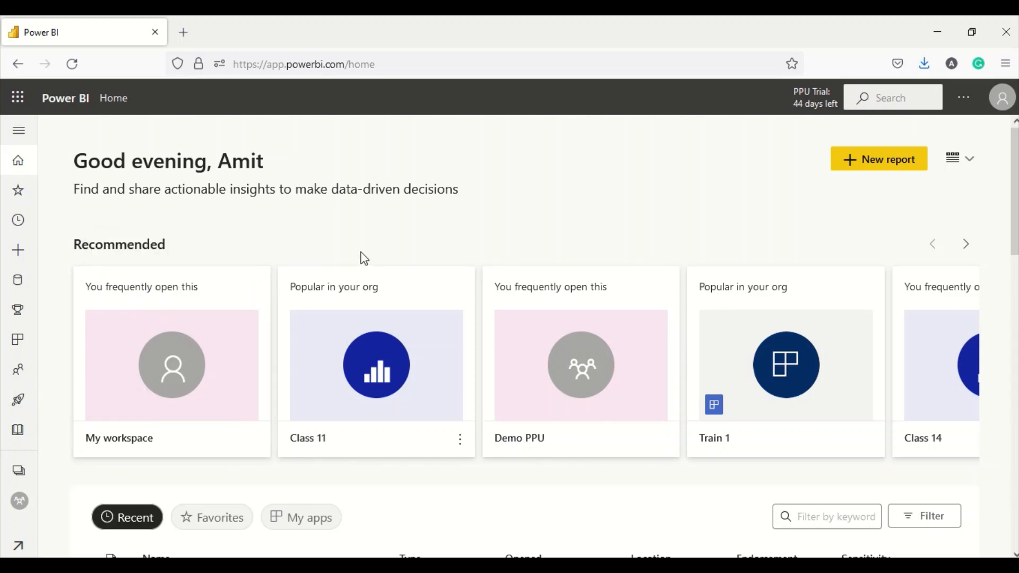
- Go to the Demo PPU workspace from Workspaces to list its datamarts
click(19, 471)
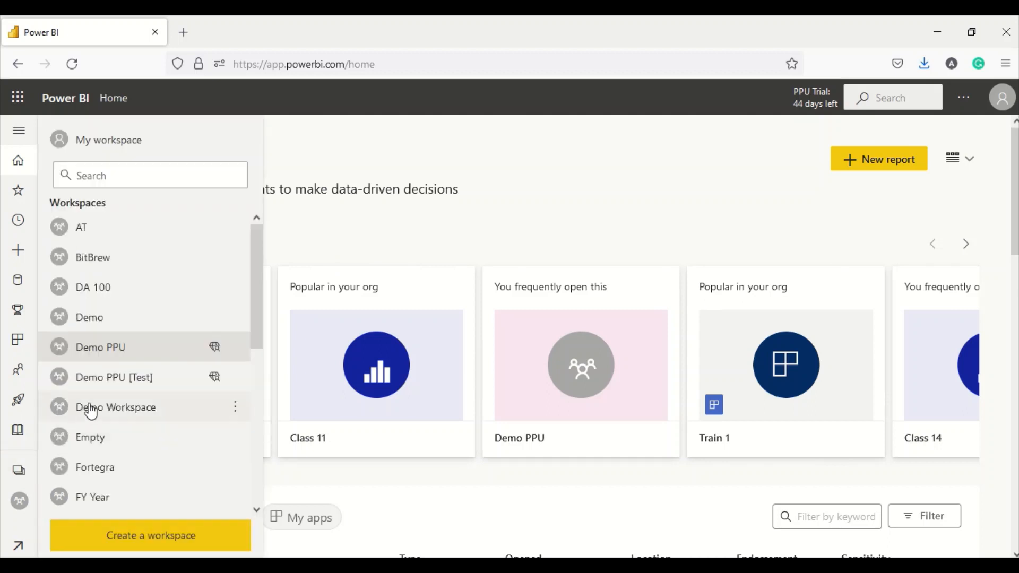
click(101, 347)
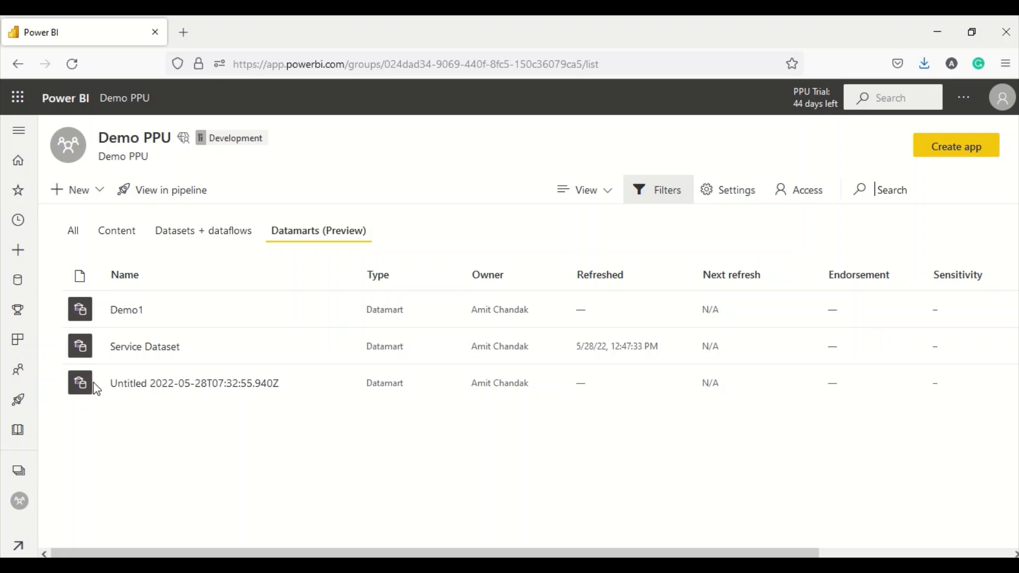
- Create a new Datamart (Preview) from the workspace's New menu
click(97, 197)
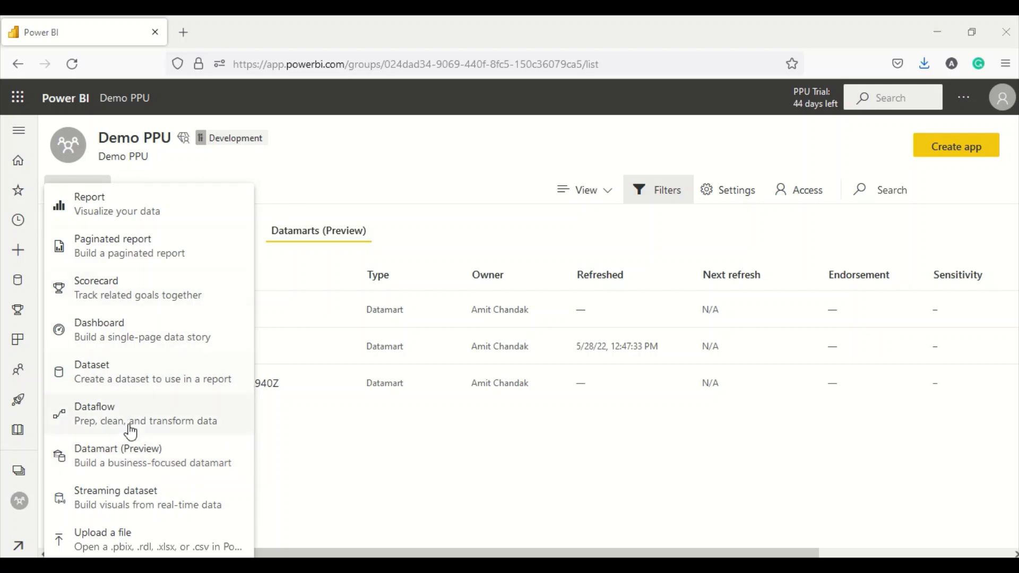
click(98, 461)
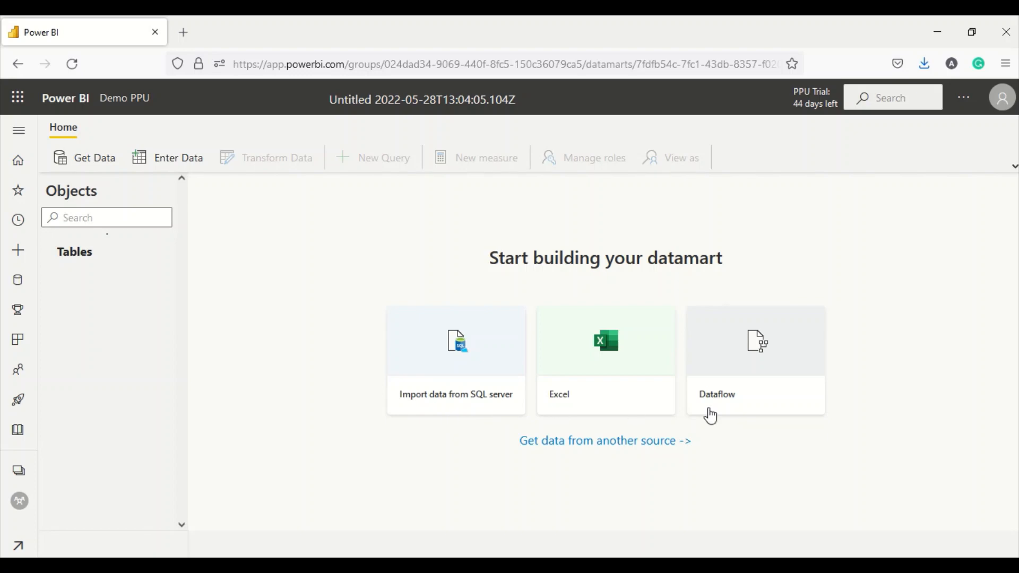
- Connect an Excel workbook source to Sales Data Used in Video.xlsx on OneDrive, signing in with an organizational account
click(672, 442)
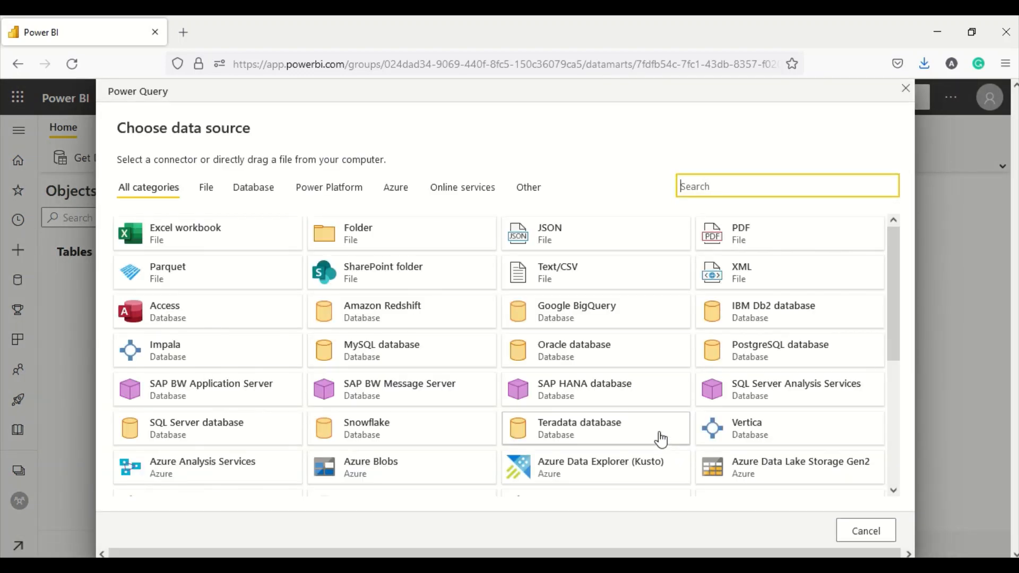
scroll(610, 387, down, 4)
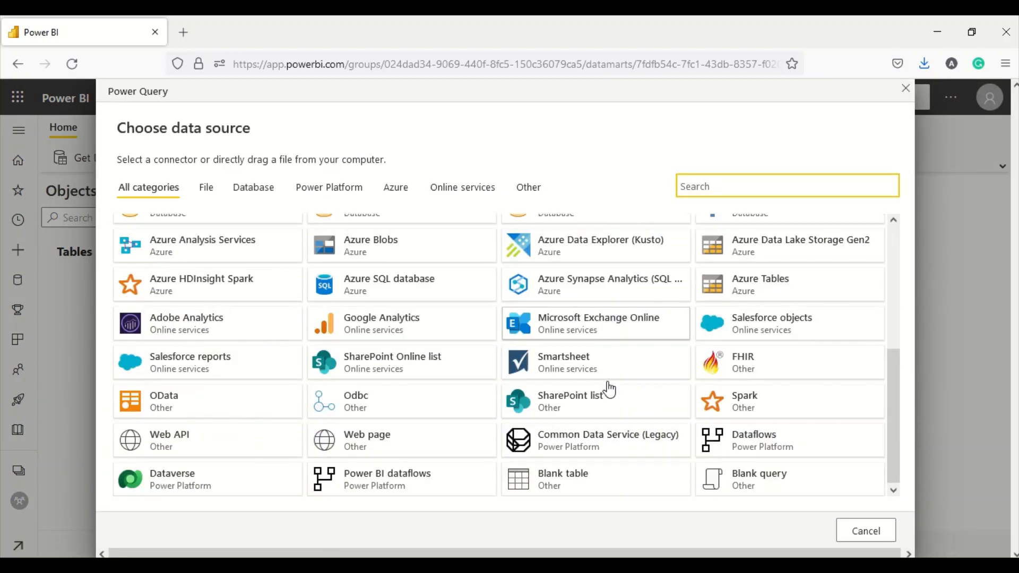
scroll(610, 387, up, 4)
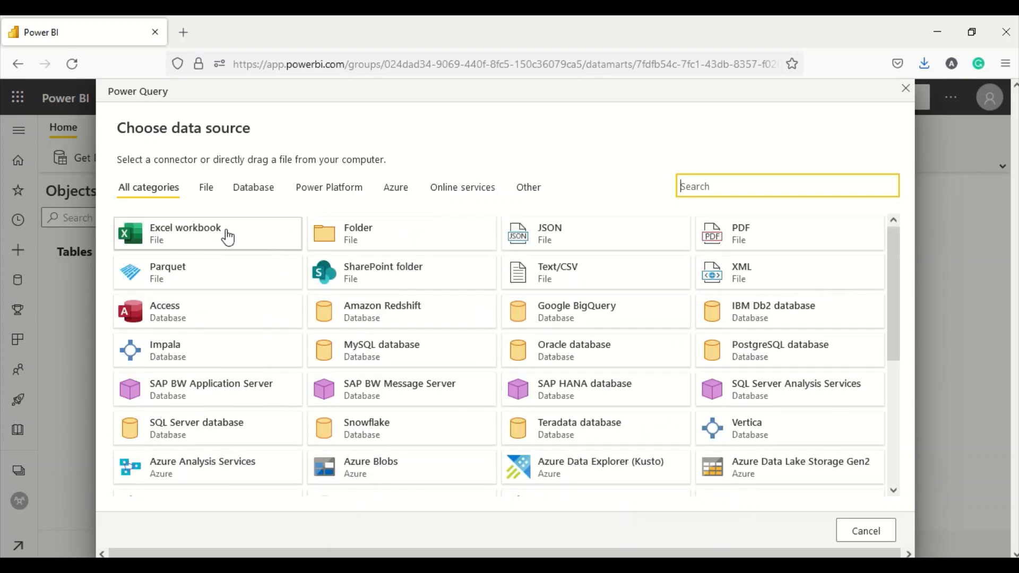
click(227, 238)
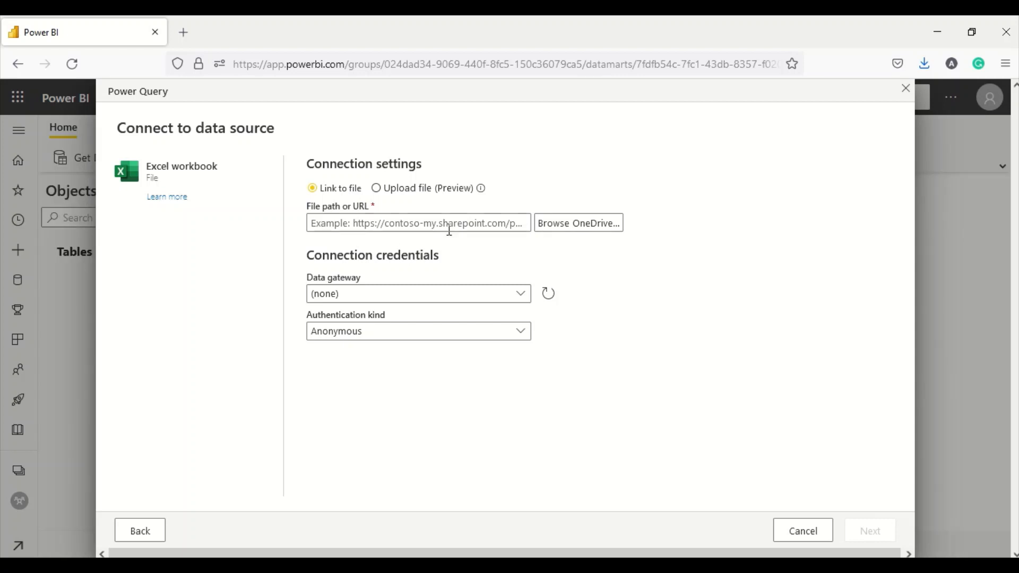
click(557, 226)
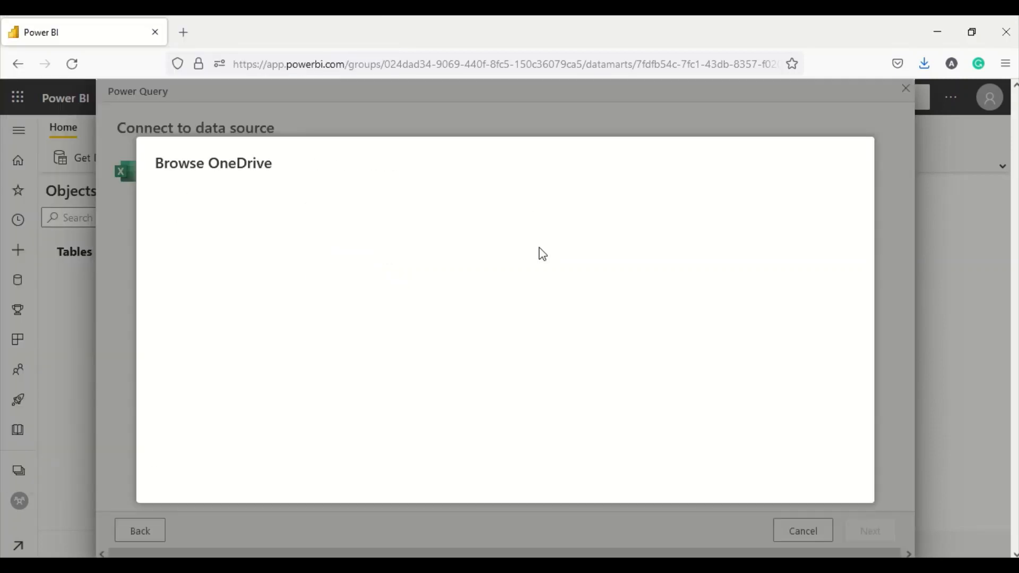
scroll(518, 331, down, 3)
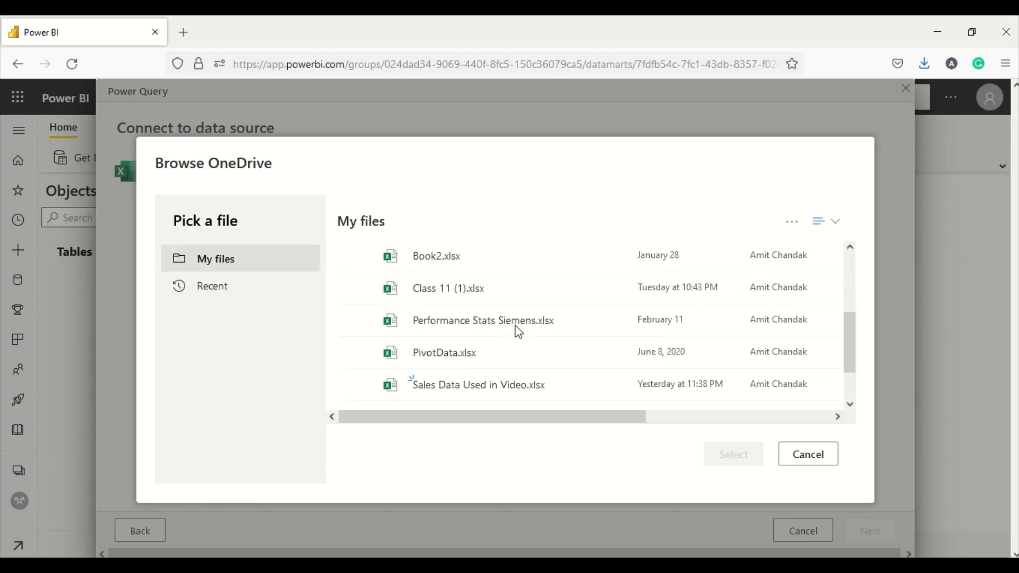
scroll(518, 331, down, 2)
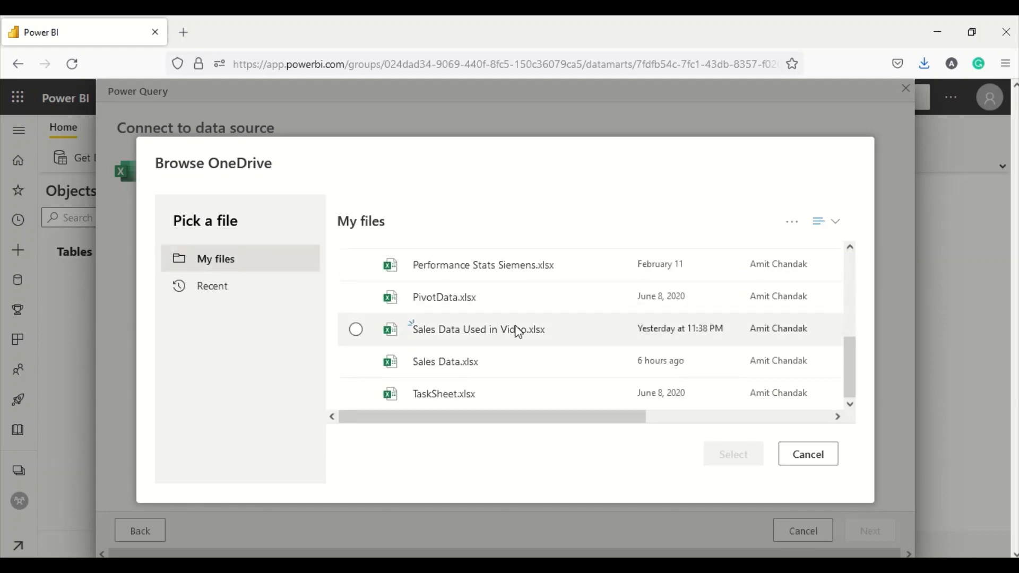
click(475, 339)
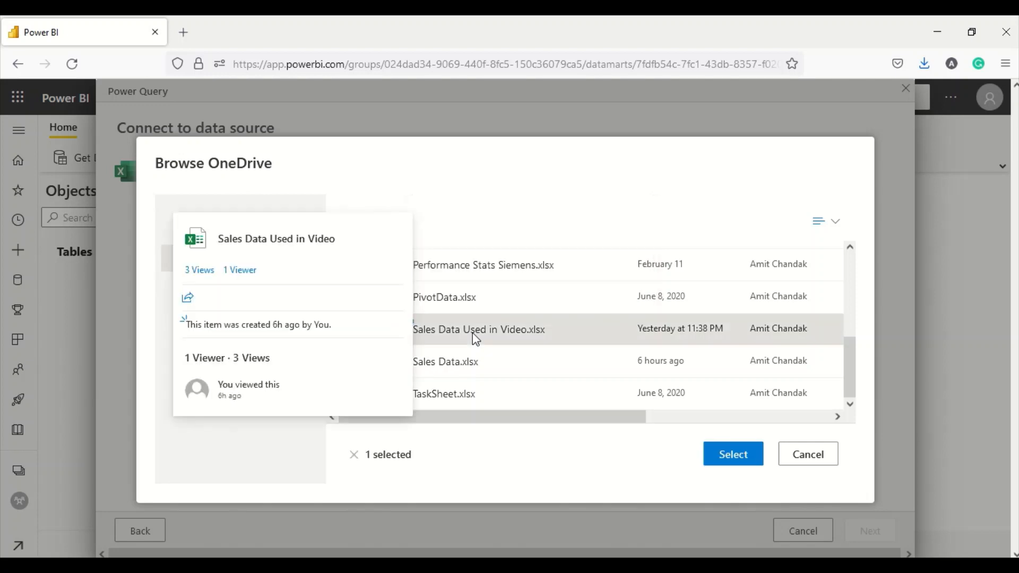
mouse_move(450, 362)
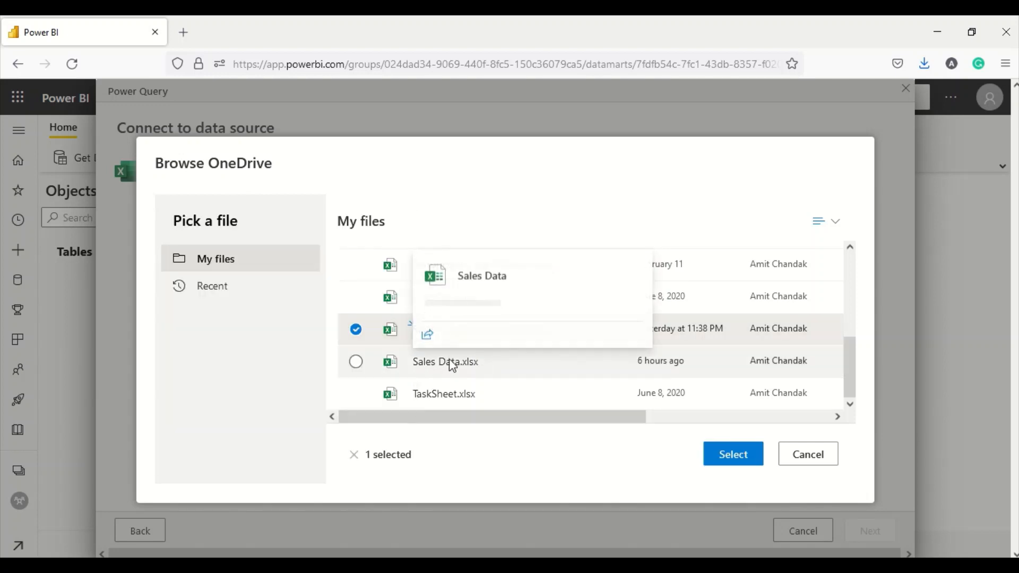
click(722, 460)
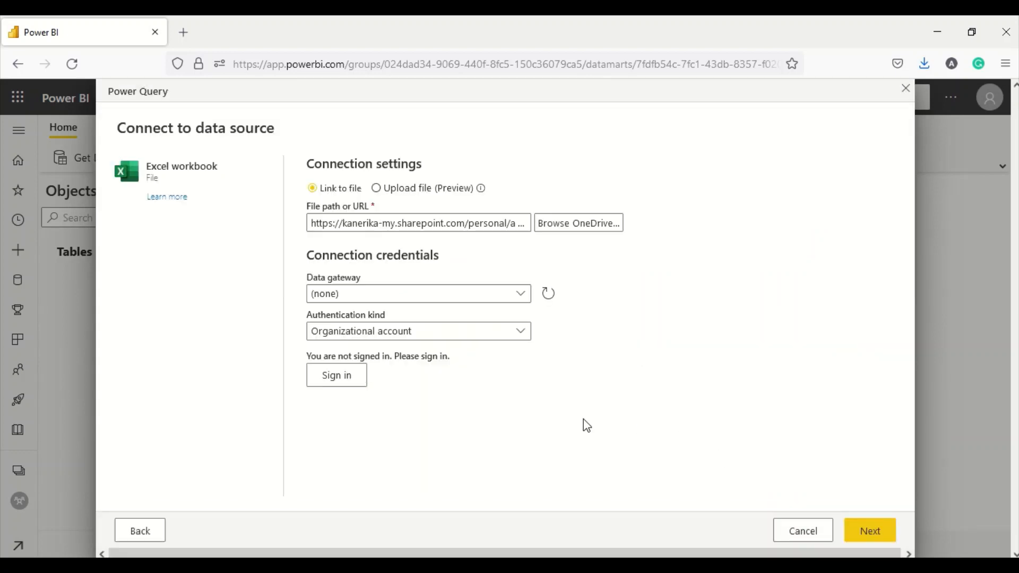
click(342, 377)
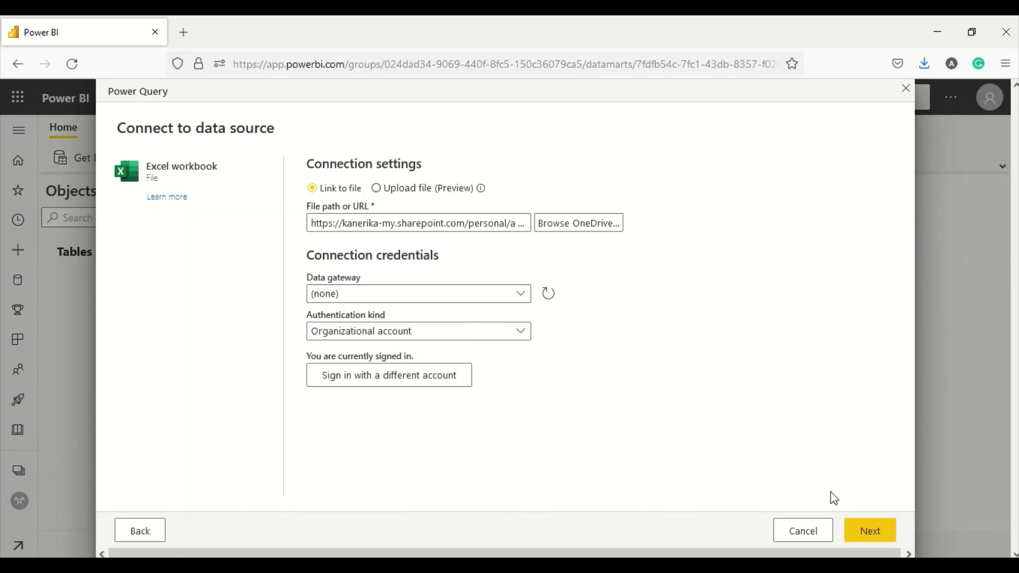
- Tick the Customer, Geography, Item and Sales tables in the Choose data navigator
click(869, 532)
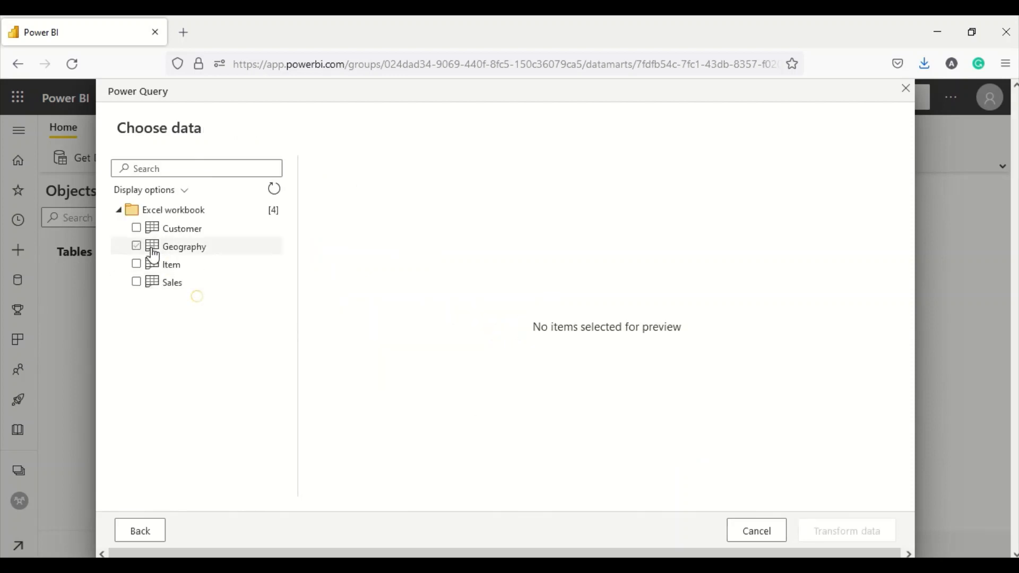
click(136, 229)
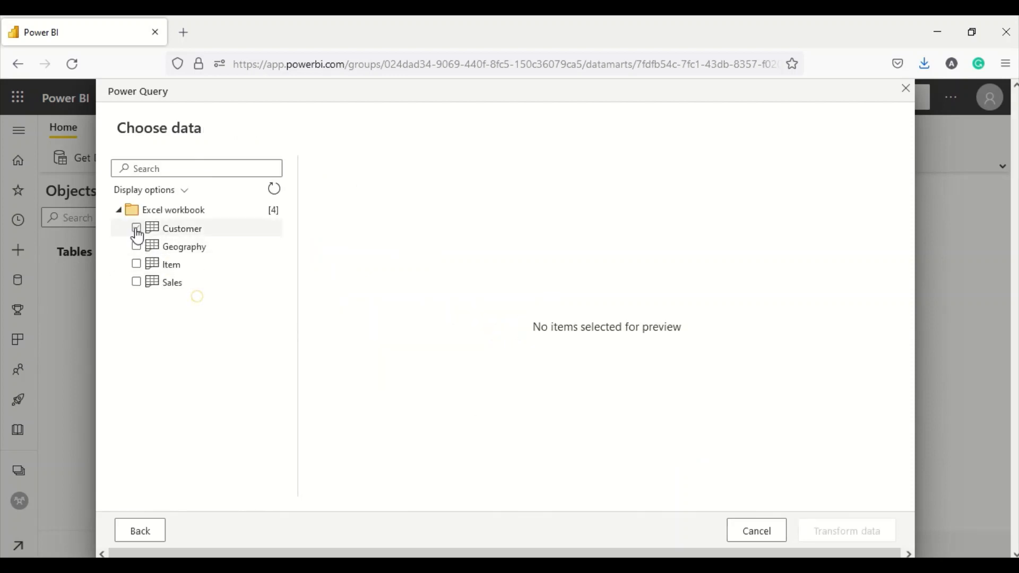
click(170, 234)
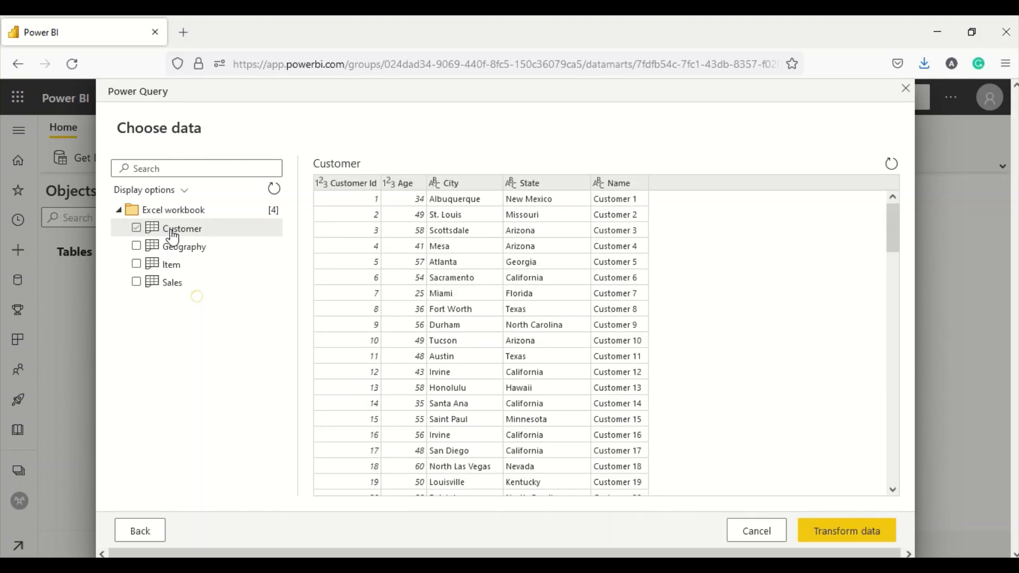
click(136, 228)
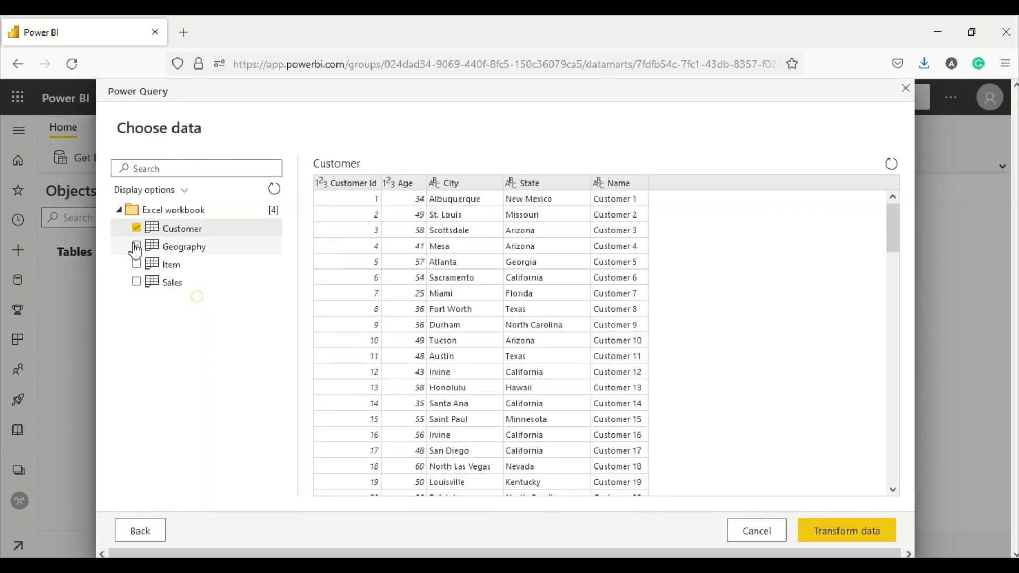
click(137, 246)
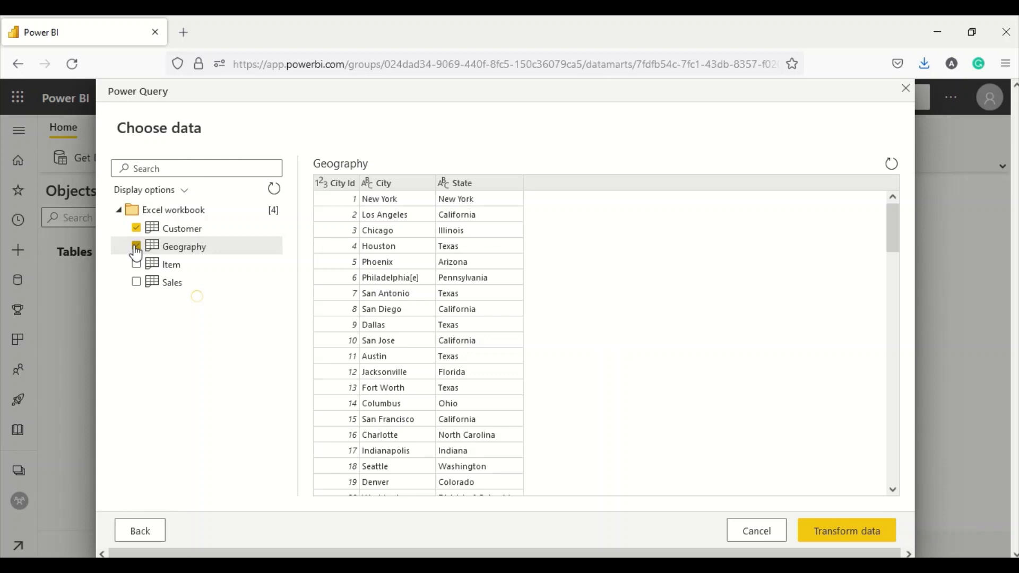
click(136, 265)
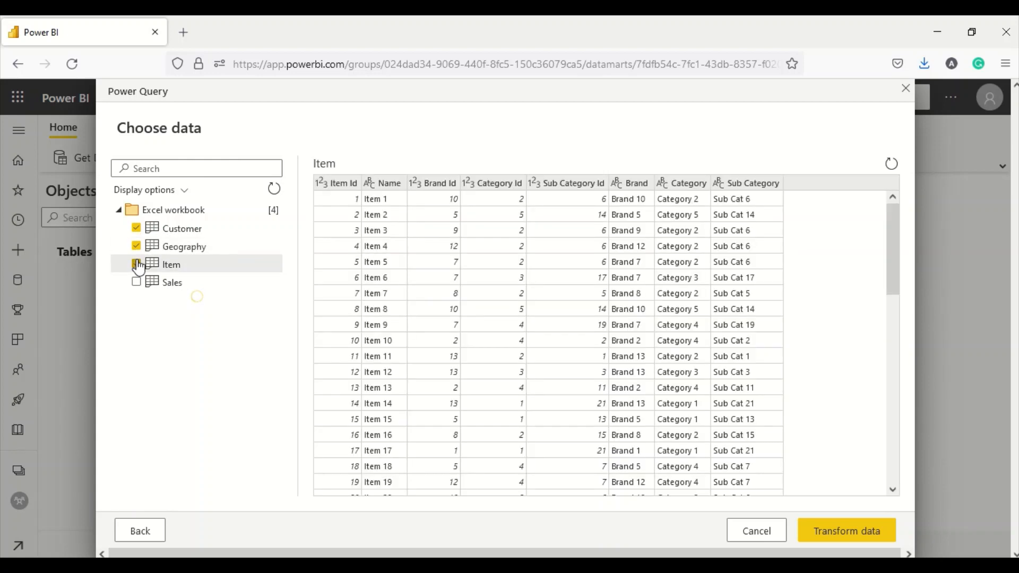
click(139, 286)
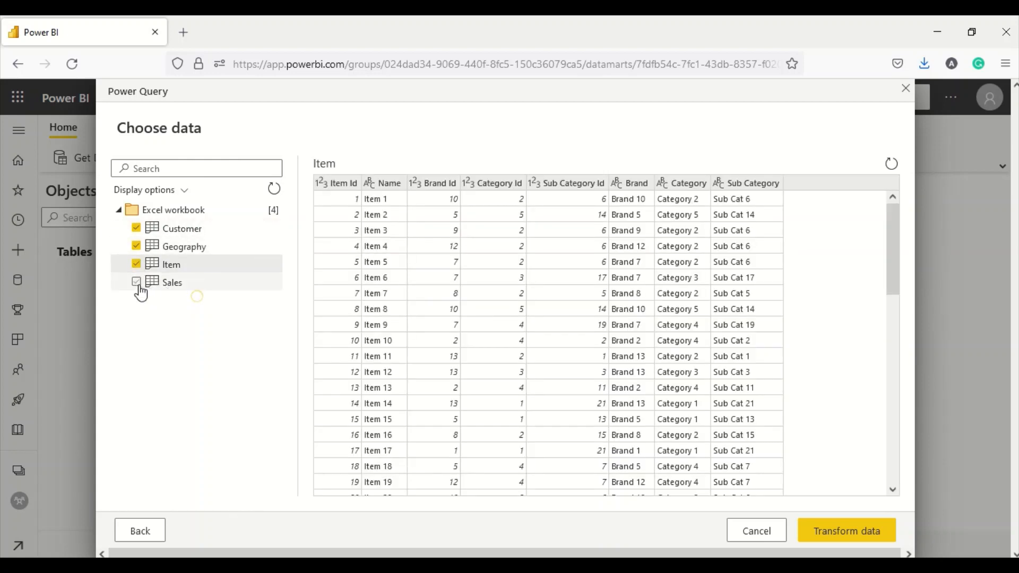
click(139, 286)
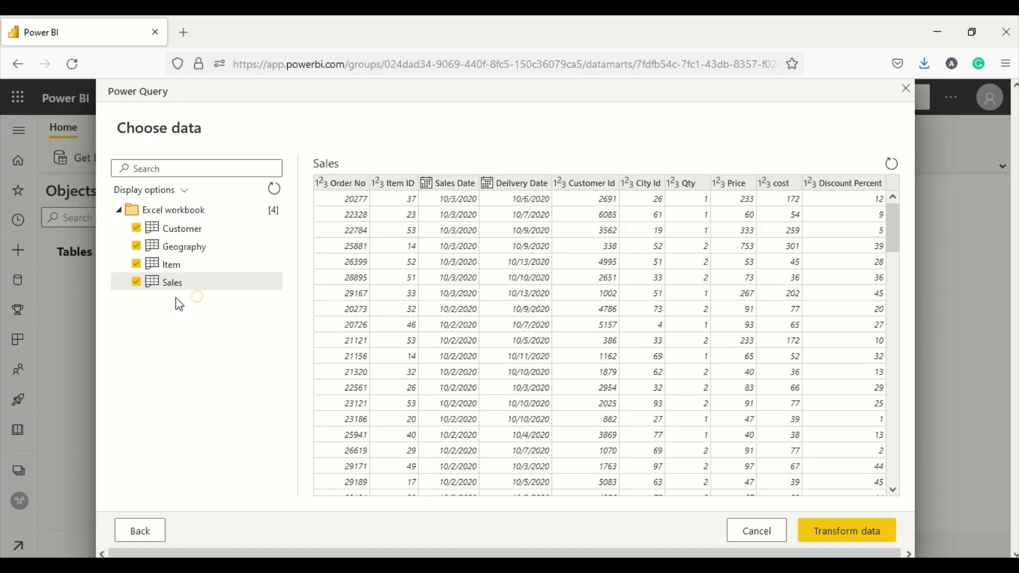
- Load the tables into Power Query and remove the City and State columns from Customer
click(830, 532)
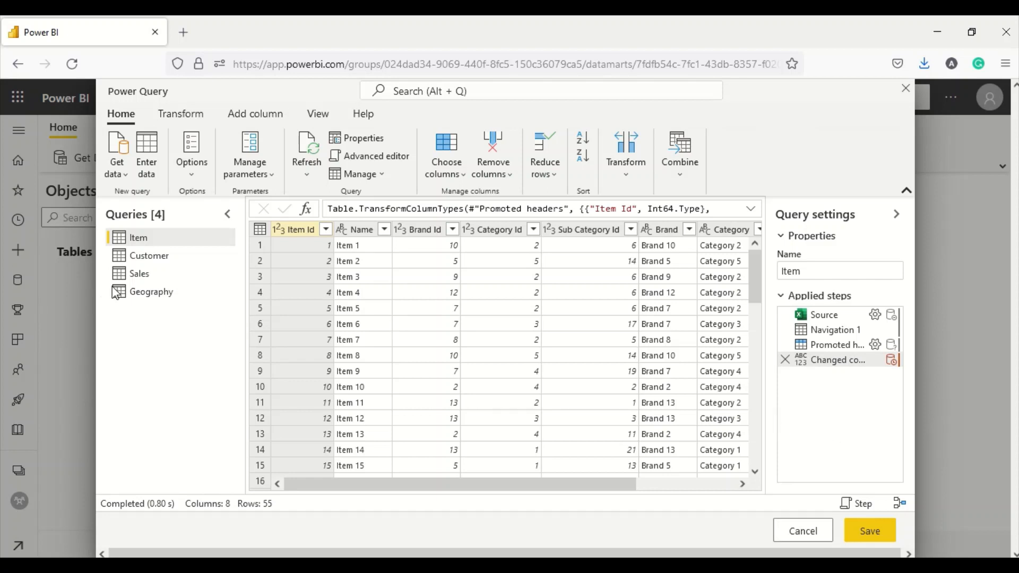
click(145, 260)
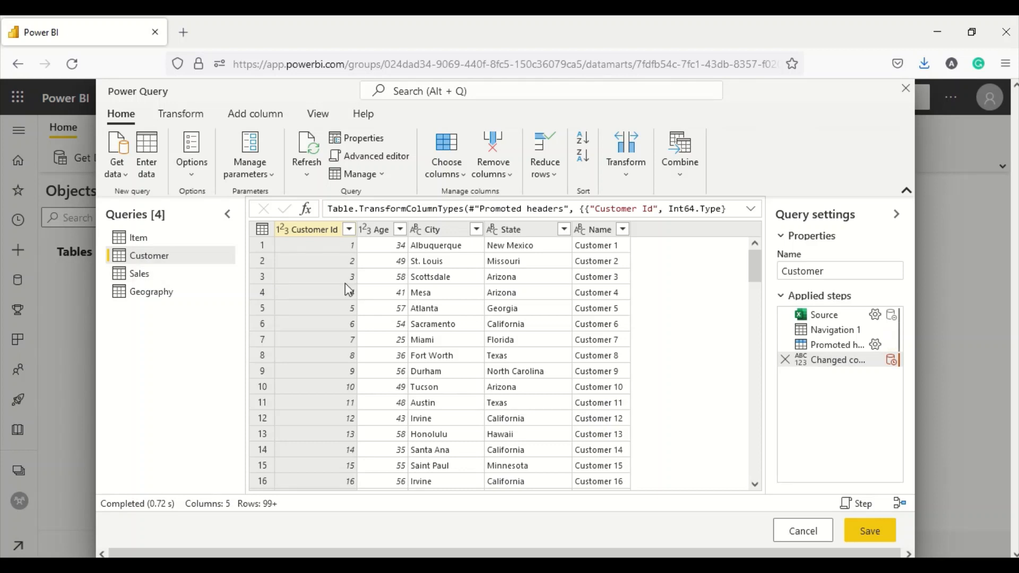
click(420, 229)
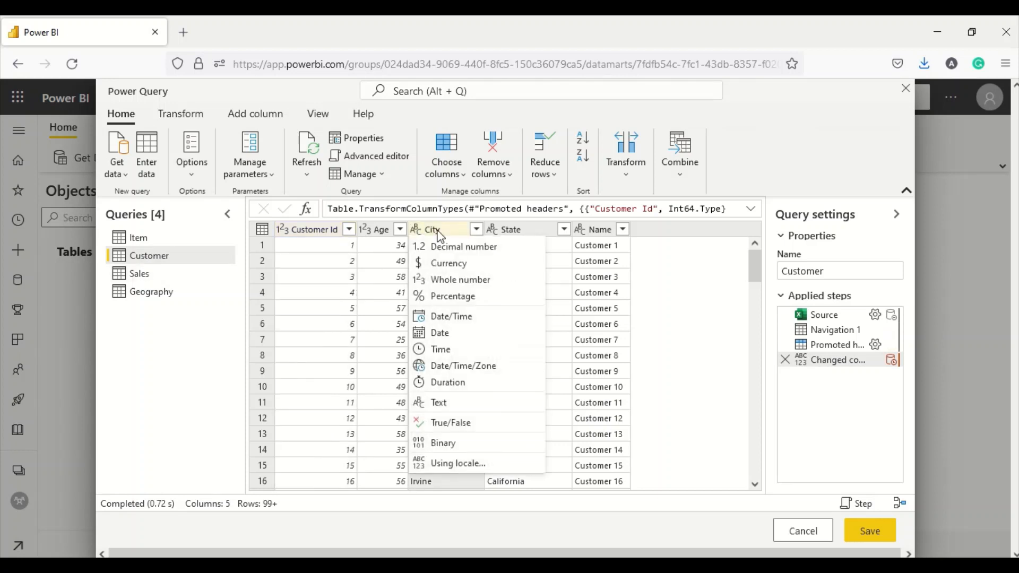
click(437, 231)
ctrl+click(518, 231)
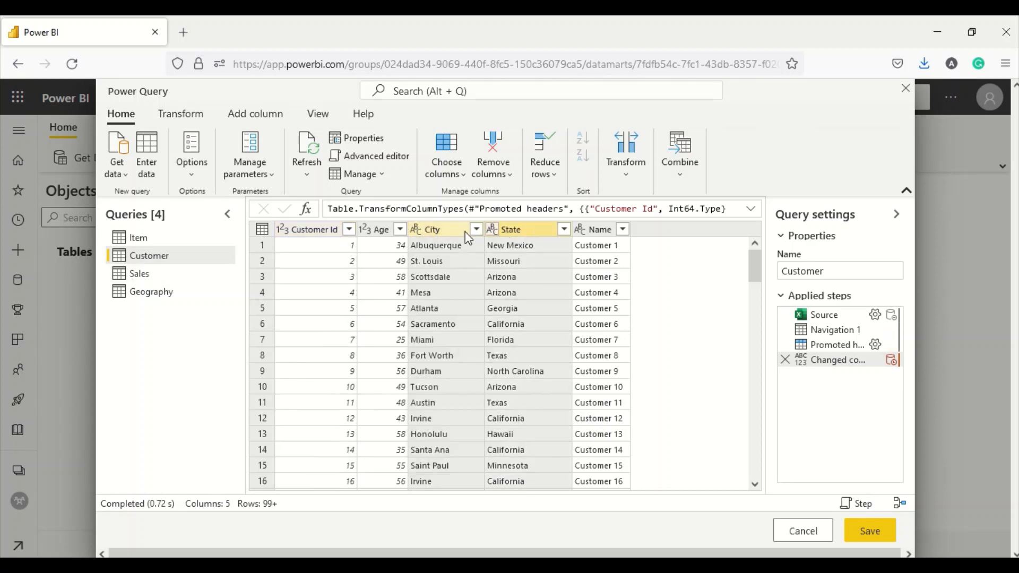
click(444, 229)
right_click(443, 233)
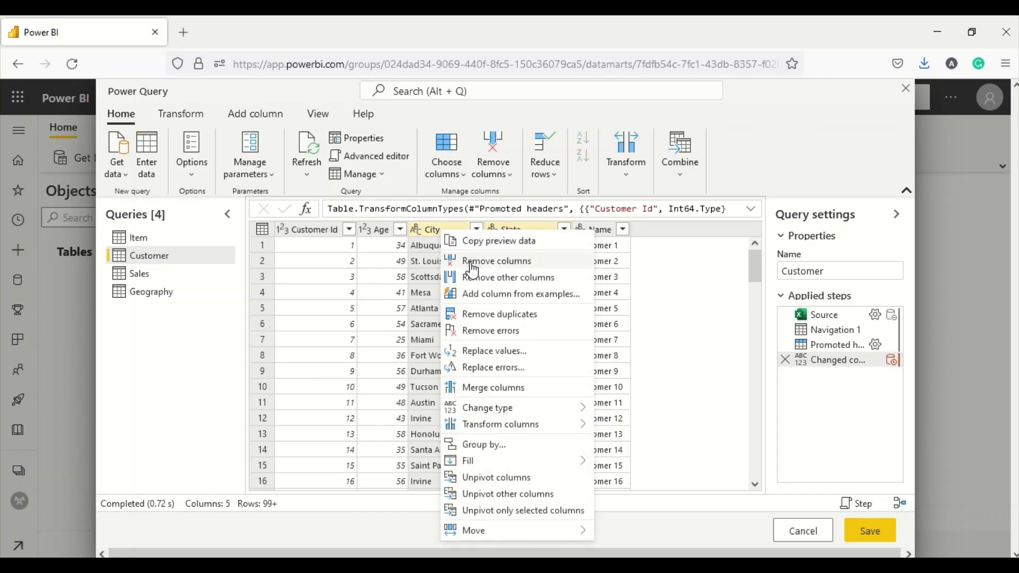
click(466, 261)
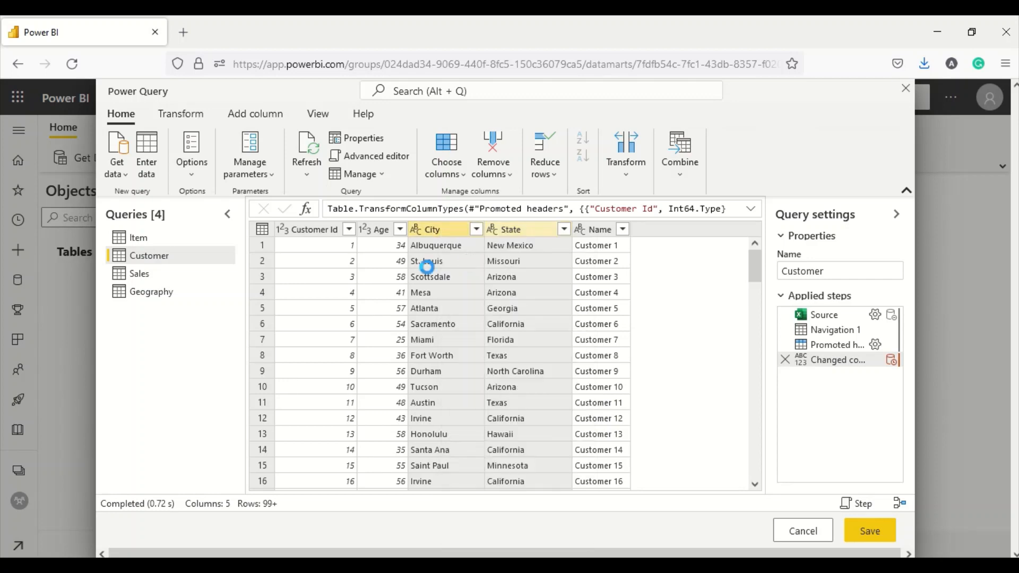
- Look over the Sales and Geography queries, ending on Sales
click(161, 276)
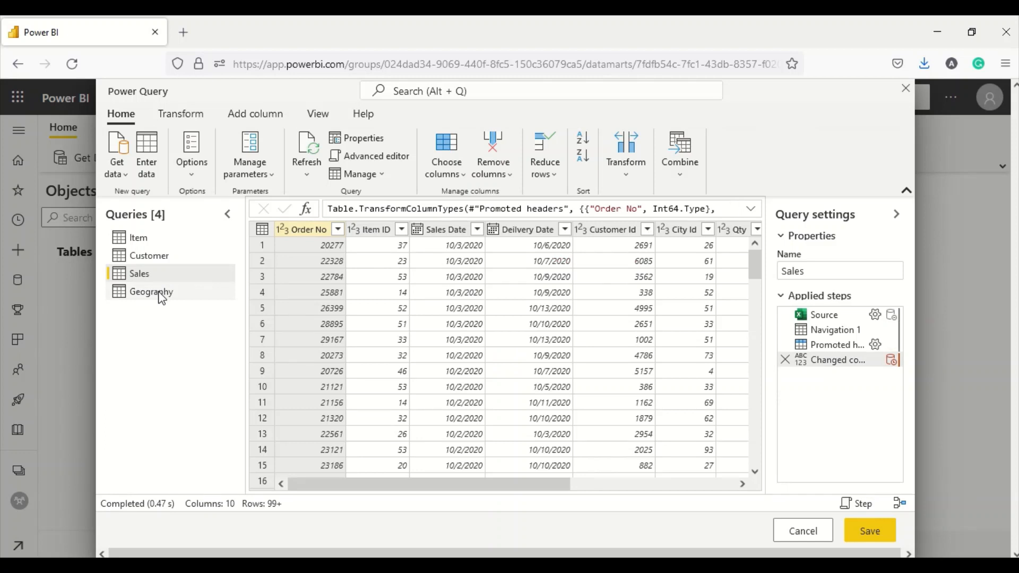
click(159, 295)
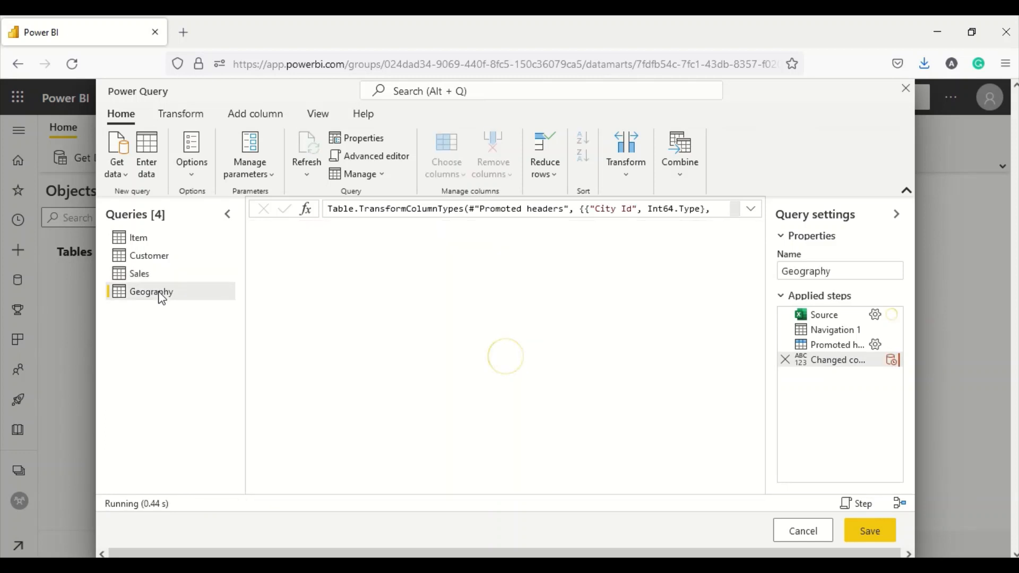
click(148, 274)
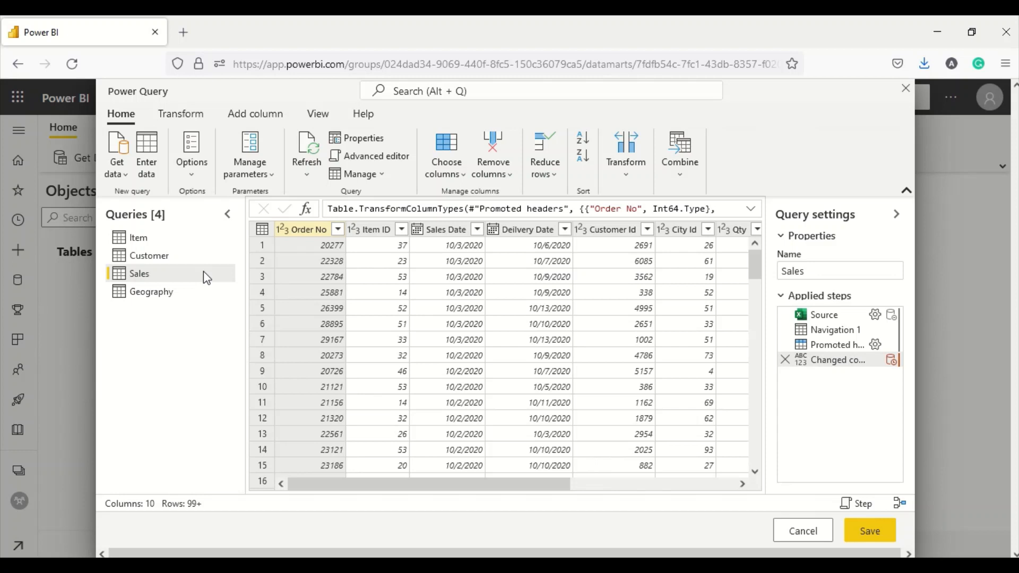
- Add a Gross Sales Amount custom column with formula [Qty]*[Price]
click(252, 116)
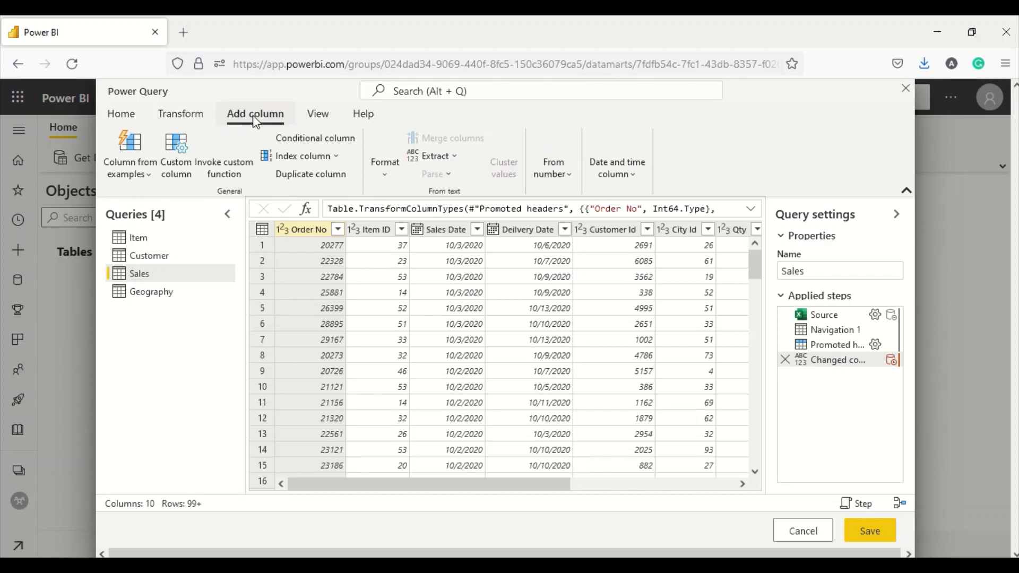
click(176, 159)
drag(319, 233, 277, 233)
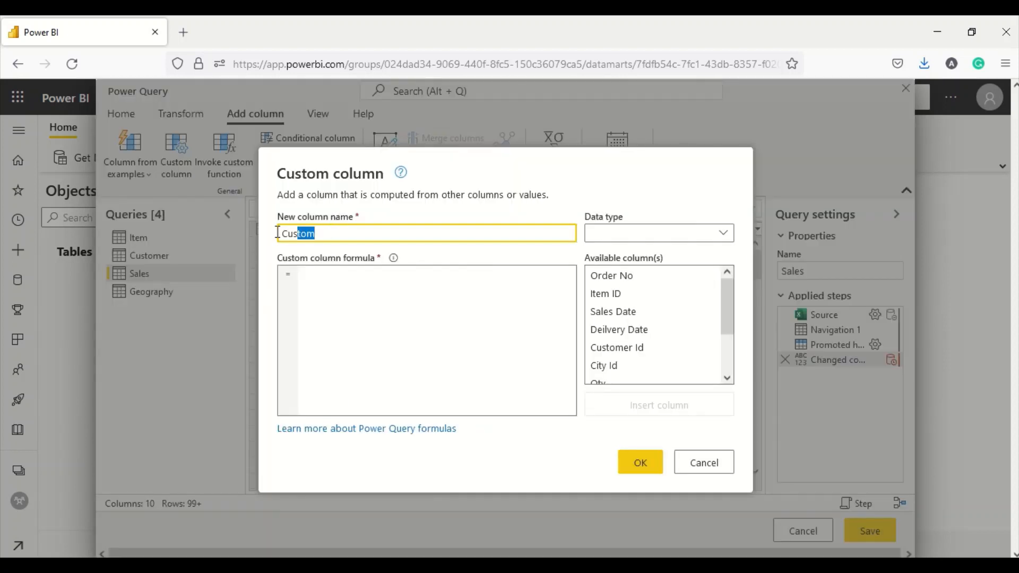
text(rro)
key(BackSpace)
key(BackSpace)
key(BackSpace)
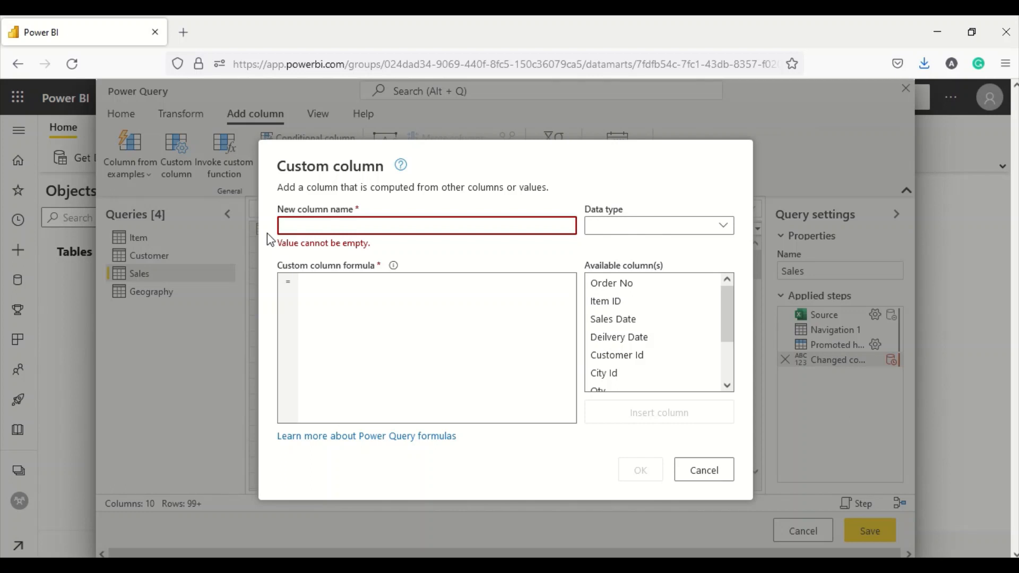
text(GGr)
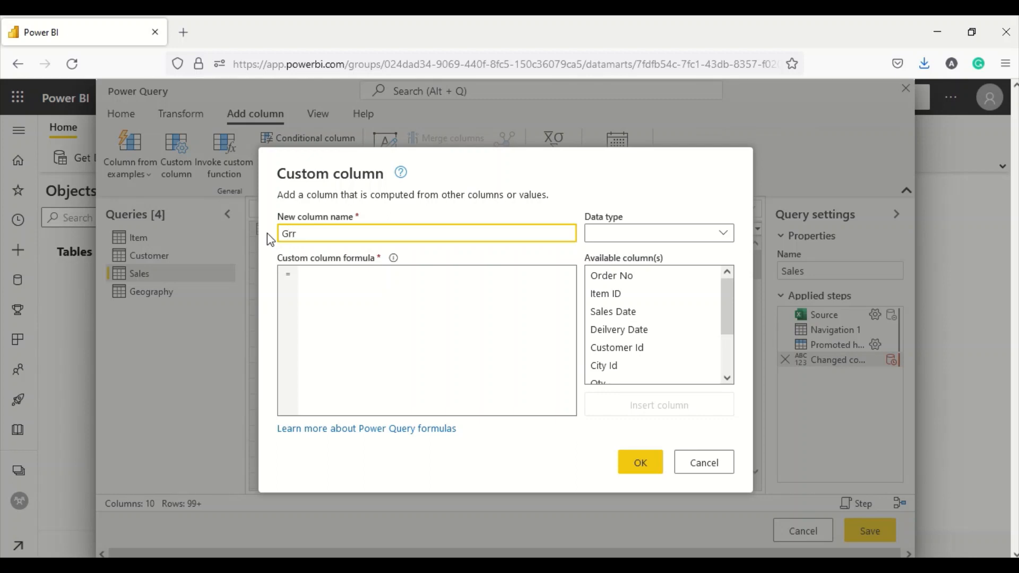
text(oss Sales Amount)
click(421, 305)
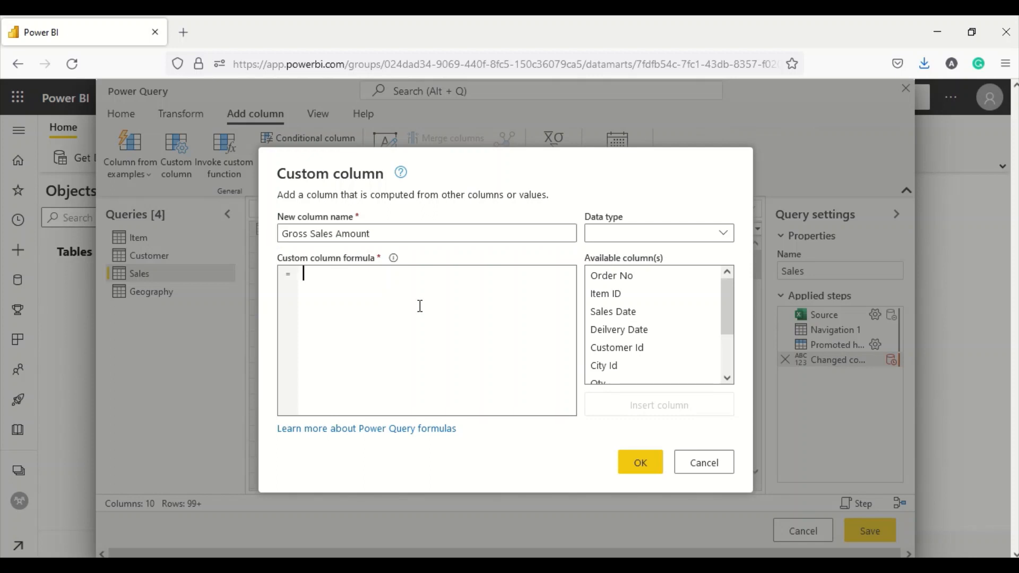
scroll(640, 368, down, 2)
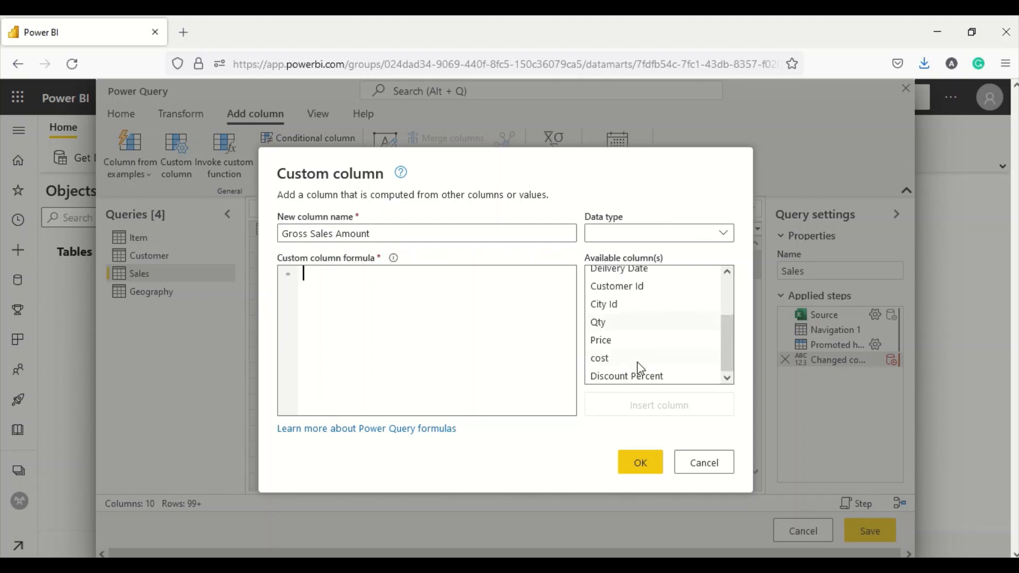
click(608, 328)
double_click(608, 324)
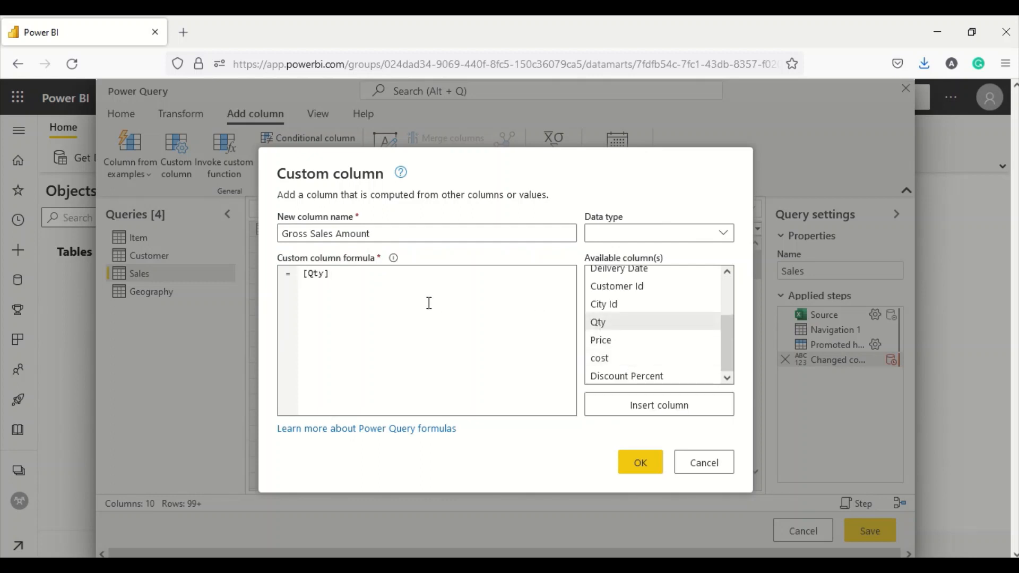
text(*)
double_click(601, 342)
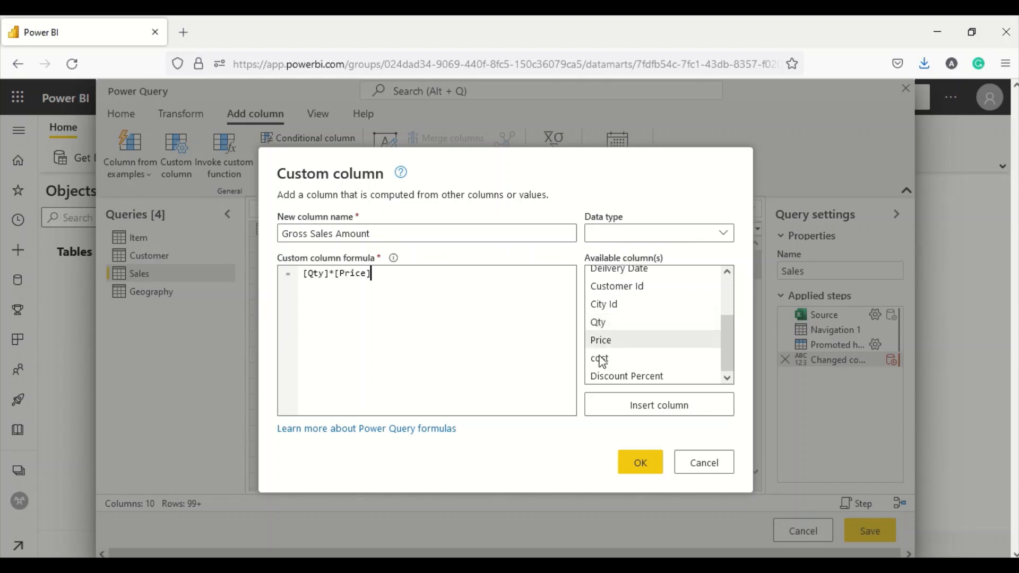
click(632, 461)
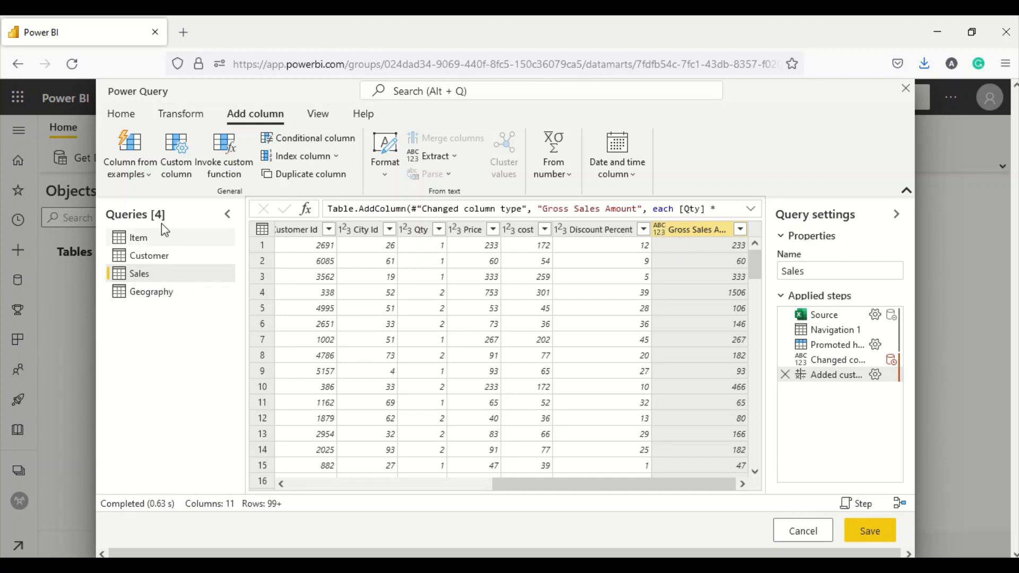
- Start a second custom column named COGS Amount
click(194, 174)
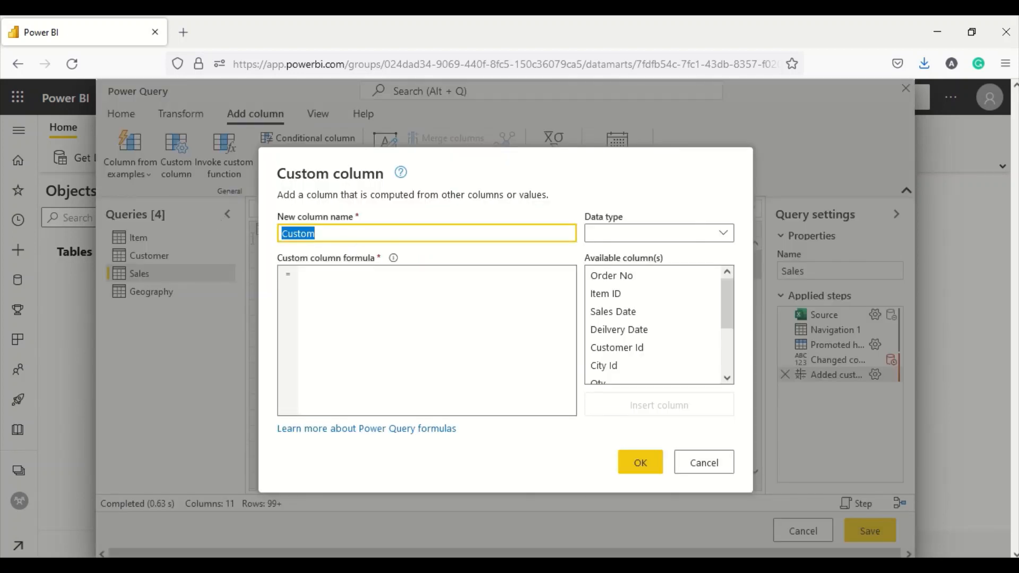
text(COGG)
key(BackSpace)
text(S Amoun)
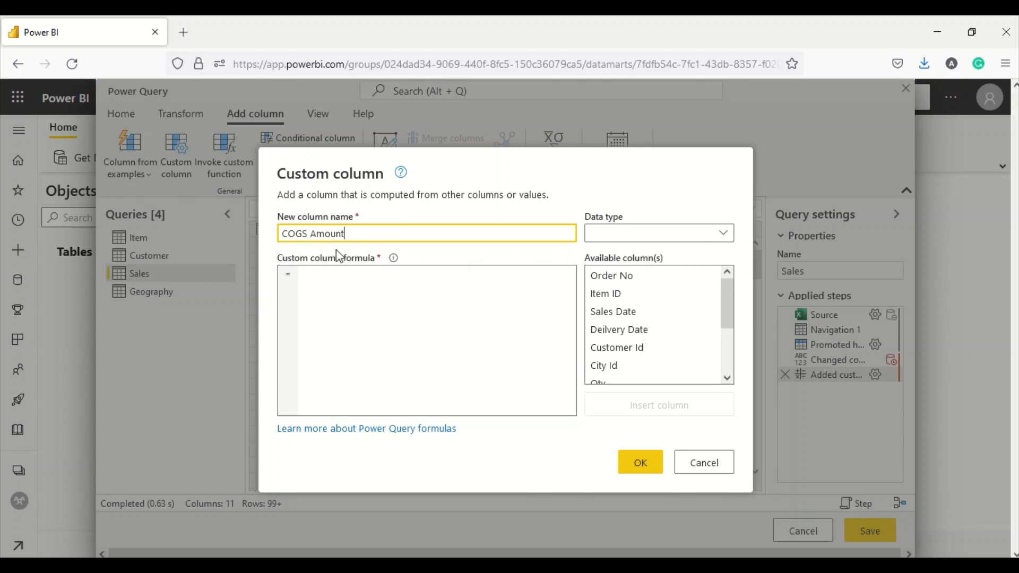
- Give COGS Amount the formula [cost]*[Qty] and confirm it
click(322, 285)
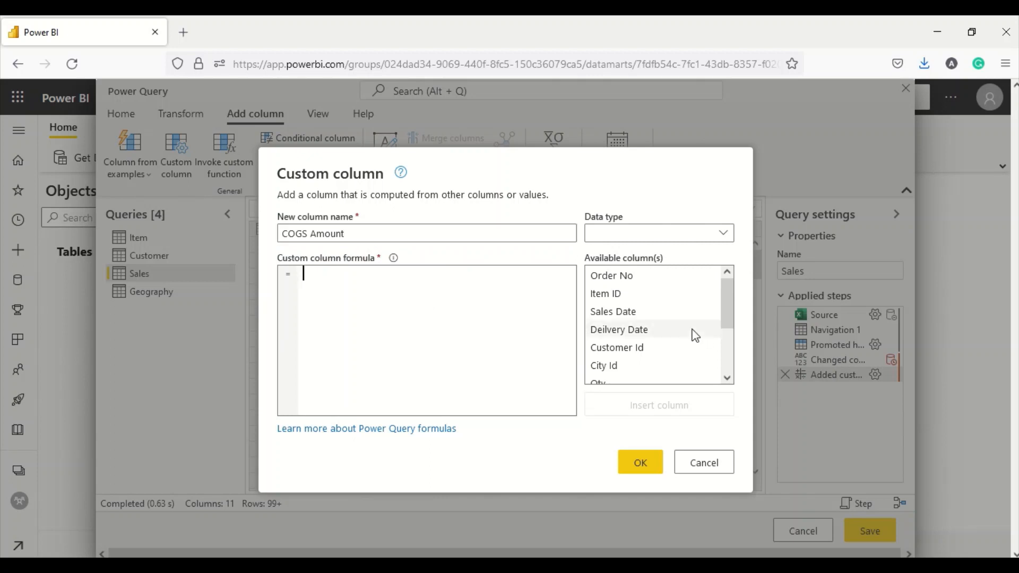
scroll(658, 351, down, 3)
double_click(611, 342)
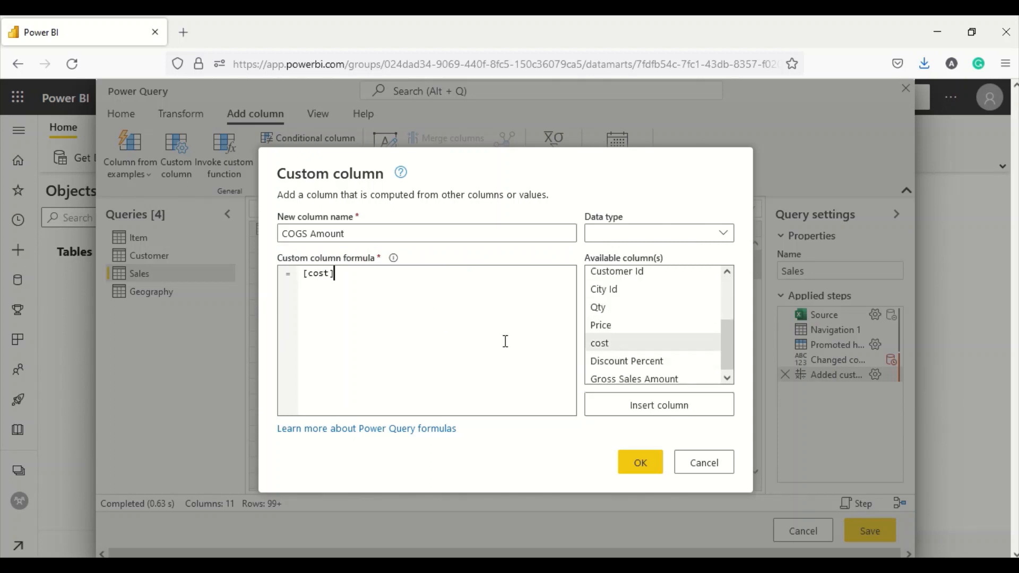
text(*)
double_click(603, 308)
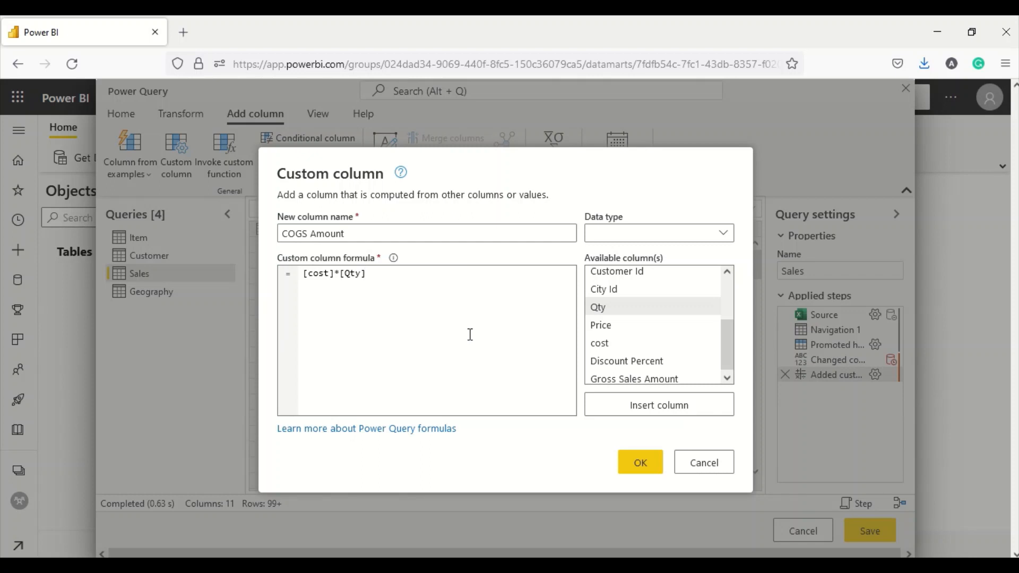
click(624, 462)
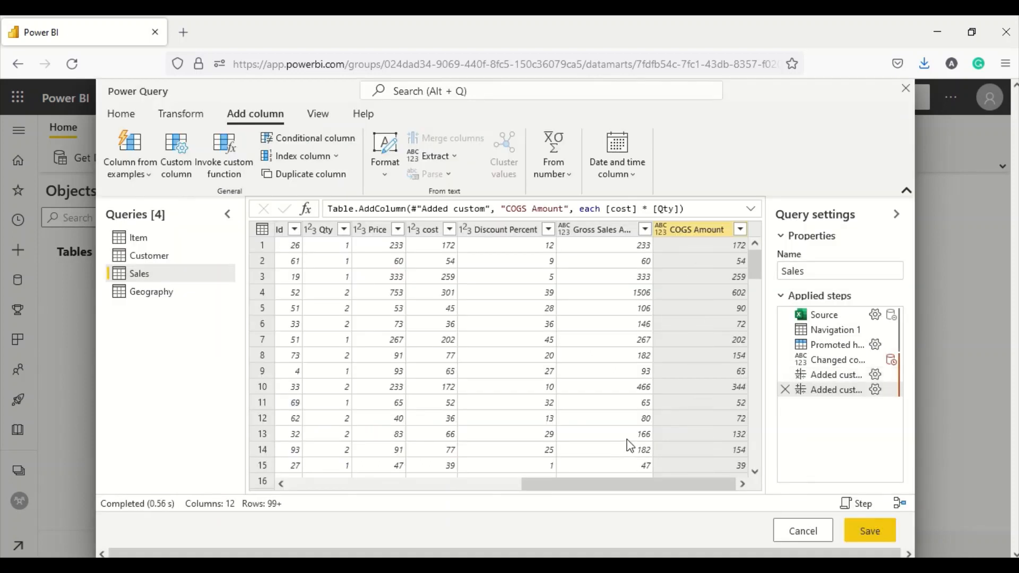
- Add a Discount Amount column with formula [Gross Sales Amount]*[Discount Percent]/100.0
click(187, 179)
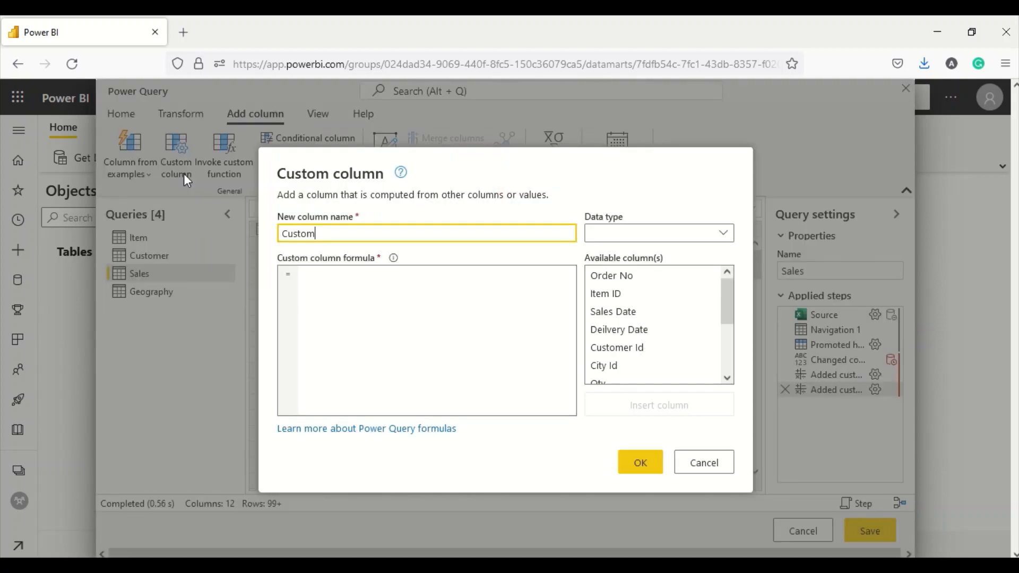
double_click(312, 232)
text(Discount Amount)
click(342, 285)
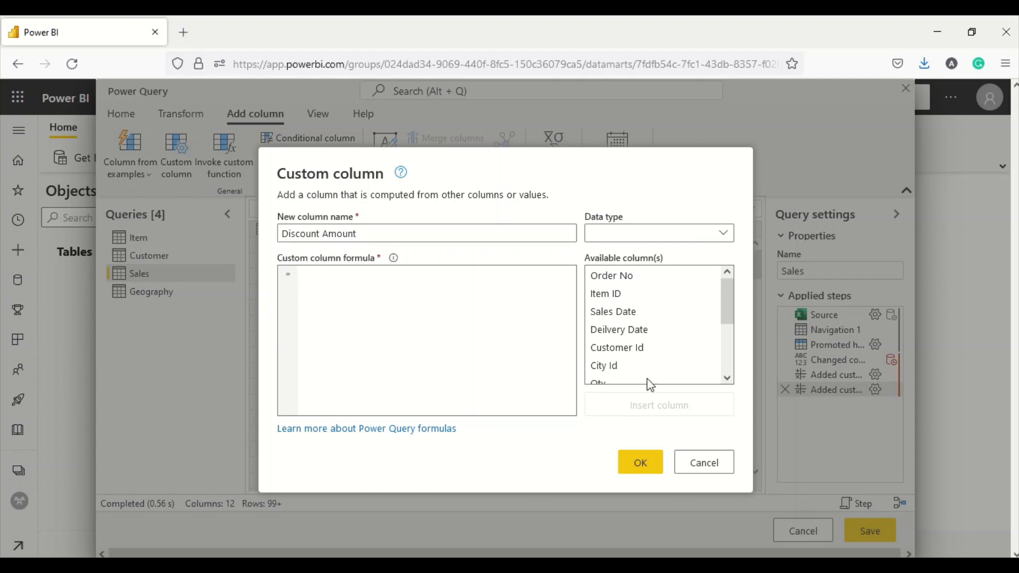
scroll(634, 376, down, 3)
double_click(631, 359)
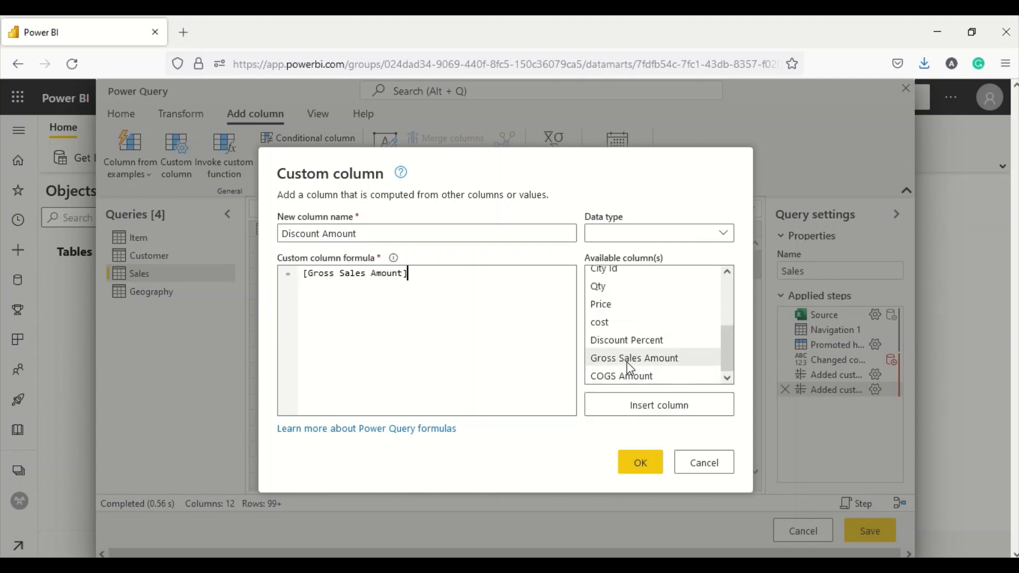
text(*)
double_click(617, 343)
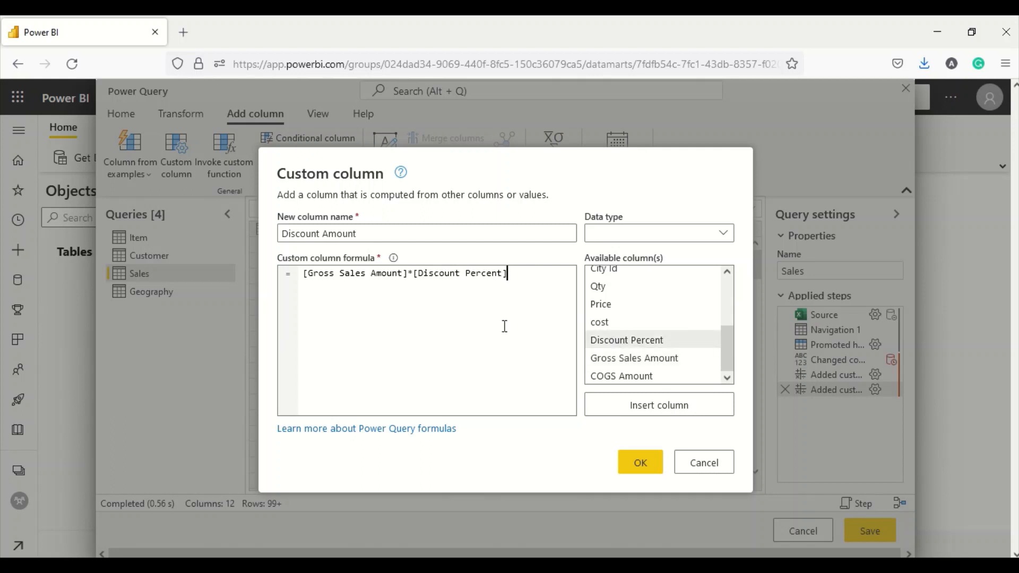
text(/100.0)
click(627, 462)
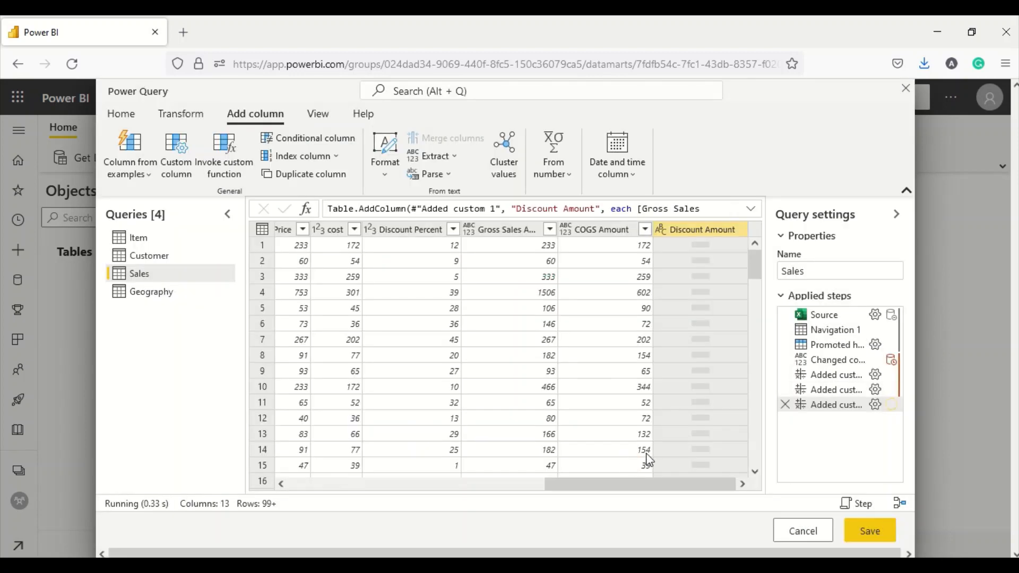
- Set Gross Sales Amount, COGS Amount and Discount Amount to Decimal number type
click(469, 234)
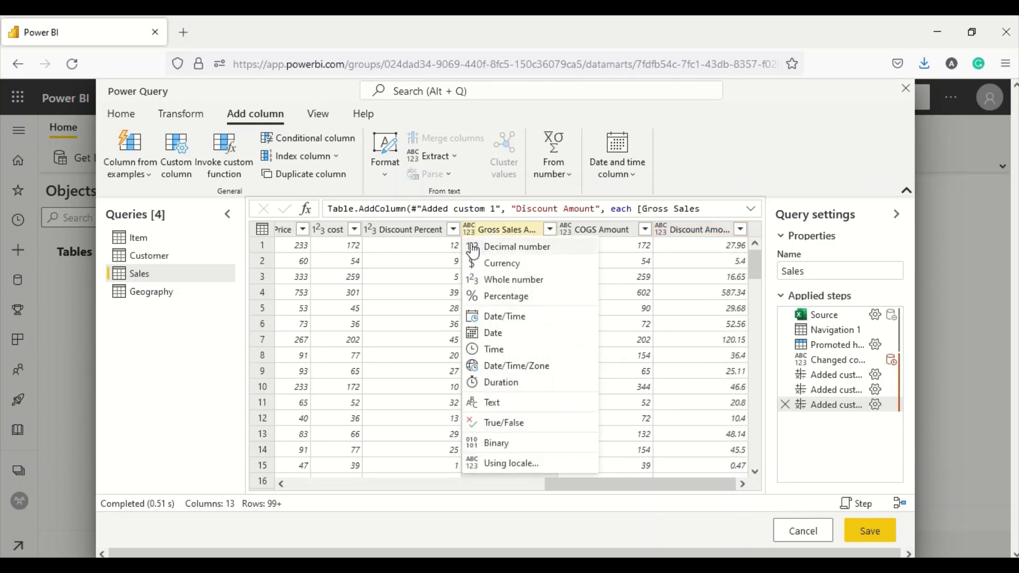
click(499, 247)
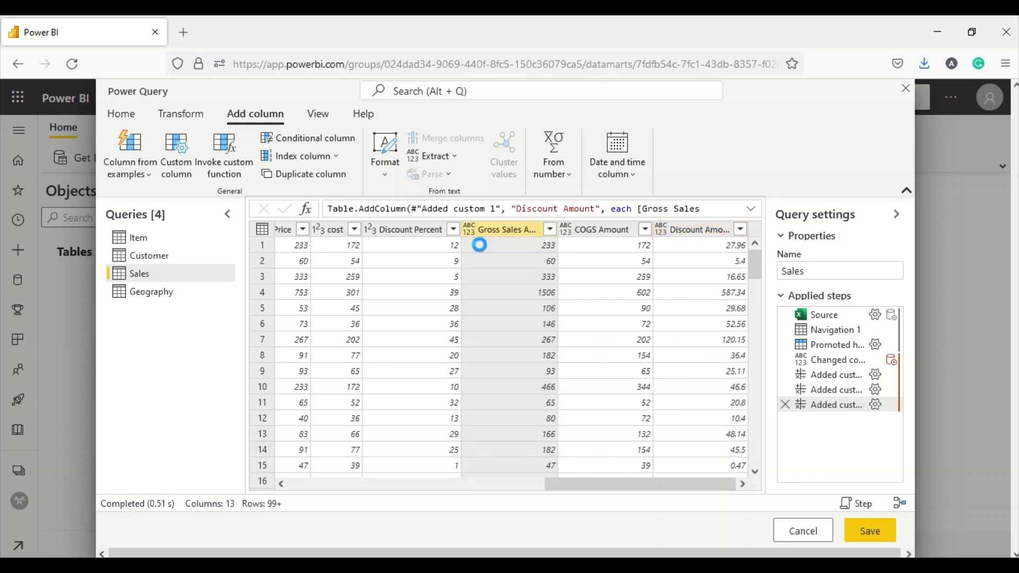
click(566, 231)
click(567, 246)
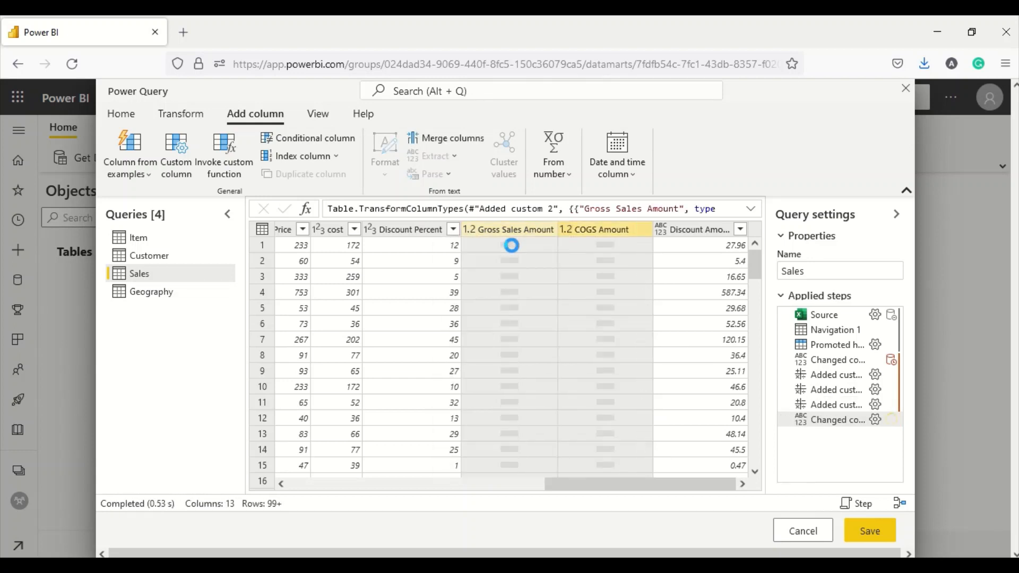
click(663, 234)
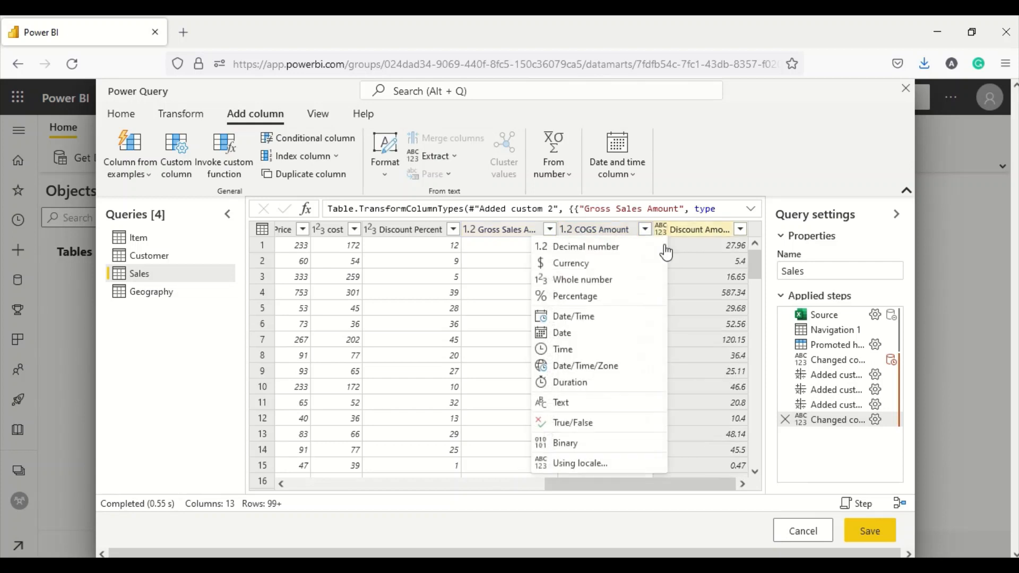
click(598, 247)
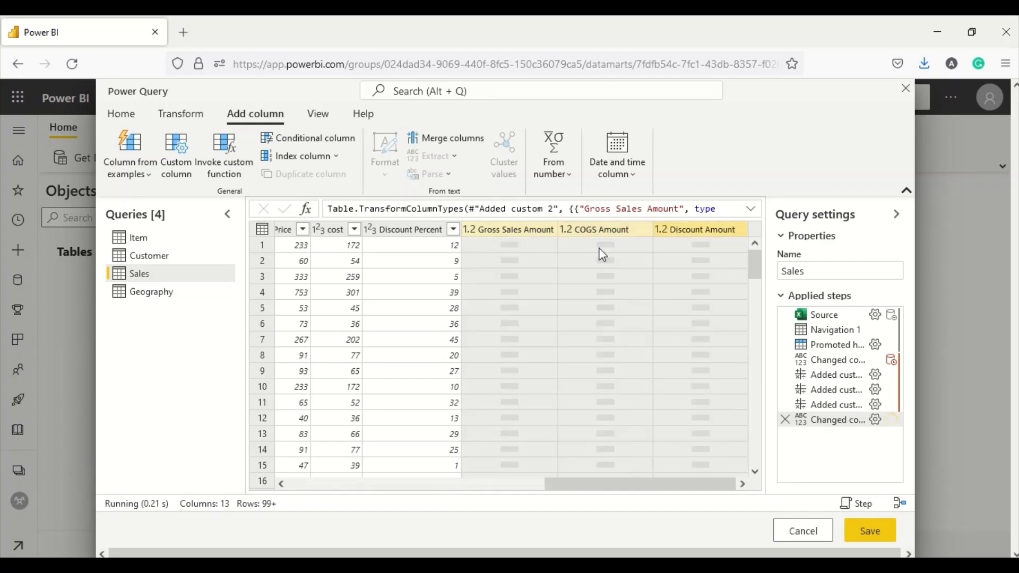
- Review the Geography, Customer and Item queries, then return to the Sales table
click(167, 295)
click(141, 282)
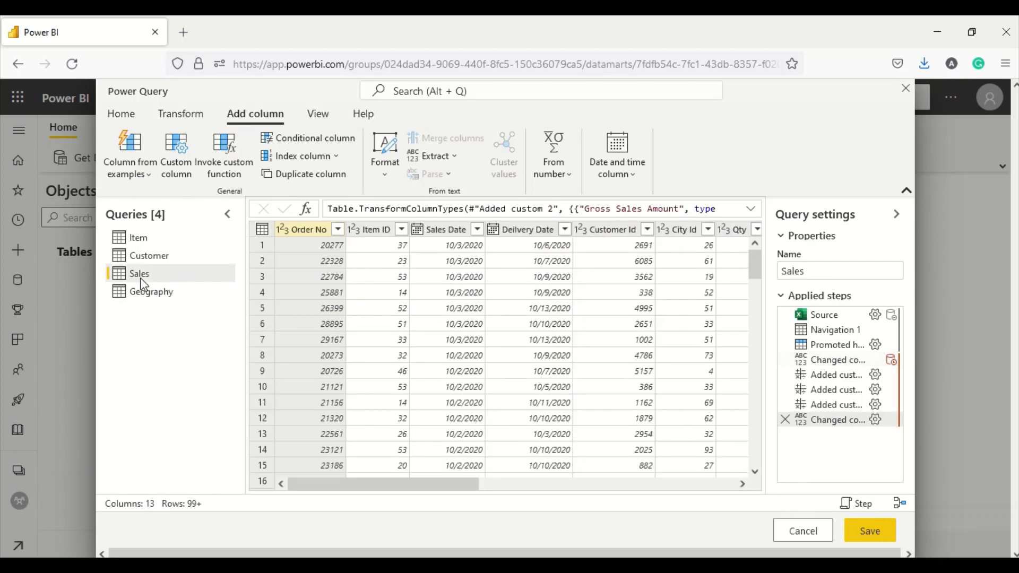
drag(383, 487, 669, 511)
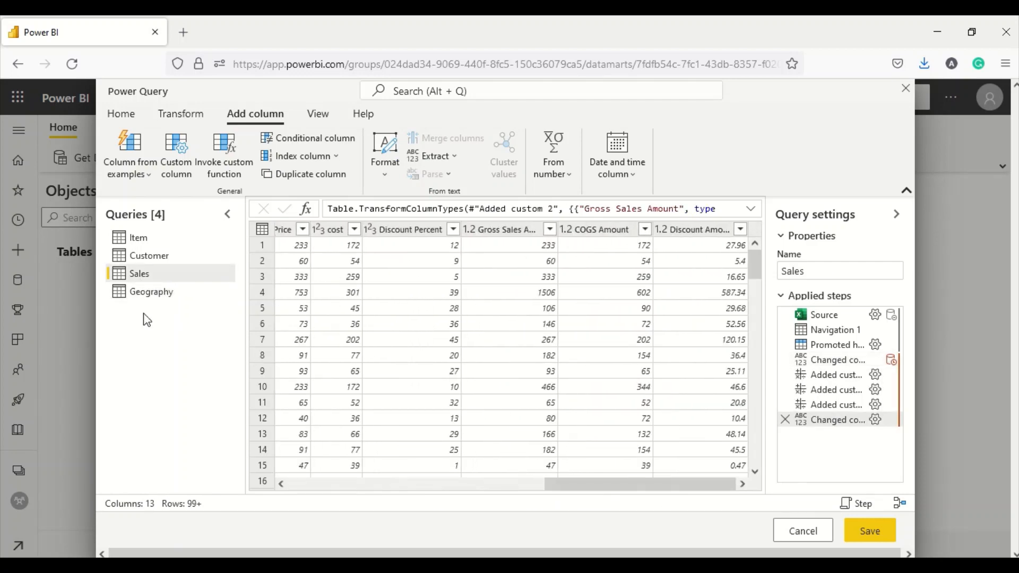
click(150, 257)
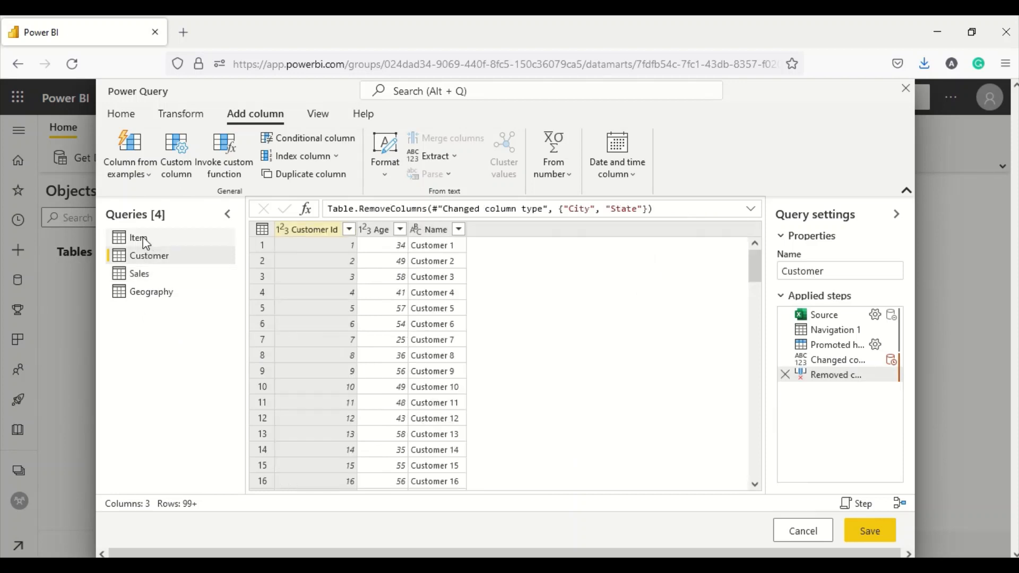
click(145, 242)
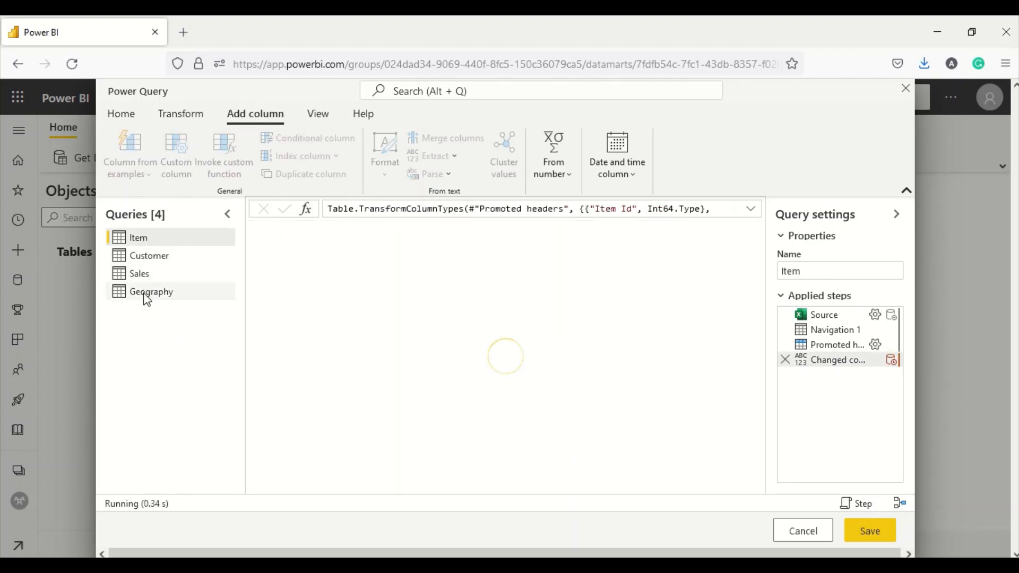
click(147, 297)
click(133, 273)
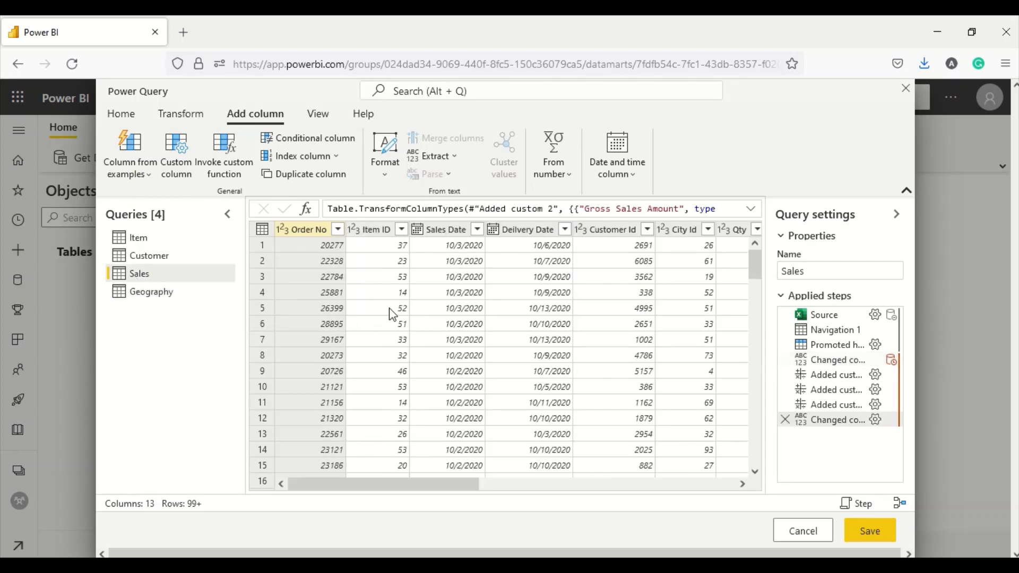
drag(471, 484, 732, 484)
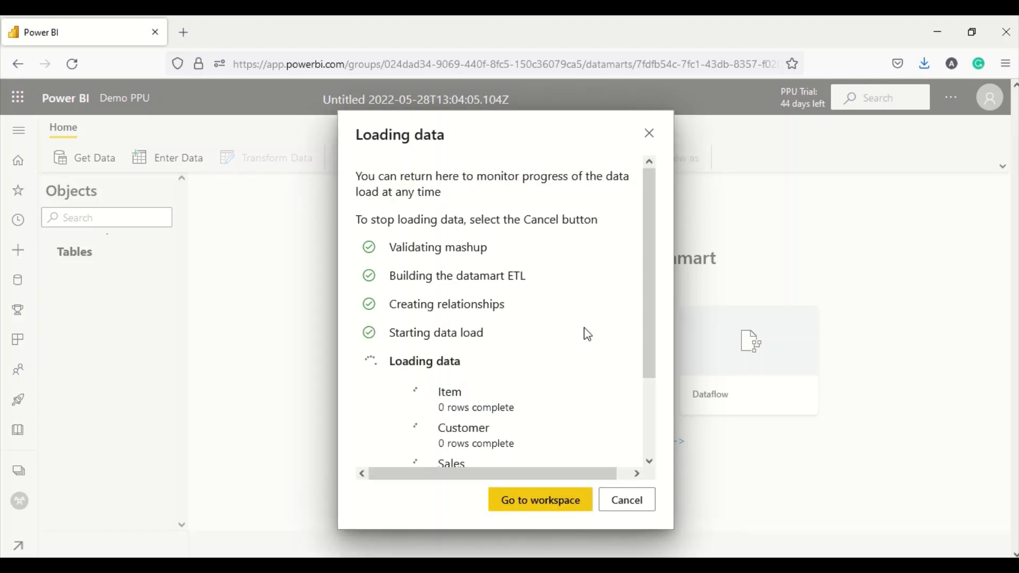
- Scroll through the Item table's rows with Brand, Category and Sub Category columns
scroll(584, 332, down, 2)
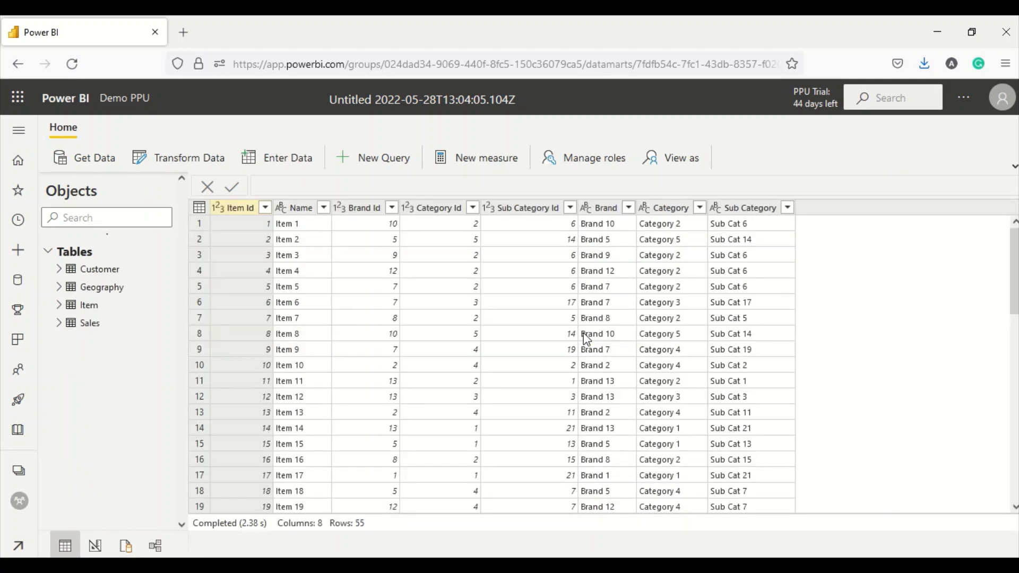
- Replace the untitled datamart's title with Demo2
click(398, 101)
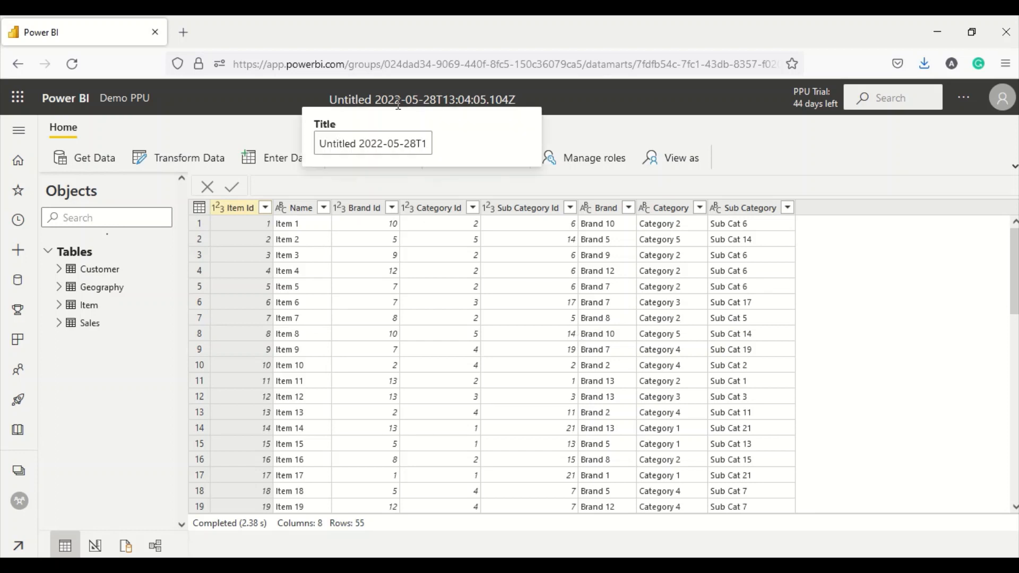
double_click(356, 143)
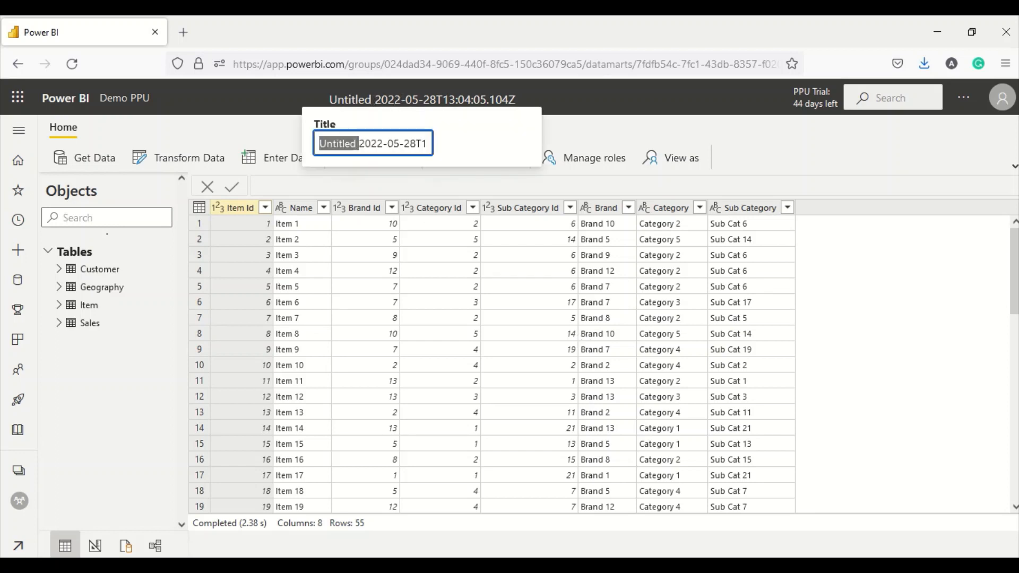
key(ctrl+a)
text(Demo2)
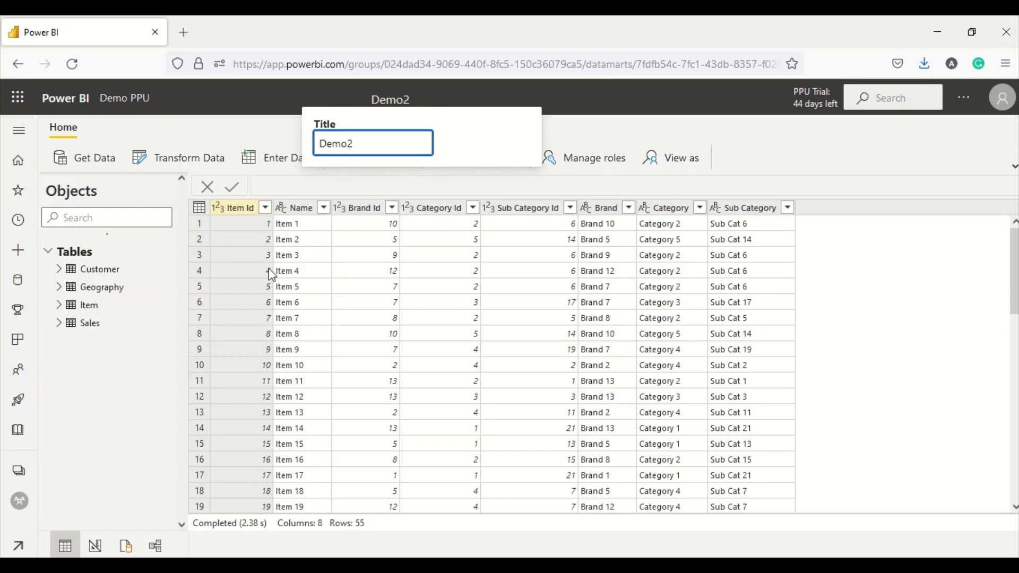
click(119, 352)
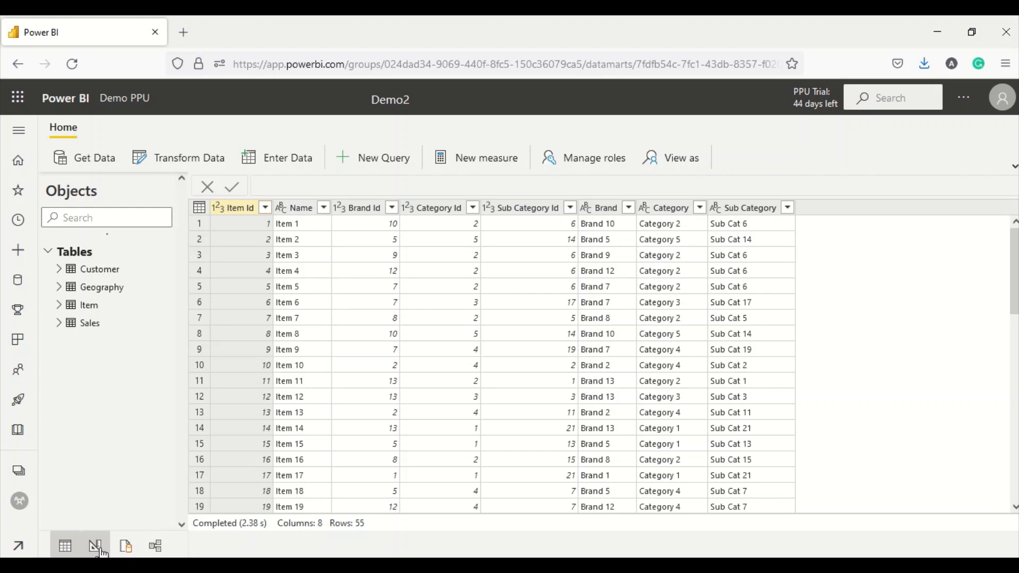
- Run 'select * from sales' in a new SQL query to preview all sales rows
click(126, 546)
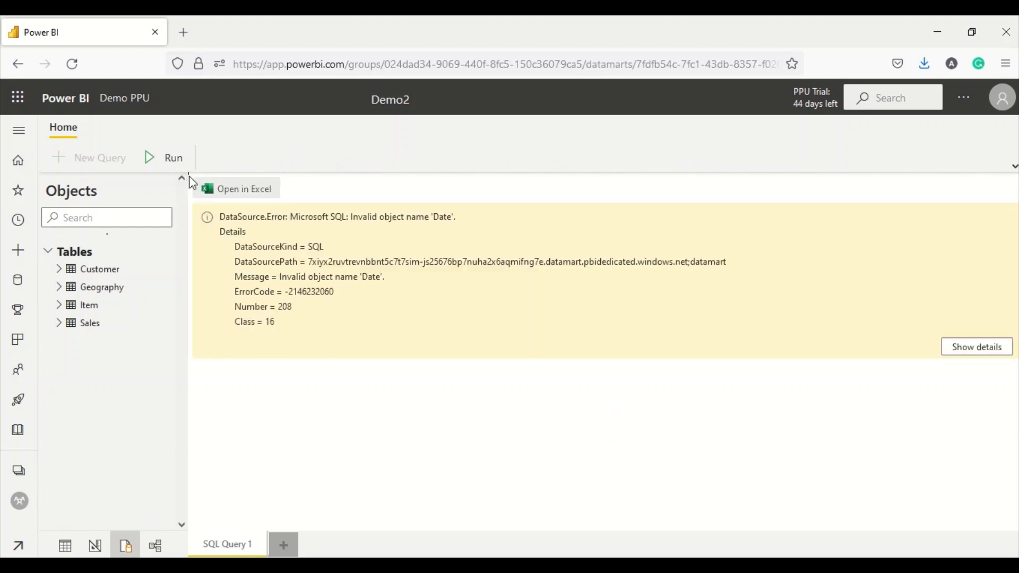
drag(189, 176, 187, 252)
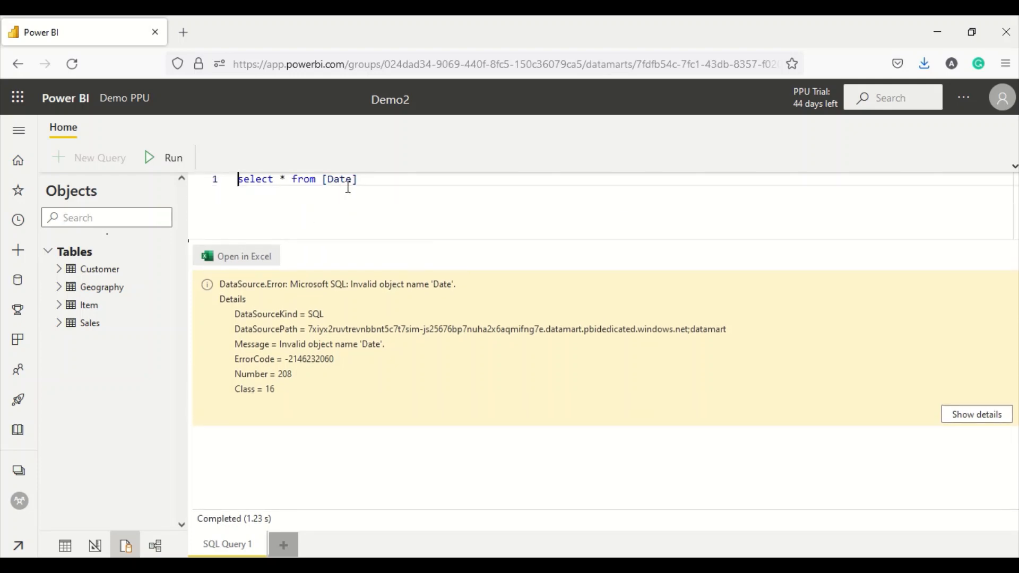
drag(363, 180, 323, 180)
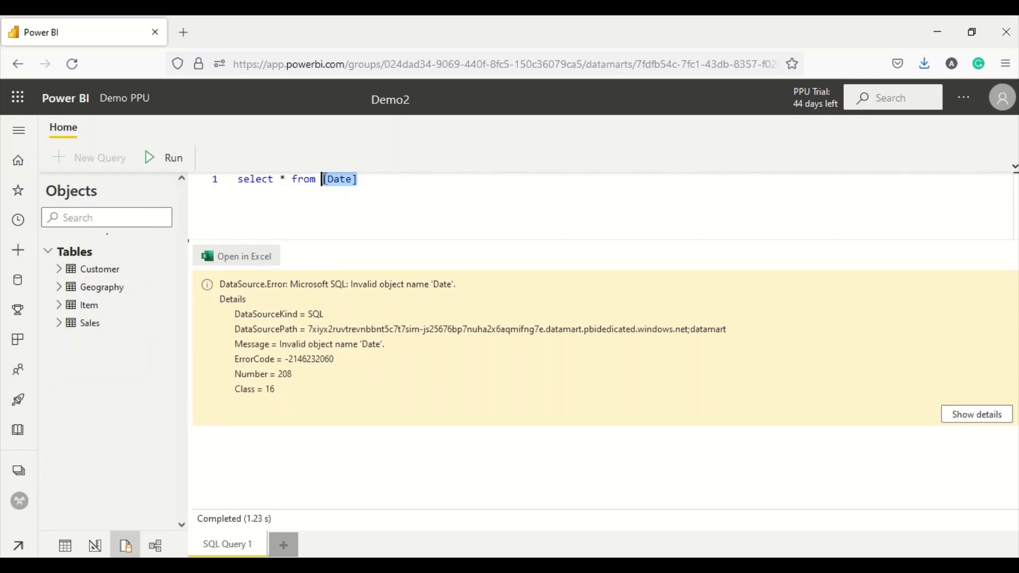
key(BackSpace)
text(sales)
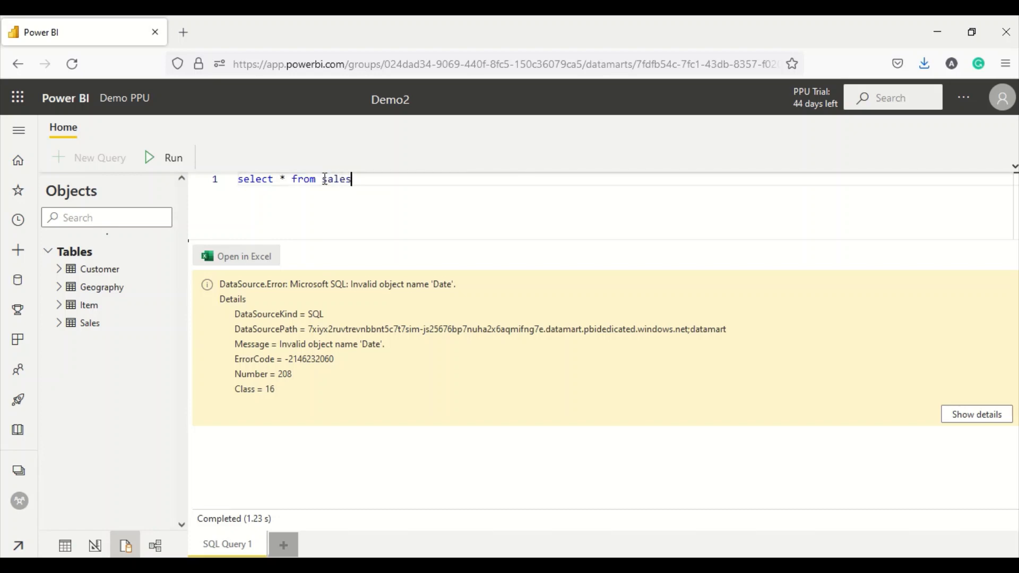
drag(371, 181, 211, 177)
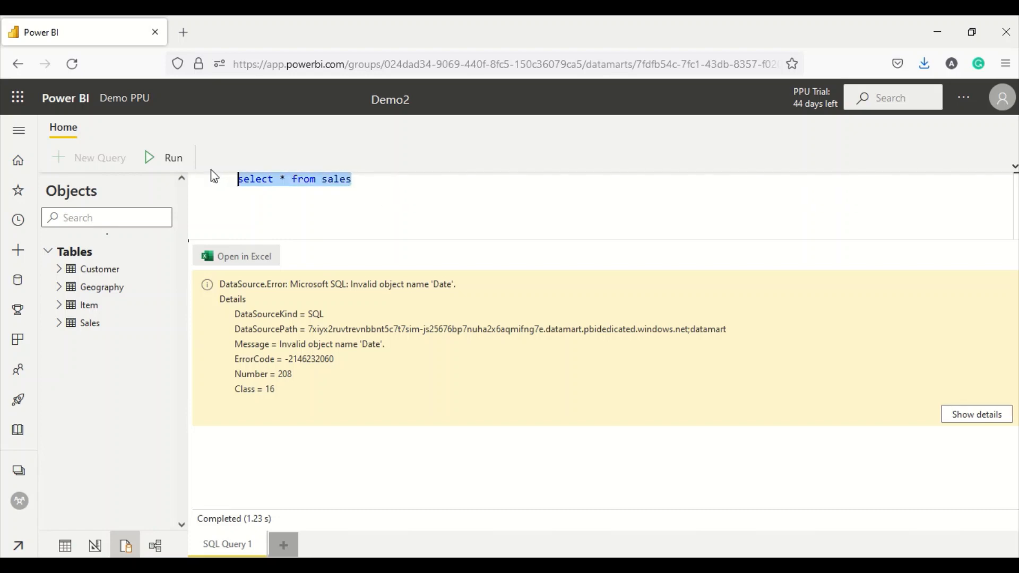
click(148, 158)
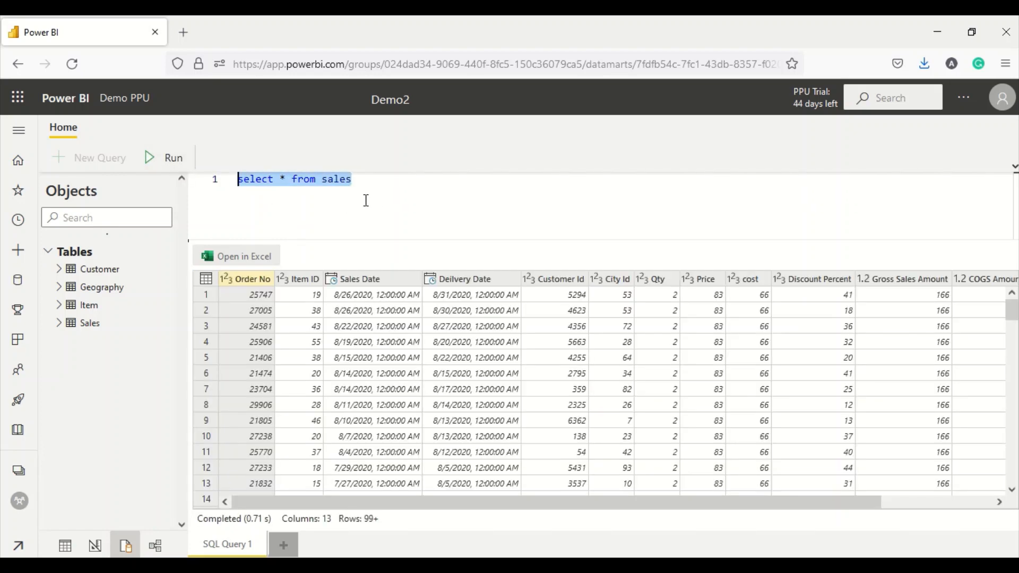
- Extend the query with 'inner join item', aliasing sales as a and item as b
click(379, 192)
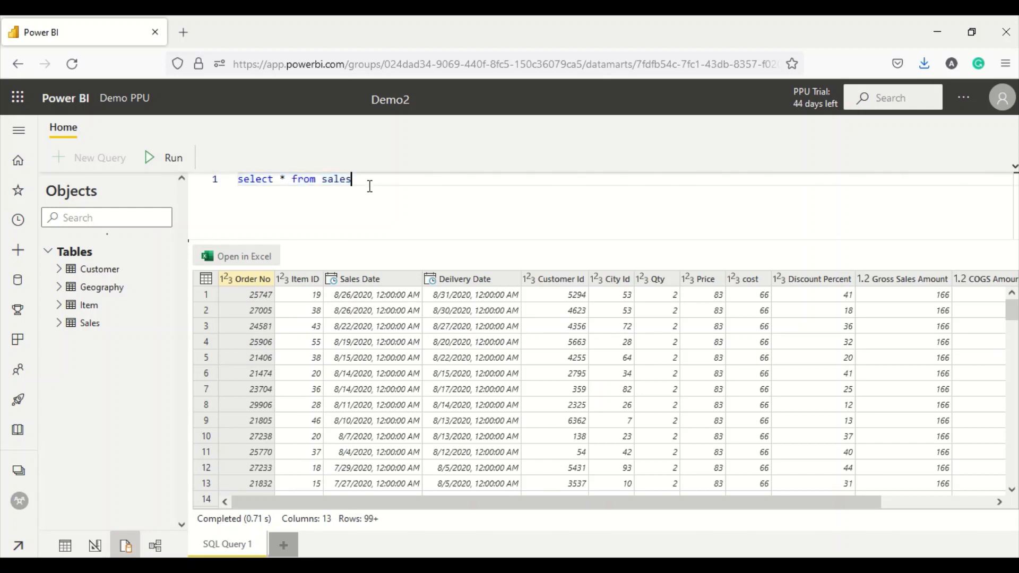
text(inner joi)
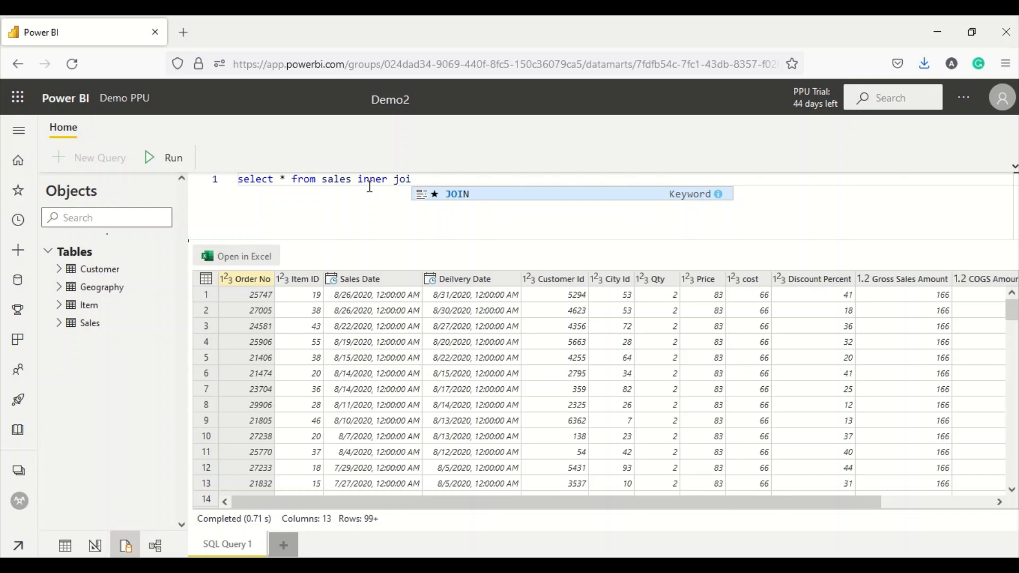
text(n item)
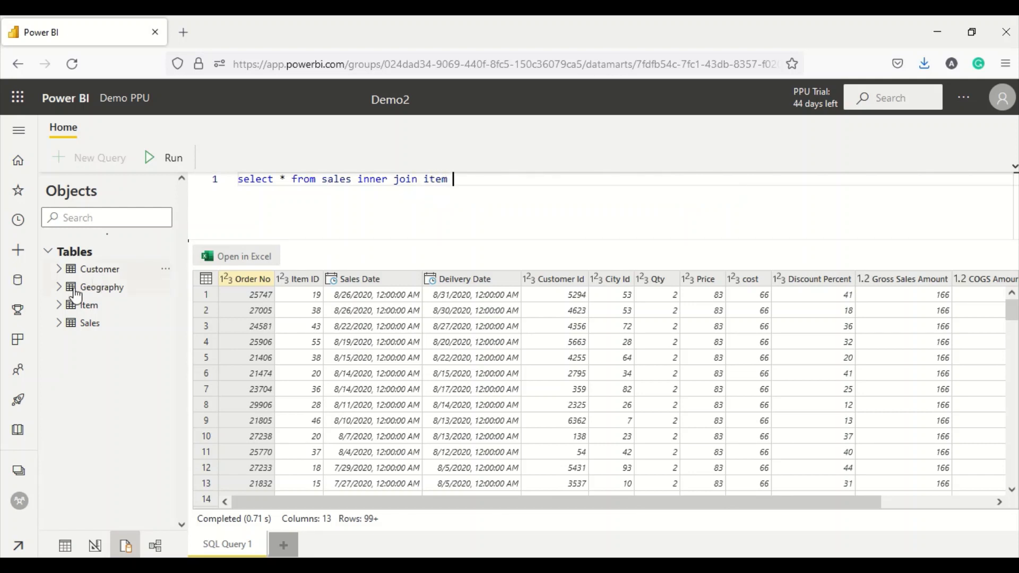
click(59, 305)
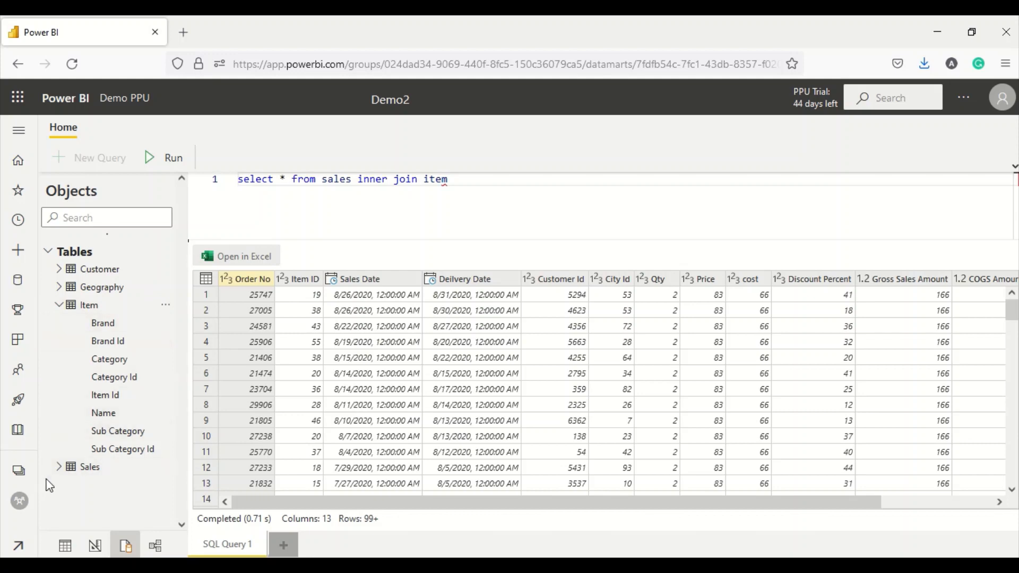
click(59, 466)
scroll(114, 443, down, 3)
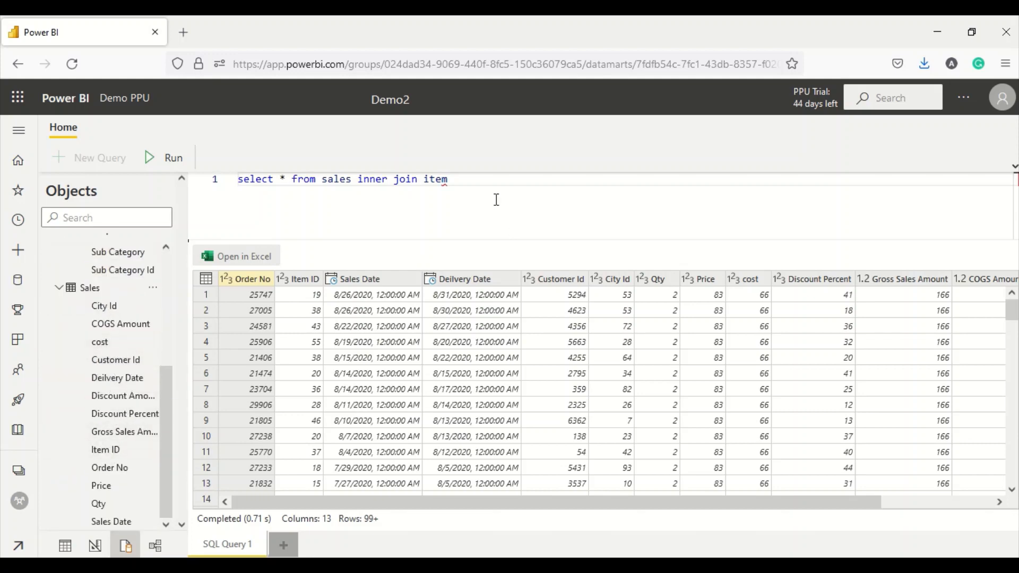
click(491, 182)
text(on)
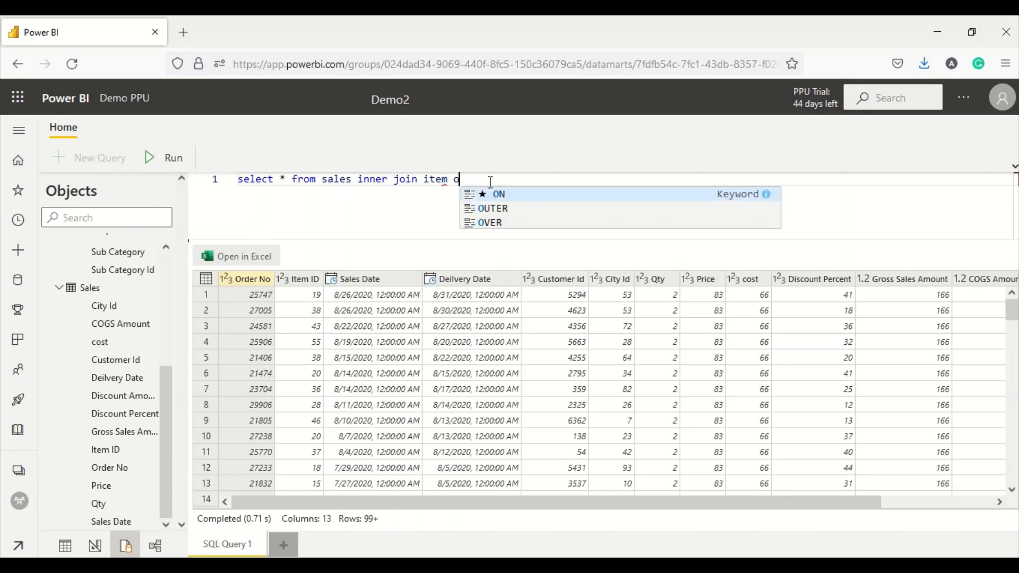
click(351, 180)
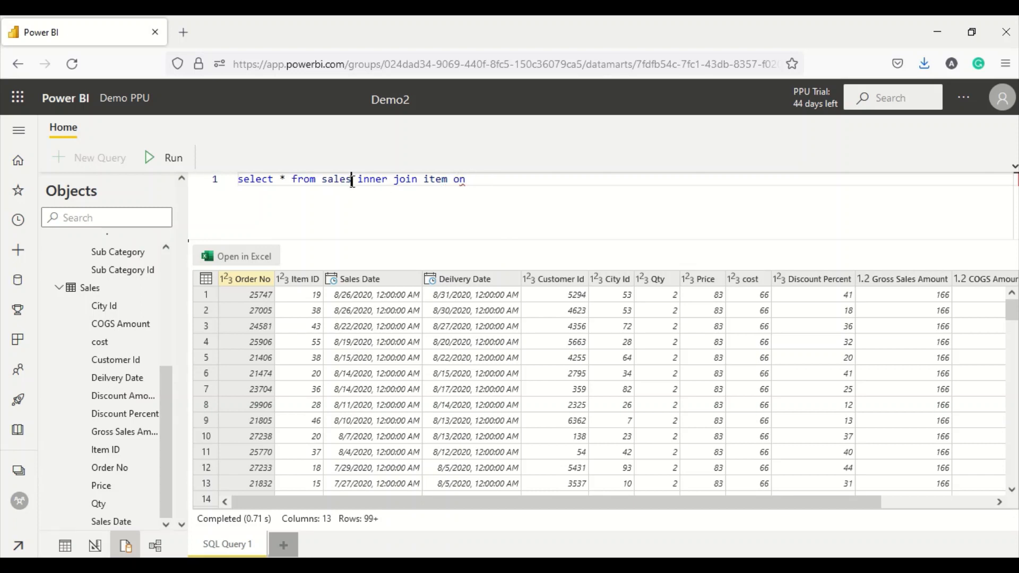
text(a)
click(461, 180)
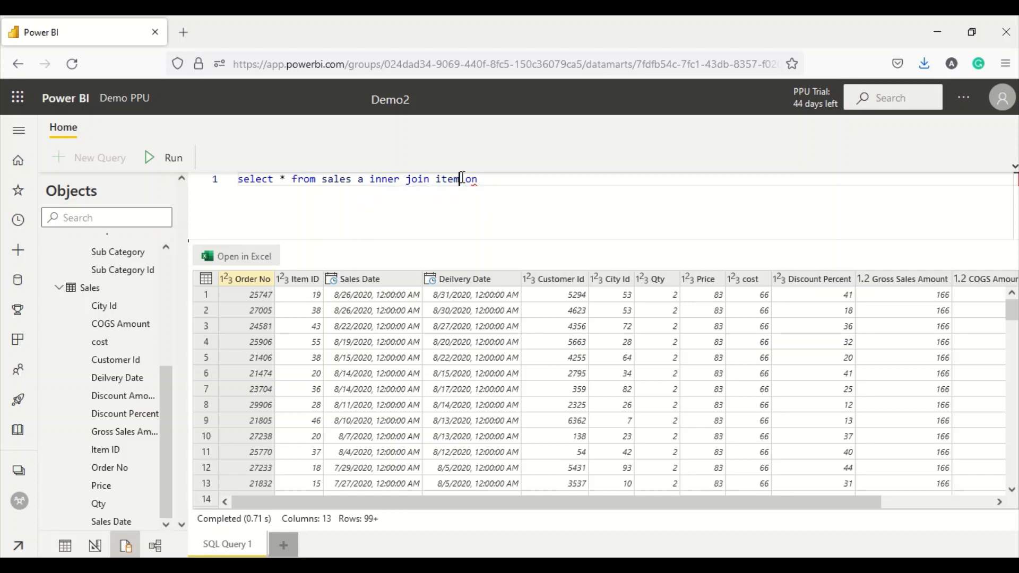
text(b)
key(Return)
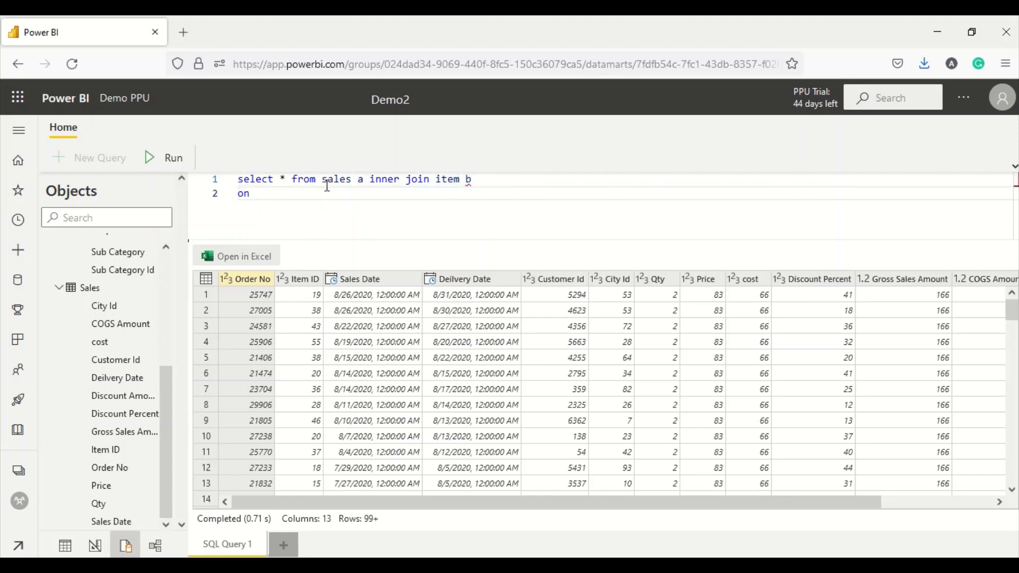
- Add the join condition a.[Item Id] = b.[Item Id] and select the full two-line query
click(265, 196)
text(a.[)
key(BackSpace)
key(BackSpace)
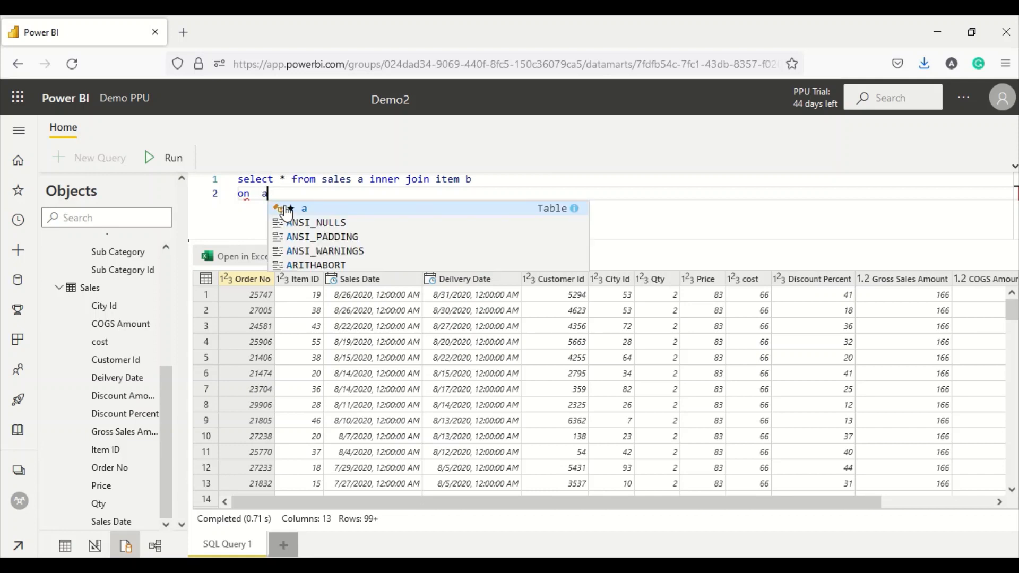
text(.[)
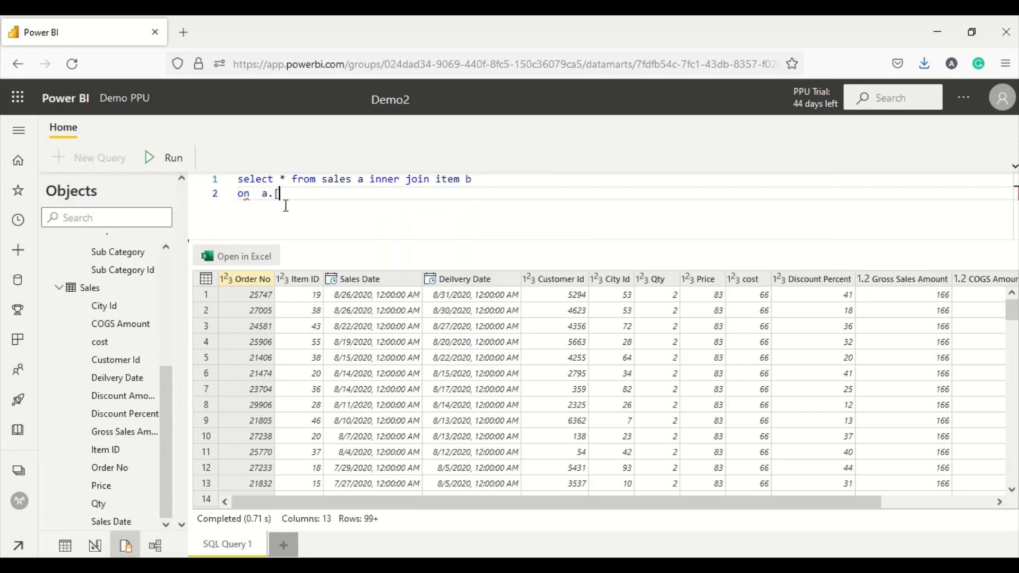
text(i)
key(BackSpace)
scroll(112, 298, up, 3)
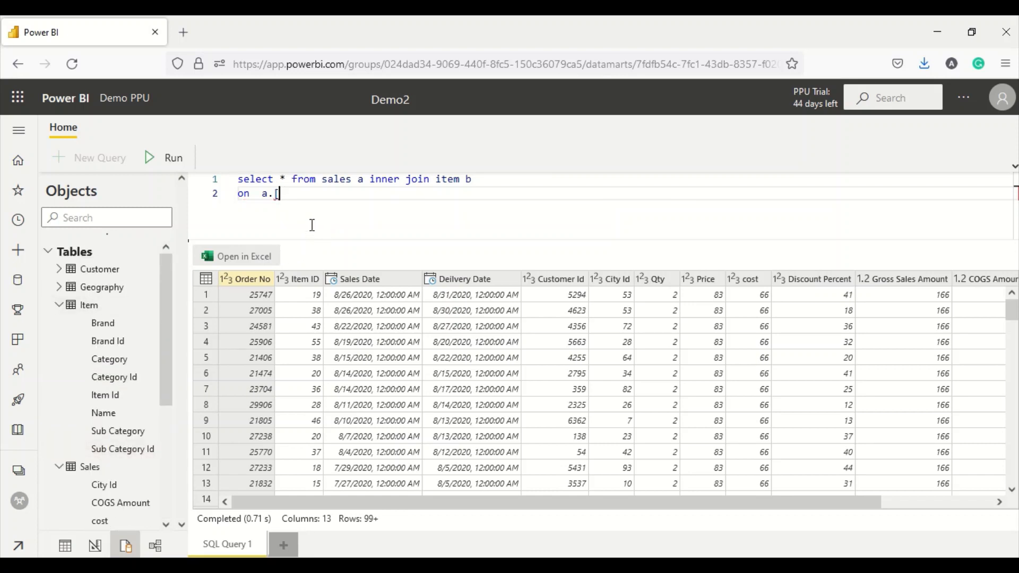
text(Ite)
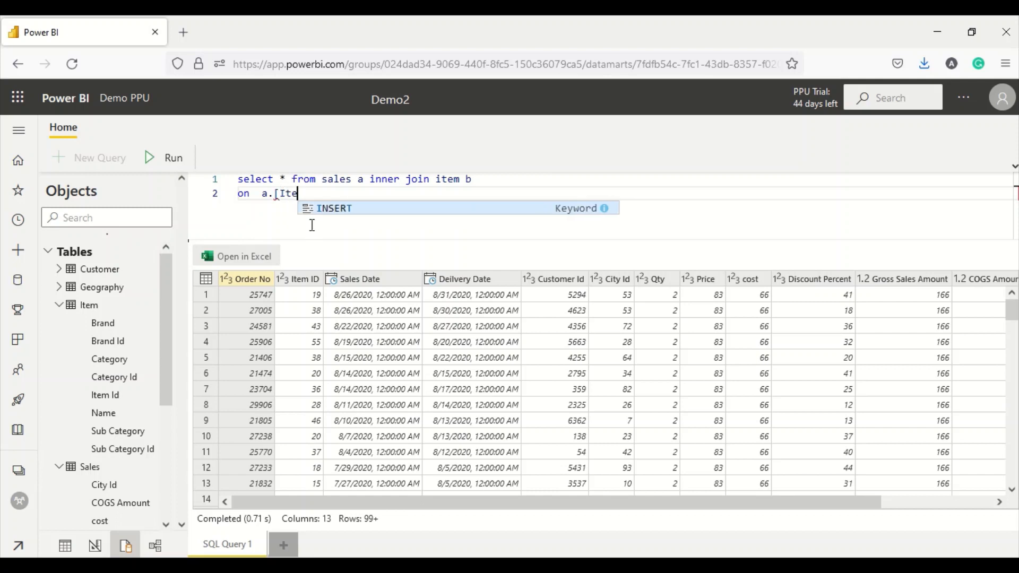
text(m )
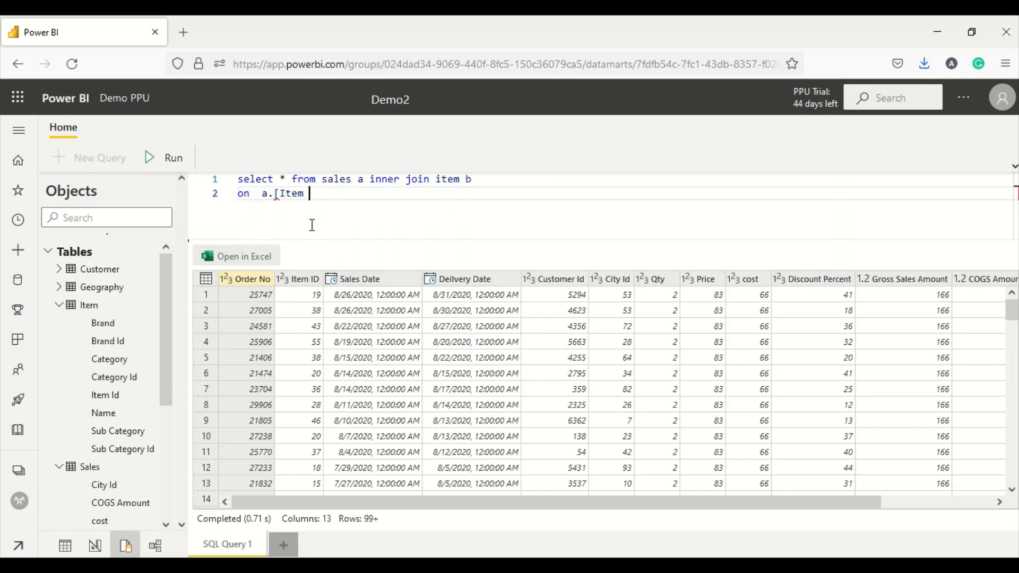
text(Id] = )
text(b)
text(.[)
text(Item)
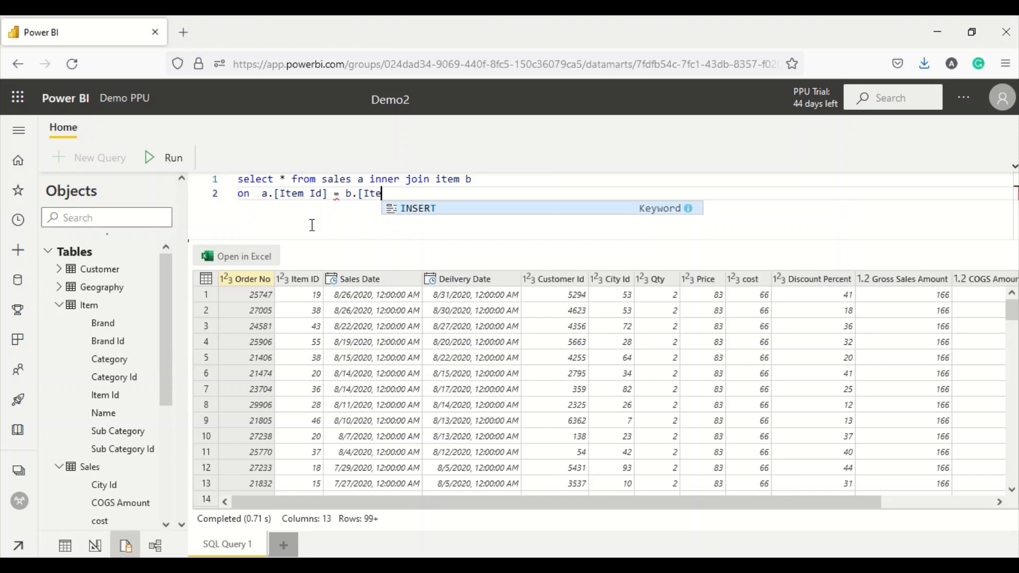
text( Id])
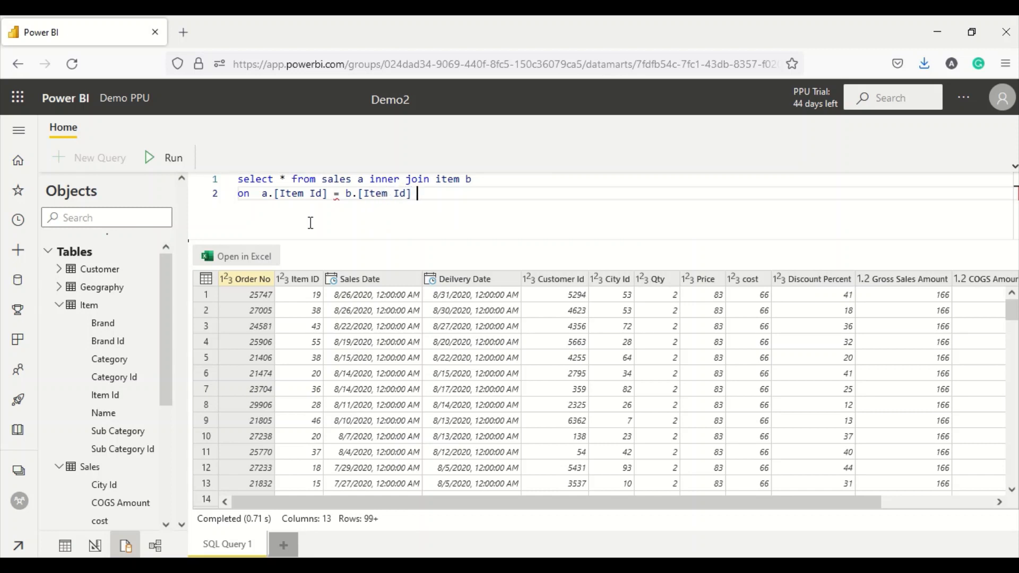
click(282, 180)
text(*)
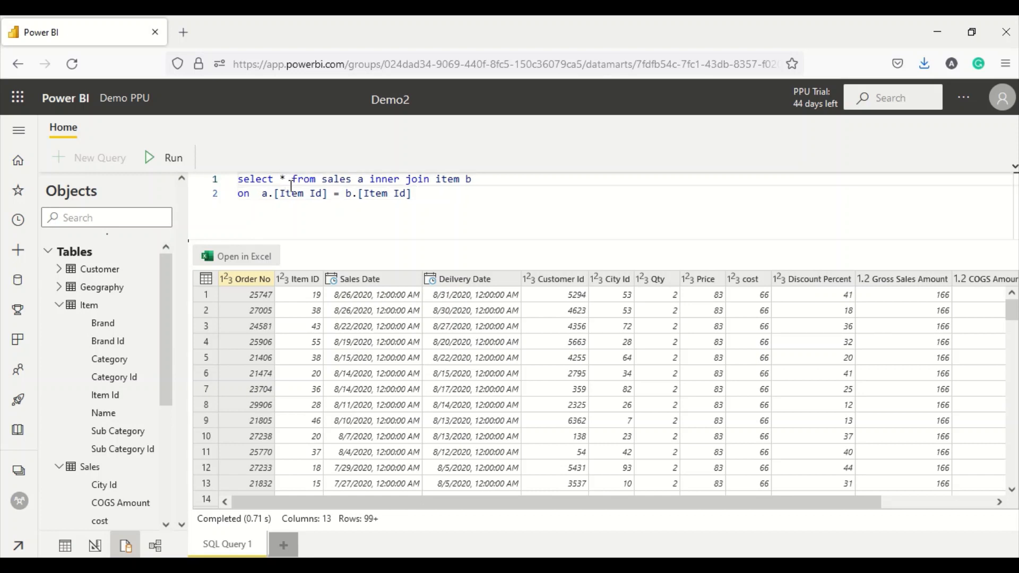
key(Left)
text(a.)
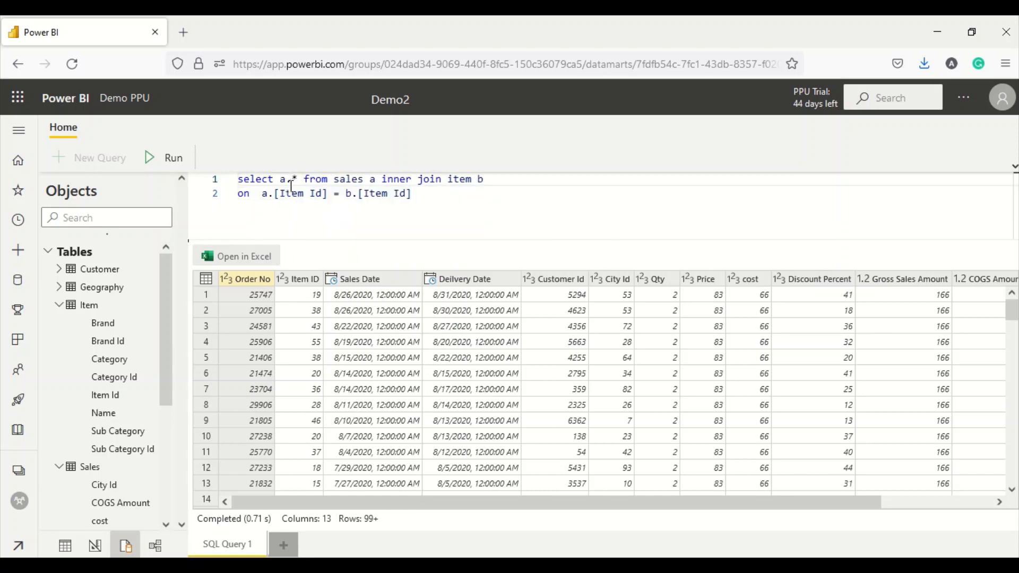
key(BackSpace)
key(BackSpace)
drag(426, 206, 233, 179)
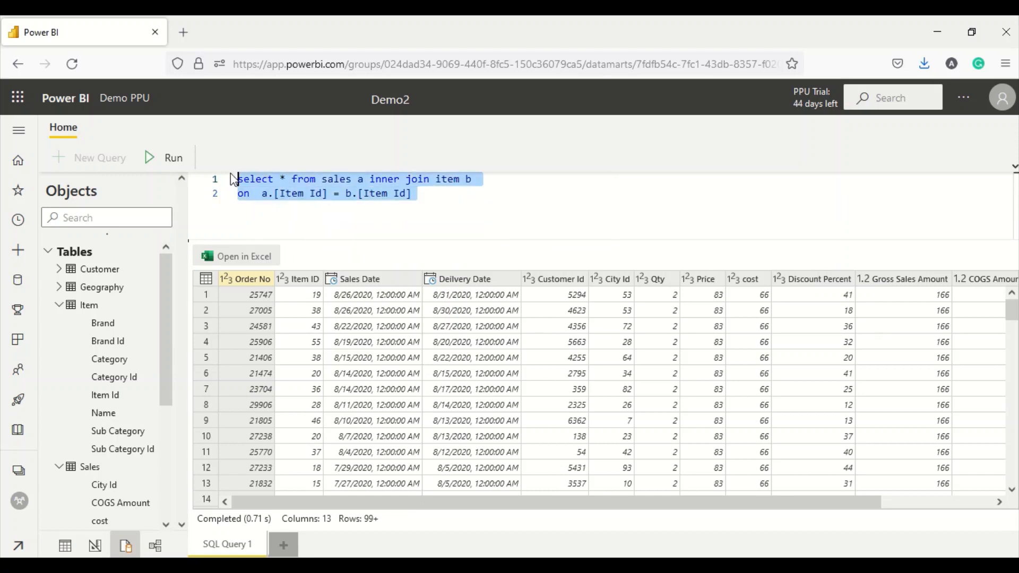
- Run the sales–item join query and enlarge the query editor above the results
click(169, 159)
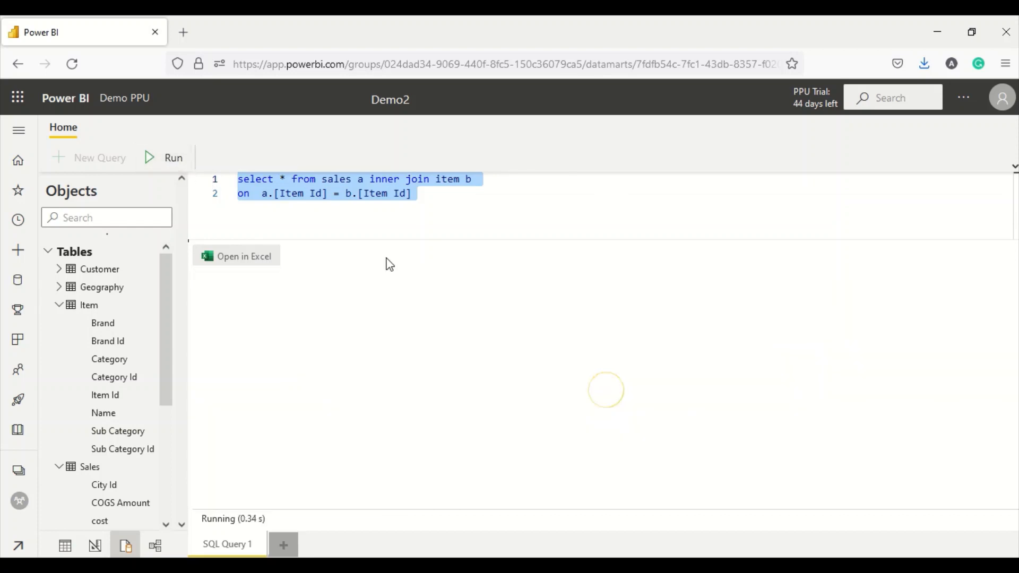
drag(401, 503, 796, 532)
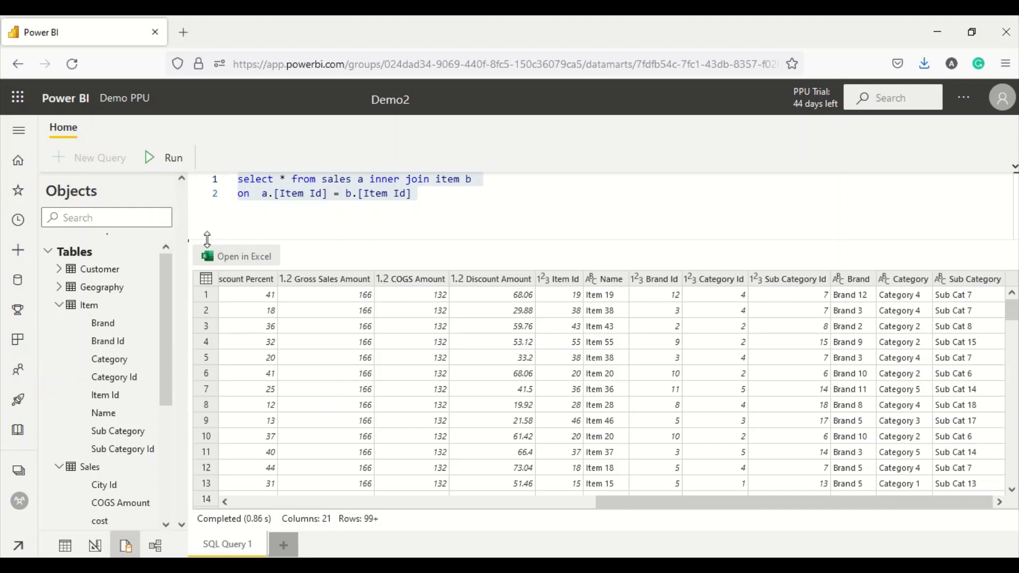
drag(206, 239, 207, 254)
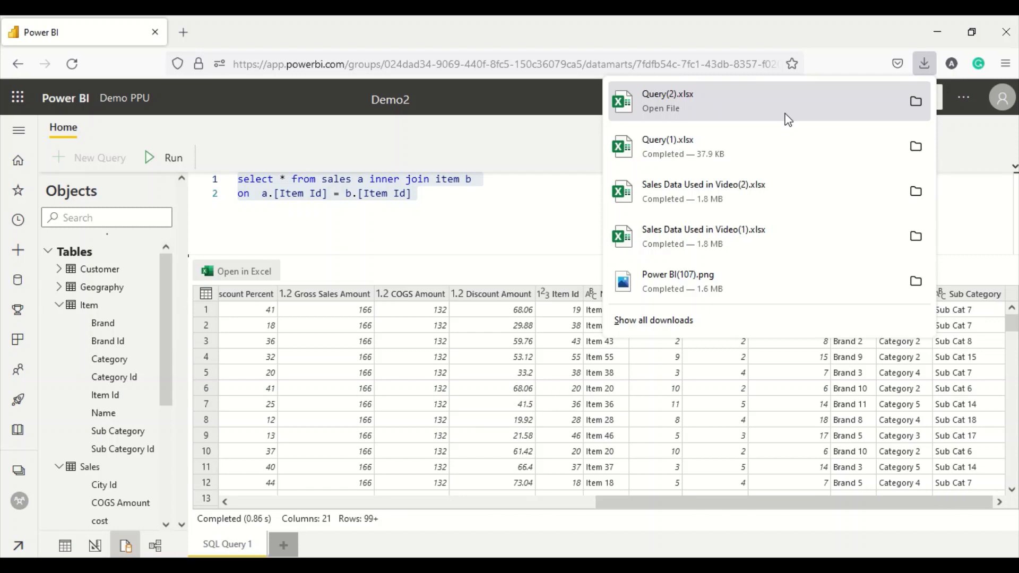
- Dismiss the downloads list and collapse the Item and Sales tables in the Objects pane
click(476, 249)
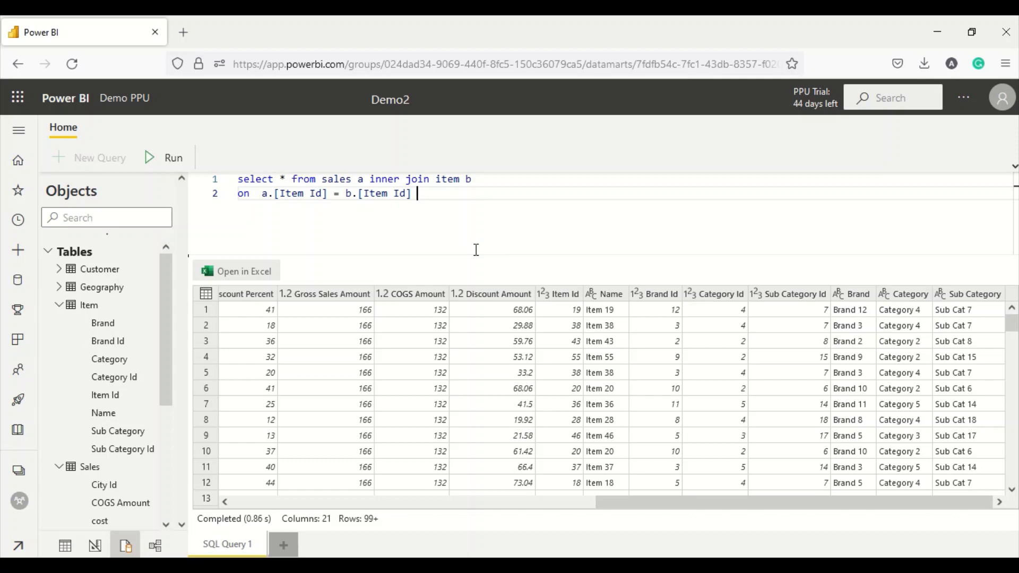
click(59, 305)
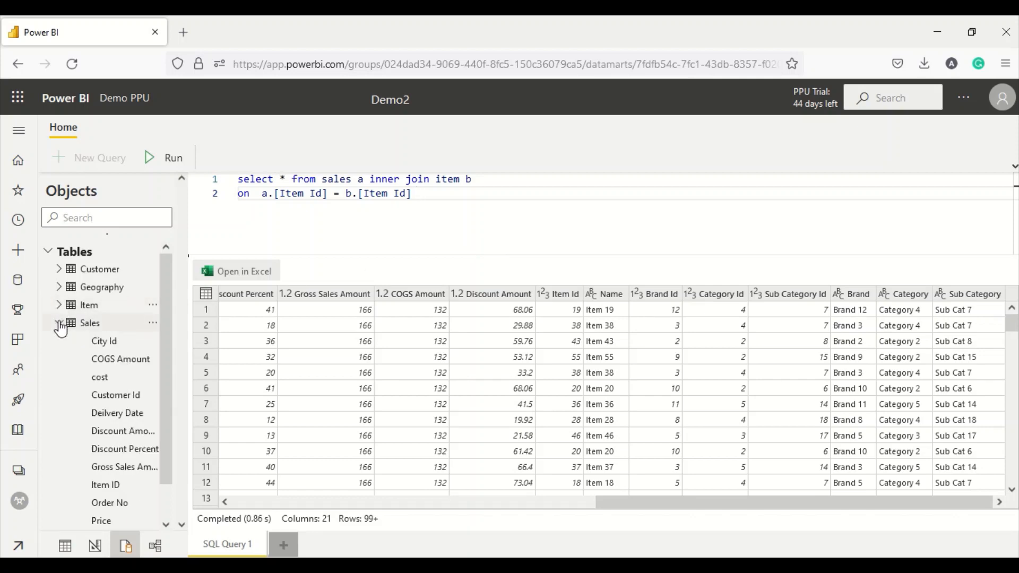
click(59, 323)
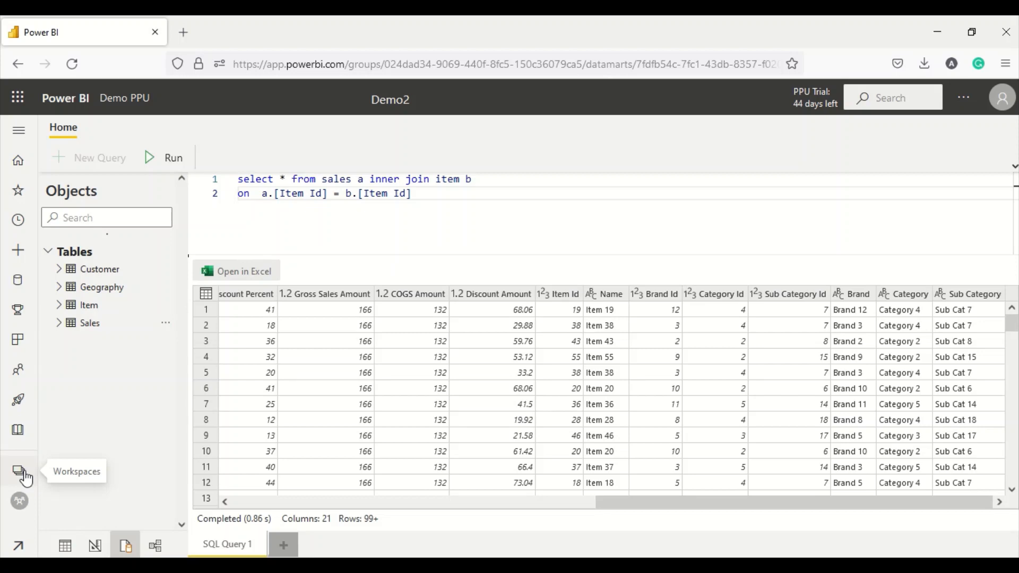
- Go to the Demo PPU workspace and open More options for the Demo2 datamart
click(25, 475)
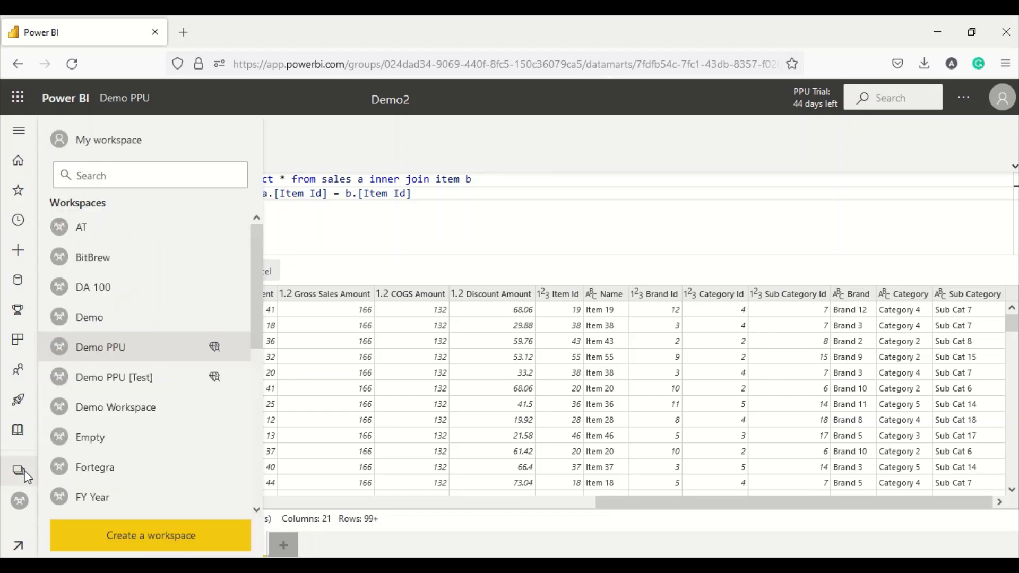
click(115, 350)
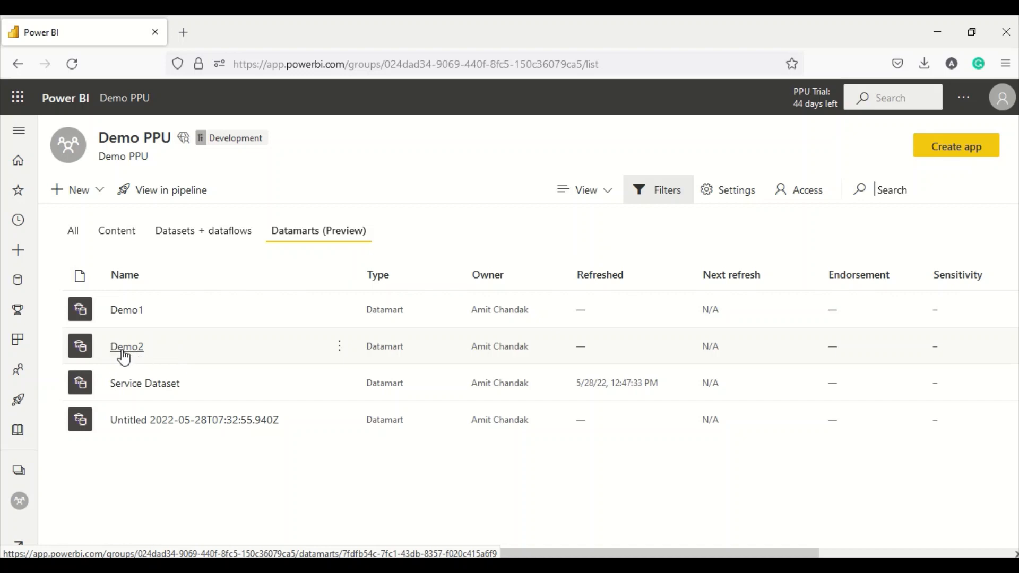
click(344, 358)
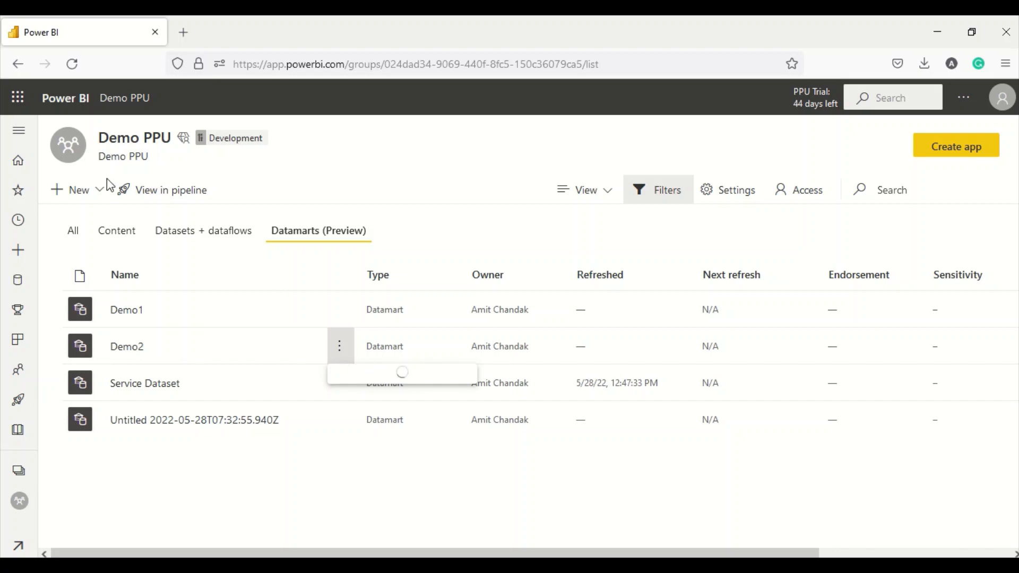
click(72, 64)
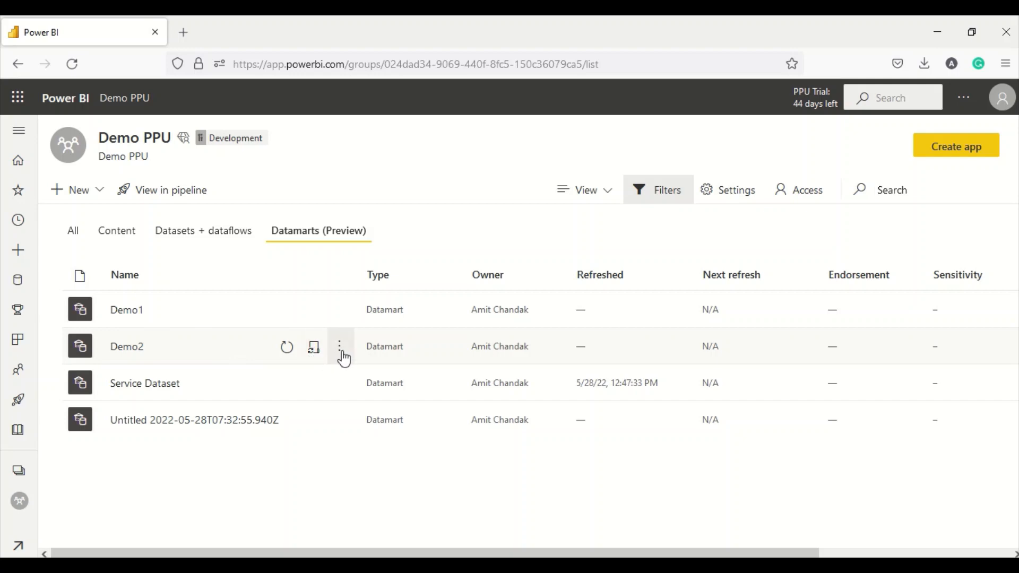
click(340, 350)
scroll(366, 477, down, 1)
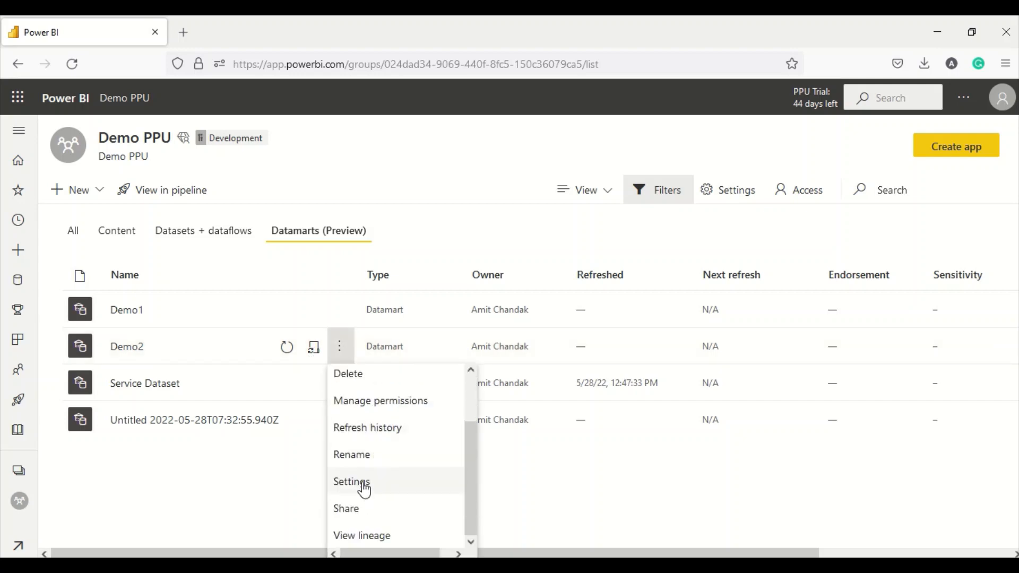
- Inspect Demo2's description, server, credential and scheduled refresh settings, then return to Demo PPU
click(364, 485)
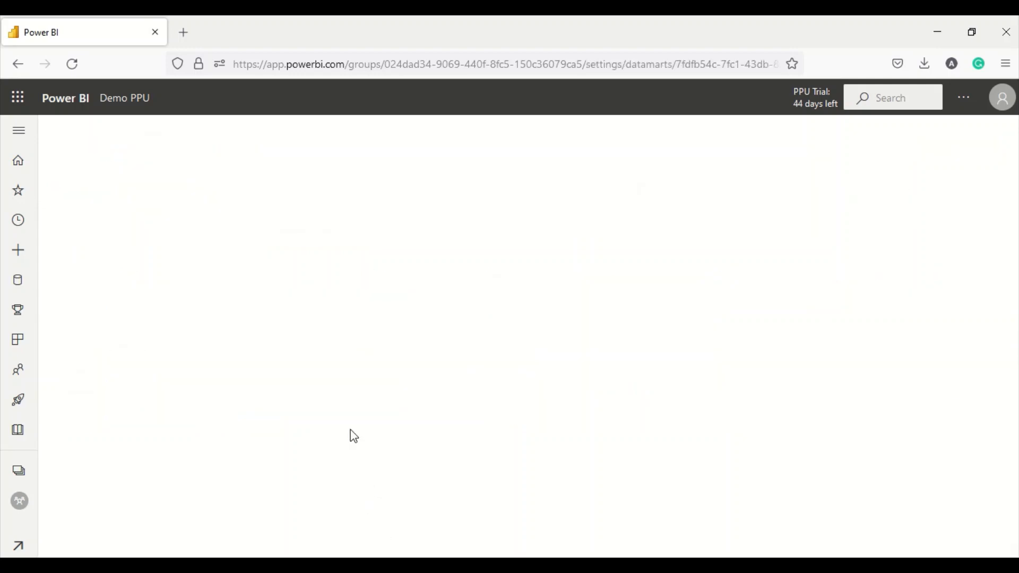
click(327, 245)
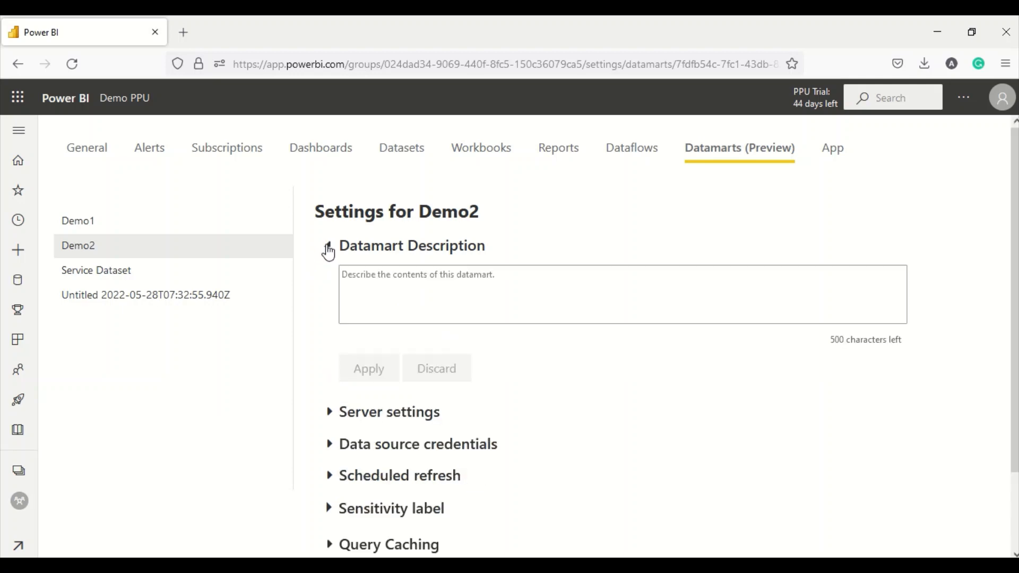
click(328, 246)
click(328, 281)
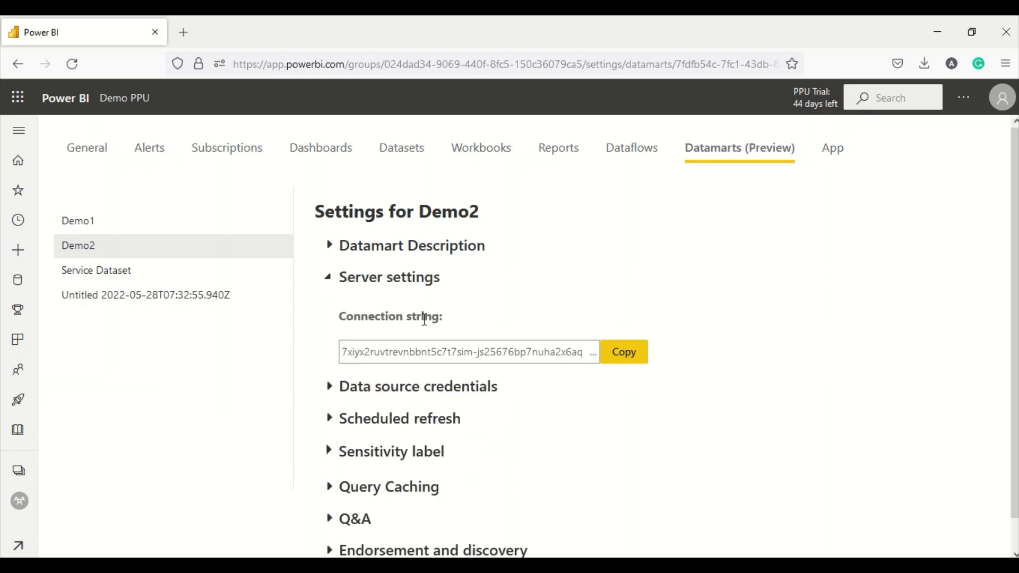
click(329, 389)
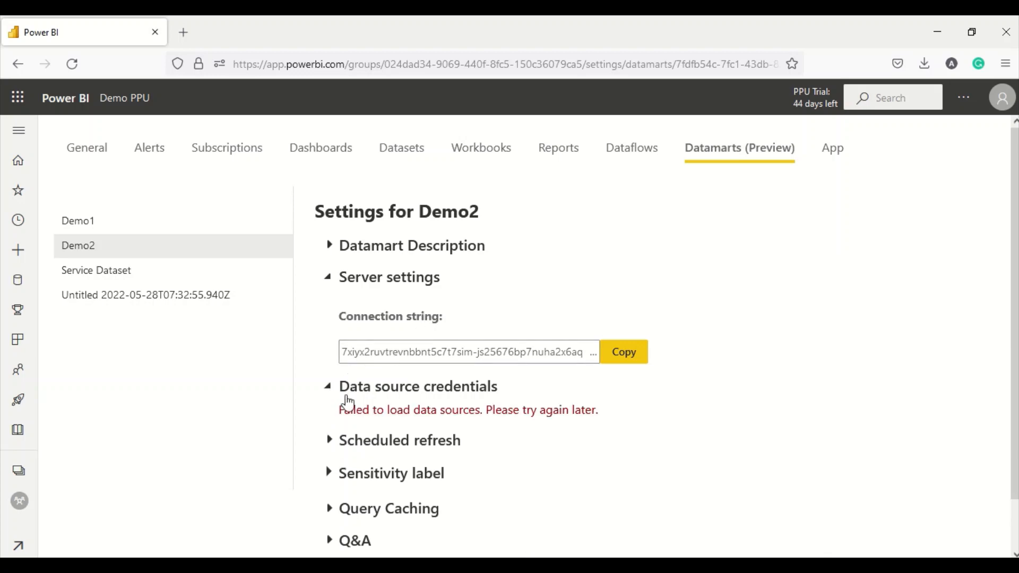
scroll(347, 403, down, 1)
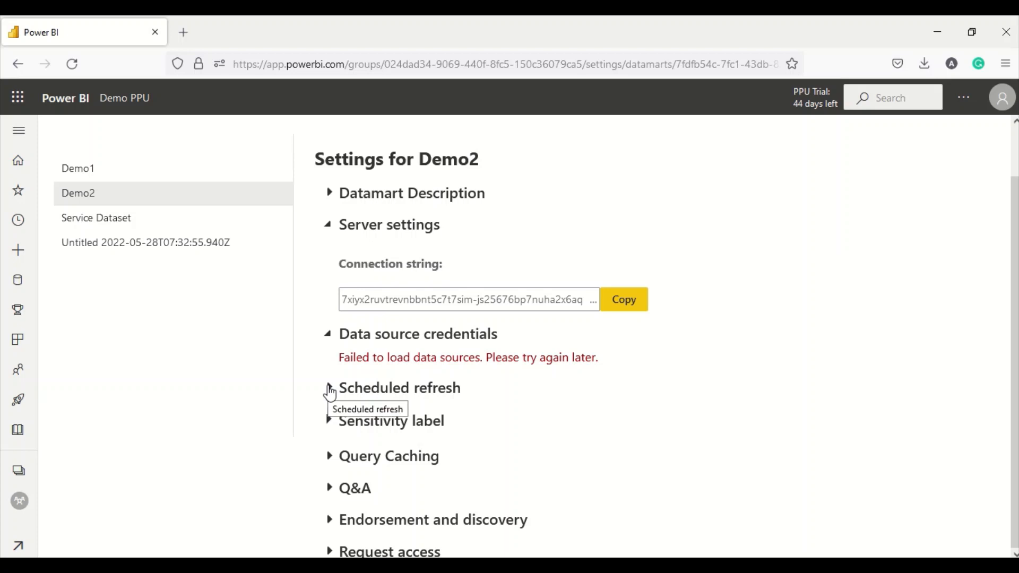
click(329, 390)
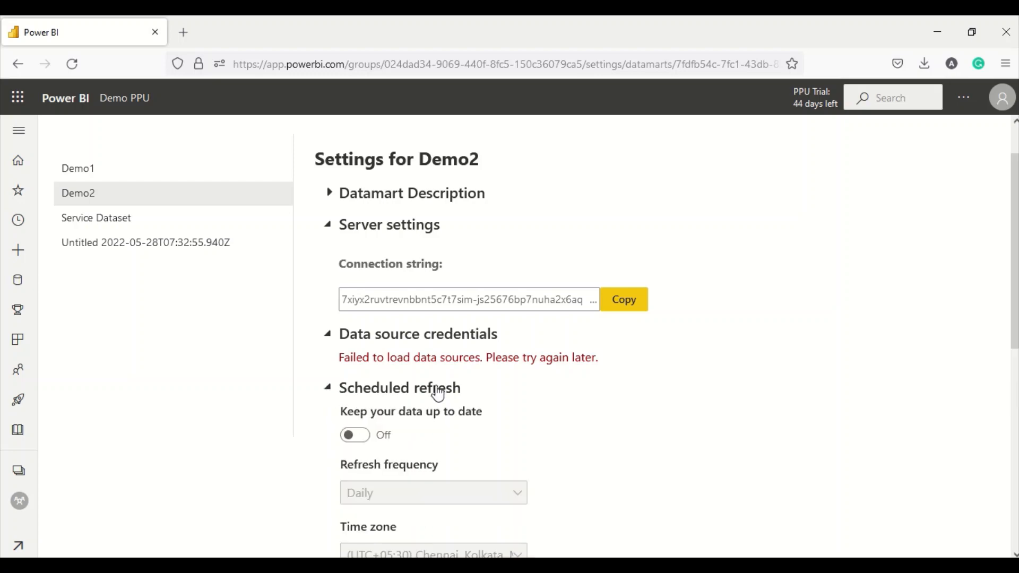
scroll(340, 250, up, 1)
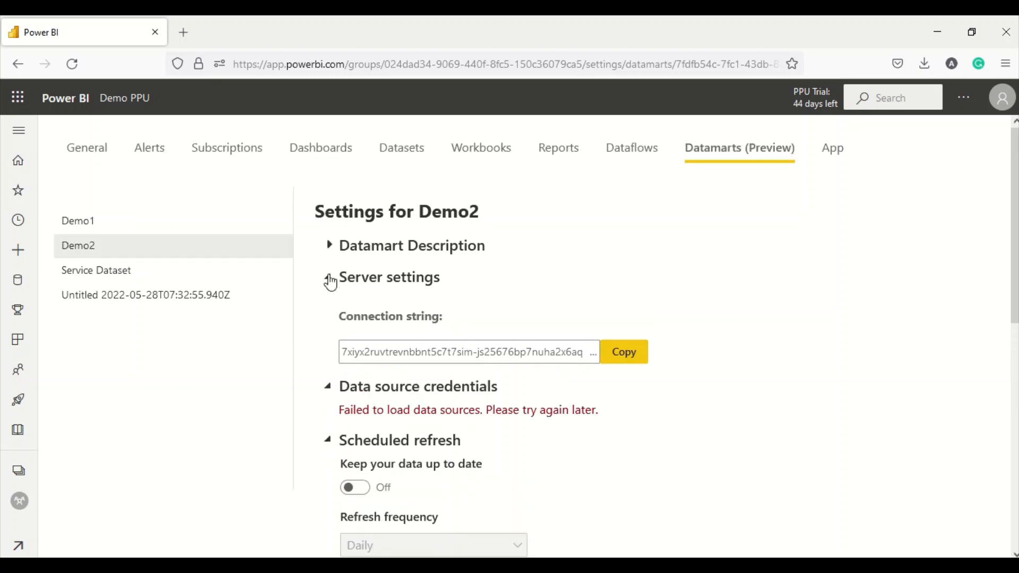
click(331, 277)
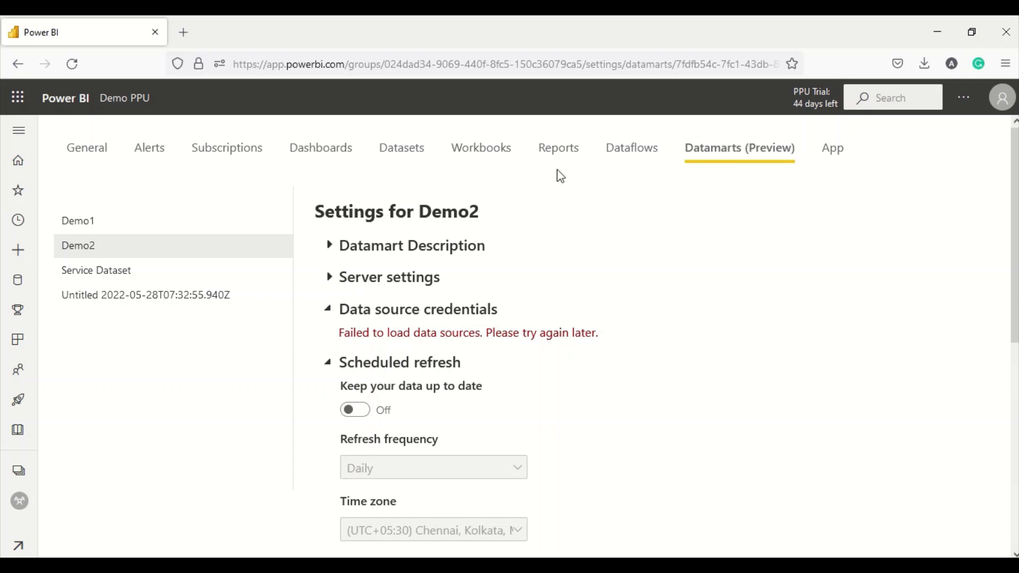
click(130, 99)
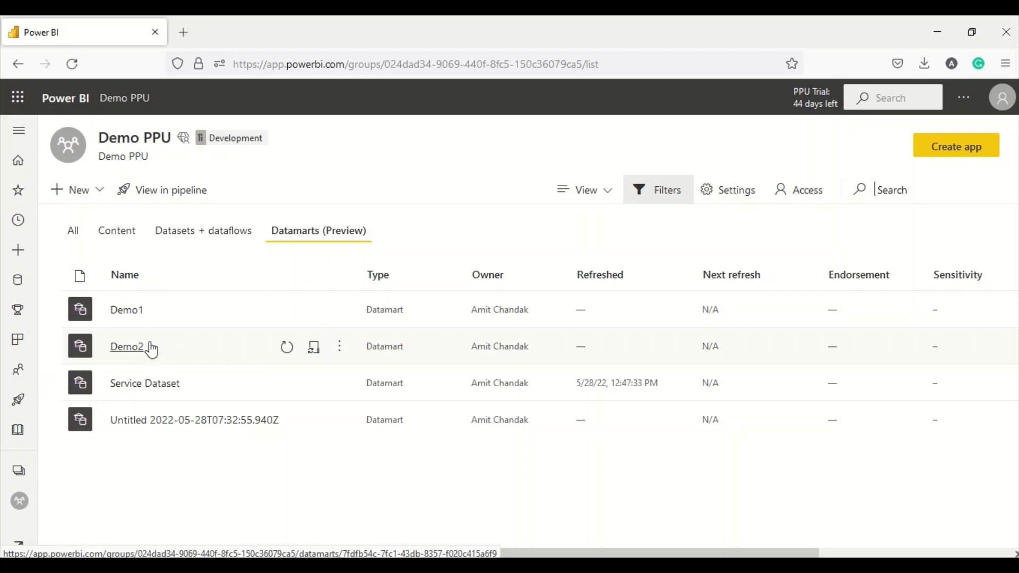
- Switch the Demo PPU workspace to the Datasets + dataflows list showing the Demo2 dataset
click(200, 234)
scroll(191, 336, down, 1)
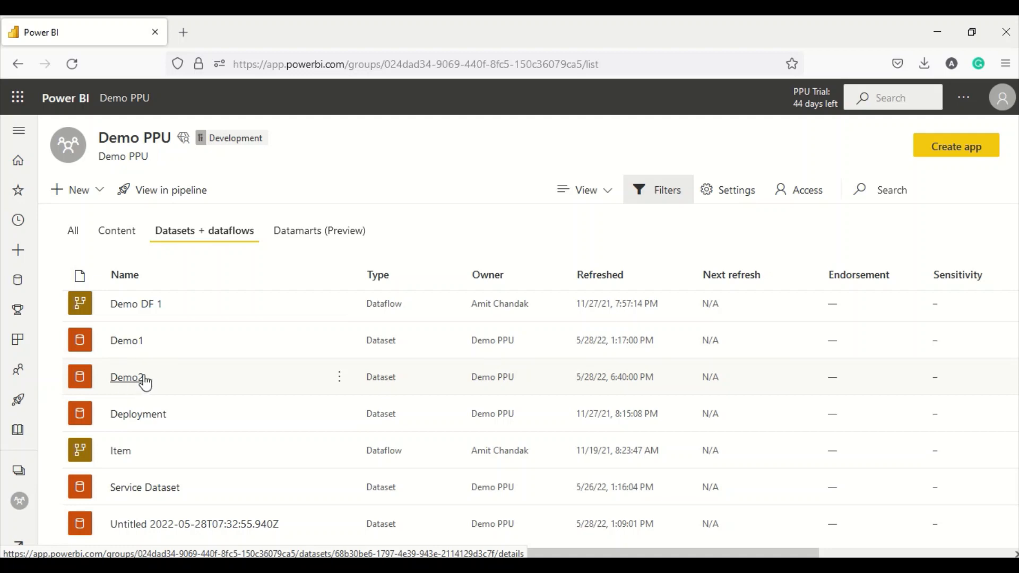
click(318, 231)
click(192, 233)
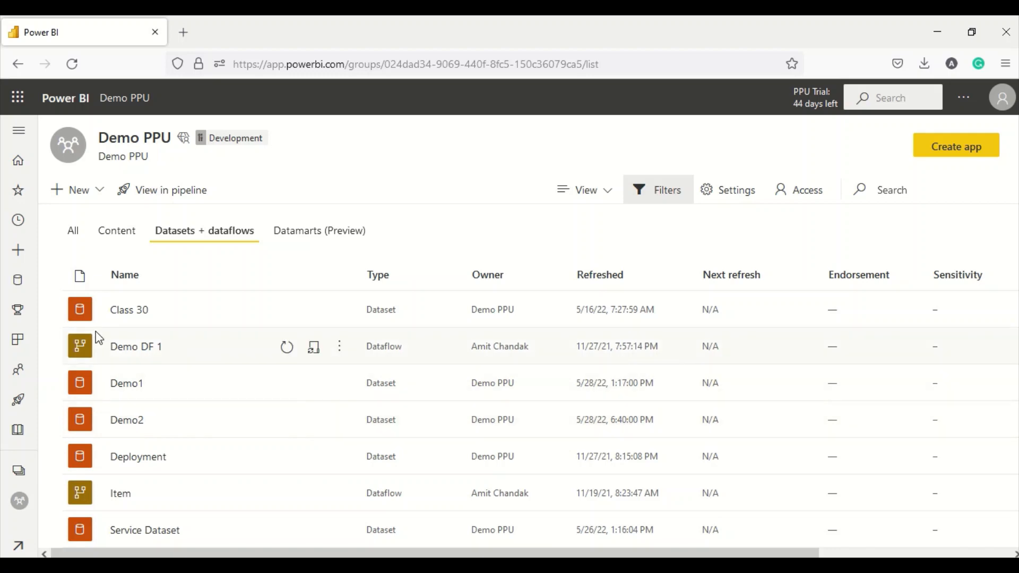
- Create a new report from the published Demo2 dataset
click(19, 257)
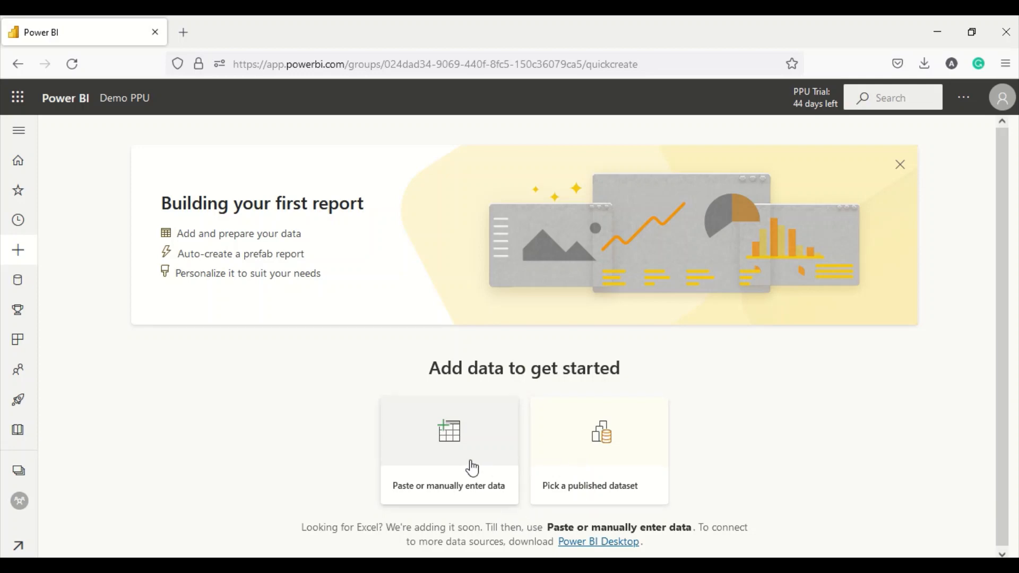
click(585, 459)
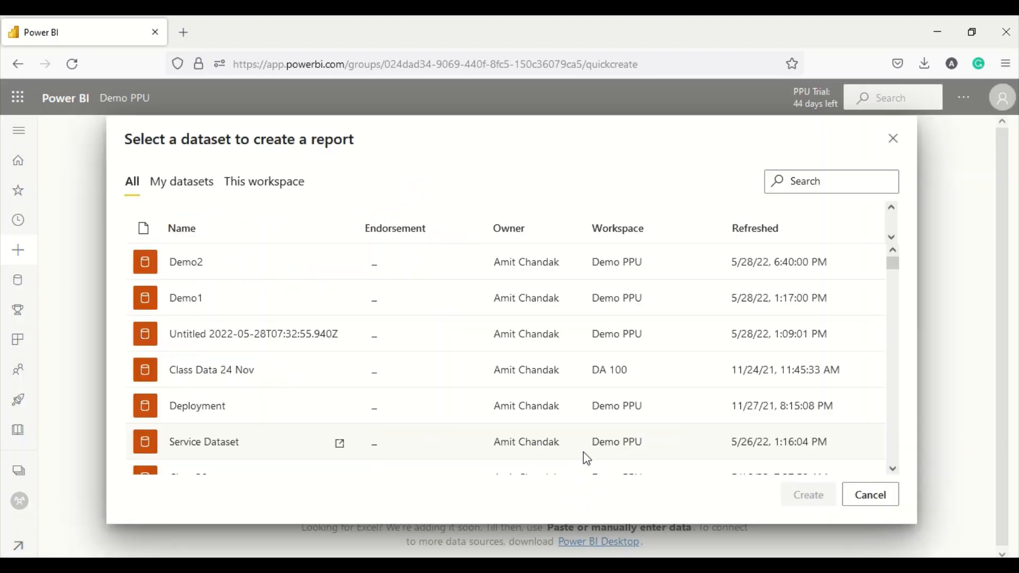
click(191, 266)
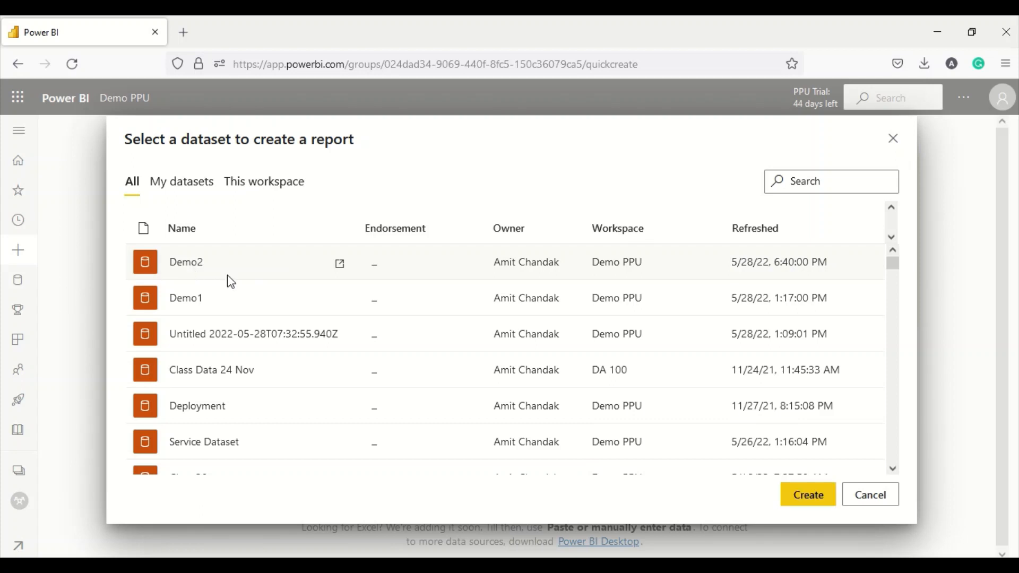
click(816, 501)
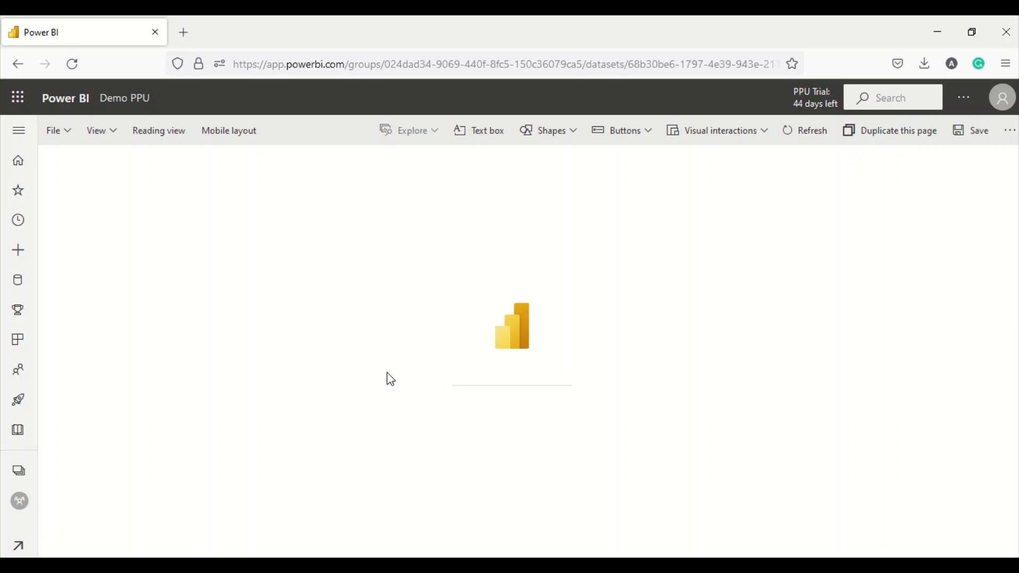
- Drag Geography City and Sales Qty onto the canvas and display them as a table
click(898, 272)
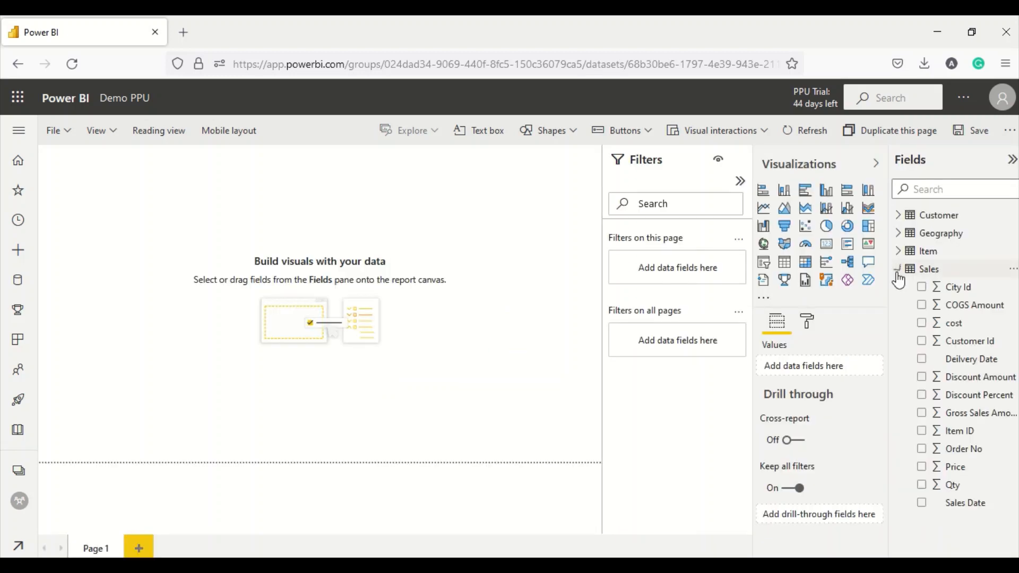
click(900, 234)
drag(958, 252, 282, 268)
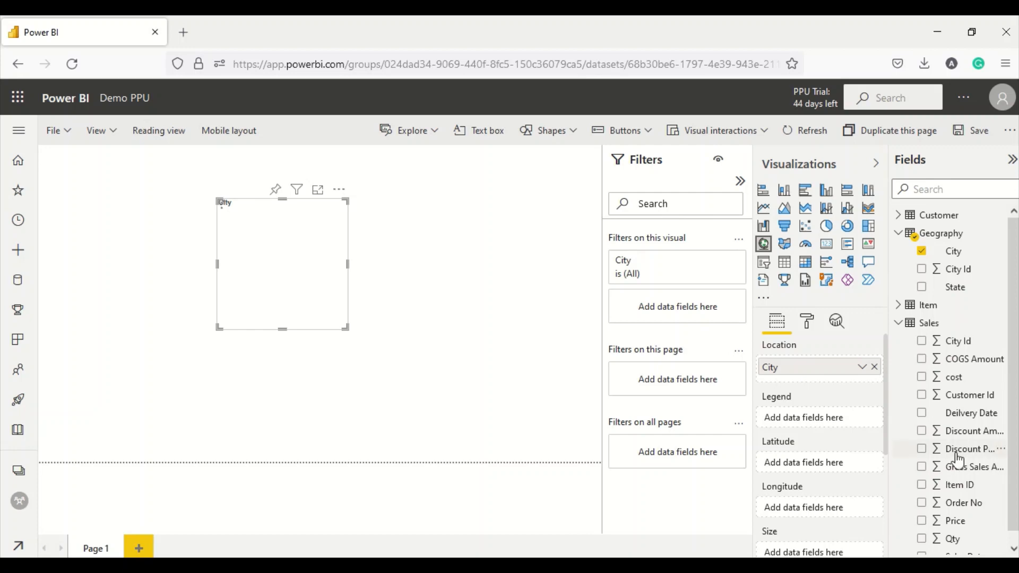
drag(953, 538, 307, 260)
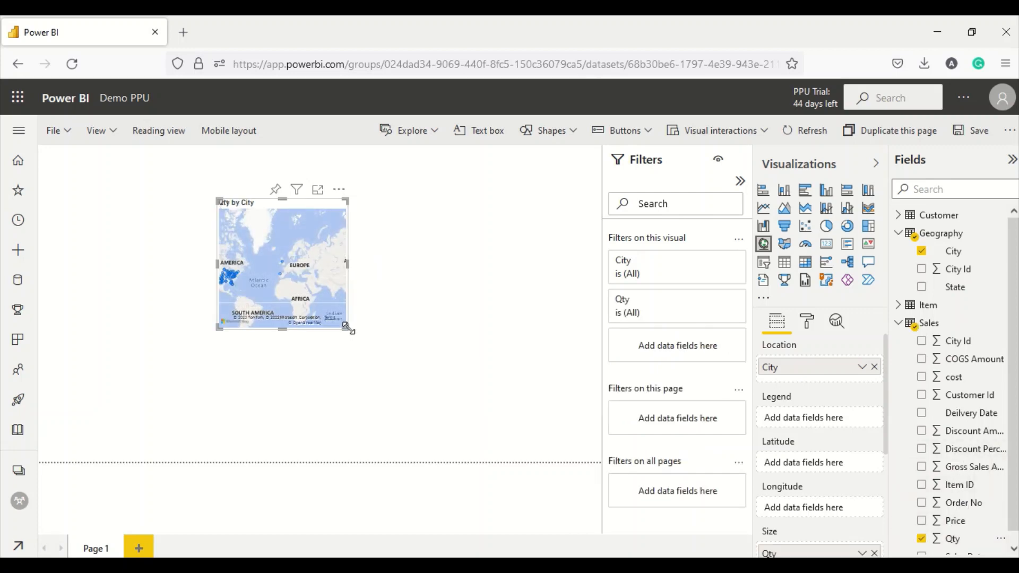
click(785, 262)
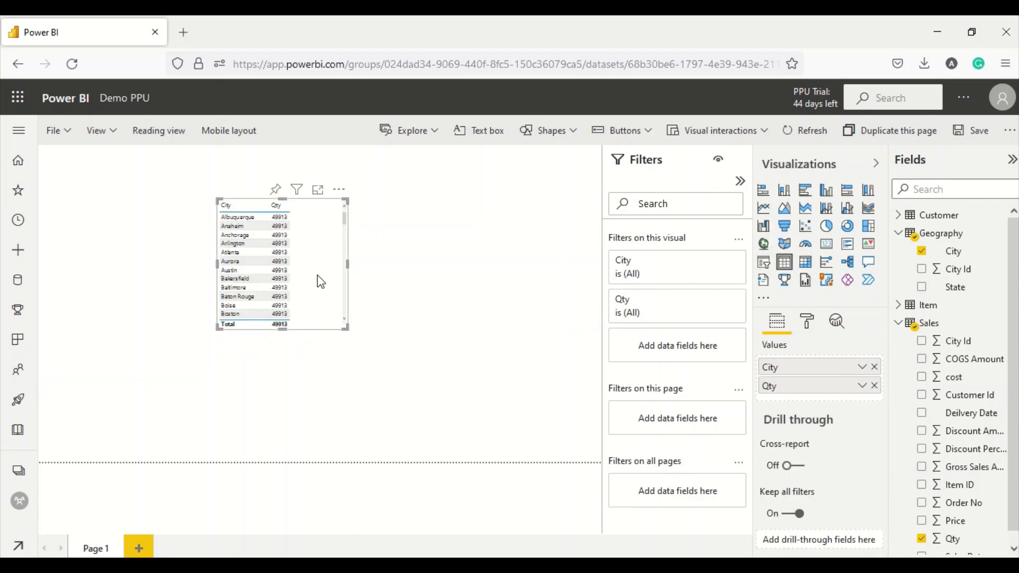
- Save the City/Qty report under the name 'Demo 2 datamart report' in Demo PPU
click(66, 141)
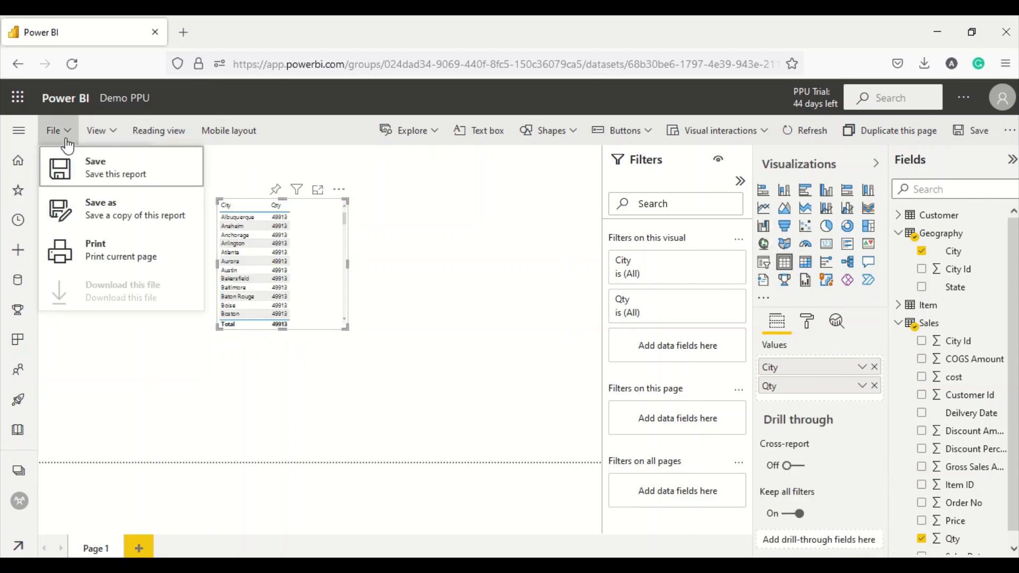
click(88, 166)
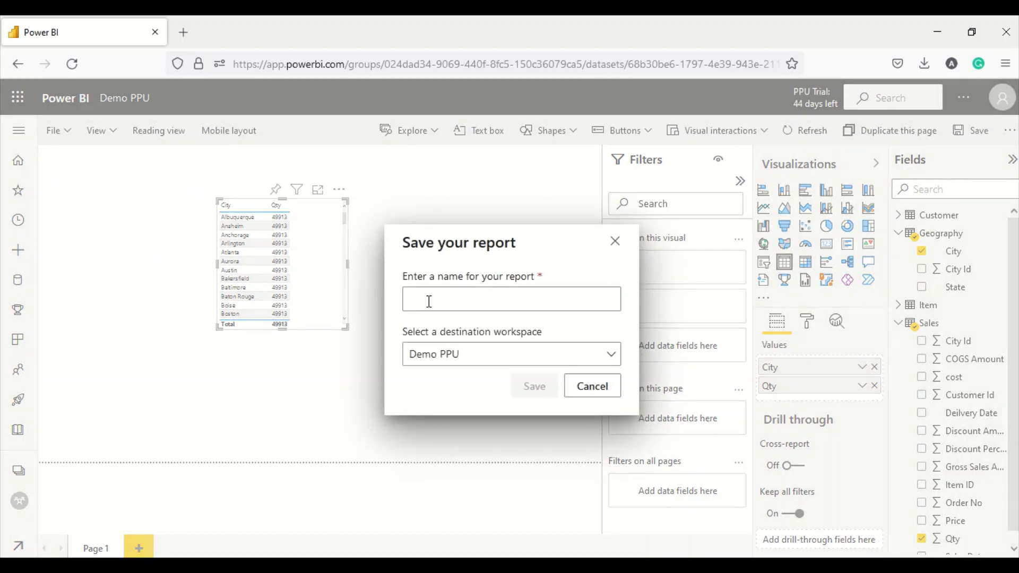
text(De)
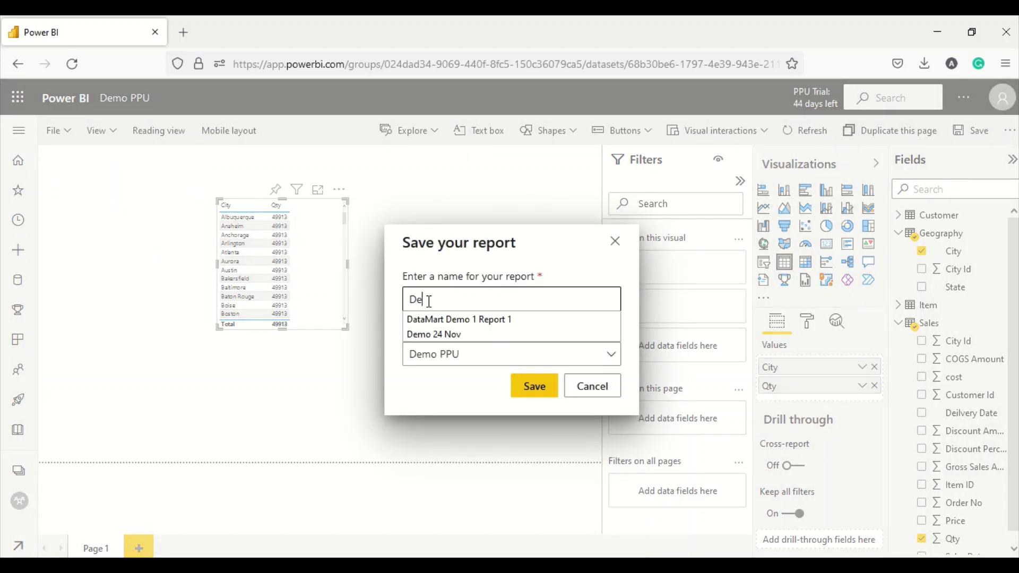
key(BackSpace)
text(da)
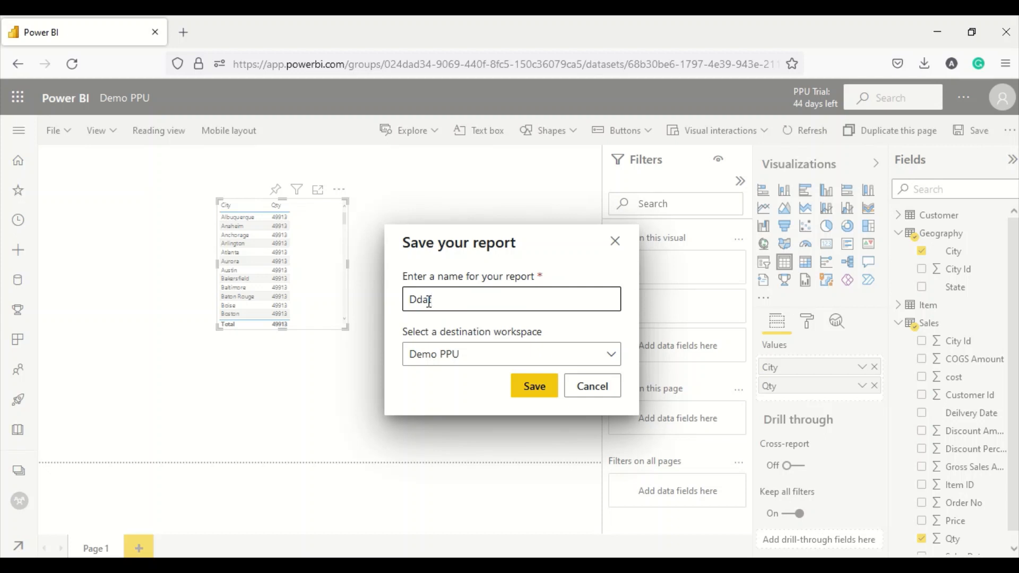
key(BackSpace)
key(BackSpace)
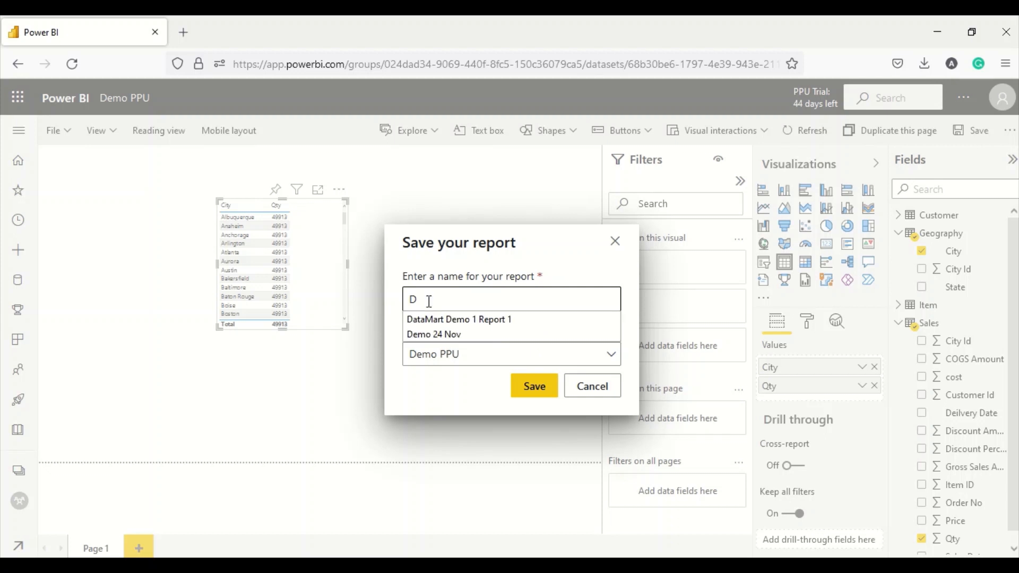
text(emo 2)
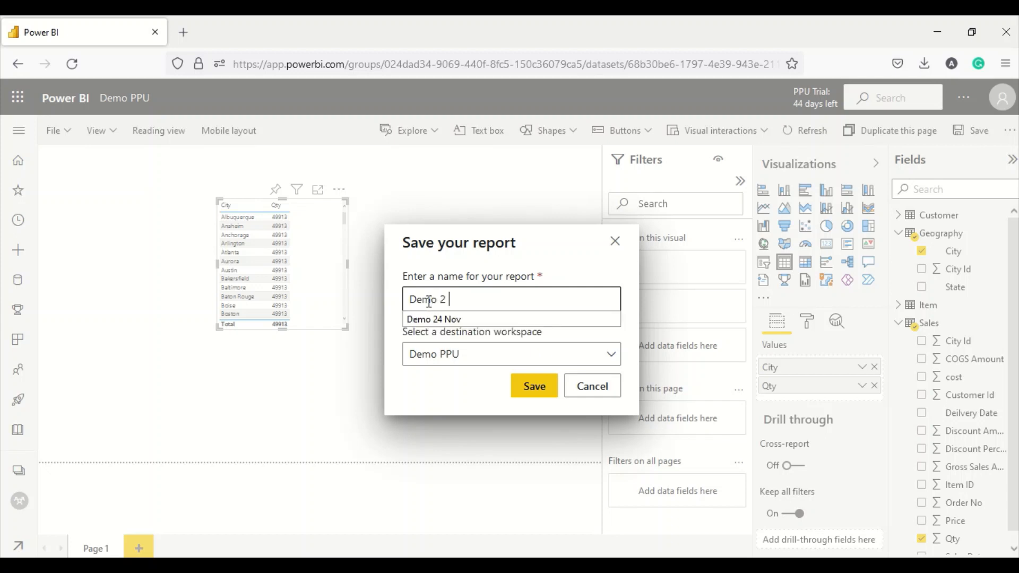
text( datamart report)
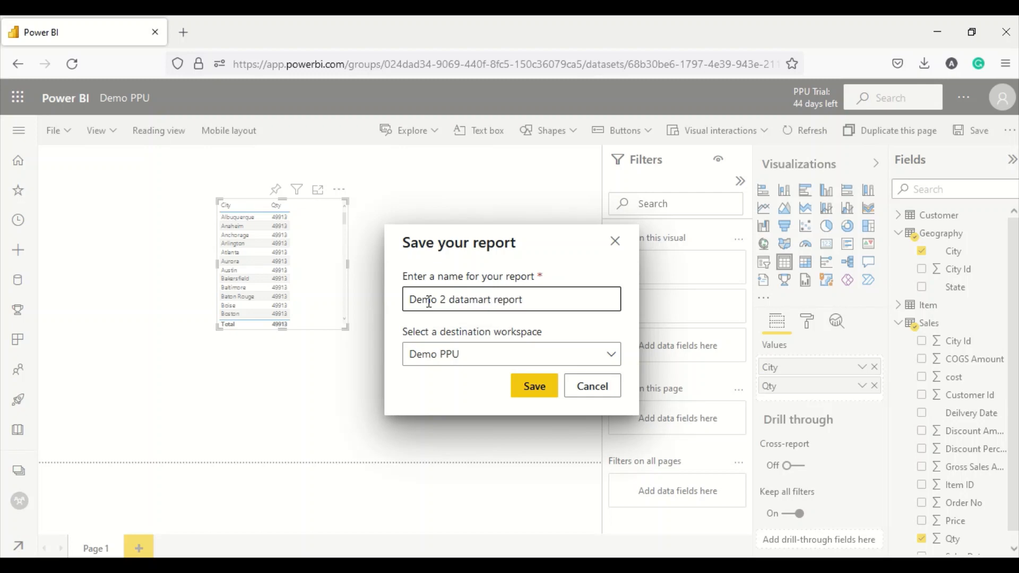
click(529, 386)
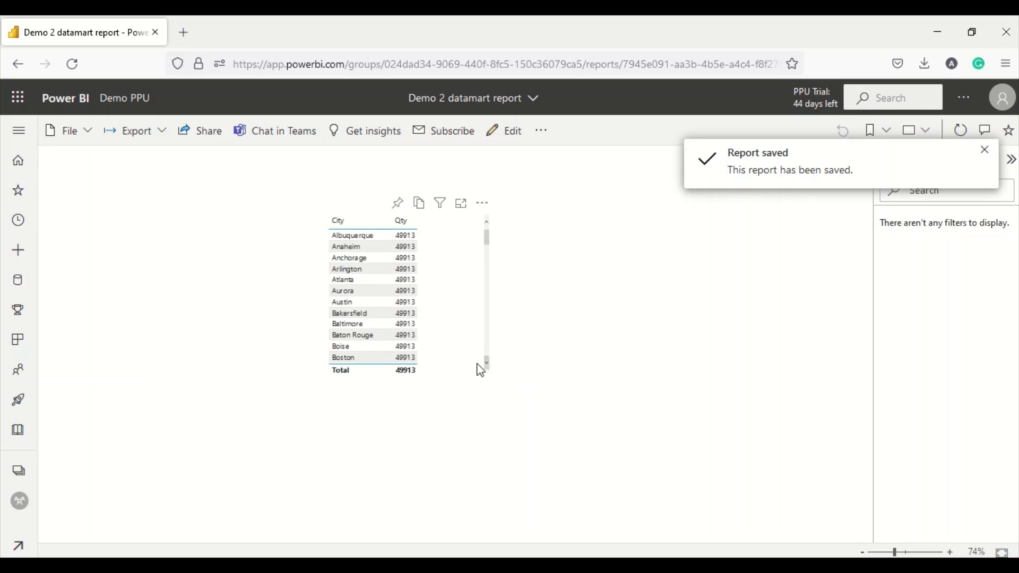
- Navigate to Demo PPU's Datamarts tab and open the Demo2 datamart
click(19, 469)
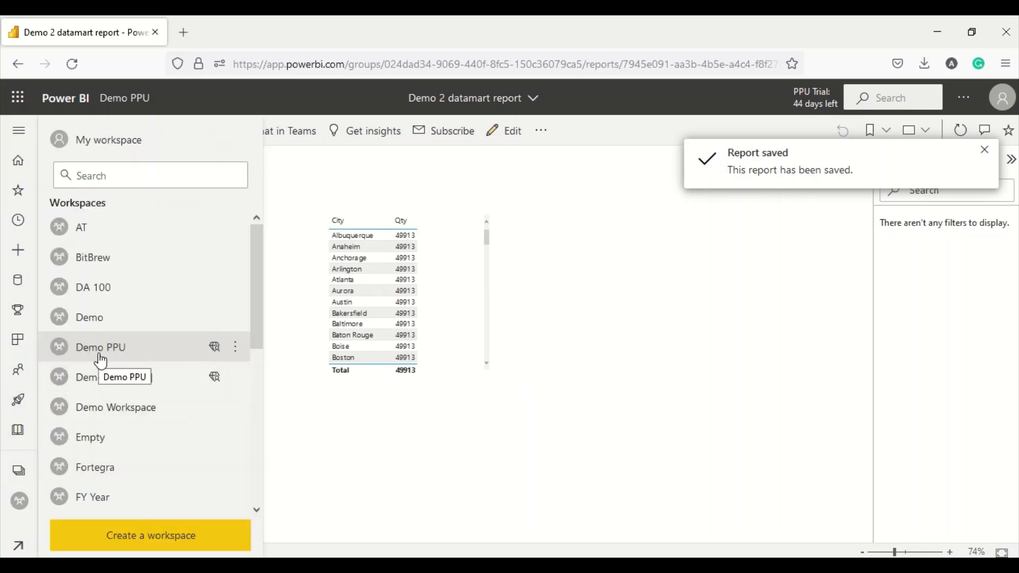
click(101, 360)
click(306, 239)
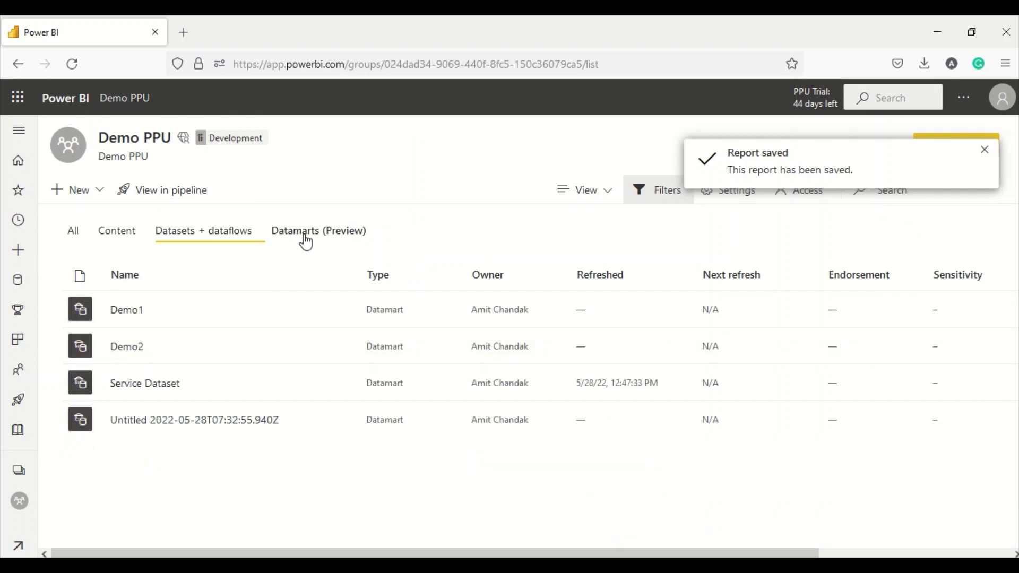
click(126, 351)
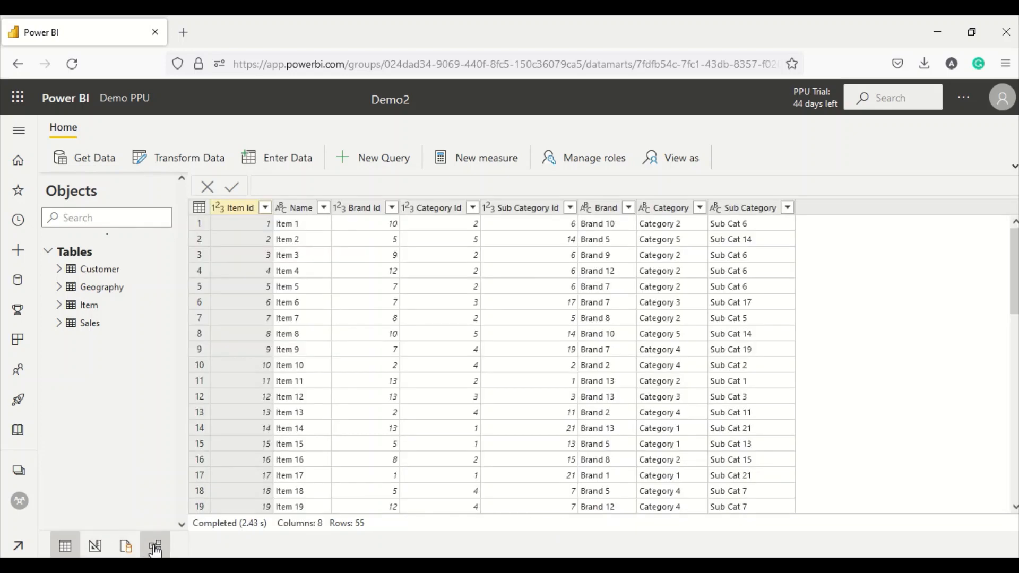
- Switch Demo2 to the model diagram and zoom it out slightly
click(155, 547)
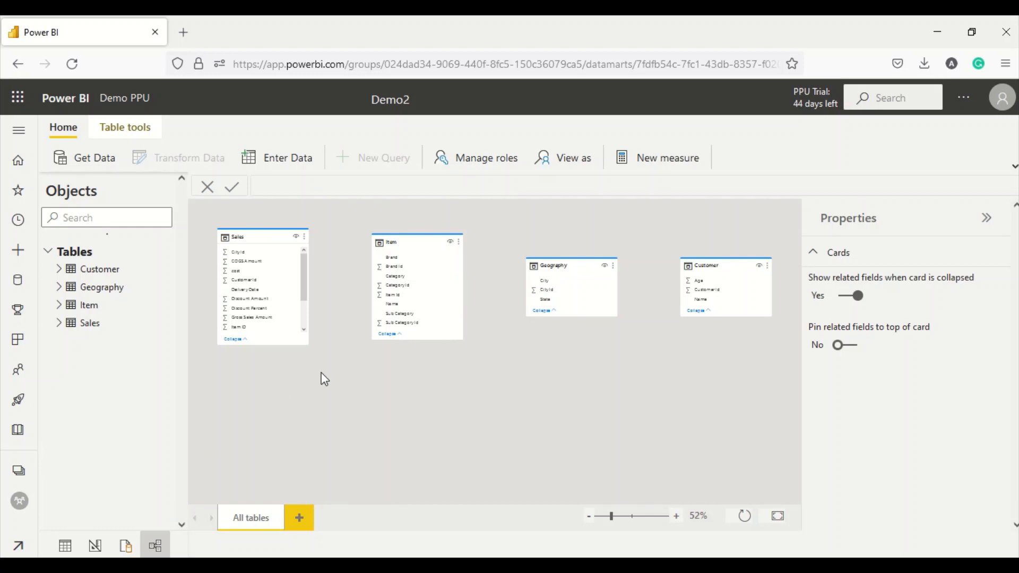
click(610, 518)
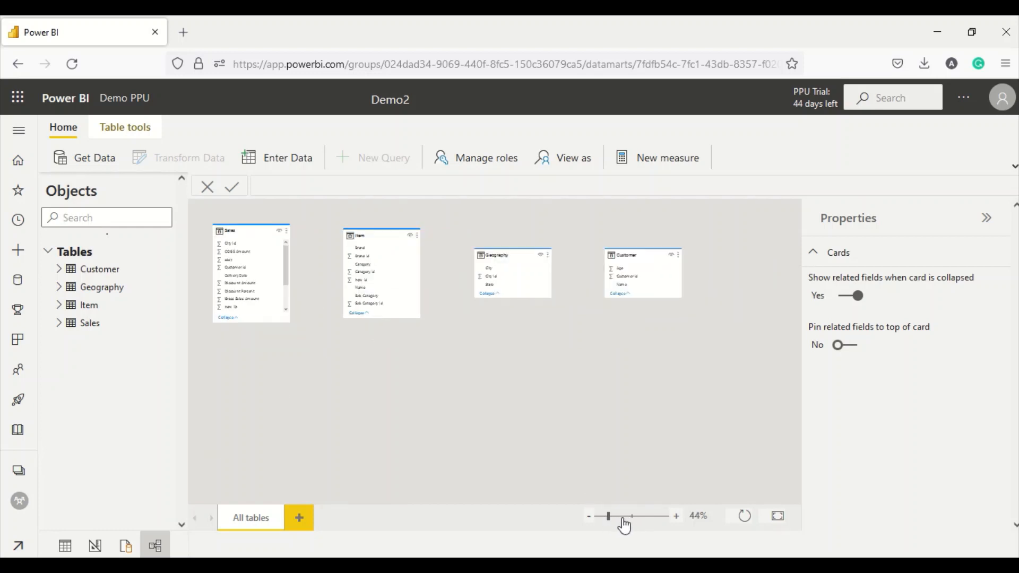
drag(609, 518, 620, 518)
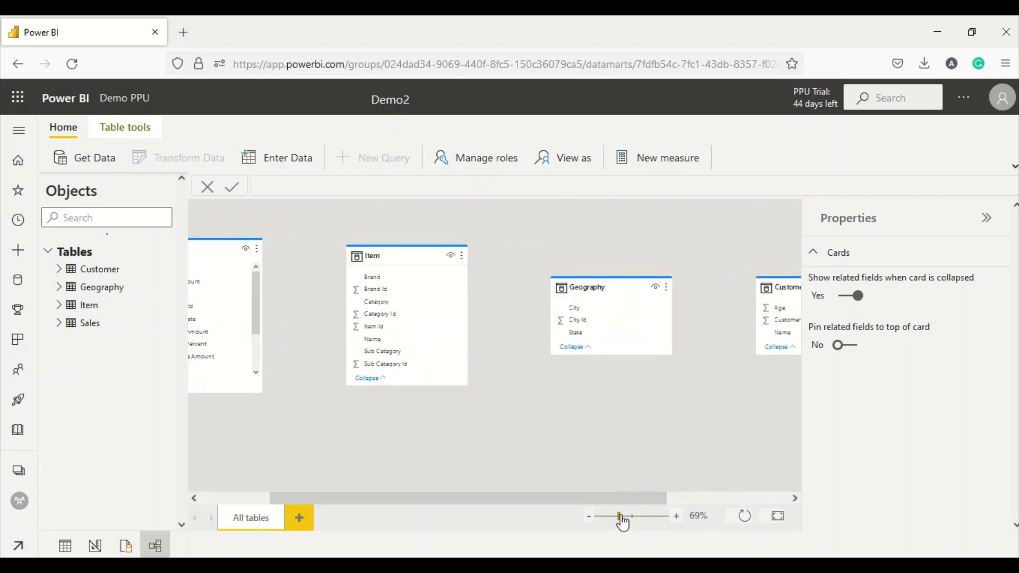
drag(569, 498, 491, 499)
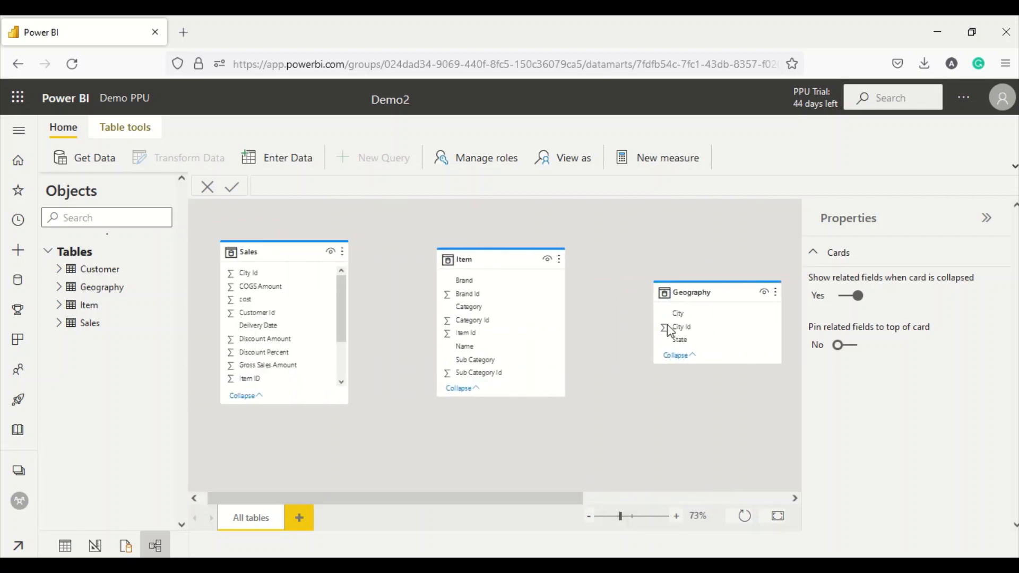
- Arrange Geography, Sales and Item in a row, then link Sales City Id to Geography City Id
drag(669, 330, 257, 431)
drag(263, 252, 332, 248)
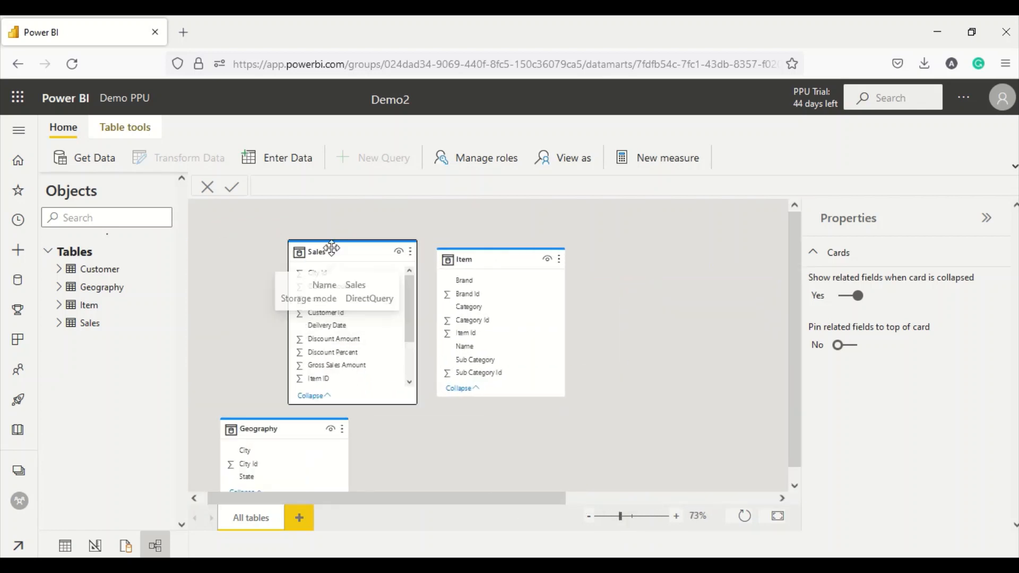
drag(485, 257, 626, 255)
drag(400, 250, 518, 252)
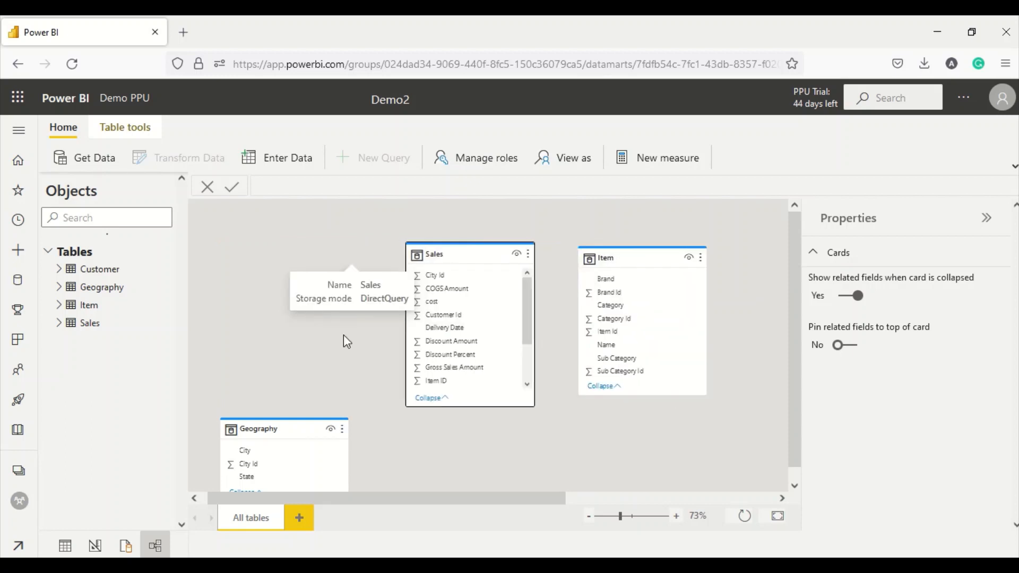
drag(266, 429, 264, 252)
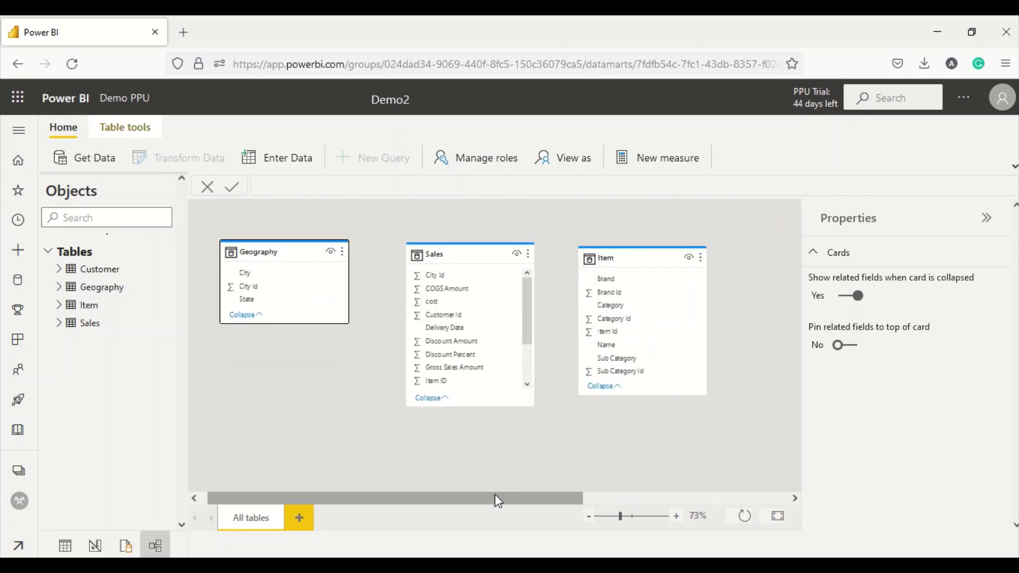
drag(494, 500, 702, 500)
drag(680, 283, 287, 378)
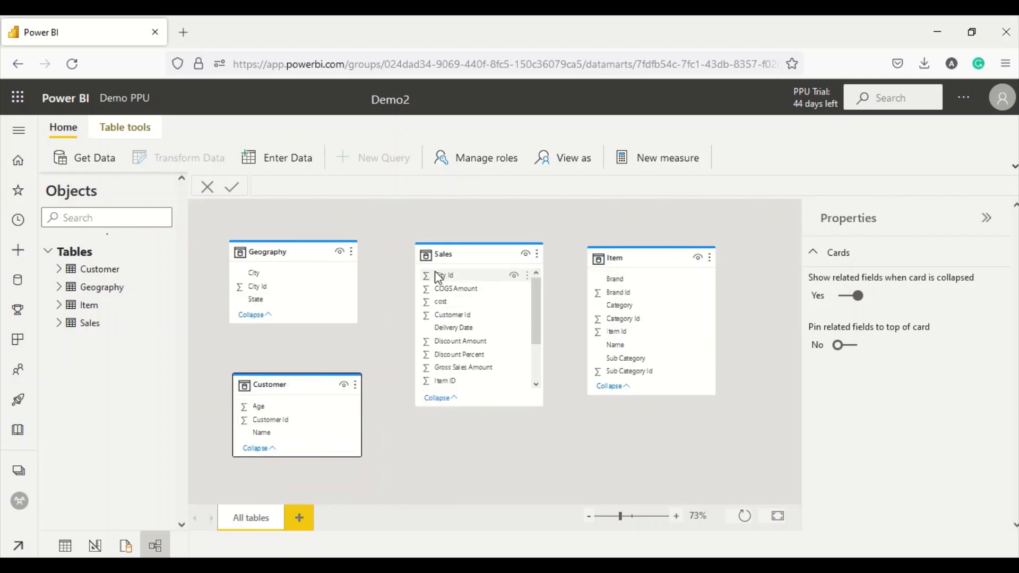
drag(436, 276, 253, 285)
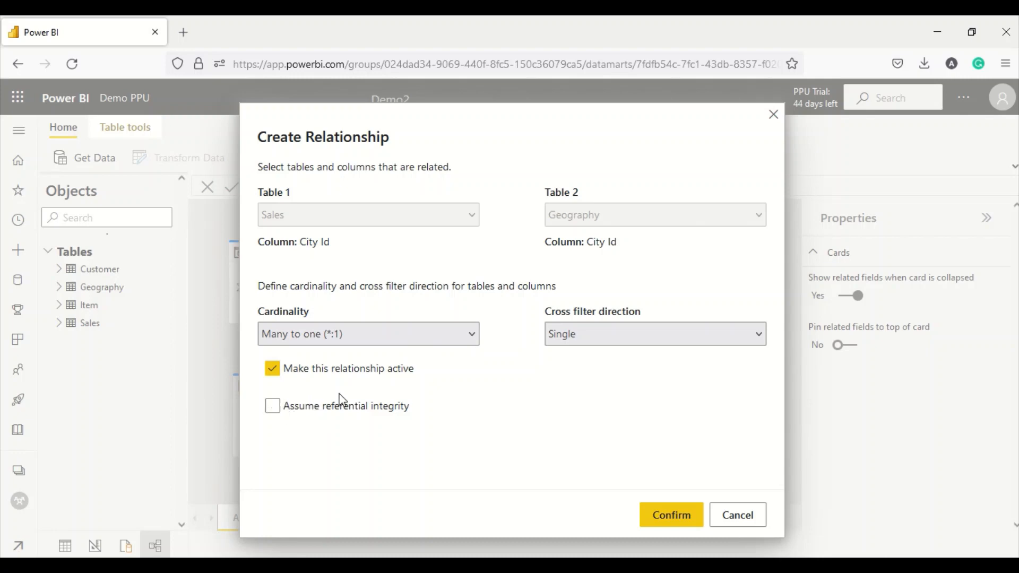
- Confirm the Sales–Geography link, then relate Item to Sales on Item Id as one to many, single direction
click(681, 513)
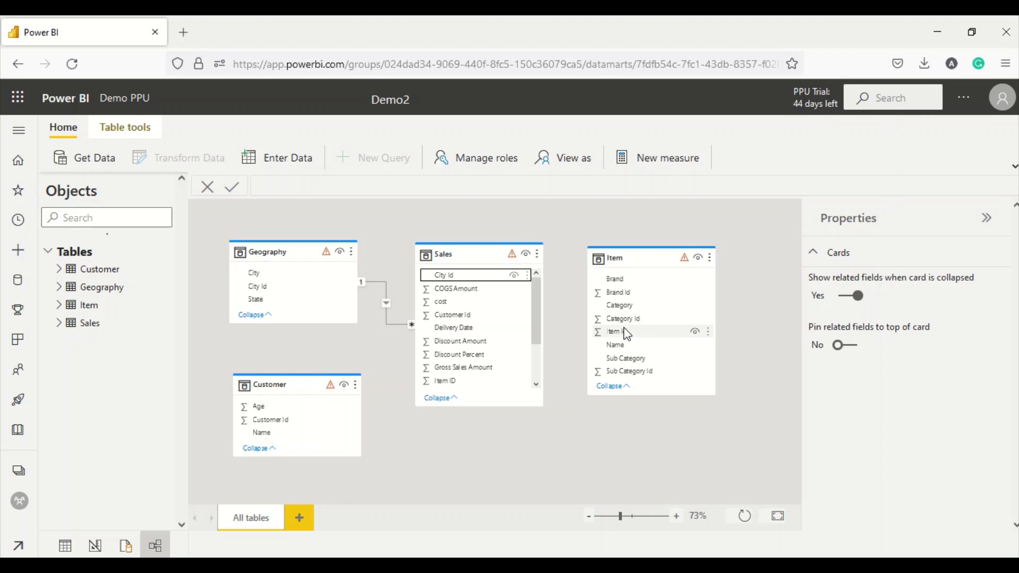
scroll(524, 333, down, 2)
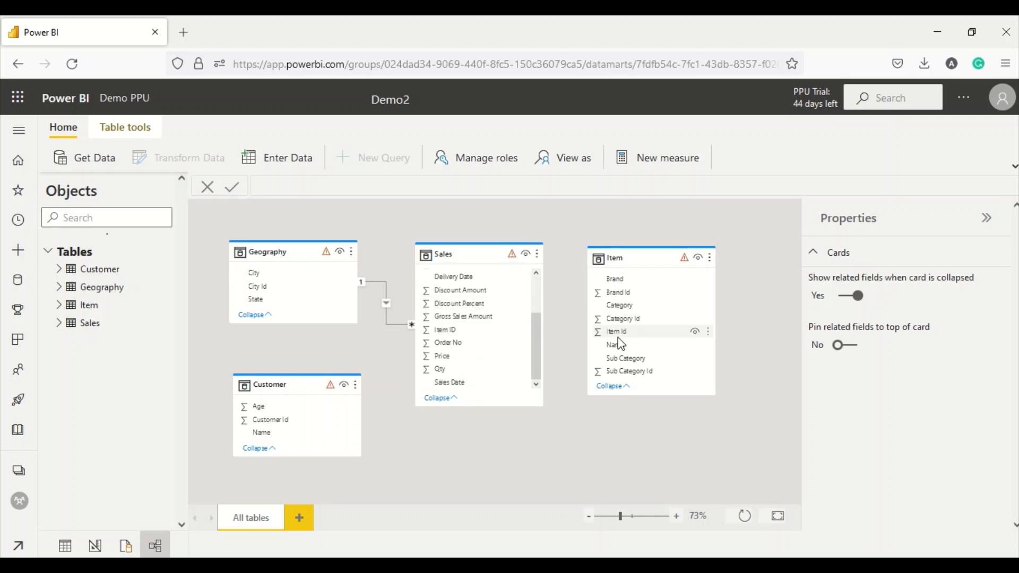
drag(617, 338, 460, 335)
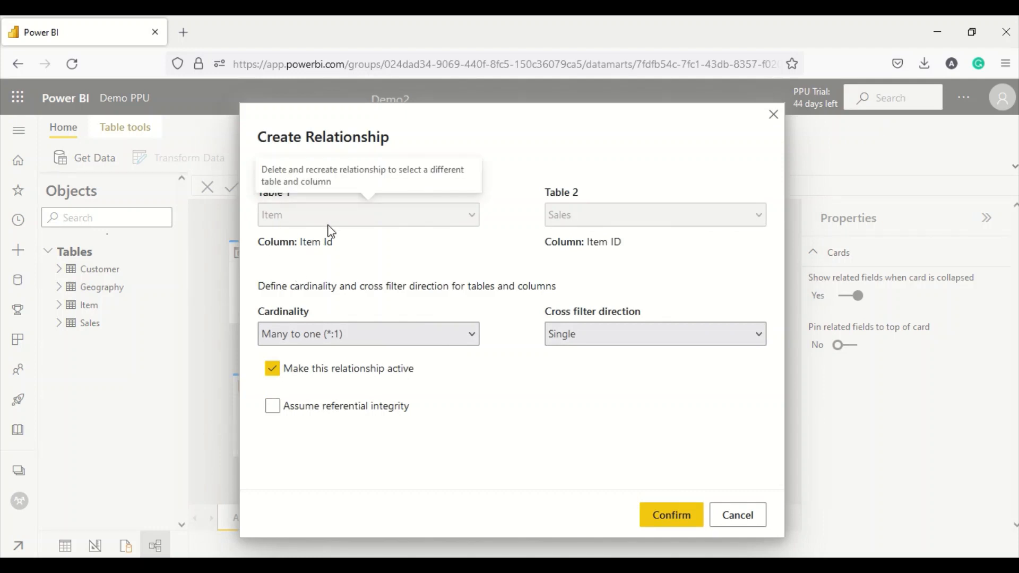
click(310, 334)
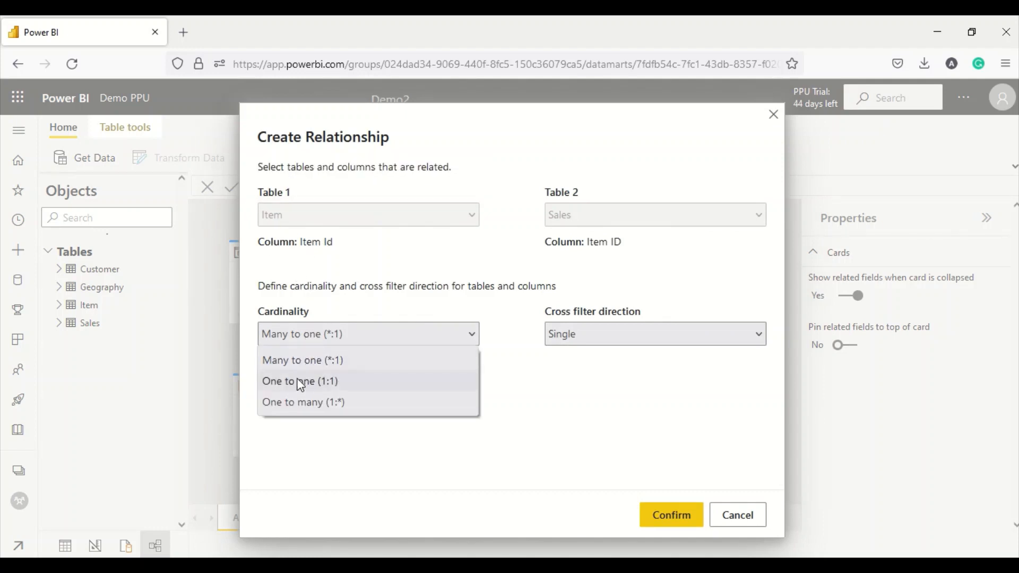
click(295, 402)
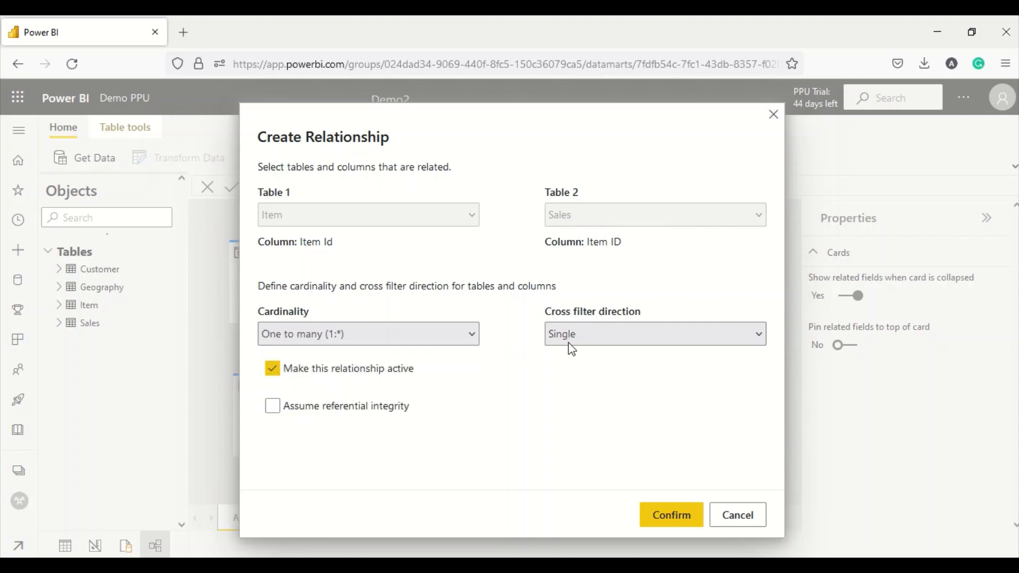
click(648, 335)
click(648, 334)
click(658, 514)
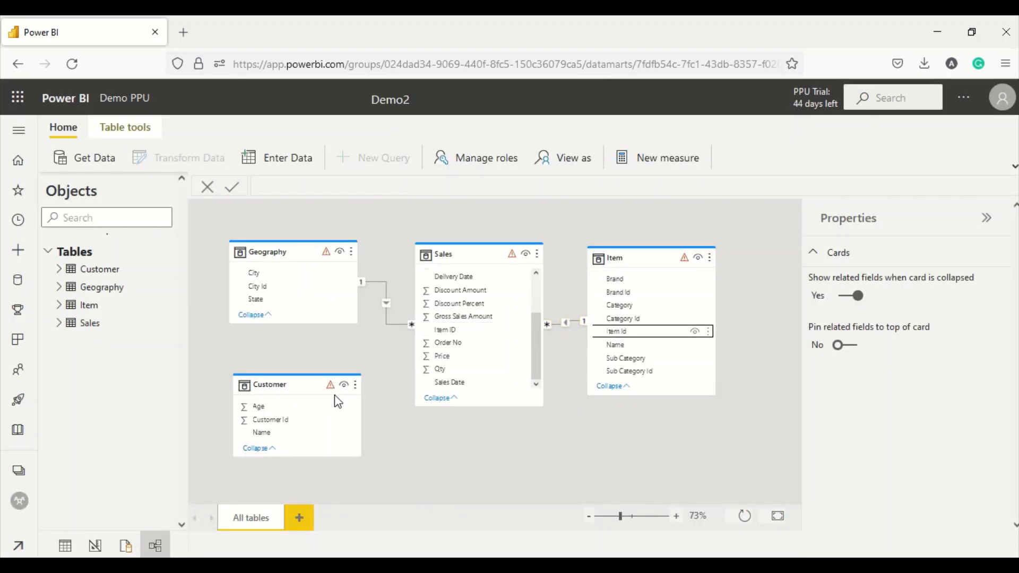
- Relate Sales to Customer on Customer Id and confirm it
scroll(467, 321, up, 2)
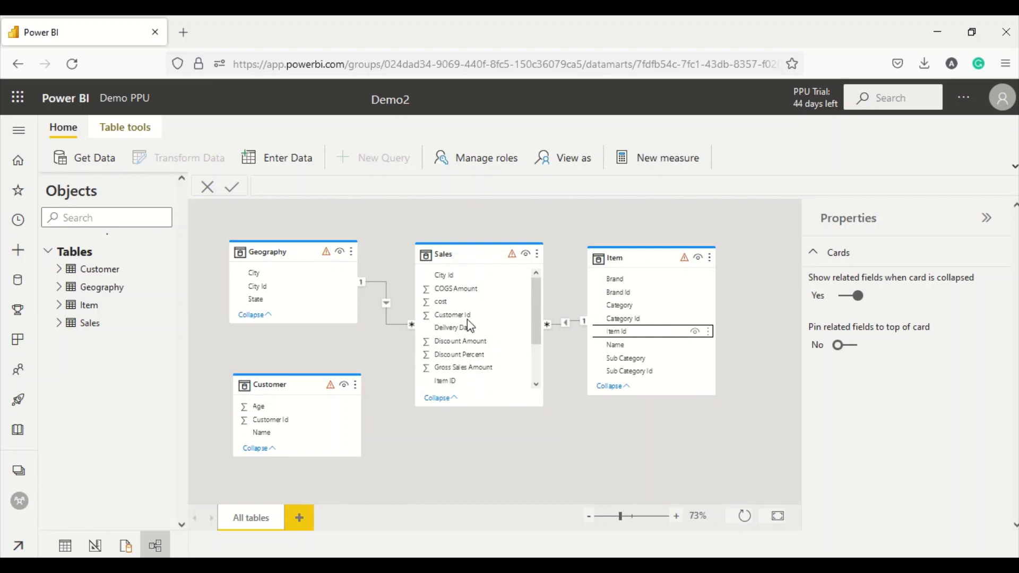
drag(465, 319, 286, 422)
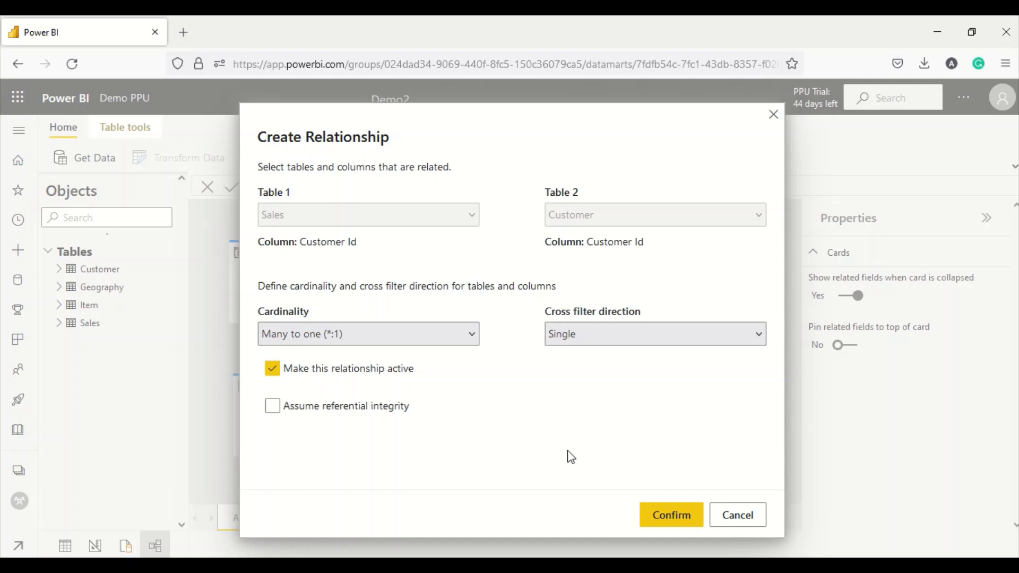
click(665, 519)
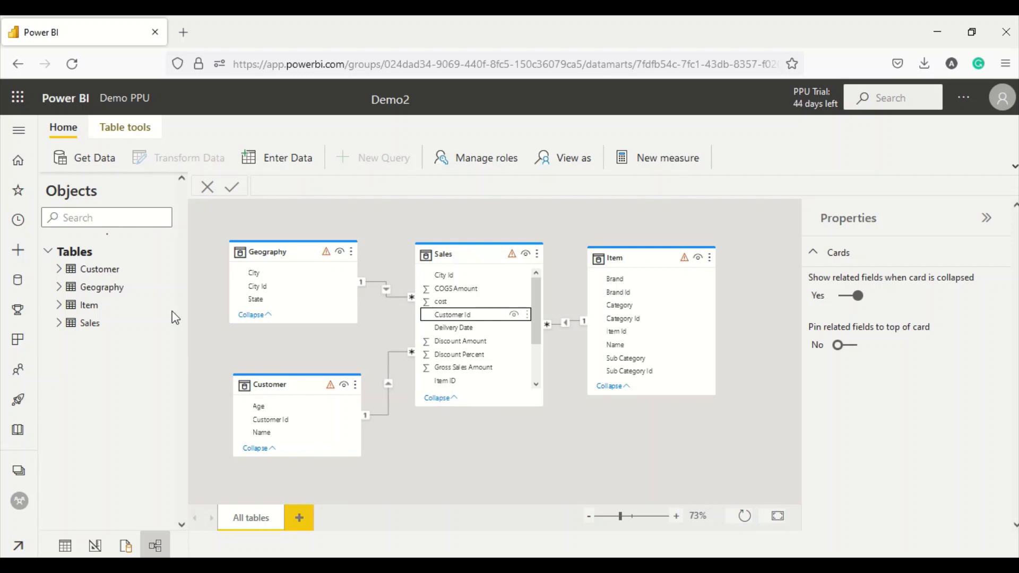
- Create the measure Gross = Sum(Sales[Gross Sales Amount]) in the Sales table
click(86, 326)
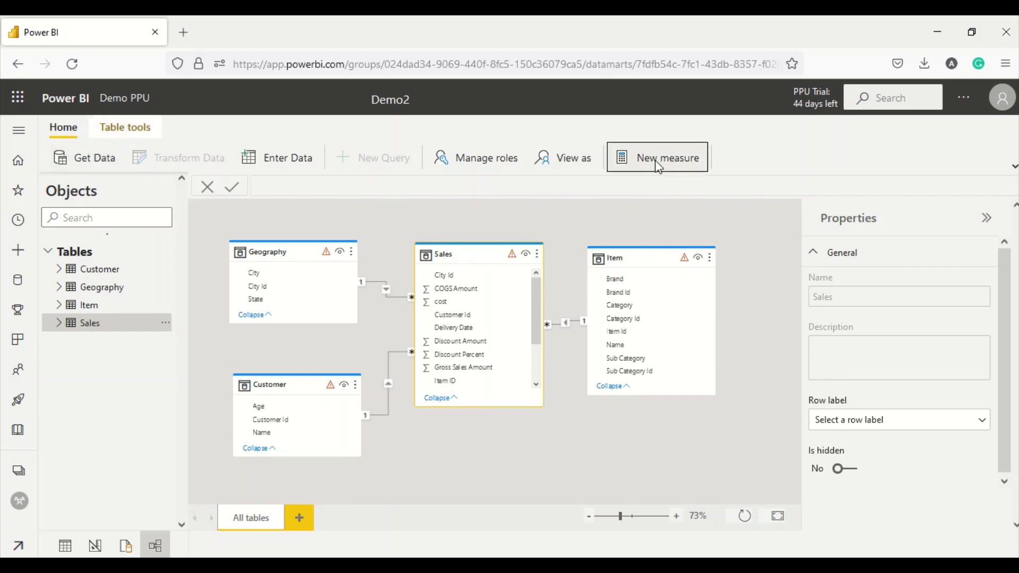
click(125, 132)
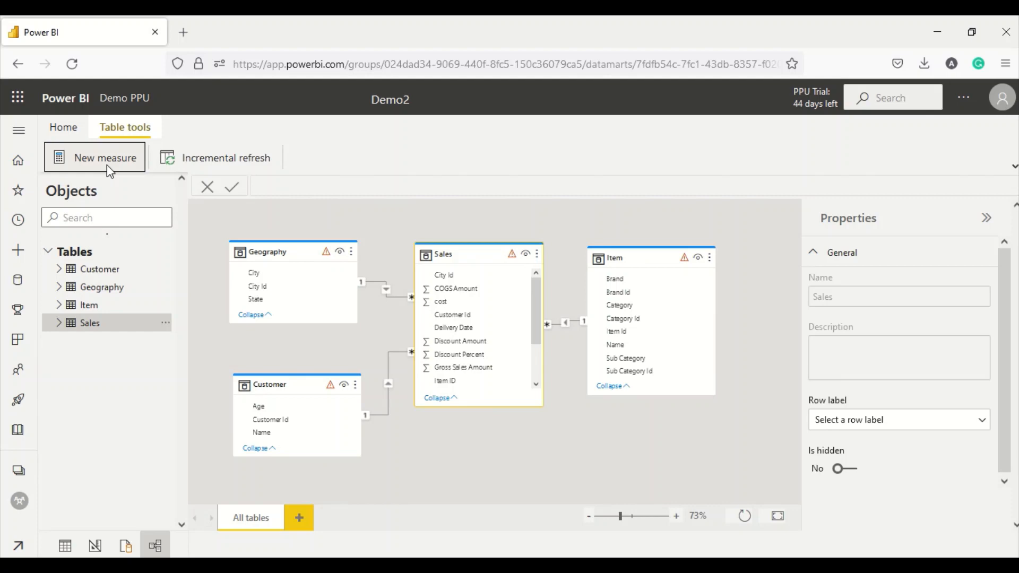
click(107, 164)
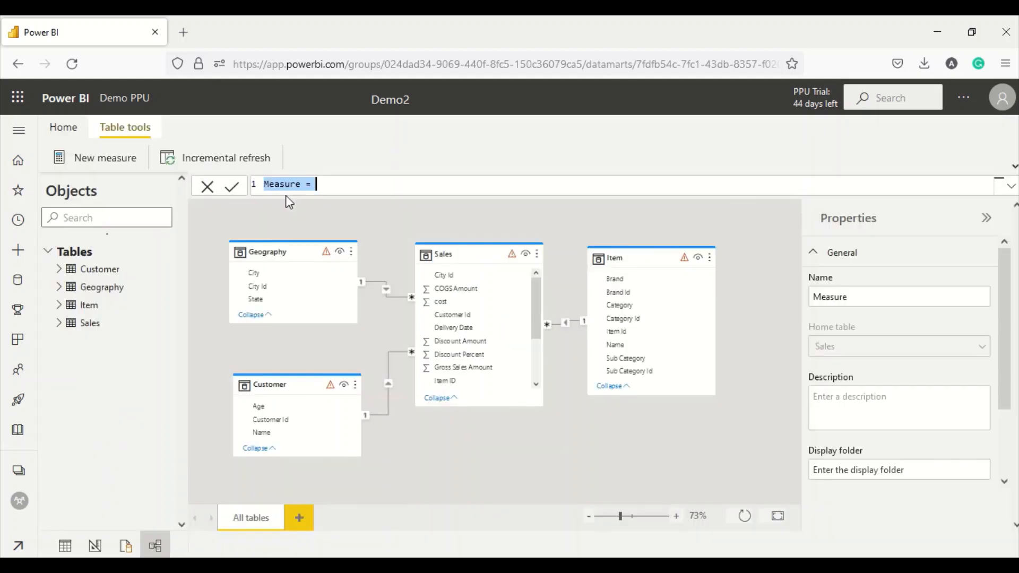
double_click(290, 187)
text(Gross = Sum)
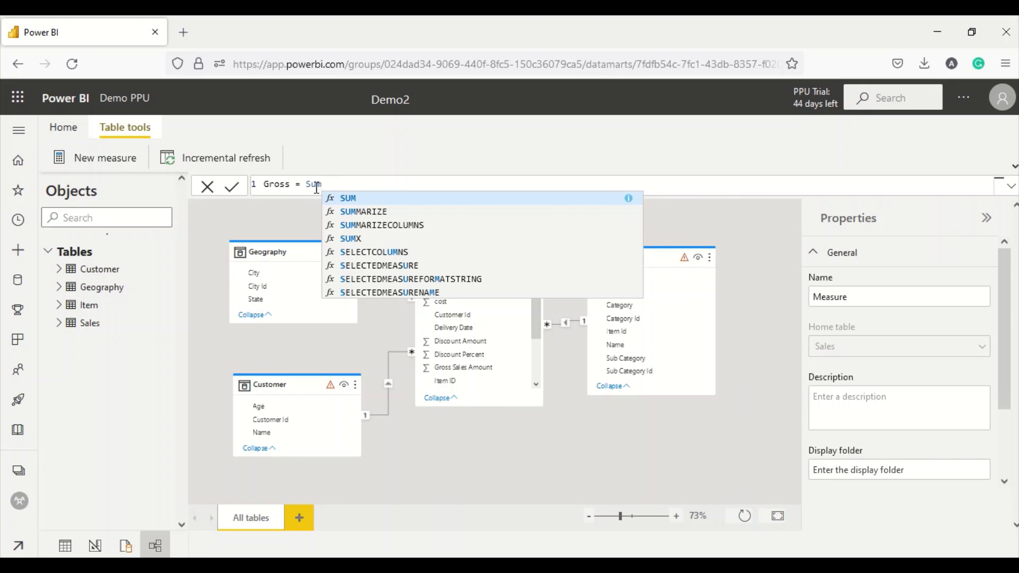
text((Sales)
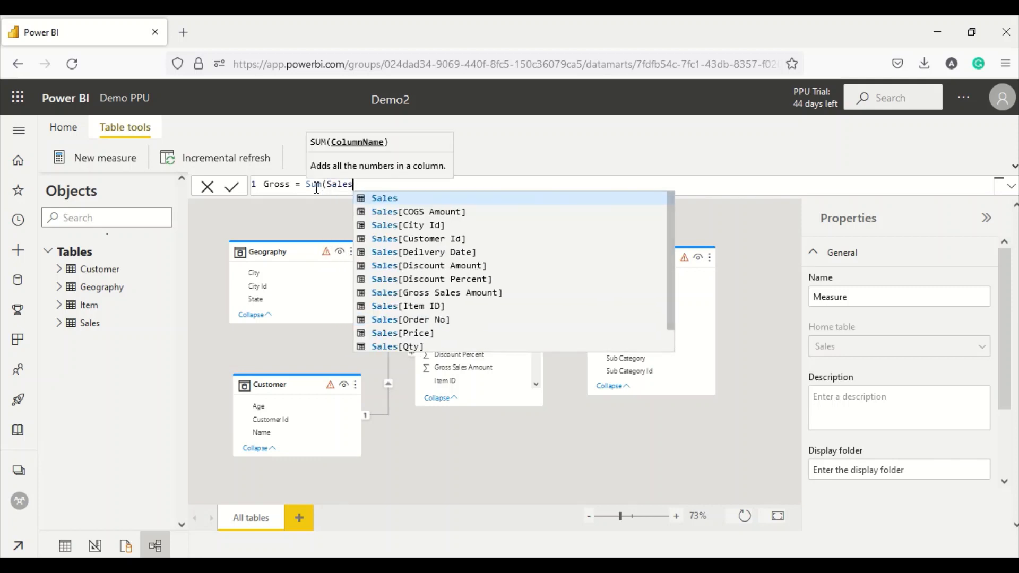
text([)
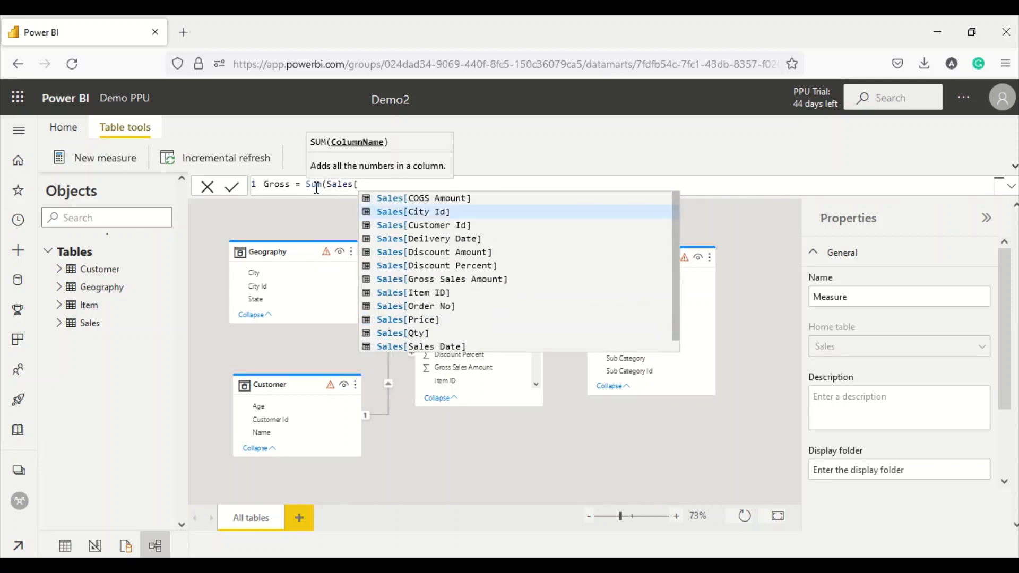
click(431, 280)
text())
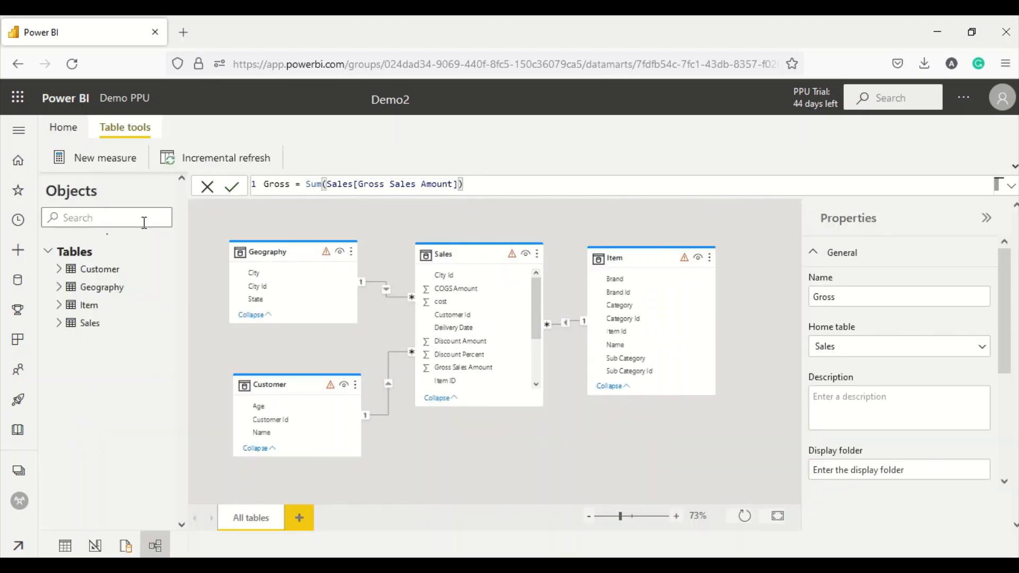
click(107, 169)
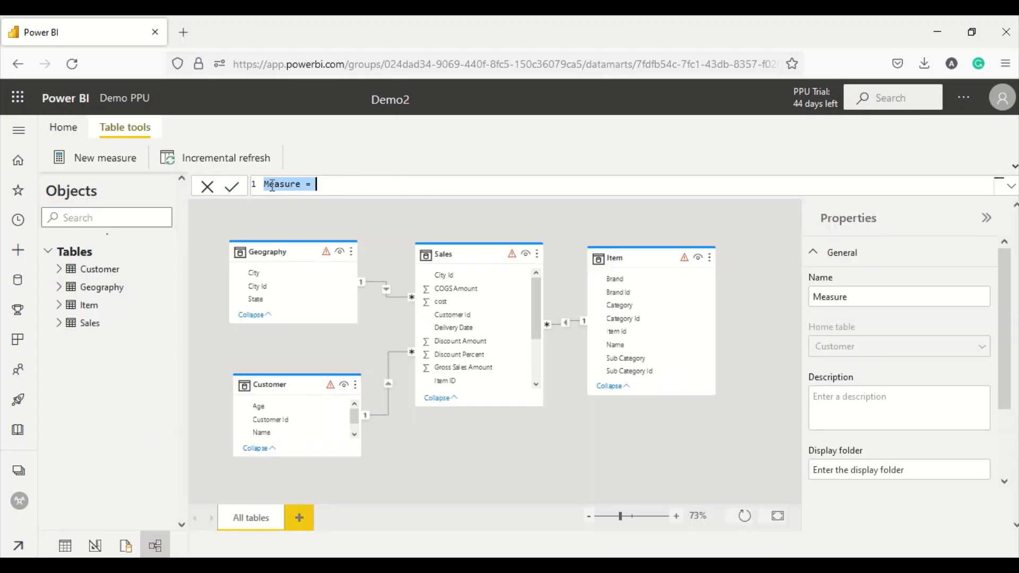
- Define and commit Discount = Sum(Sales[Discount Amount])
double_click(272, 185)
text(Discount = )
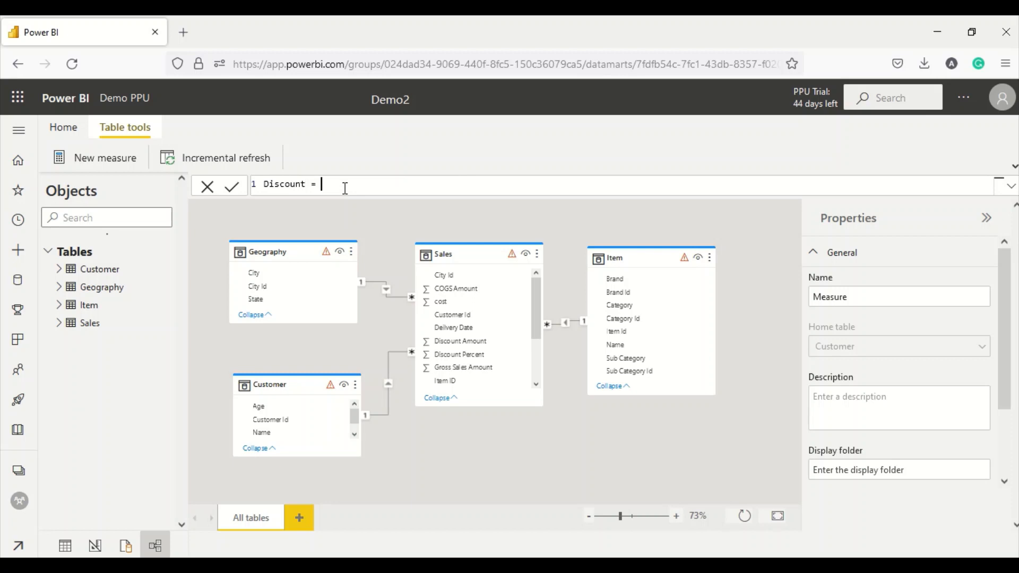
text(Sum()
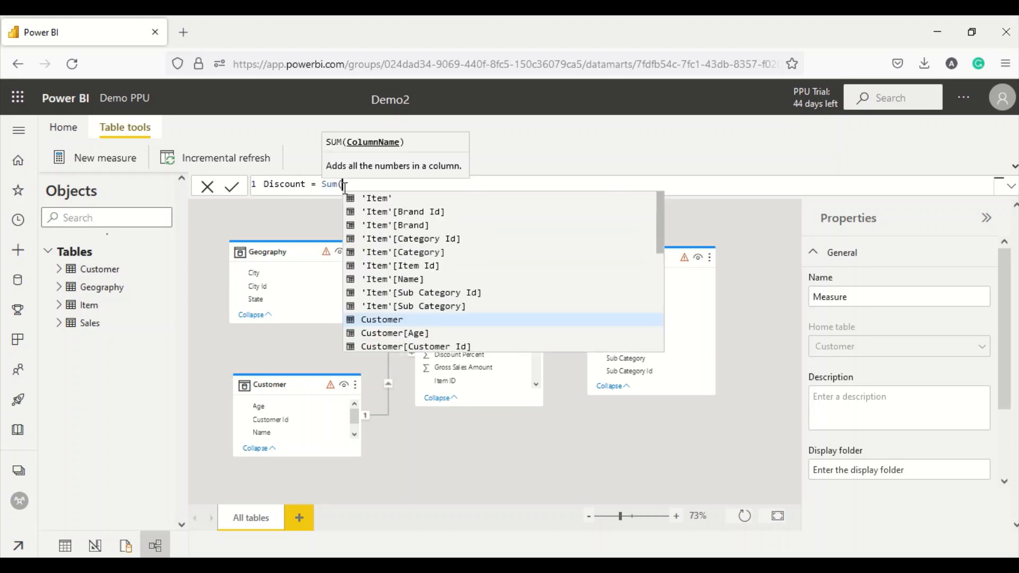
text(Dis)
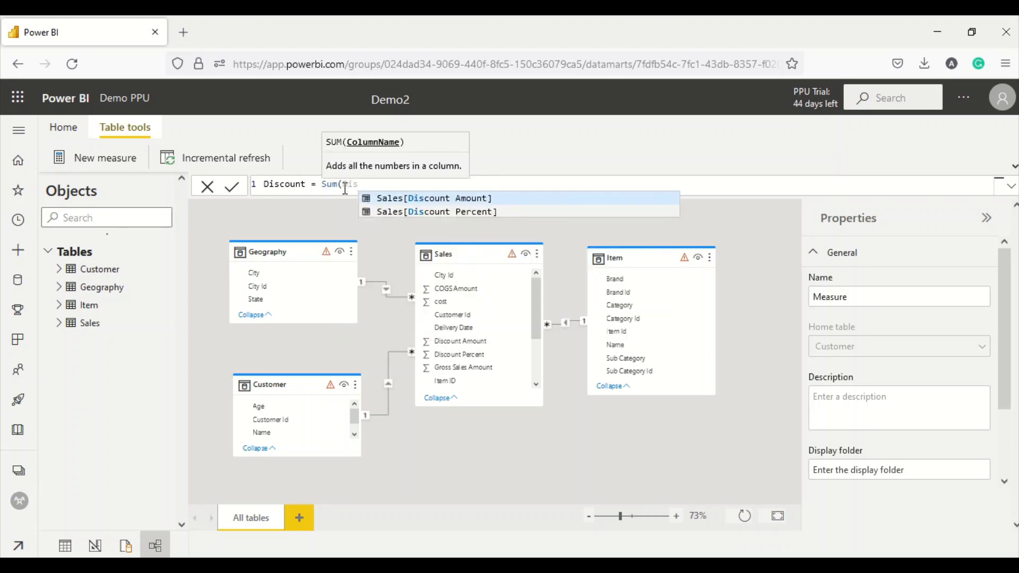
click(419, 197)
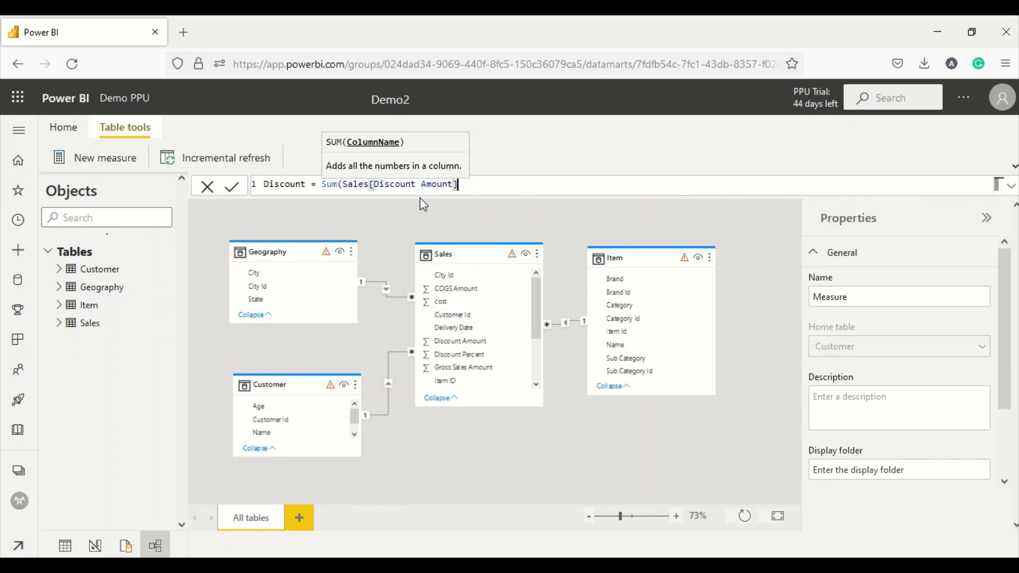
text())
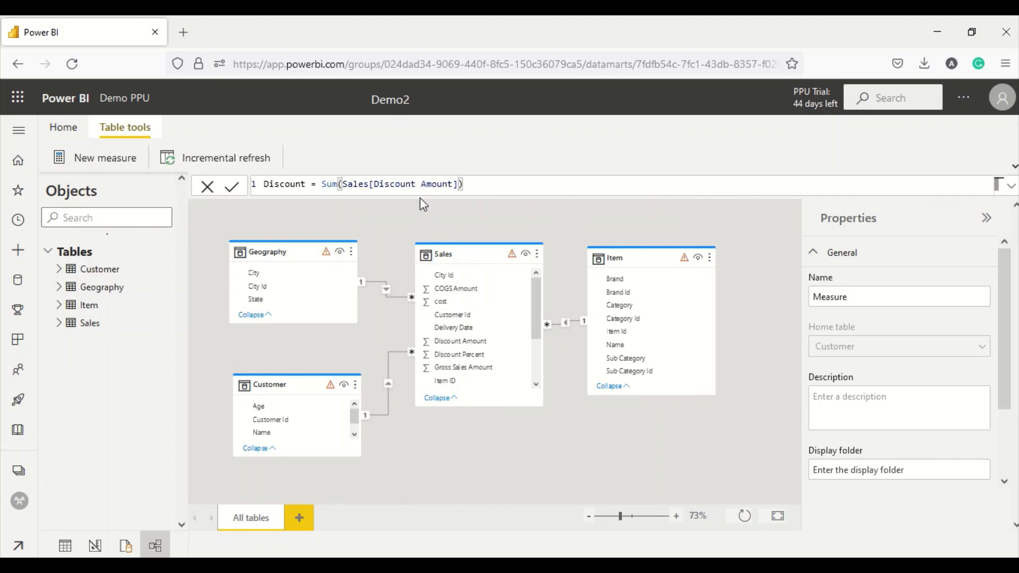
click(229, 187)
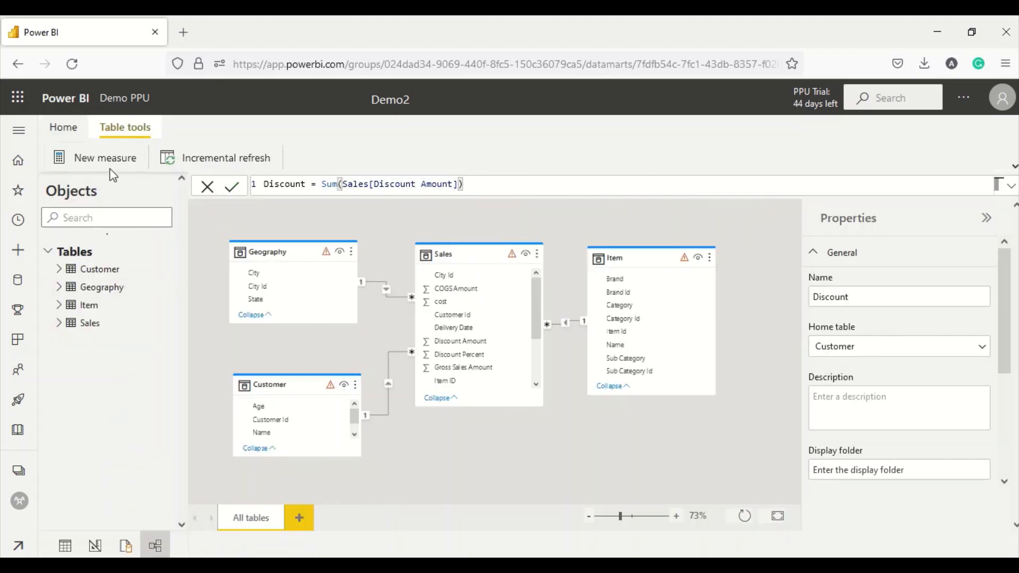
- Write a new measure Net = [Gross] - [Discount]
click(110, 159)
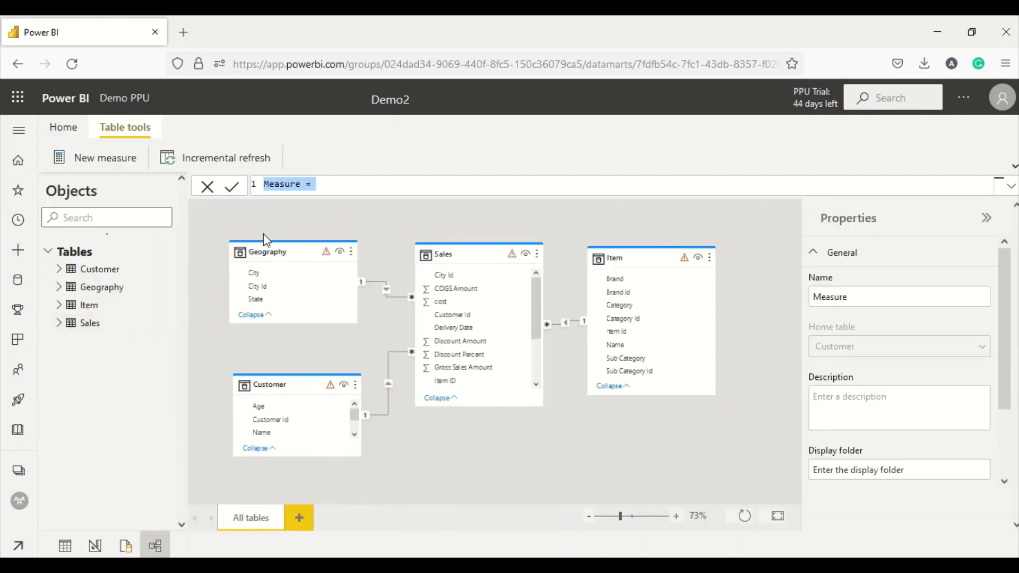
double_click(284, 184)
text(Net = )
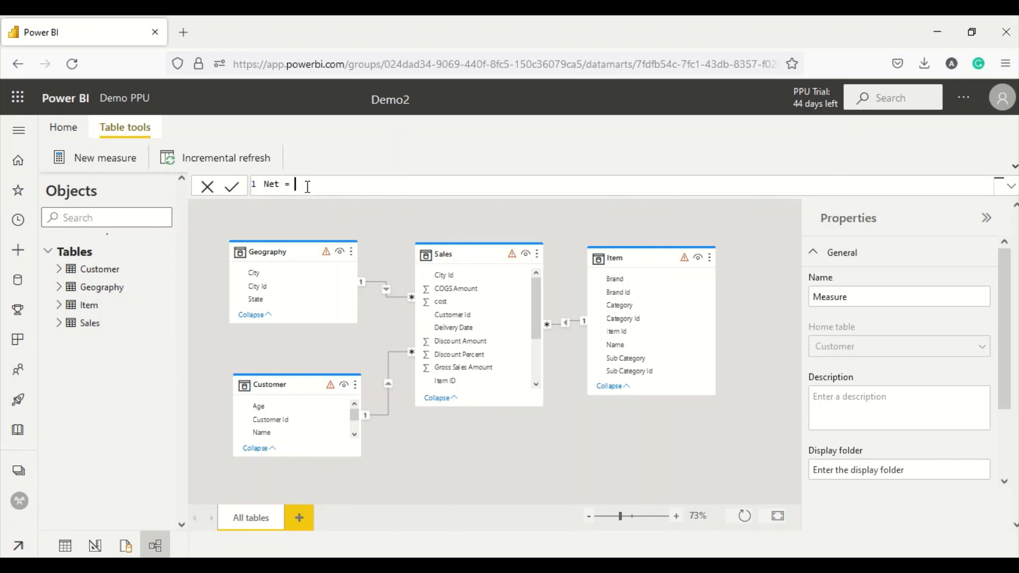
text([G)
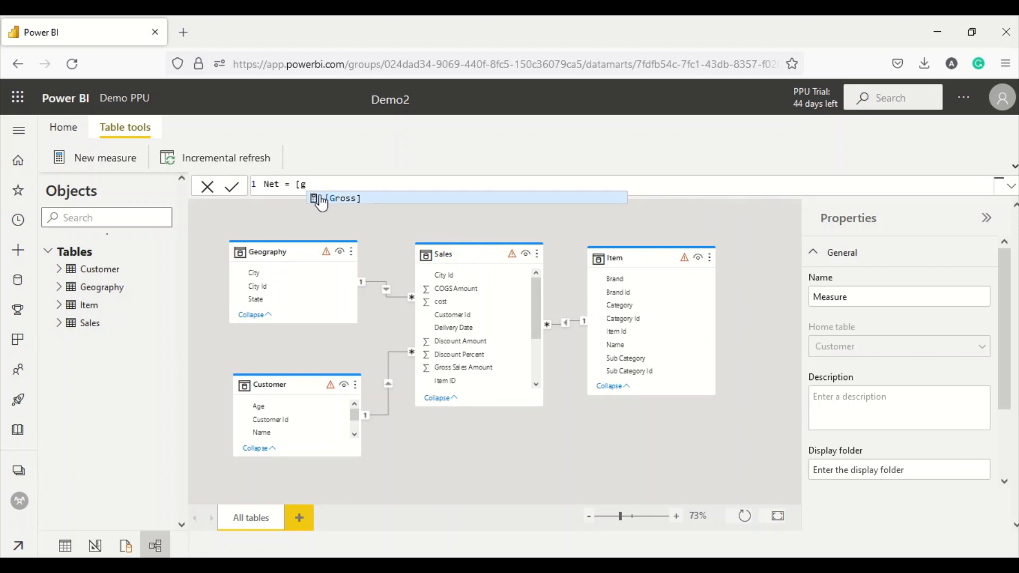
click(324, 200)
text(-)
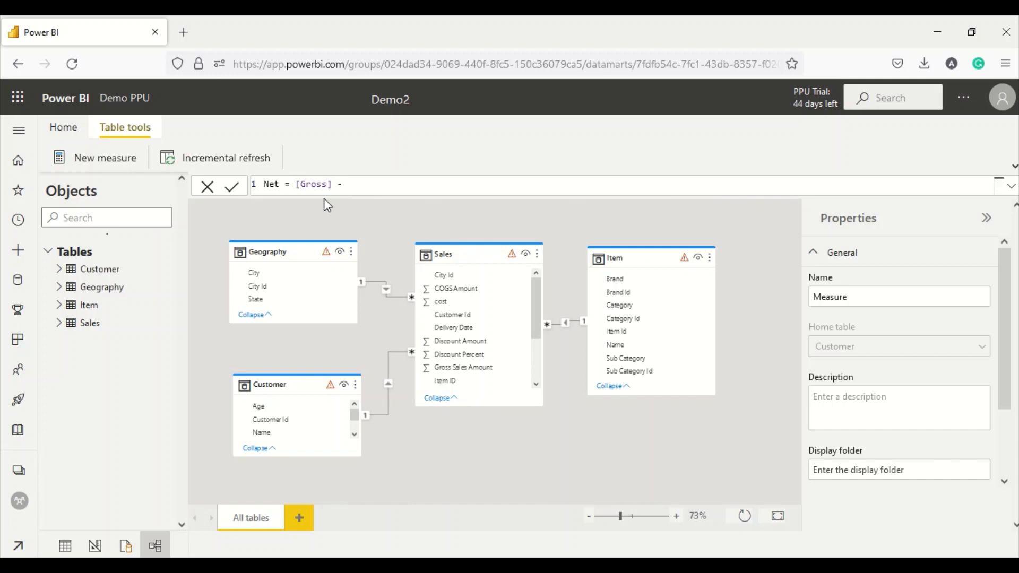
text( [)
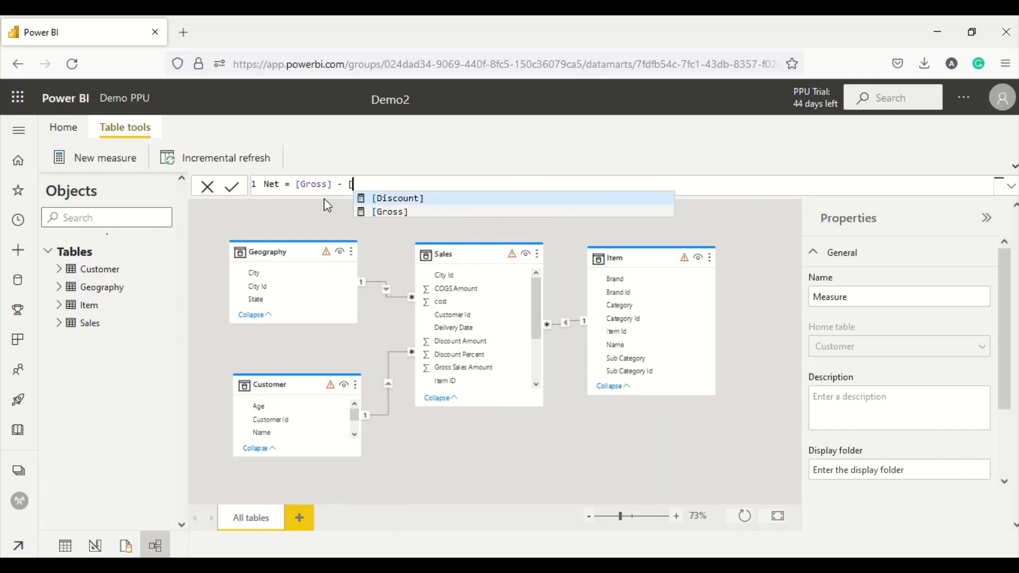
click(390, 198)
- Commit the Net measure and set its home table to Sales
key(Return)
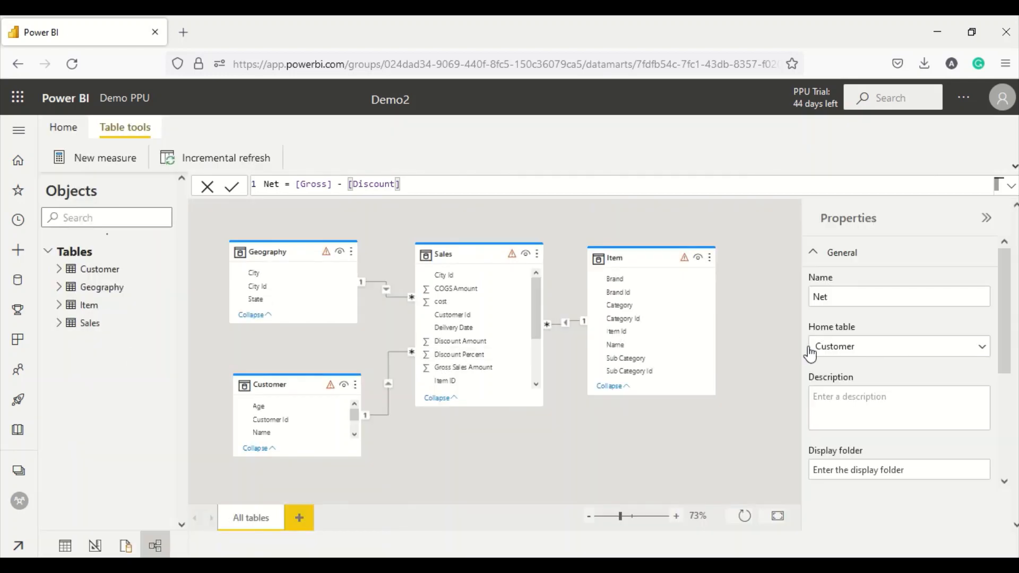
click(890, 350)
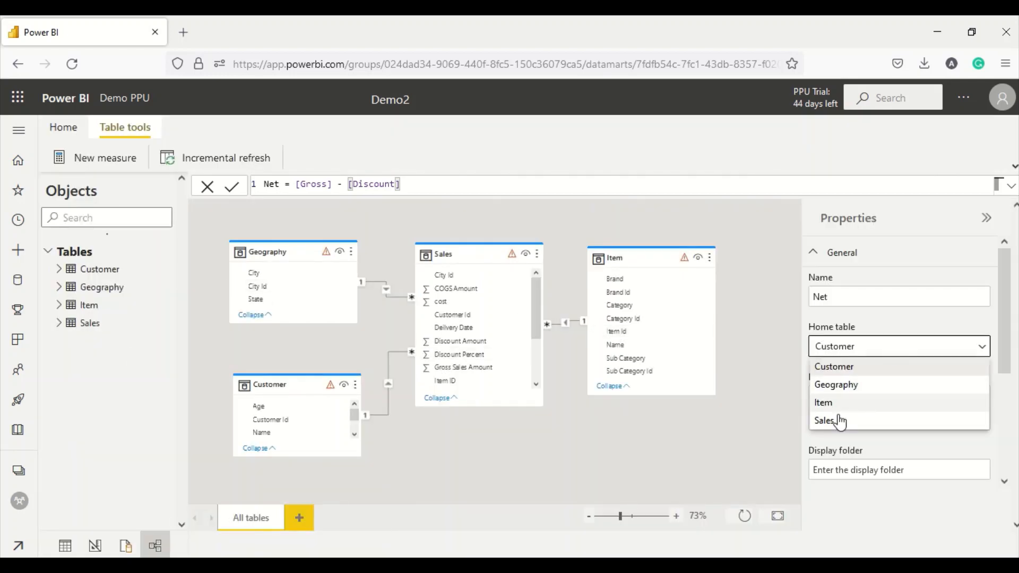
click(834, 420)
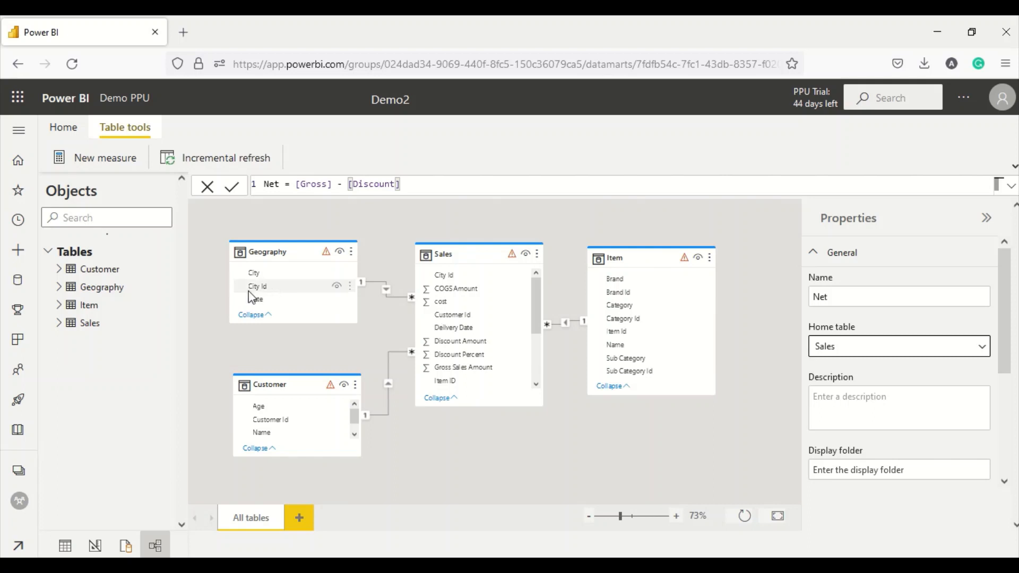
- Move the Discount measure from Customer to the Sales home table
click(108, 271)
click(58, 269)
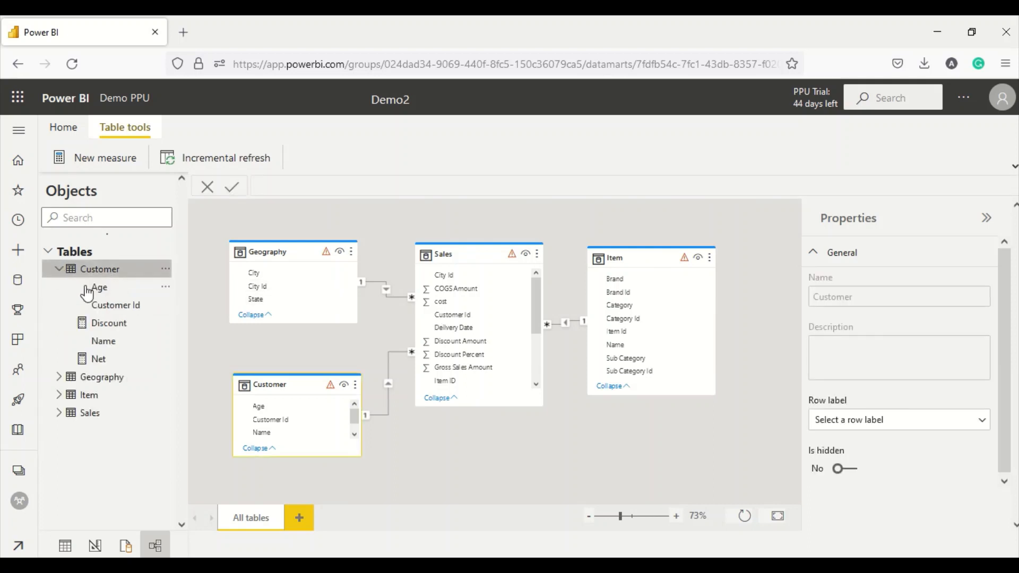
click(109, 324)
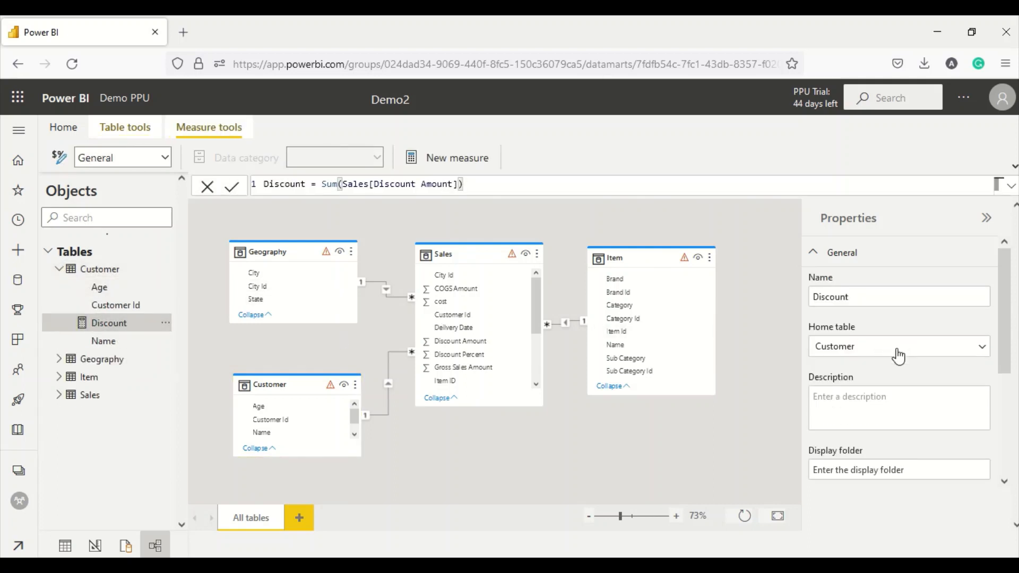
click(981, 352)
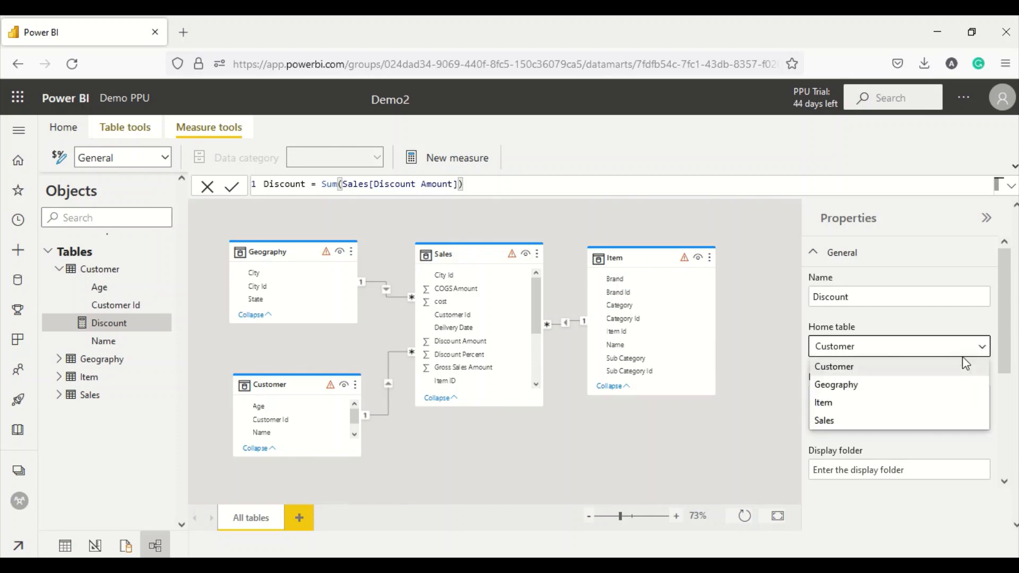
click(843, 420)
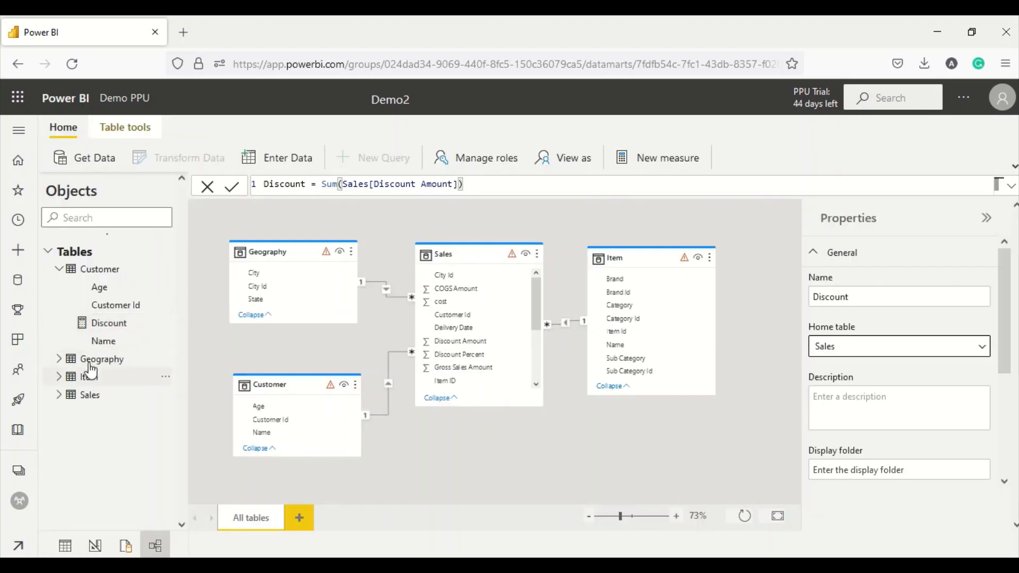
click(104, 324)
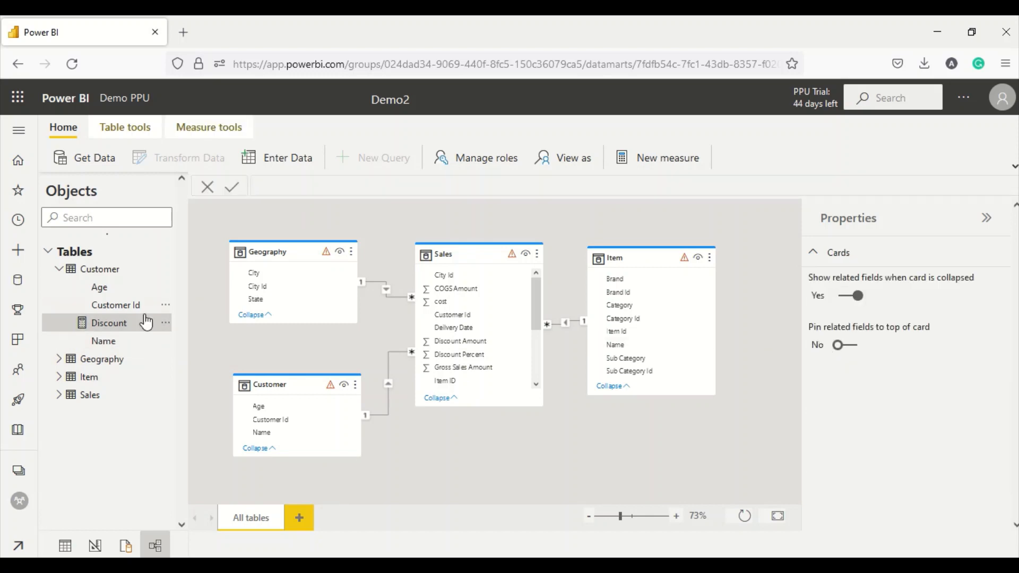
click(114, 312)
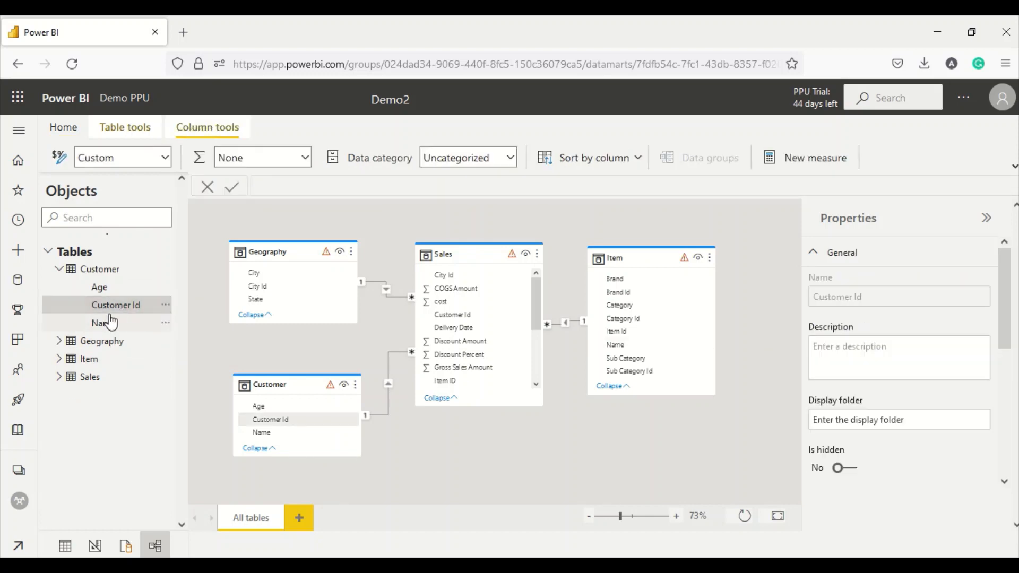
click(60, 378)
- Switch to the classic ribbon and check the Discount Amount column's data category, leaving it unchanged
scroll(80, 392, down, 3)
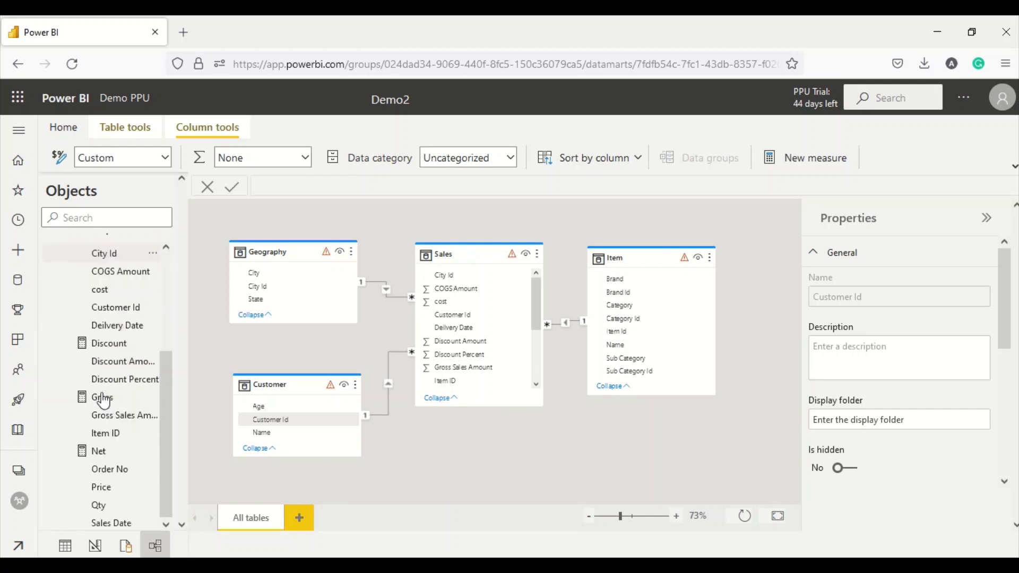
scroll(109, 387, up, 3)
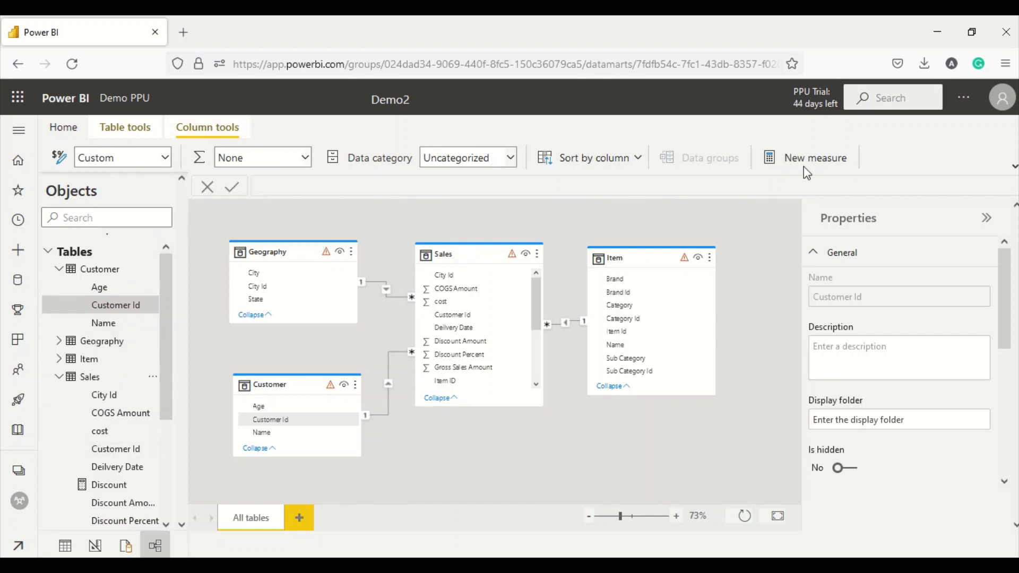
click(1013, 165)
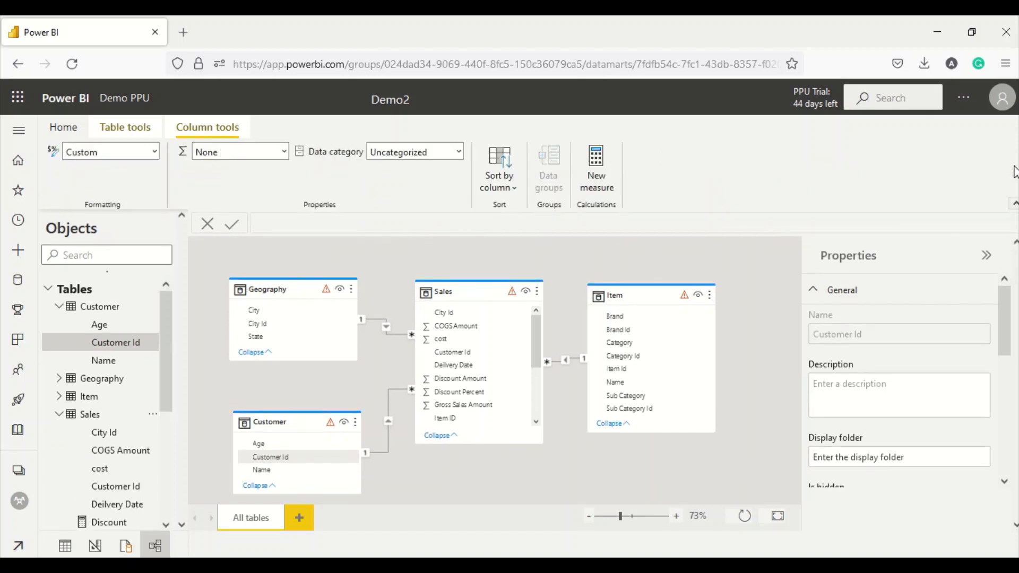
scroll(122, 430, down, 7)
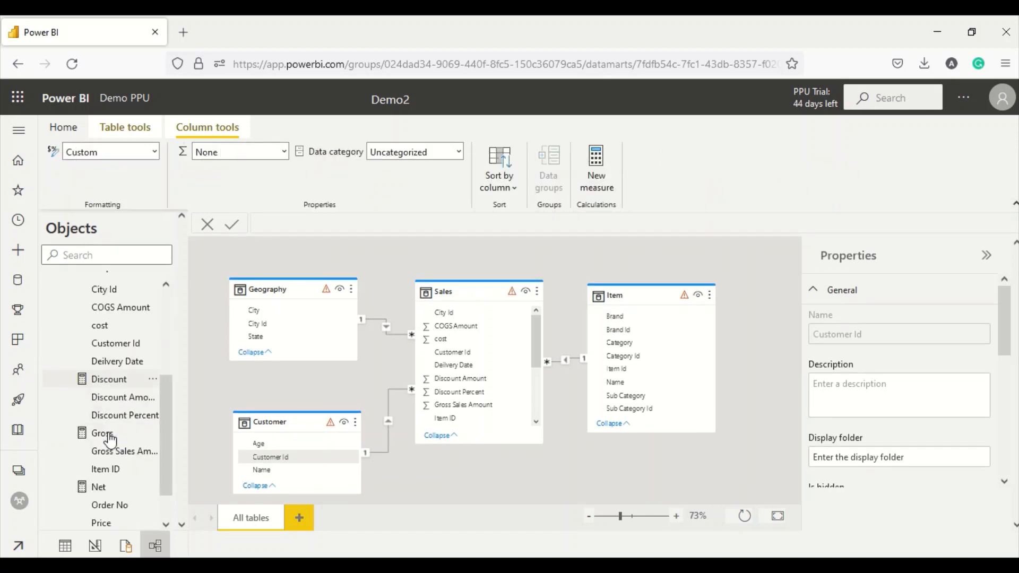
click(122, 361)
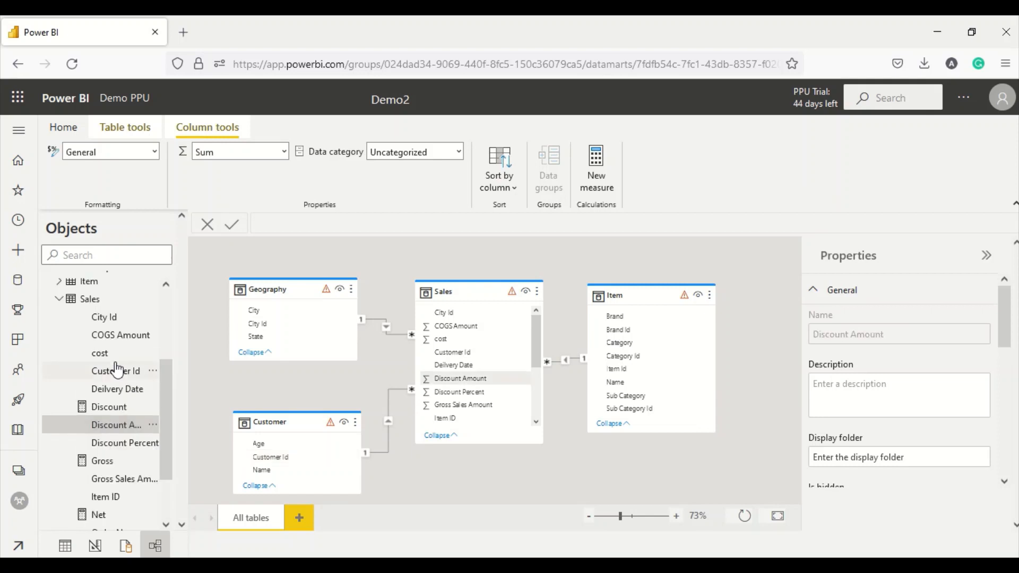
click(450, 154)
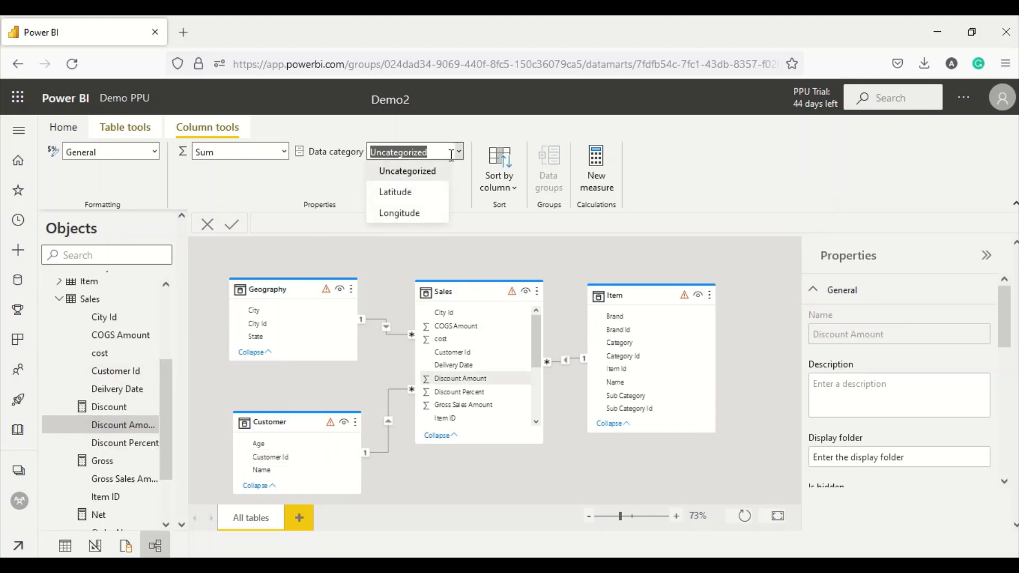
click(294, 167)
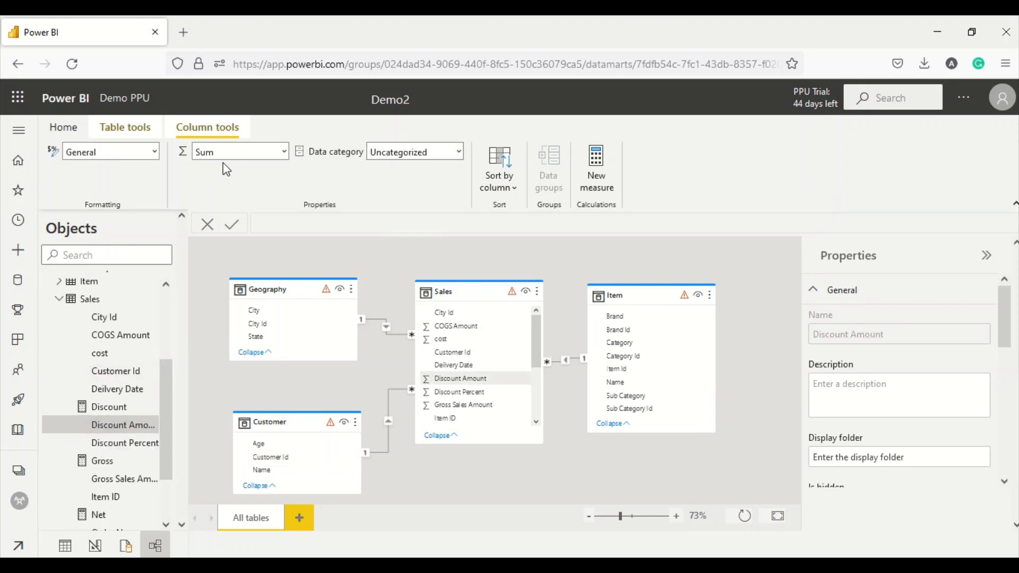
- Review the Discount Percent and Gross Sales Amount columns, collapse Sales, and start a new measure
click(104, 446)
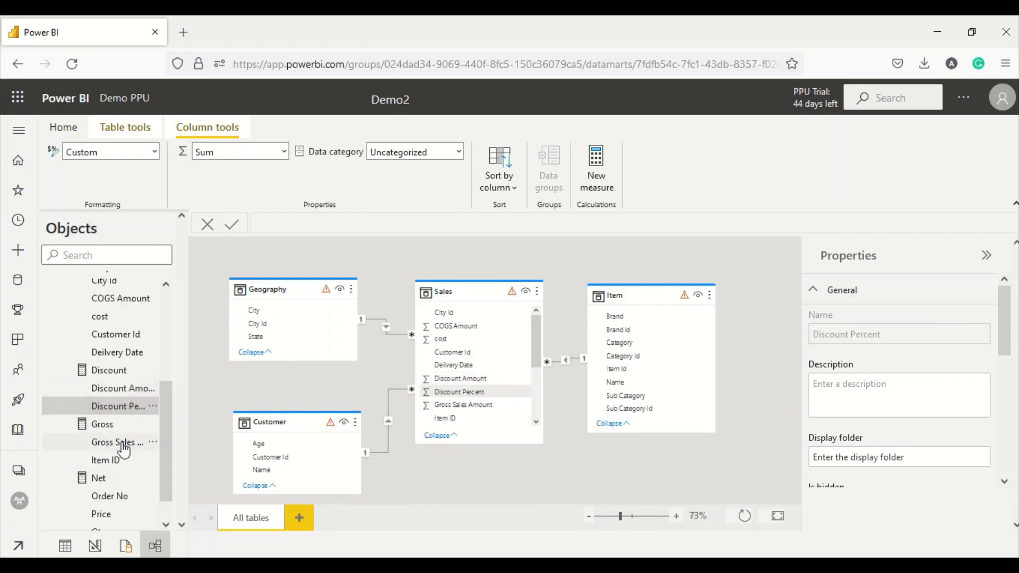
scroll(902, 377, down, 5)
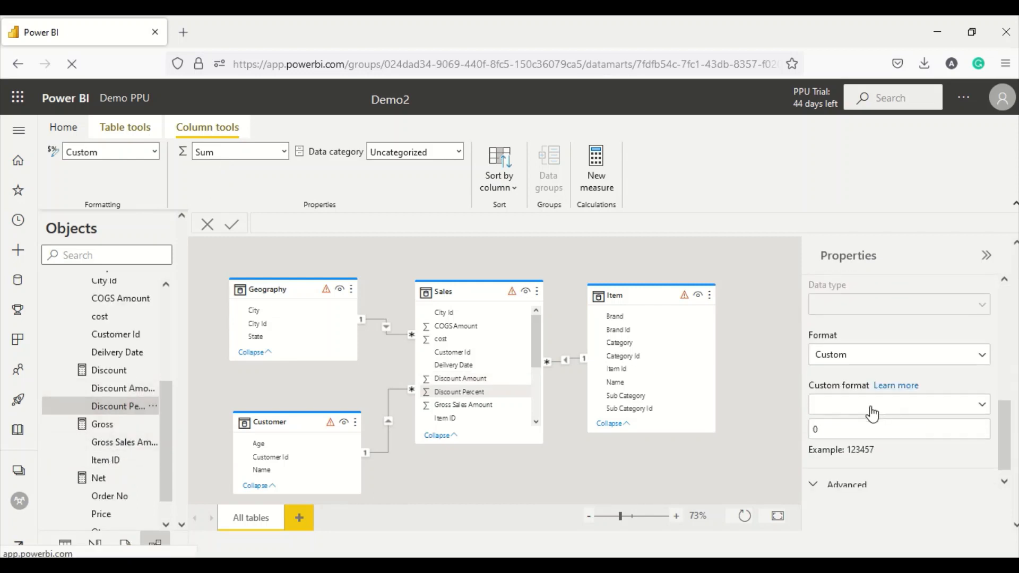
scroll(873, 372, down, 1)
scroll(874, 373, up, 6)
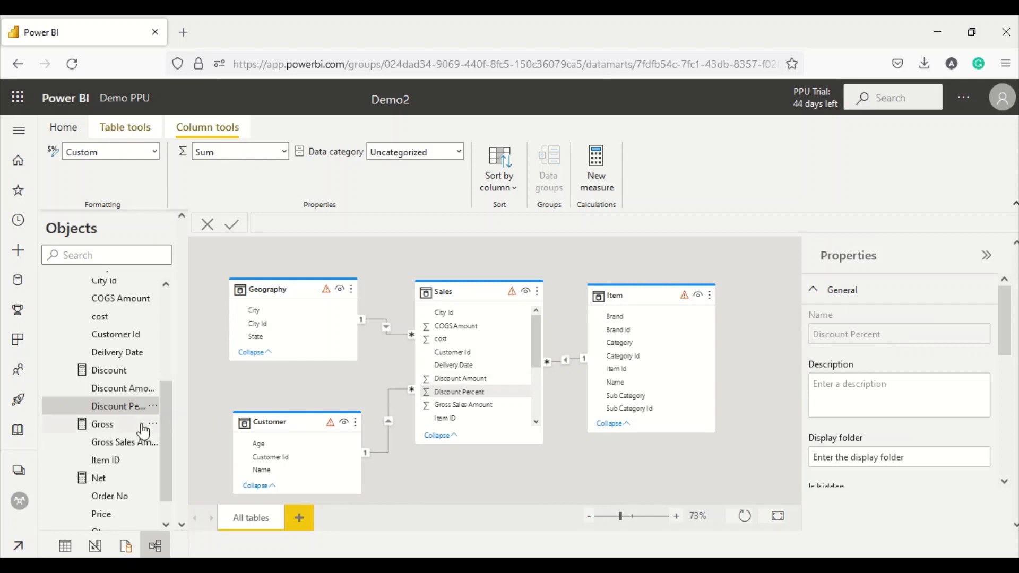
click(125, 442)
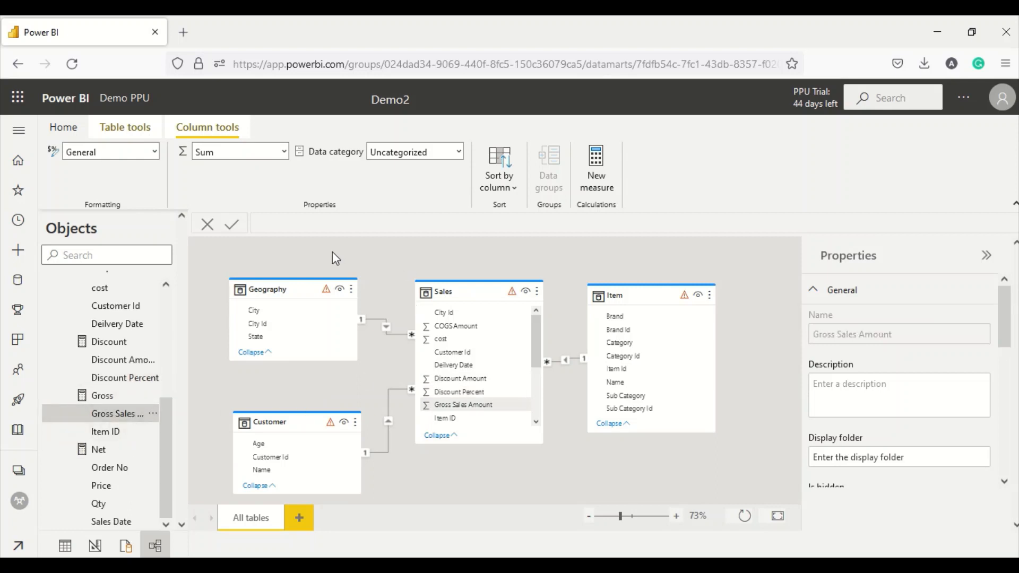
scroll(117, 380, up, 5)
click(59, 414)
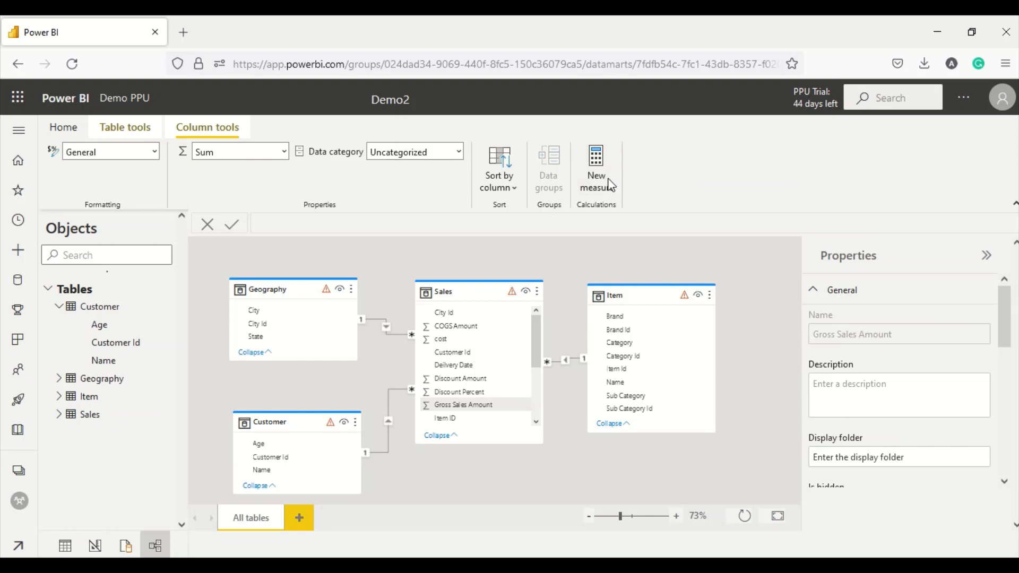
click(594, 176)
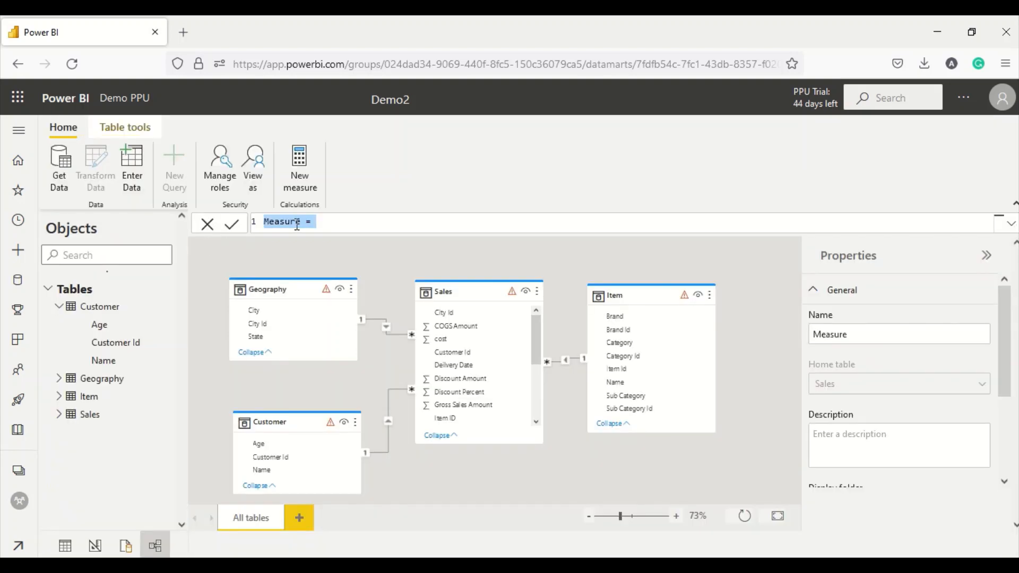
- Write Discount % = DIVIDE([Discount],[Gross]) using autocomplete and commit it
double_click(297, 222)
text(Discount %)
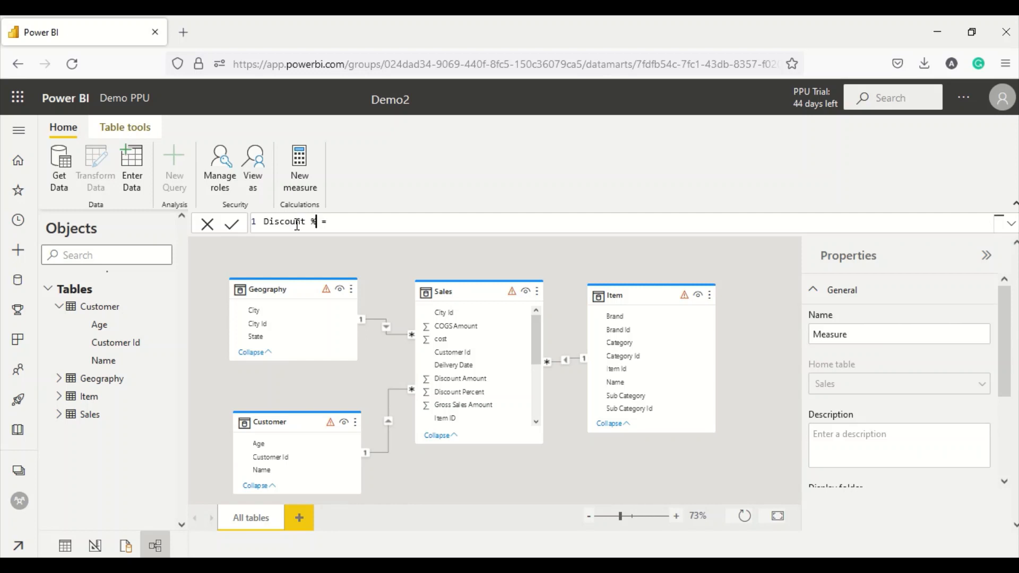
text(divd)
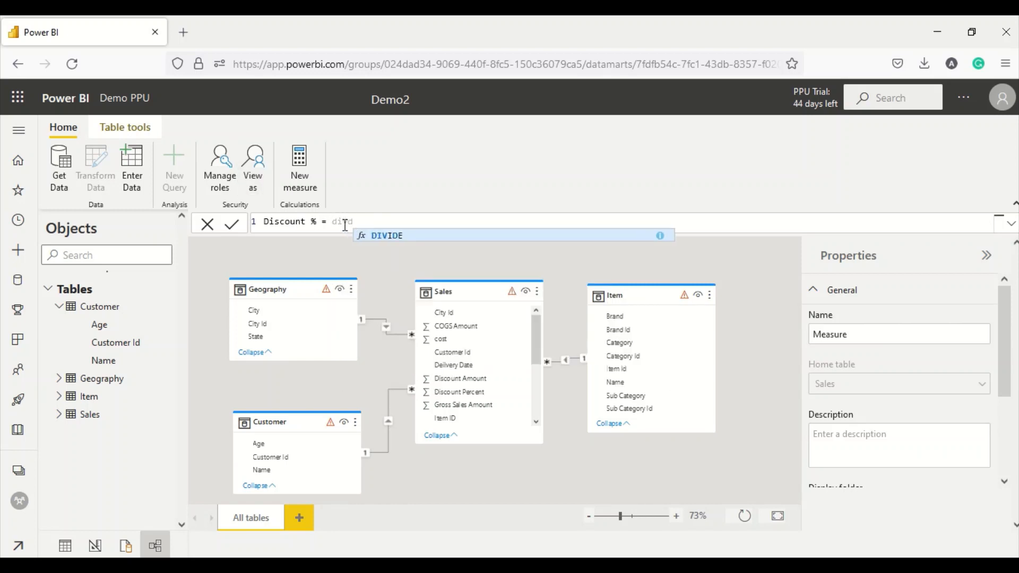
key(Tab)
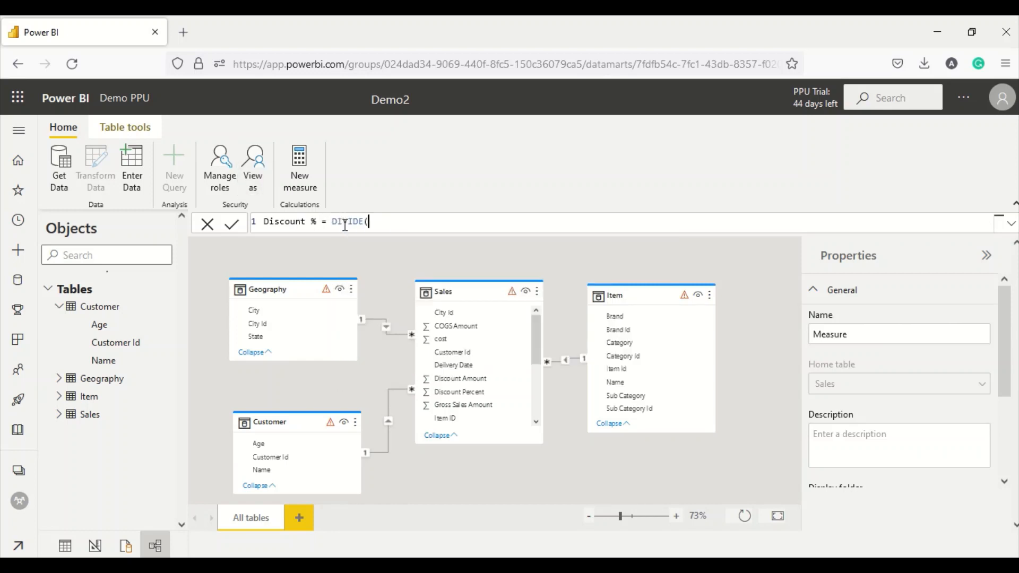
text([)
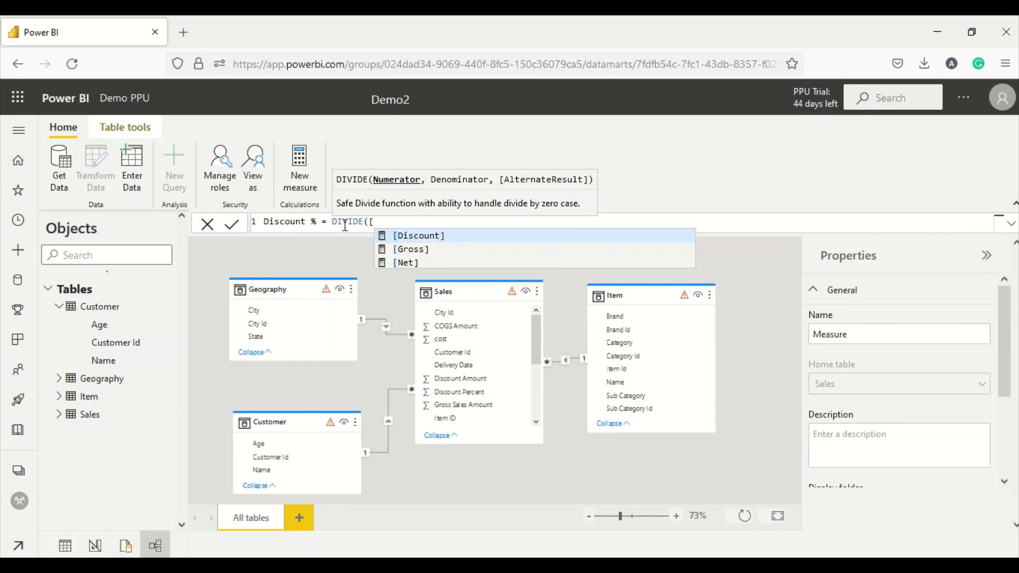
text(di)
key(Tab)
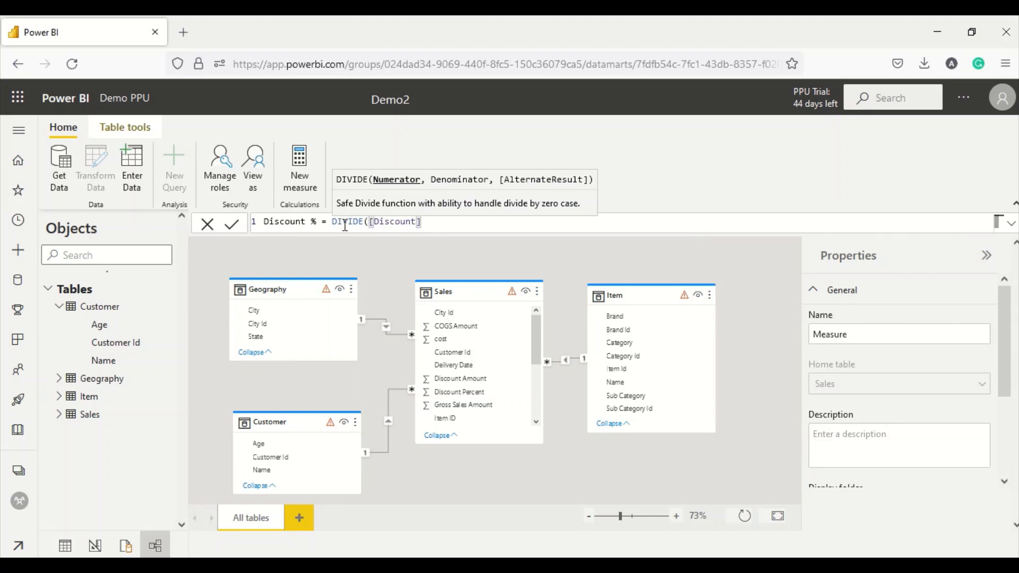
text(,g)
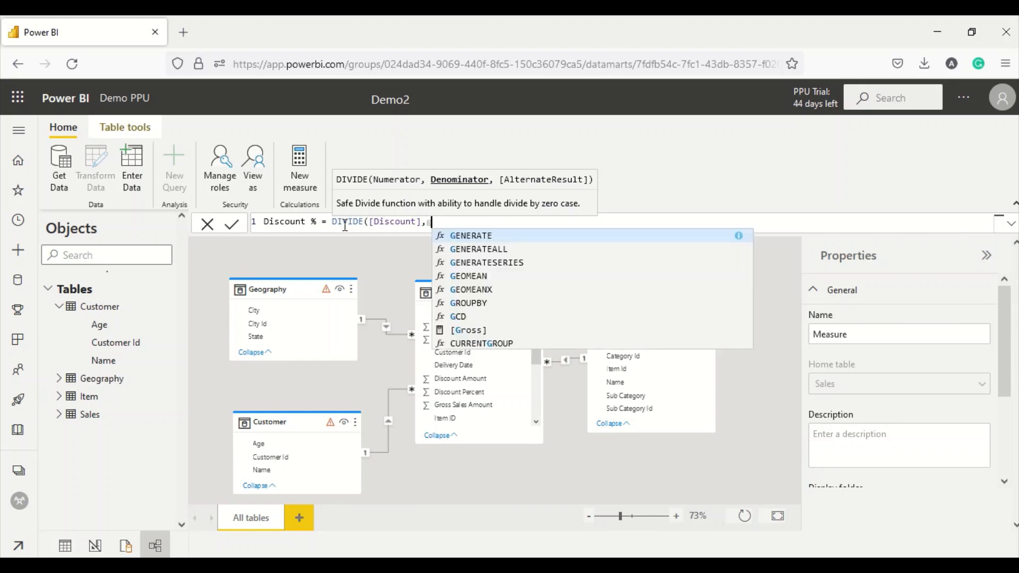
text(r)
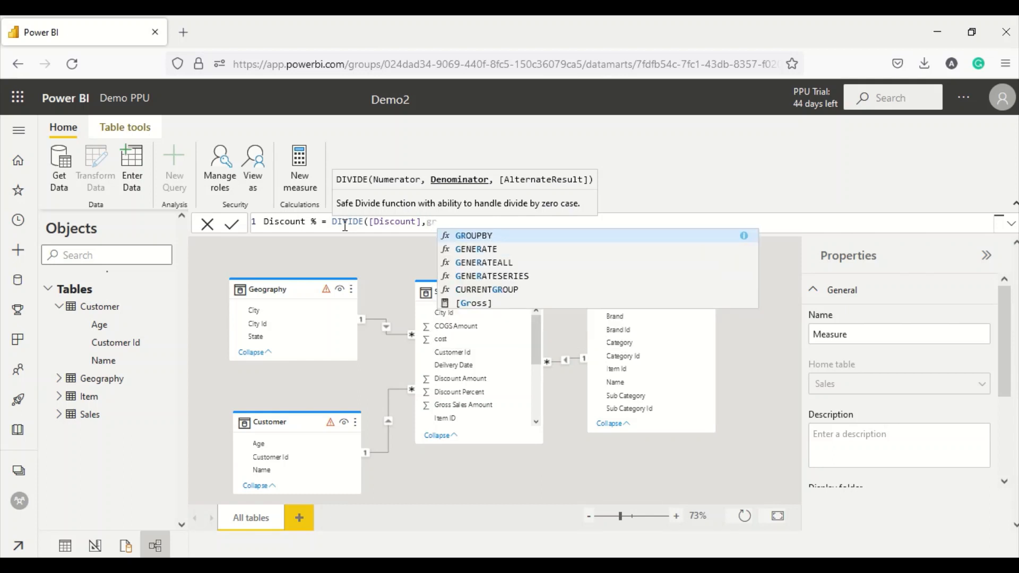
click(474, 304)
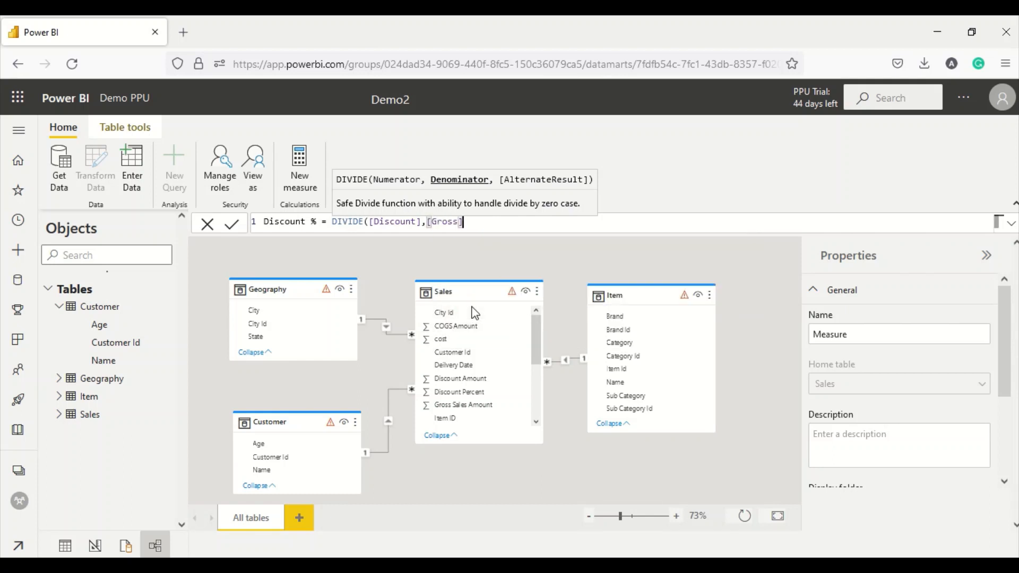
text())
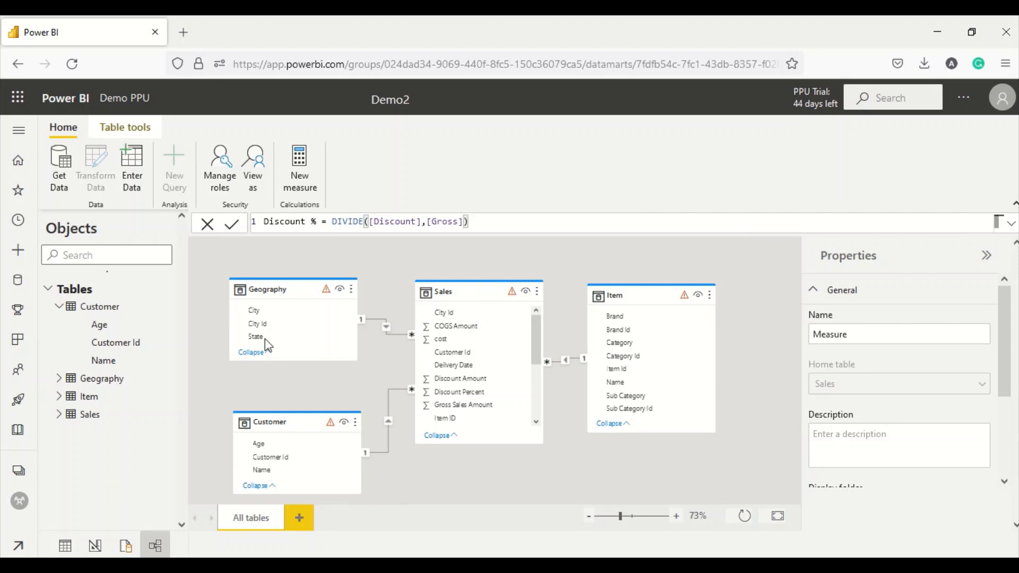
click(230, 226)
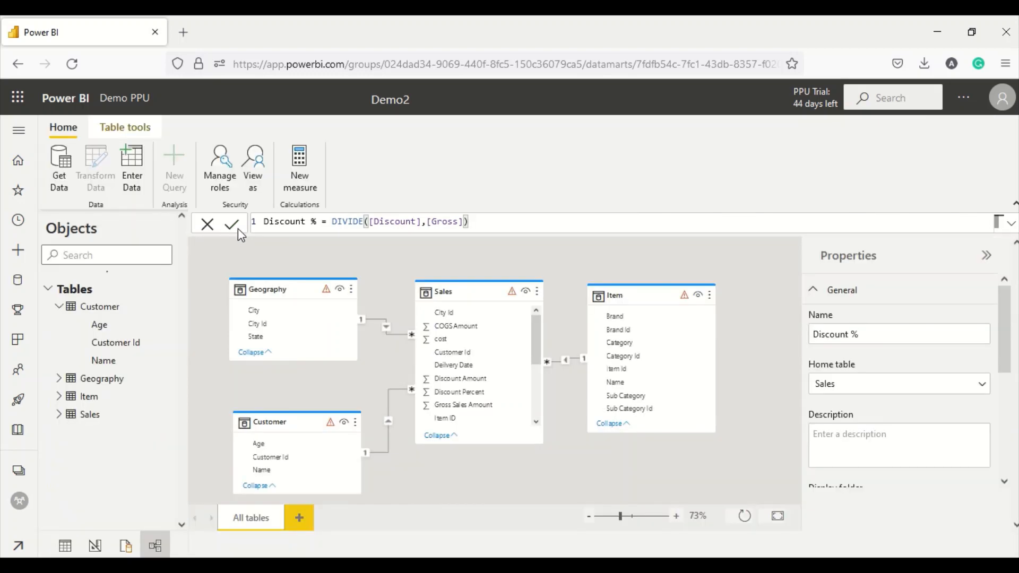
- Select the Discount % measure and browse its format options in the ribbon and Properties pane
click(60, 415)
scroll(92, 440, down, 5)
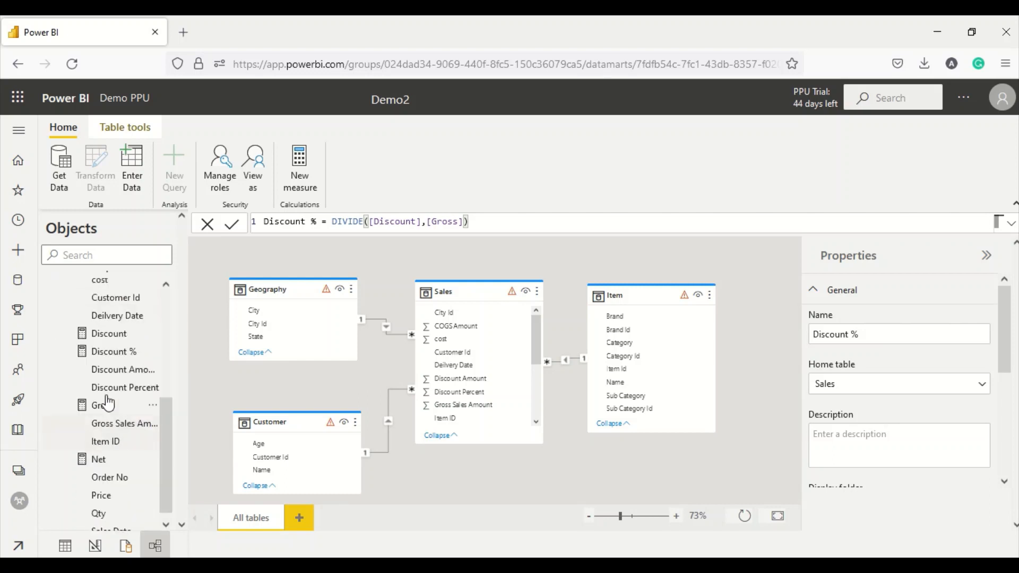
click(110, 352)
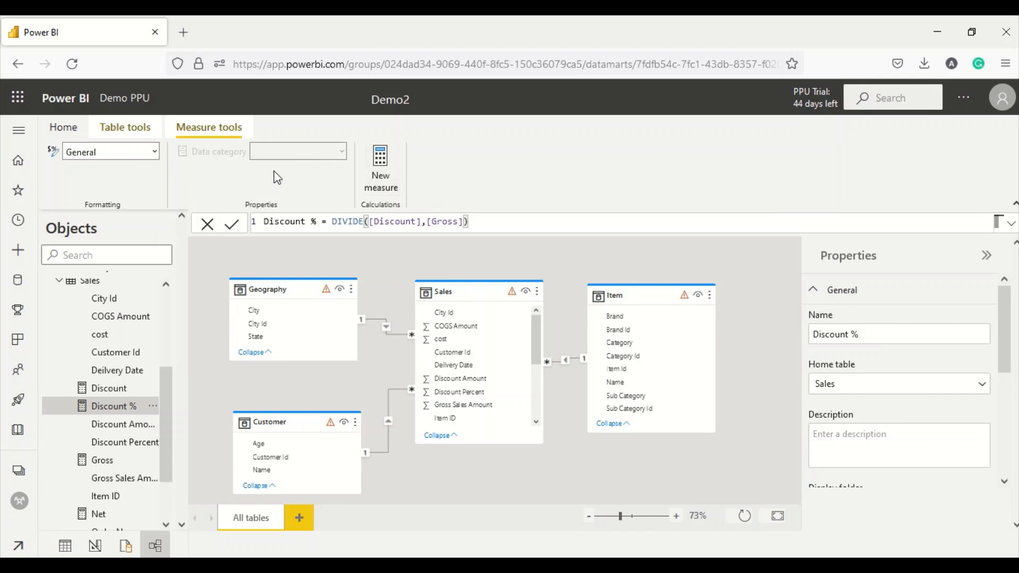
click(150, 155)
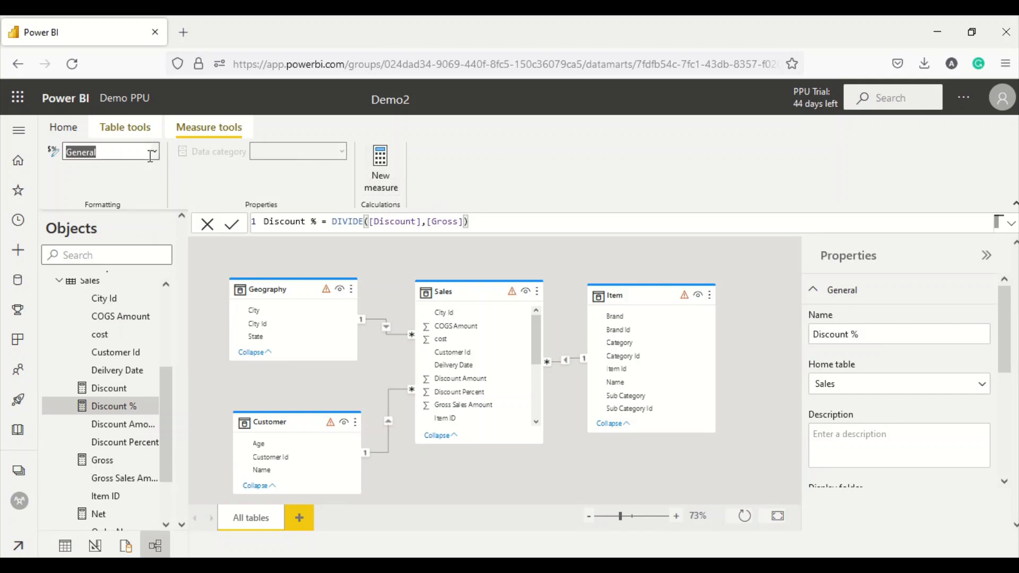
click(154, 152)
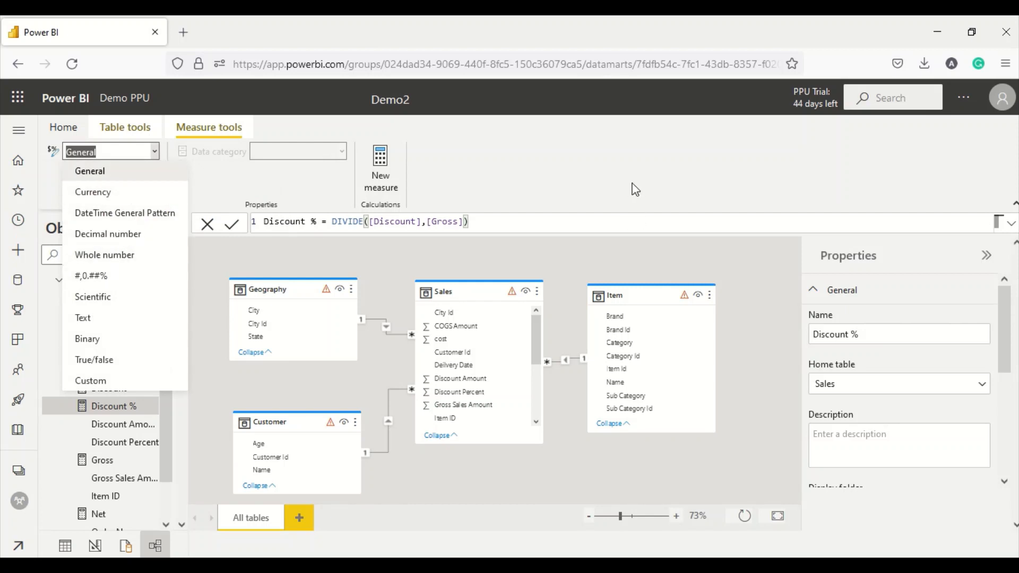
click(667, 187)
scroll(870, 380, down, 4)
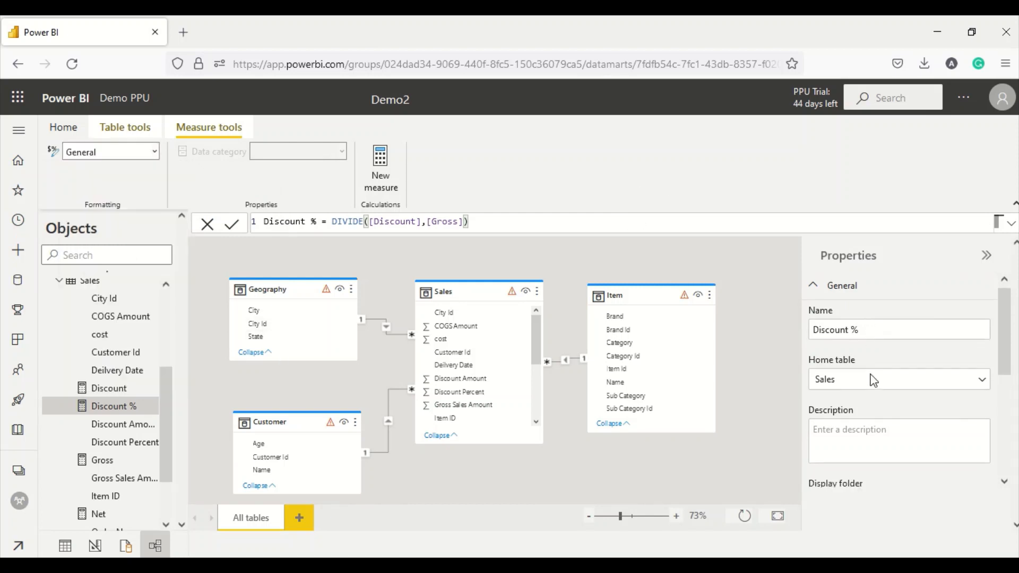
scroll(873, 406, down, 2)
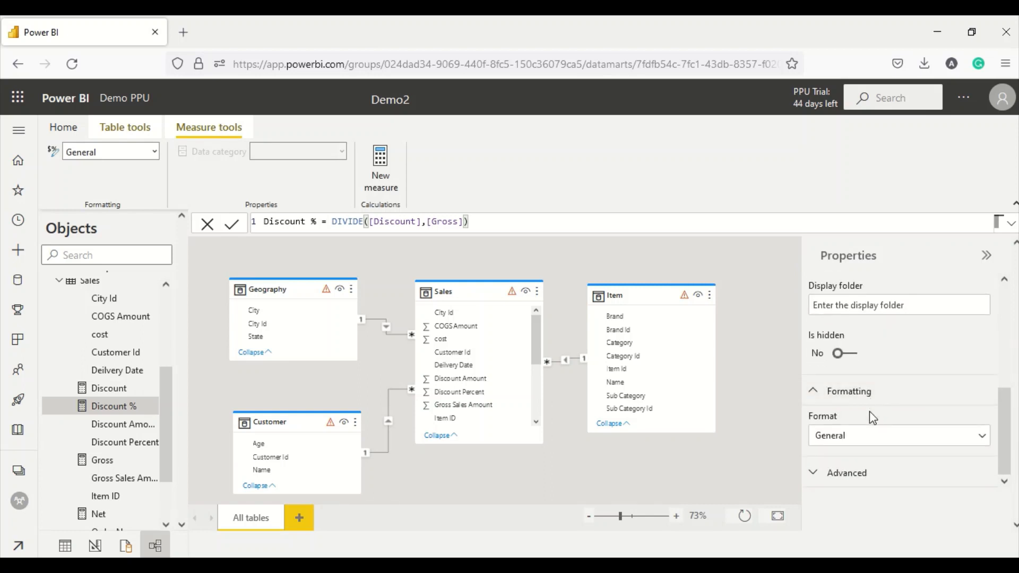
click(817, 475)
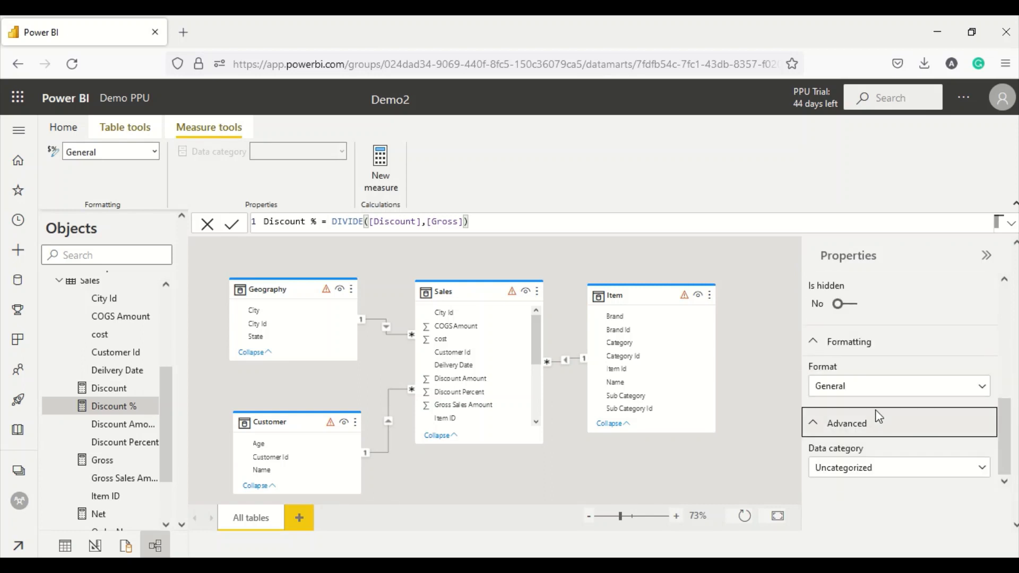
click(874, 393)
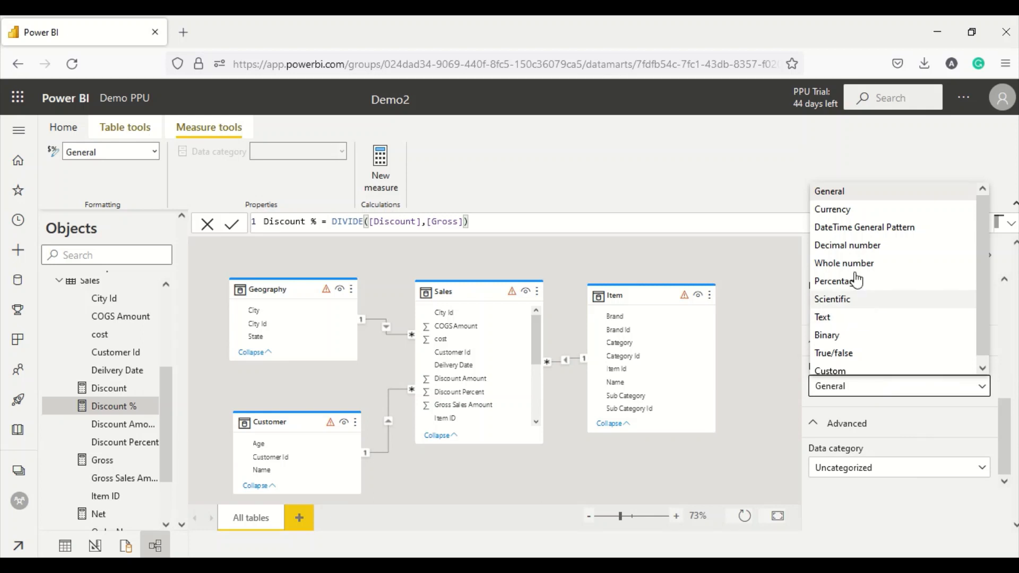
click(899, 493)
scroll(911, 420, up, 3)
scroll(910, 400, up, 2)
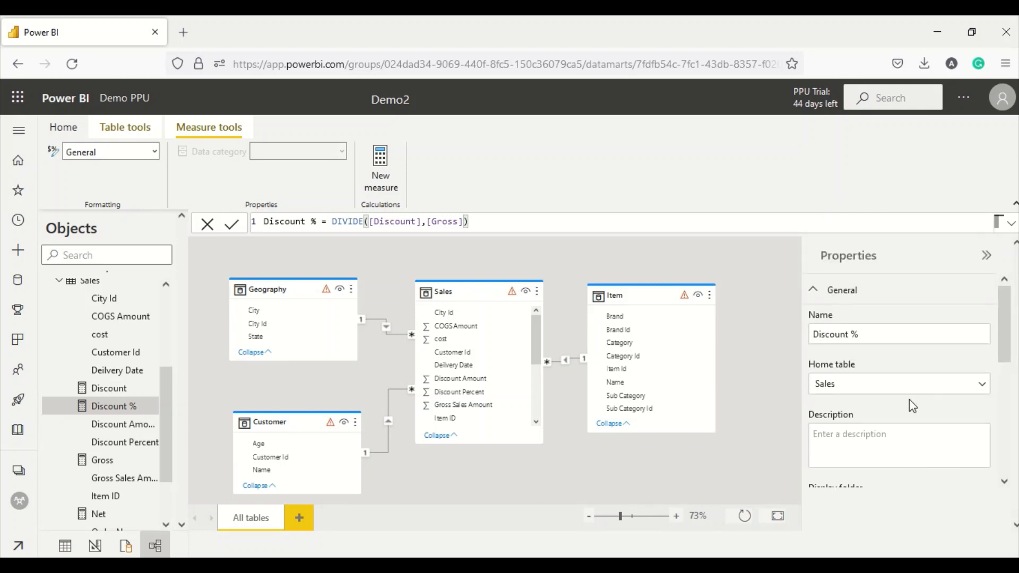
scroll(911, 393, down, 4)
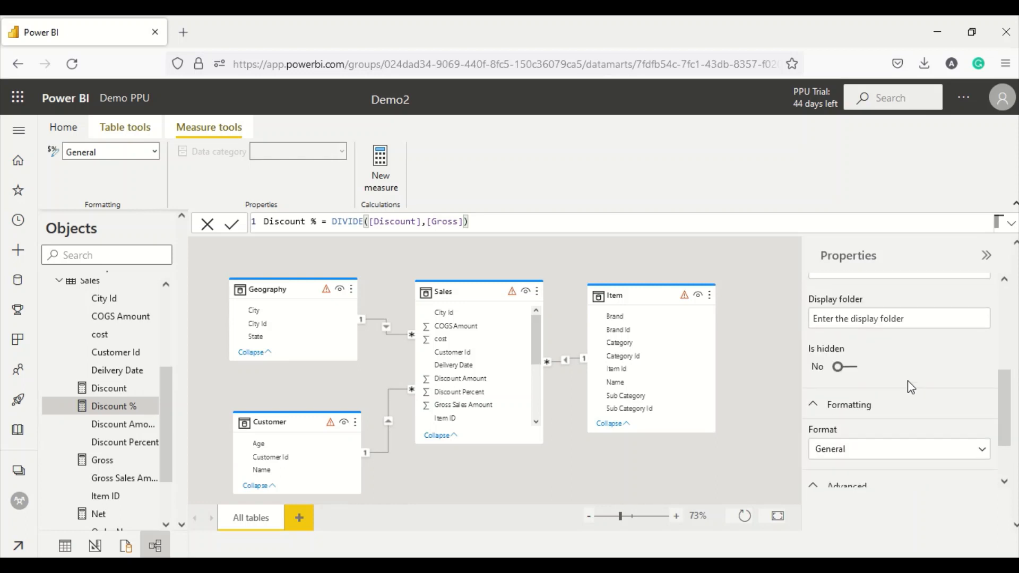
scroll(890, 352, down, 1)
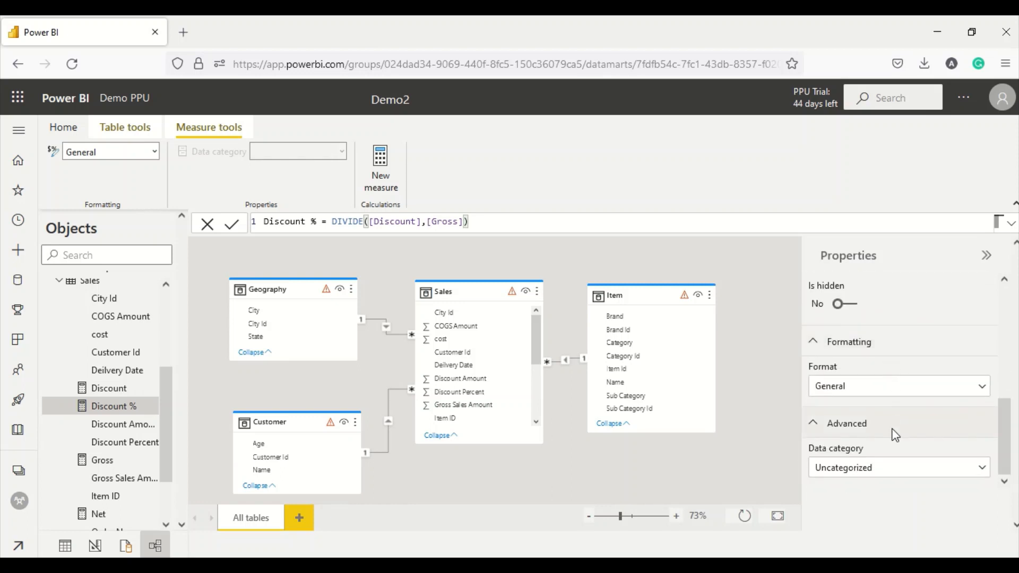
- Set the Discount % format to Percentage, giving 0.00% display
click(871, 396)
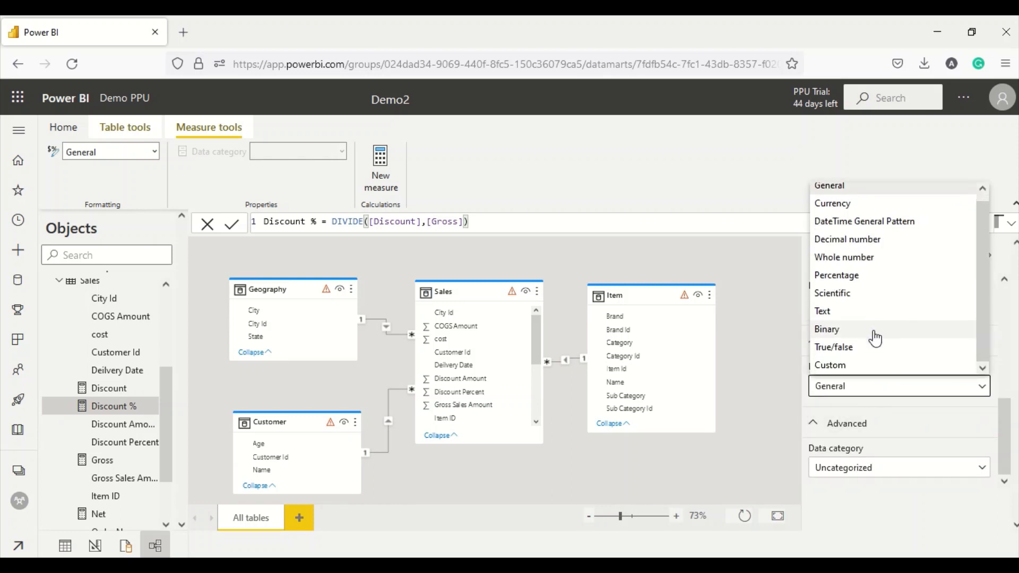
click(848, 281)
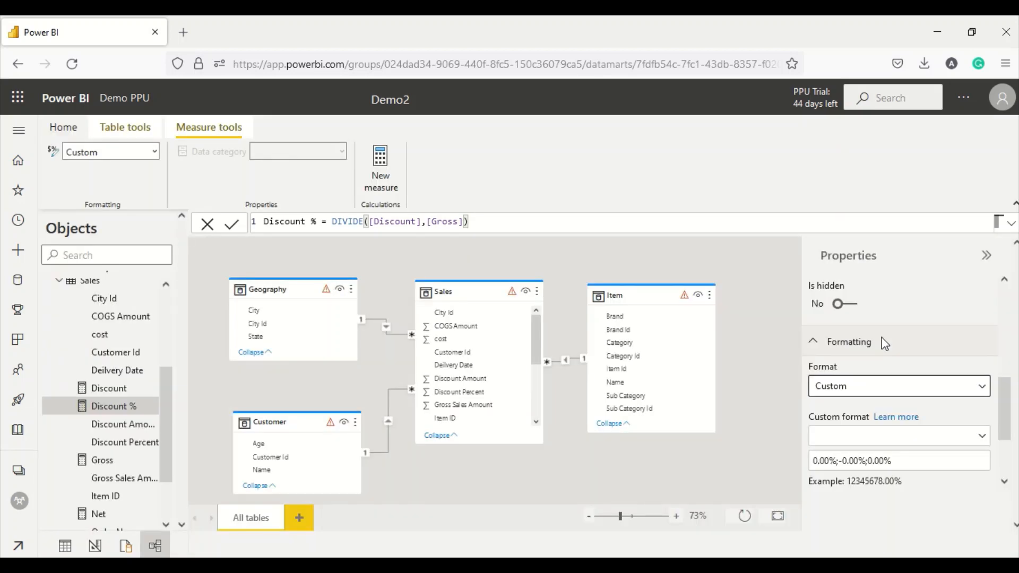
scroll(915, 336, up, 3)
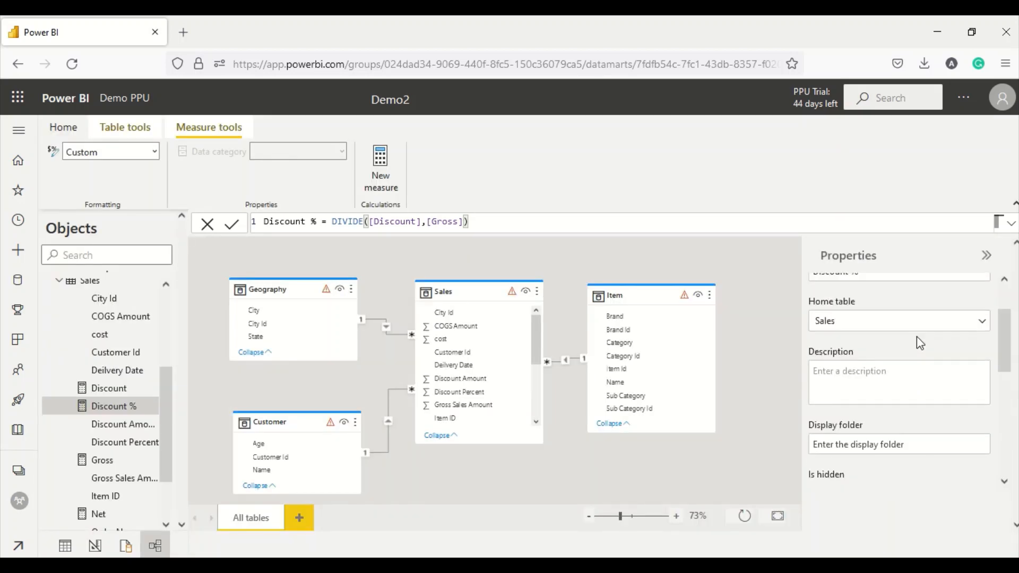
scroll(930, 382, up, 2)
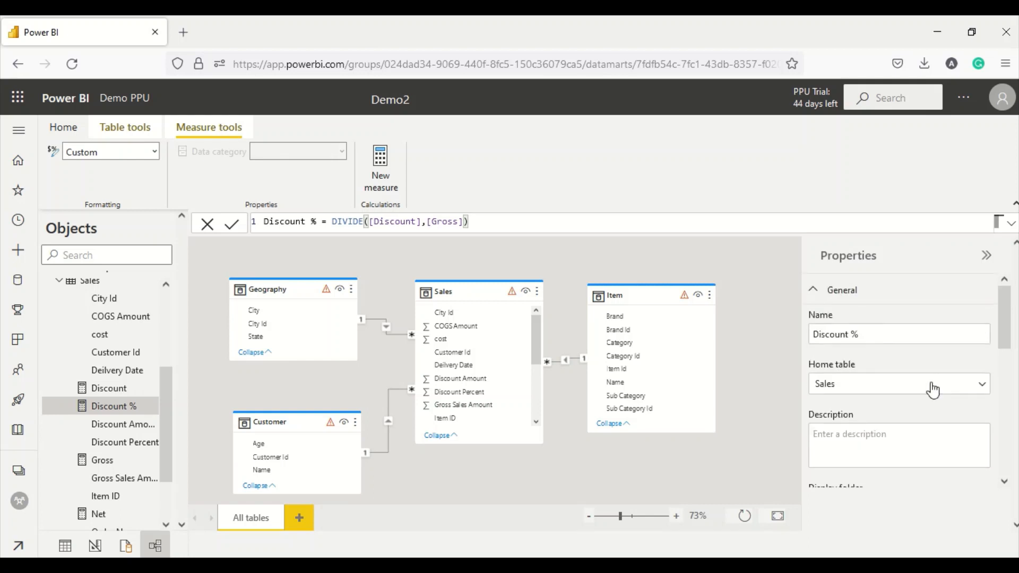
scroll(926, 369, down, 6)
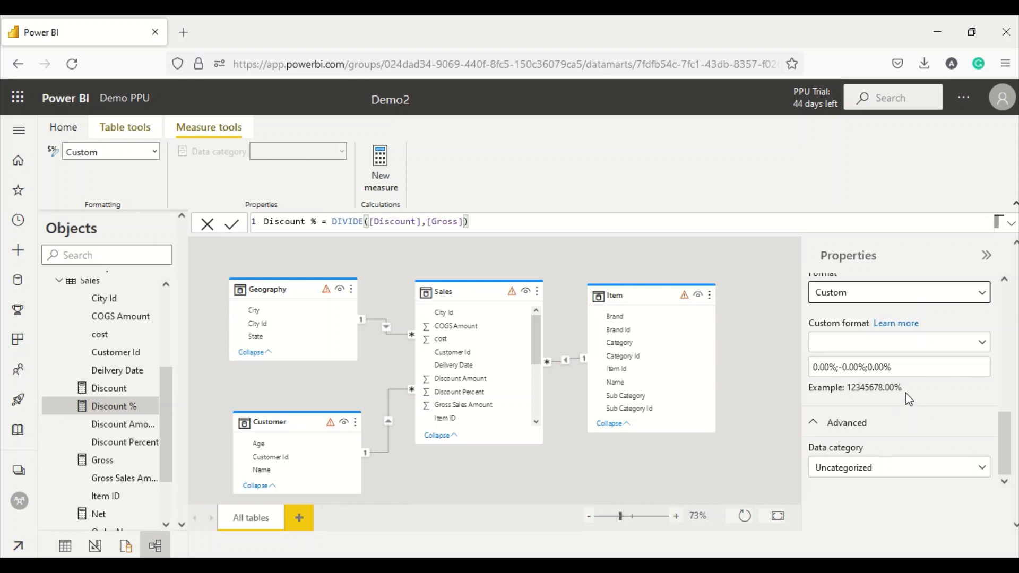
scroll(98, 395, up, 3)
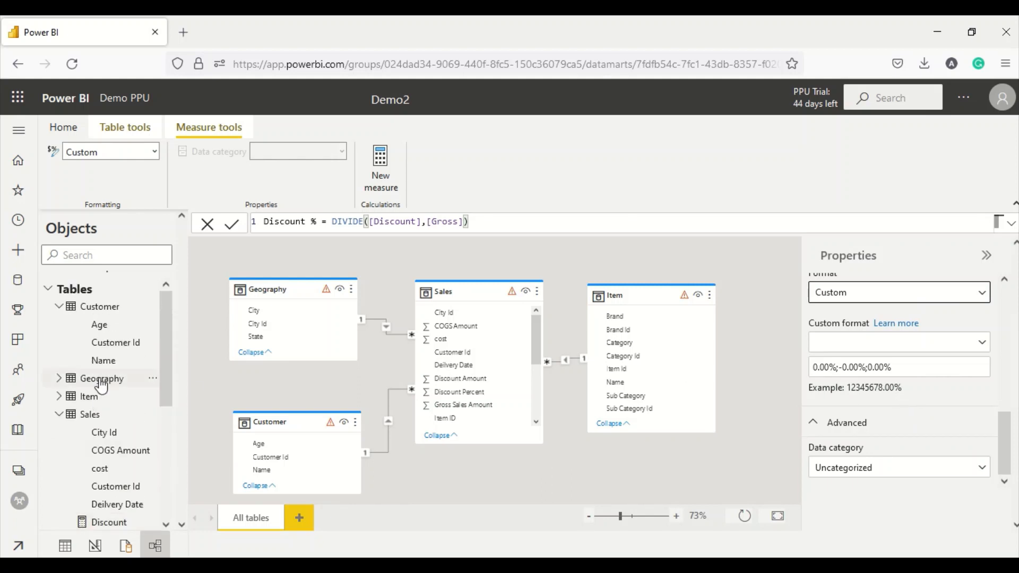
- Collapse the Customer and Sales tables and return to the measure tools ribbon
click(59, 308)
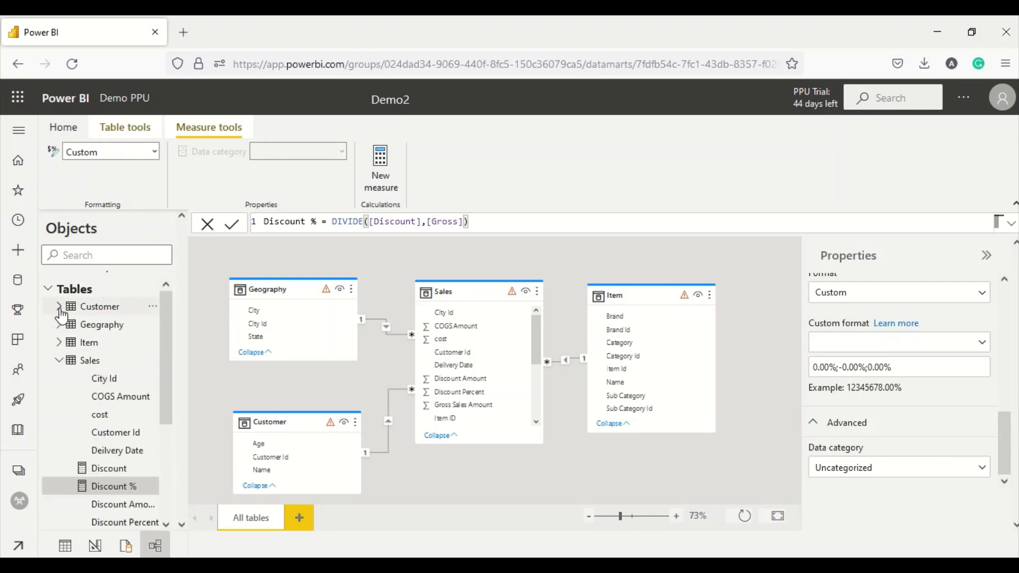
click(58, 361)
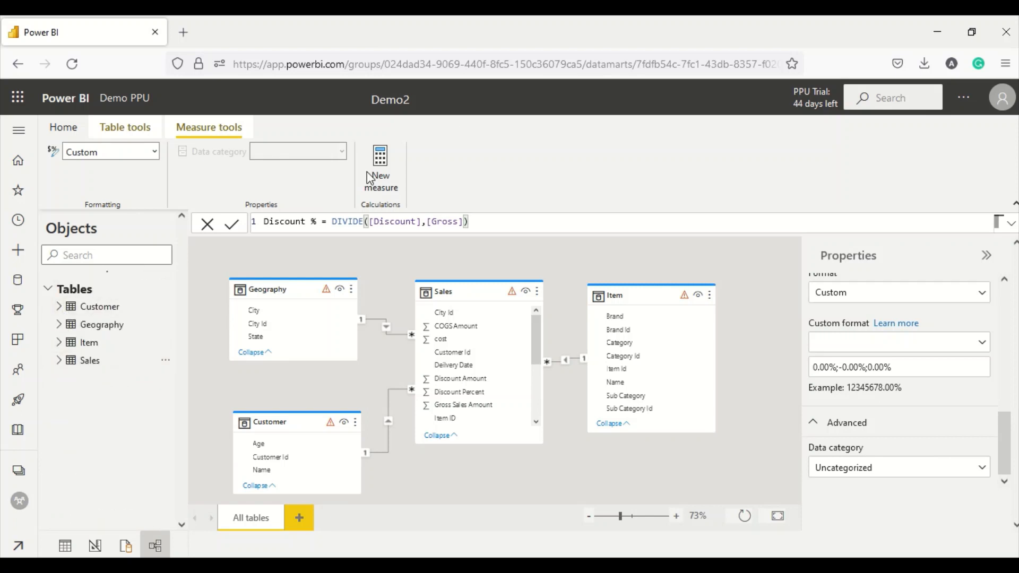
click(63, 127)
click(172, 130)
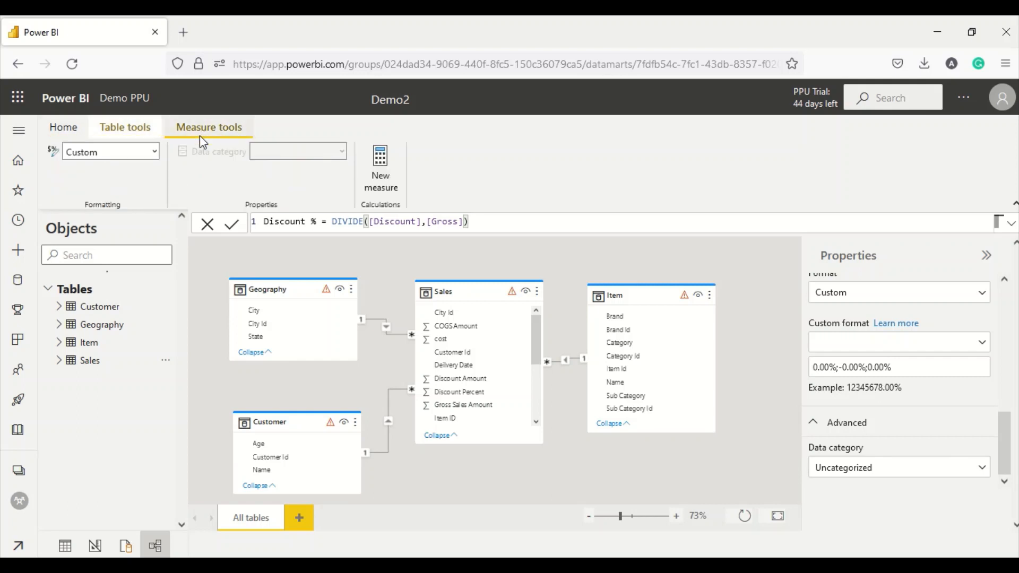
- Open the Demo 2 datamart report from Demo PPU's Content list, sorted by Refreshed
click(23, 474)
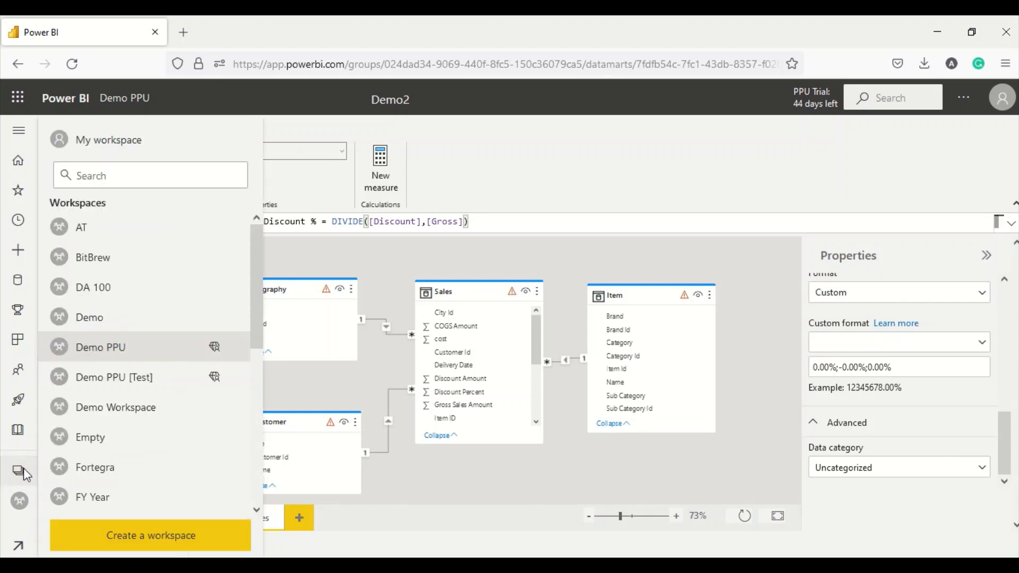
click(100, 349)
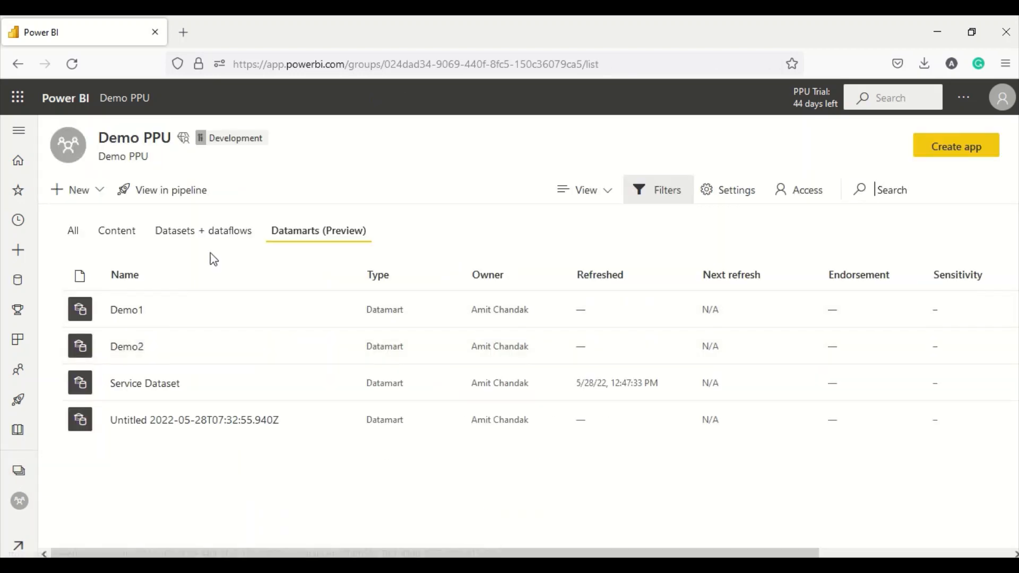
click(118, 235)
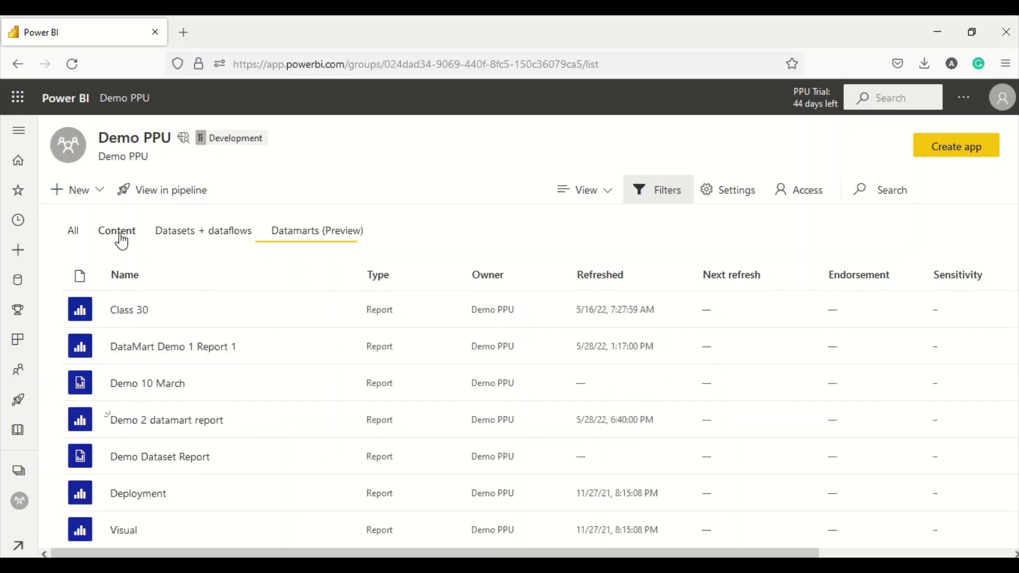
click(596, 281)
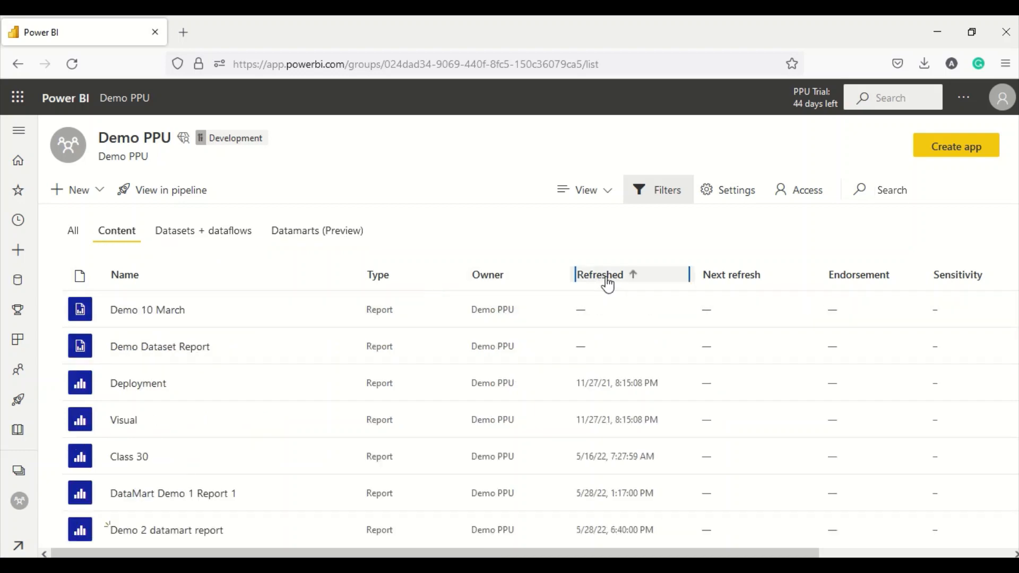
click(598, 279)
click(162, 317)
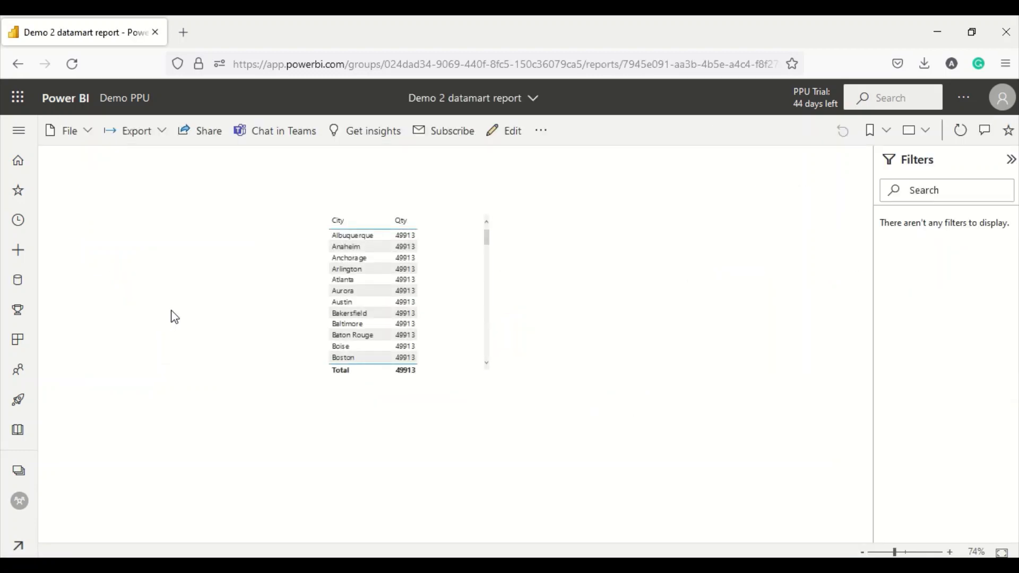
- Enter edit mode, move the City/Qty table left, and drop Item Name onto the canvas as a new table
click(504, 131)
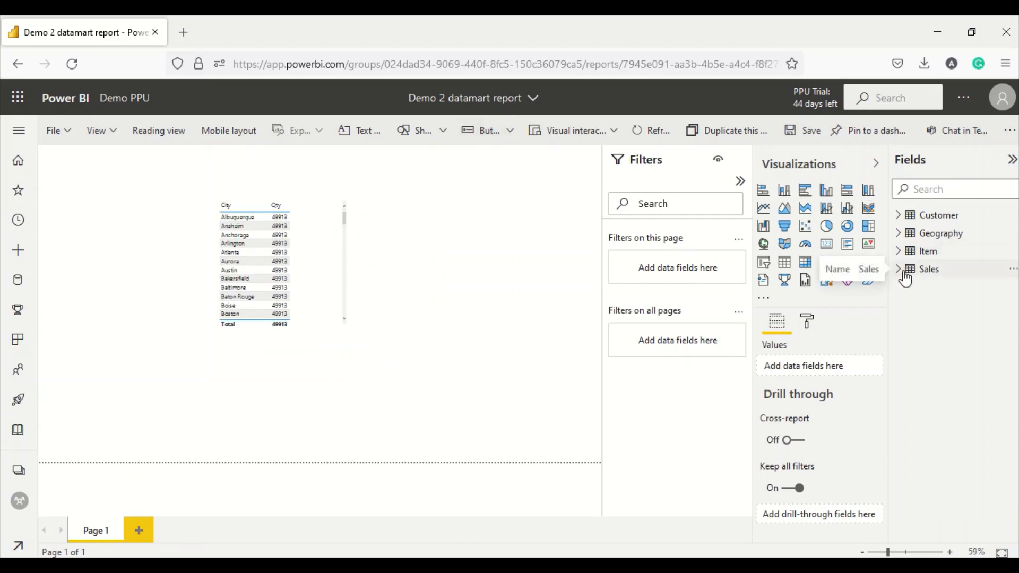
click(906, 277)
drag(298, 293, 197, 301)
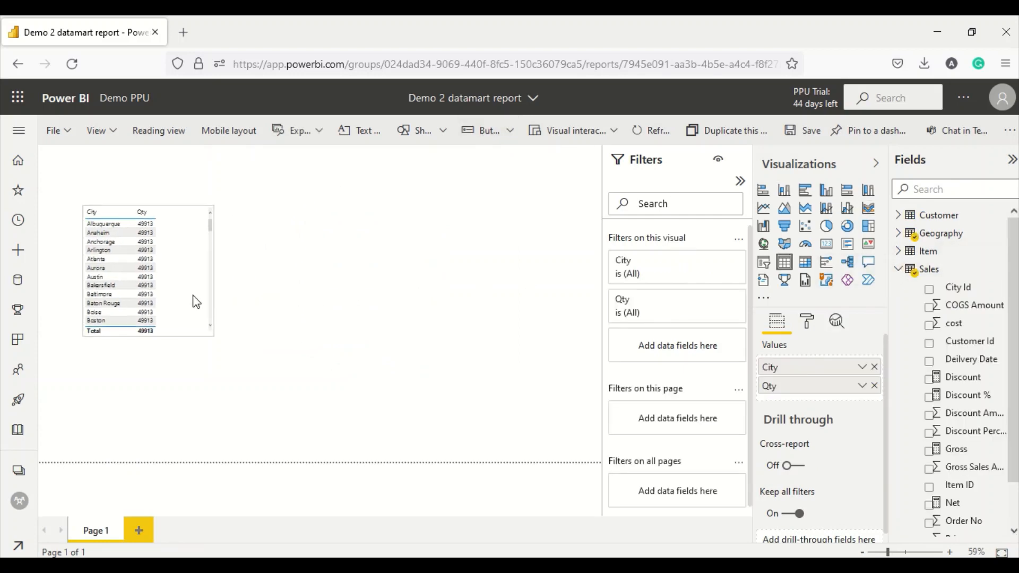
scroll(835, 361, down, 1)
scroll(922, 398, down, 1)
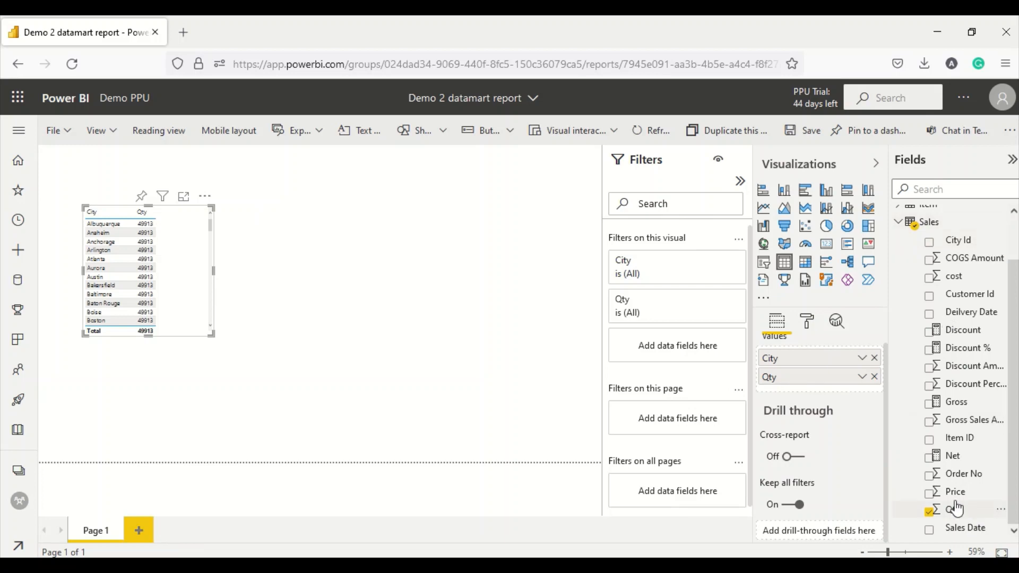
scroll(895, 281, up, 1)
click(898, 252)
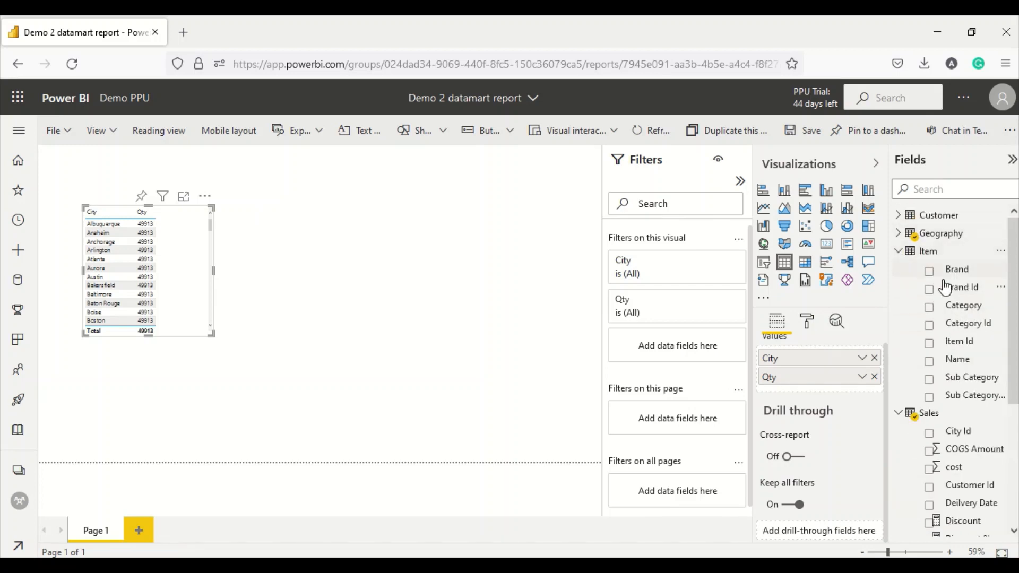
drag(962, 365, 409, 254)
scroll(974, 419, down, 3)
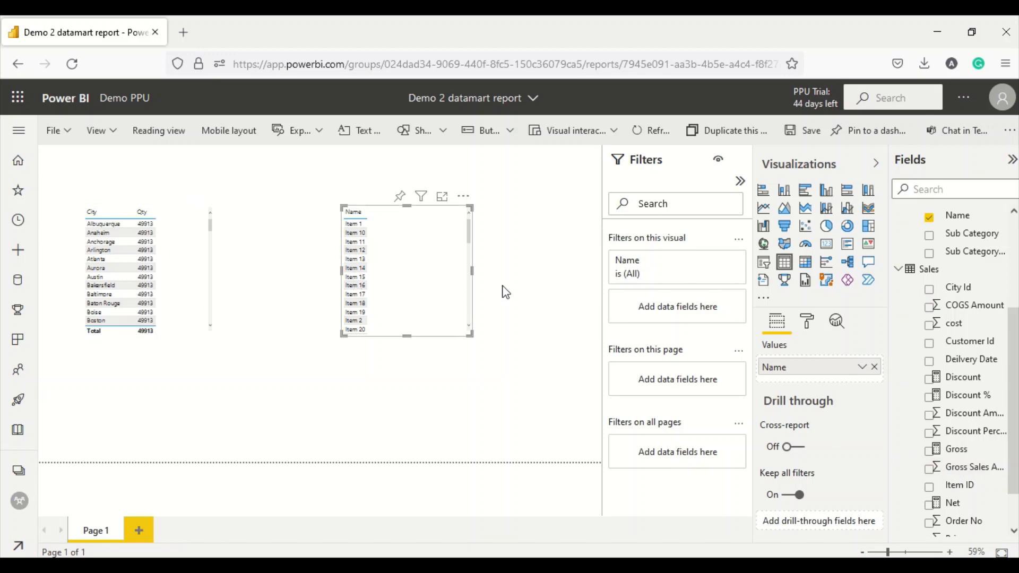
- Replace Name with Geography City and Sales Qty in the new table
click(874, 367)
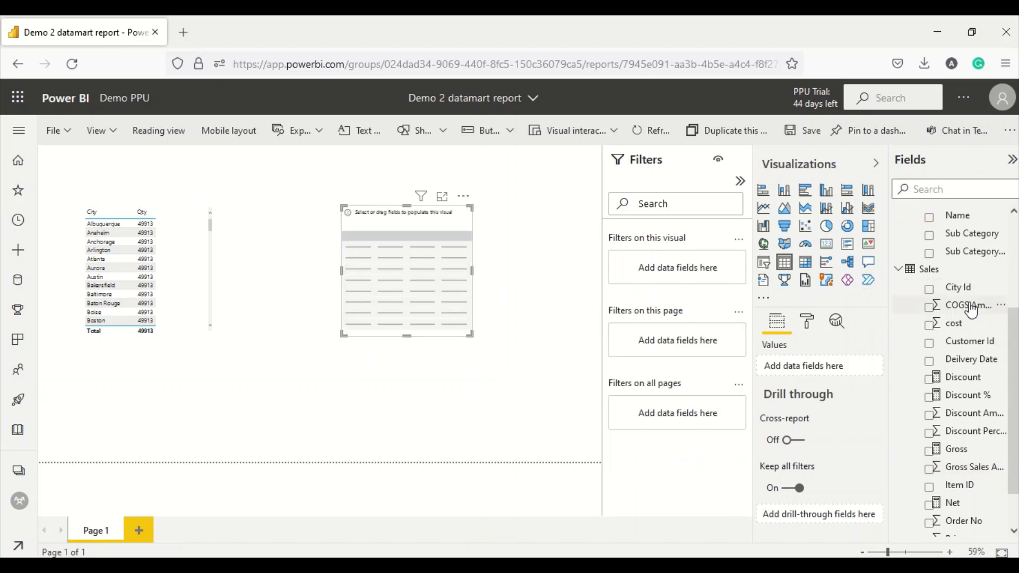
scroll(968, 313, up, 3)
click(898, 233)
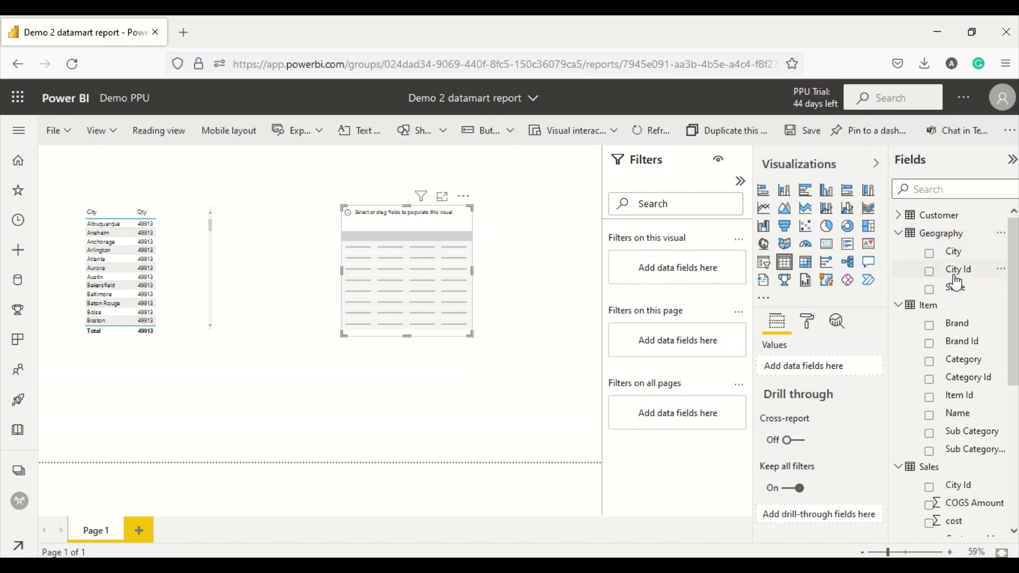
drag(952, 251, 407, 266)
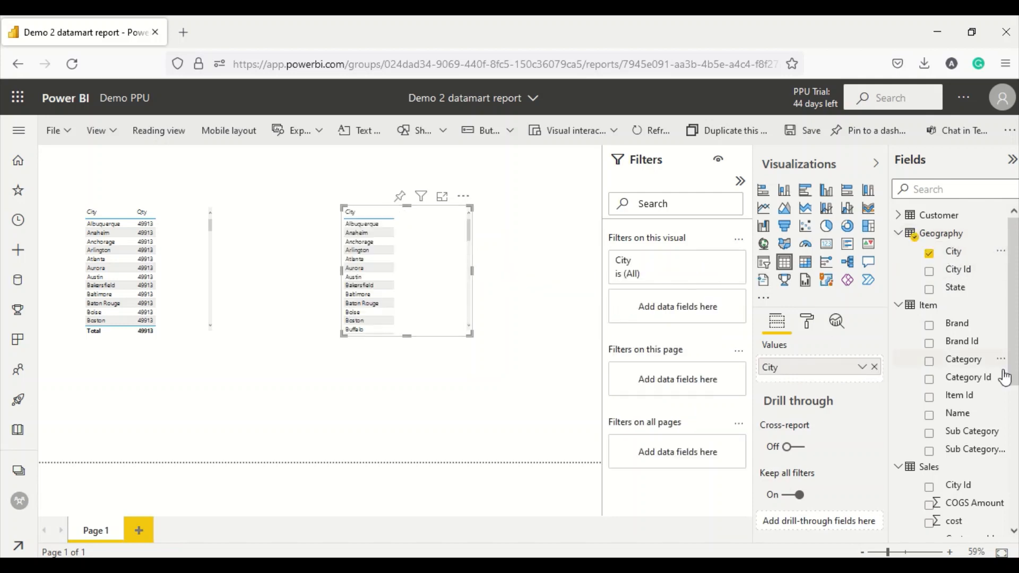
scroll(976, 372, down, 5)
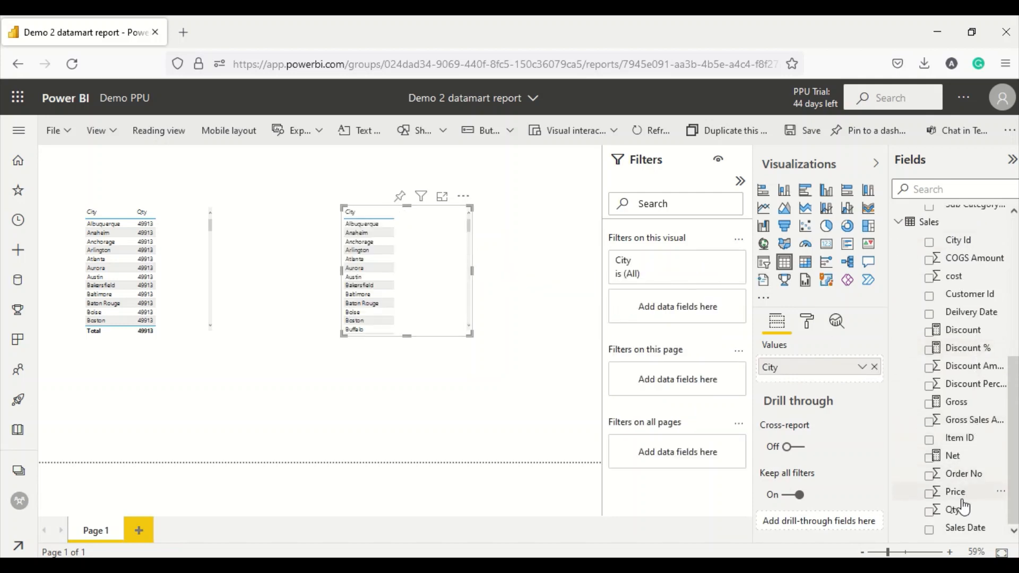
drag(955, 511, 451, 271)
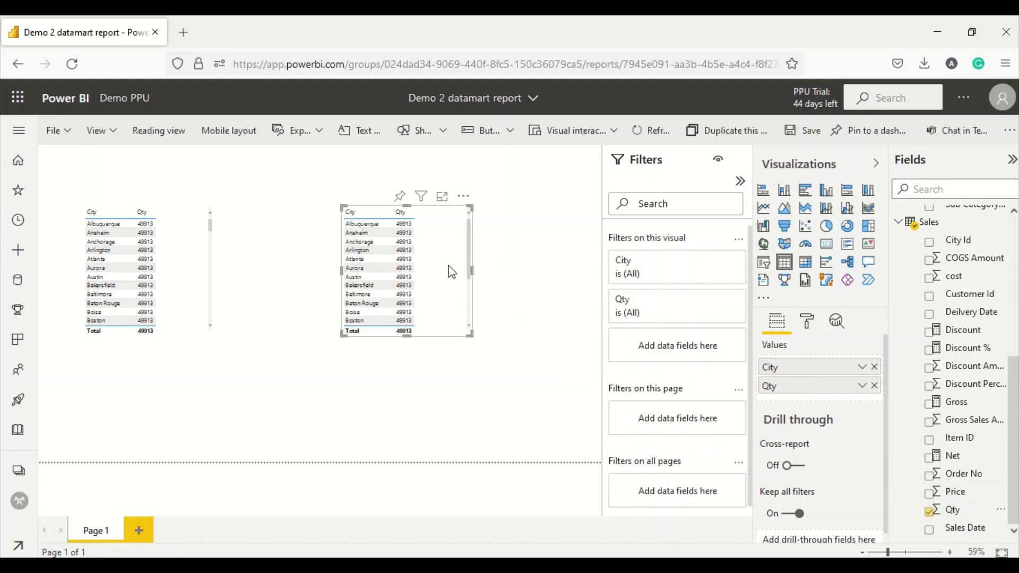
scroll(451, 272, down, 4)
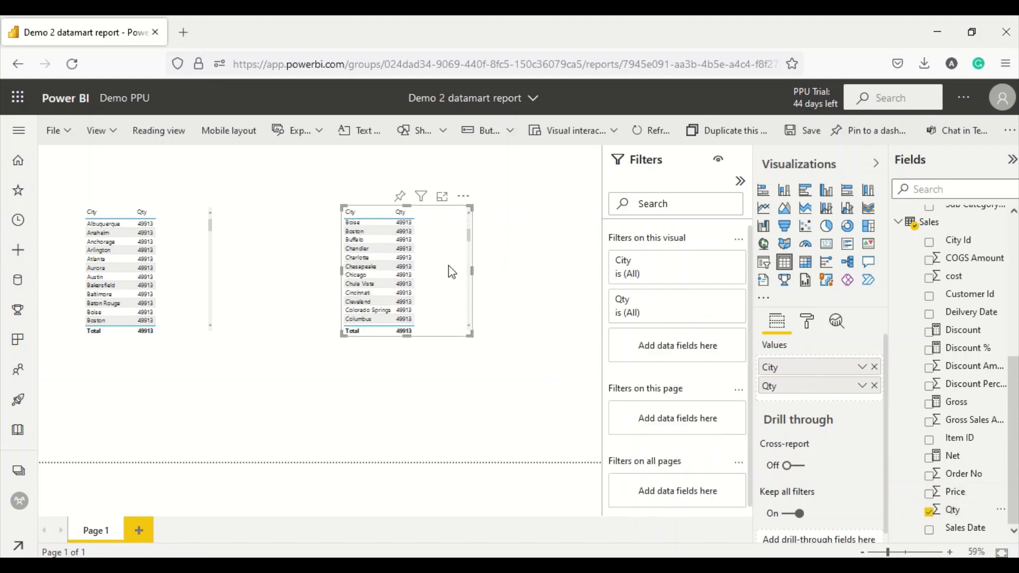
drag(433, 273, 332, 274)
- Add a third table showing Item Brand with Sales Qty
scroll(961, 303, up, 4)
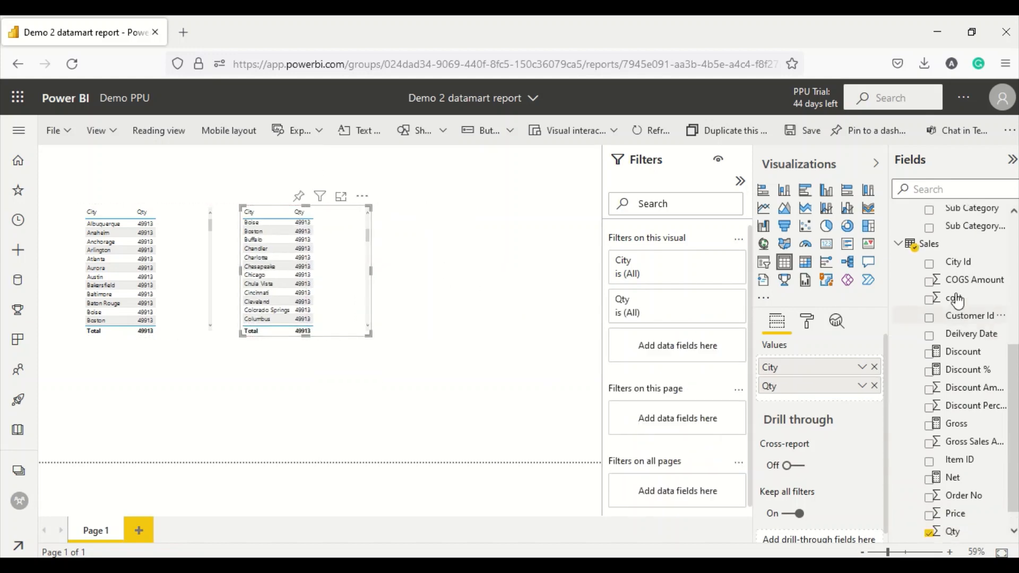
drag(961, 303, 485, 241)
scroll(973, 420, down, 4)
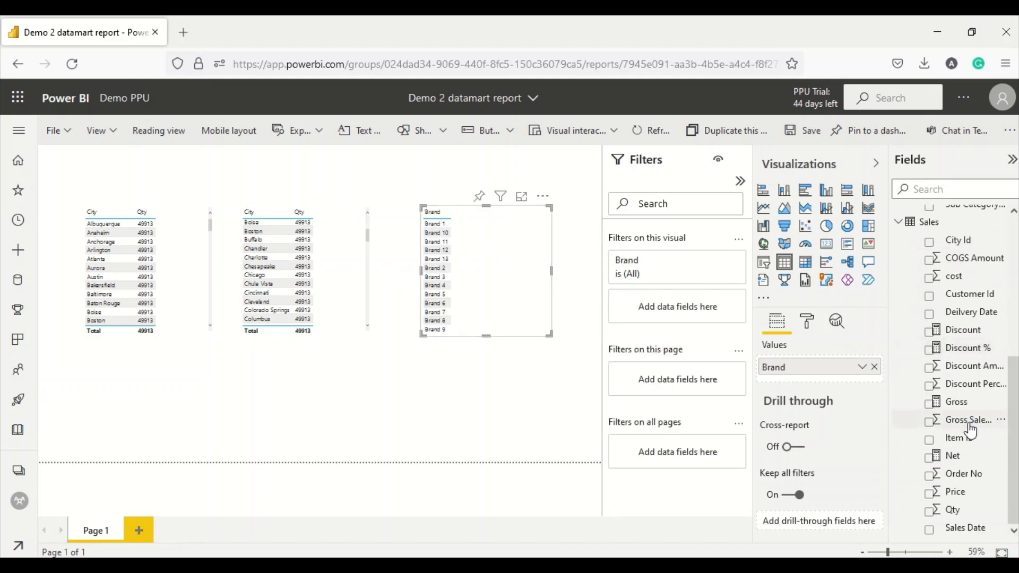
drag(955, 511, 520, 253)
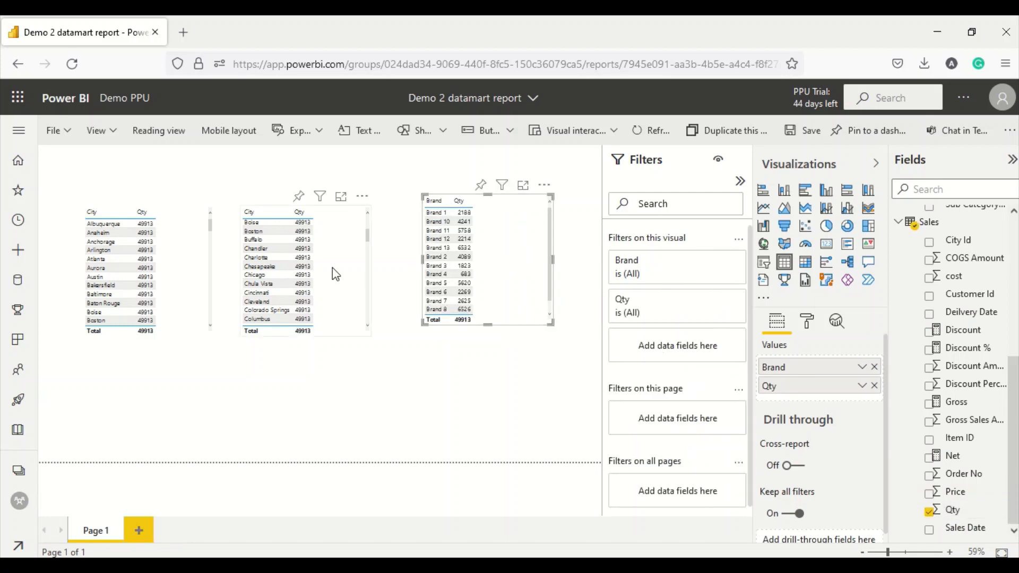
- Reposition the City/Qty and Brand tables, add Gross to Brand, and enlarge it
drag(332, 268, 332, 234)
drag(472, 259, 518, 196)
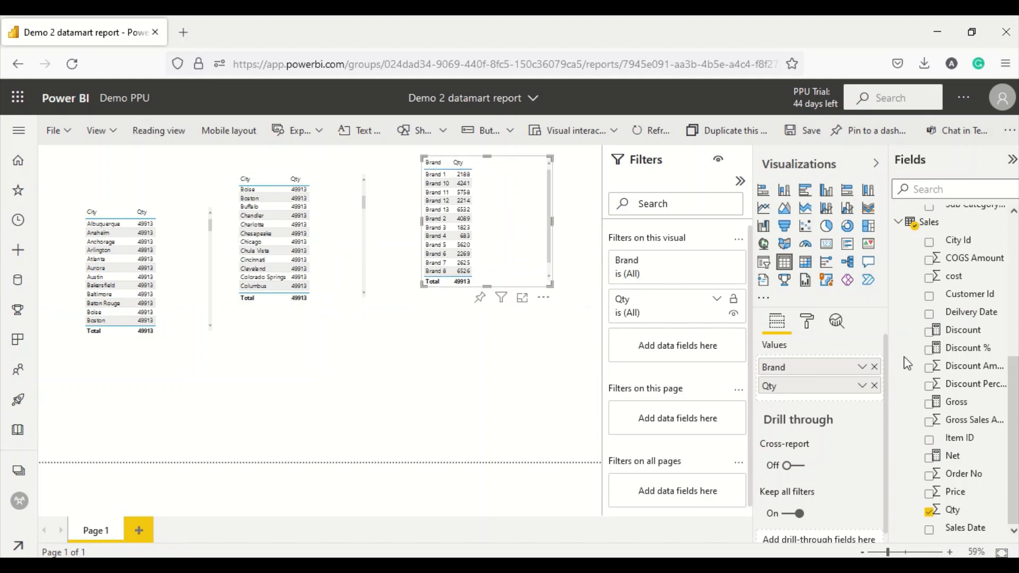
drag(957, 408, 539, 212)
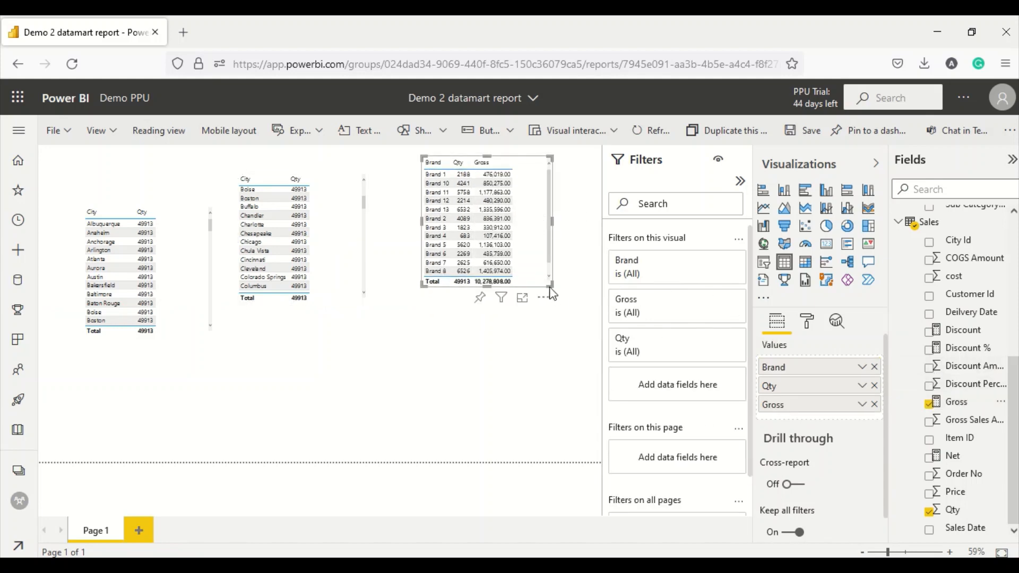
drag(550, 285, 511, 398)
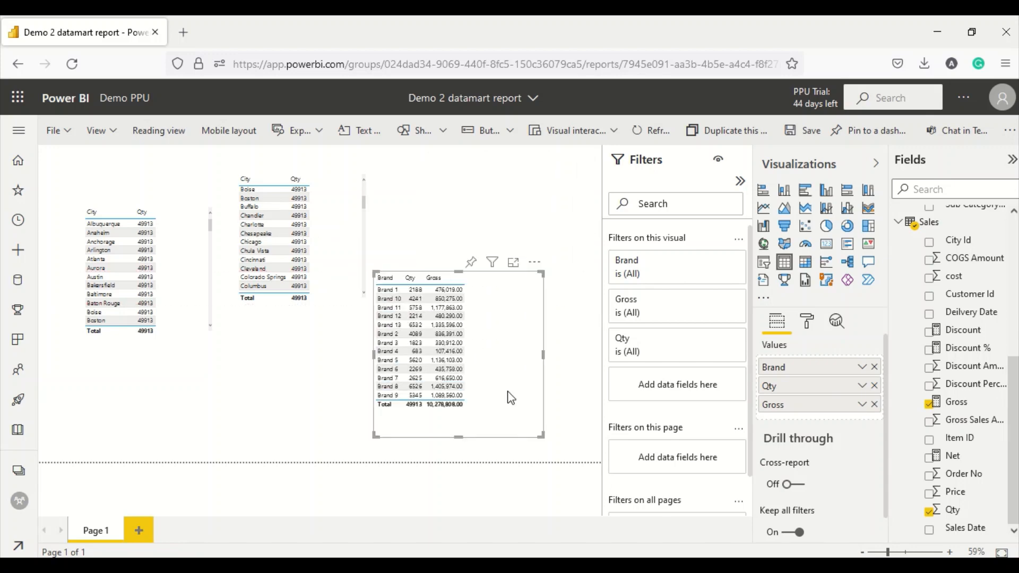
drag(541, 435, 580, 446)
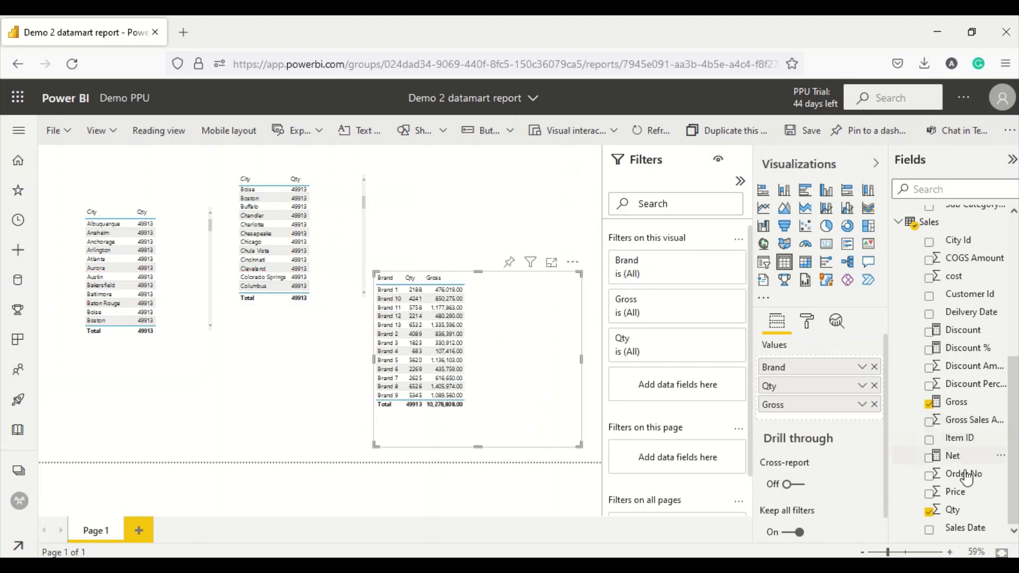
- Add Net, Discount and Discount % columns to the Brand table
drag(954, 455, 495, 336)
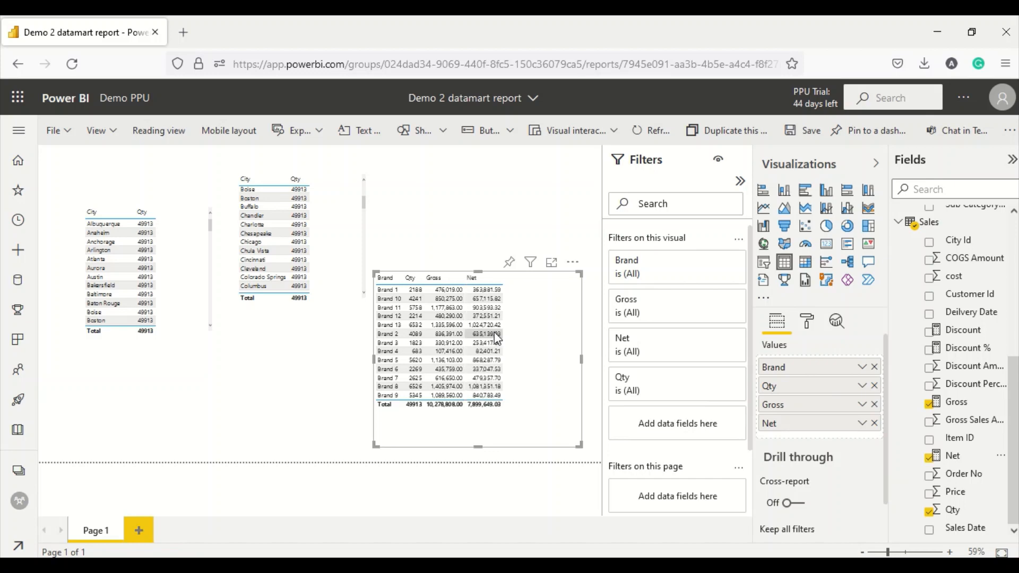
drag(963, 330, 470, 348)
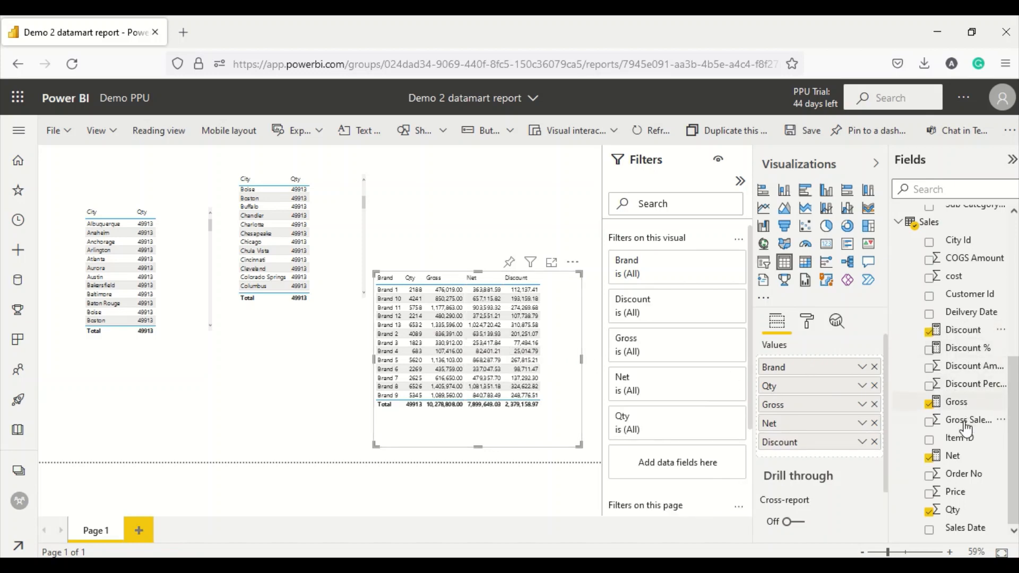
drag(964, 349, 499, 390)
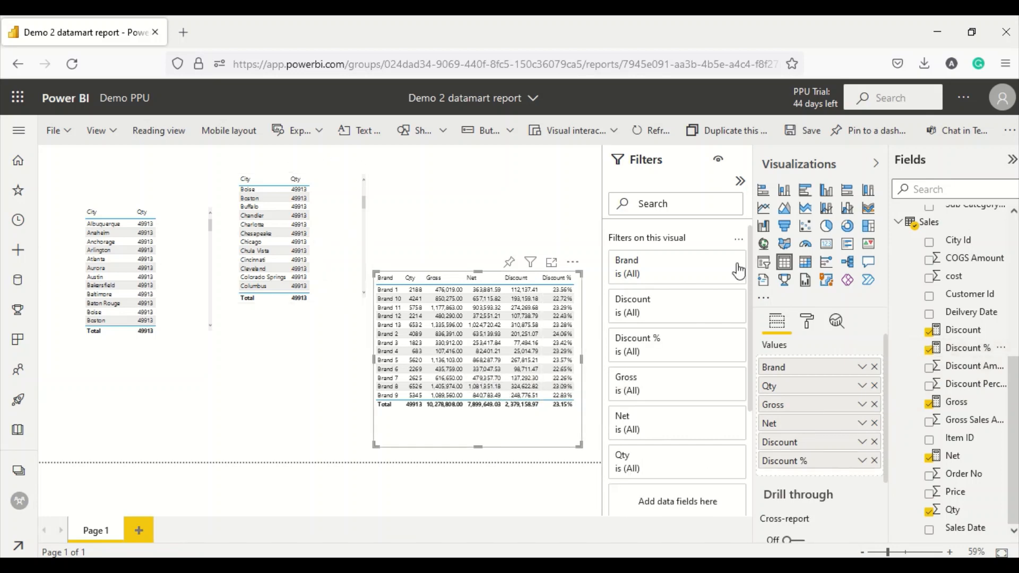
scroll(965, 300, up, 5)
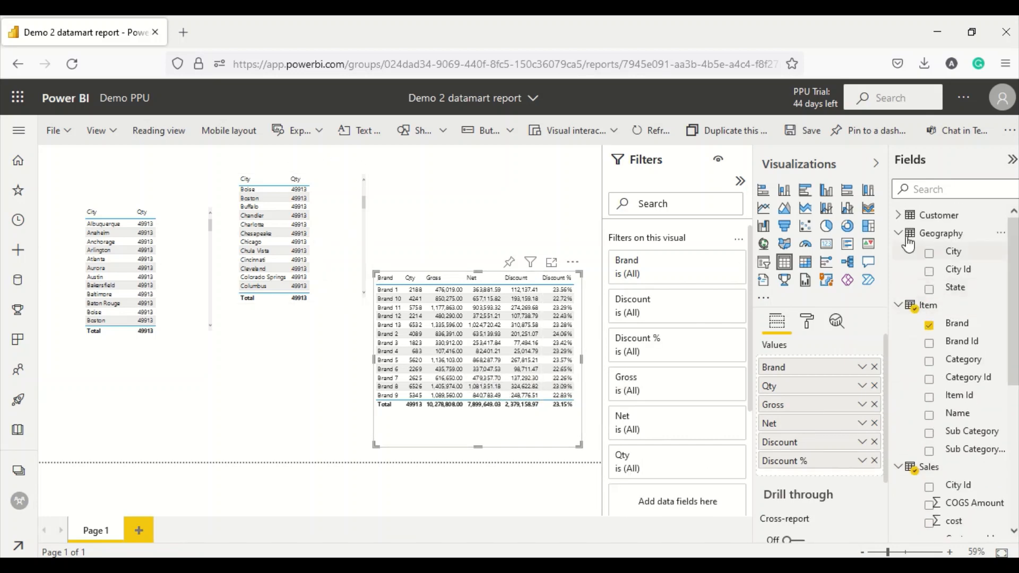
- Build a Customer Name table with Gross (total 10,278,808.00) under City/Qty, then show workspaces
click(898, 215)
drag(964, 269, 150, 397)
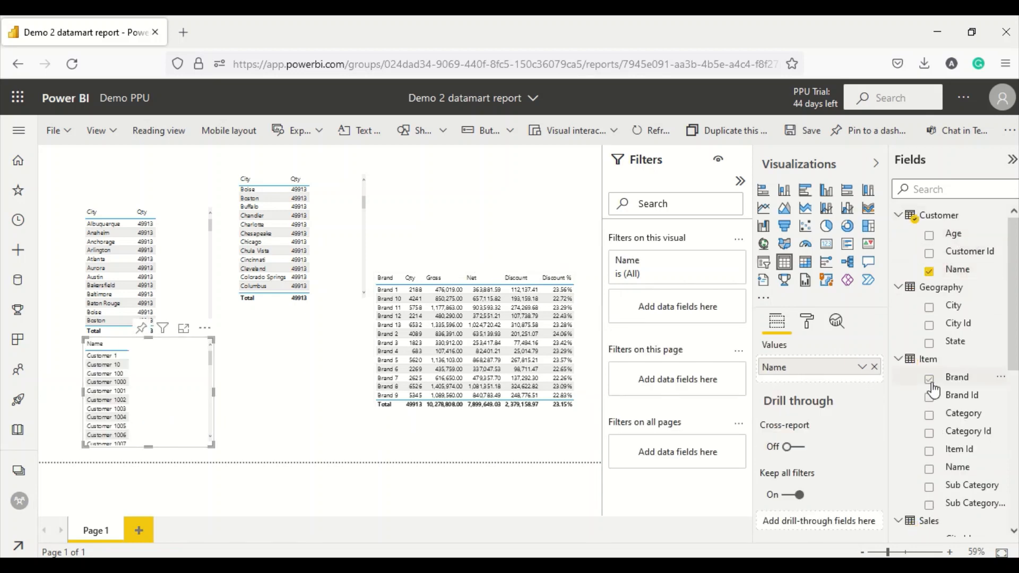
scroll(956, 414, down, 5)
drag(958, 411, 152, 400)
scroll(155, 403, down, 2)
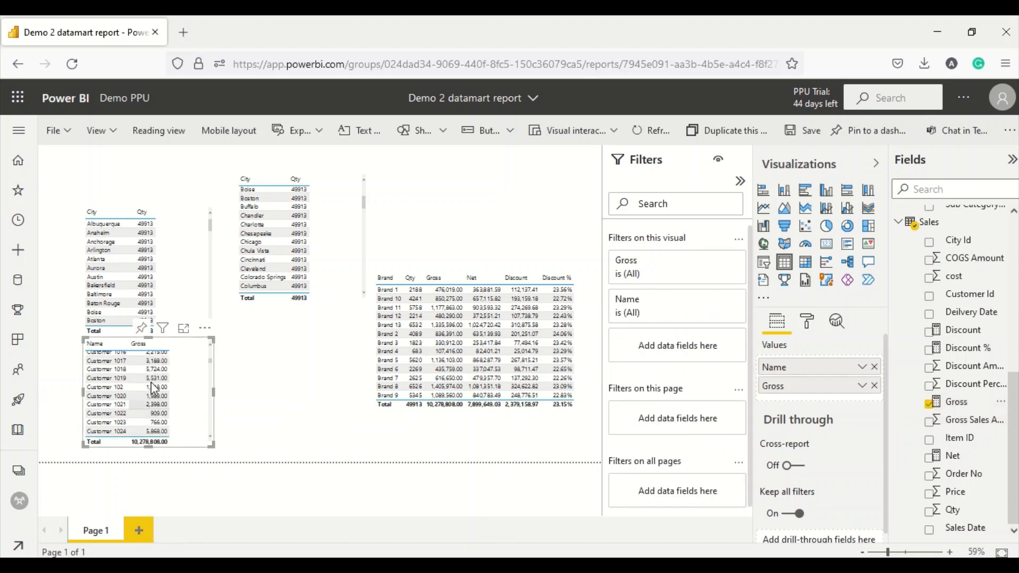
scroll(157, 414, up, 4)
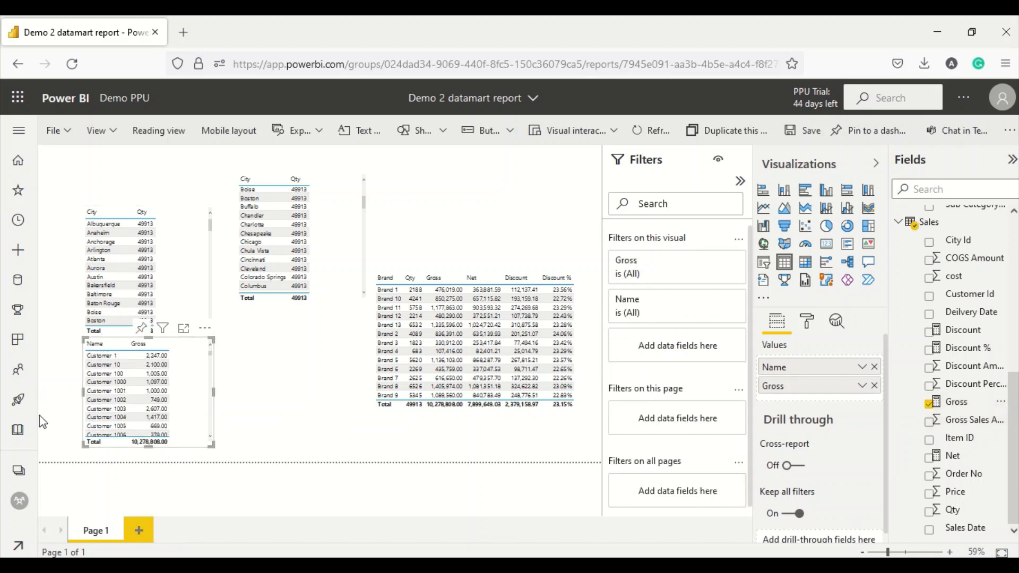
click(19, 468)
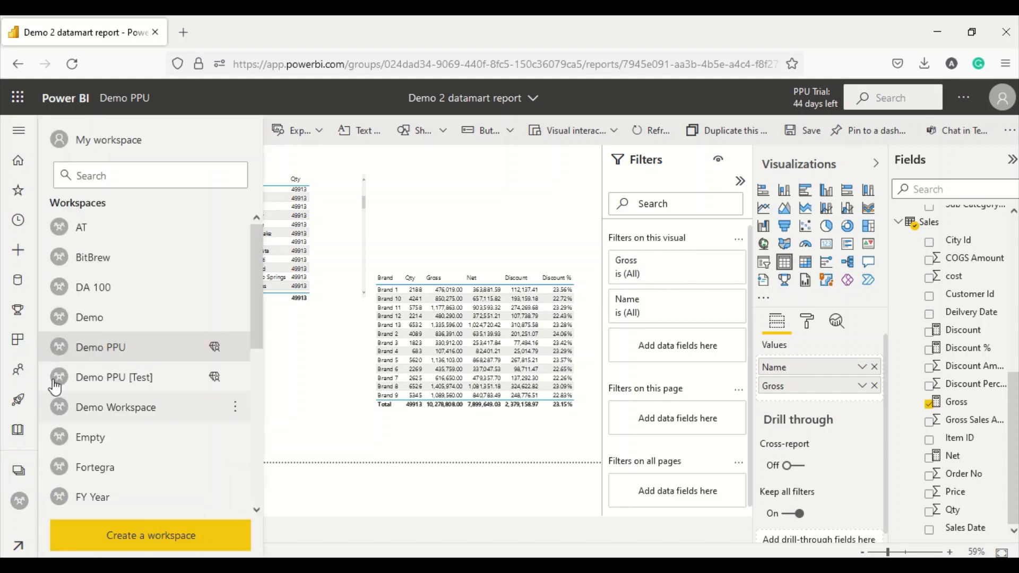
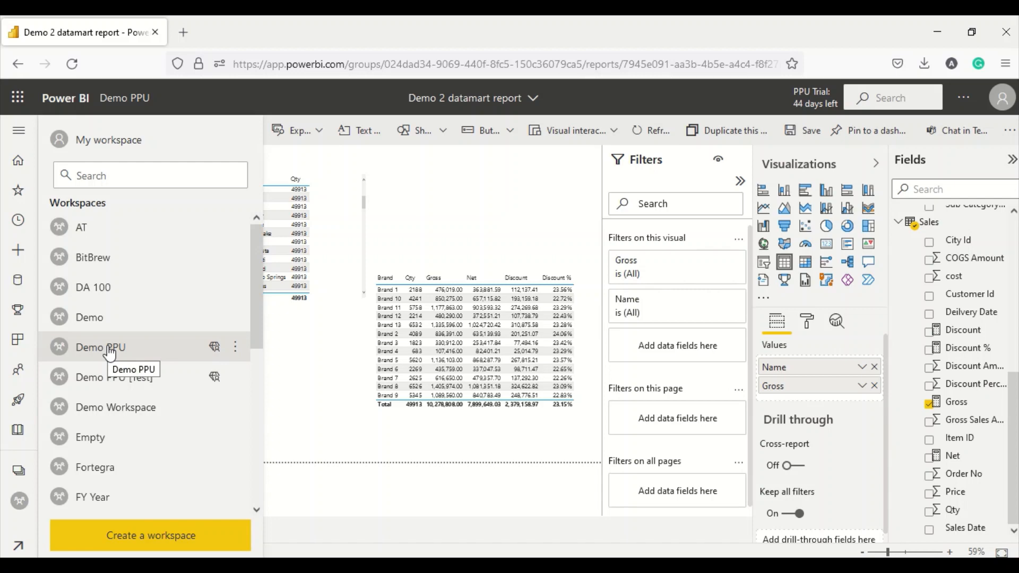
- Save the report changes, go to the Demo PPU workspace and show its Datamarts (Preview) list
click(110, 348)
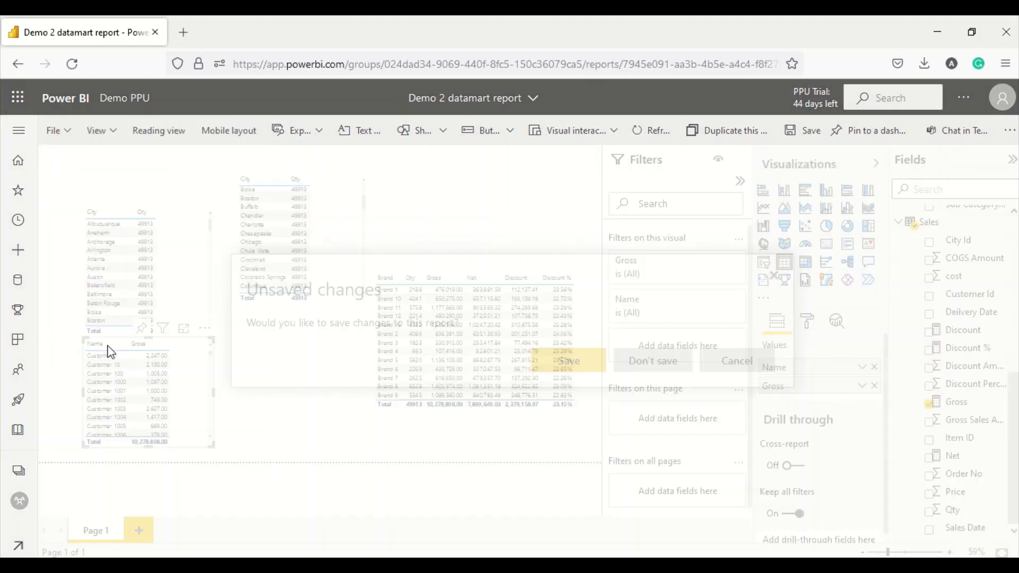
click(556, 365)
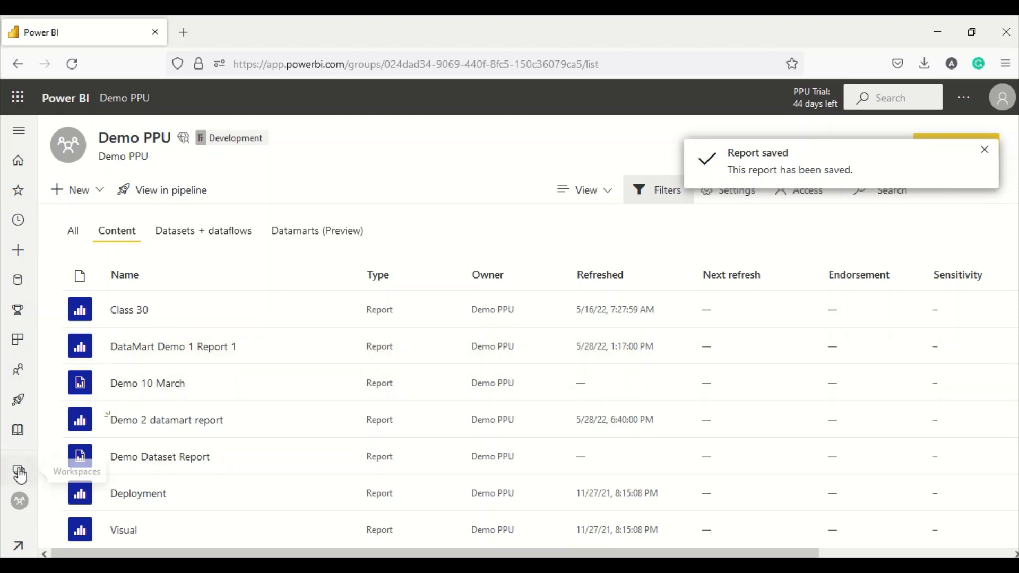
click(302, 234)
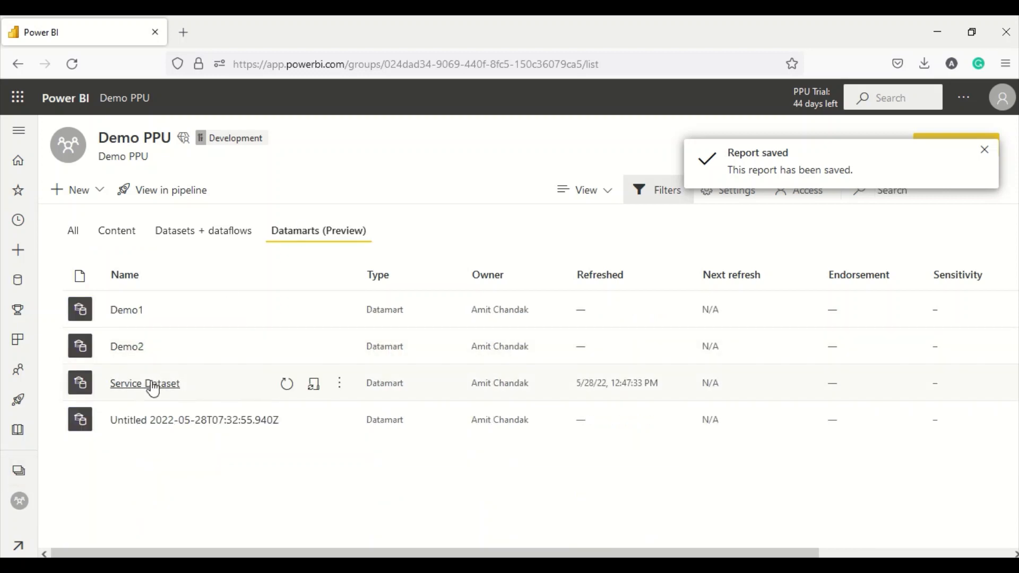
- Open the Demo2 datamart and expand the Sales table's columns
click(127, 347)
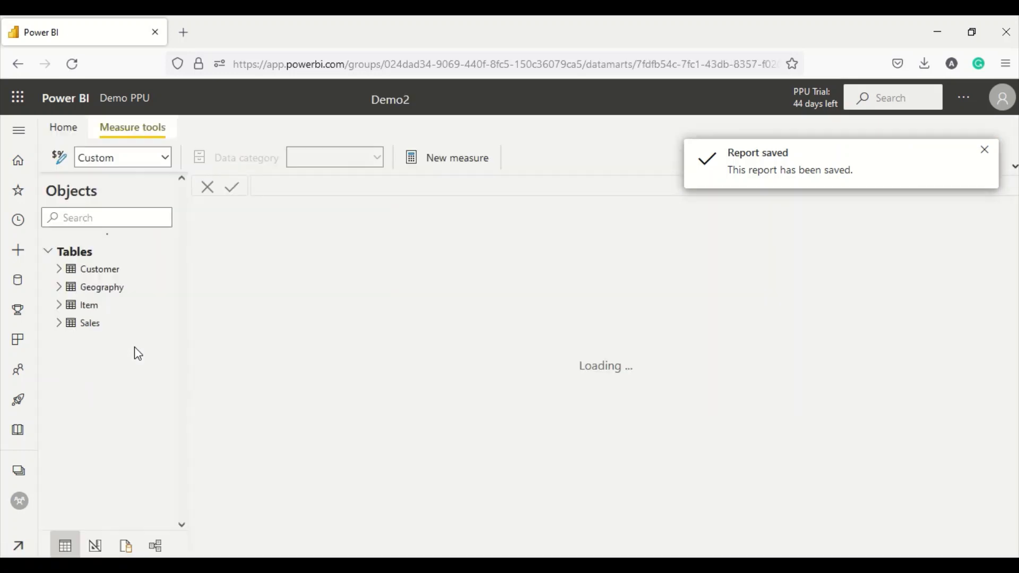
click(60, 323)
scroll(114, 419, down, 3)
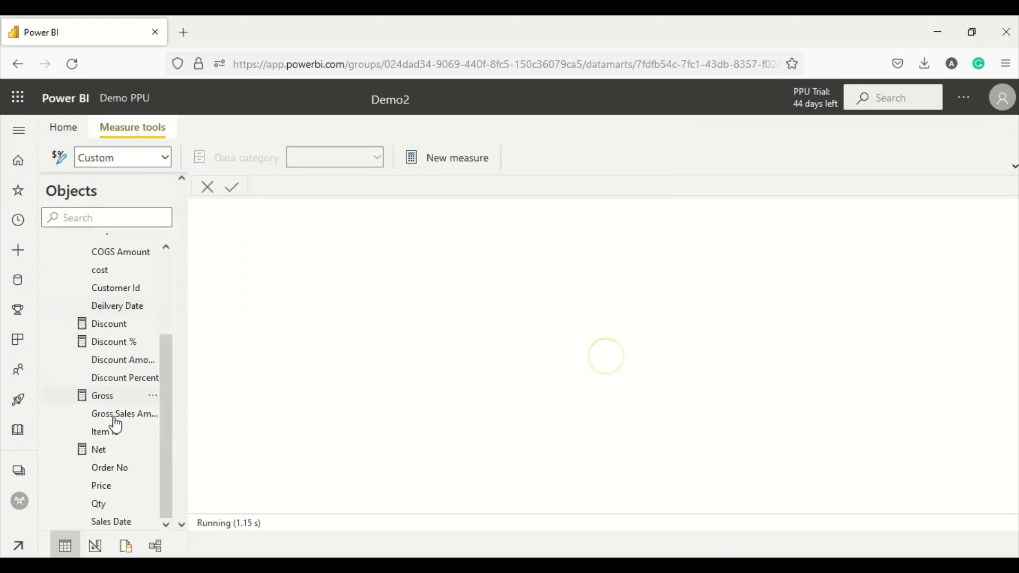
- In the model diagram, move Sales right, Customer up, and Geography below Sales
click(155, 545)
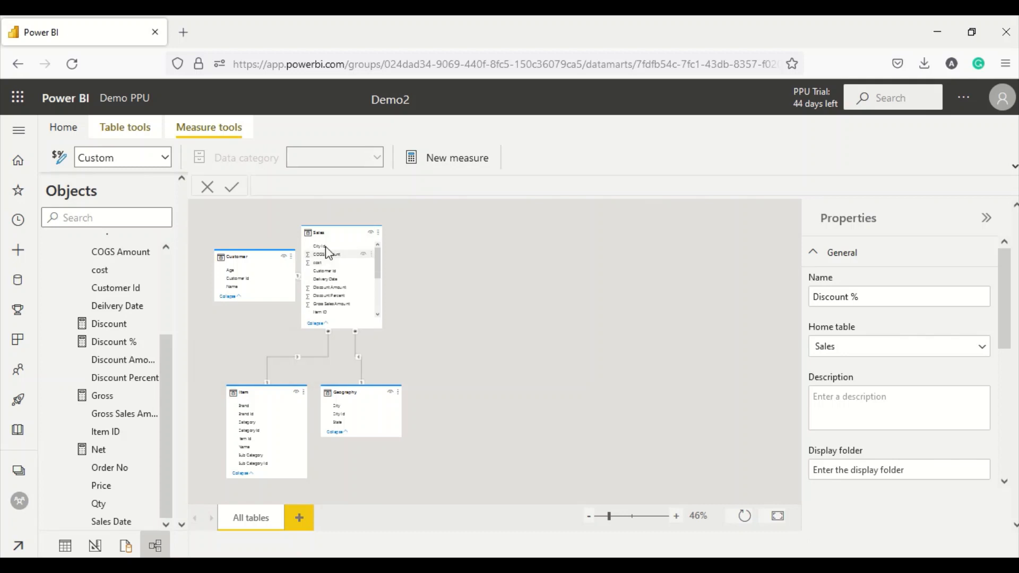
drag(324, 235, 482, 250)
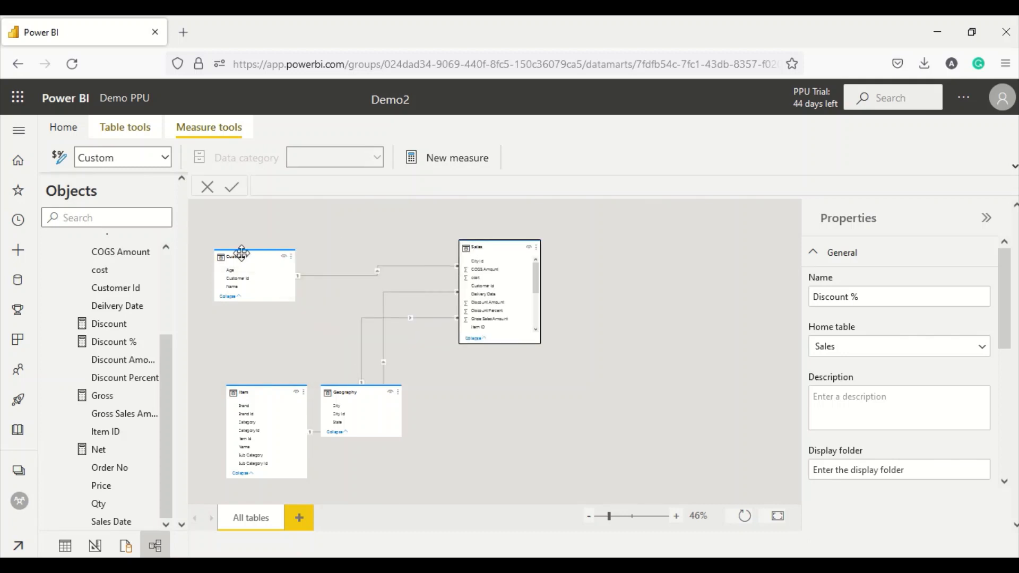
drag(238, 254, 236, 232)
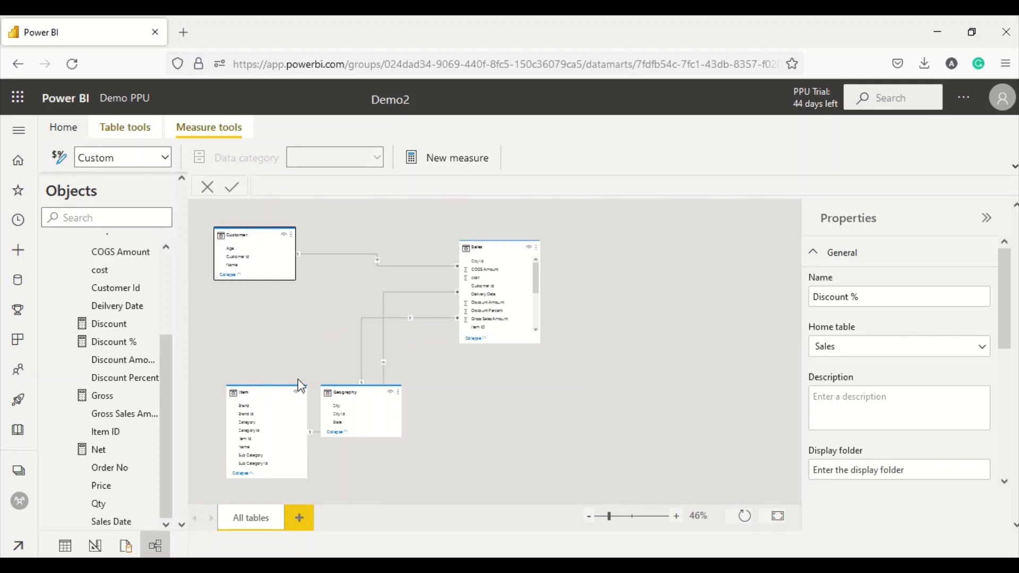
drag(351, 395, 544, 411)
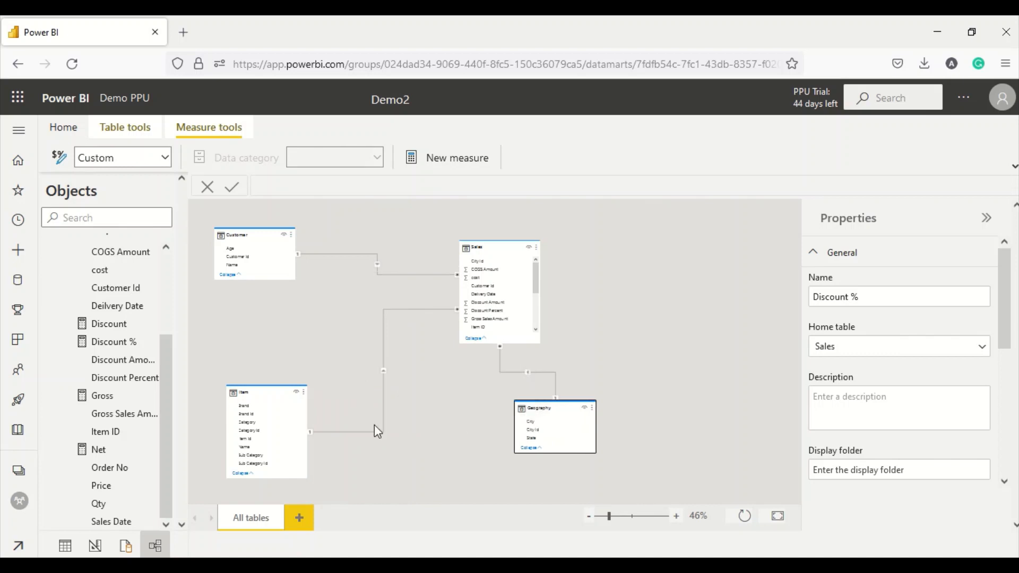
- Delete the existing Sales–Geography relationship
right_click(513, 373)
click(522, 382)
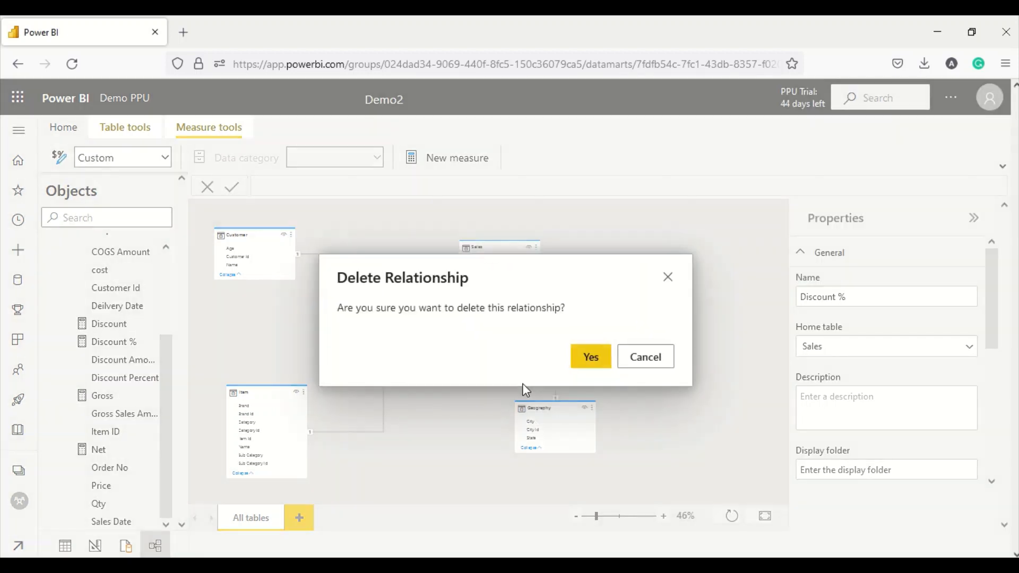
click(591, 365)
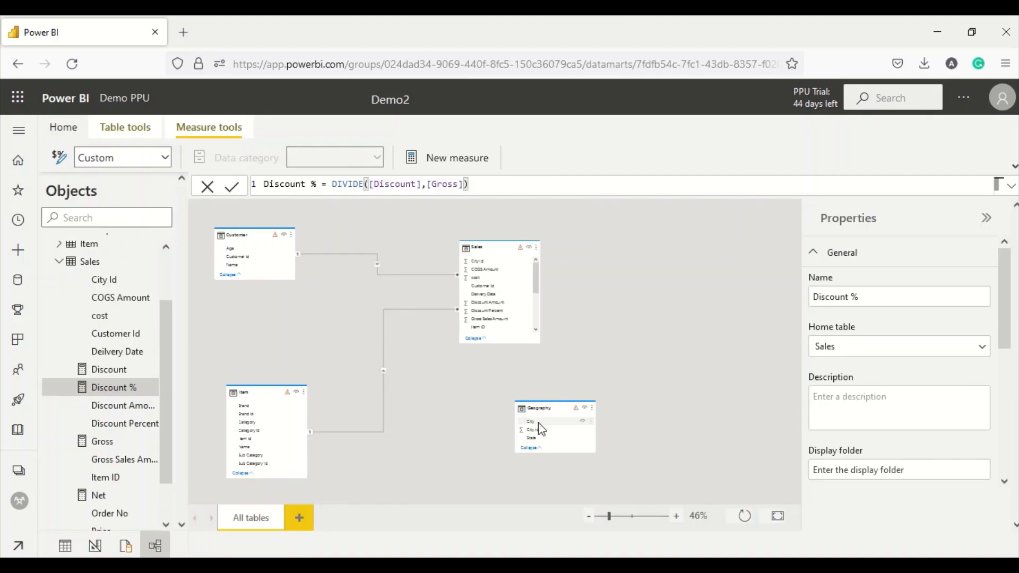
- Zoom the diagram to 59% and link Geography's City Id to Sales' City Id
drag(540, 433, 529, 415)
drag(608, 517, 614, 518)
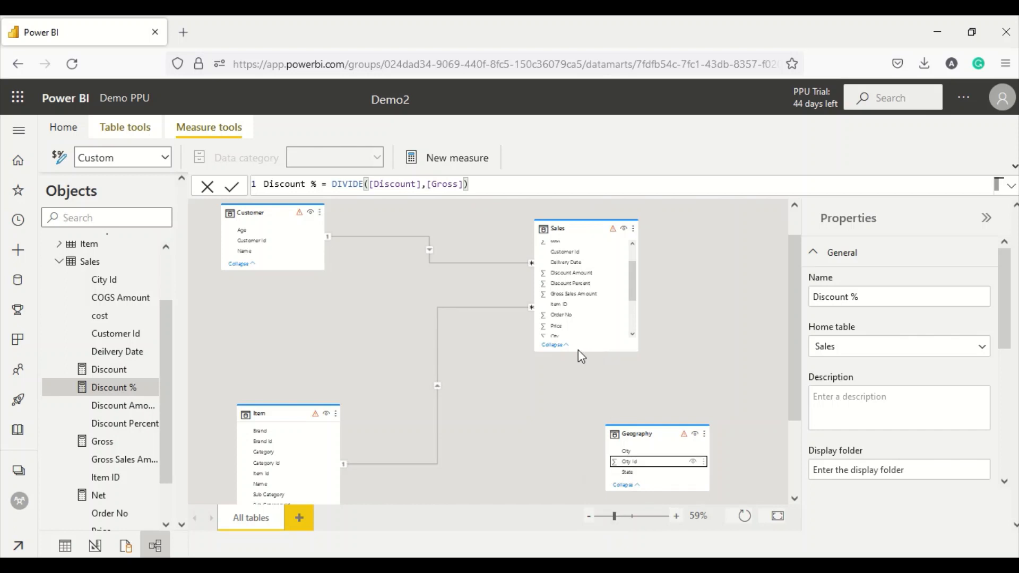
scroll(600, 303, down, 2)
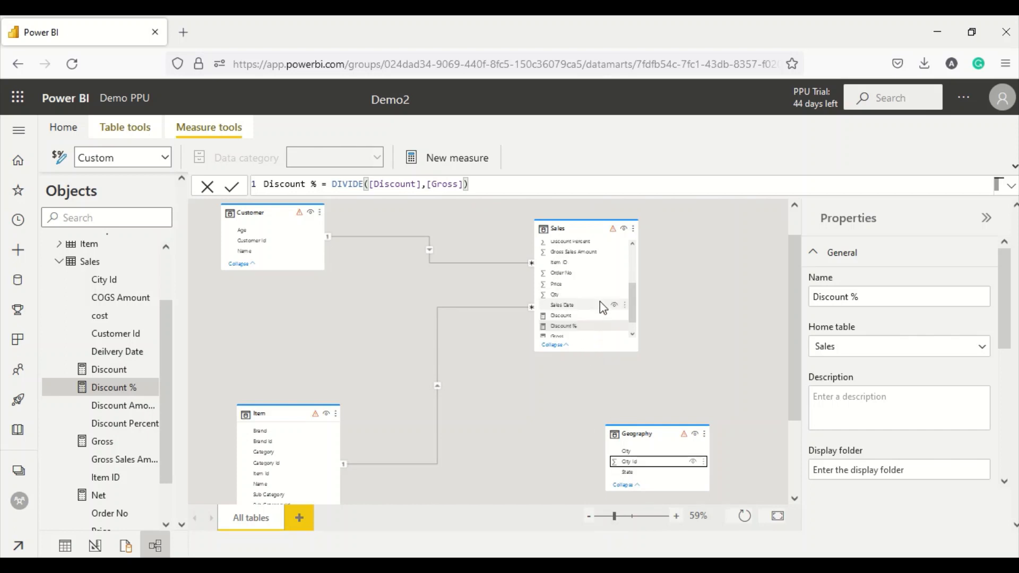
scroll(600, 299, up, 3)
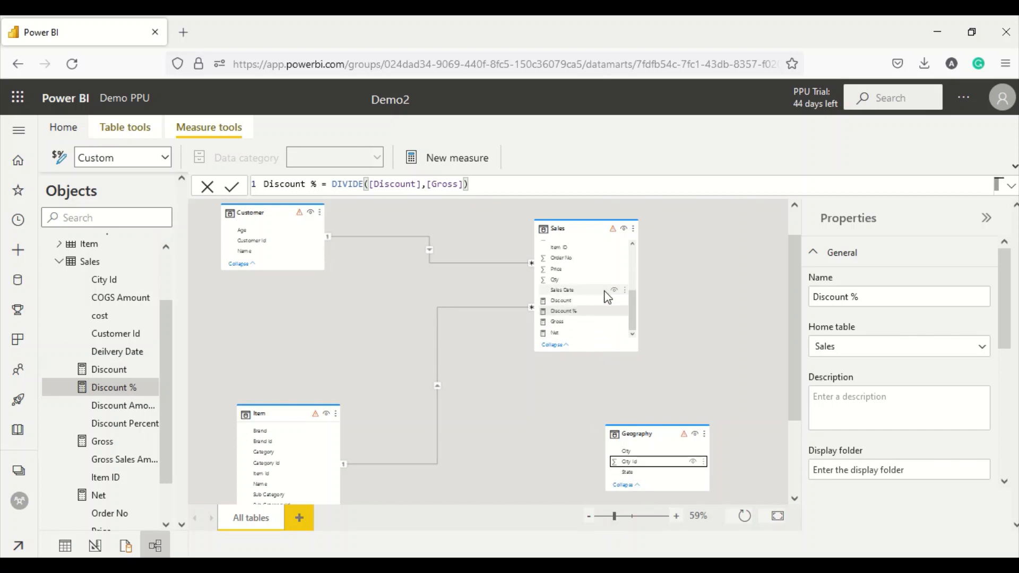
scroll(596, 288, up, 1)
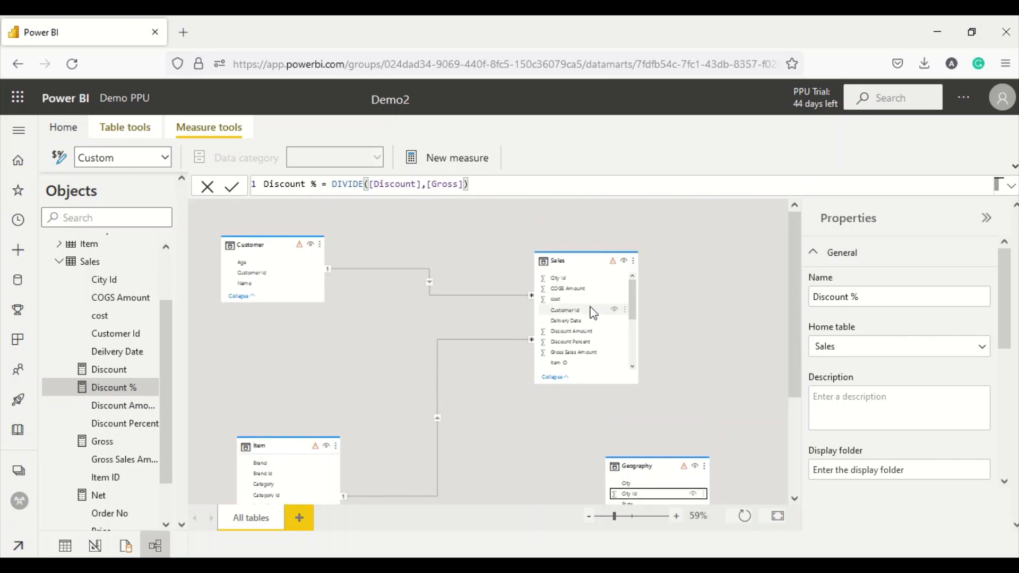
drag(634, 494, 584, 278)
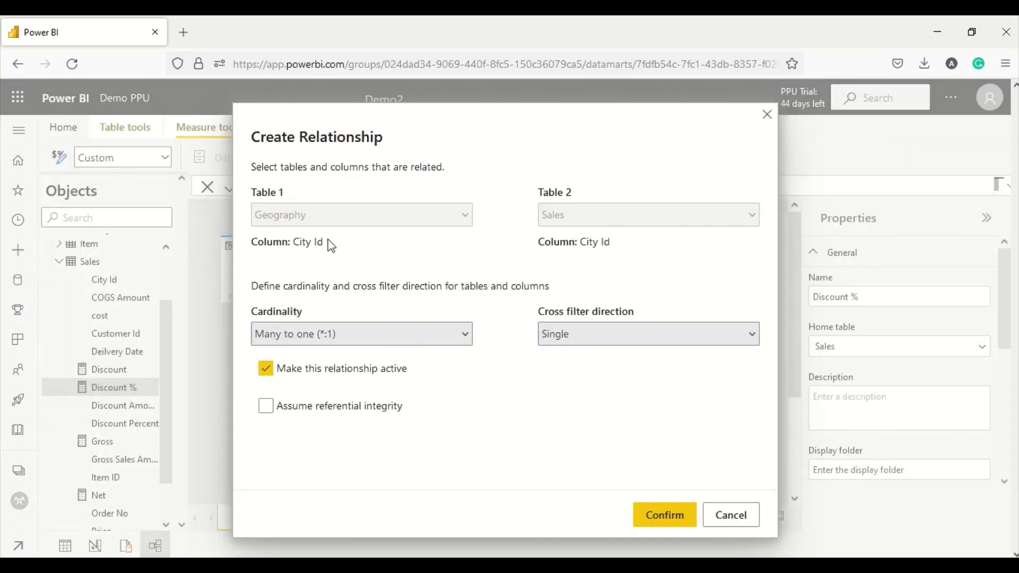
- Create the Geography–Sales City Id relationship as One to many (1:*), then collapse Sales
click(320, 337)
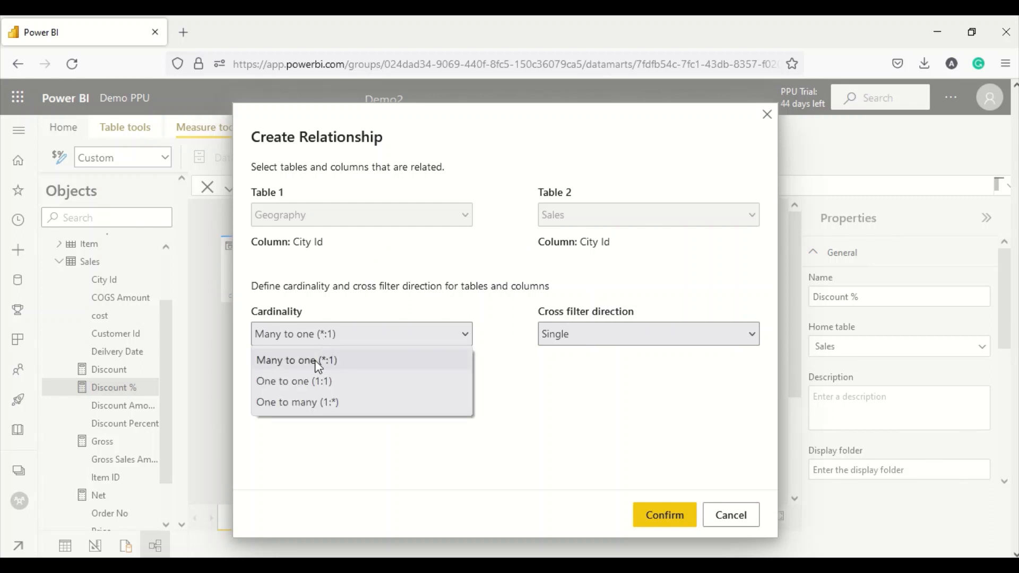
click(309, 381)
click(303, 340)
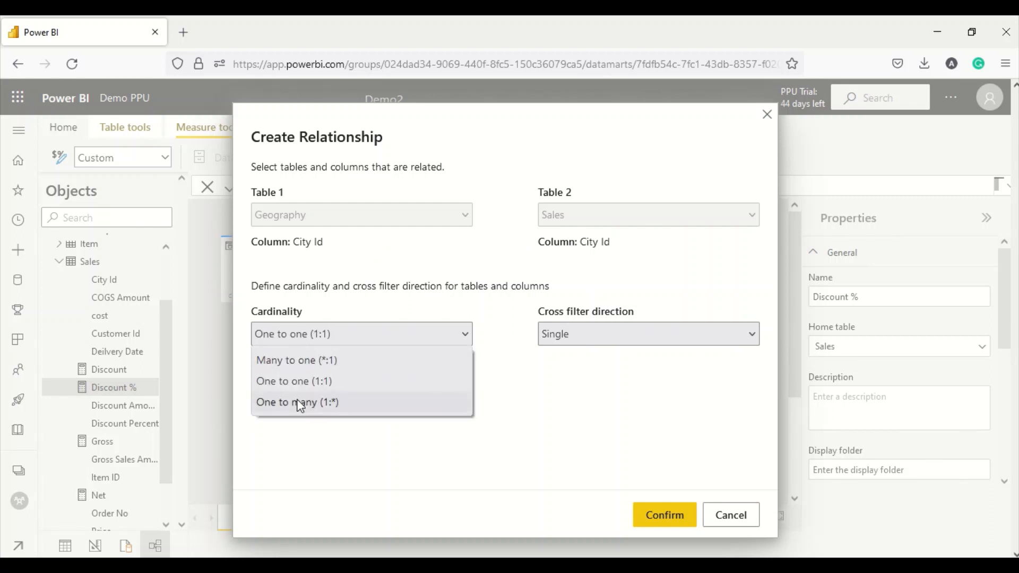
click(300, 403)
click(648, 515)
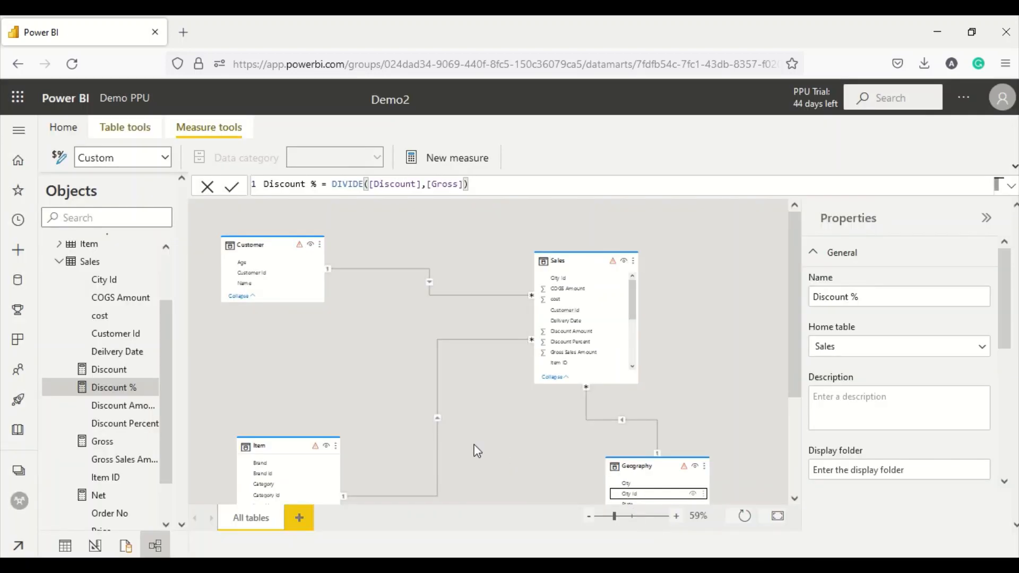
click(59, 264)
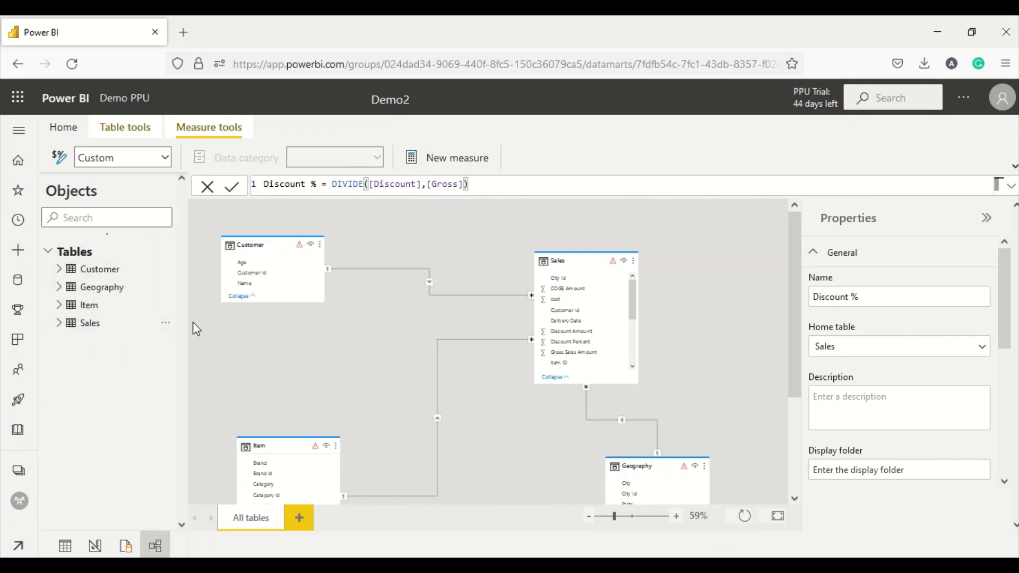
- In Notepad++, select the 2018–2021 date-table M query to copy it
key(alt+Tab)
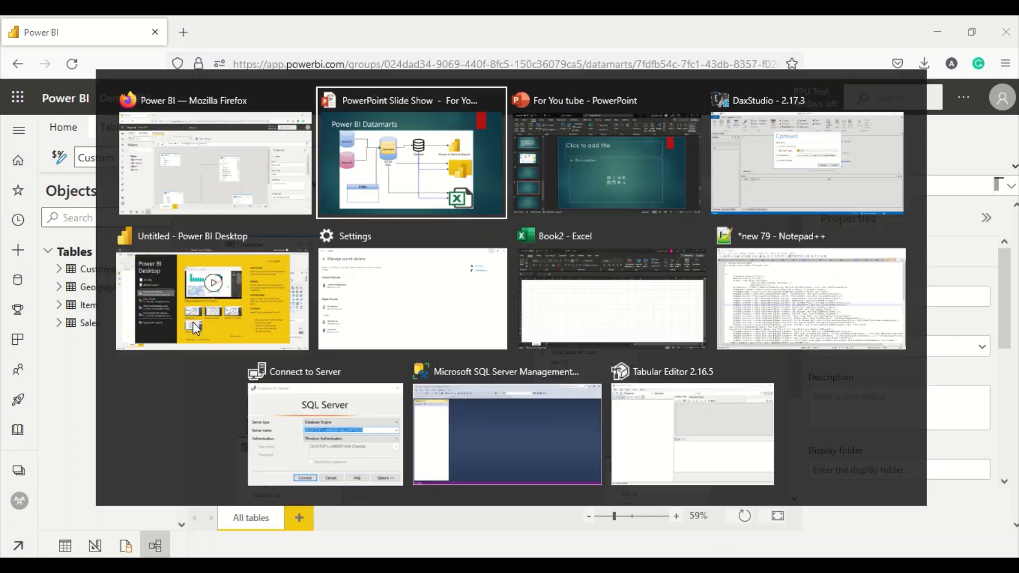
key(alt+Tab)
key(alt+Tab)
key(alt+Tab)
key(alt+Tab)
key(alt+Tab)
key(alt+Tab)
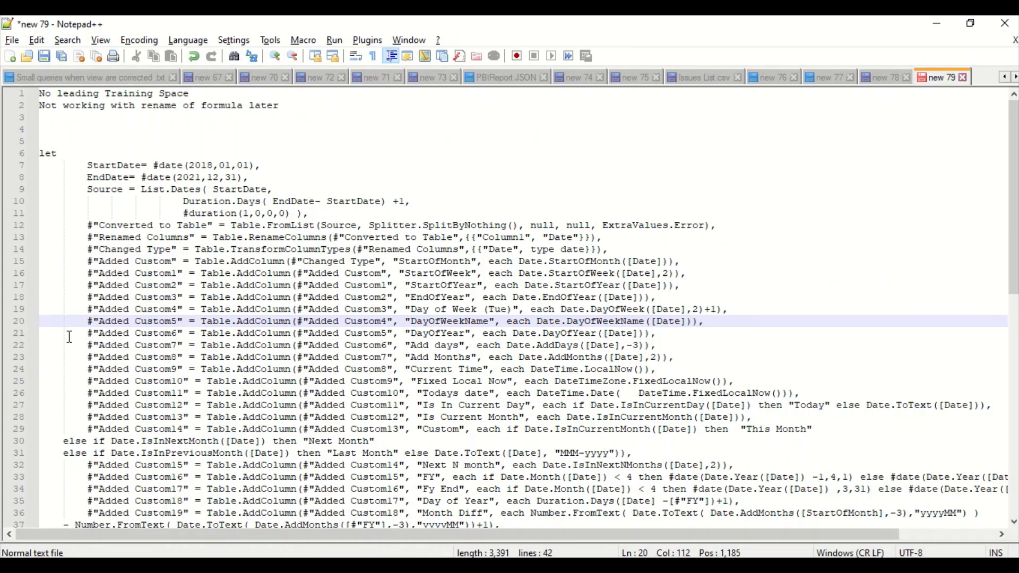
scroll(254, 353, down, 3)
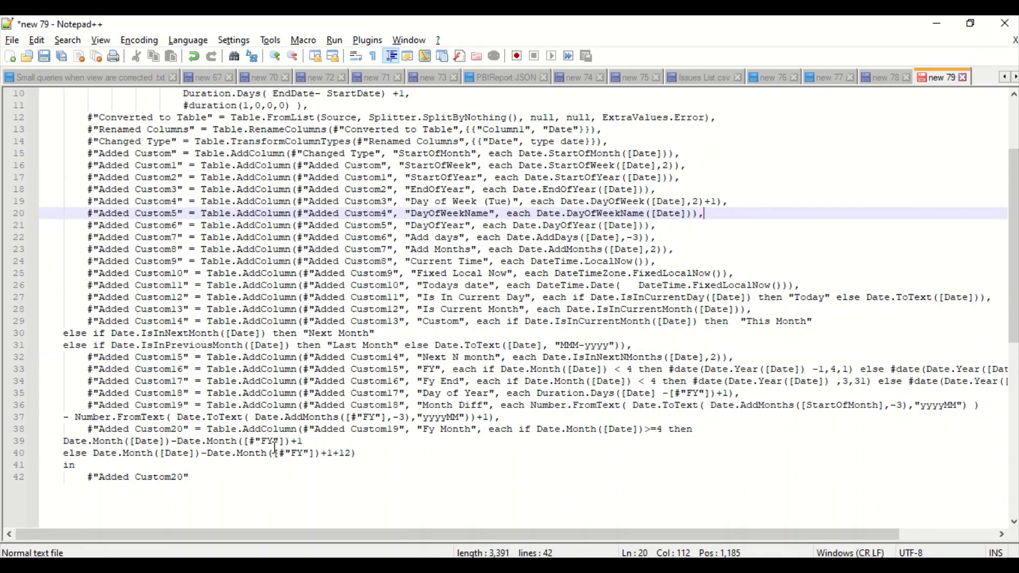
drag(204, 477, 25, 157)
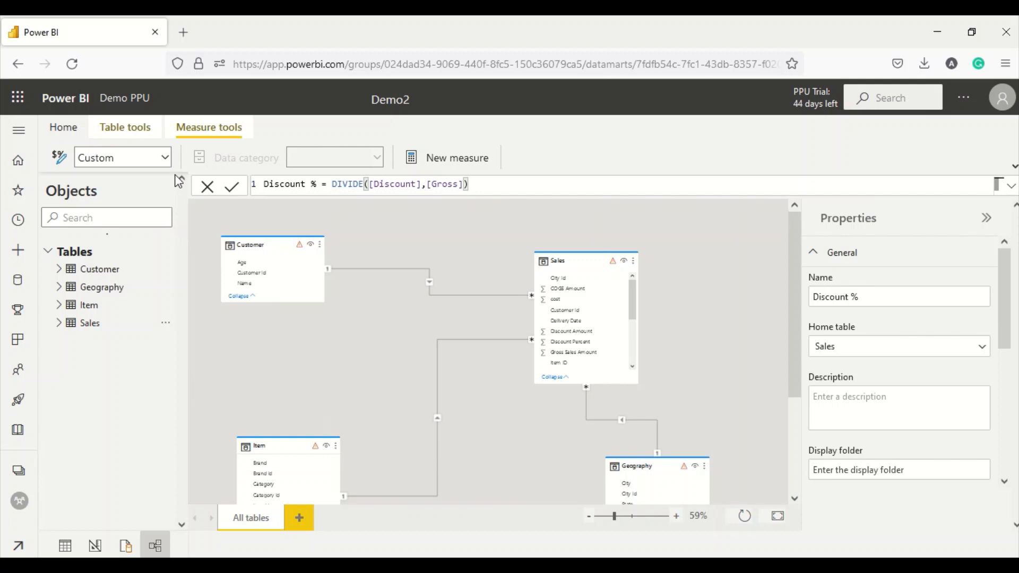
- Create a blank query, replace its default text with the pasted date-table M code, and continue
click(62, 128)
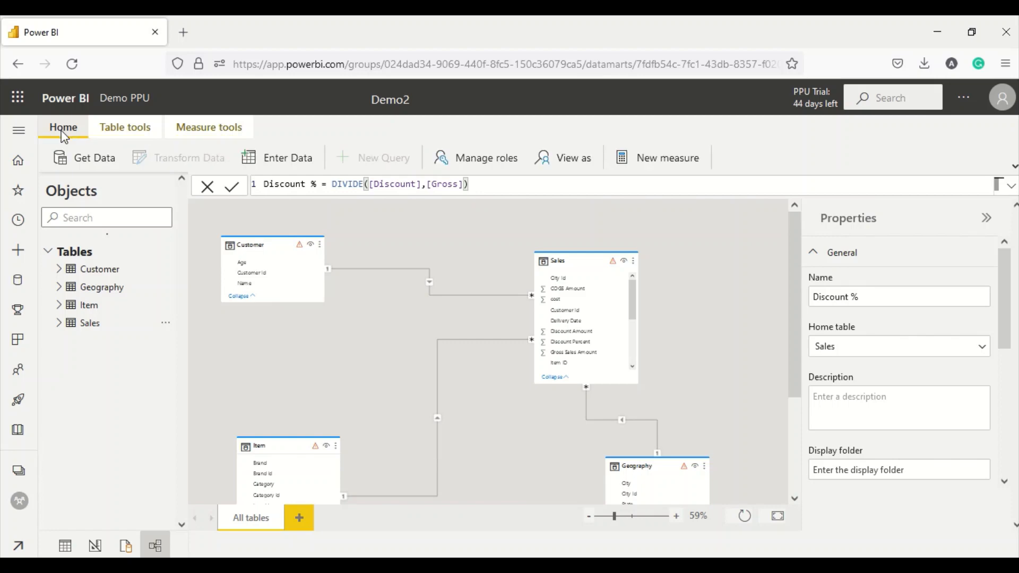
click(85, 165)
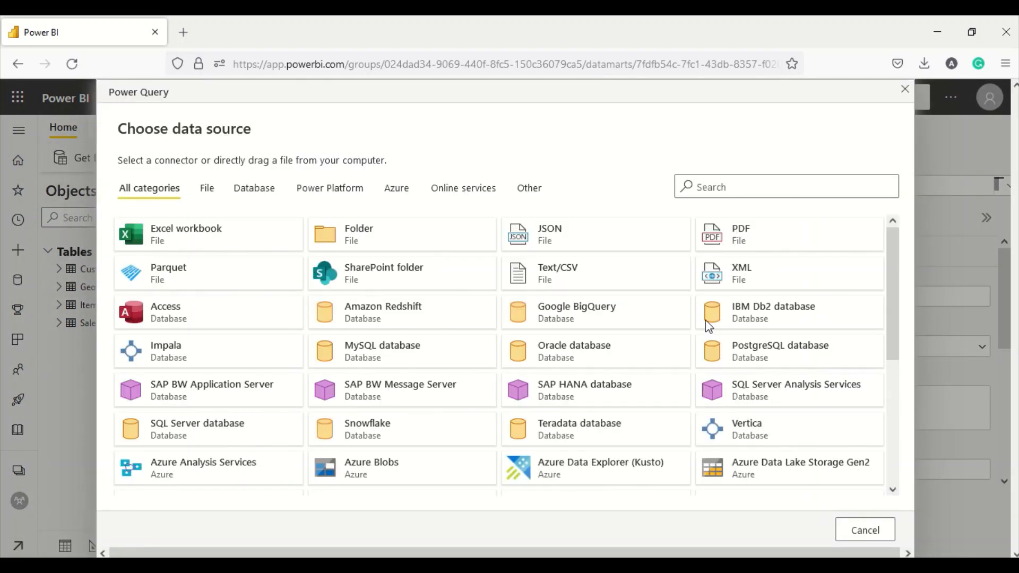
scroll(768, 369, down, 2)
scroll(767, 369, down, 3)
click(784, 479)
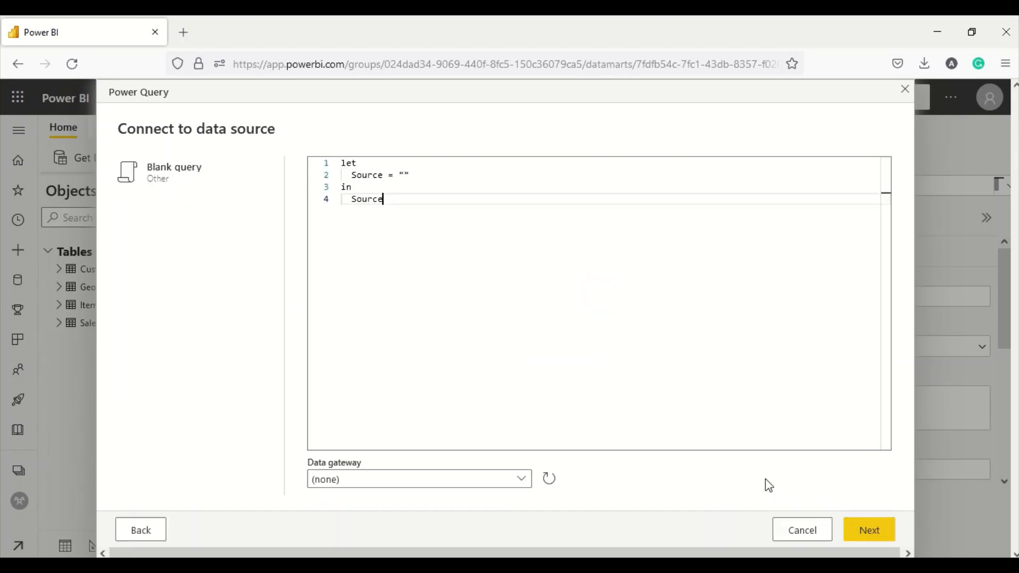
drag(427, 206, 309, 158)
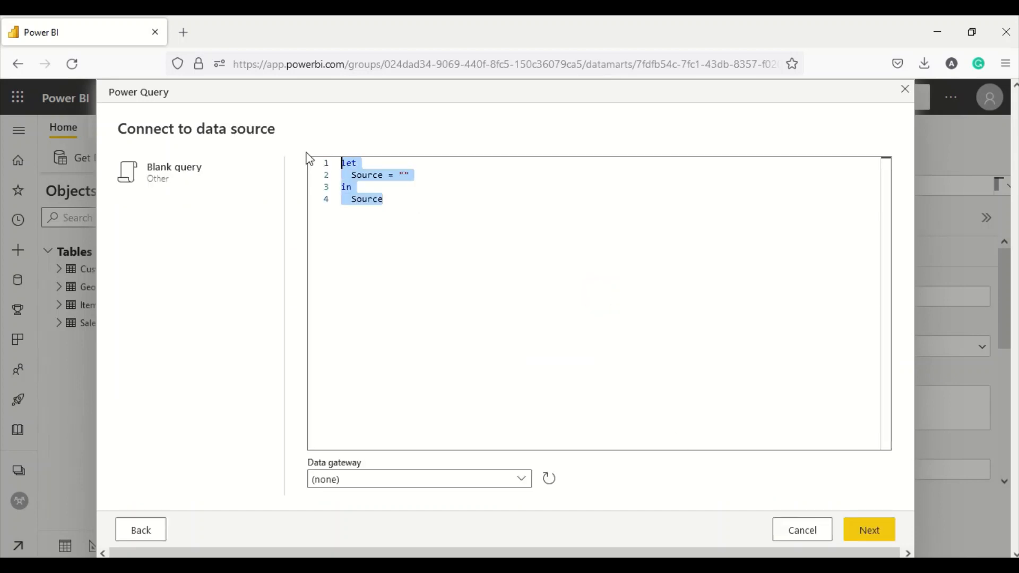
key(ctrl+v)
scroll(523, 274, up, 5)
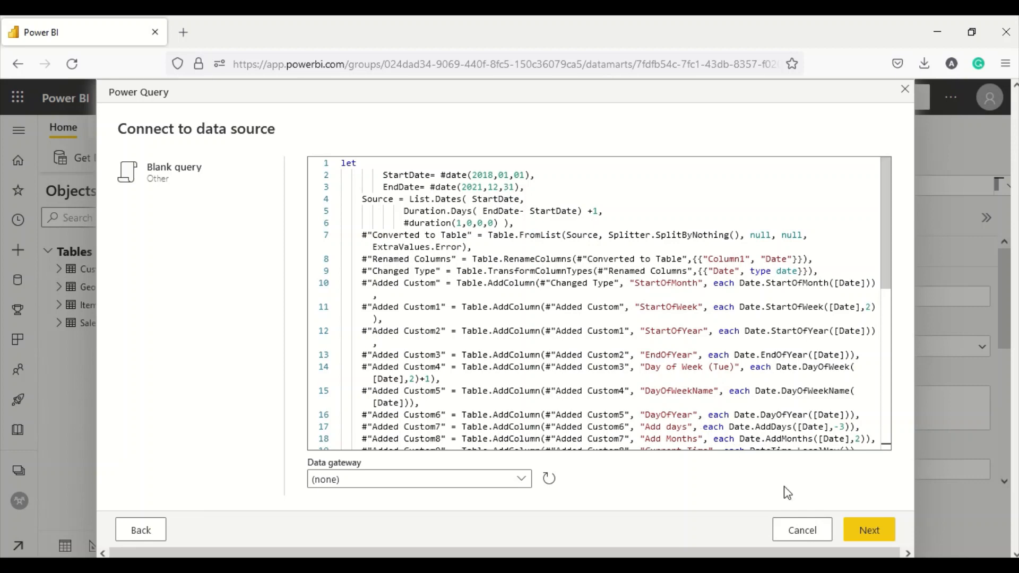
click(860, 528)
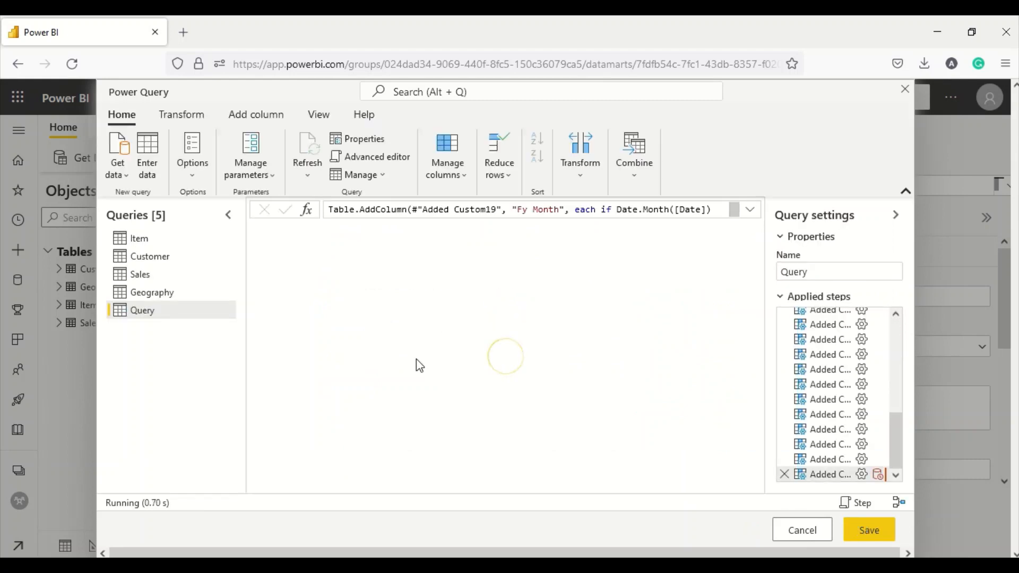
- Rename the new query from 'Query' to 'Date' in the Queries pane
double_click(157, 311)
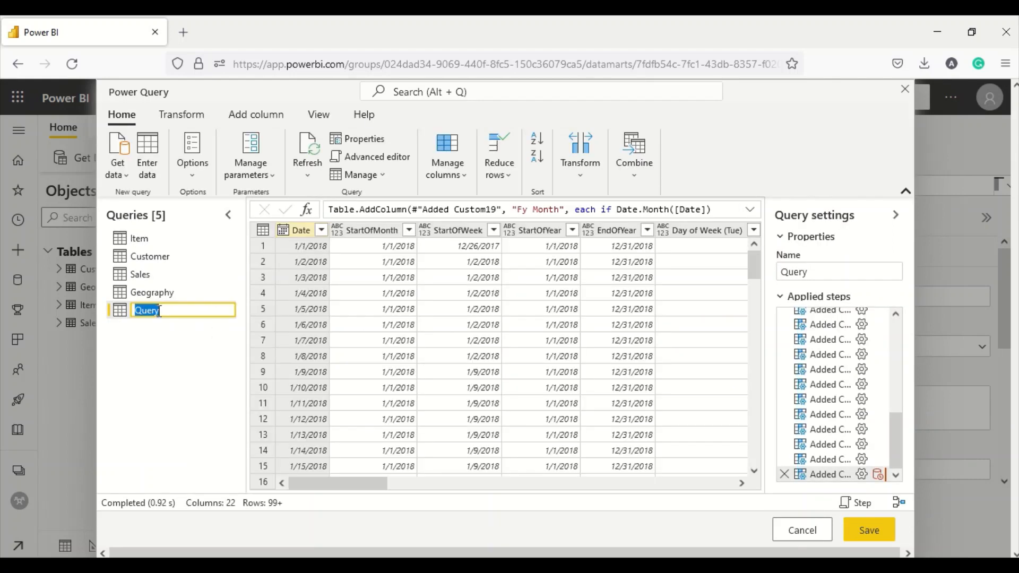
text(Date)
key(Return)
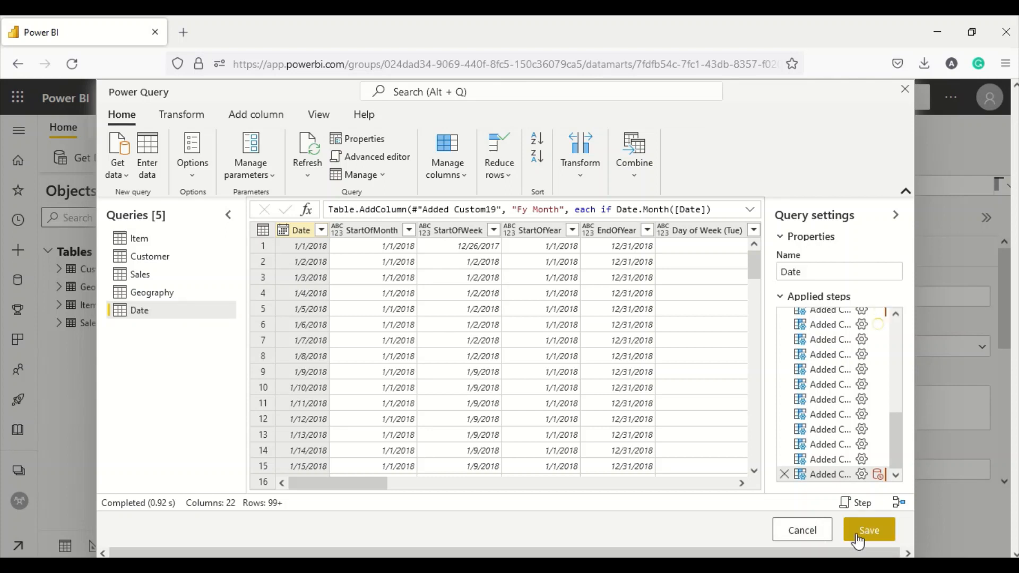
scroll(848, 396, up, 10)
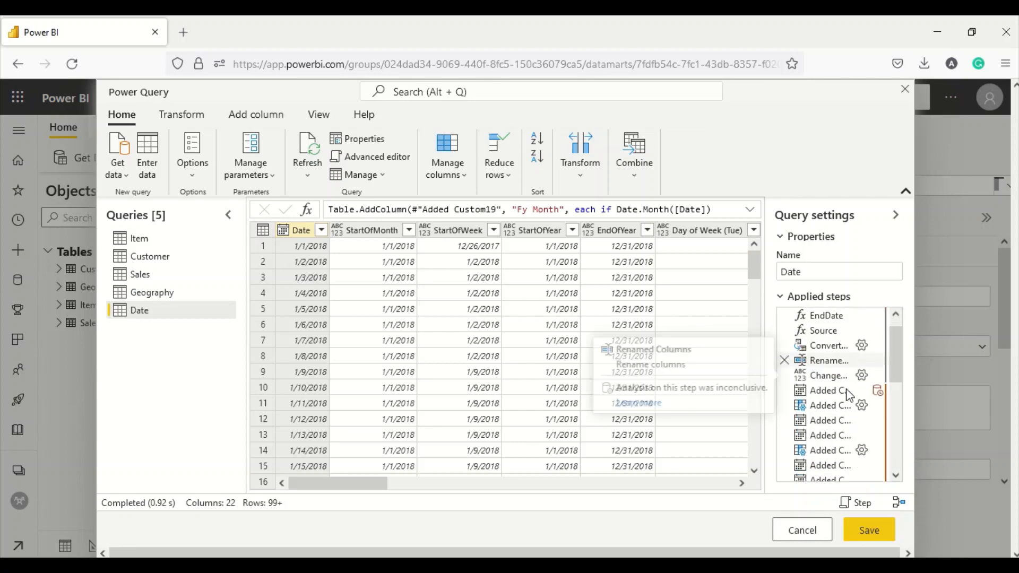
scroll(848, 396, down, 10)
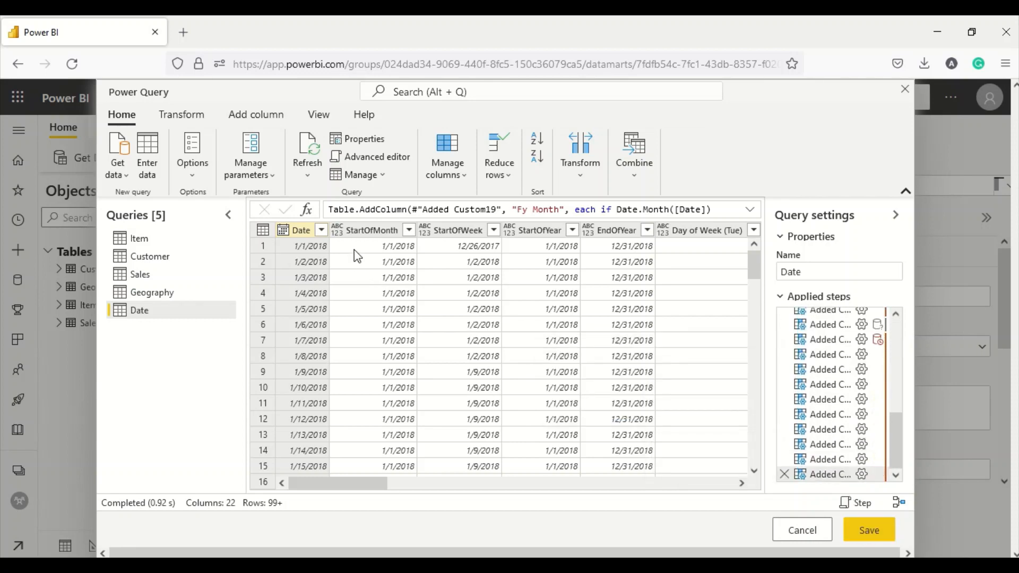
- Set StartOfMonth, StartOfWeek, StartOfYear and EndOfYear to the Date type
click(340, 229)
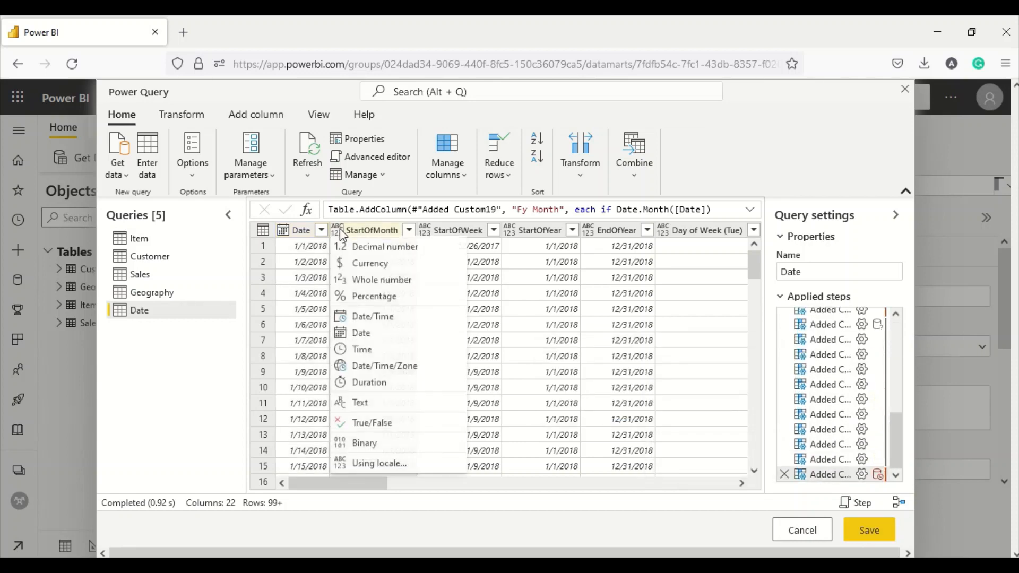
click(362, 333)
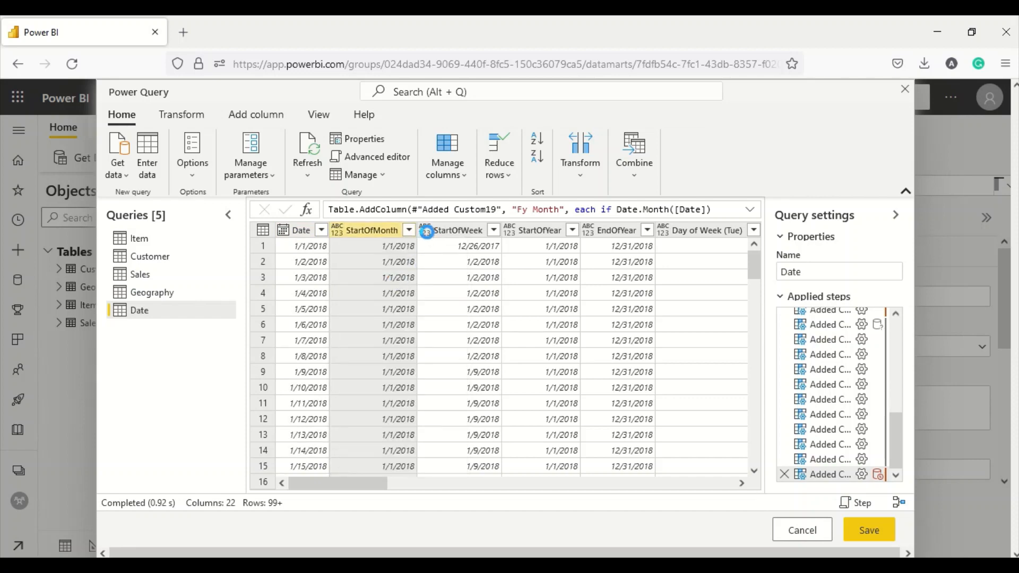
click(426, 232)
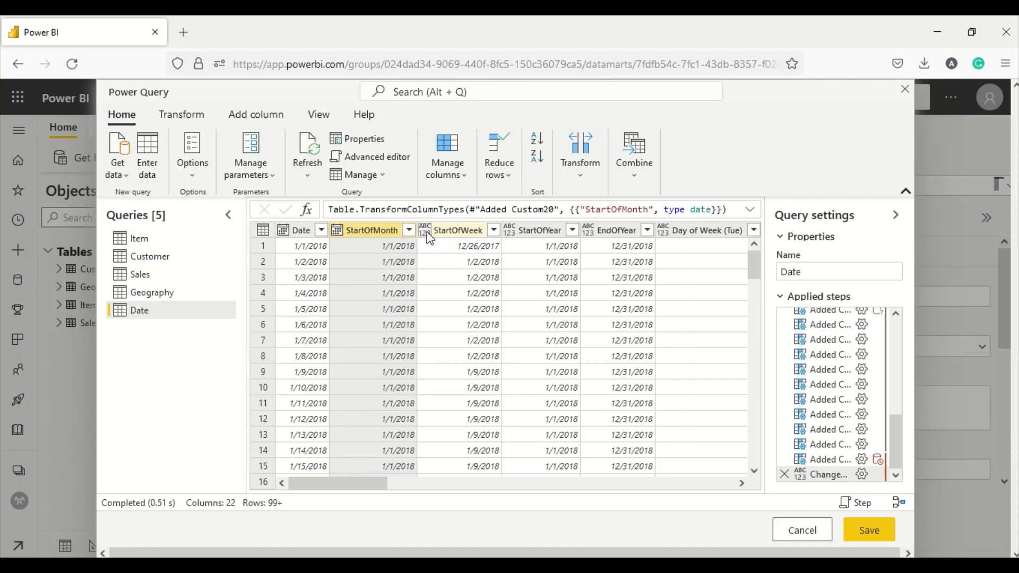
click(449, 333)
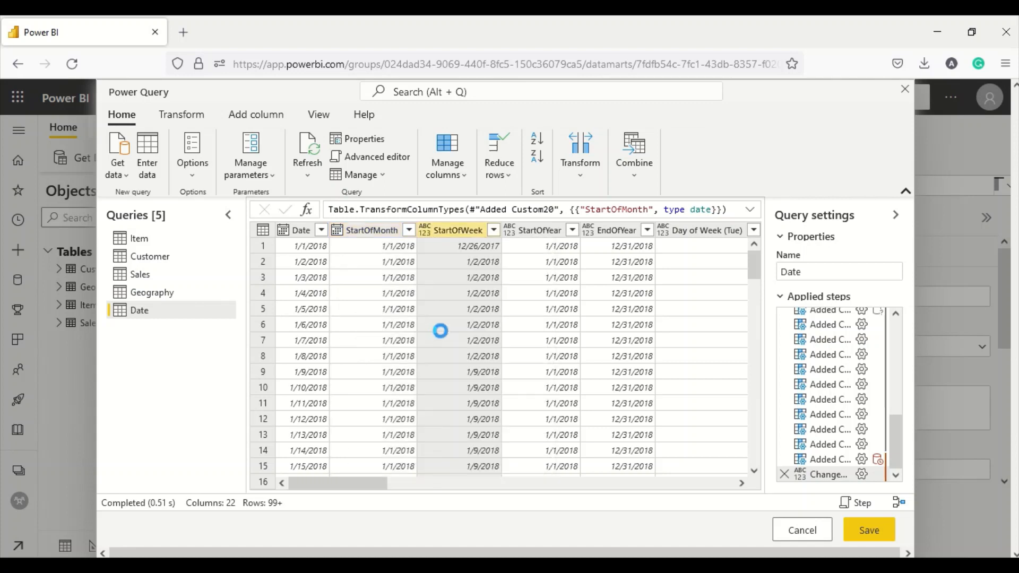
click(510, 231)
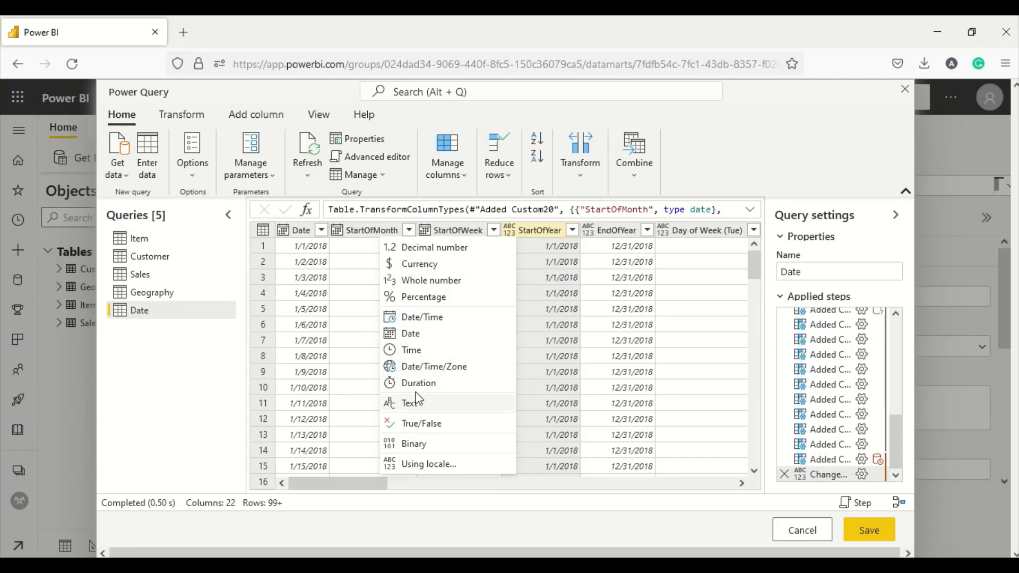
click(422, 337)
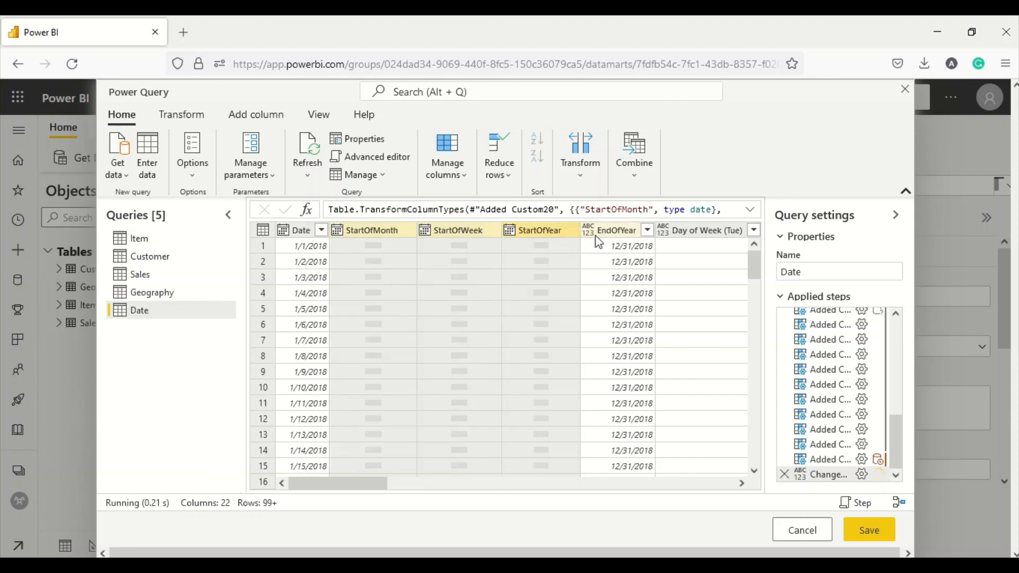
click(589, 230)
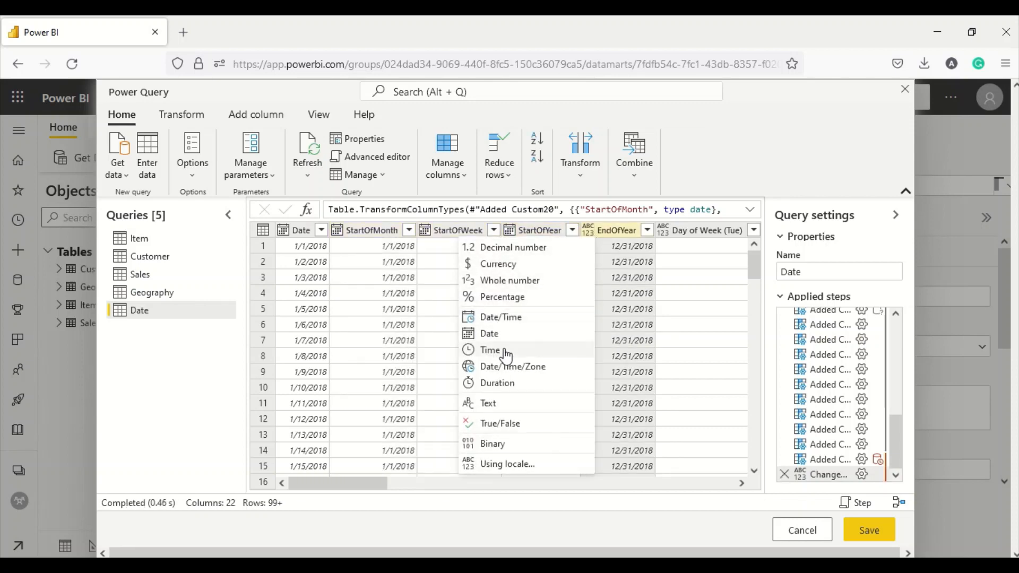
click(497, 333)
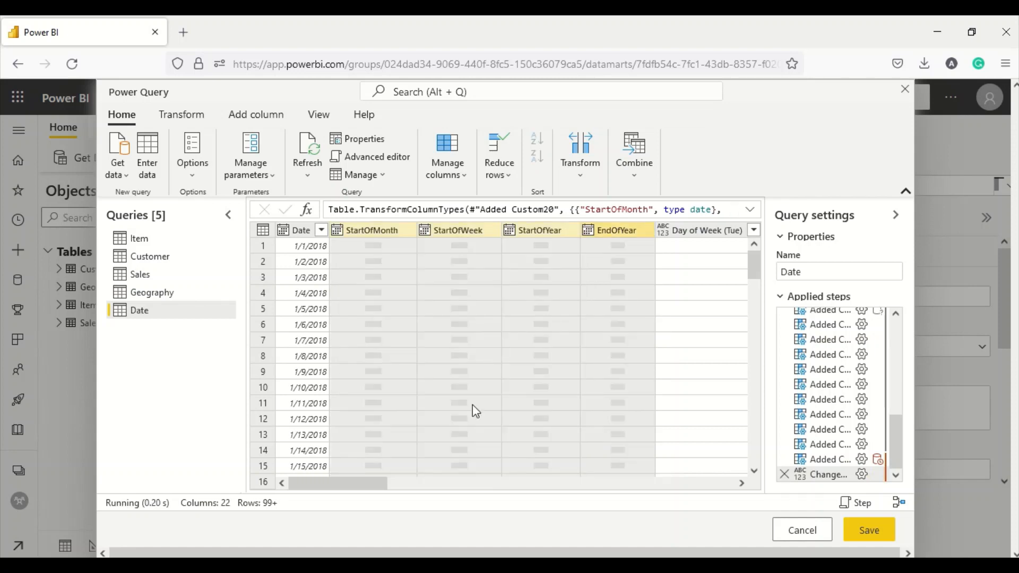
- Make Day of Week and DayOfYear whole numbers and DayOfWeekName text
drag(369, 488, 432, 488)
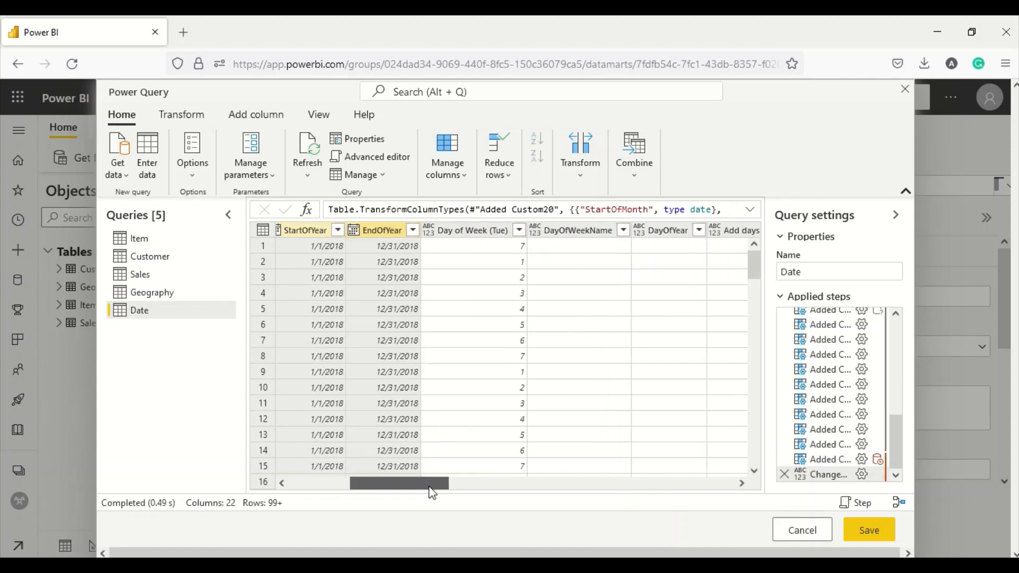
click(428, 230)
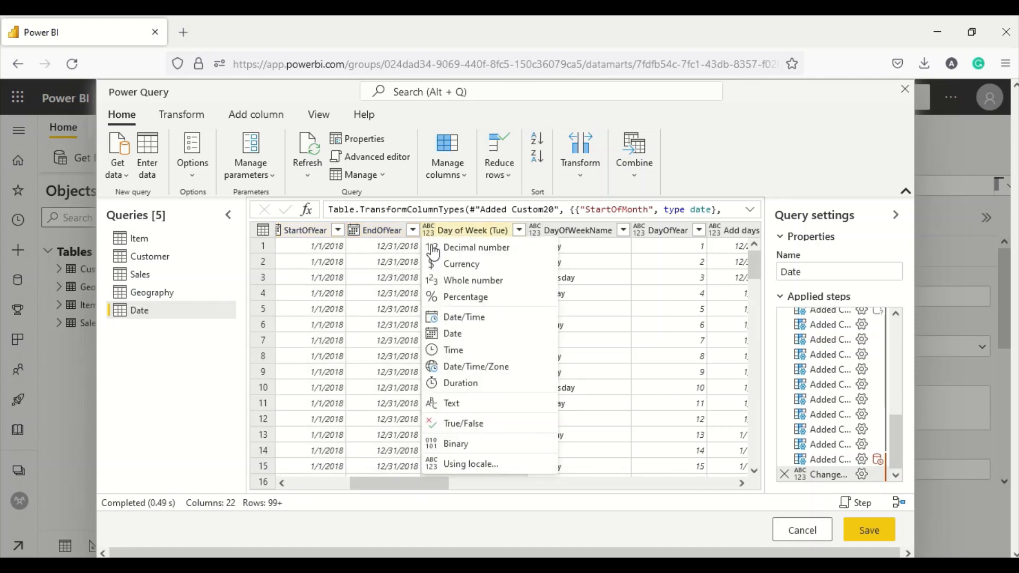
click(470, 280)
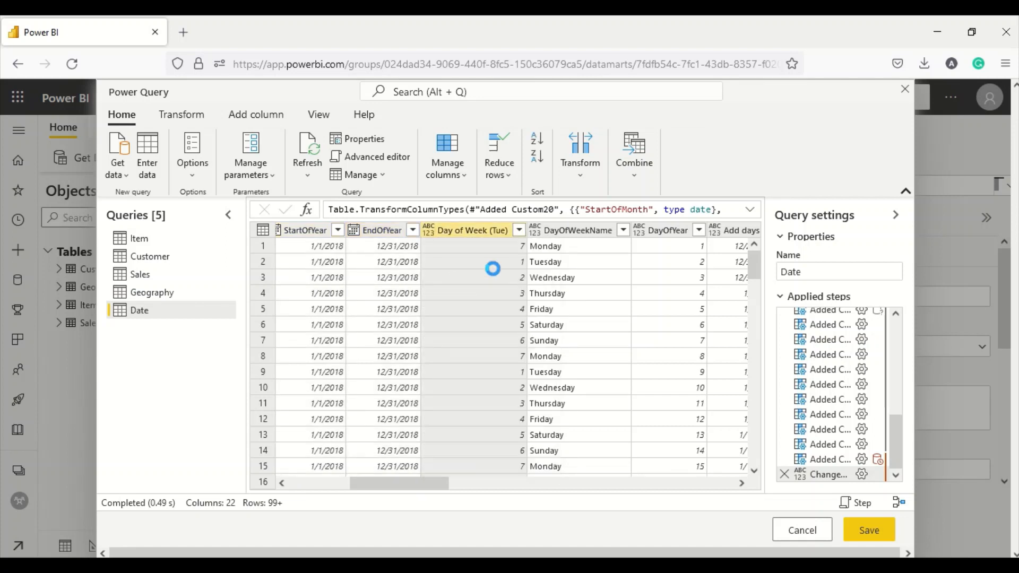
click(536, 231)
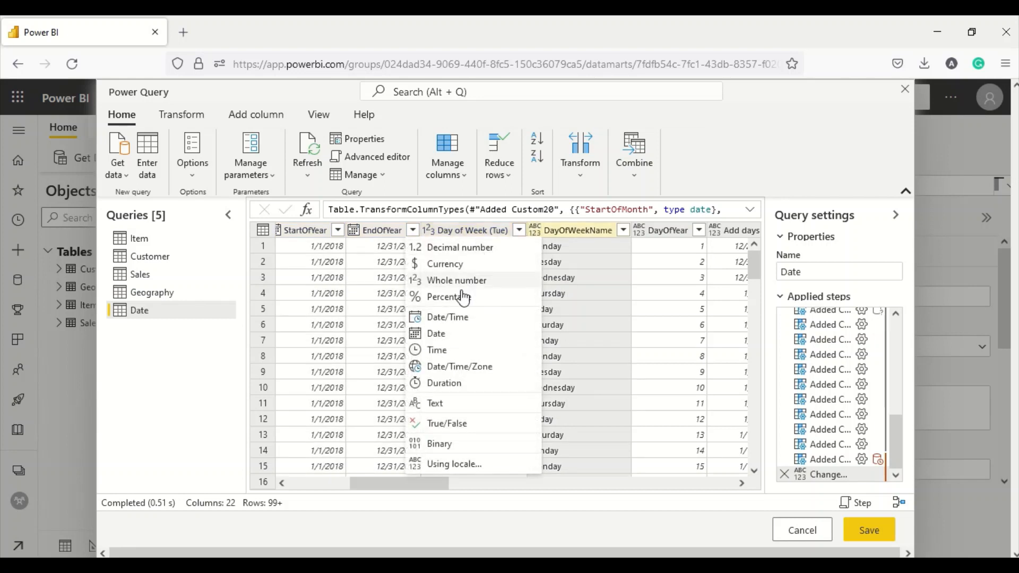
click(437, 405)
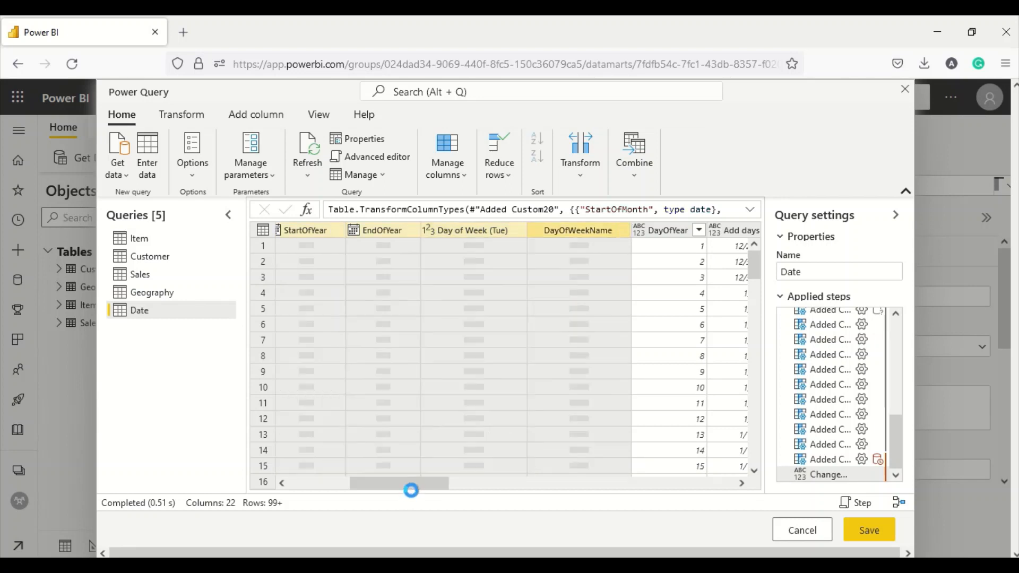
drag(412, 479, 467, 475)
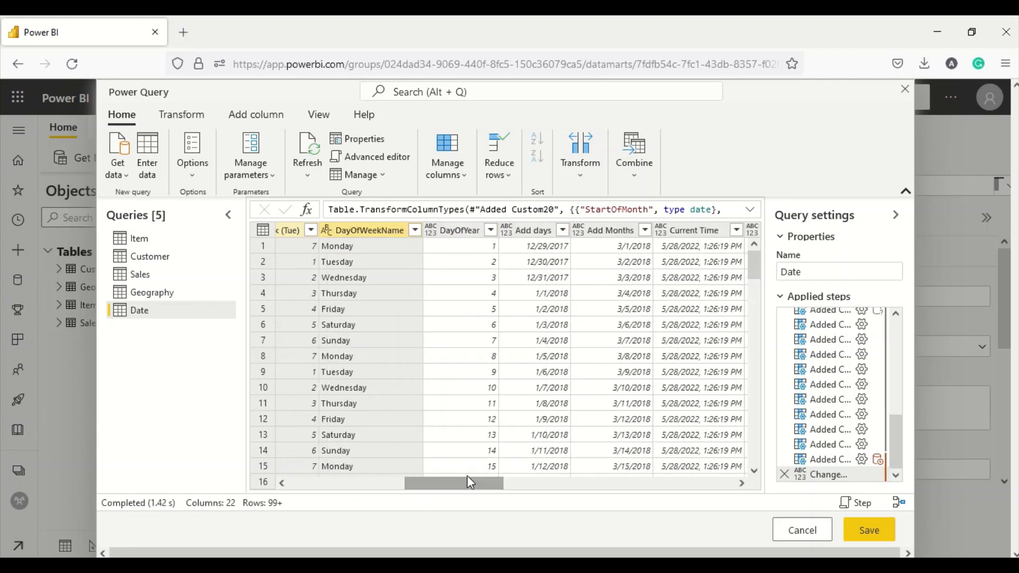
click(431, 230)
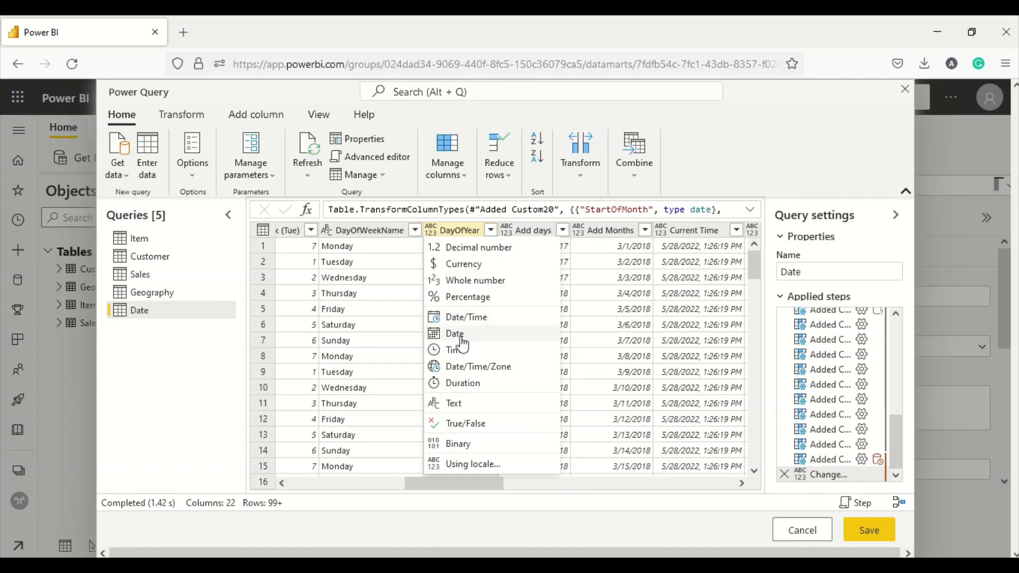
click(456, 403)
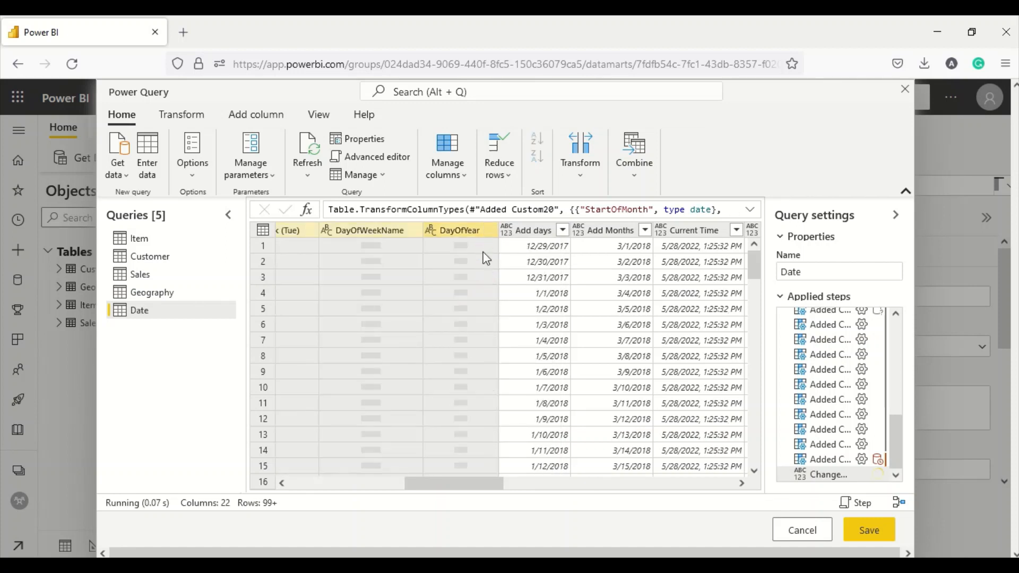
click(435, 232)
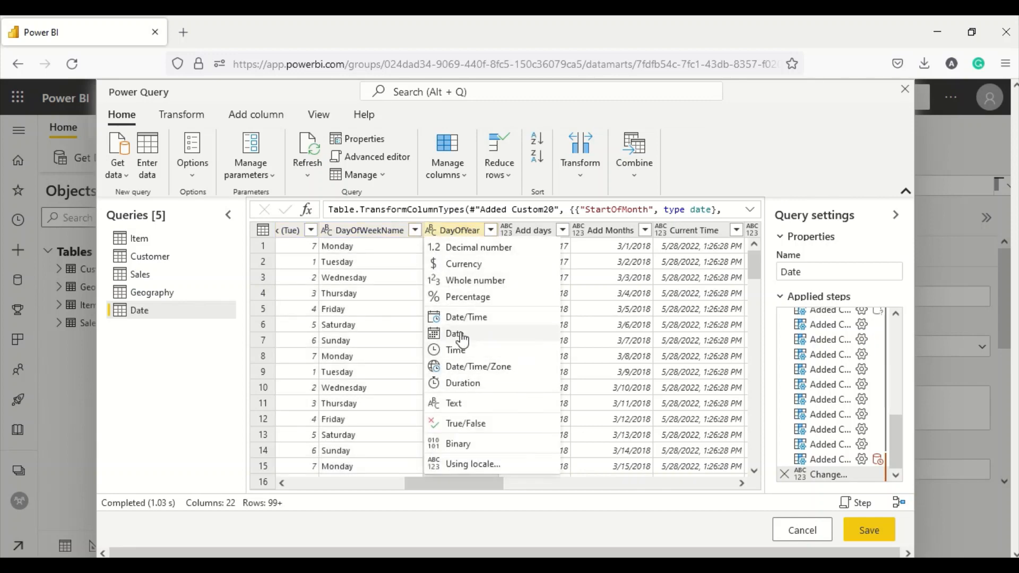
click(470, 281)
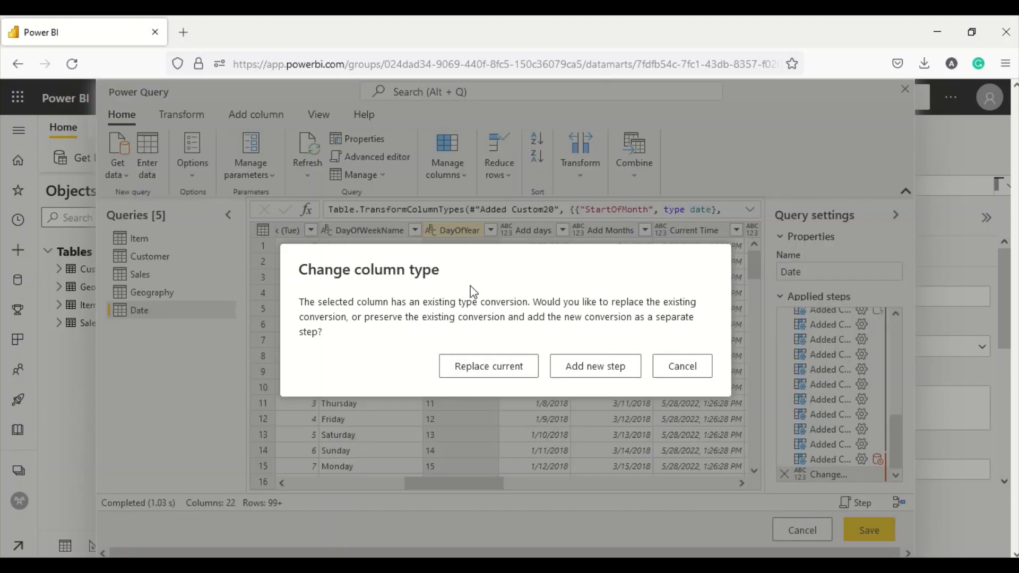
click(479, 364)
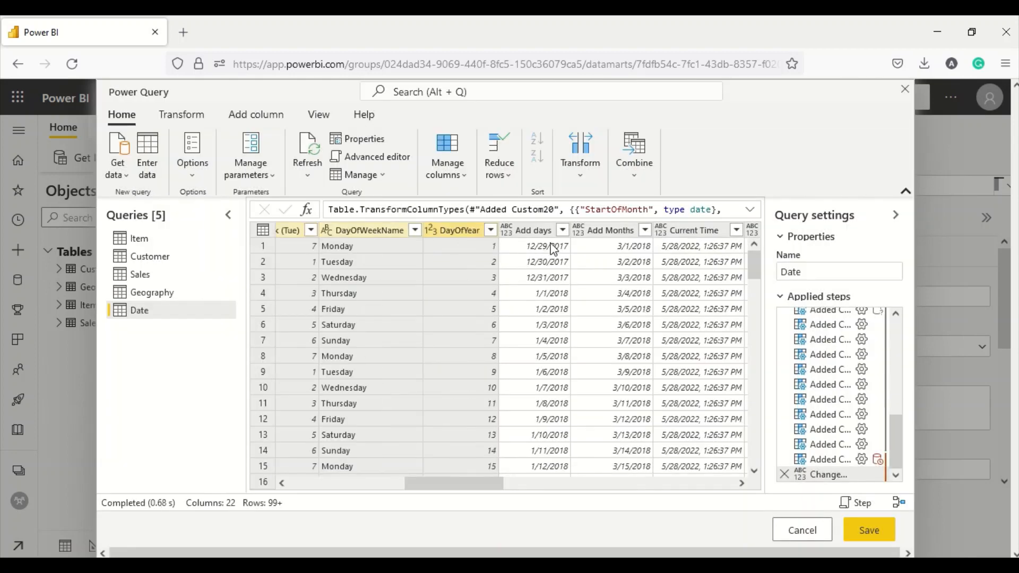
- Set Add days and Add Months to Date, and Current Time and Fixed Local Now to Date/Time
click(508, 231)
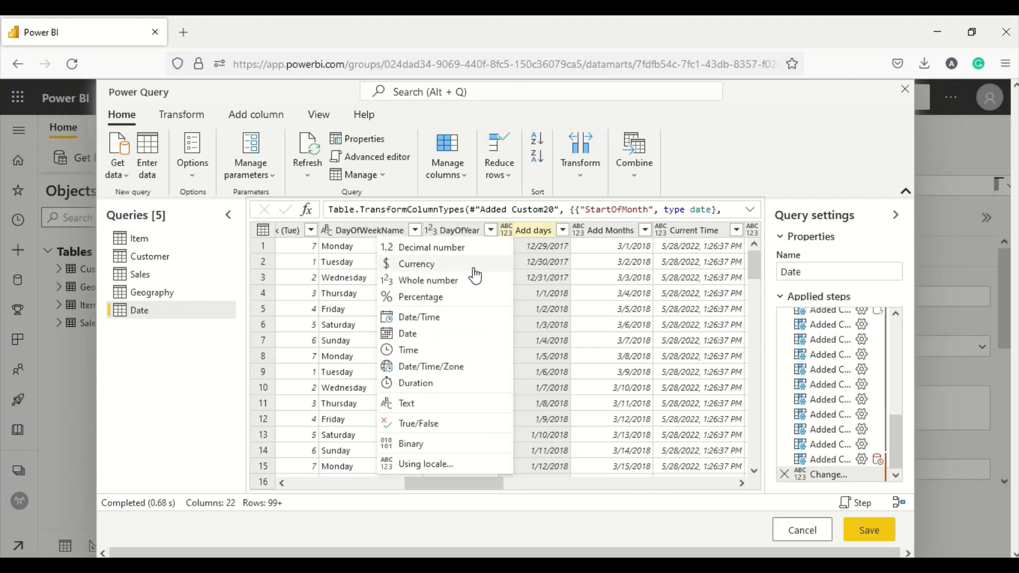
click(431, 334)
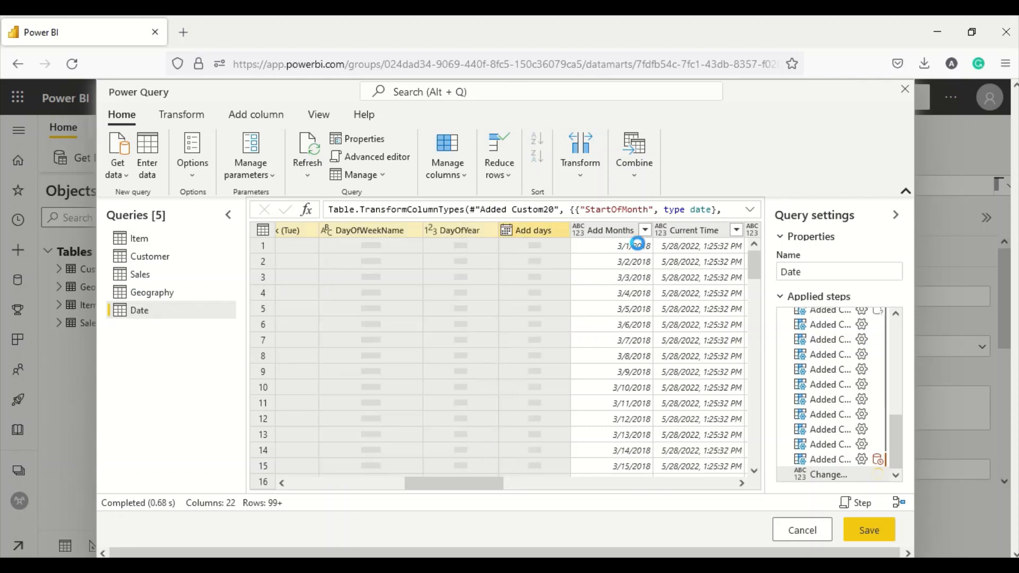
click(579, 232)
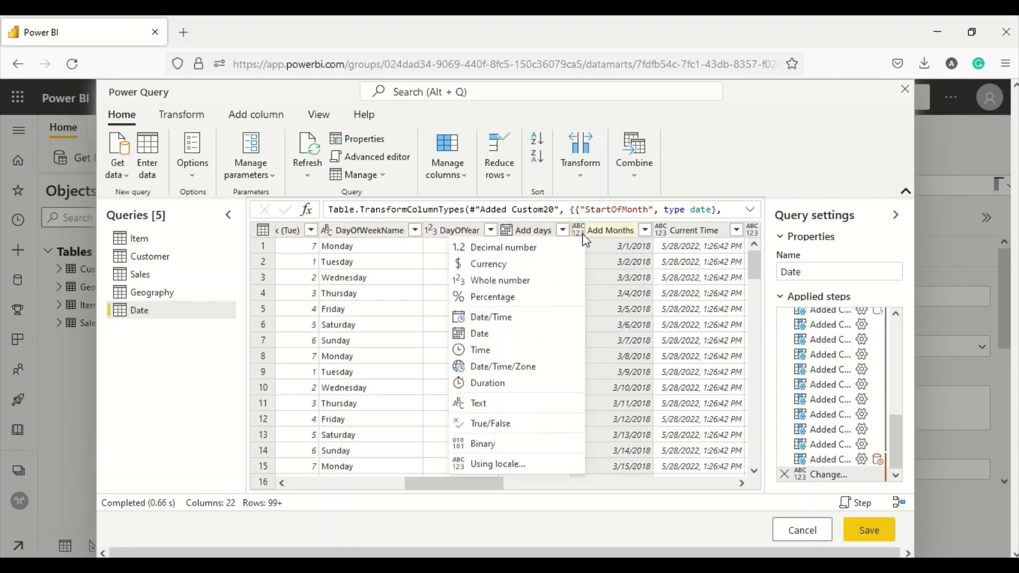
click(488, 333)
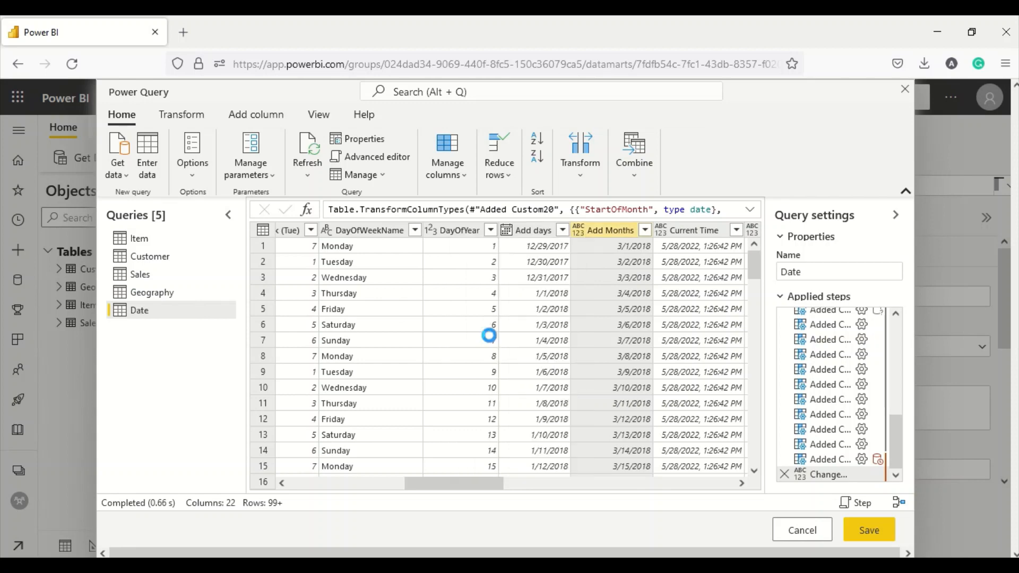
drag(466, 482, 528, 482)
click(430, 233)
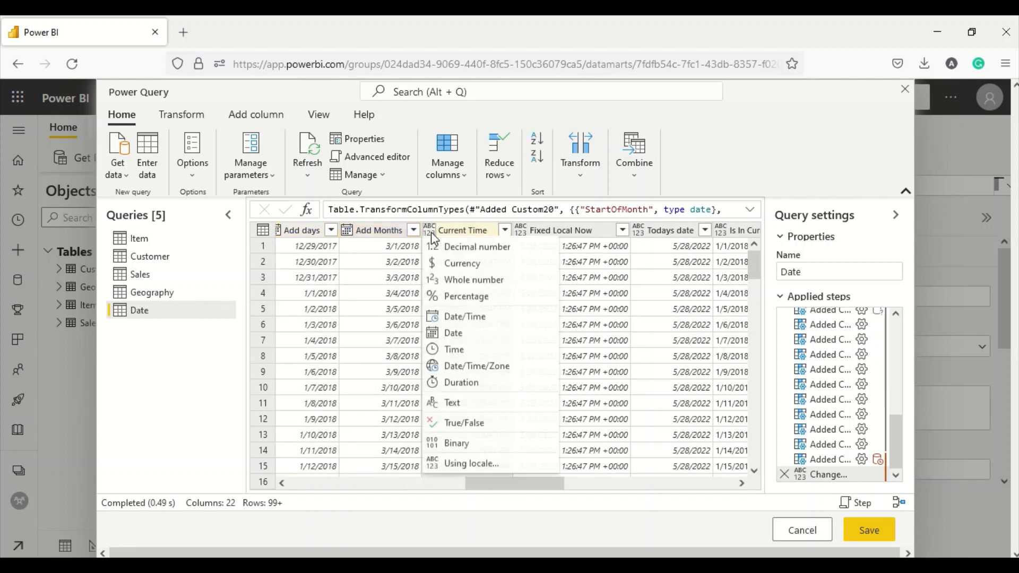
click(459, 319)
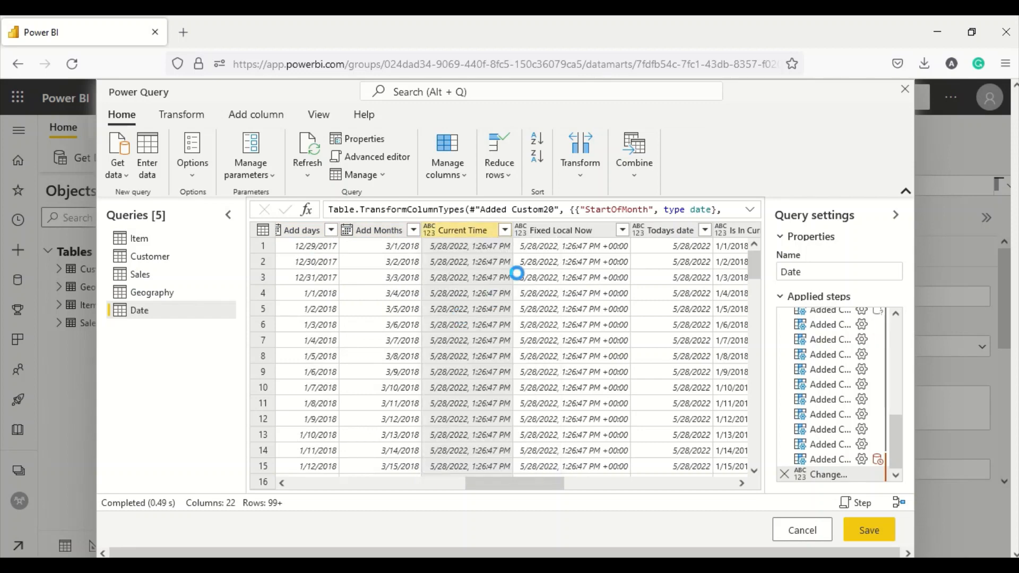
click(524, 231)
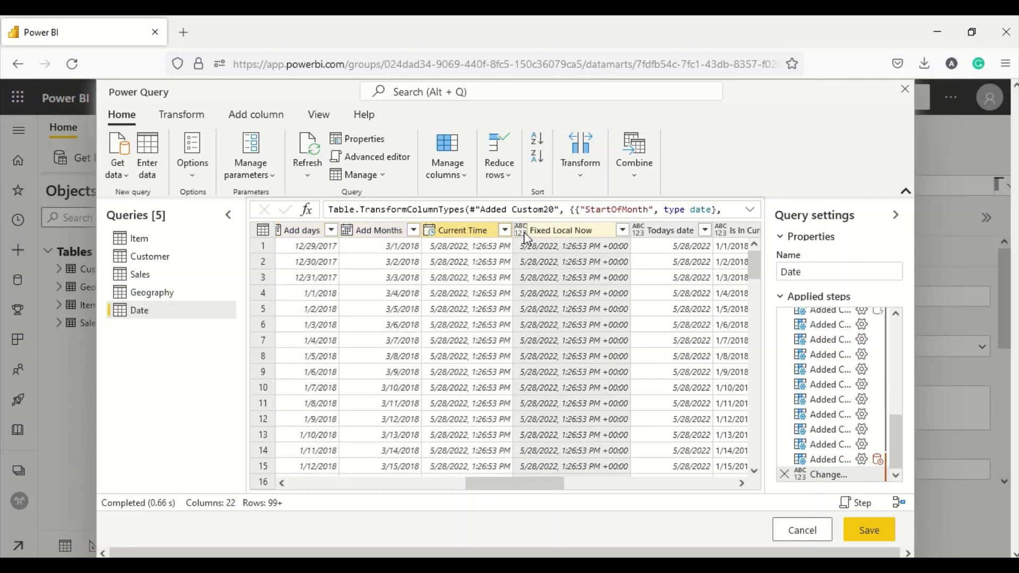
click(434, 318)
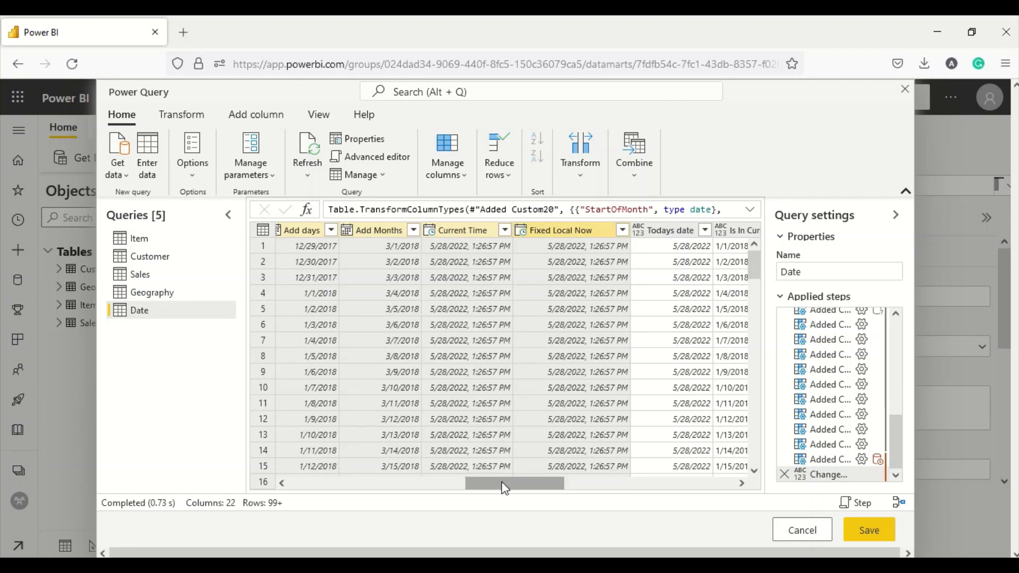
drag(504, 484, 552, 484)
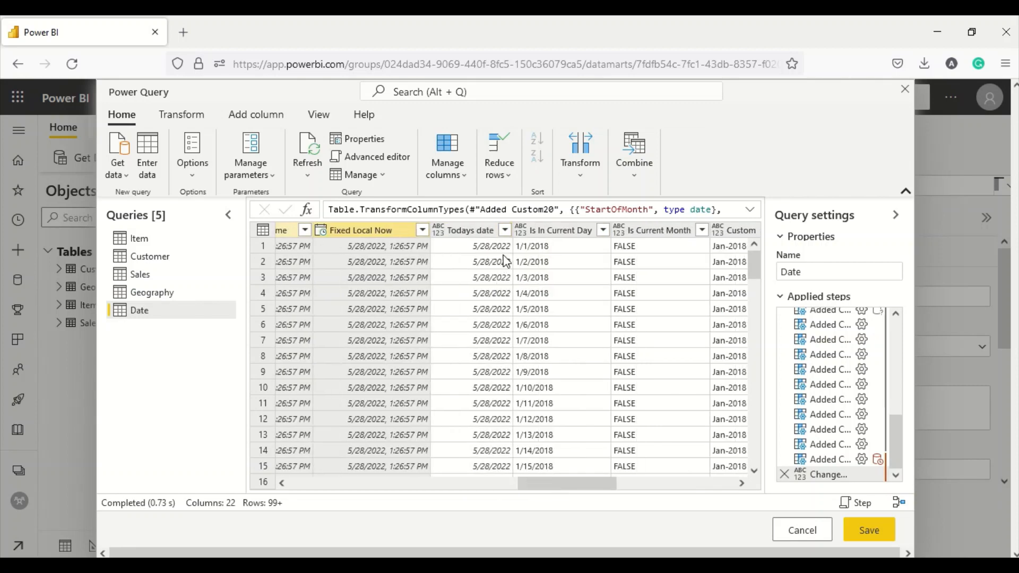
- Make the Is In Current Day and Custom columns Text
click(439, 230)
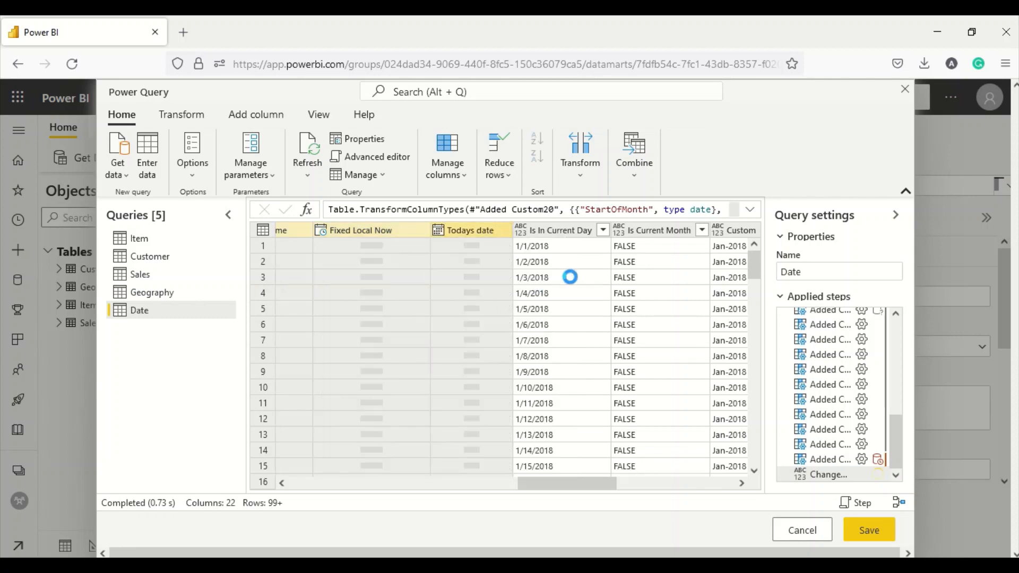
click(521, 231)
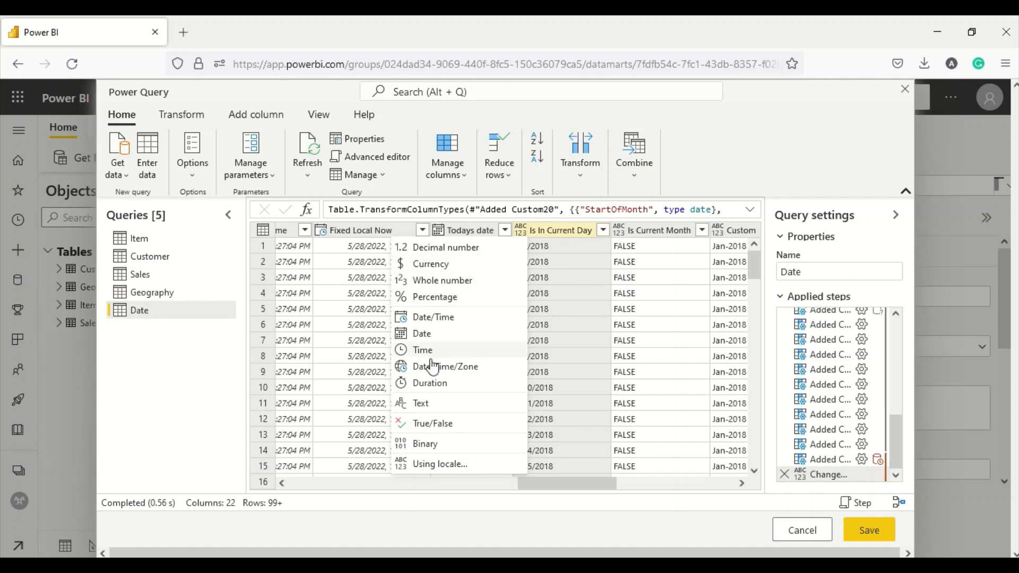
click(428, 403)
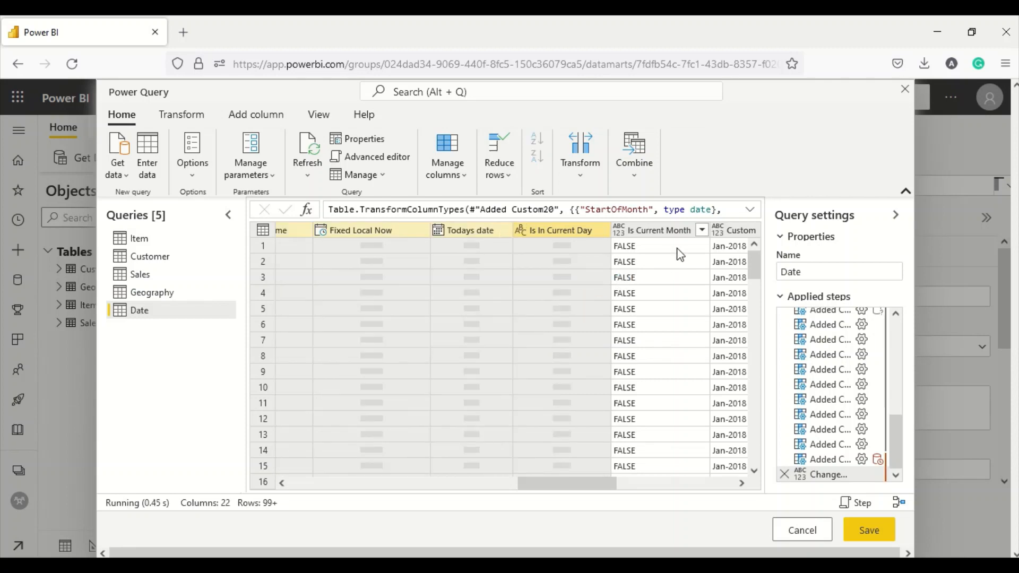
click(701, 232)
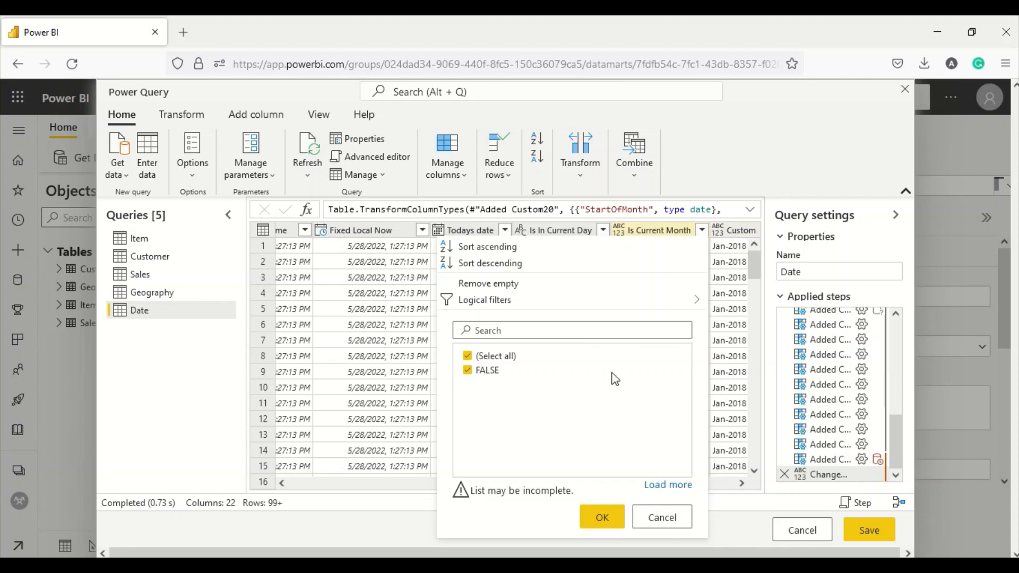
click(731, 520)
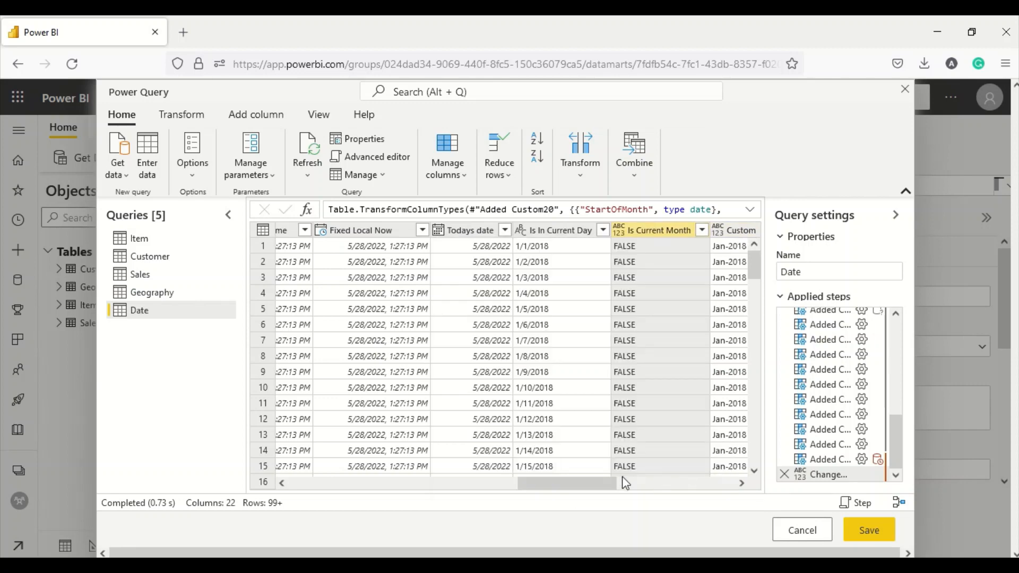
drag(625, 483, 692, 484)
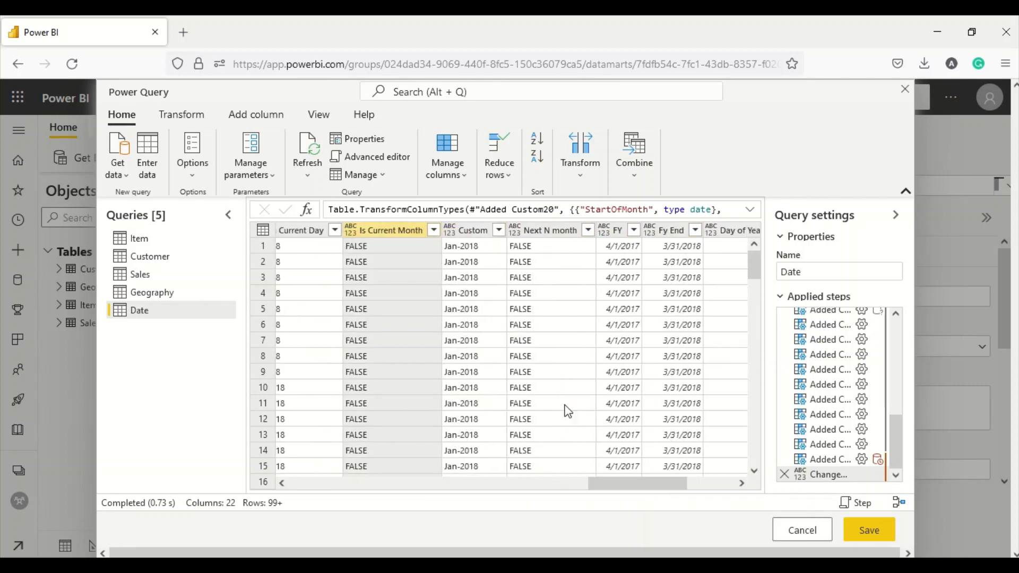
click(450, 230)
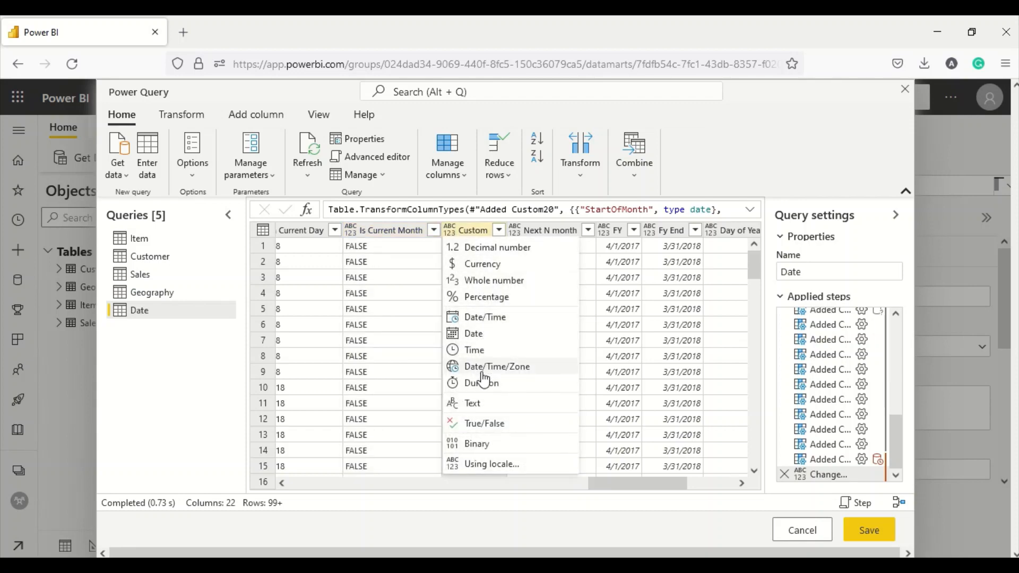
click(508, 403)
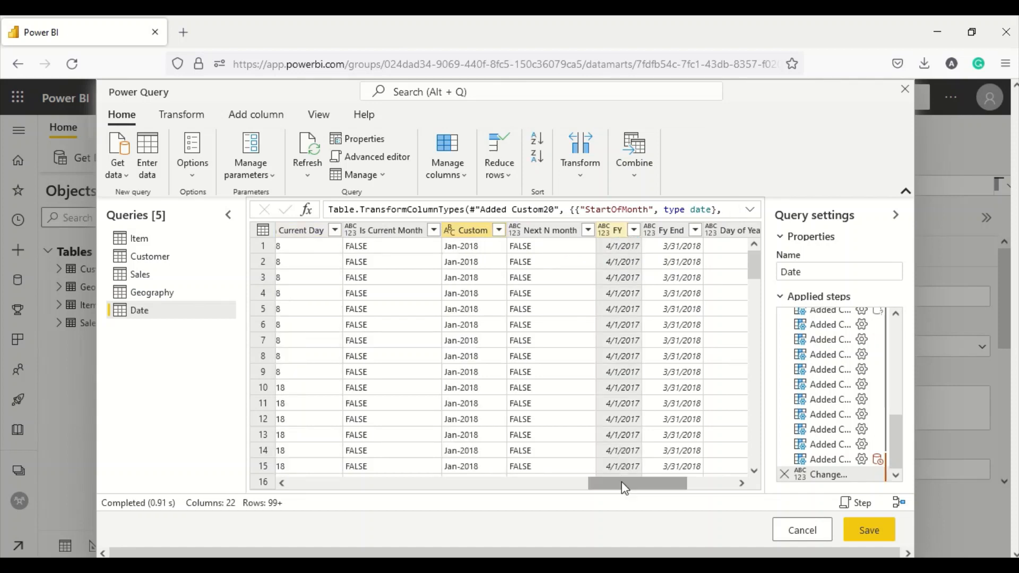
- Set Fy End to Date and change FY's type to Date, replacing its earlier conversion
drag(610, 483, 644, 484)
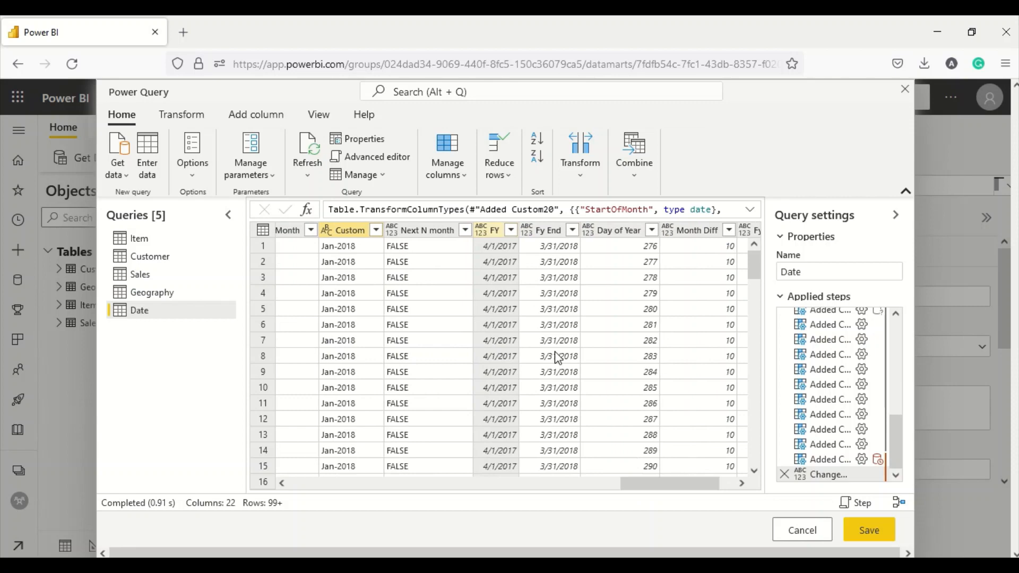
click(481, 233)
click(511, 401)
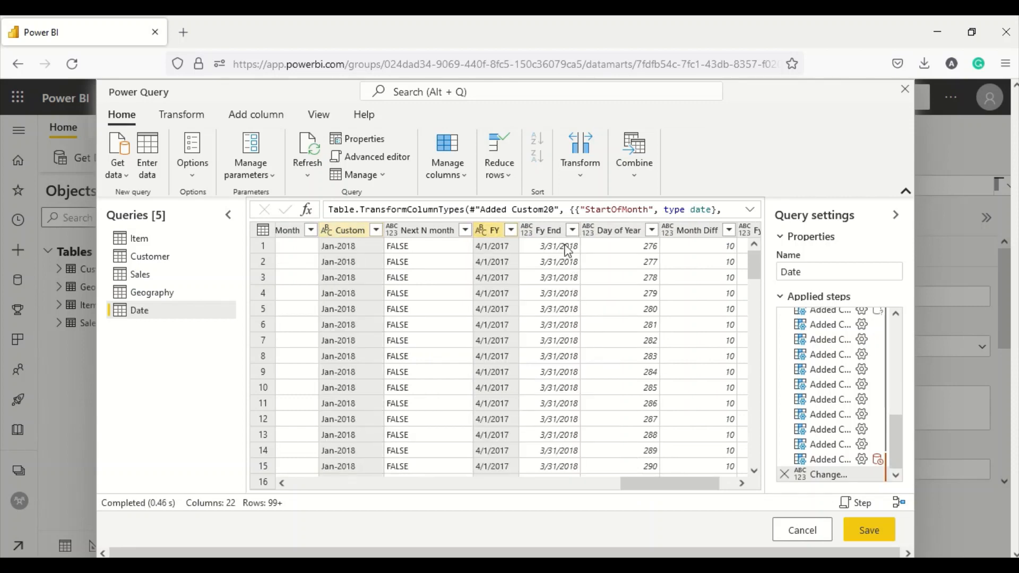
click(510, 233)
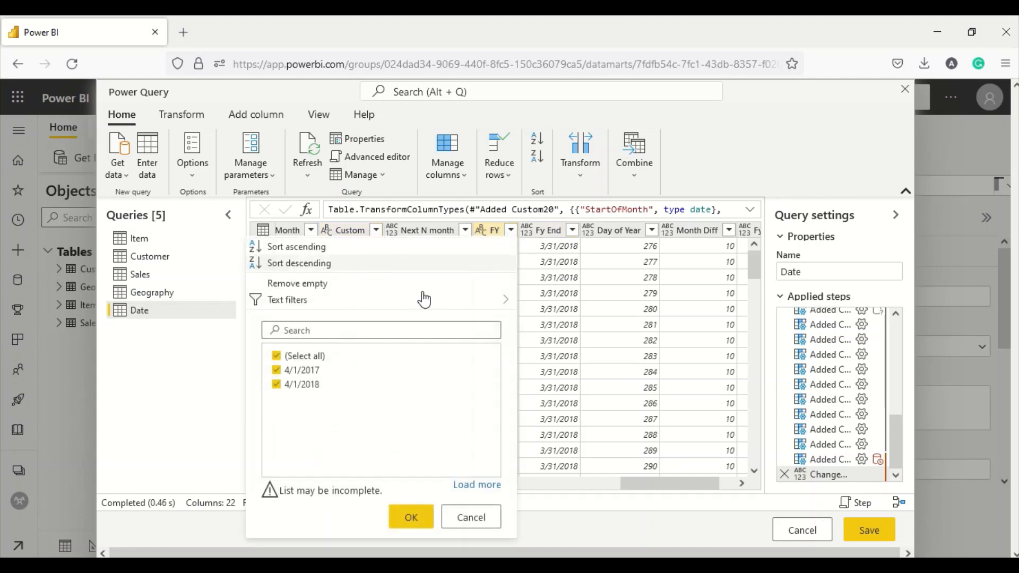
click(527, 232)
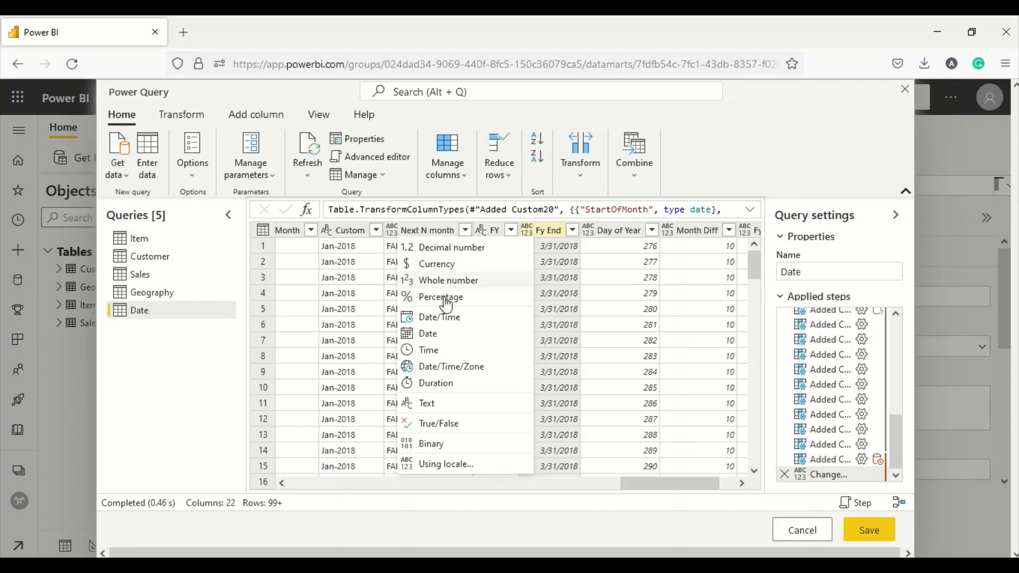
click(431, 333)
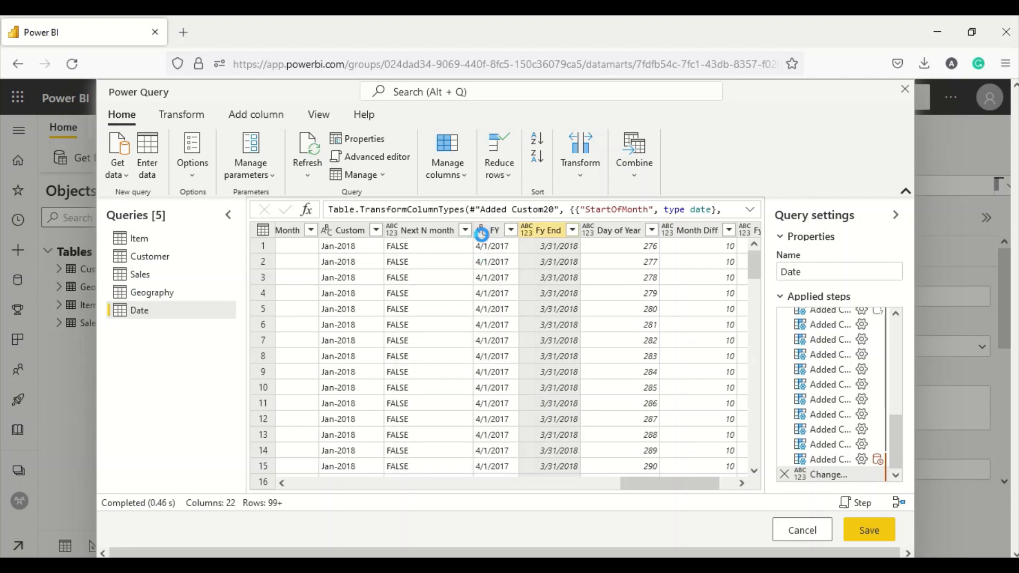
click(481, 232)
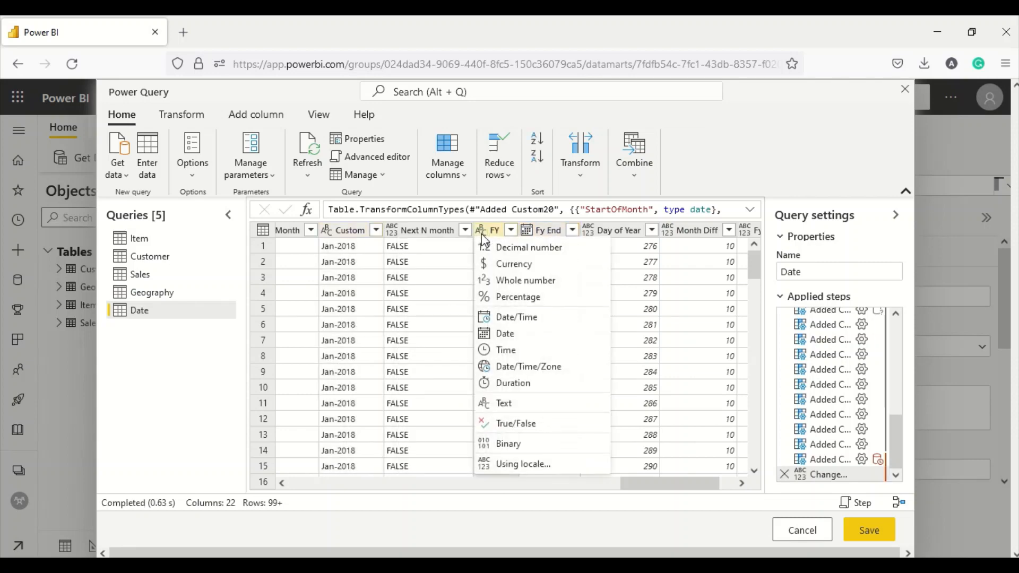
click(504, 333)
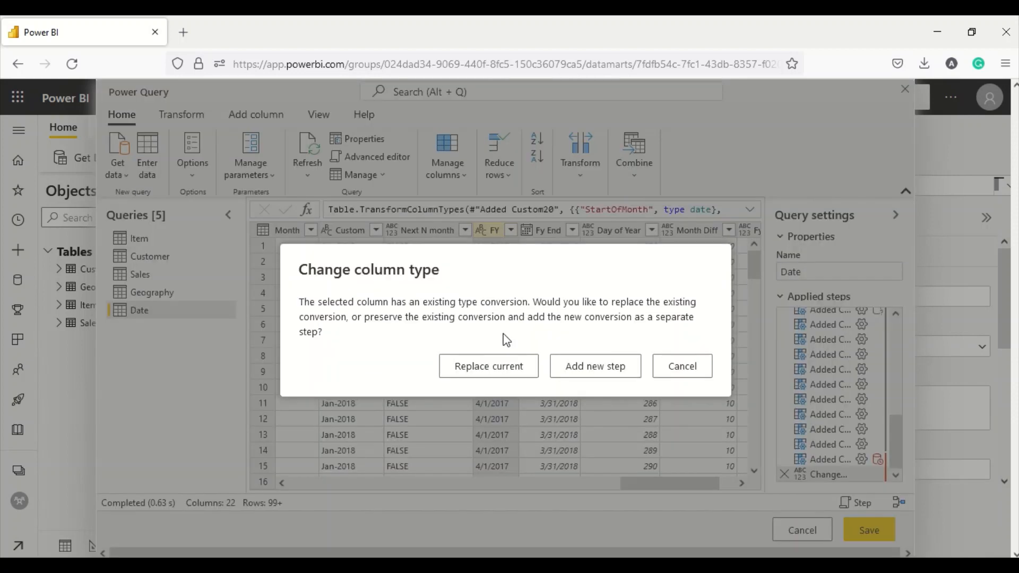
click(517, 373)
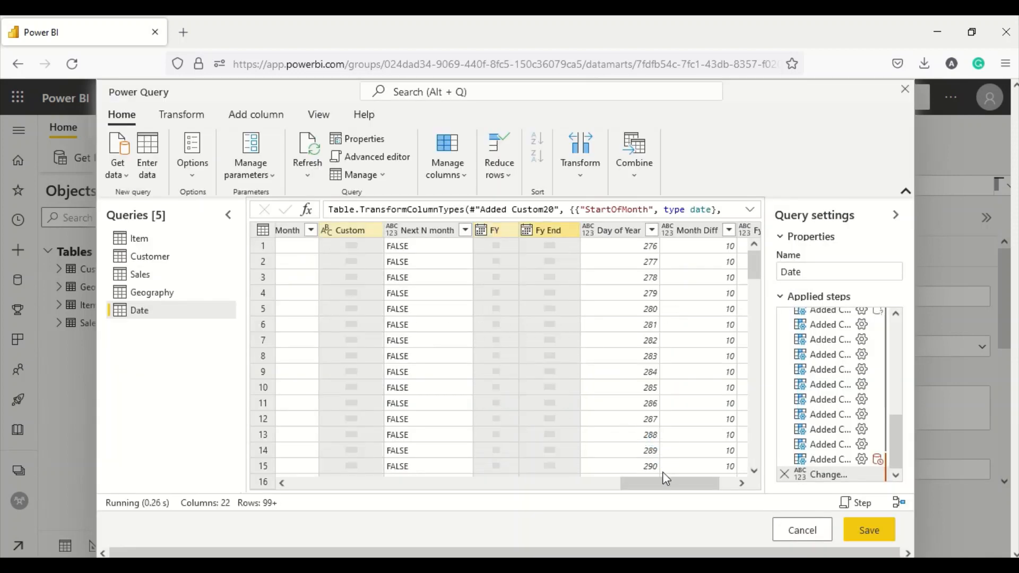
- Make the Fy Month column a whole number
drag(662, 483, 708, 484)
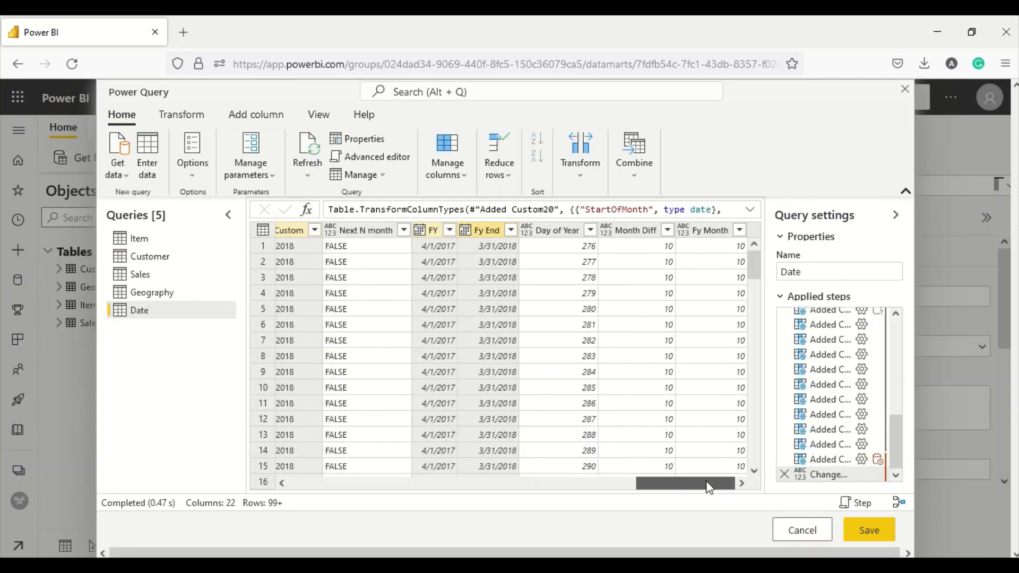
click(683, 231)
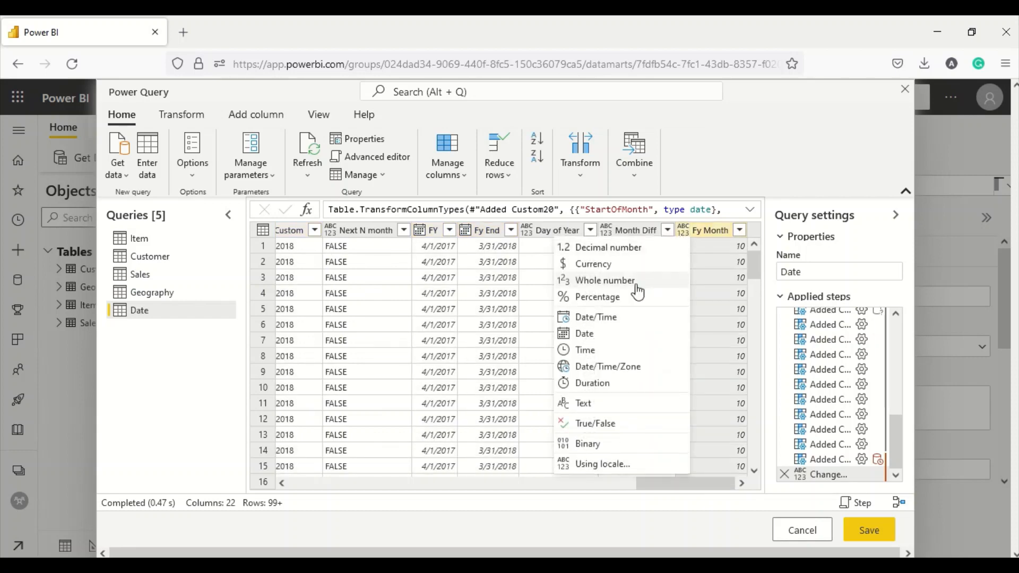
click(600, 283)
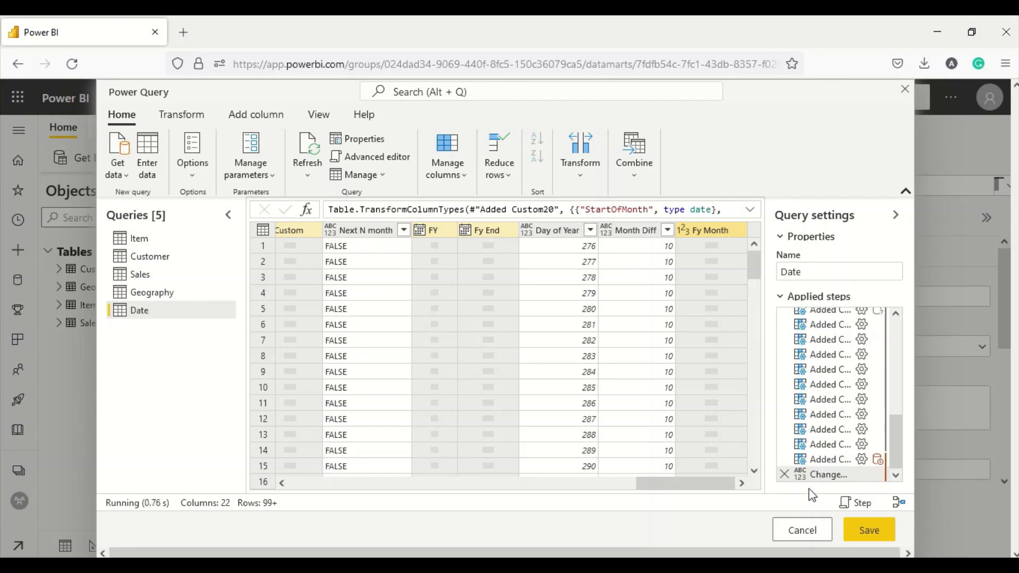
- Save the Date query and load its 1,461 rows into the Demo2 model
click(867, 530)
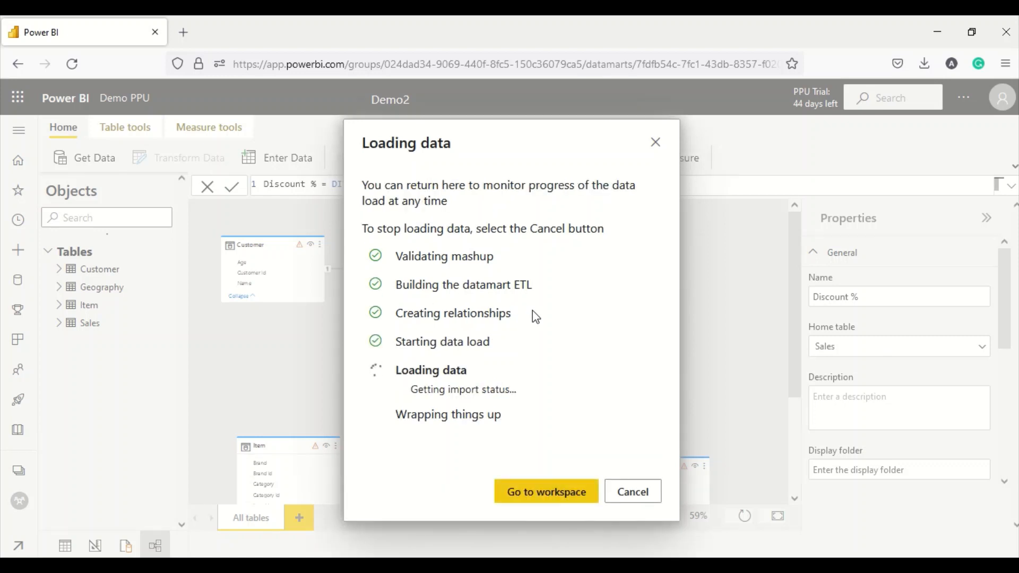
scroll(535, 316, down, 3)
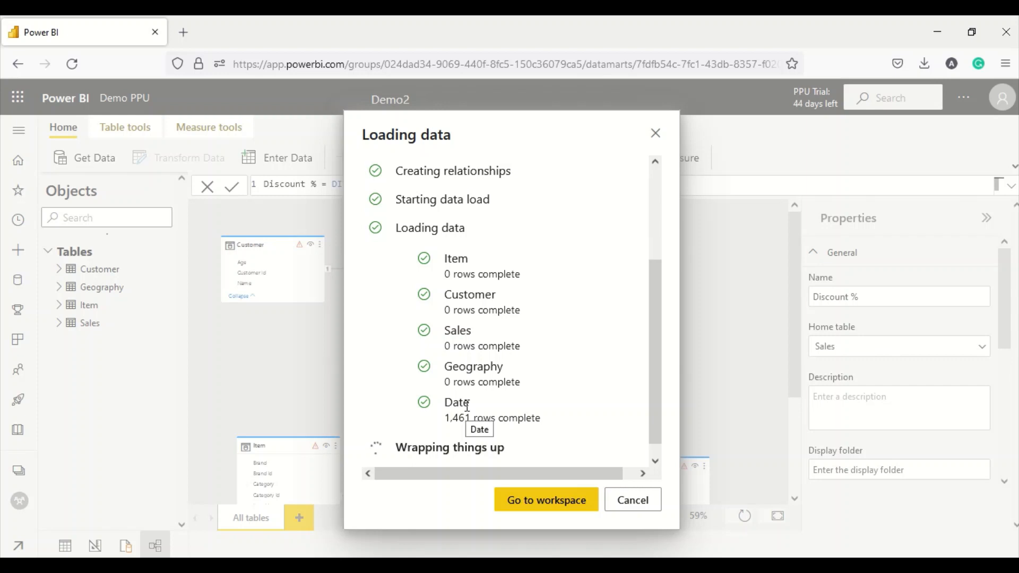
scroll(489, 334, down, 1)
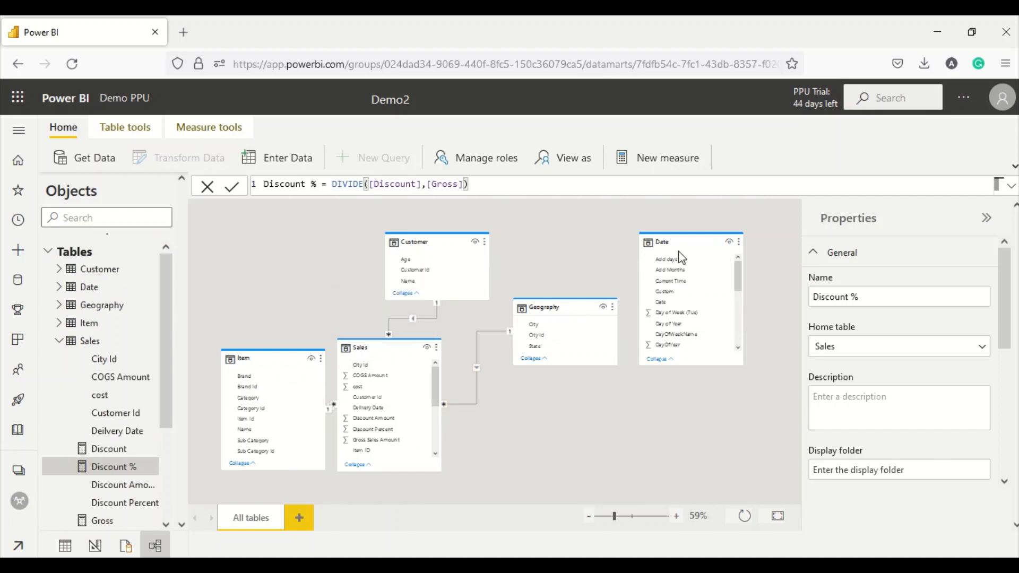
- Move the Date table below Geography, then start a new Layout 1 diagram holding the Sales table
drag(682, 258, 613, 399)
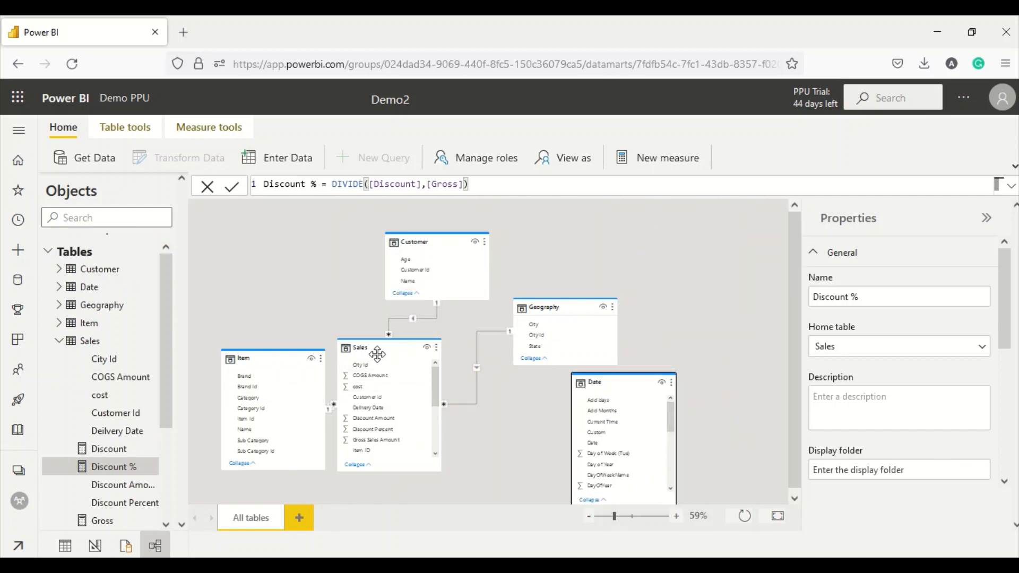
scroll(385, 419, down, 5)
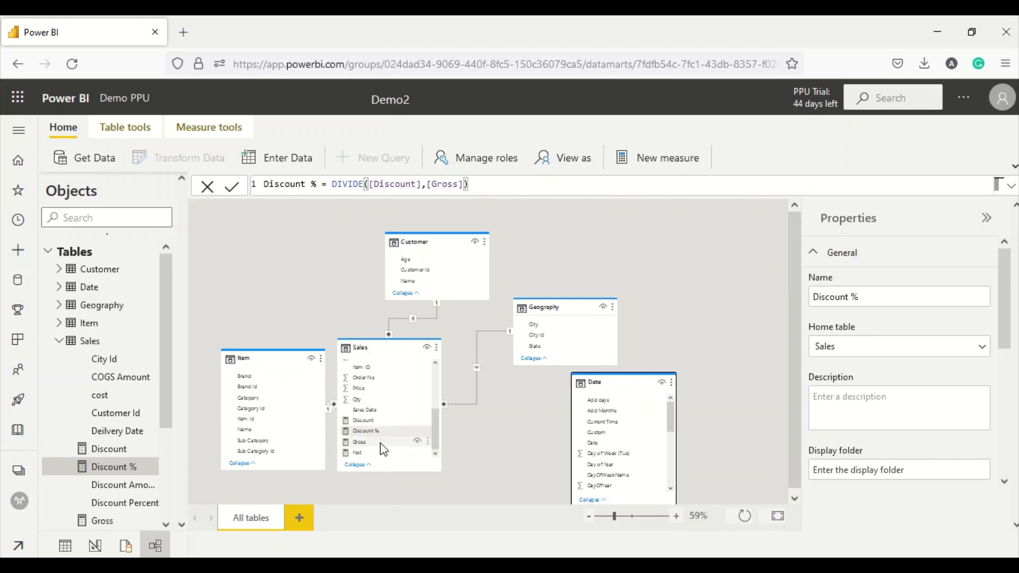
click(300, 519)
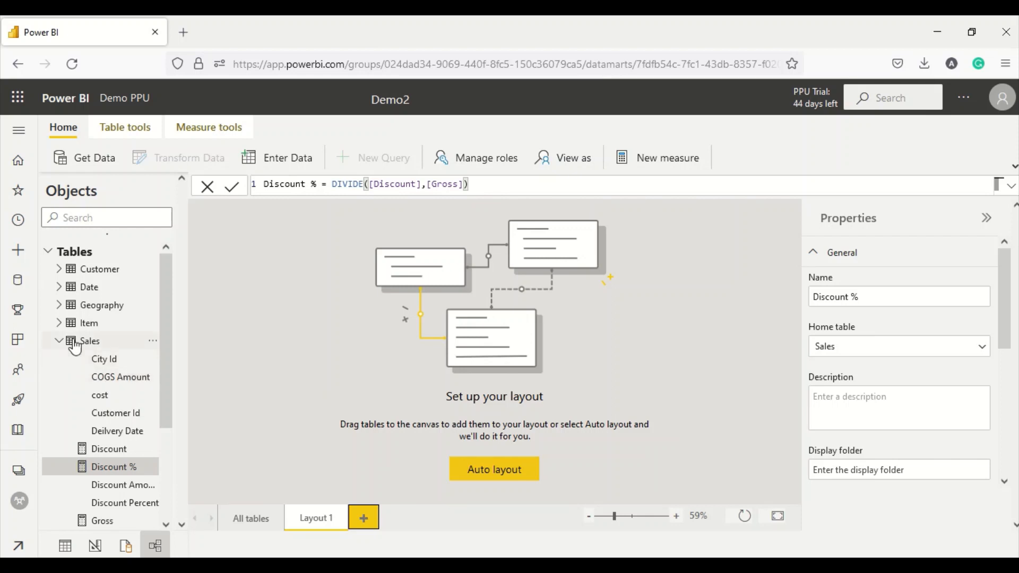
drag(74, 344, 231, 330)
drag(302, 273, 291, 295)
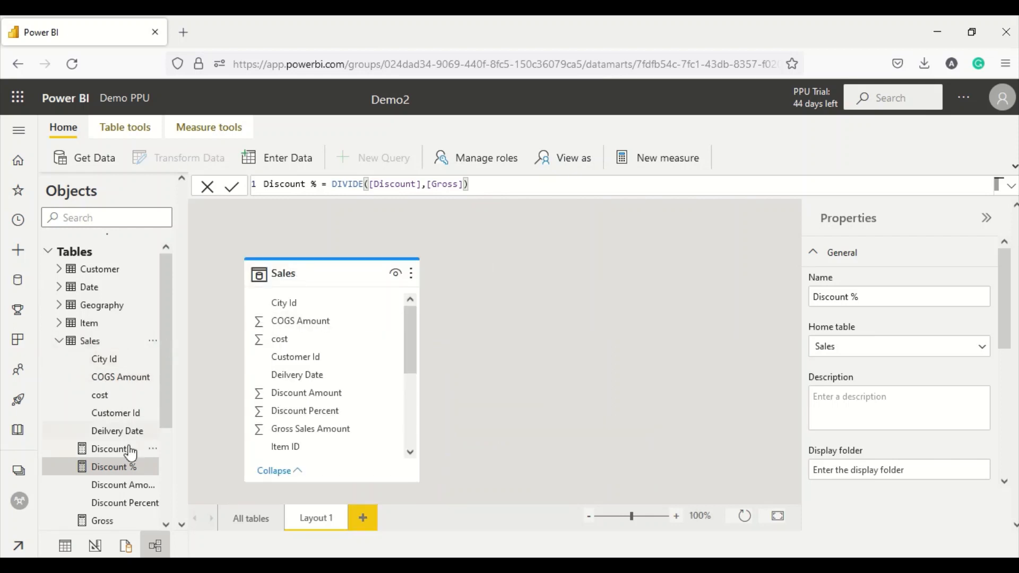
scroll(130, 454, down, 3)
scroll(106, 425, up, 3)
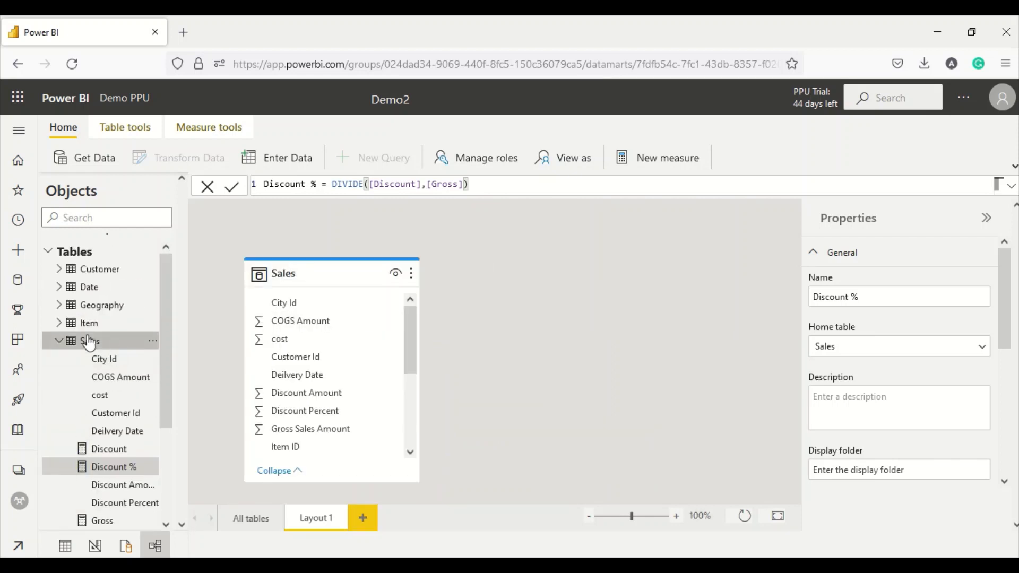
- Place the Date table beside Sales on Layout 1 and open its More options menu
drag(89, 287, 586, 272)
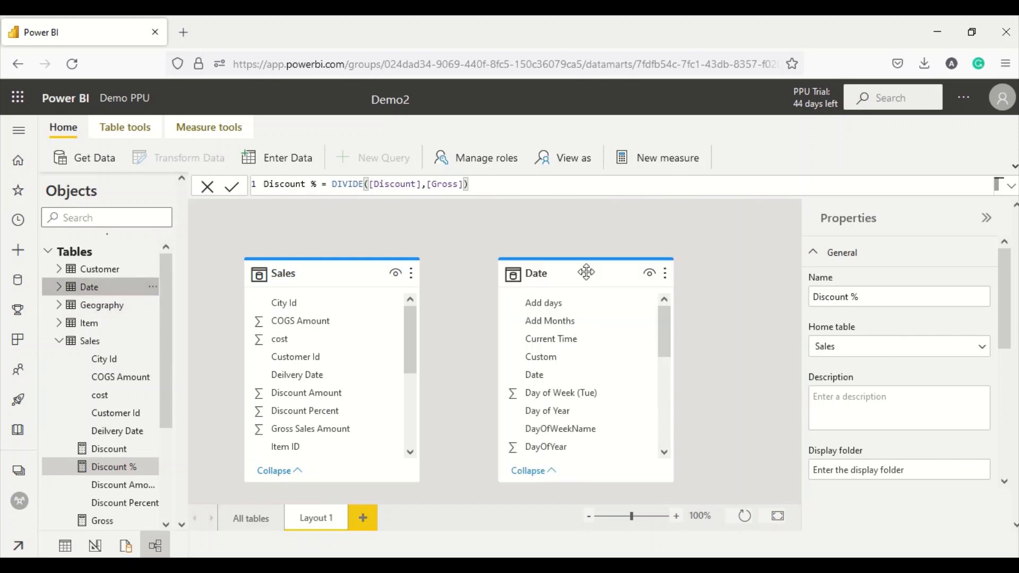
scroll(379, 361, down, 2)
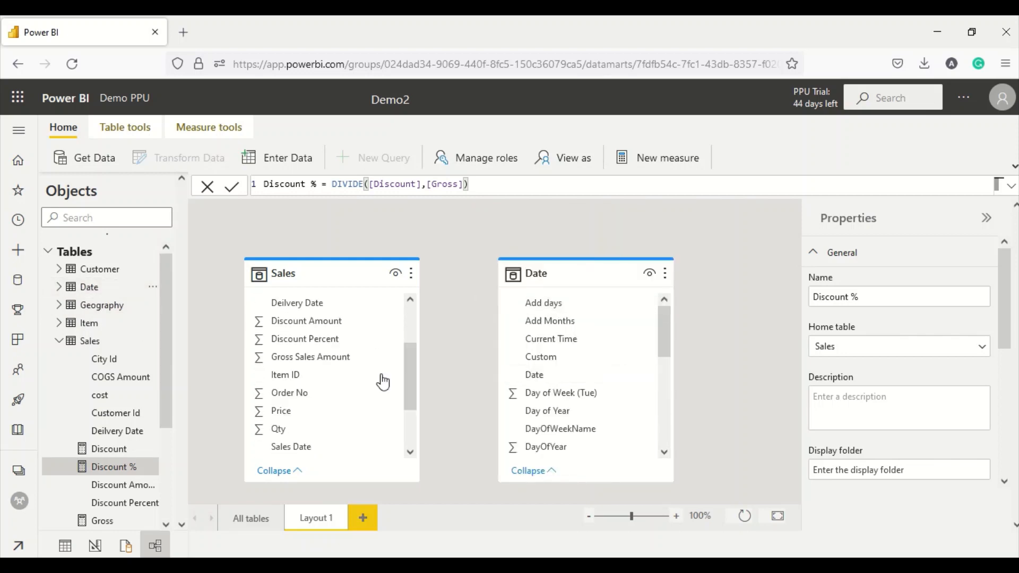
click(547, 374)
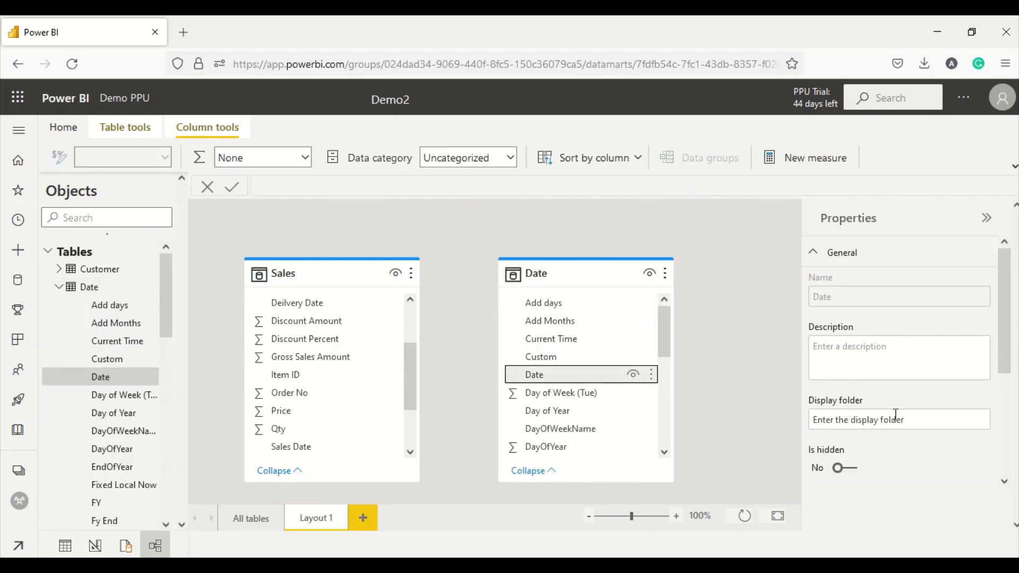
scroll(916, 415, down, 3)
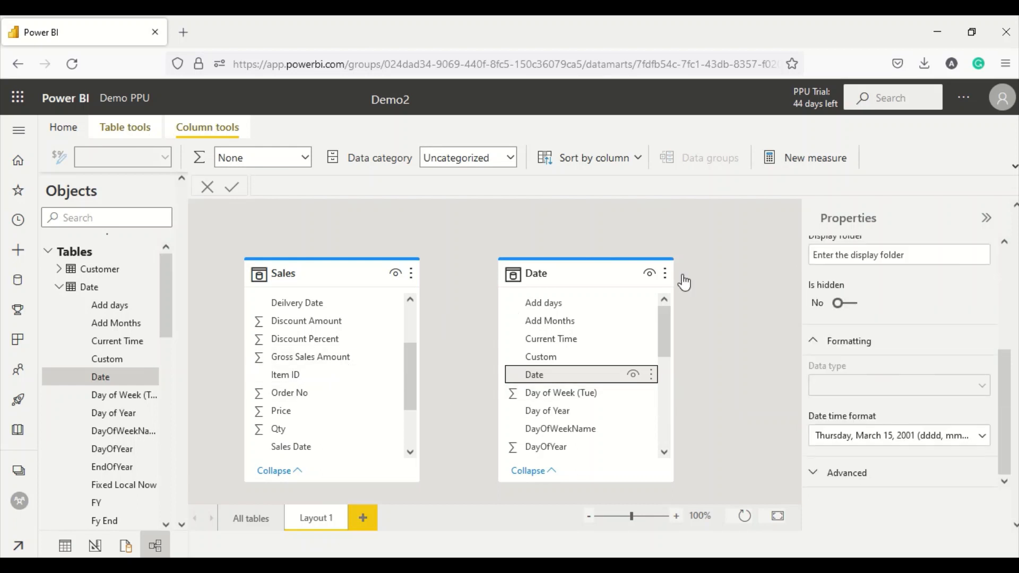
click(665, 273)
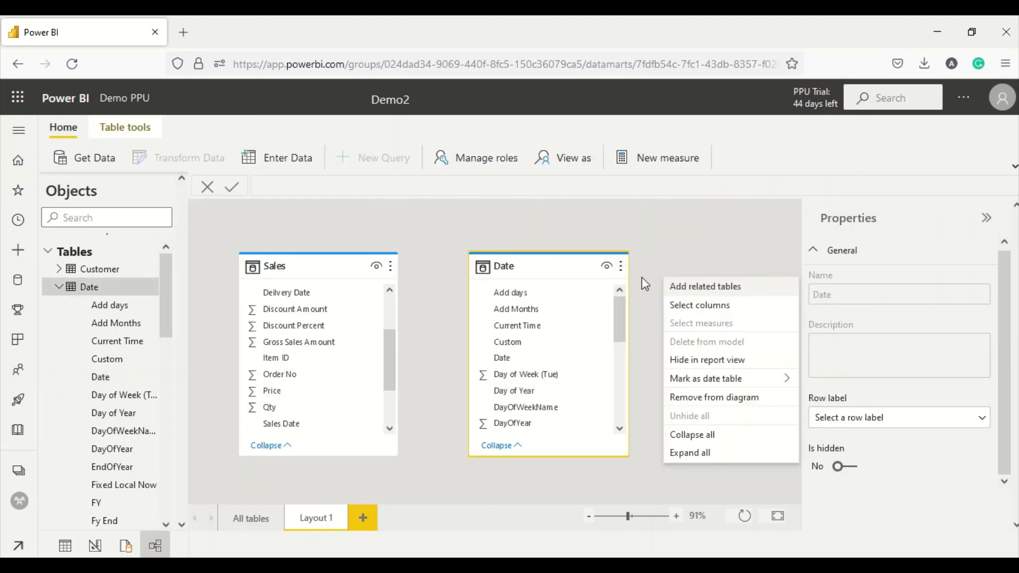
- Mark the Date table as a date table, choosing Date as the date column
mouse_move(705, 379)
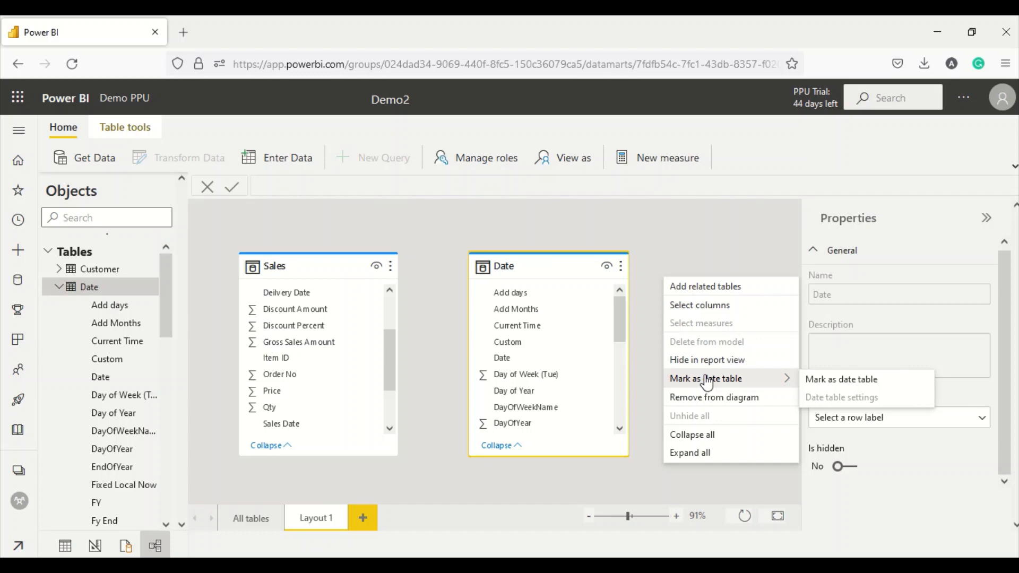
click(819, 380)
click(402, 312)
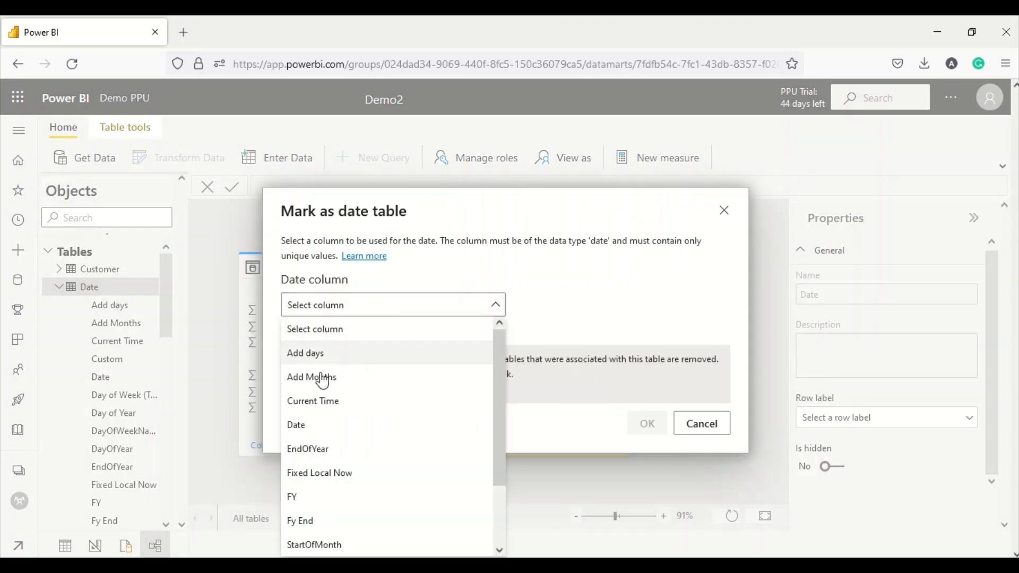
click(305, 427)
click(647, 422)
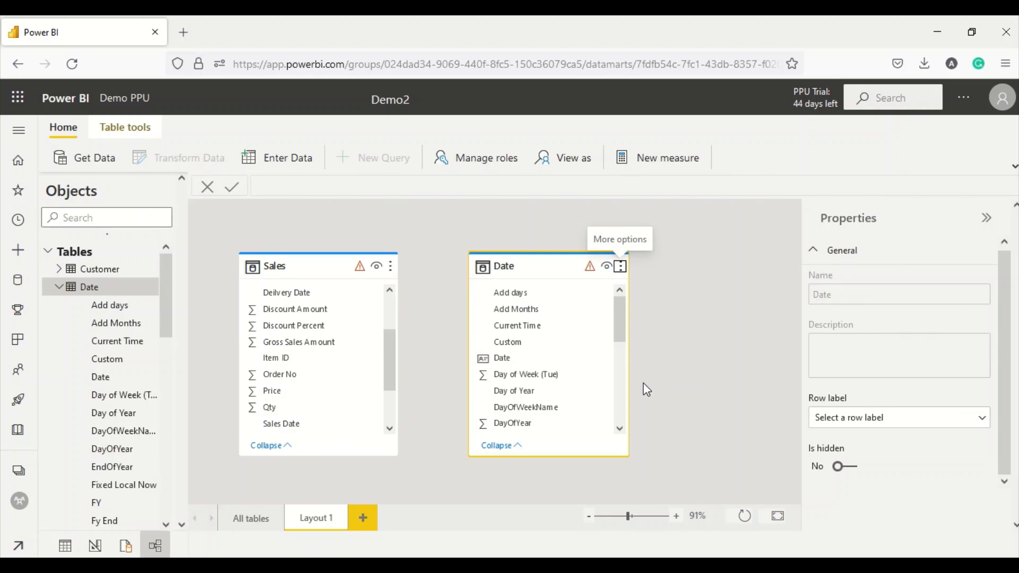
scroll(349, 377, down, 3)
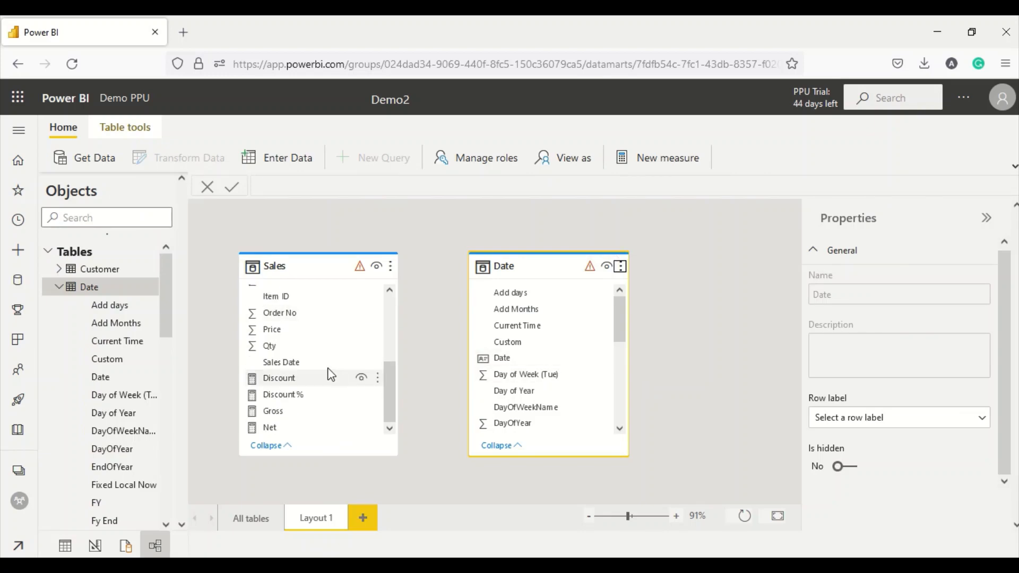
- Relate Sales Date to the Date column as many-to-one, single direction, then review the relationship
drag(509, 359, 292, 365)
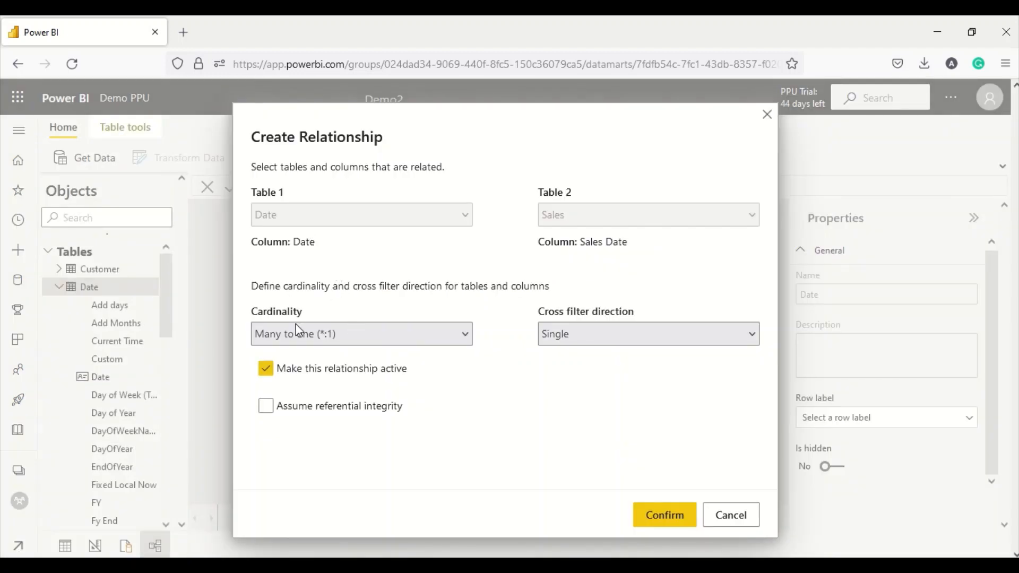
click(296, 333)
click(274, 402)
click(286, 406)
click(655, 516)
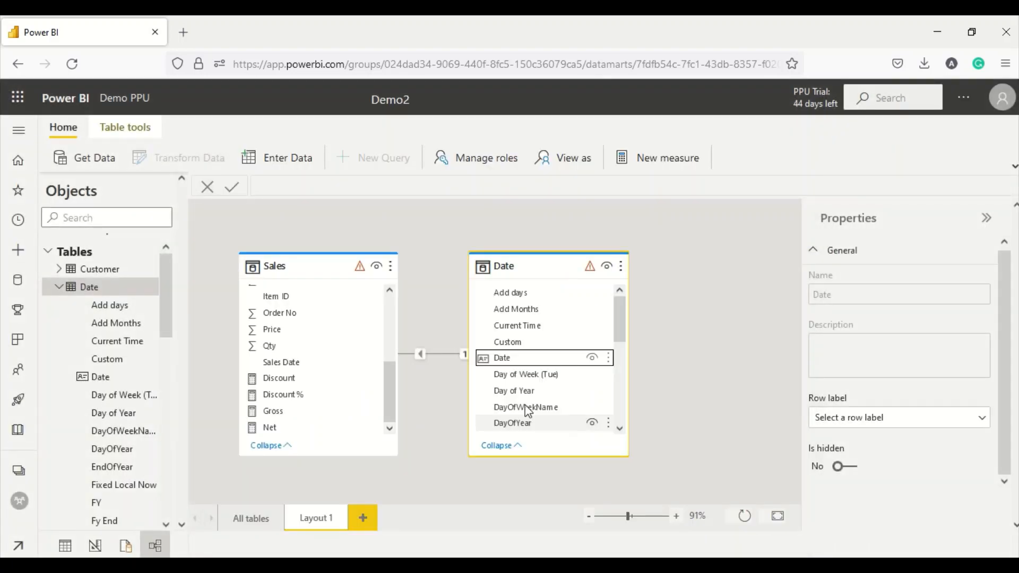
double_click(435, 353)
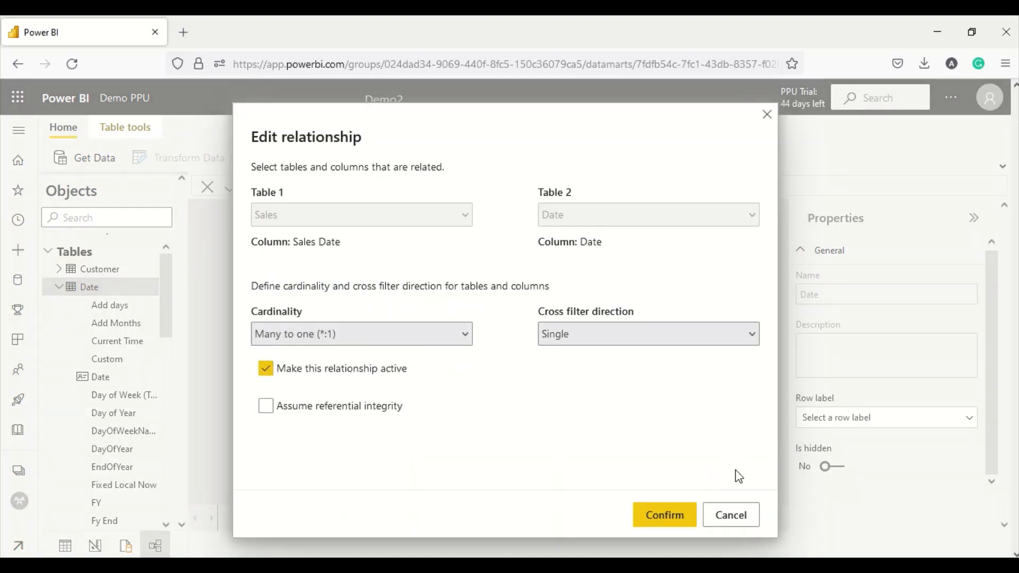
click(731, 515)
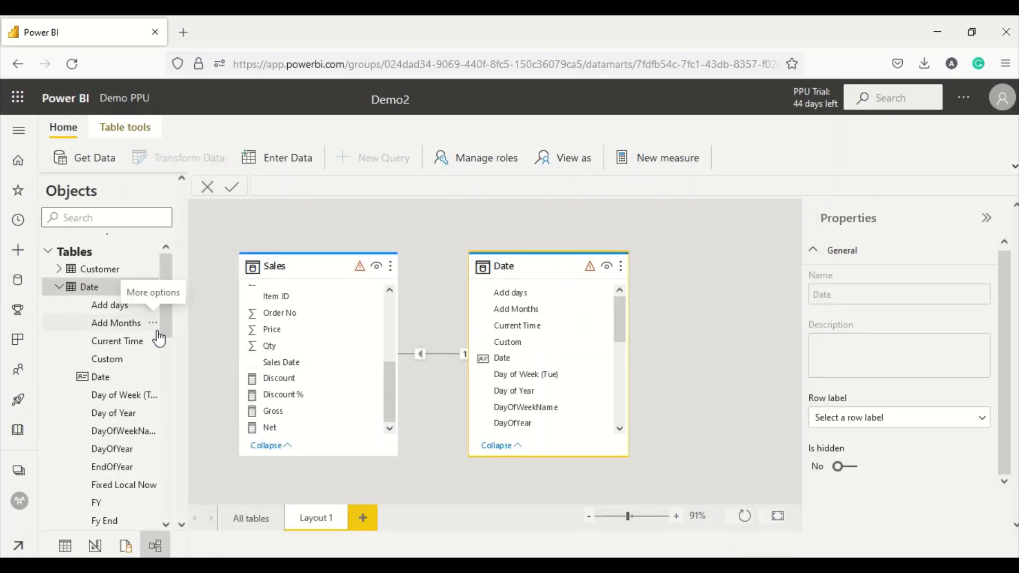
- Open the Demo 2 datamart report from Demo PPU's Content list, sorted by Refreshed
click(30, 477)
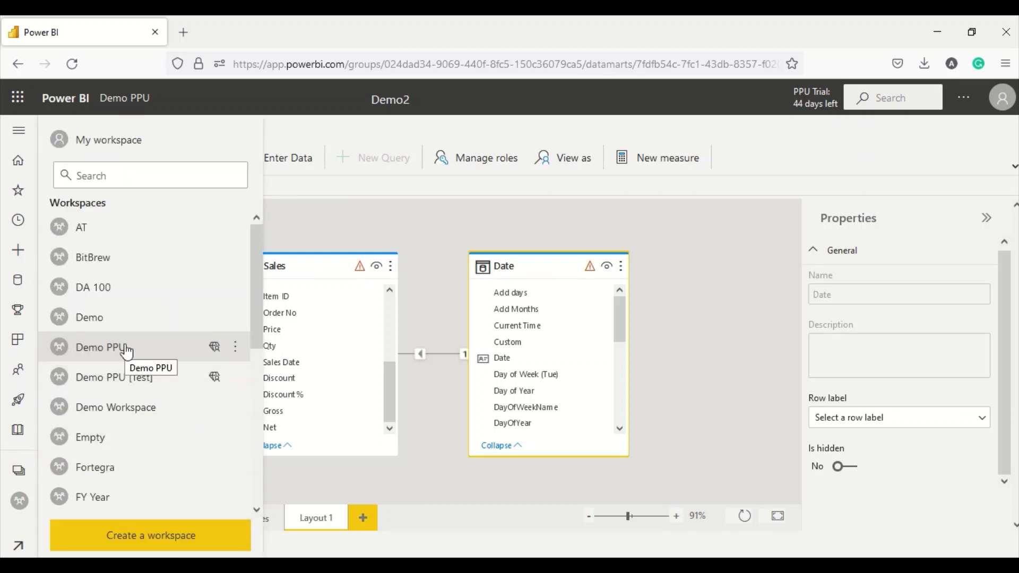
click(99, 354)
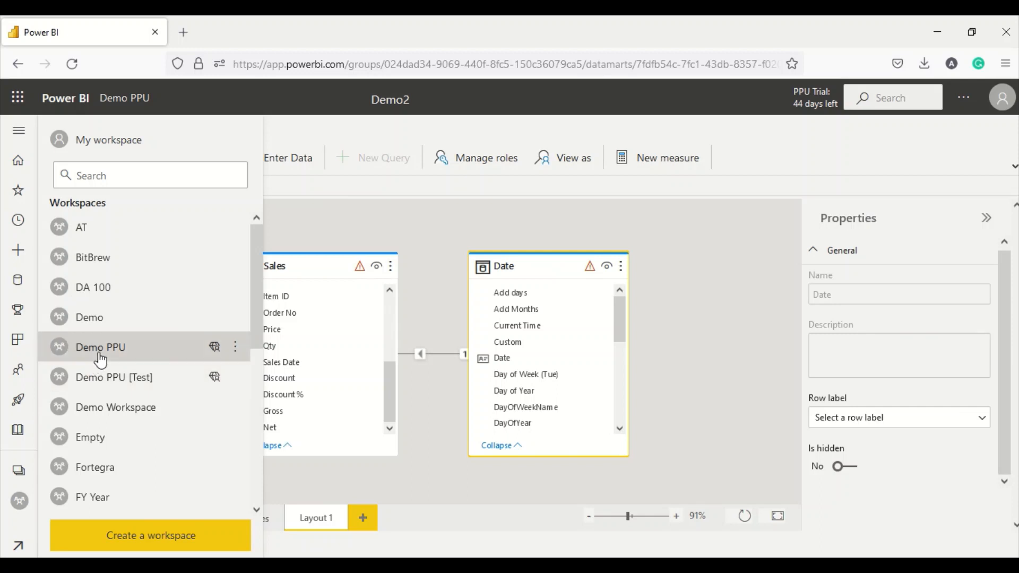
click(119, 237)
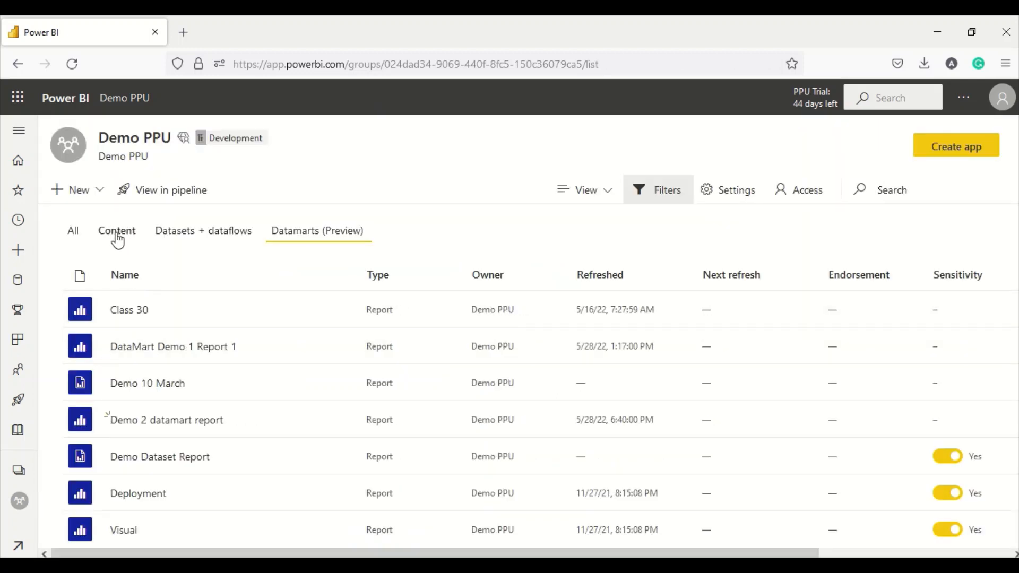
click(724, 281)
click(624, 276)
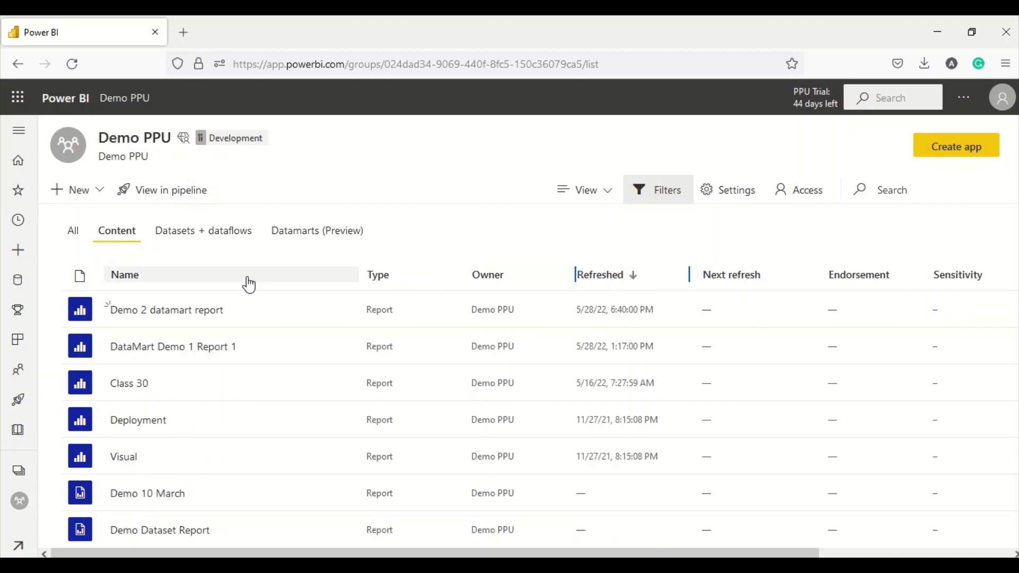
click(176, 310)
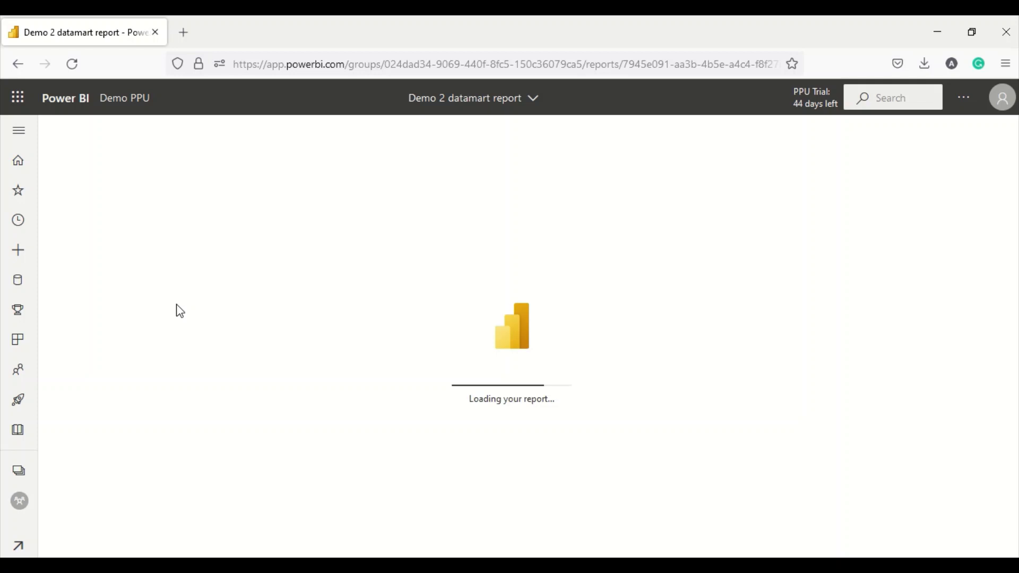
- Enter Edit mode and remove the middle and left City/Qty table visuals from Page 1
click(279, 309)
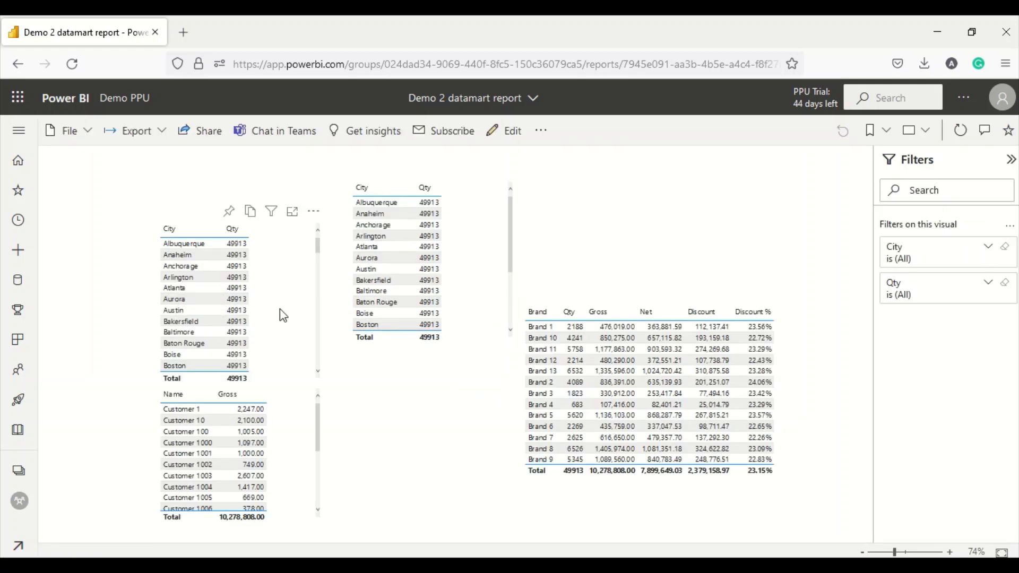
click(491, 307)
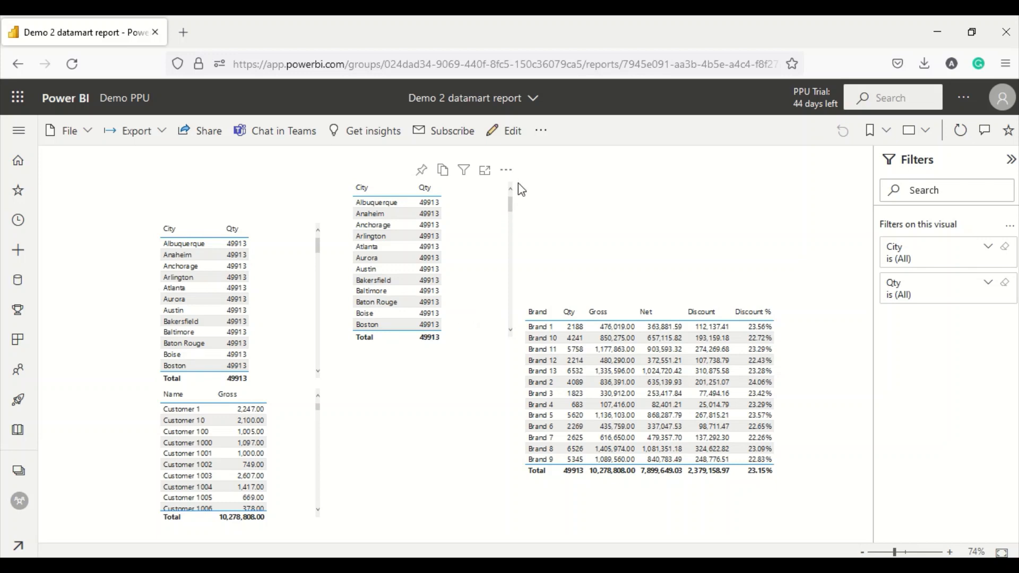
click(506, 171)
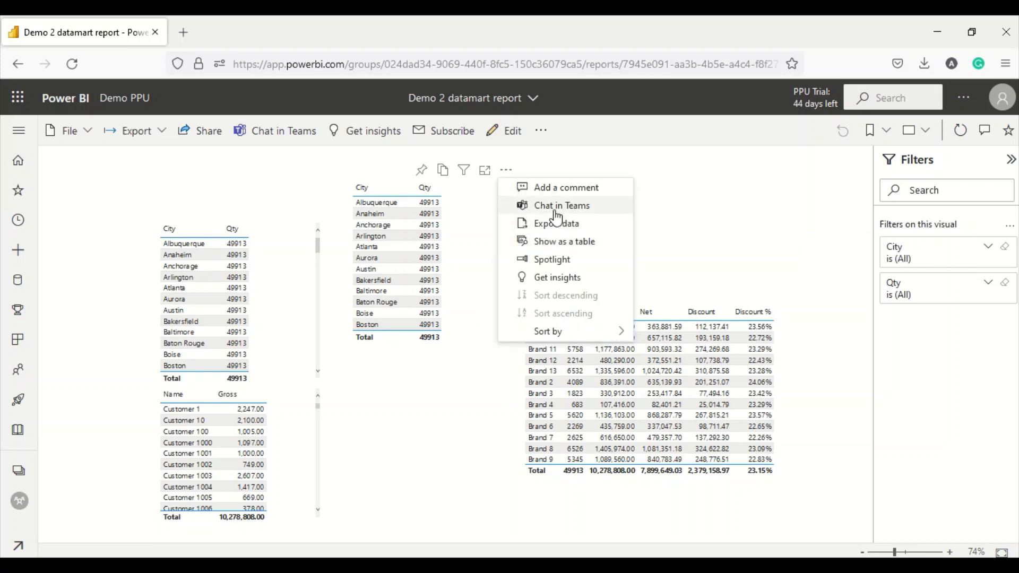
click(509, 130)
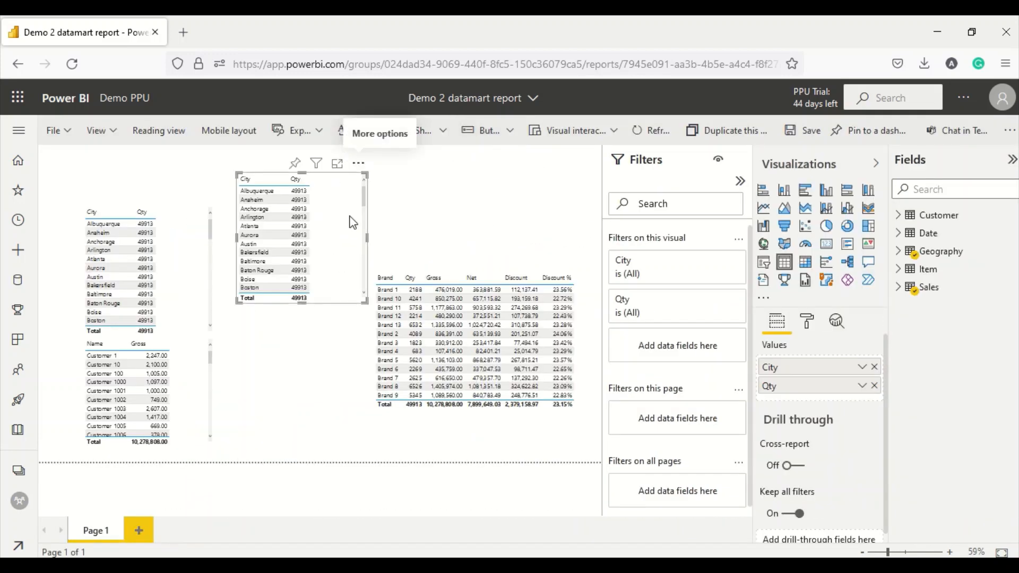
click(360, 165)
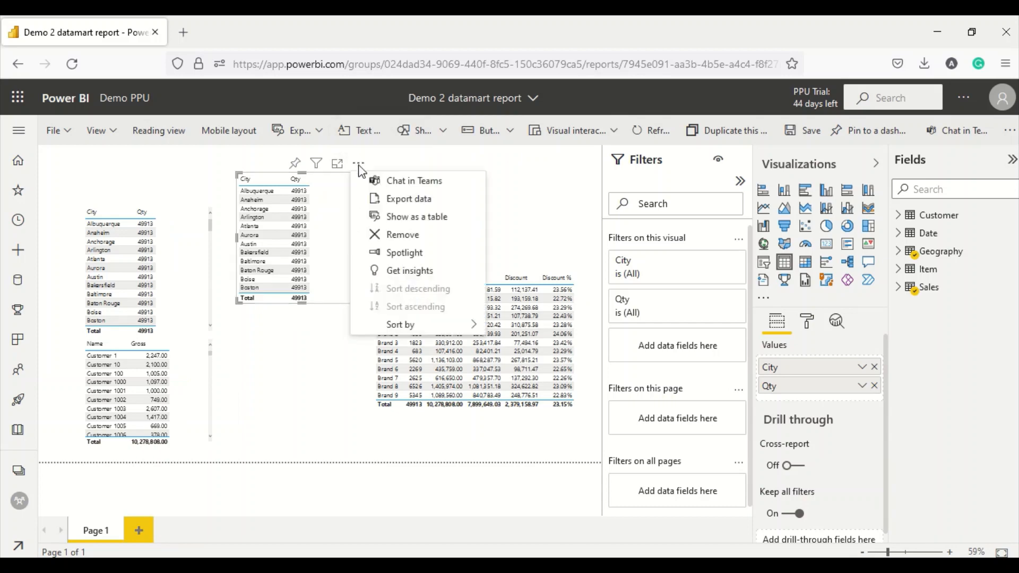
click(398, 235)
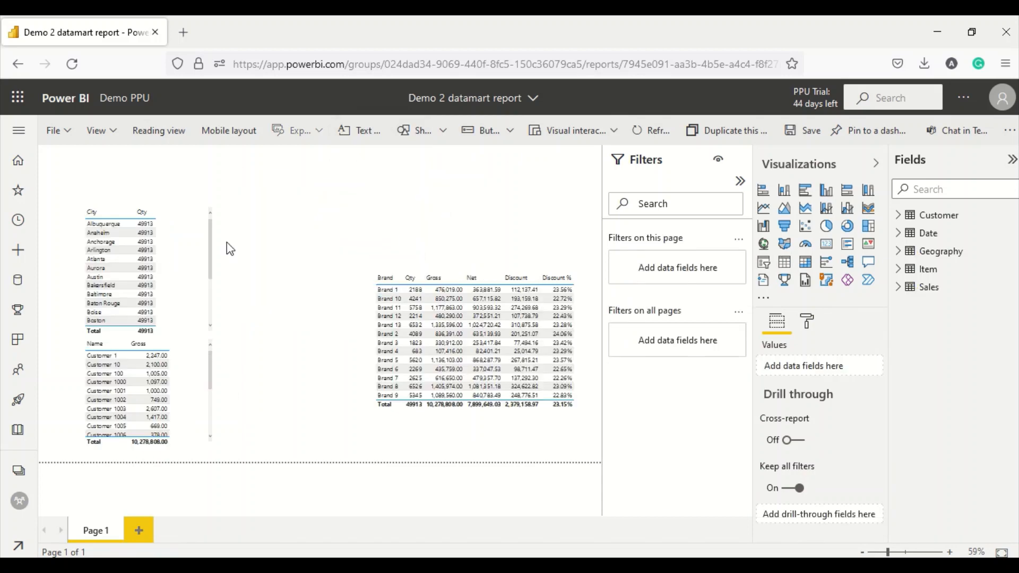
click(197, 242)
click(205, 196)
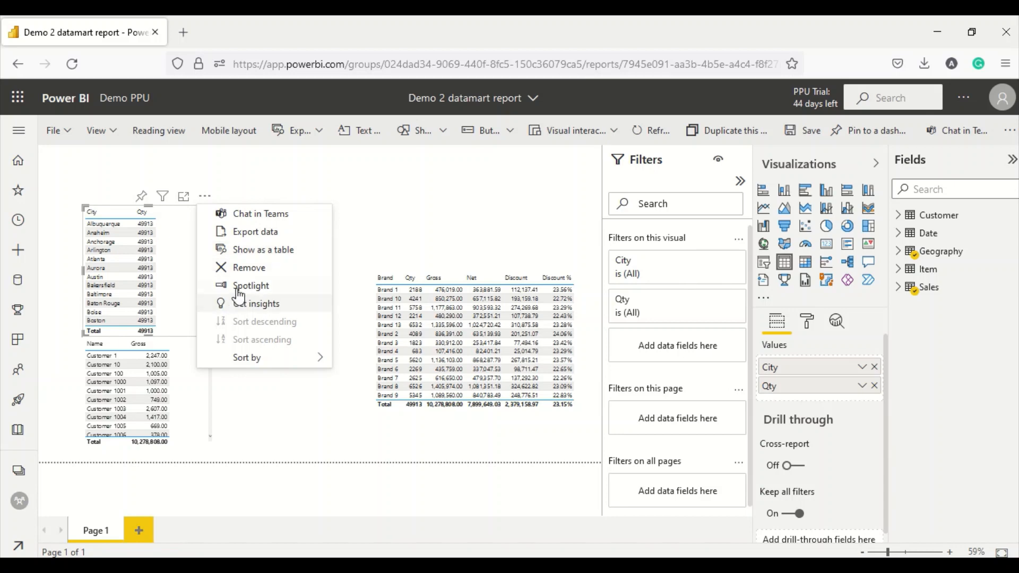
click(250, 269)
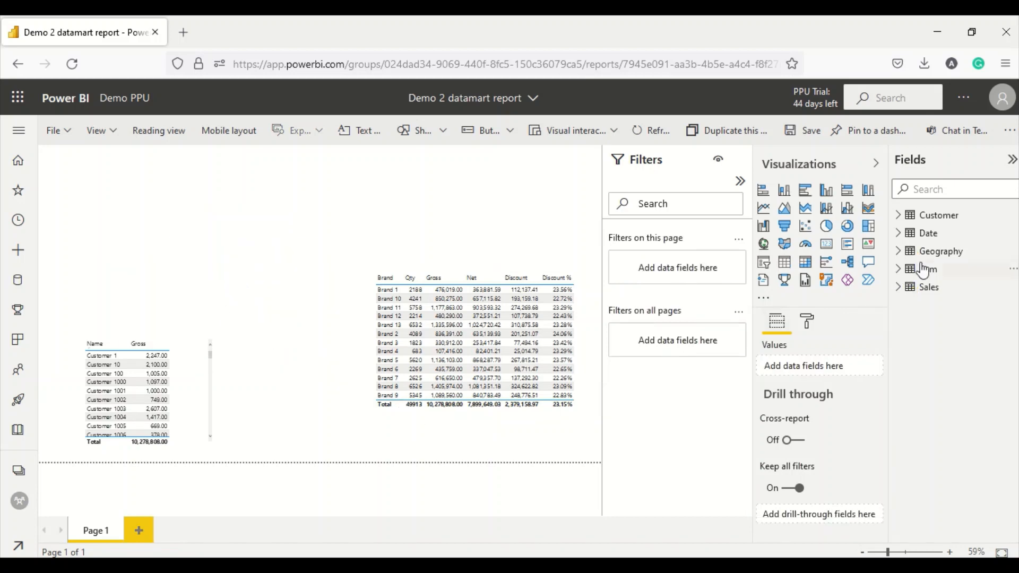
- Add a Date table visual with Gross at the page's top-left and enlarge it
click(494, 441)
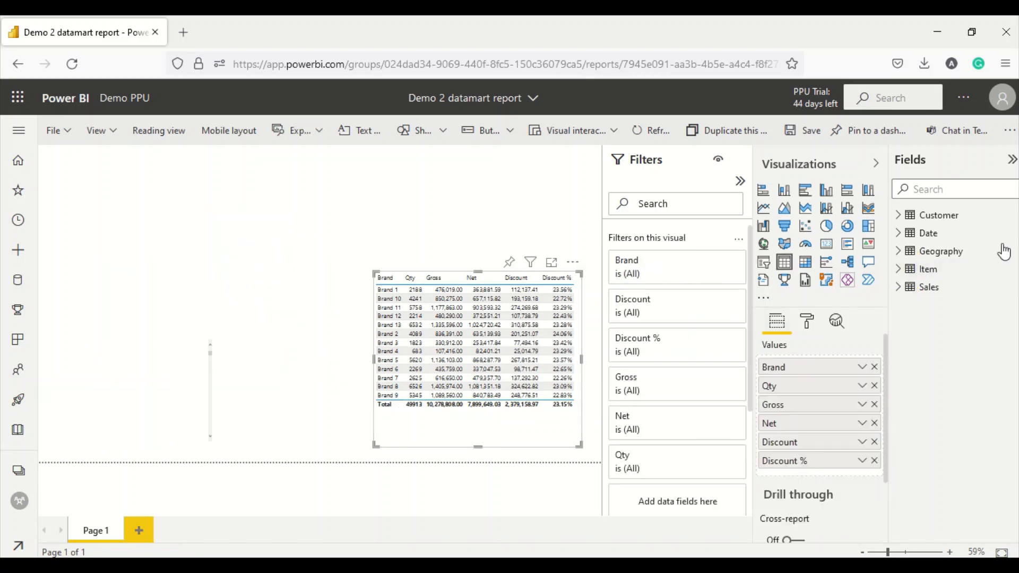
click(899, 234)
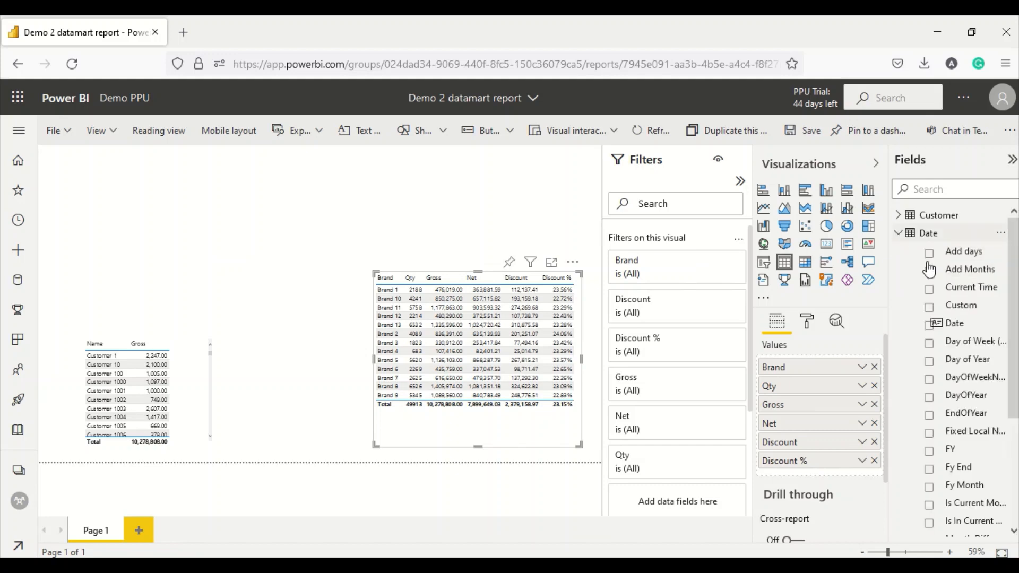
drag(963, 335, 154, 199)
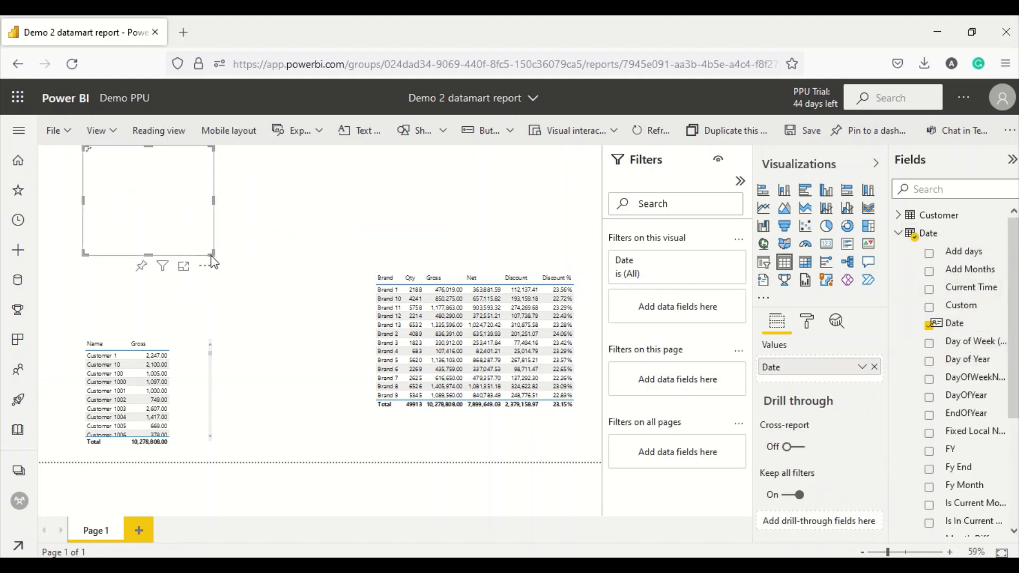
drag(215, 255, 247, 269)
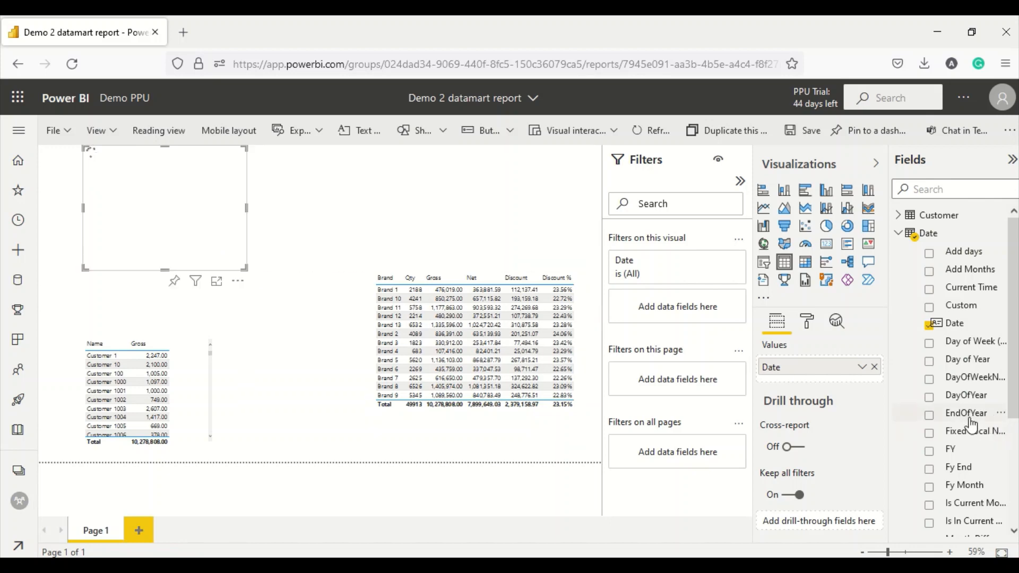
scroll(970, 425, down, 3)
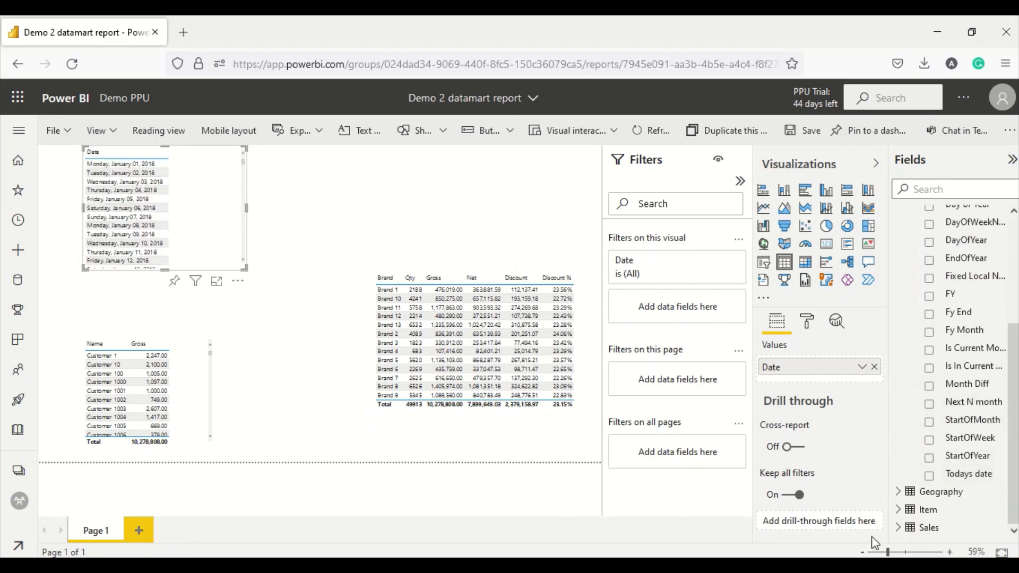
click(898, 527)
scroll(947, 402, down, 3)
scroll(948, 402, down, 3)
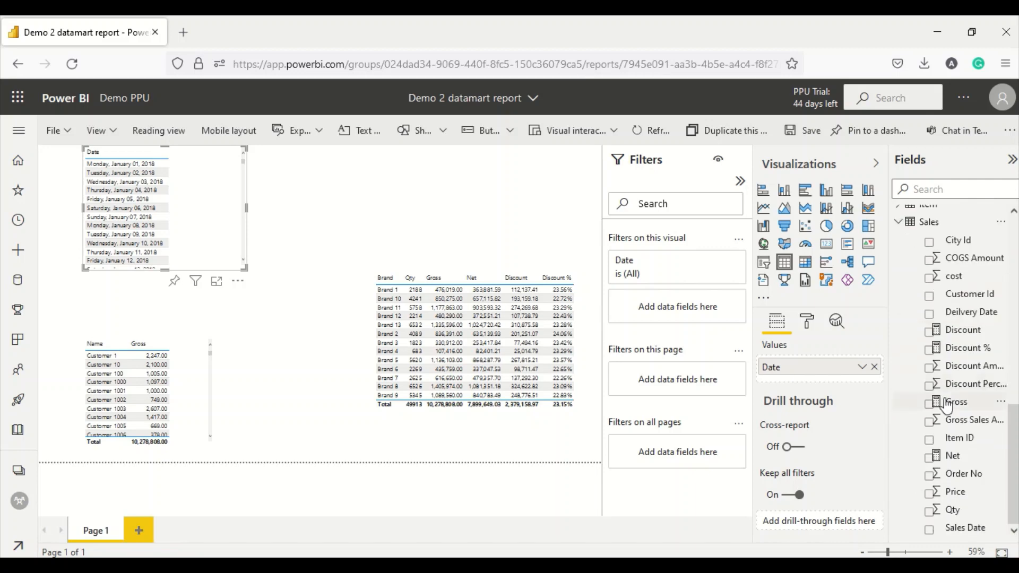
drag(962, 411, 210, 202)
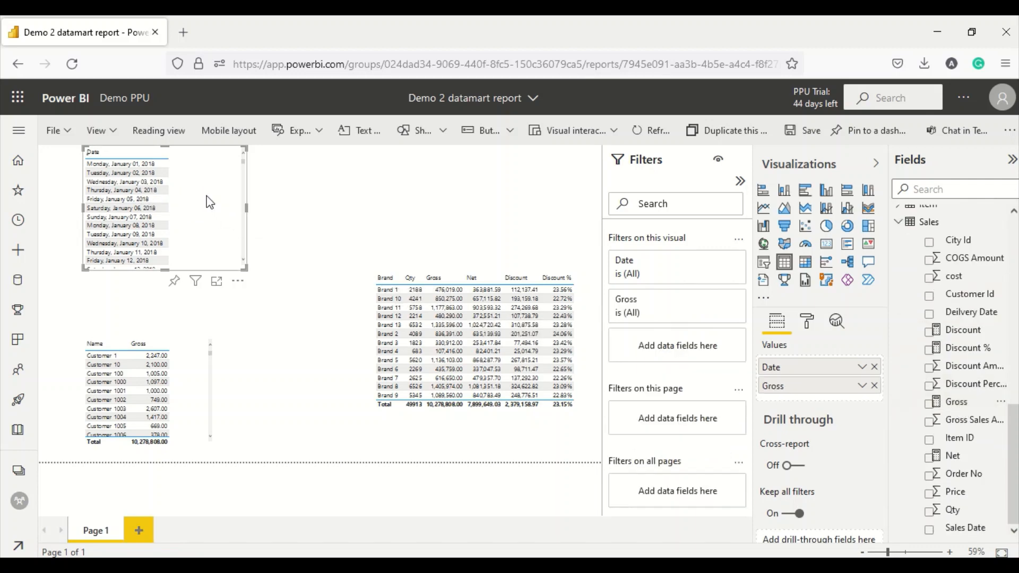
drag(241, 271, 257, 293)
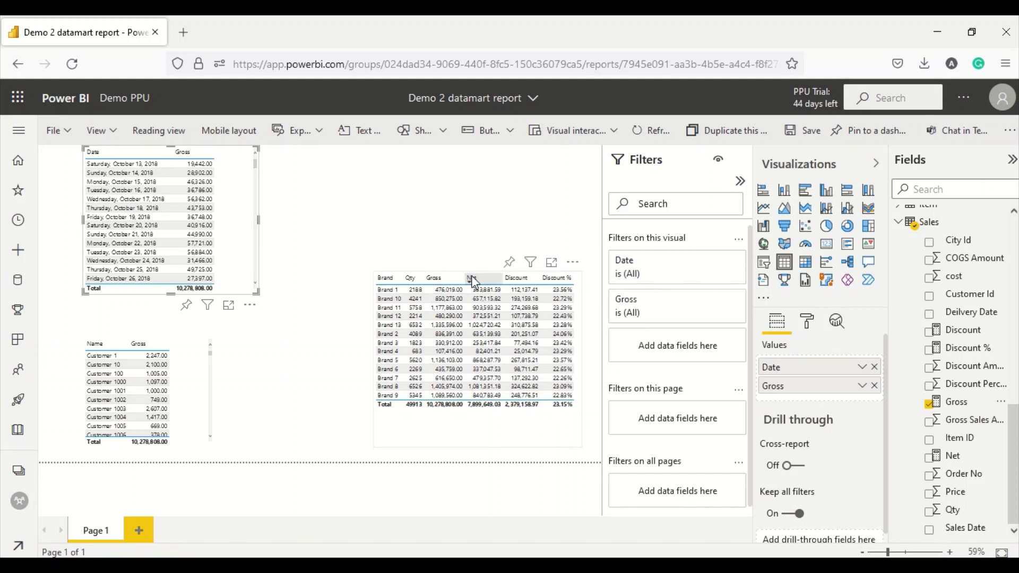
- Move the Brand table left, make it shorter, and add a blank Page 2
drag(424, 443, 325, 464)
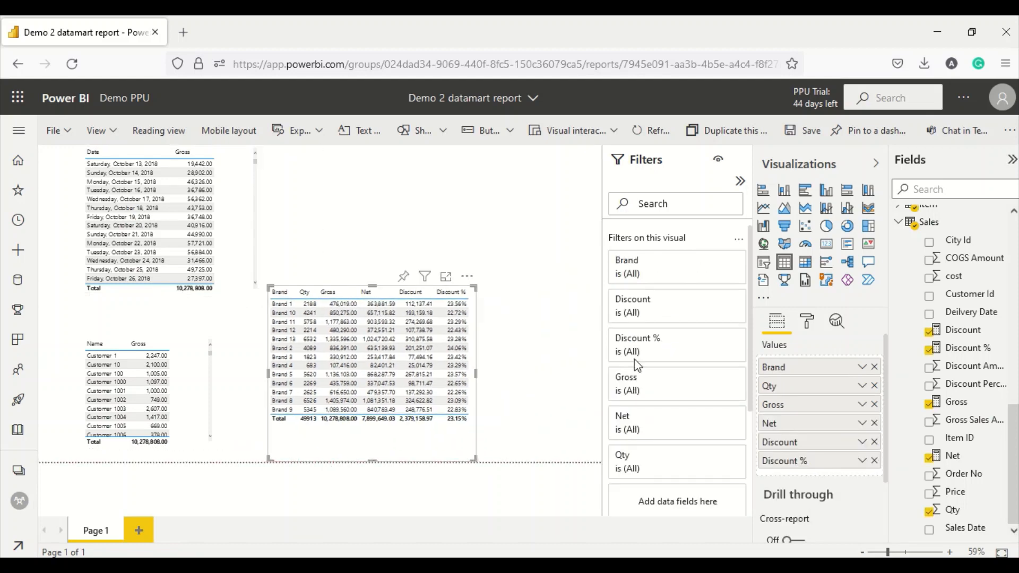
drag(373, 287, 374, 329)
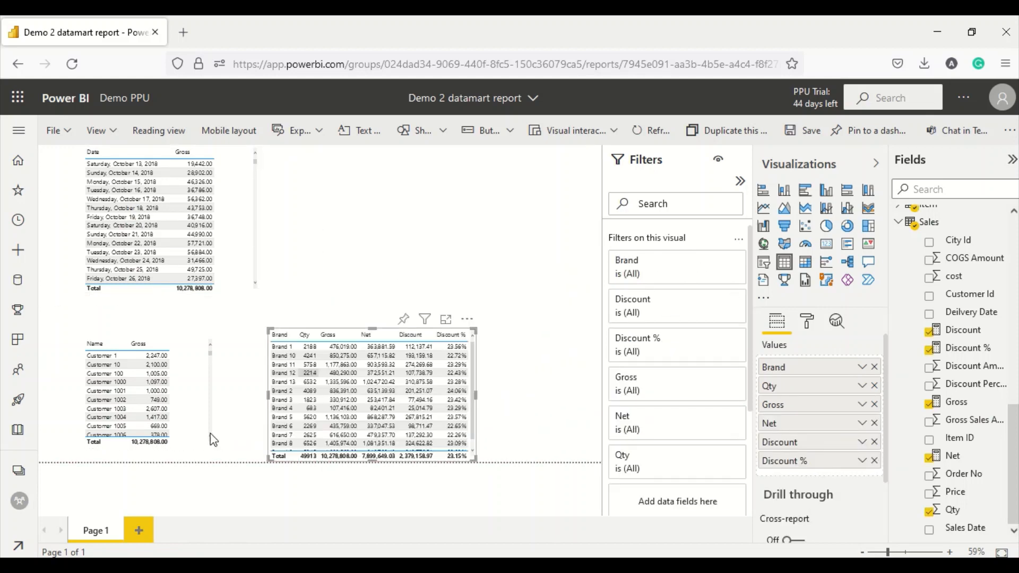
click(138, 529)
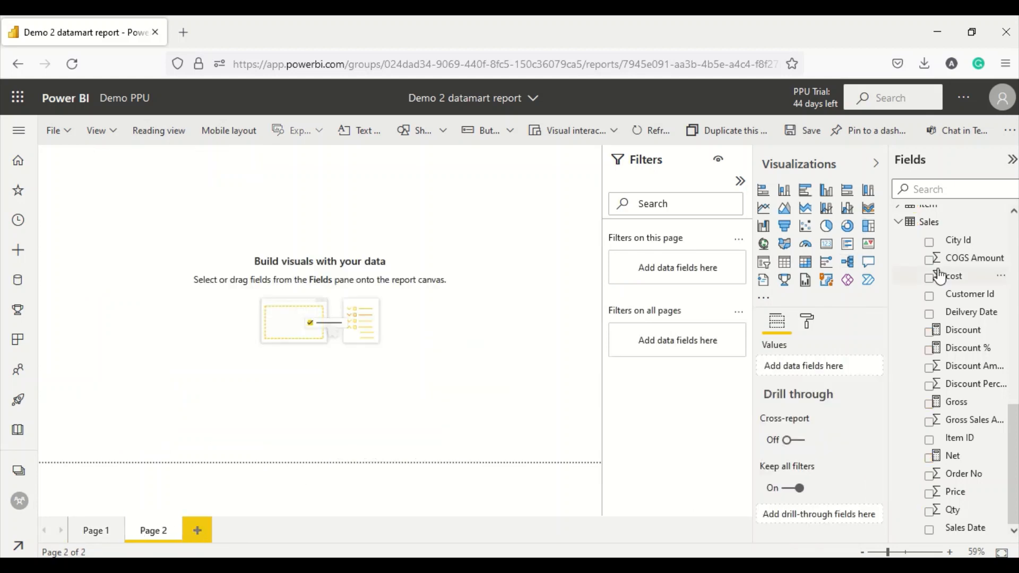
- Build a State table visual showing Gross by State
scroll(926, 281, up, 10)
scroll(926, 284, up, 3)
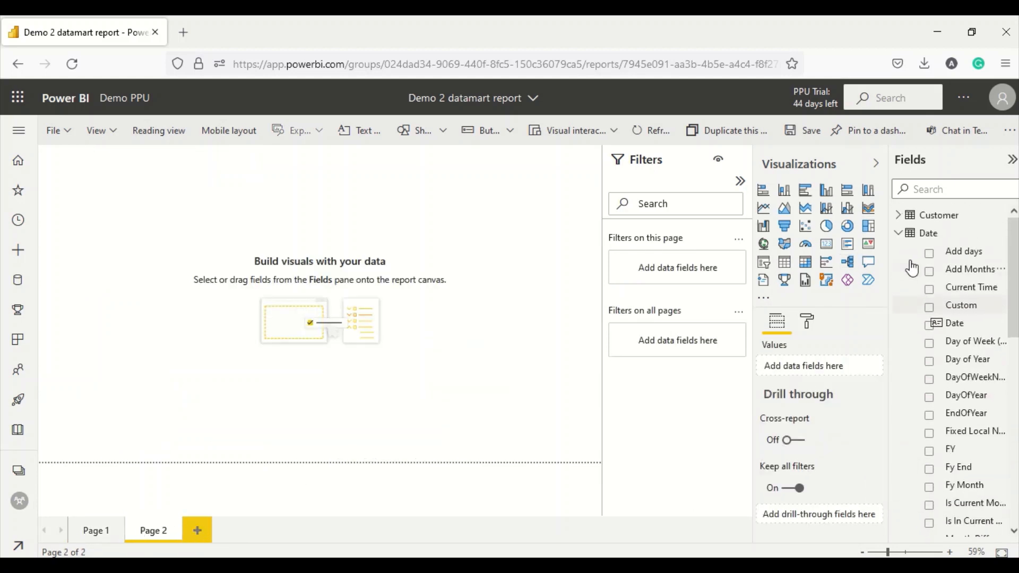
click(896, 234)
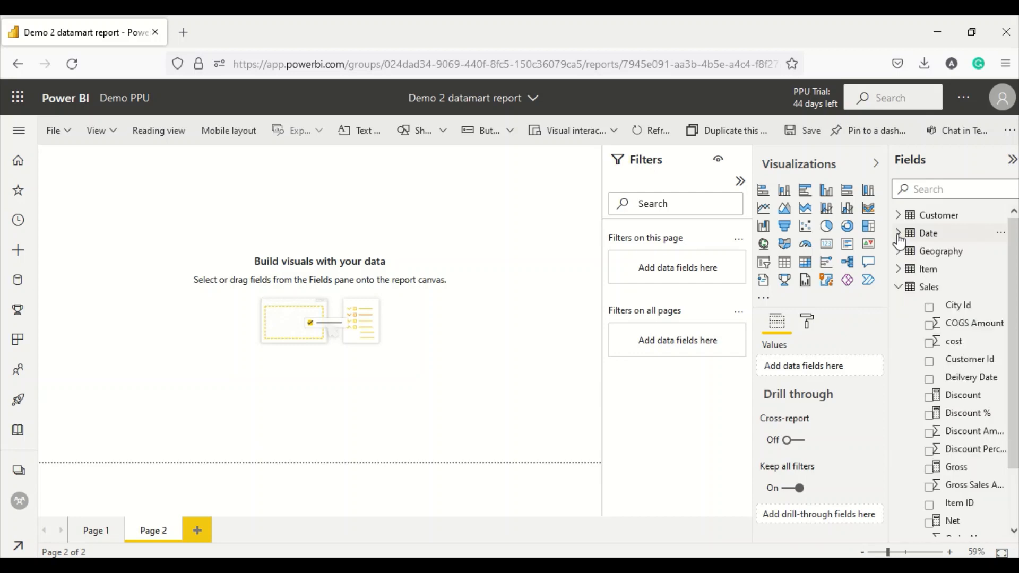
click(899, 251)
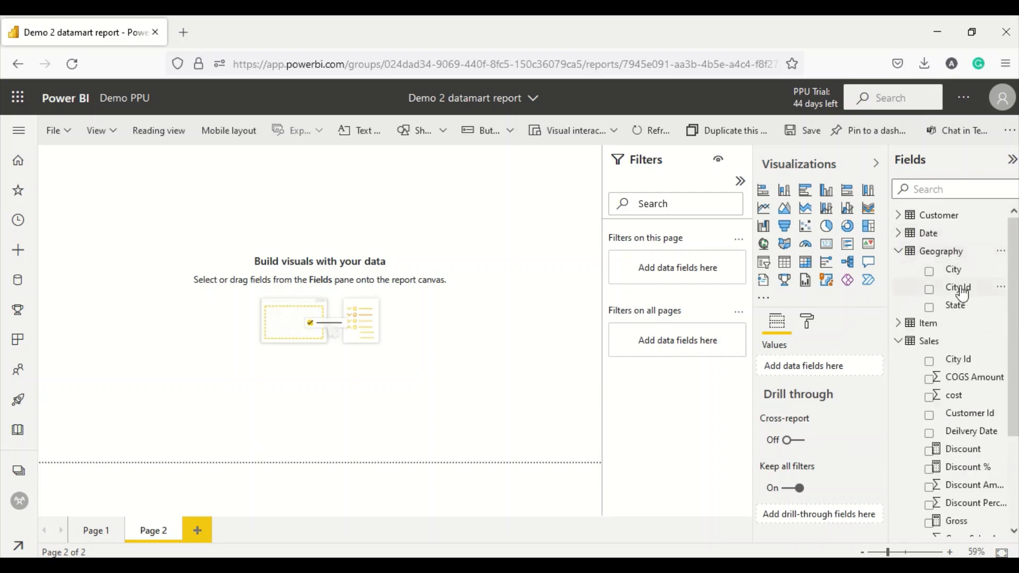
drag(955, 305, 187, 242)
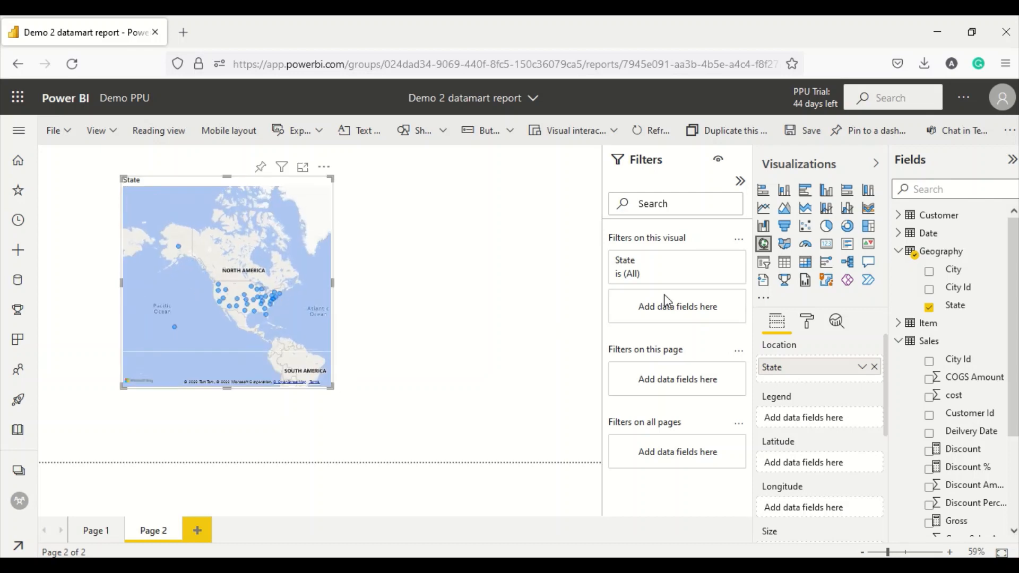
click(777, 263)
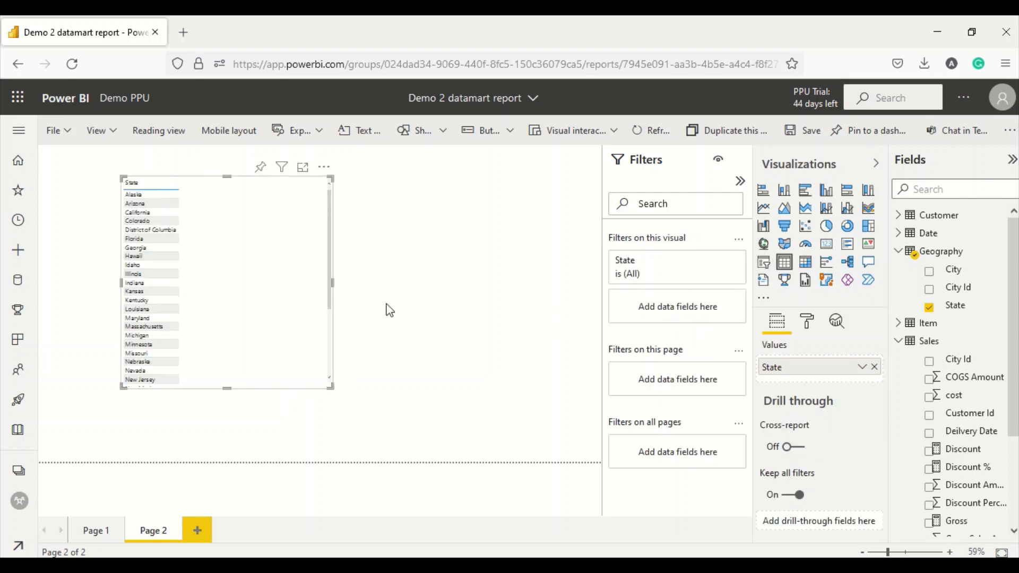
scroll(950, 395, down, 3)
drag(955, 399, 250, 245)
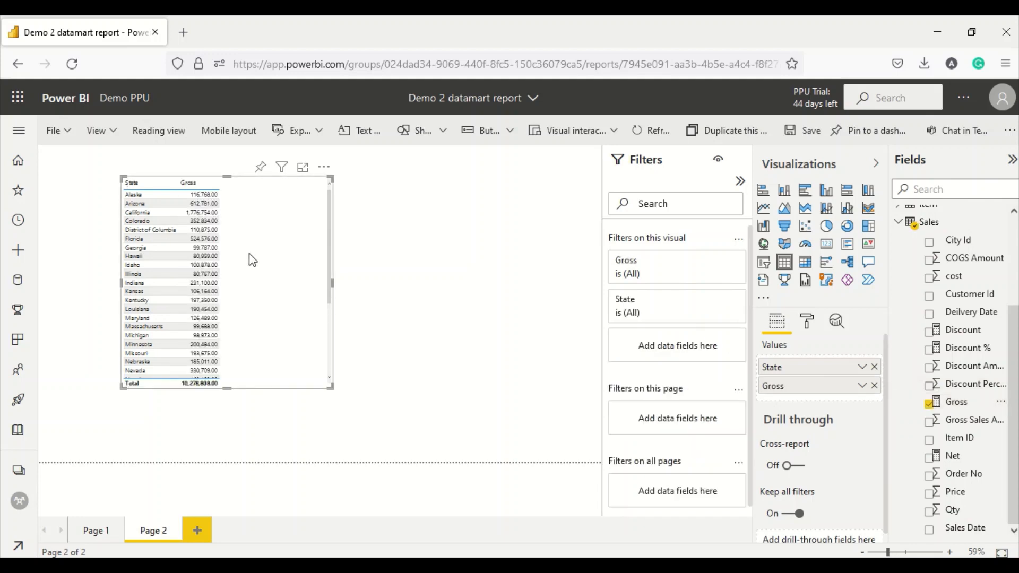
scroll(910, 273, up, 3)
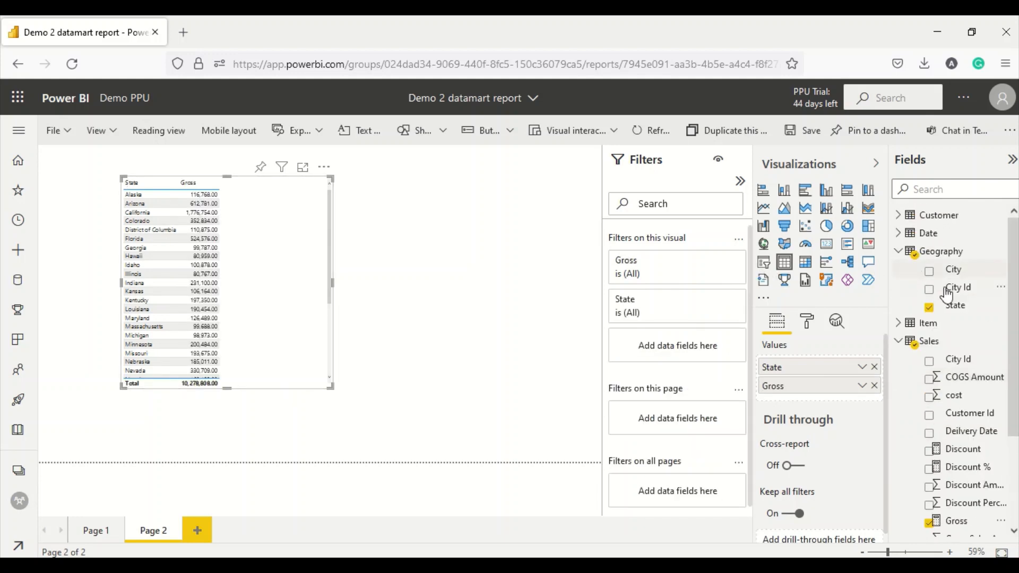
- Build a City table visual showing Gross and Qty by City
drag(953, 270, 475, 255)
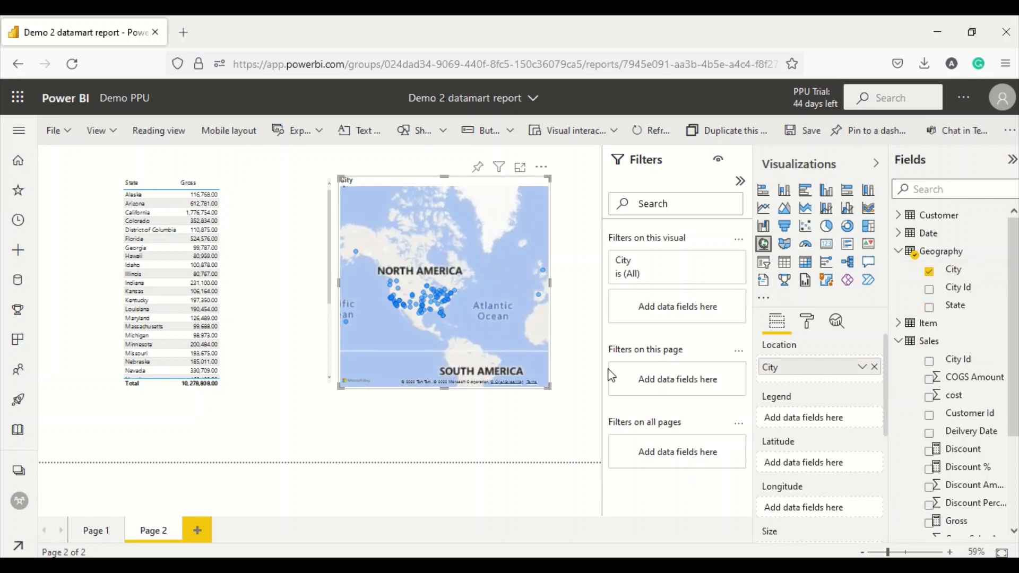
click(786, 262)
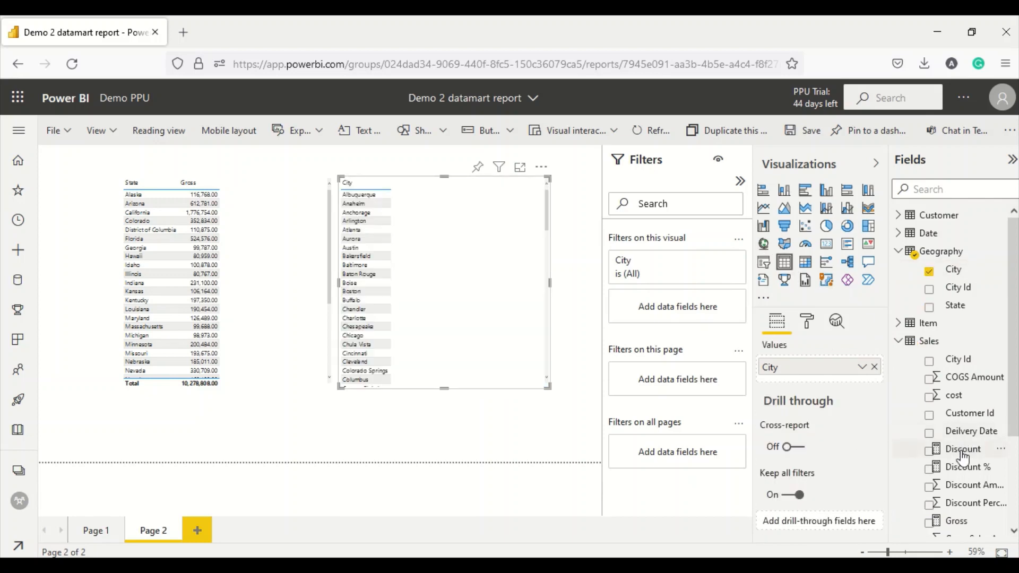
drag(955, 520, 483, 250)
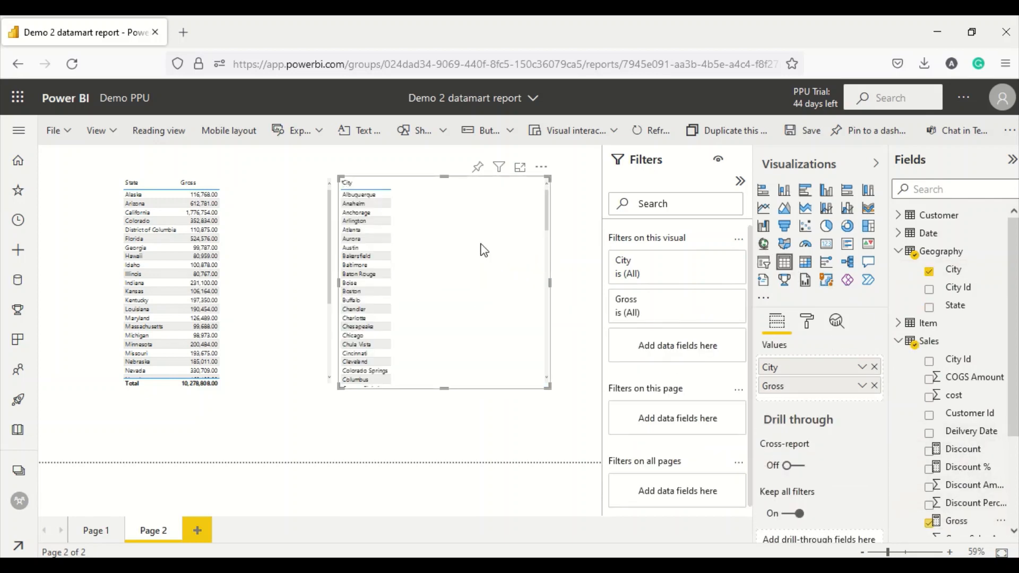
scroll(870, 390, down, 1)
scroll(963, 440, down, 3)
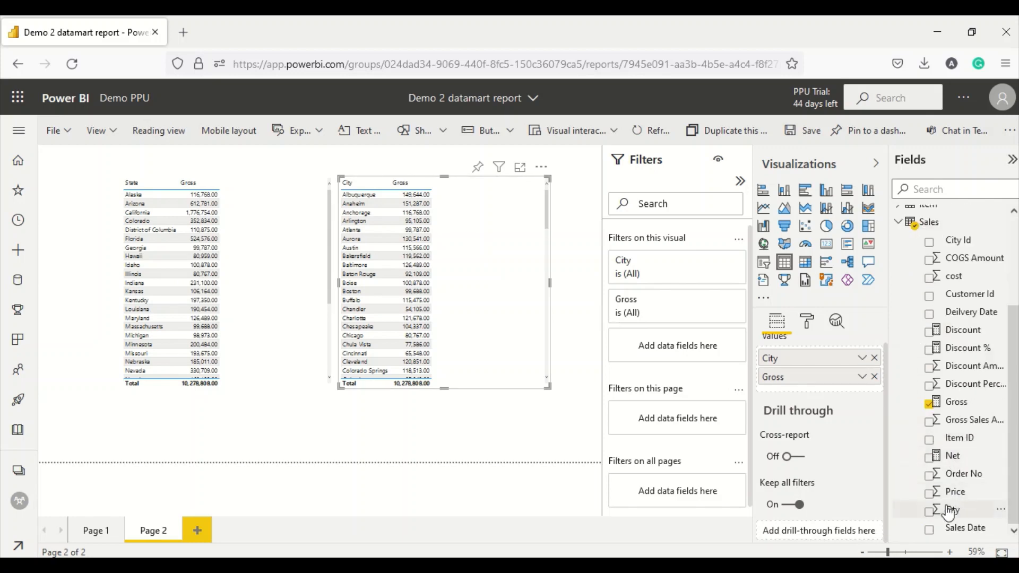
drag(949, 511, 483, 212)
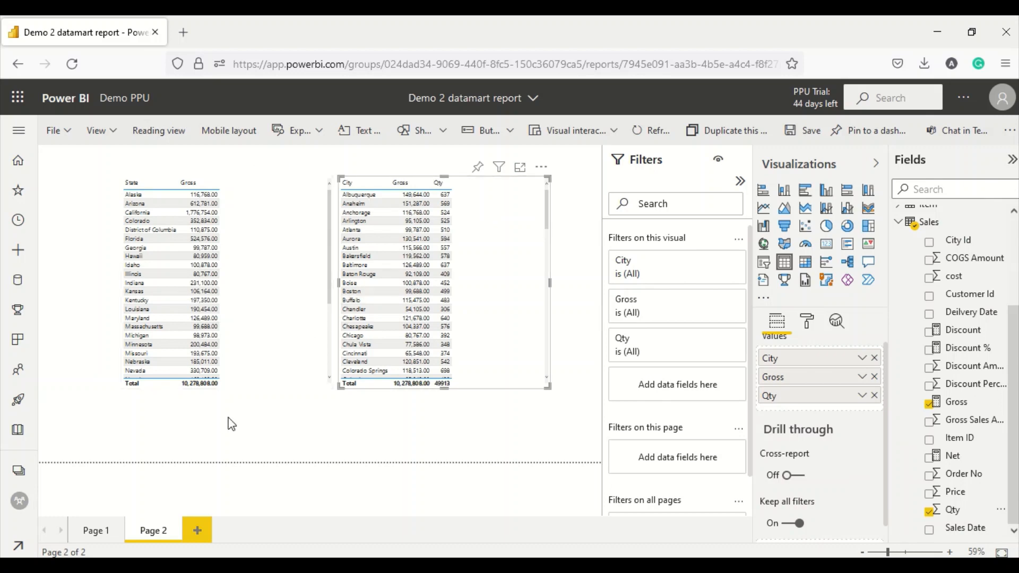
- Move the City table left, next to the State table
scroll(951, 269, up, 3)
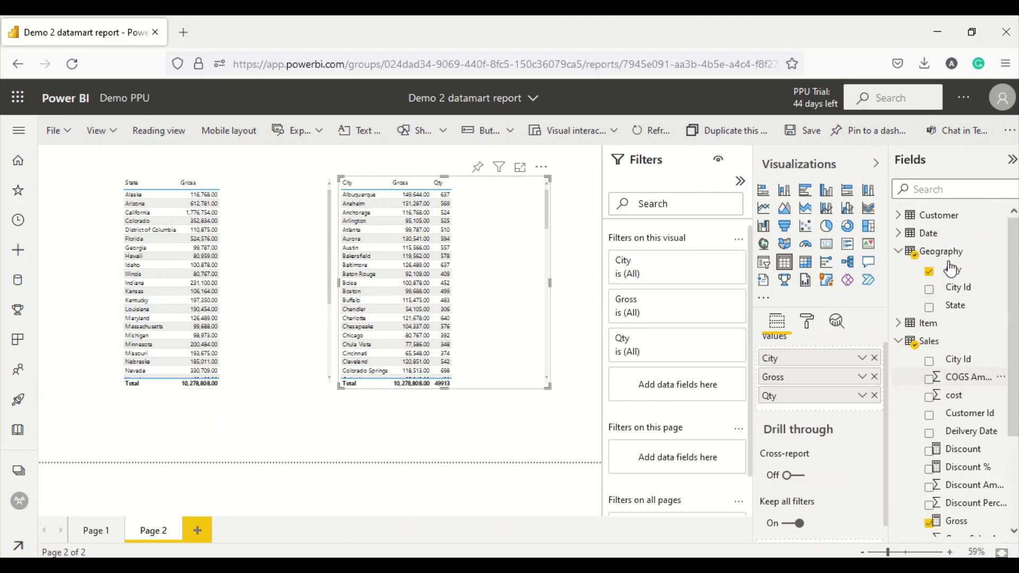
click(898, 341)
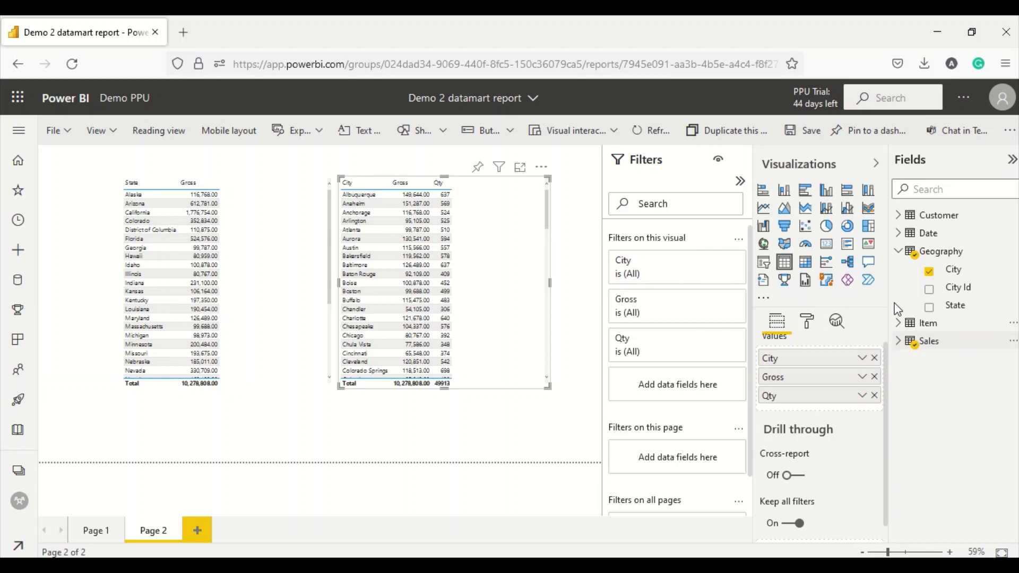
click(899, 252)
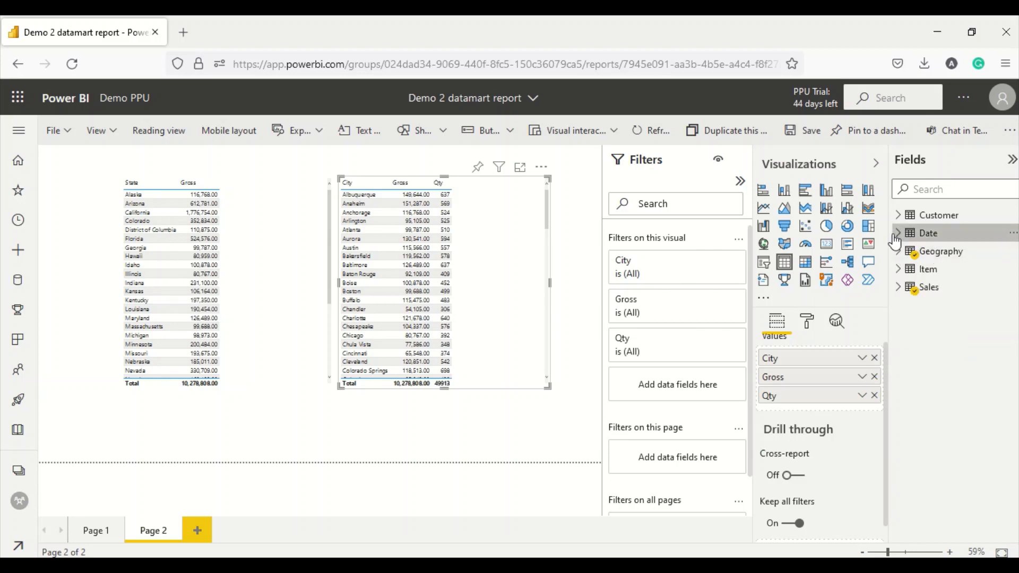
click(897, 234)
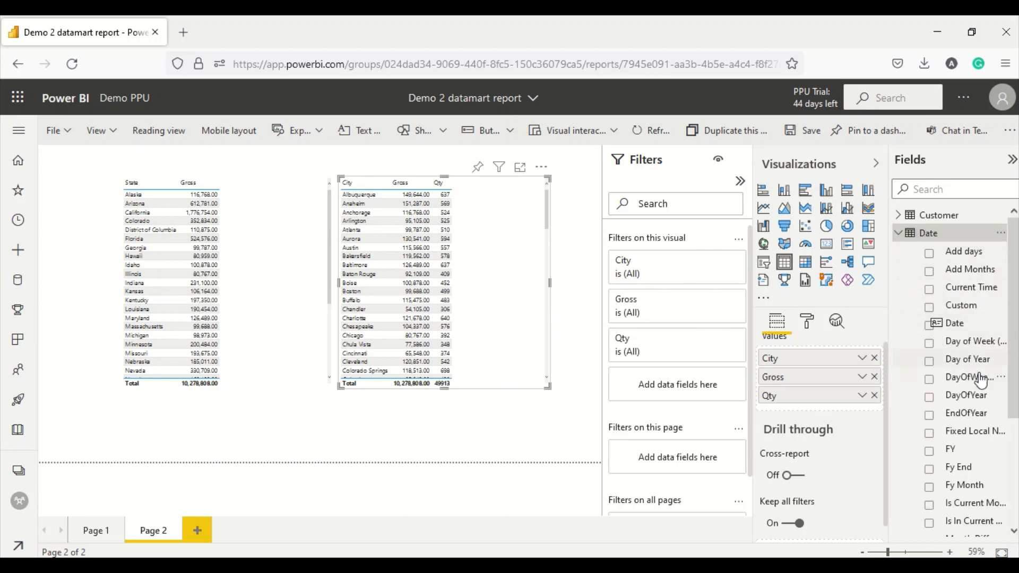
drag(501, 314, 398, 320)
scroll(967, 318, down, 2)
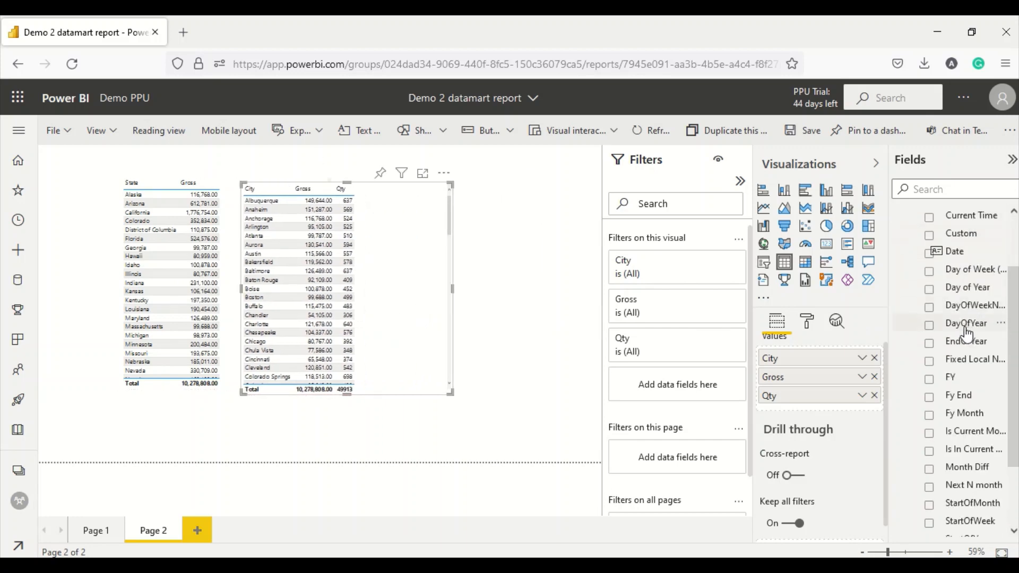
scroll(972, 351, down, 3)
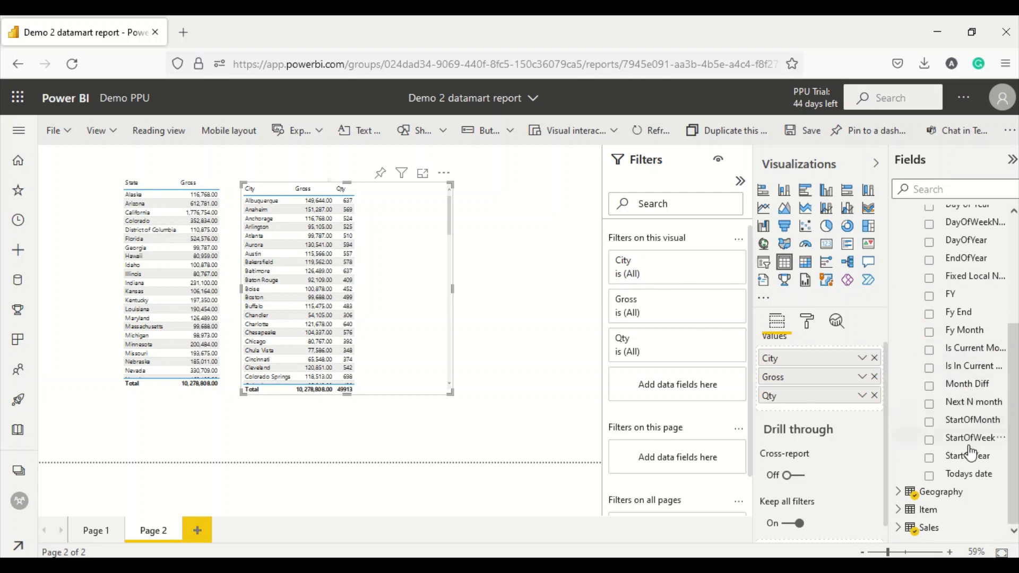
scroll(958, 332, up, 5)
scroll(985, 333, down, 3)
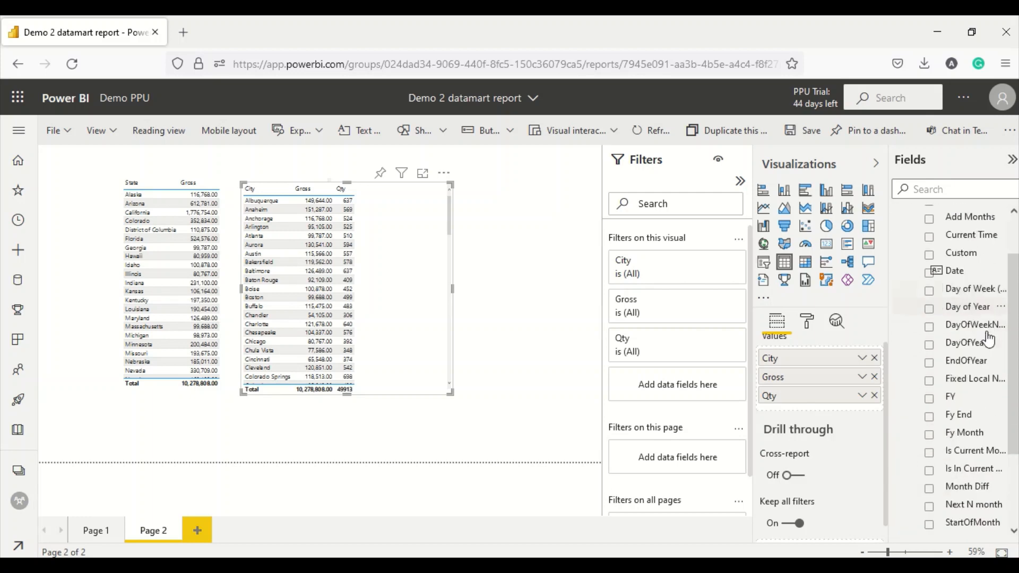
scroll(991, 381, down, 2)
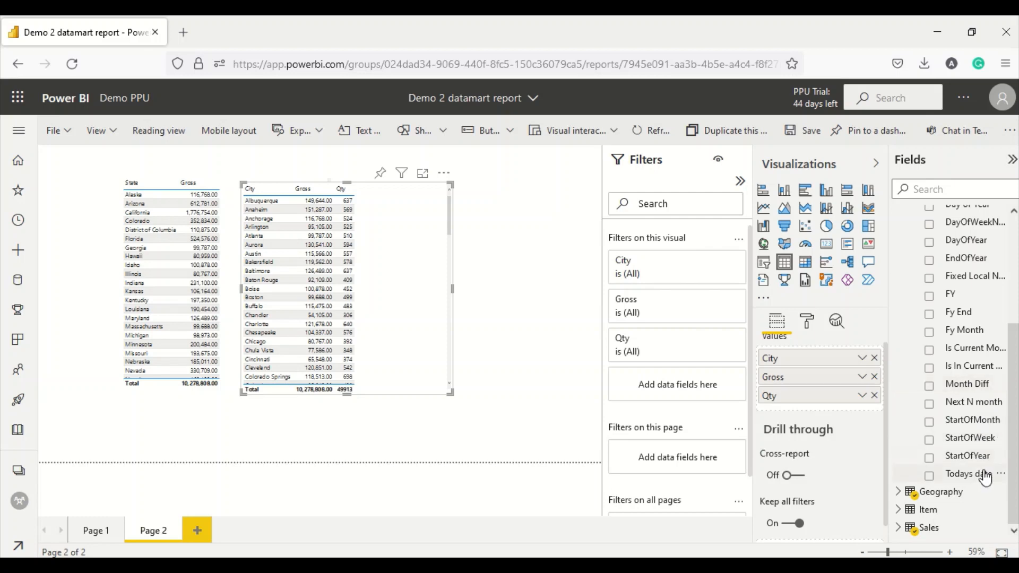
scroll(979, 334, up, 4)
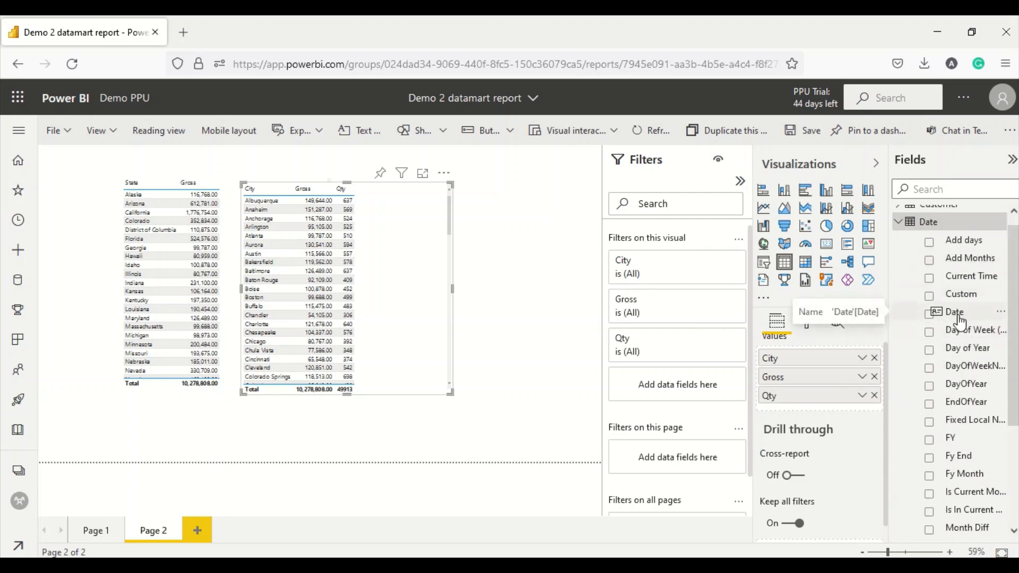
- Add a Date list visual and select dates through October, ending on Friday, October 19, 2018
drag(955, 314, 531, 229)
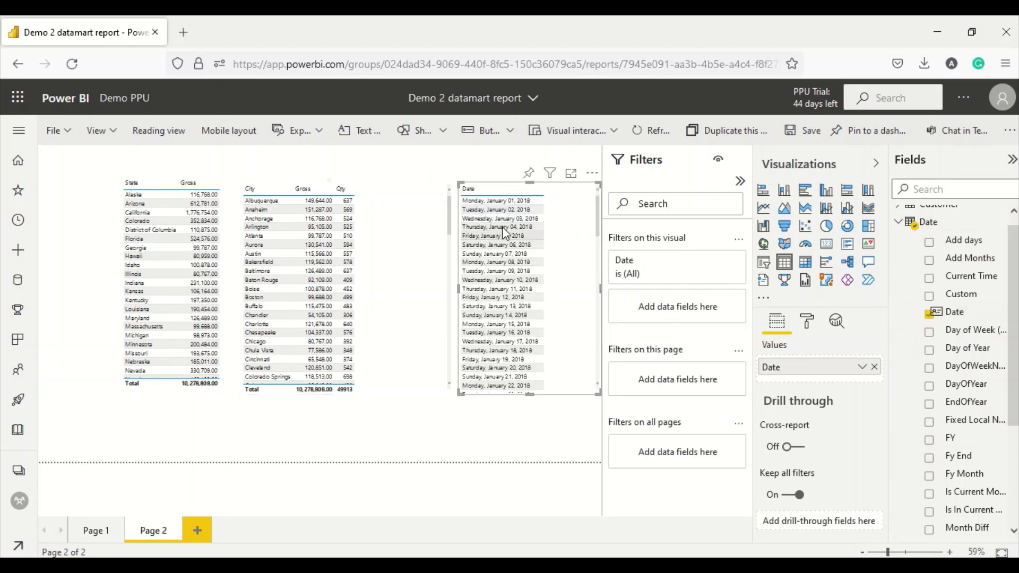
click(492, 212)
scroll(498, 276, down, 10)
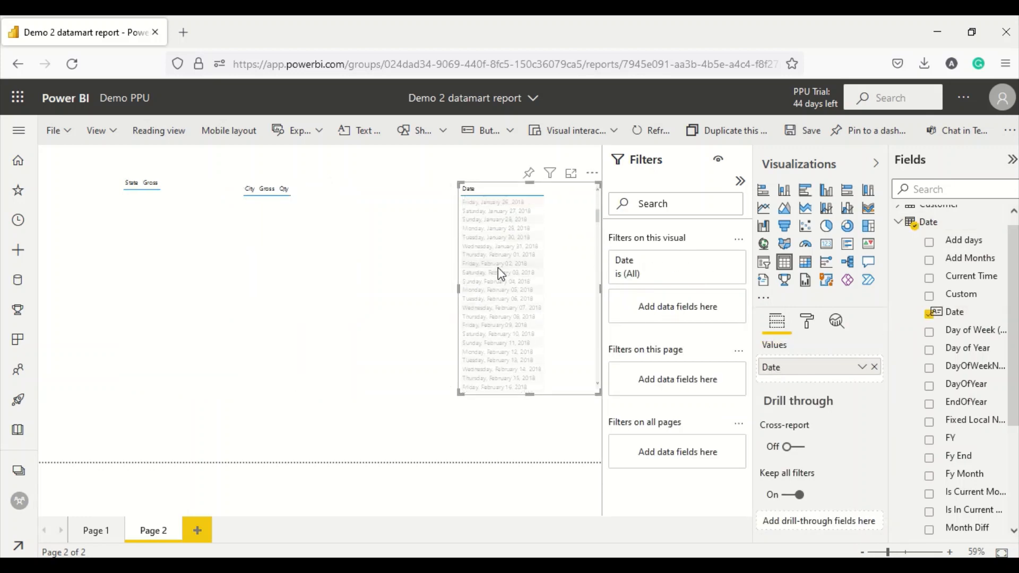
scroll(504, 306, down, 20)
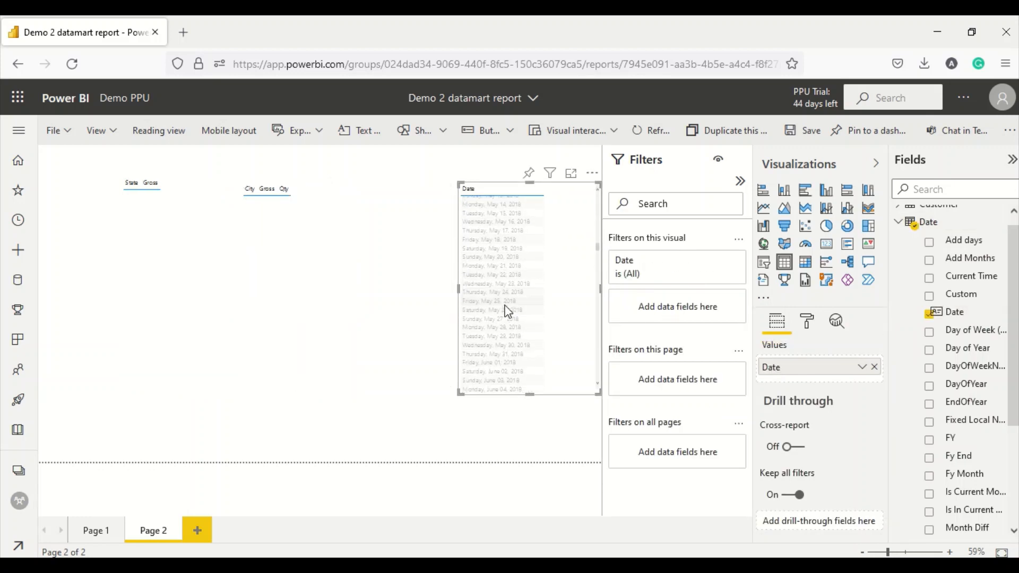
scroll(505, 312, down, 20)
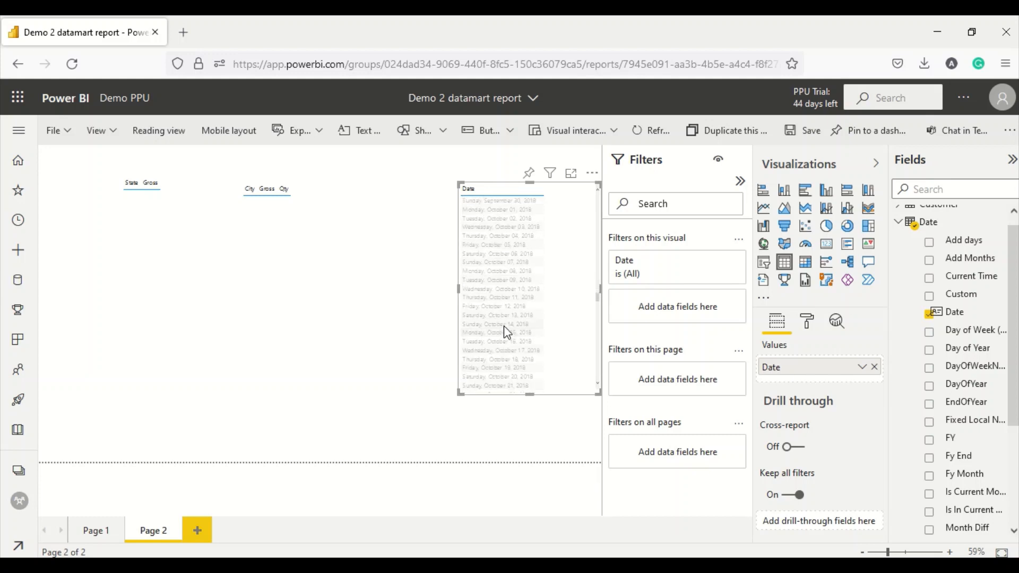
click(504, 324)
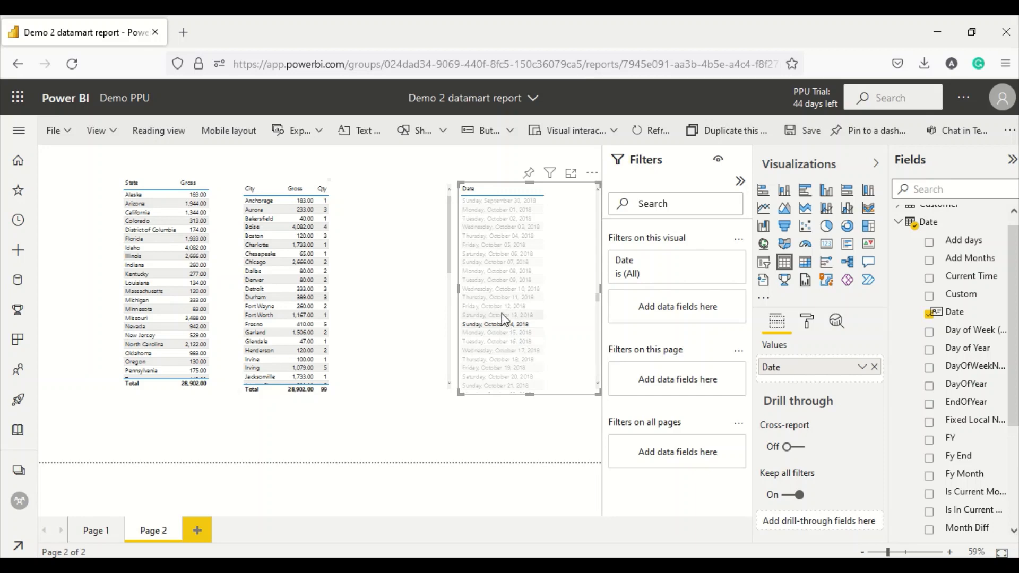
click(502, 312)
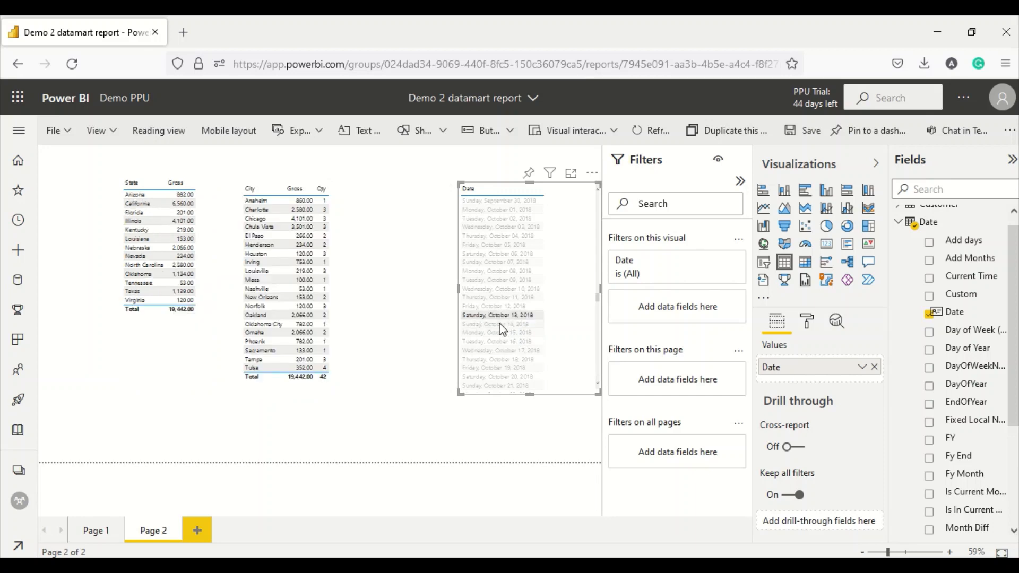
click(501, 325)
click(500, 336)
click(500, 351)
click(501, 367)
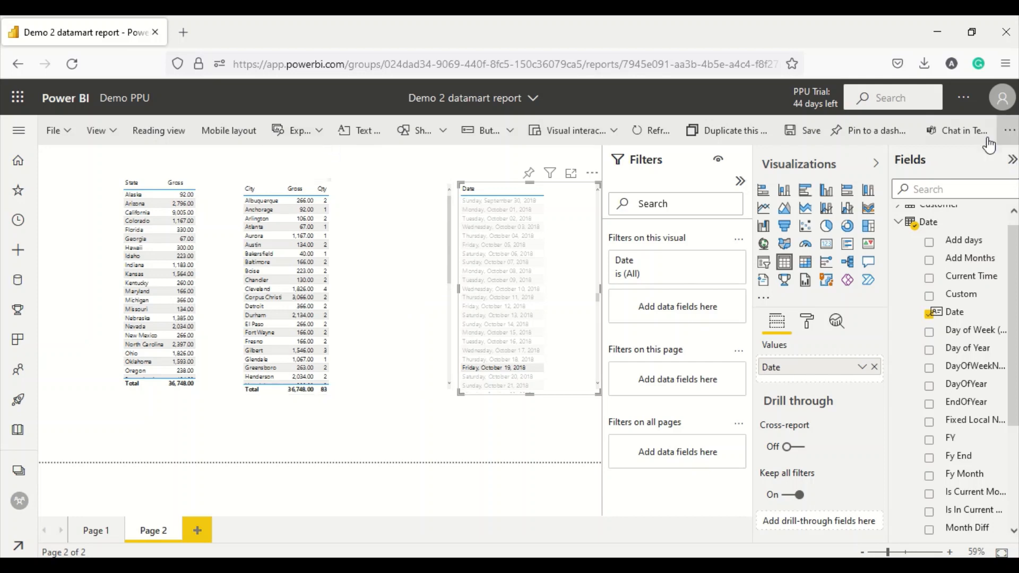
- Save the Demo 2 datamart report from the report toolbar
click(810, 132)
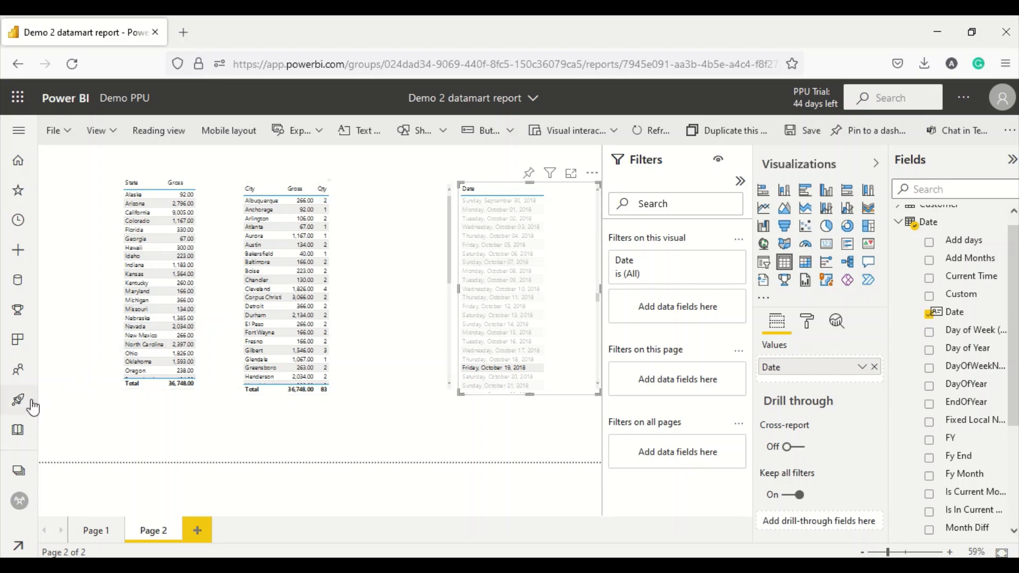
- Open and close the Workspaces flyout twice, then bring up the Alt+Tab window switcher
click(20, 472)
click(409, 453)
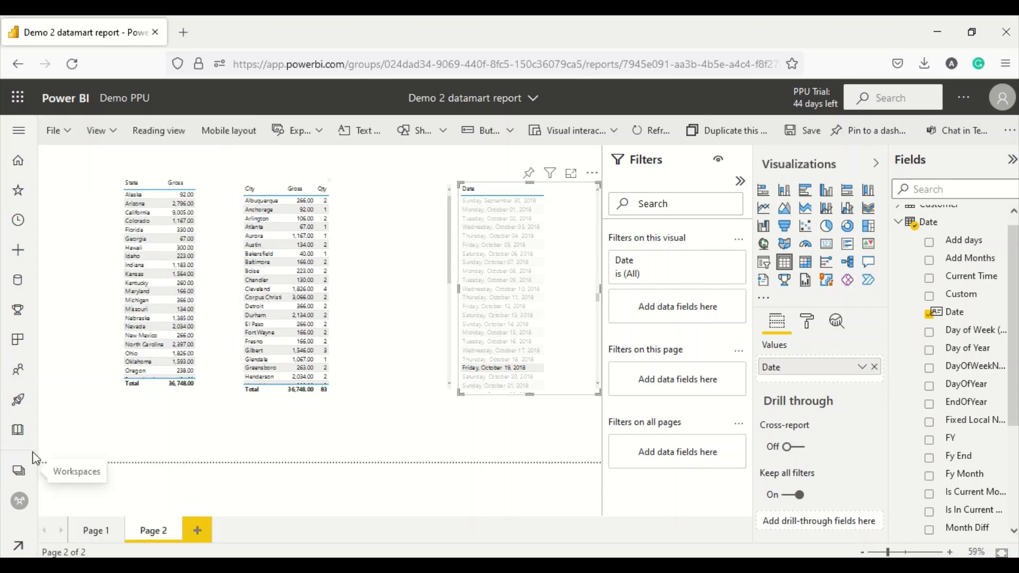
click(24, 470)
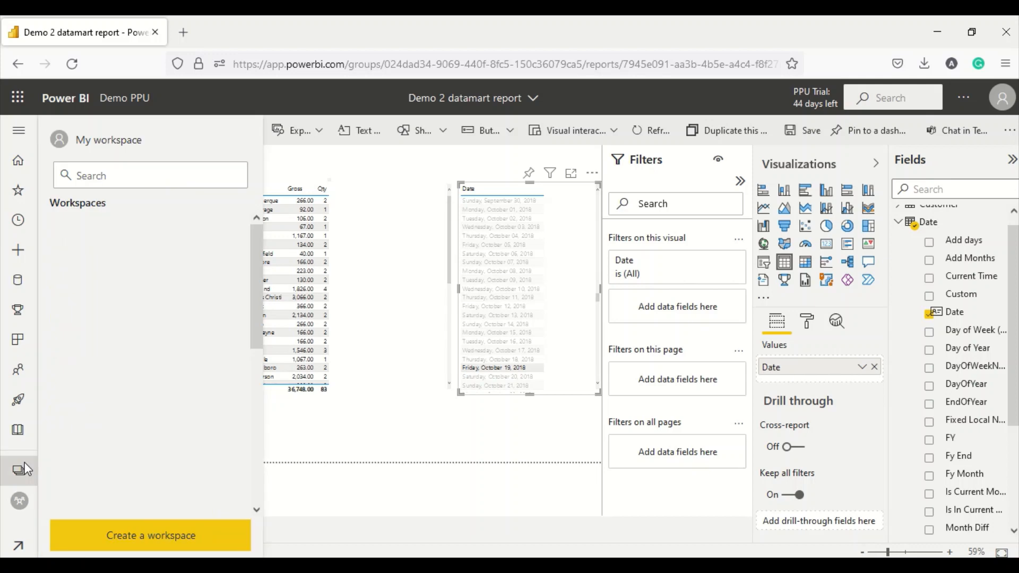
click(339, 437)
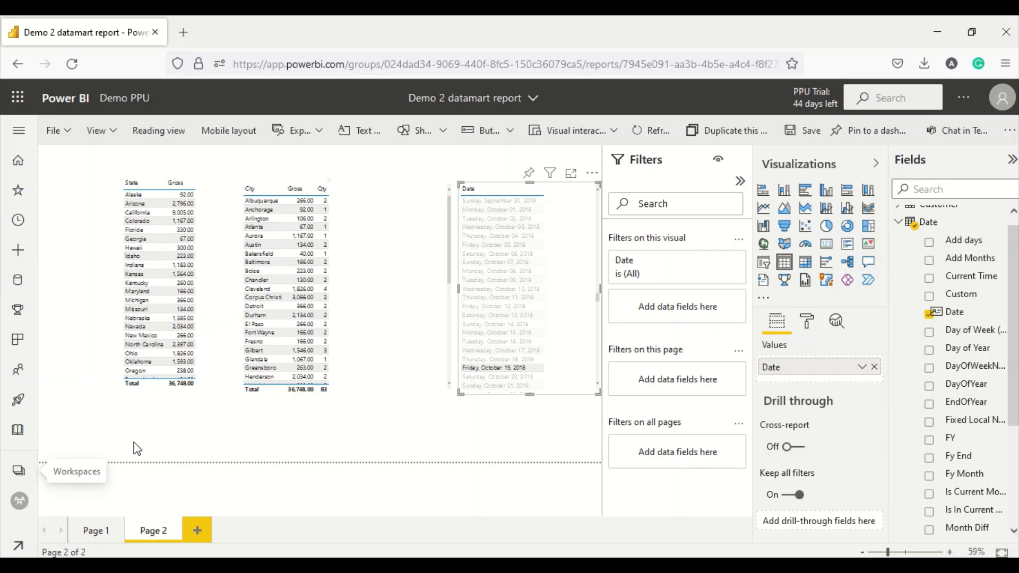
key(alt+Tab)
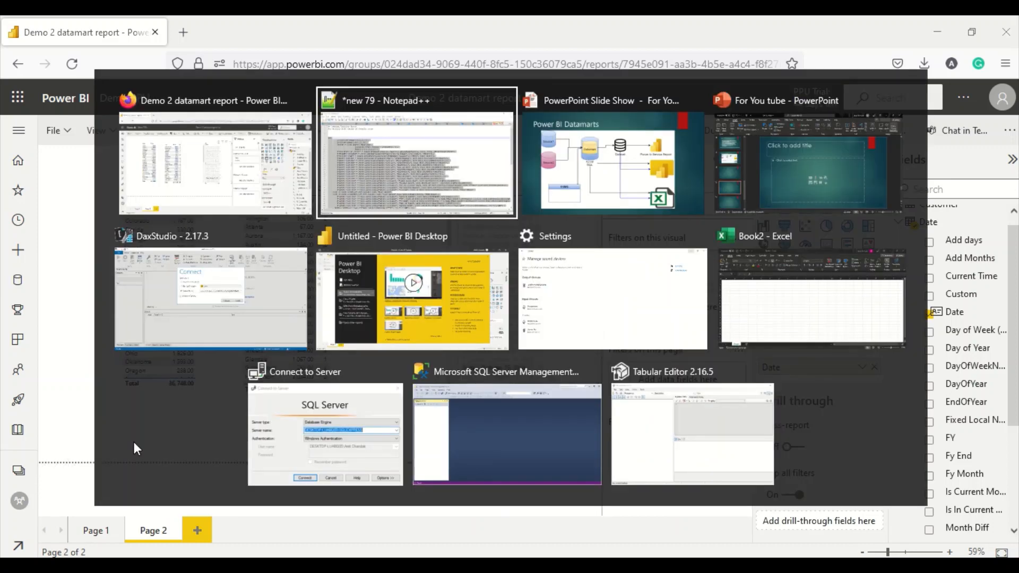
- Create a new report from the Demo2 Power BI dataset in Demo PPU
key(alt+Tab)
key(alt+Tab)
key(alt+Tab)
key(alt+Tab)
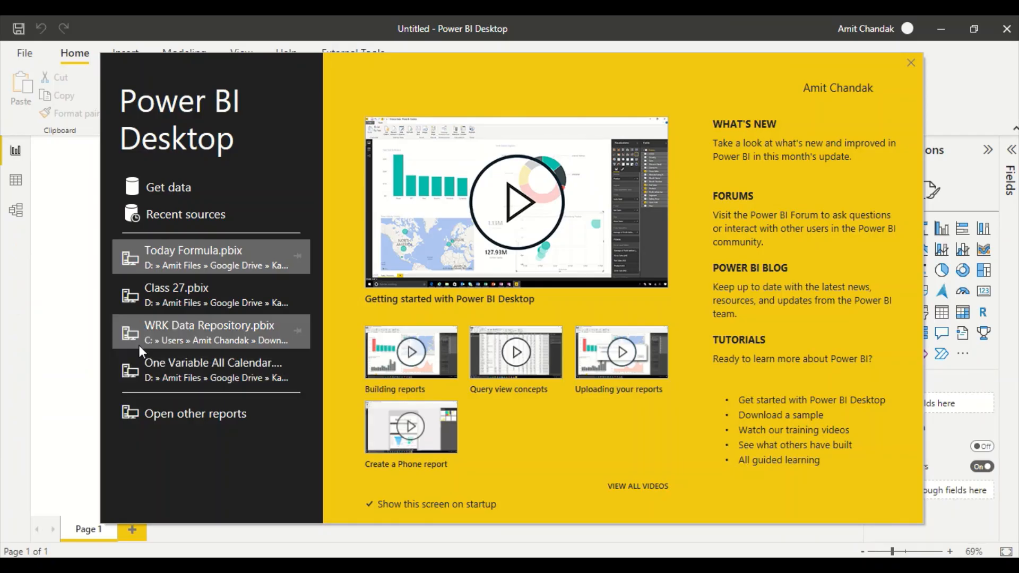
click(910, 62)
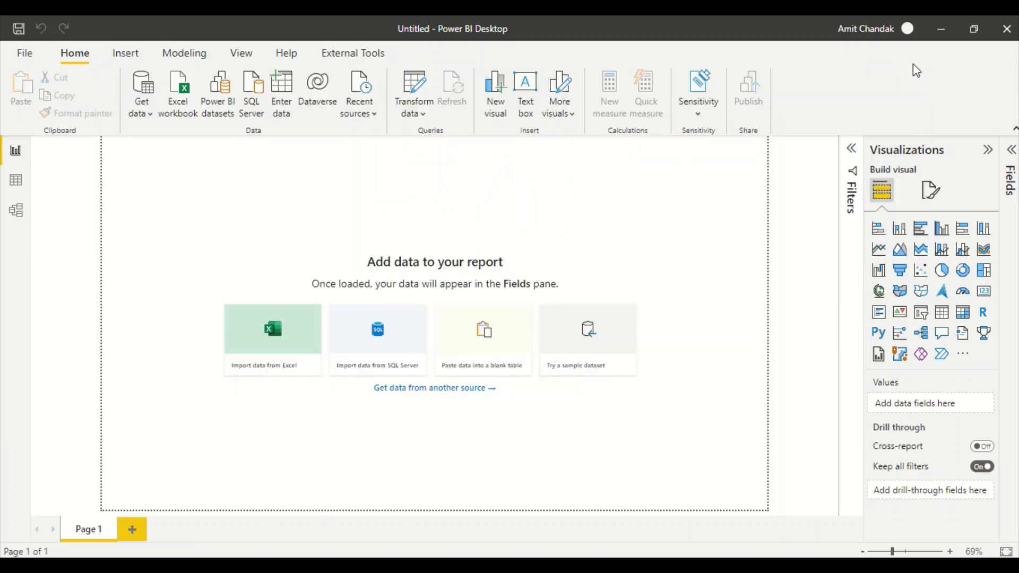
click(220, 118)
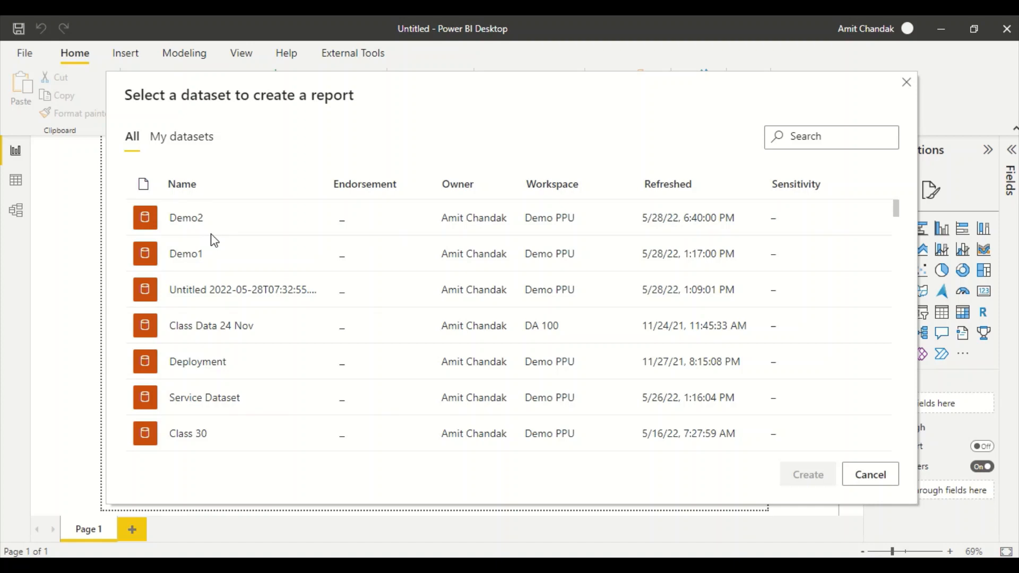
click(184, 222)
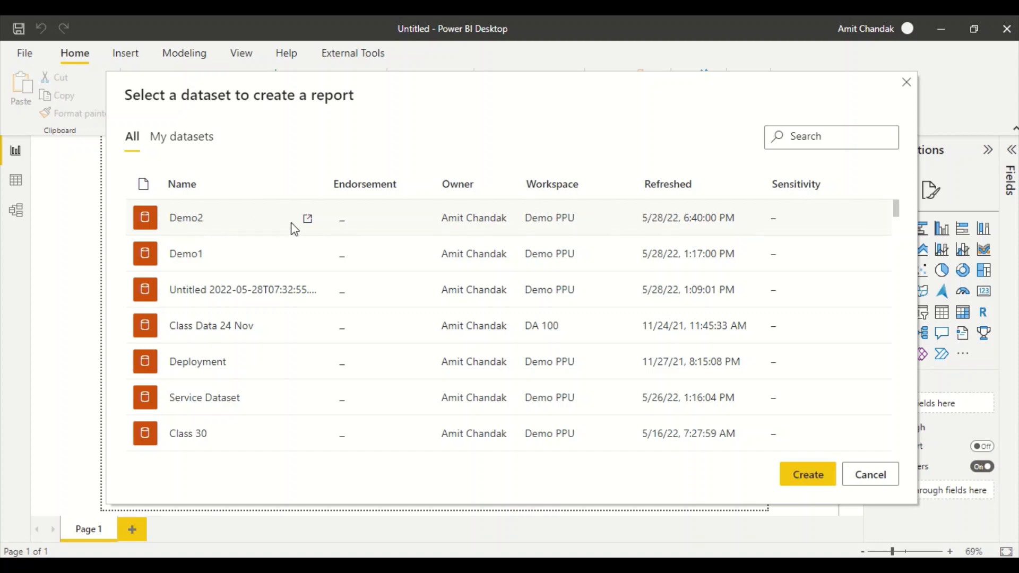
click(801, 484)
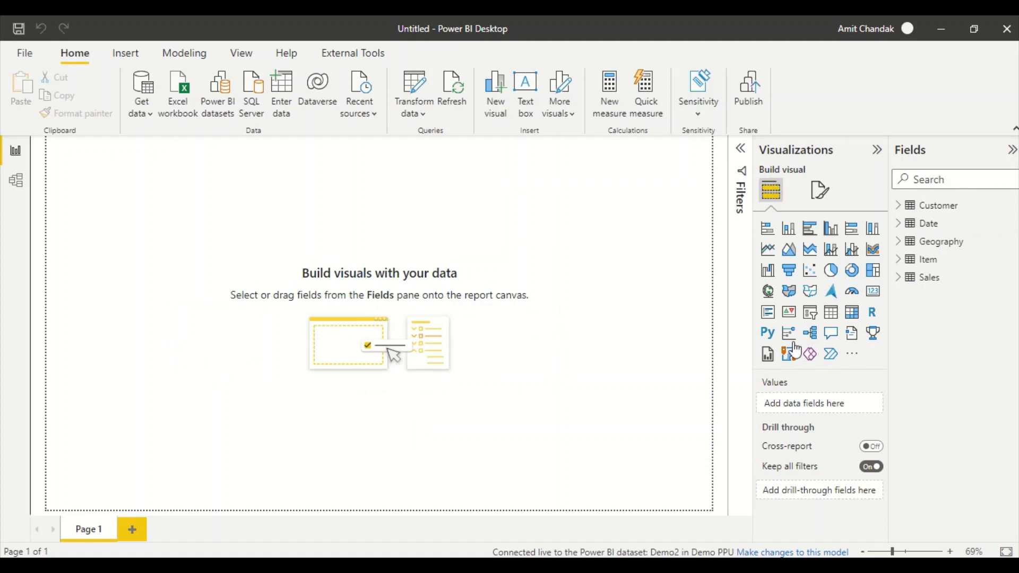
- In Model view, review the relationships and move the Item and Sales cards lower
click(19, 186)
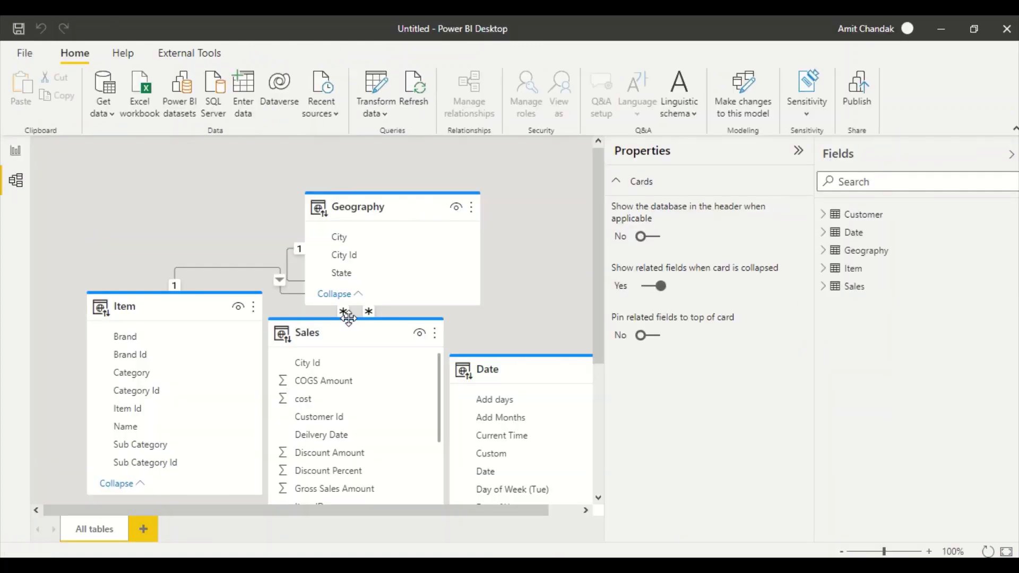
scroll(348, 316, down, 3)
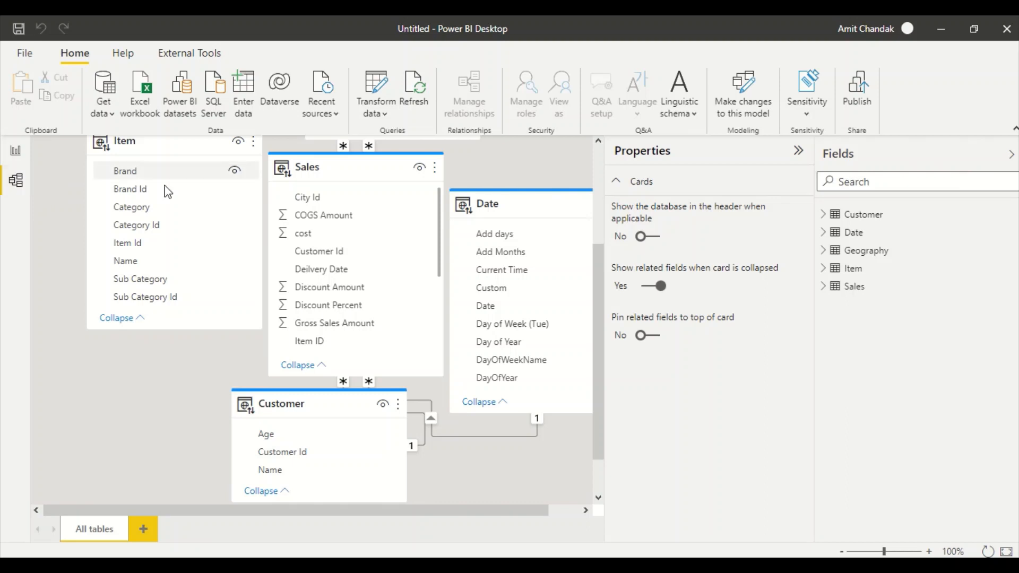
scroll(354, 311, up, 2)
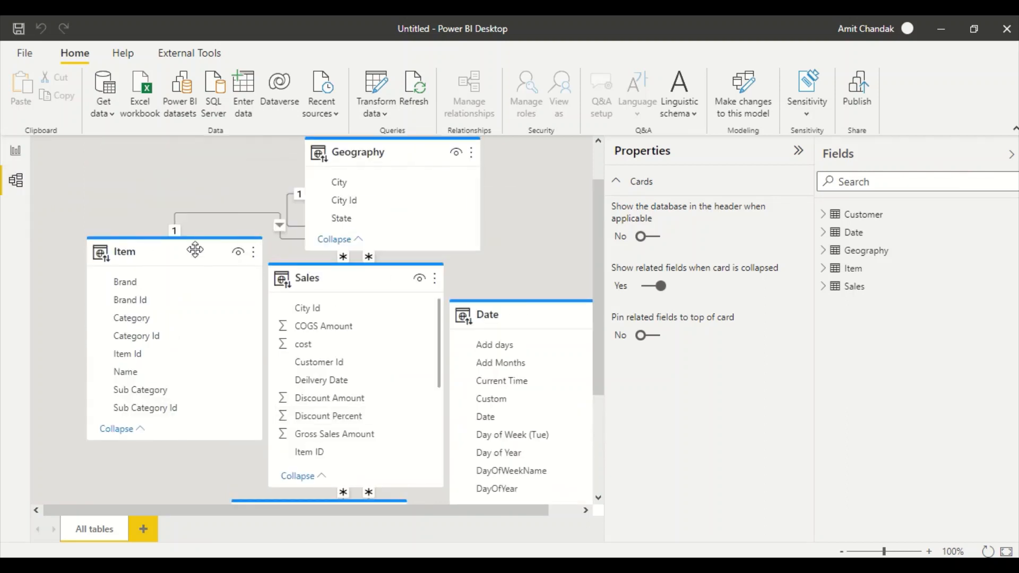
drag(237, 246, 236, 285)
drag(337, 285, 339, 316)
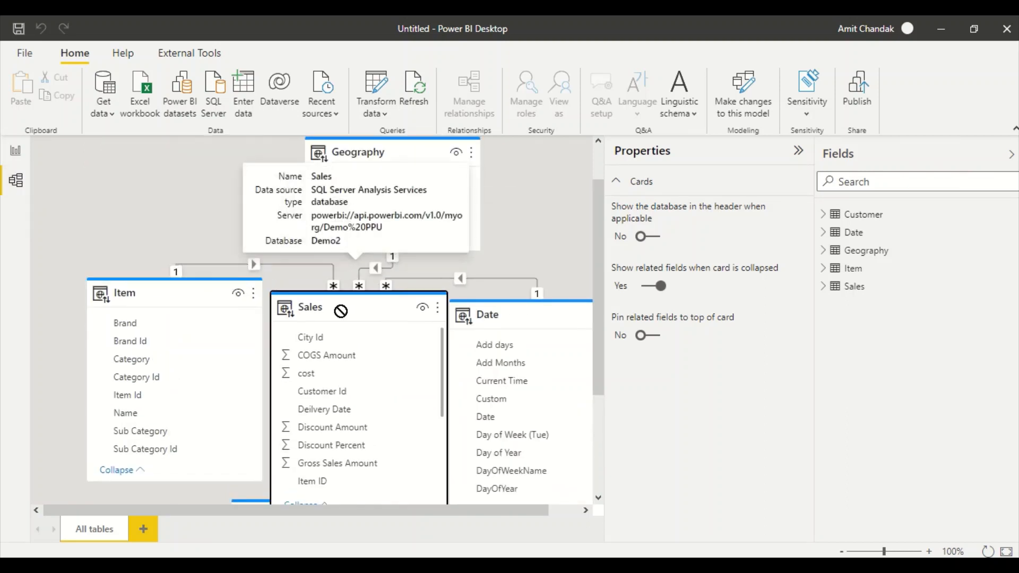
- Return to the report page and look over the Insert and Modeling ribbon commands
click(19, 157)
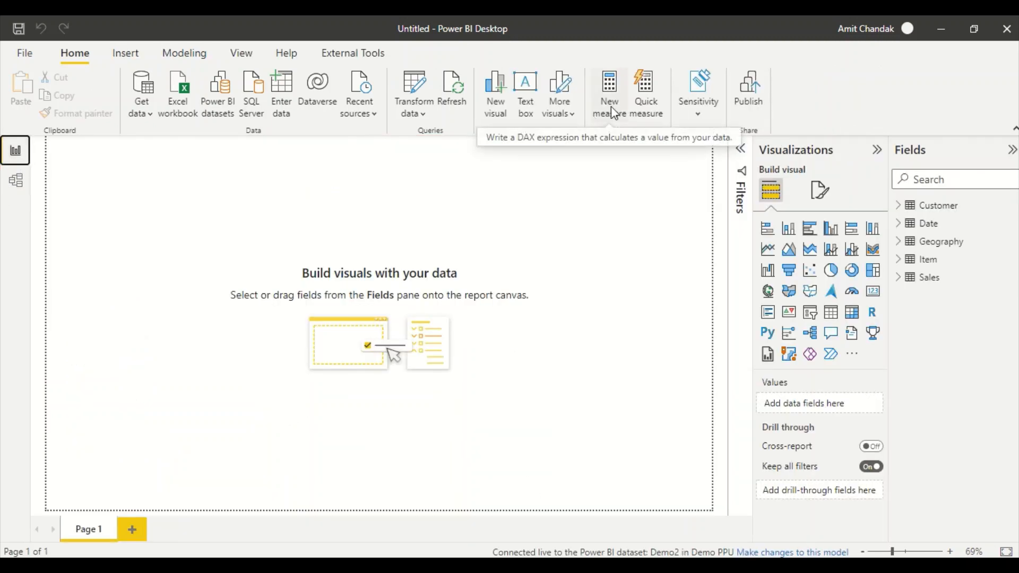
click(125, 54)
click(201, 54)
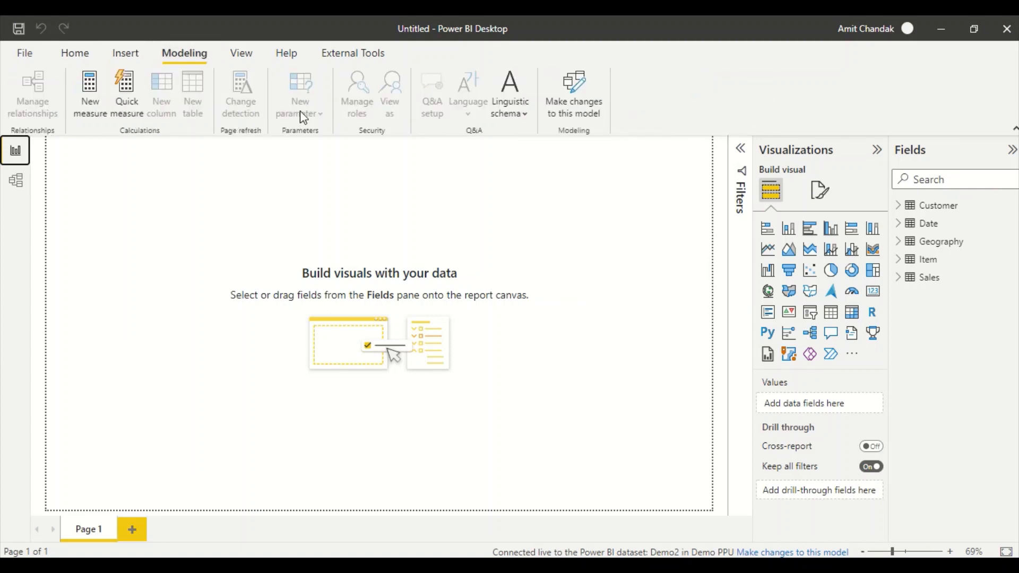
click(87, 56)
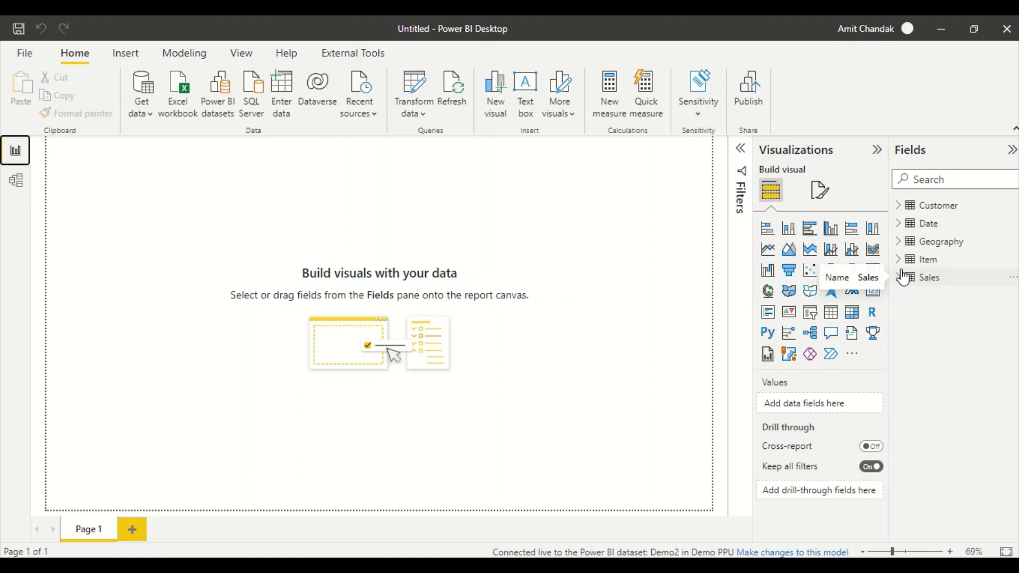
- Build an enlarged table visual of Geography State with Sales Gross
click(902, 242)
drag(959, 294, 186, 243)
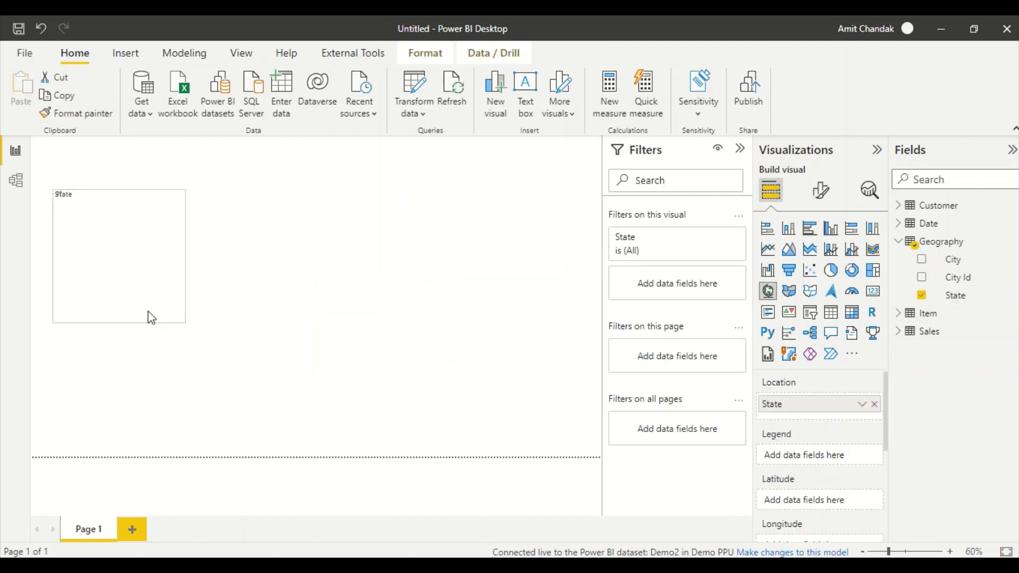
click(832, 316)
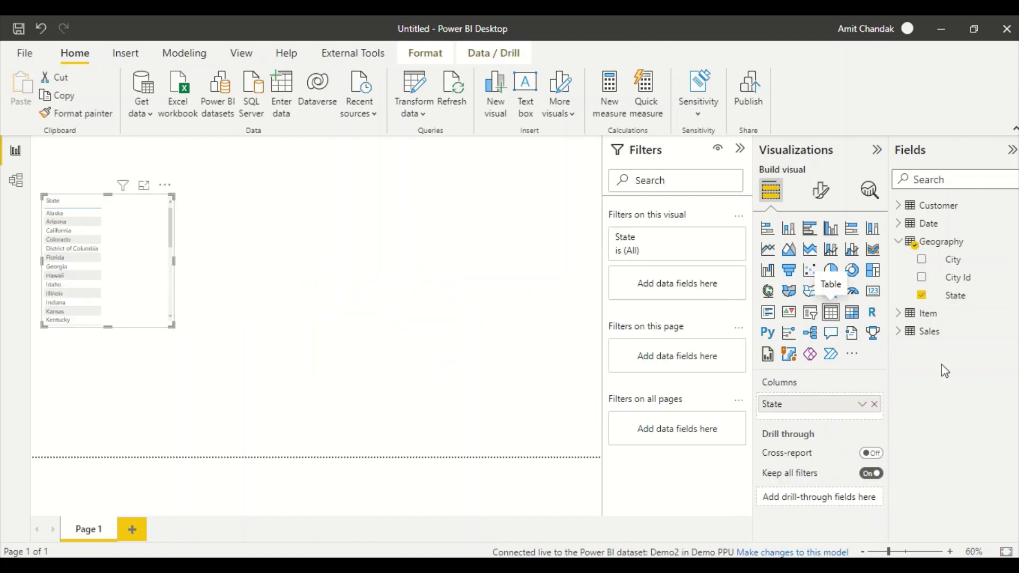
click(901, 331)
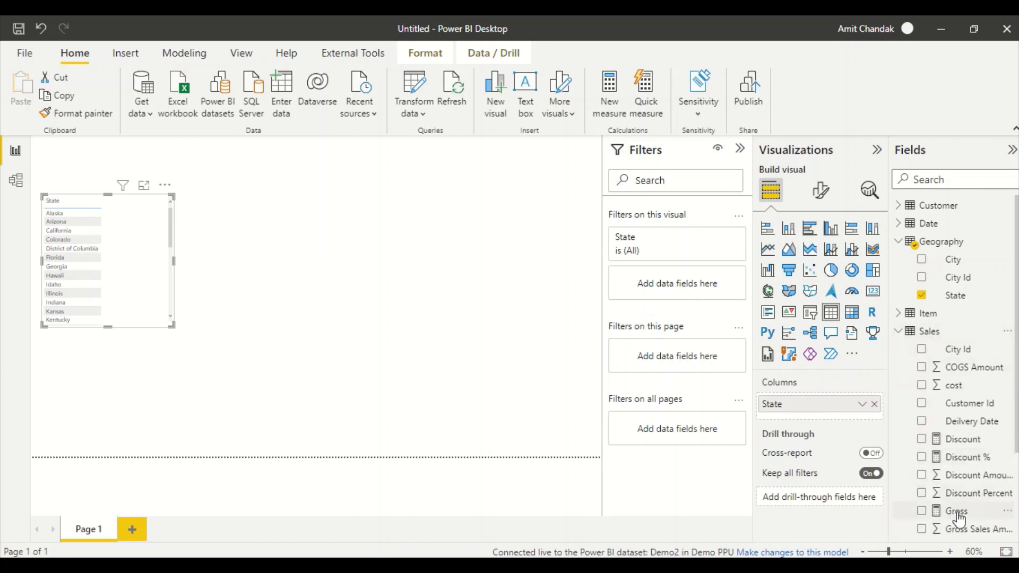
drag(953, 510, 140, 260)
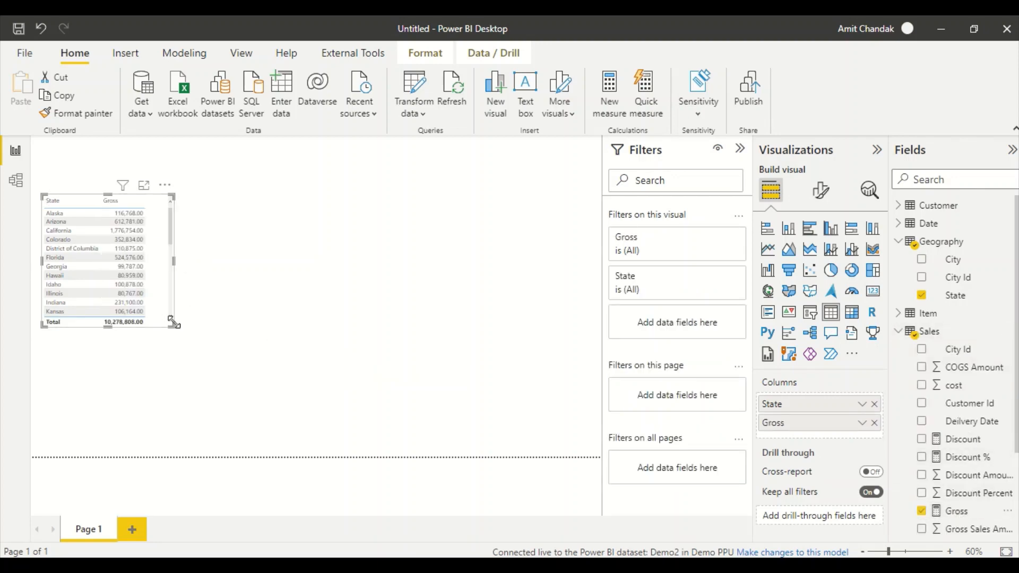
drag(196, 384, 203, 413)
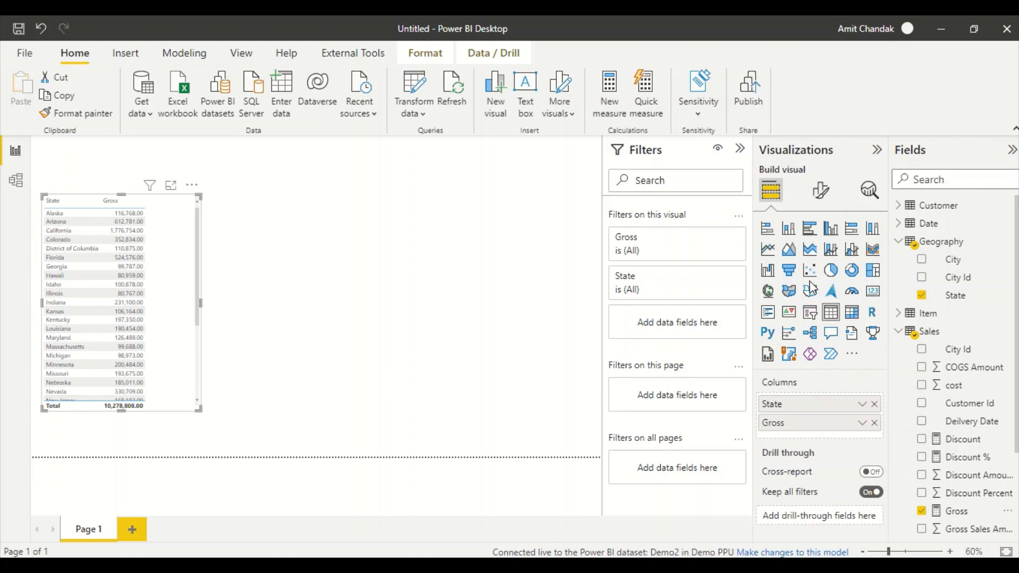
- Turn the table into a Gross by State map, reshape it and recentre North America
click(767, 292)
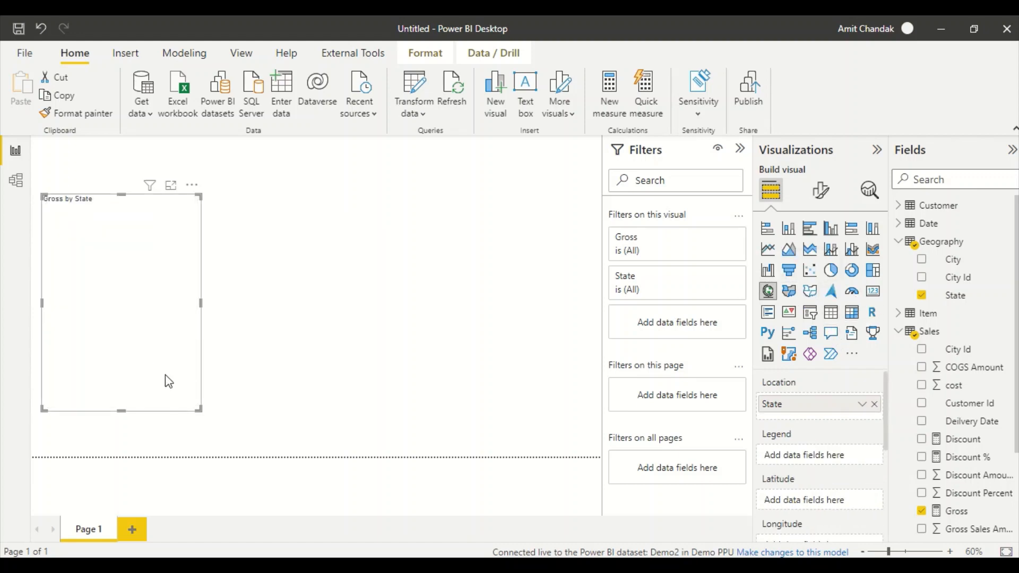
drag(200, 407, 309, 342)
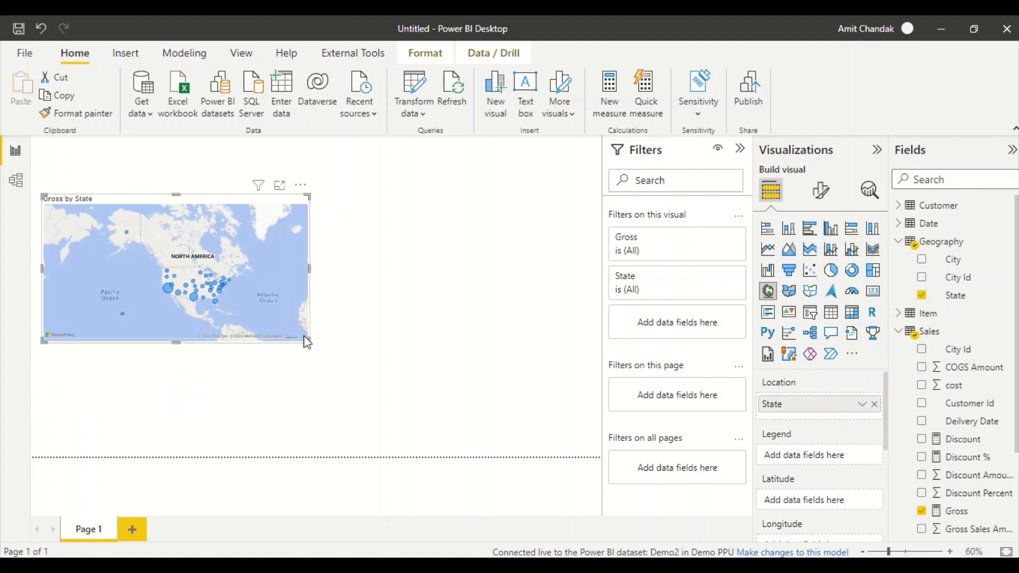
mouse_move(251, 302)
mouse_down()
mouse_move(247, 314)
mouse_move(240, 300)
mouse_up()
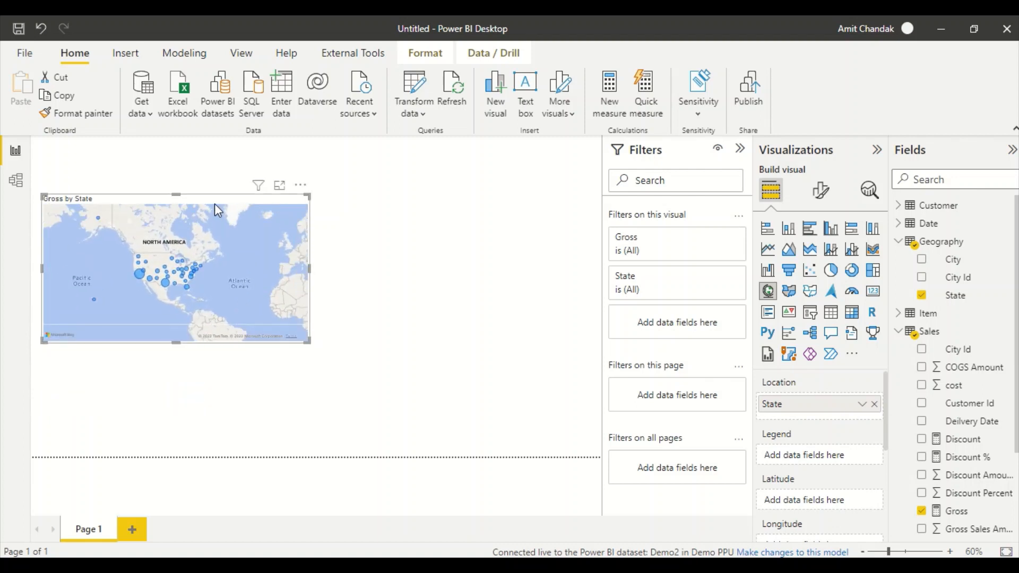
drag(215, 198, 206, 172)
- Add an empty clustered column chart to the right of the map and widen it
click(378, 215)
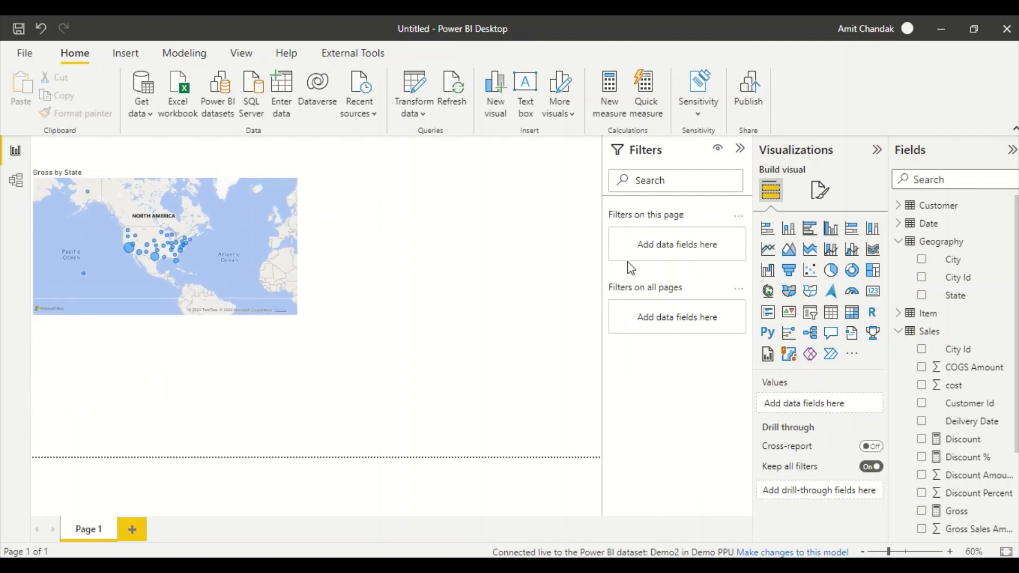
click(831, 229)
drag(260, 405, 477, 265)
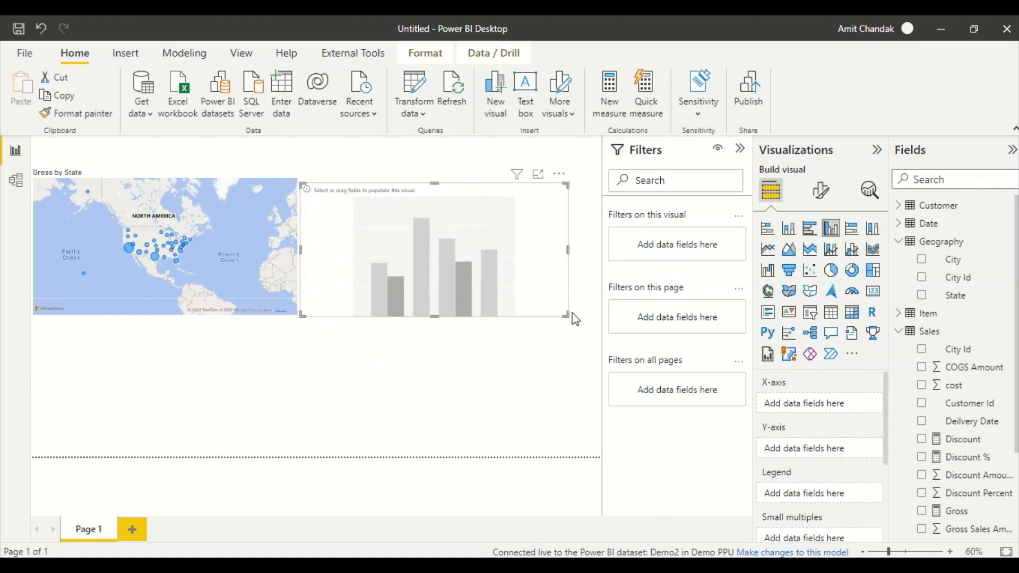
drag(565, 314, 604, 318)
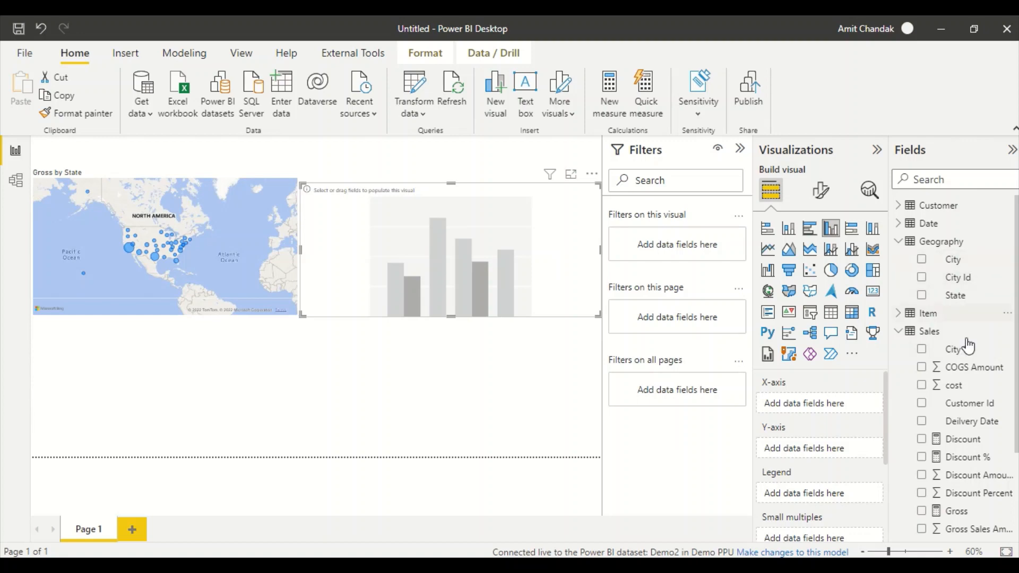
scroll(969, 346, down, 3)
scroll(919, 357, up, 3)
- Plot Sales Net by Item Brand in the column chart
click(899, 313)
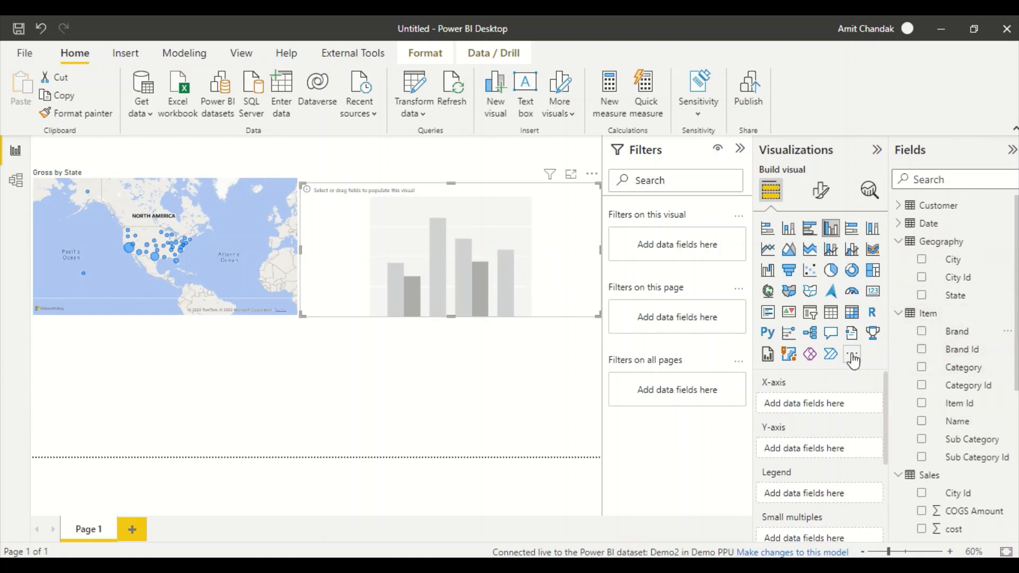
click(918, 336)
scroll(949, 382, down, 5)
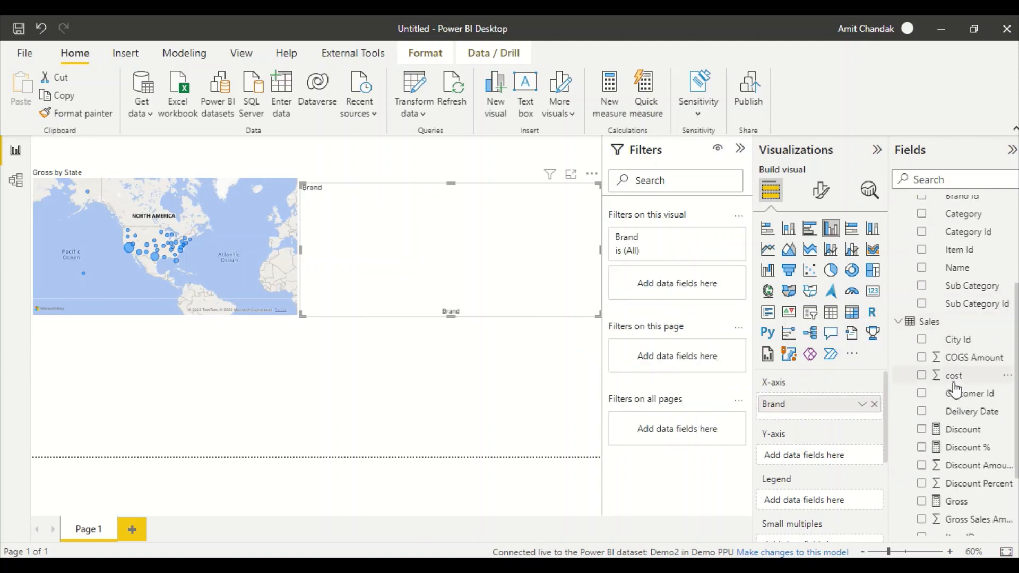
scroll(953, 389, down, 4)
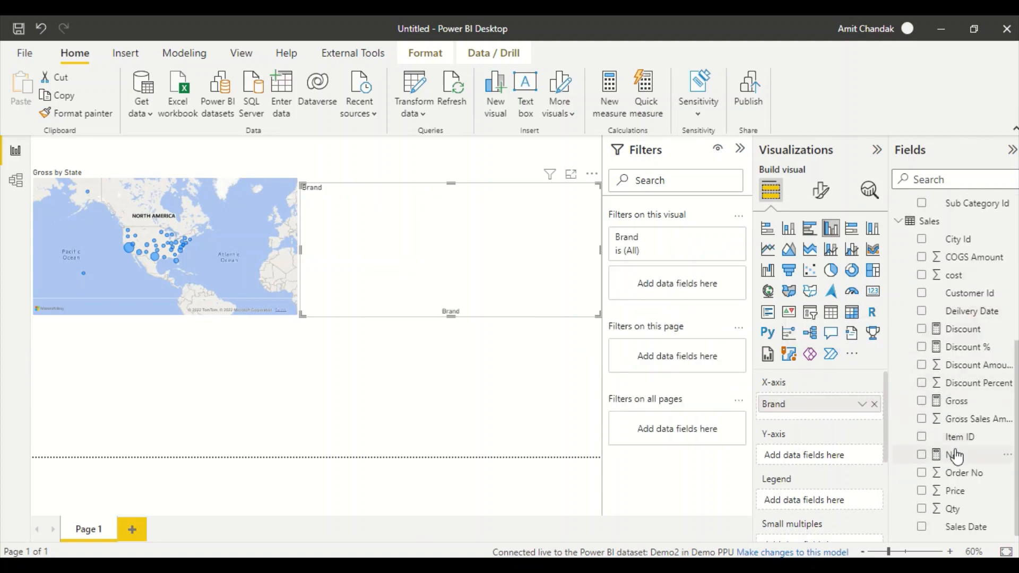
drag(955, 455, 878, 457)
click(354, 411)
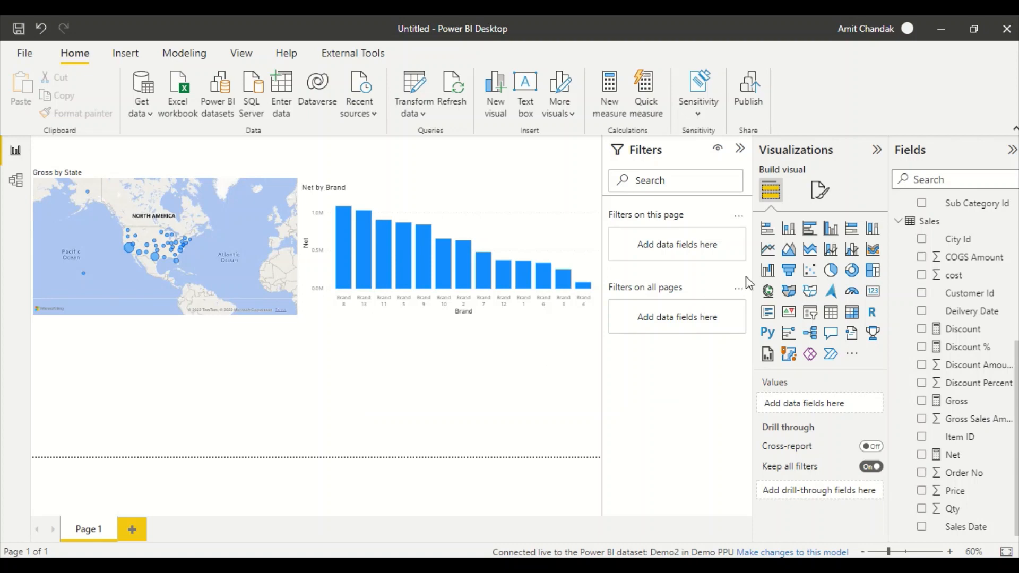
- Add a pie chart with Category as legend and Net as values
click(829, 272)
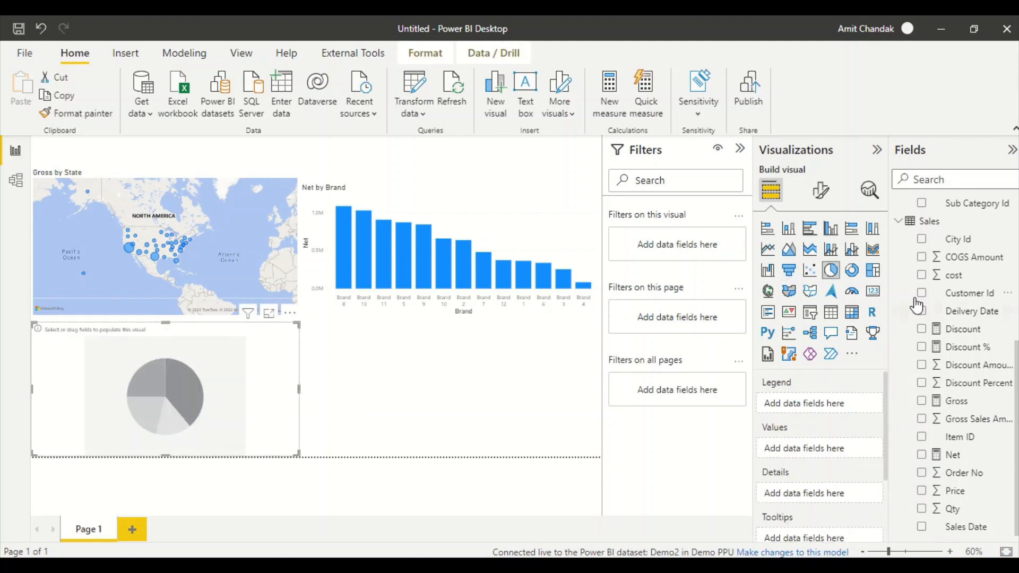
scroll(960, 356, up, 2)
scroll(961, 357, up, 4)
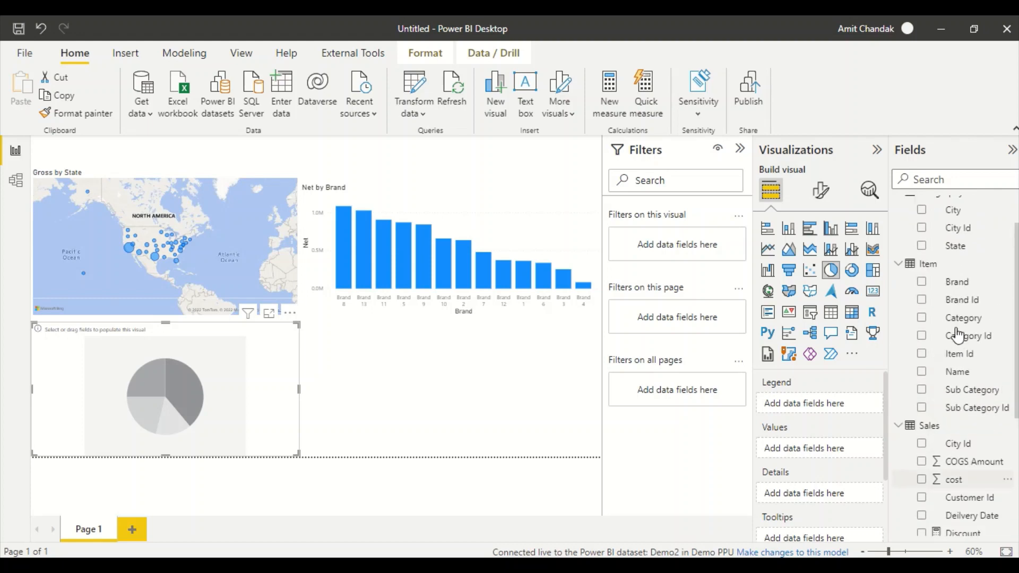
click(921, 318)
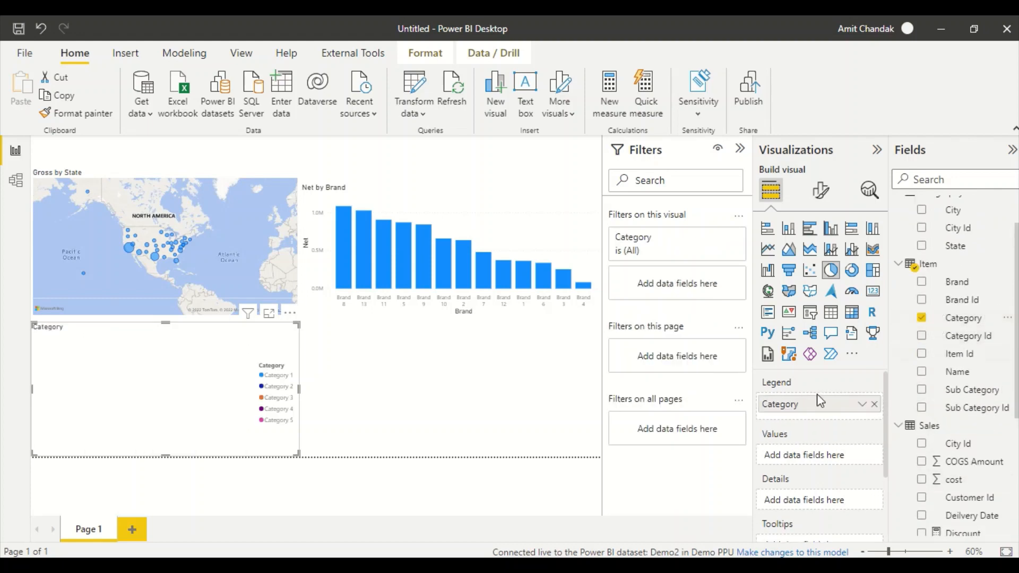
scroll(969, 413, down, 5)
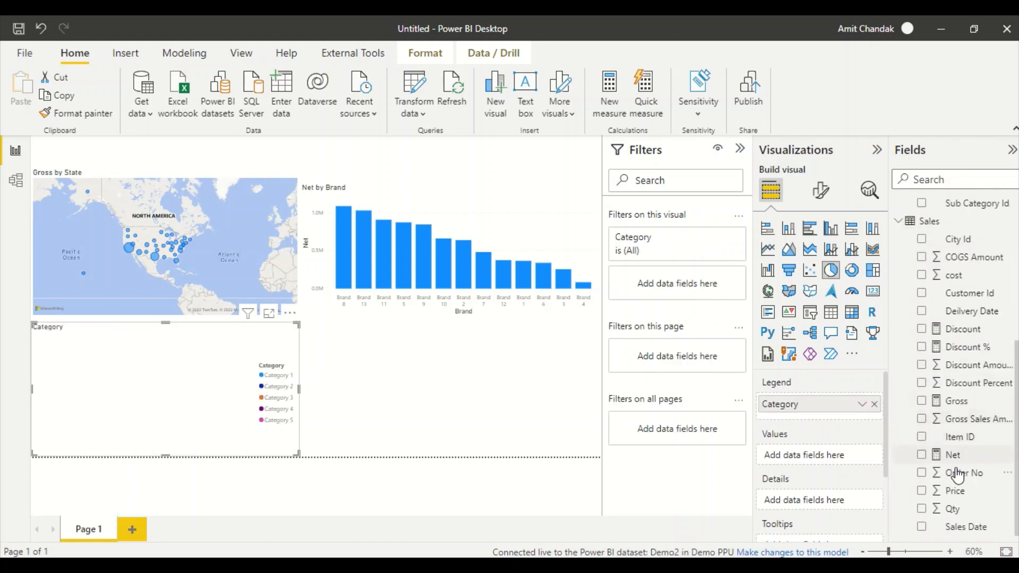
click(952, 456)
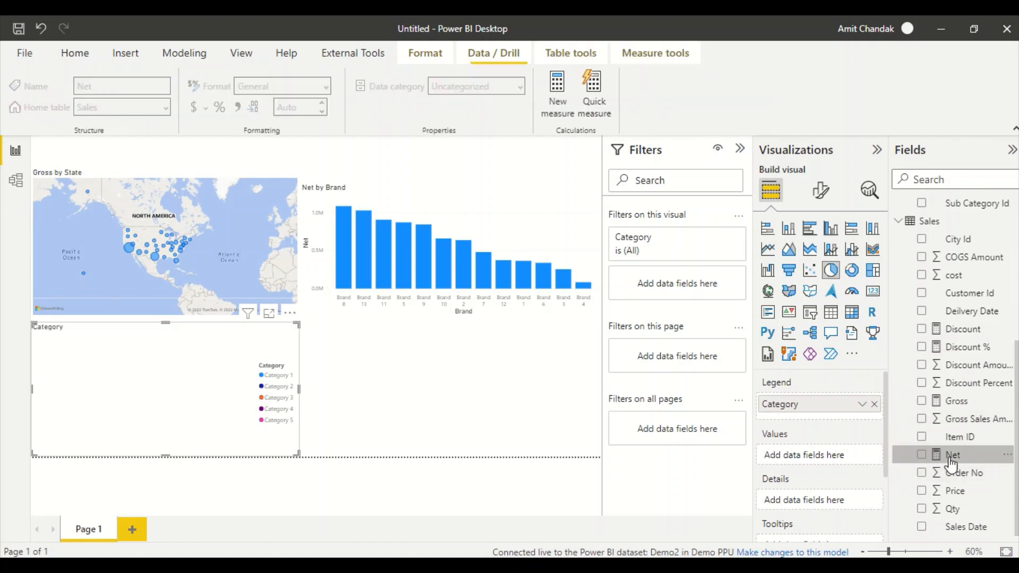
click(921, 455)
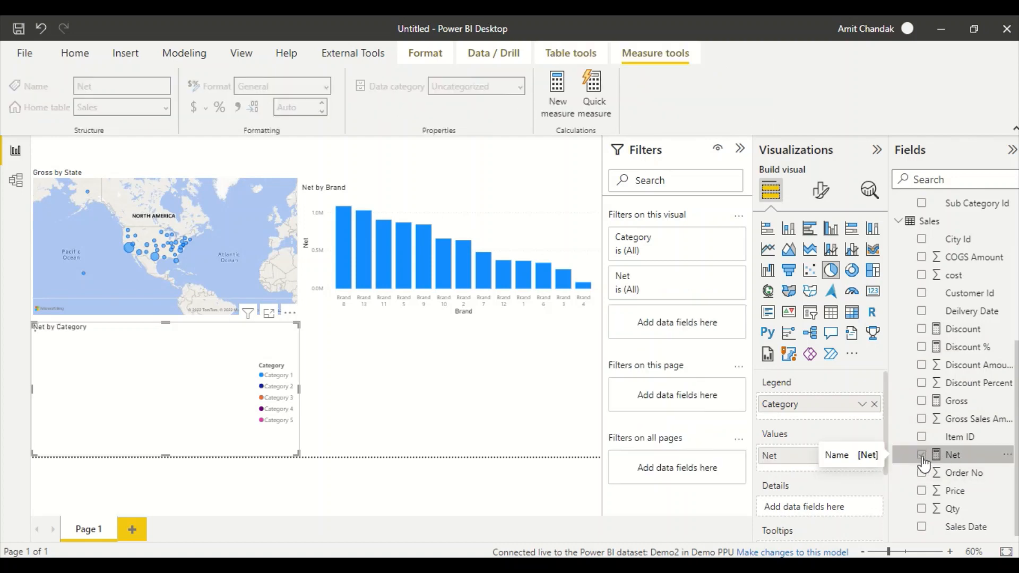
click(517, 404)
- Add a line chart of Discount % by Date
click(767, 249)
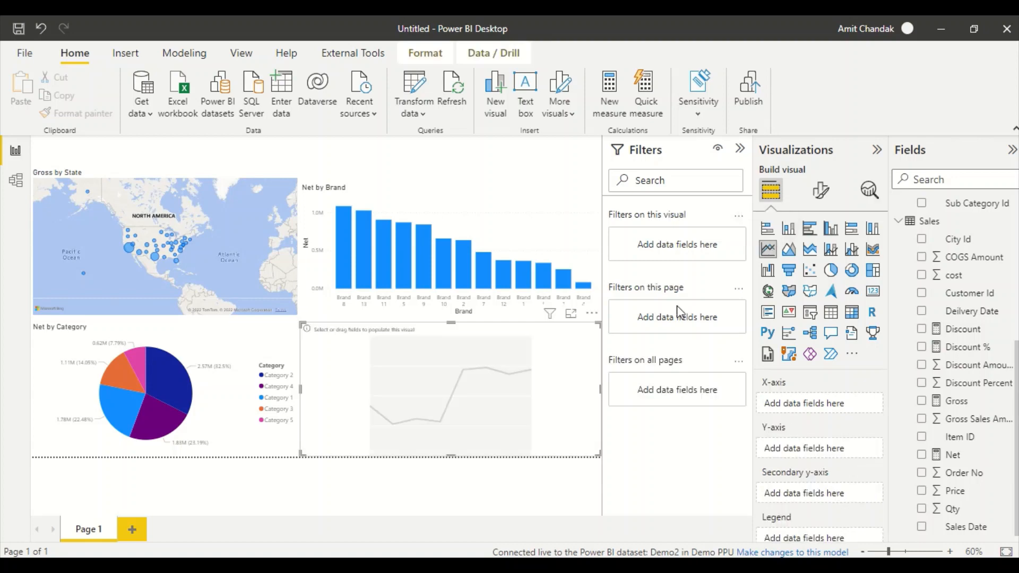
scroll(945, 319, up, 5)
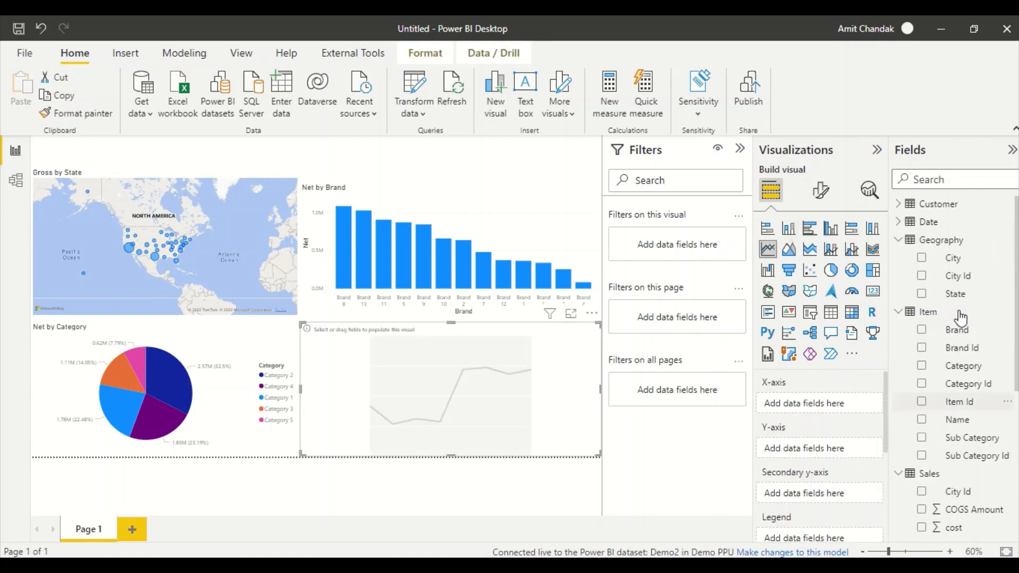
click(916, 224)
drag(955, 313, 424, 414)
scroll(953, 419, down, 15)
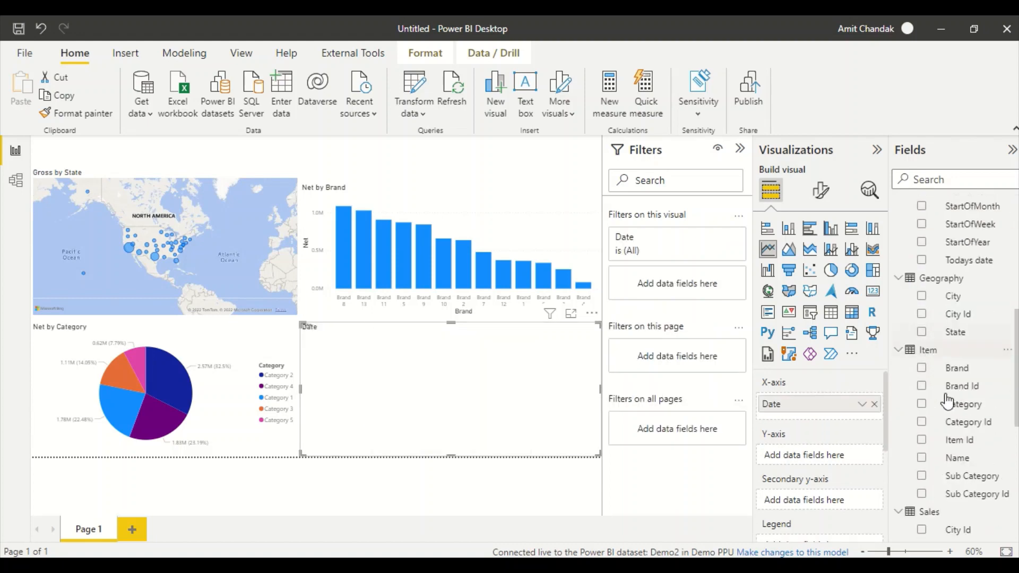
drag(956, 382, 479, 415)
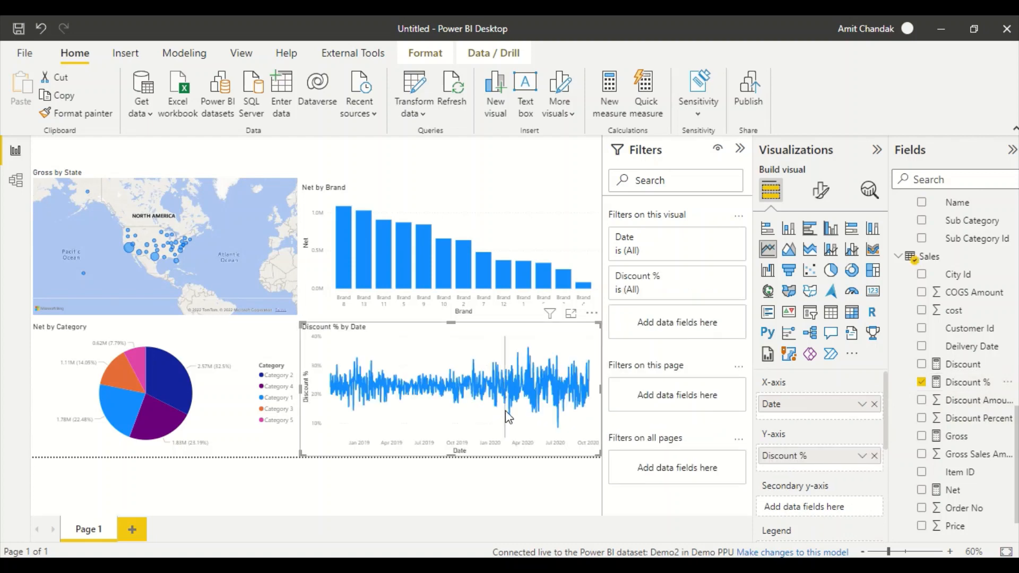
mouse_move(507, 416)
- Open Save As with Ctrl+S and enter the file name Test Datamart dataset
key(ctrl+s)
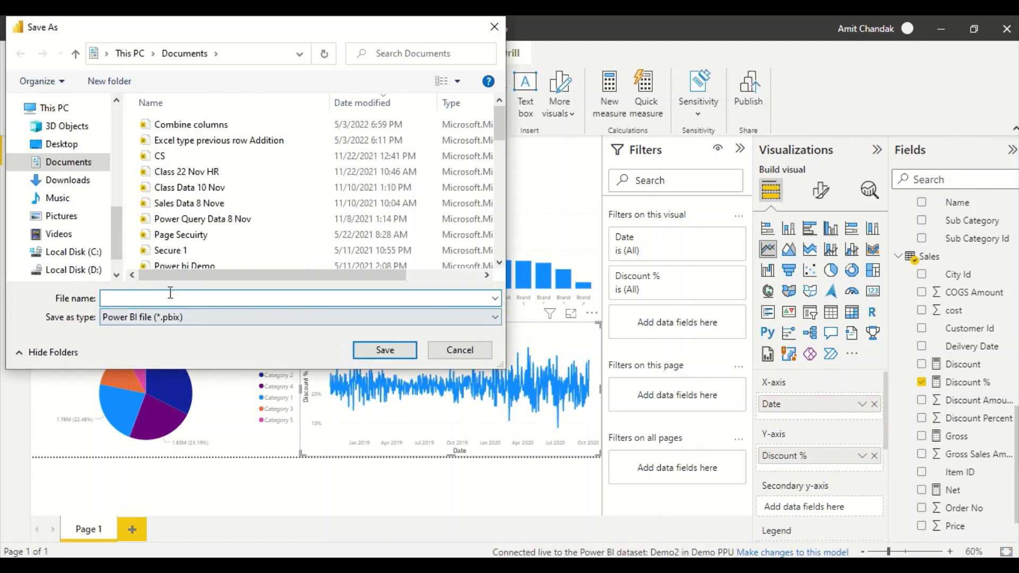
click(170, 295)
text(T)
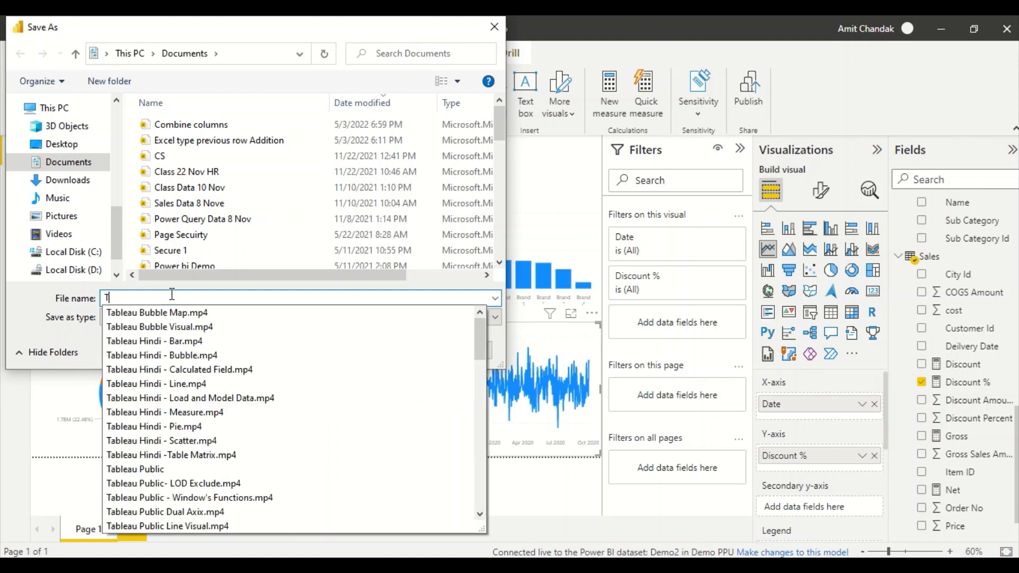
text(est Data)
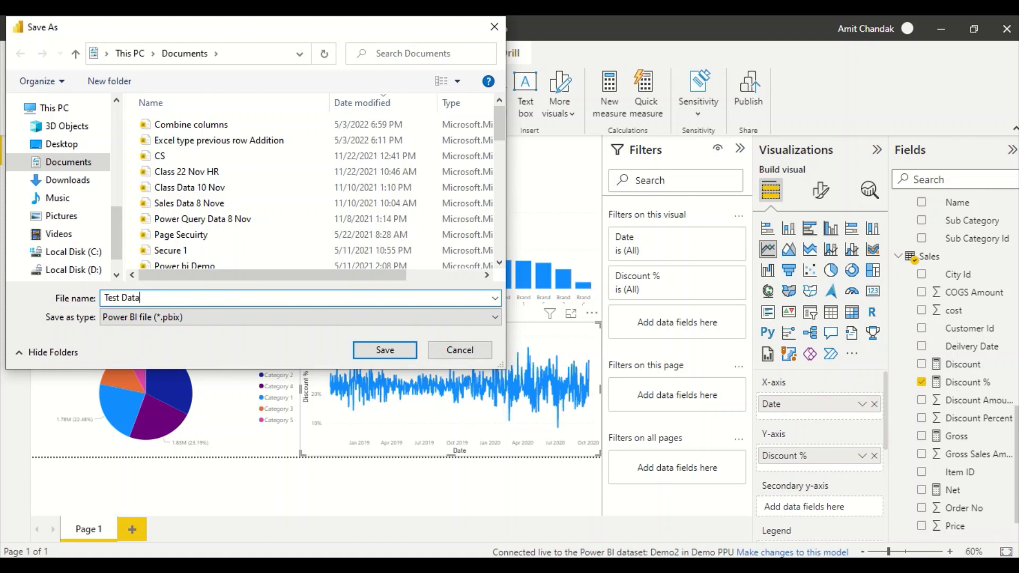
text(mart dataset)
- Save Test Datamart dataset.pbix, publish it to the Demo PPU workspace, and acknowledge the success message
click(378, 344)
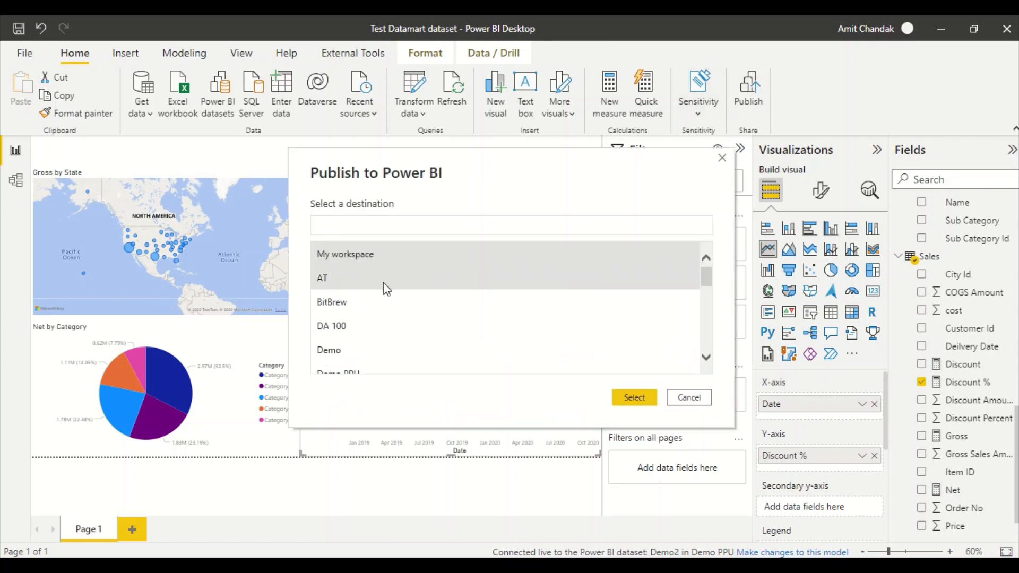
scroll(364, 332, down, 1)
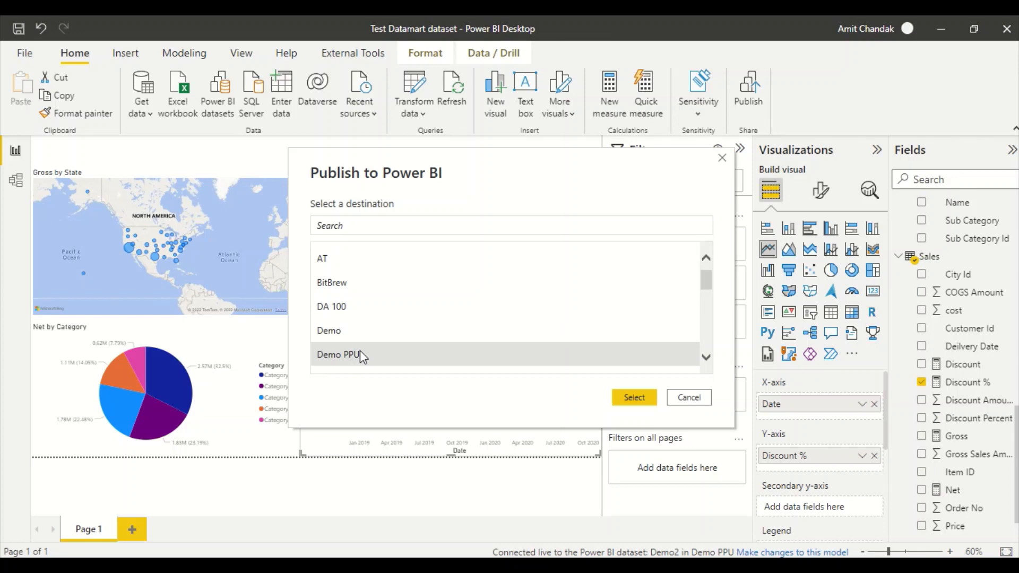
click(636, 399)
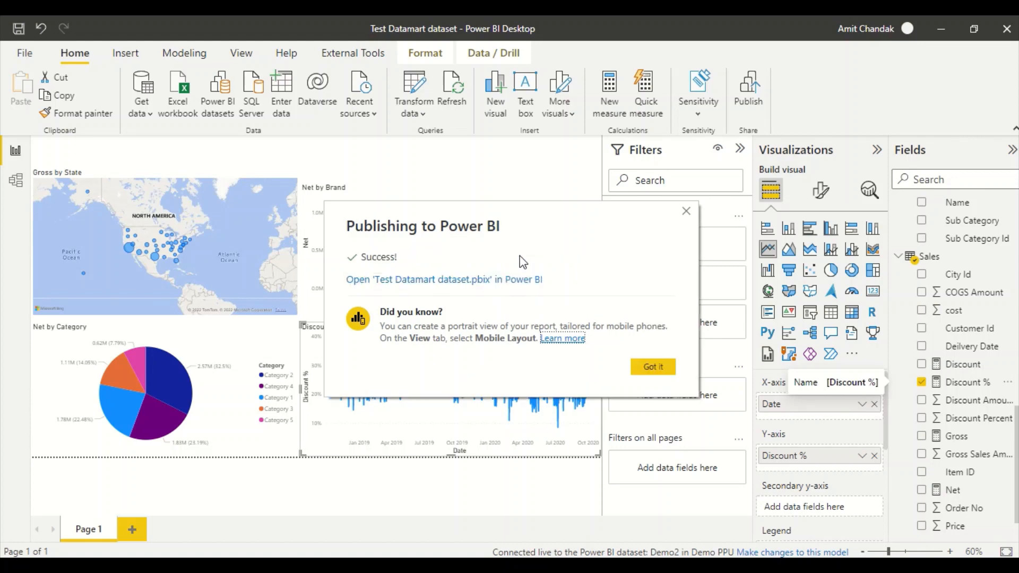
click(653, 366)
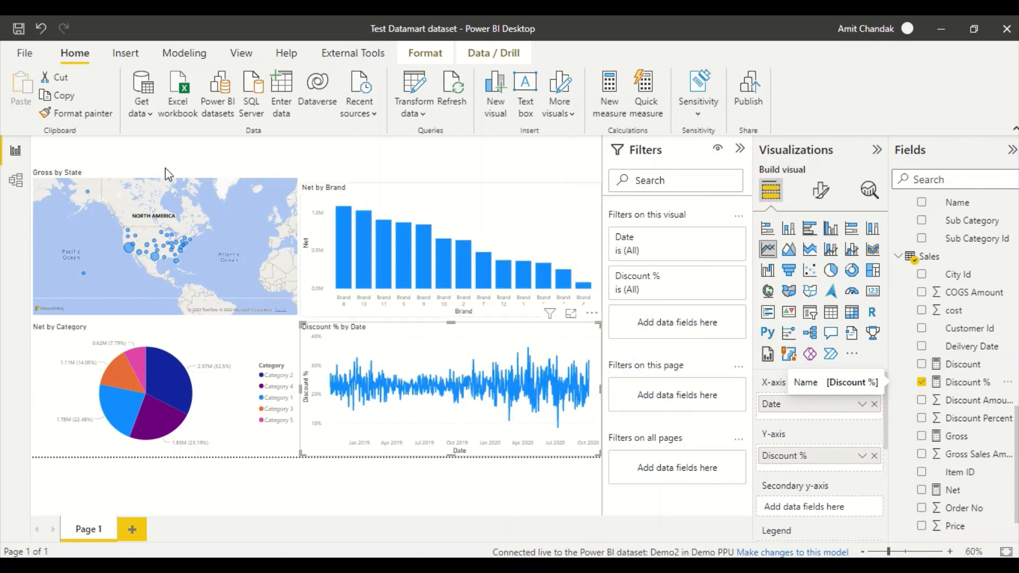
- Start a new blank report, skip Get Data, and create it from the Demo2 dataset
click(24, 59)
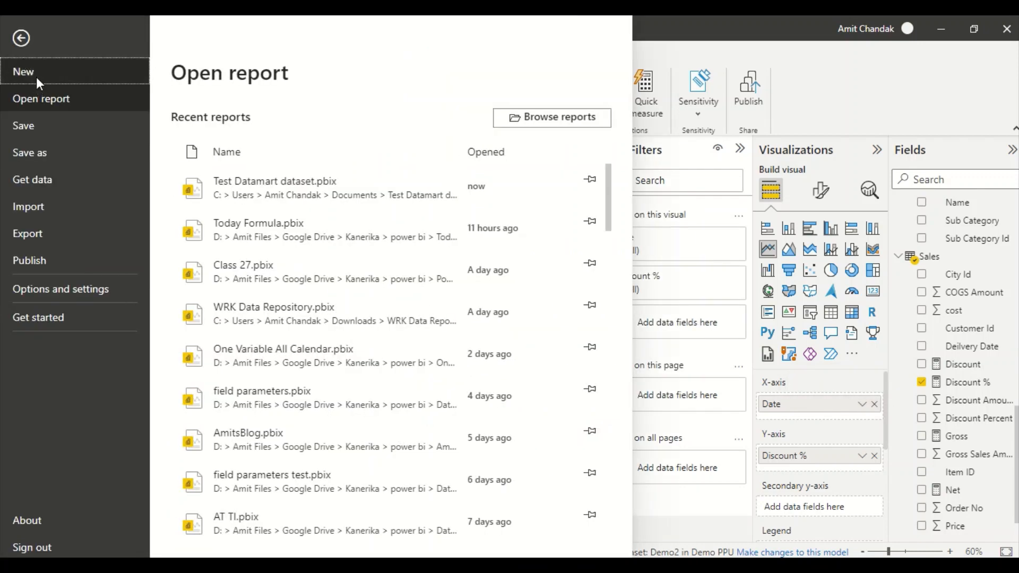
click(34, 72)
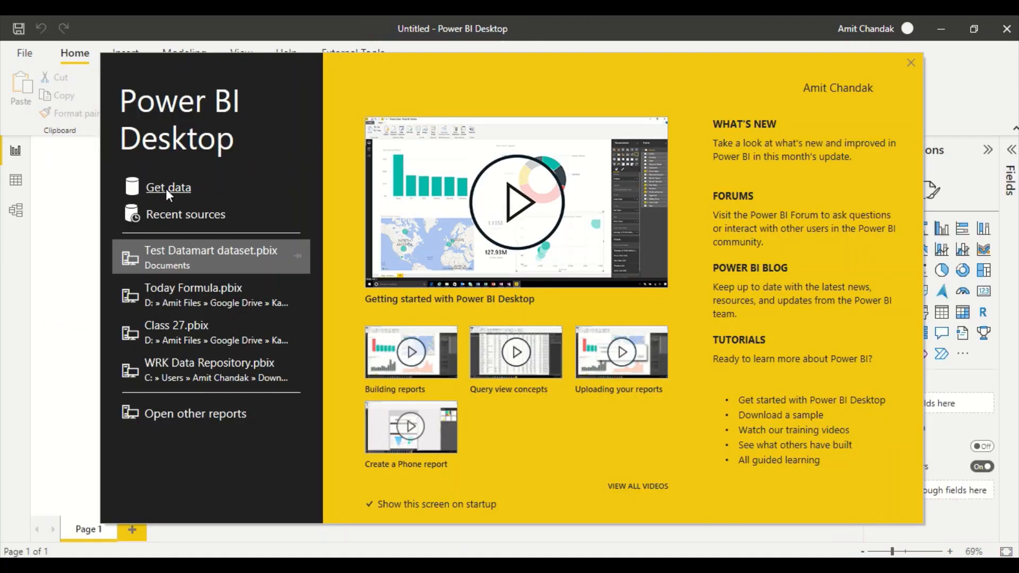
click(173, 186)
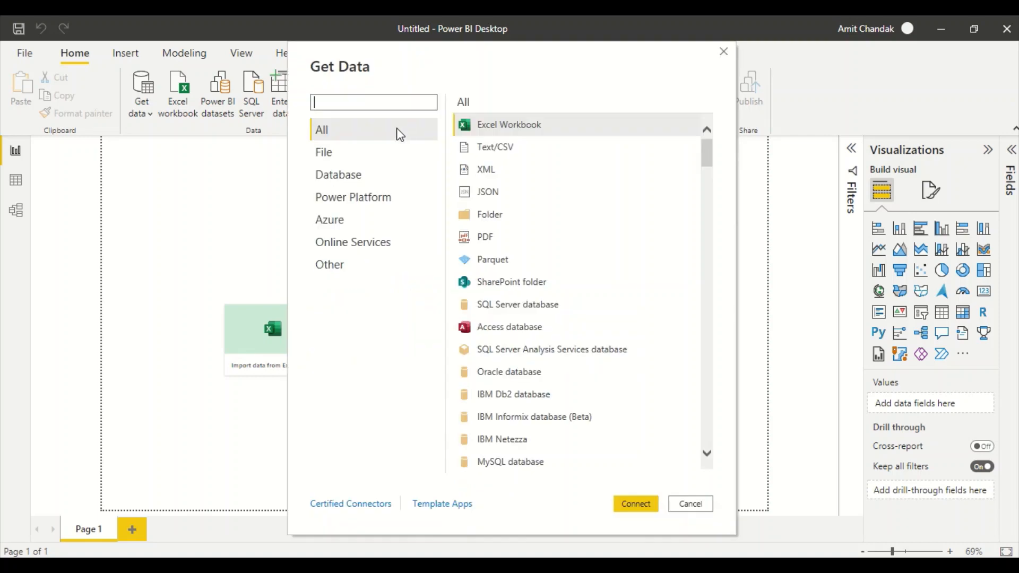
click(693, 506)
click(217, 112)
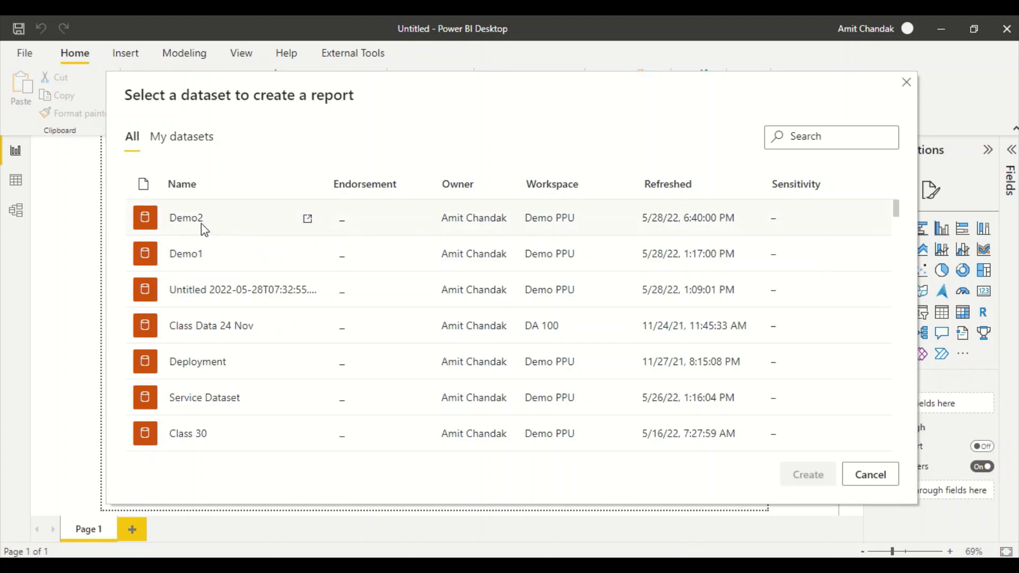
click(204, 228)
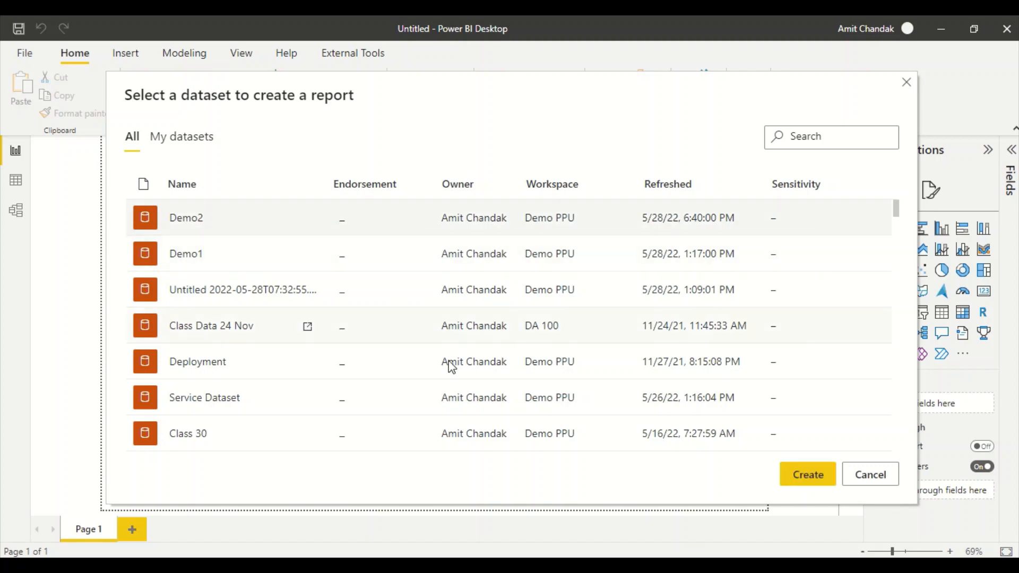
click(797, 480)
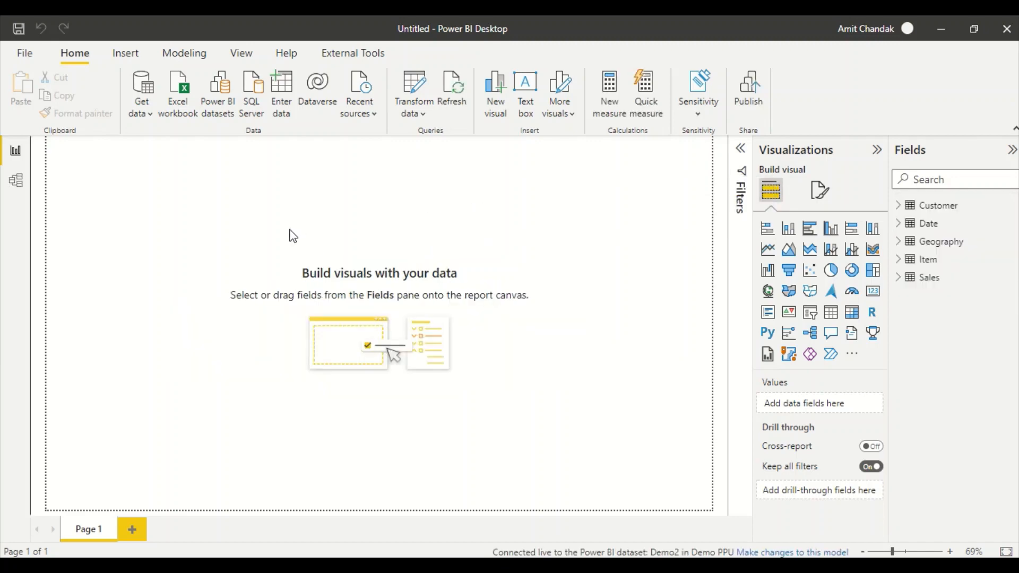
- Make changes to the Demo2 model by adding a local model with all tables
click(186, 59)
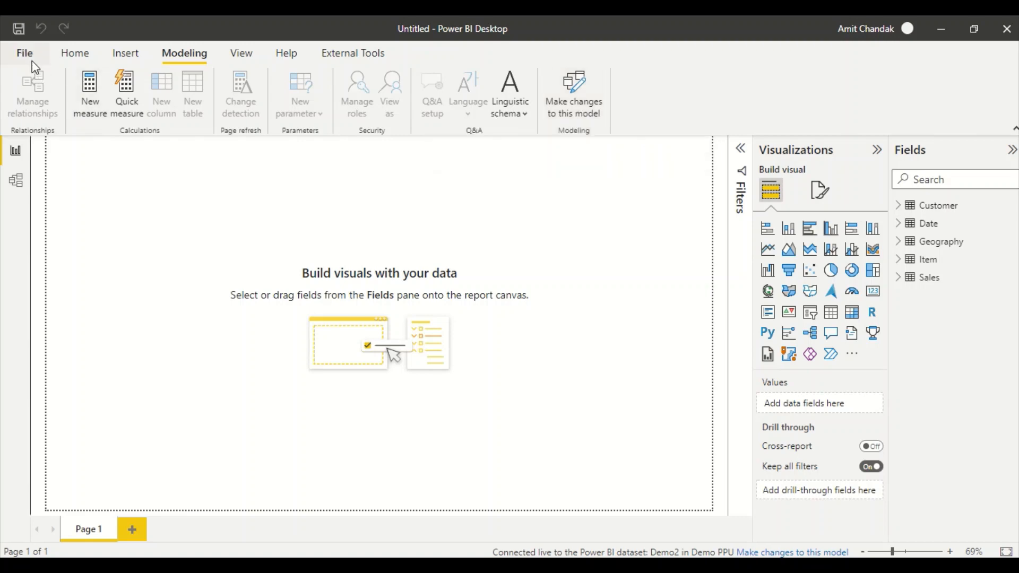
click(564, 111)
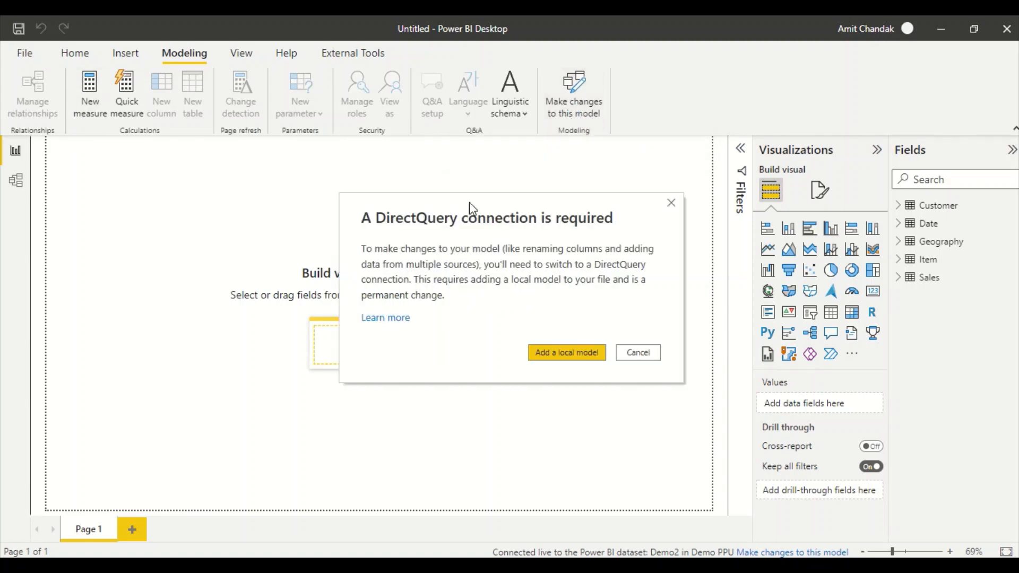
click(557, 361)
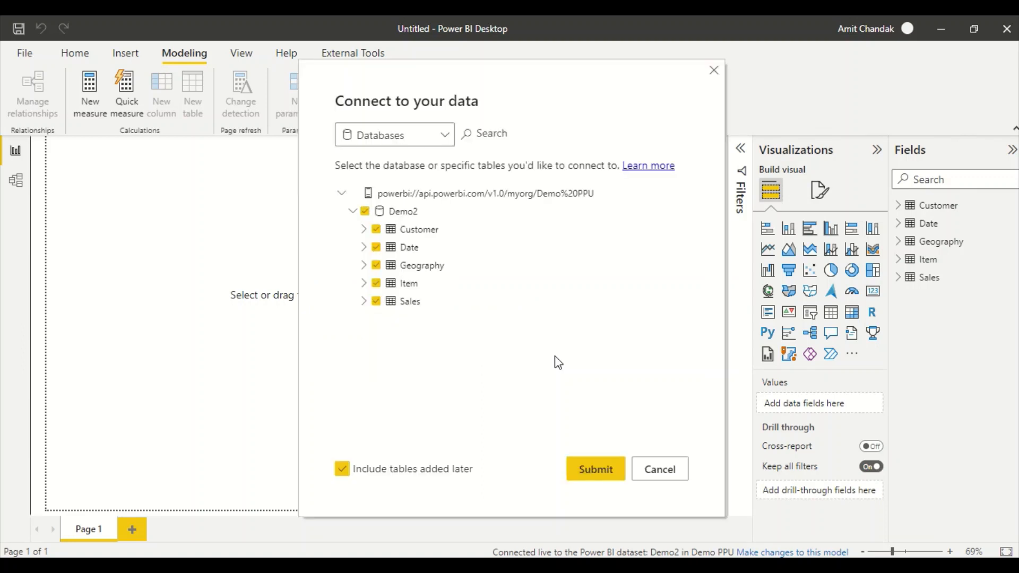
click(591, 468)
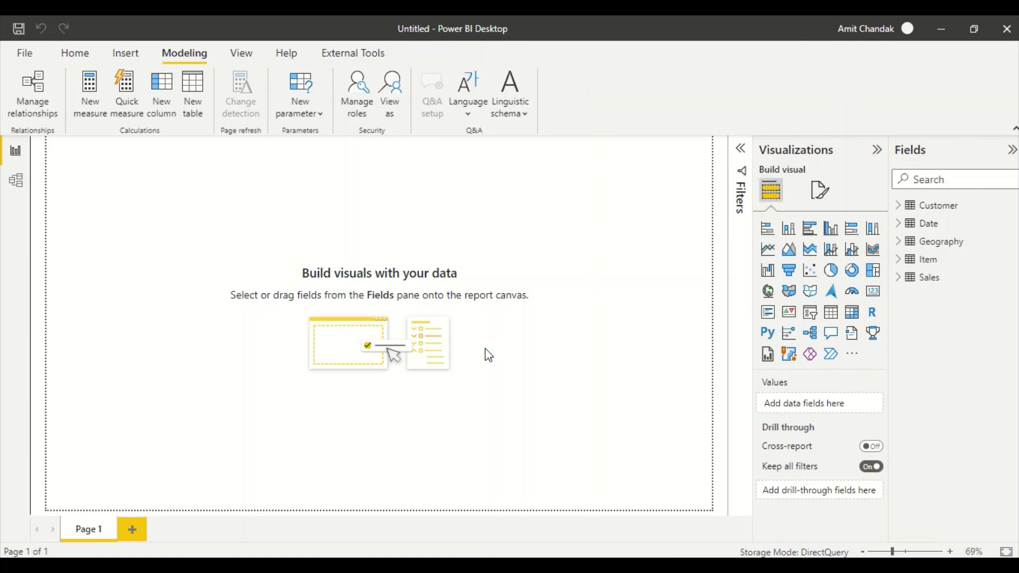
click(903, 224)
- Build a Date and Gross table, totalling 10,278,808.00, against the canvas's left edge
drag(958, 318, 220, 346)
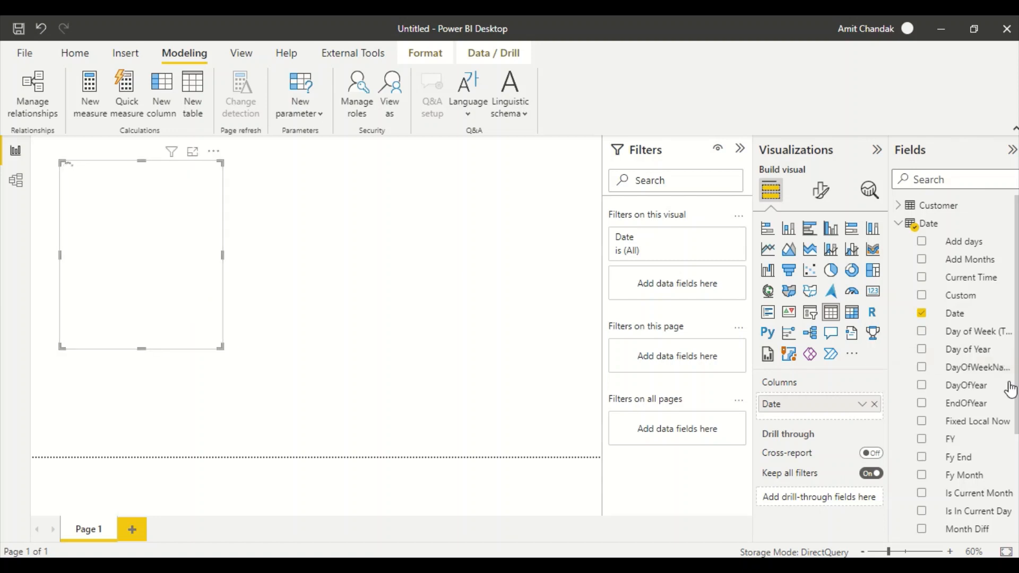
scroll(960, 382, down, 3)
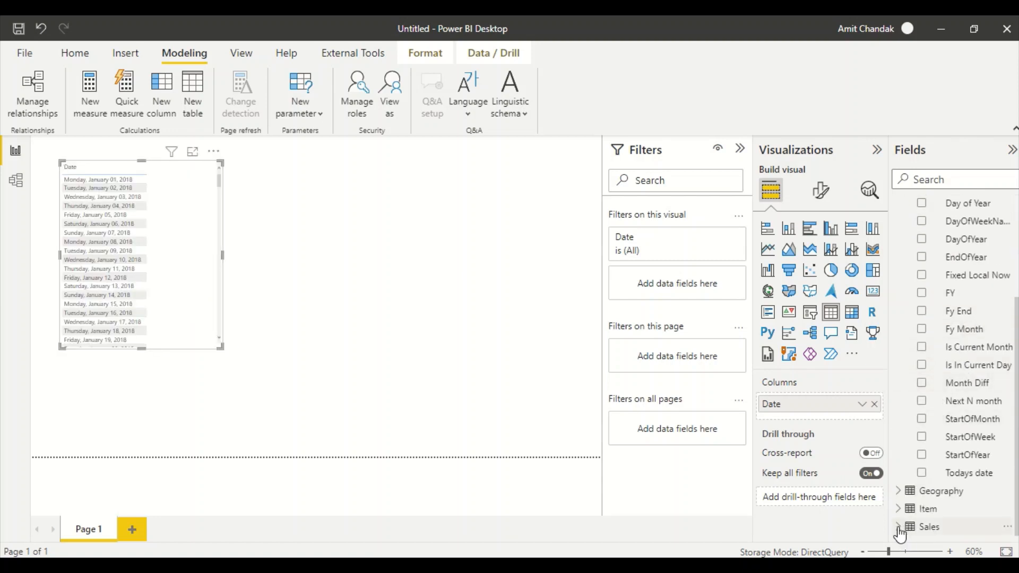
click(904, 525)
scroll(952, 409, down, 3)
scroll(951, 409, down, 2)
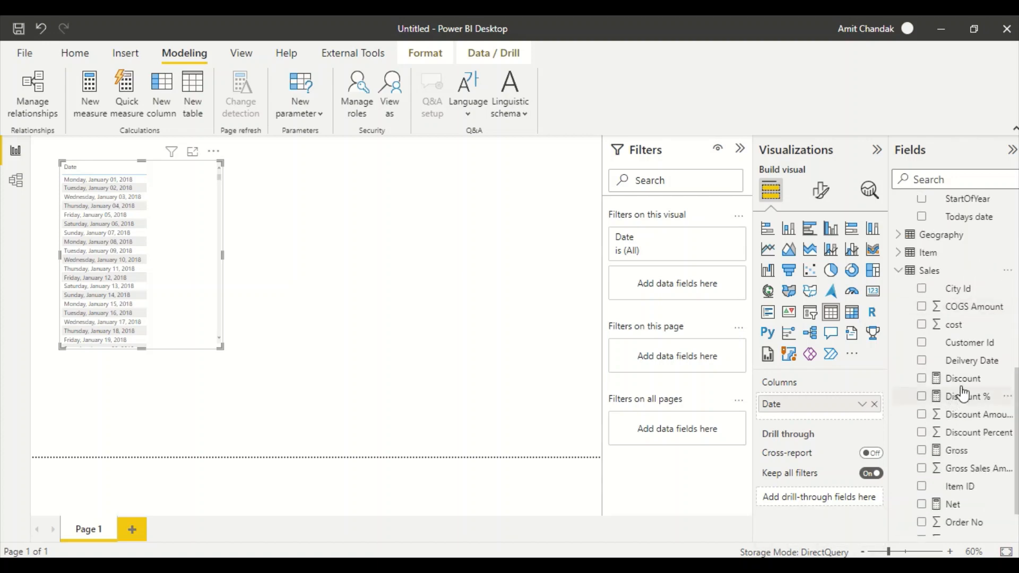
click(957, 452)
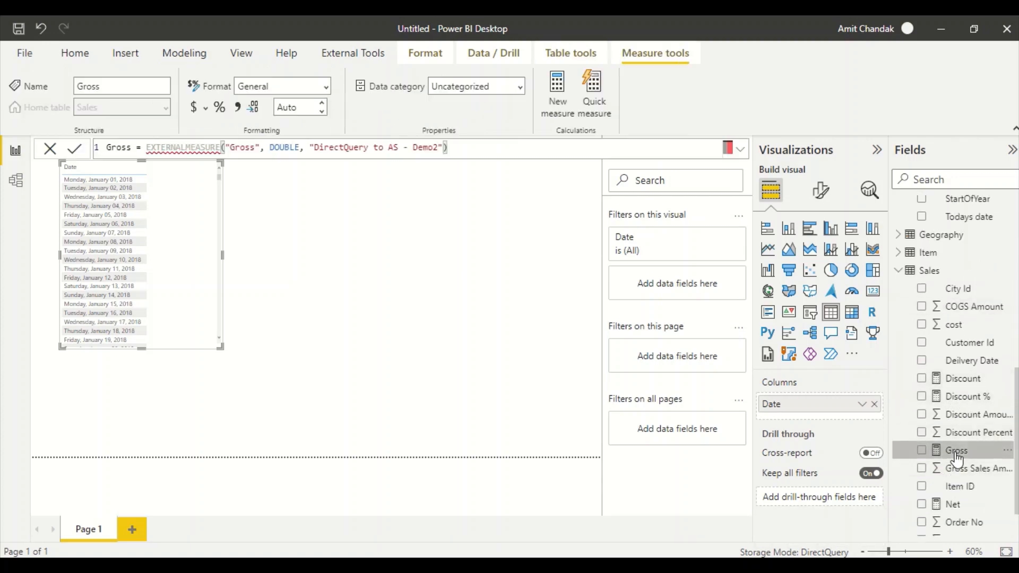
drag(956, 456, 189, 265)
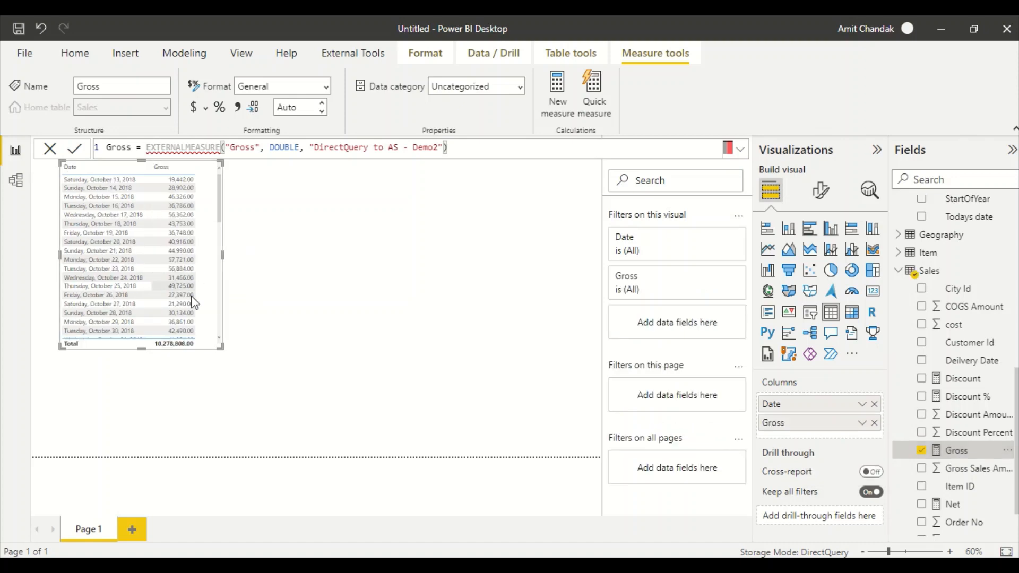
drag(212, 308, 179, 375)
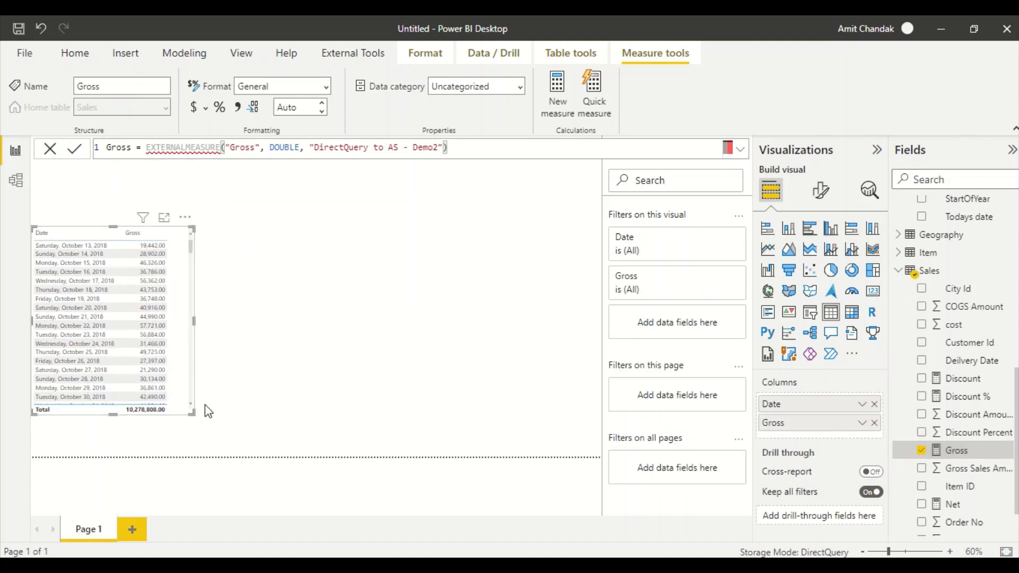
click(200, 414)
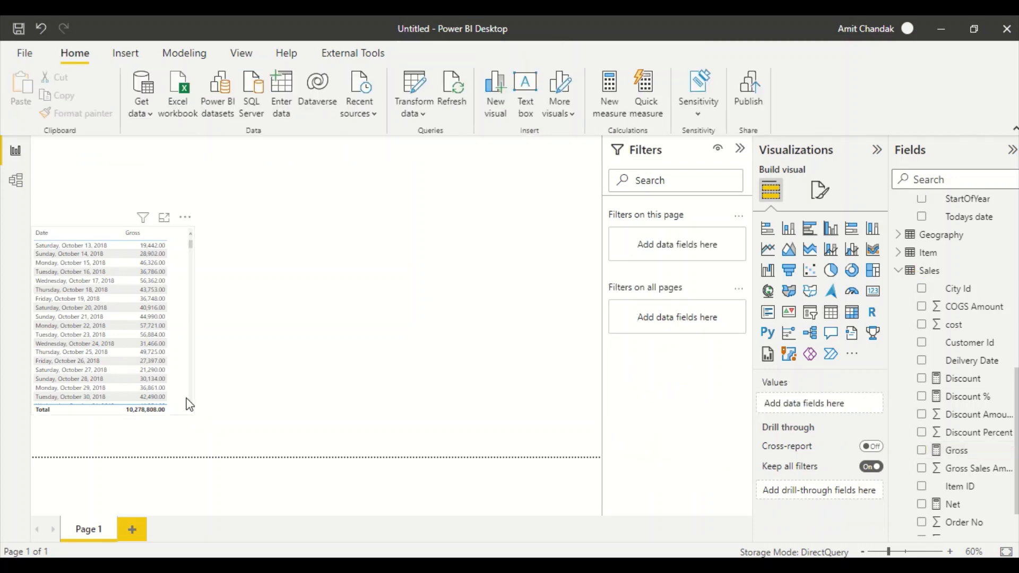
- Add a clustered column chart to the right of the Date and Gross table and enlarge it
click(436, 291)
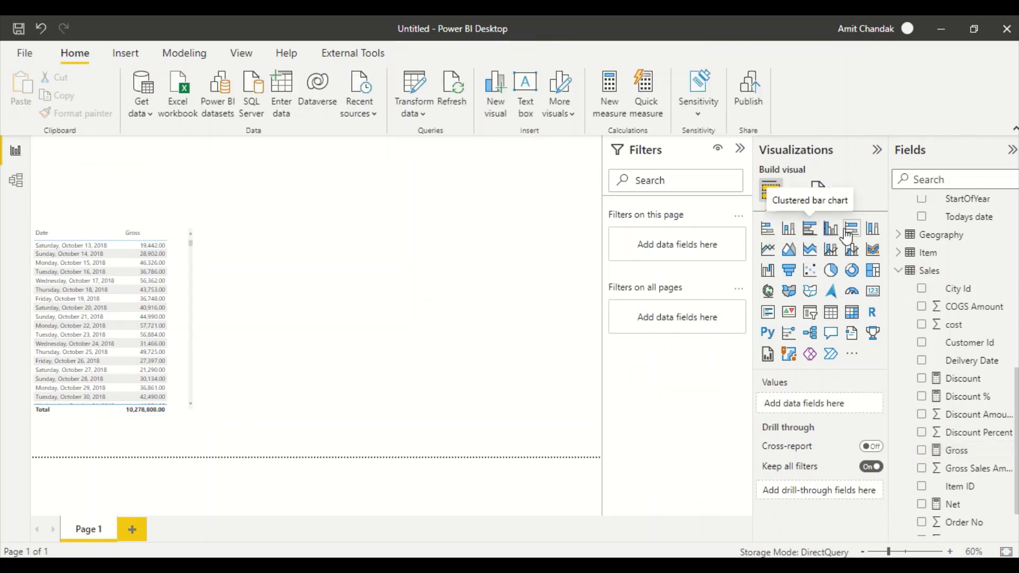
click(831, 228)
drag(154, 270, 310, 354)
drag(347, 406, 598, 422)
- Put Item Brand on the chart's X-axis and Sales Net on its Y-axis
scroll(949, 367, up, 2)
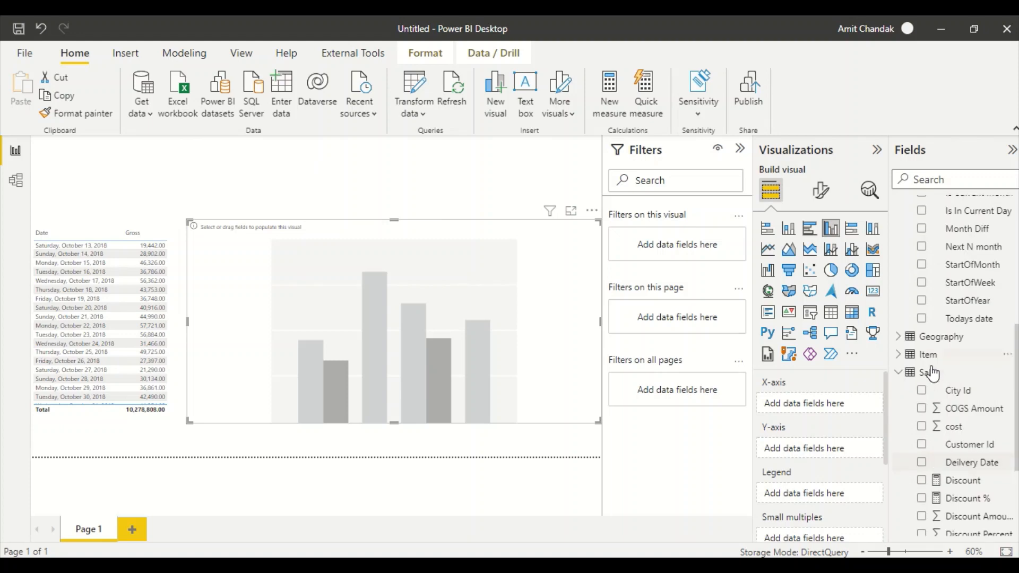
click(898, 354)
drag(958, 381, 348, 316)
scroll(966, 463, down, 5)
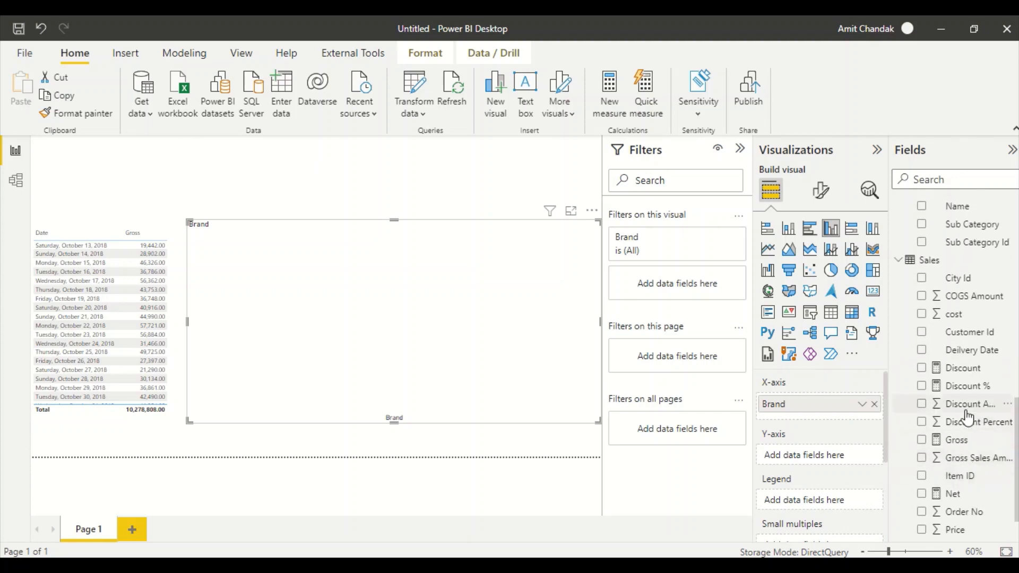
scroll(965, 419, down, 1)
drag(957, 457, 391, 319)
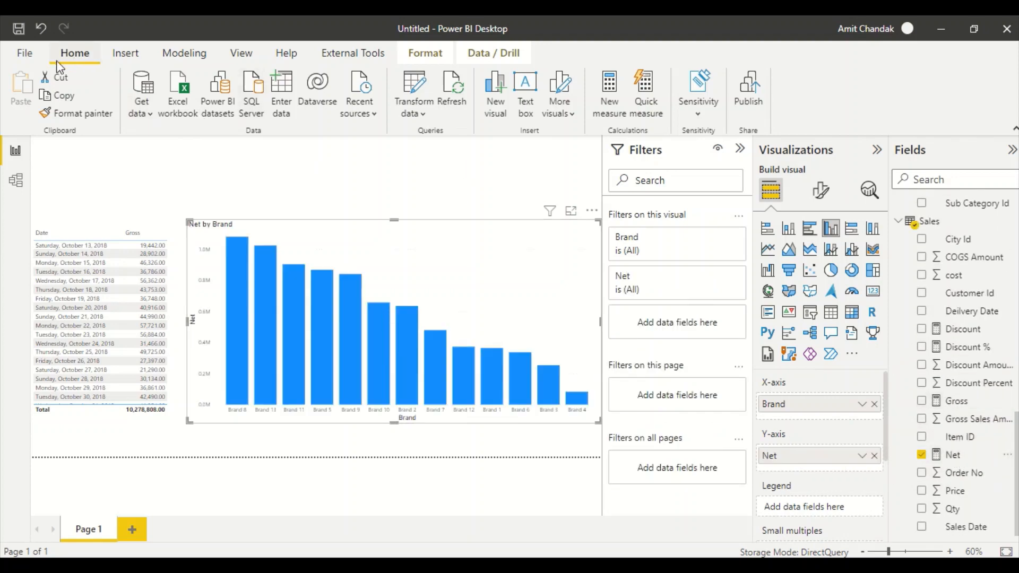
click(25, 53)
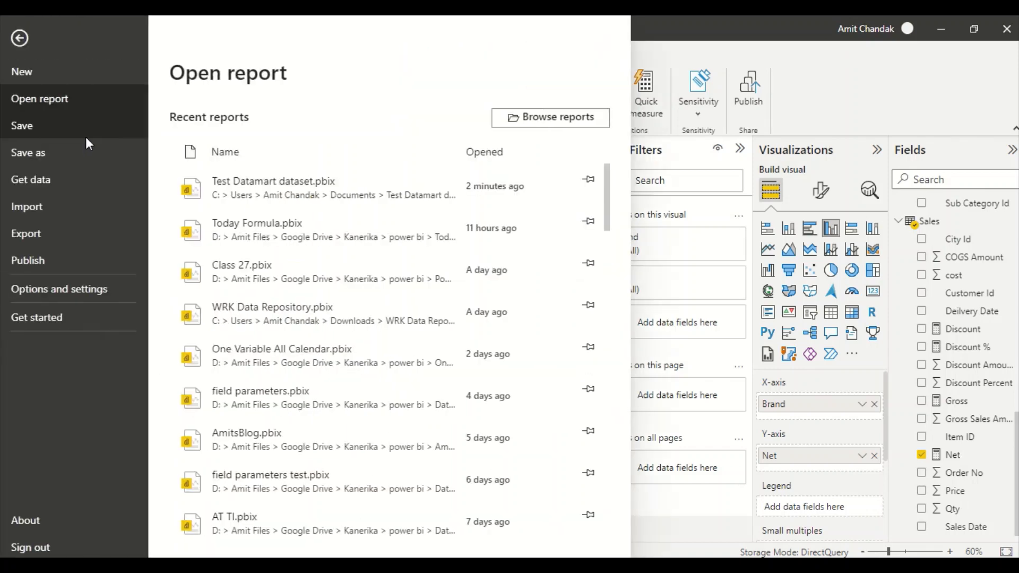
- Save the report in Documents as 'Test Datamart dataset Direct Query'
click(45, 154)
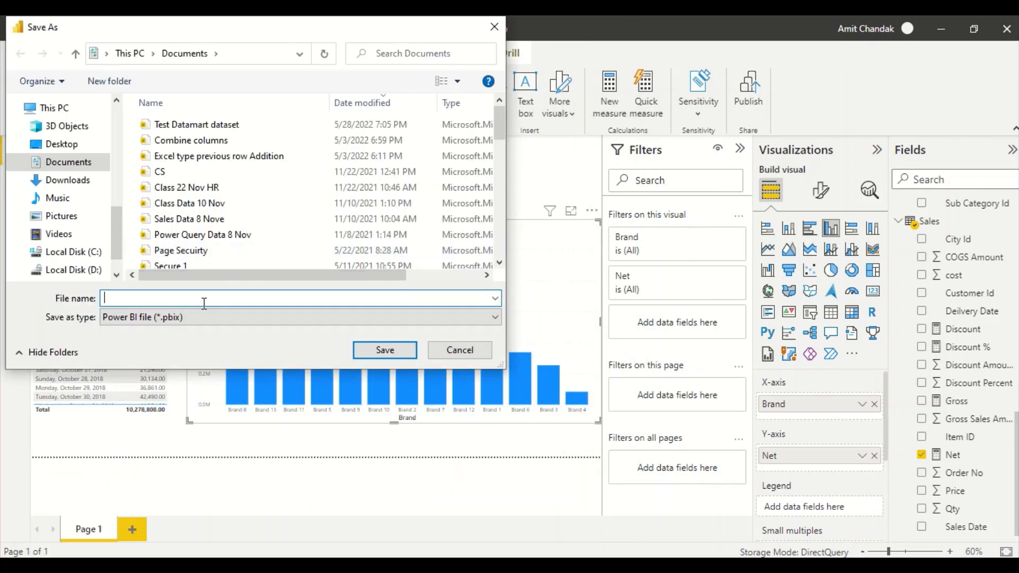
click(228, 125)
click(209, 296)
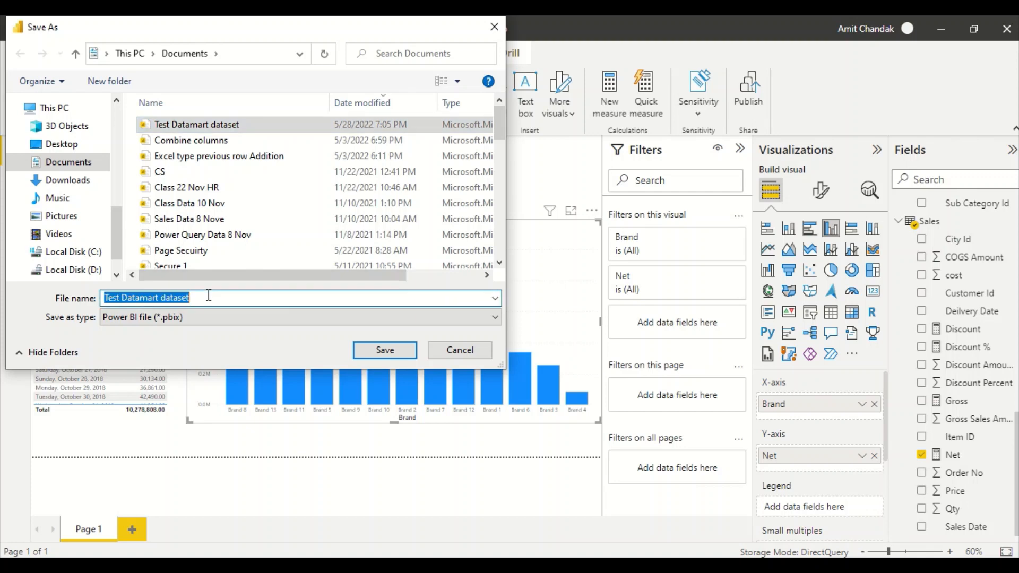
click(211, 301)
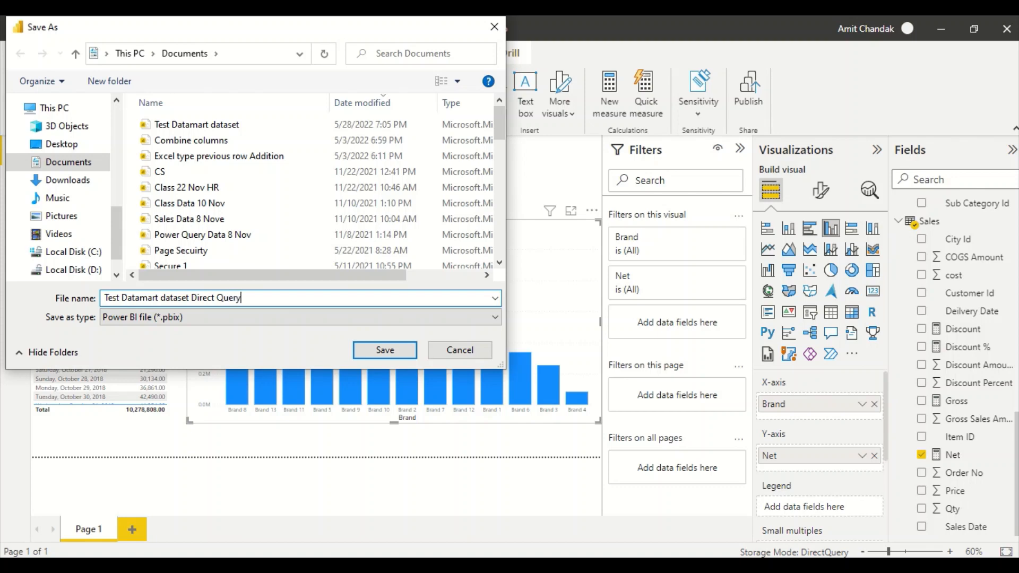
click(380, 350)
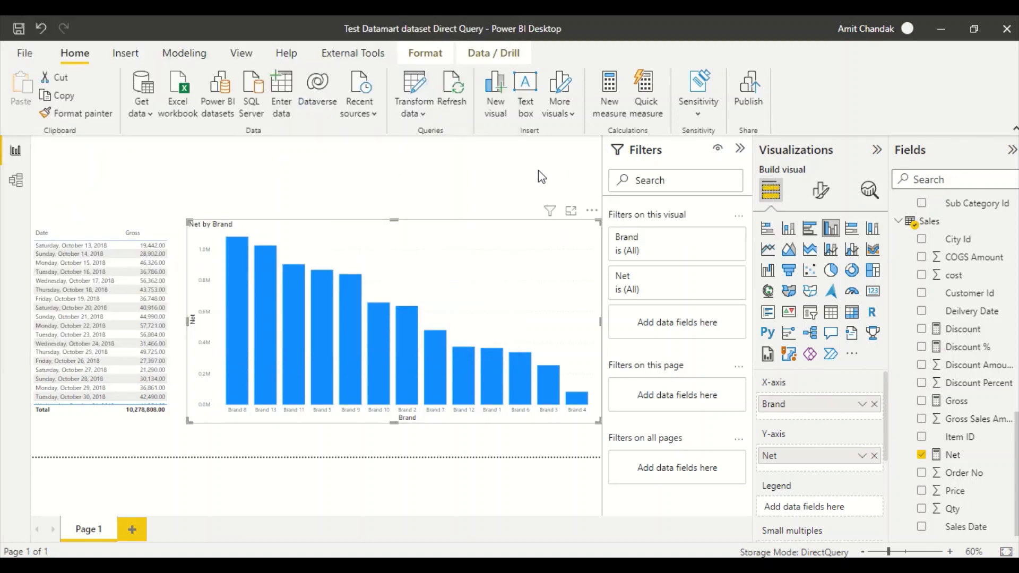
- Publish the report to the Demo PPU workspace and acknowledge the success message
click(747, 103)
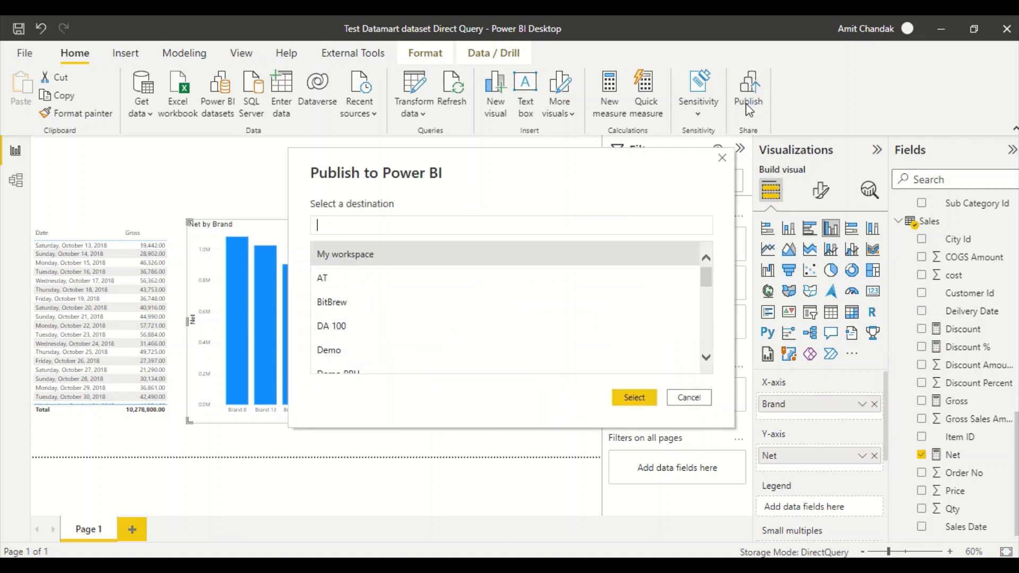
scroll(350, 329, down, 1)
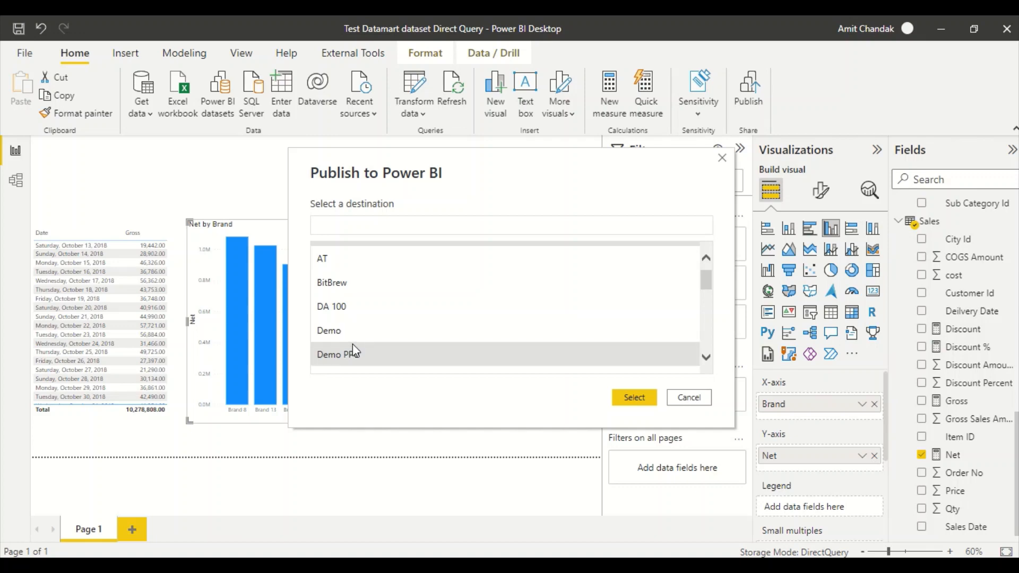
click(353, 352)
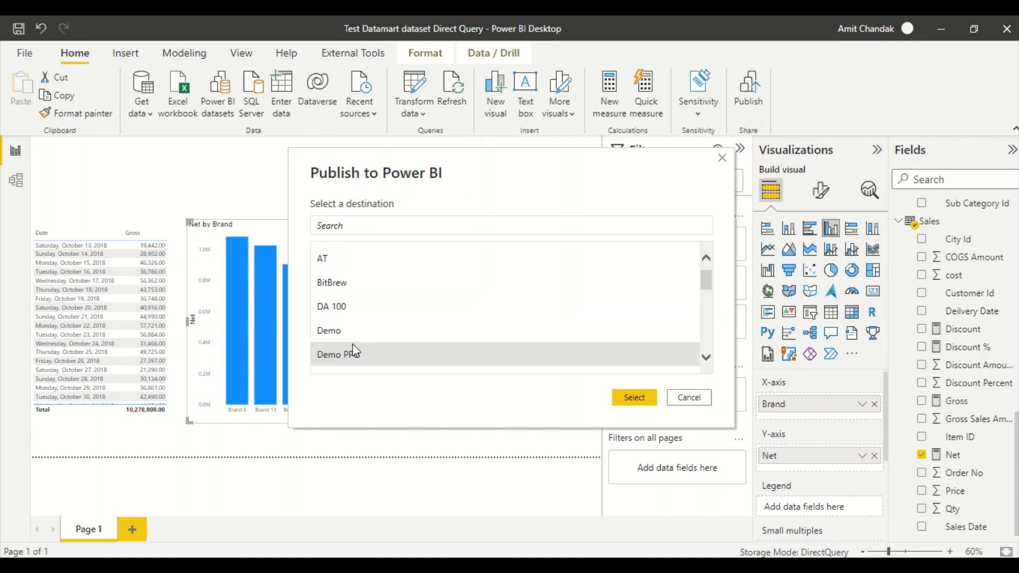
click(633, 397)
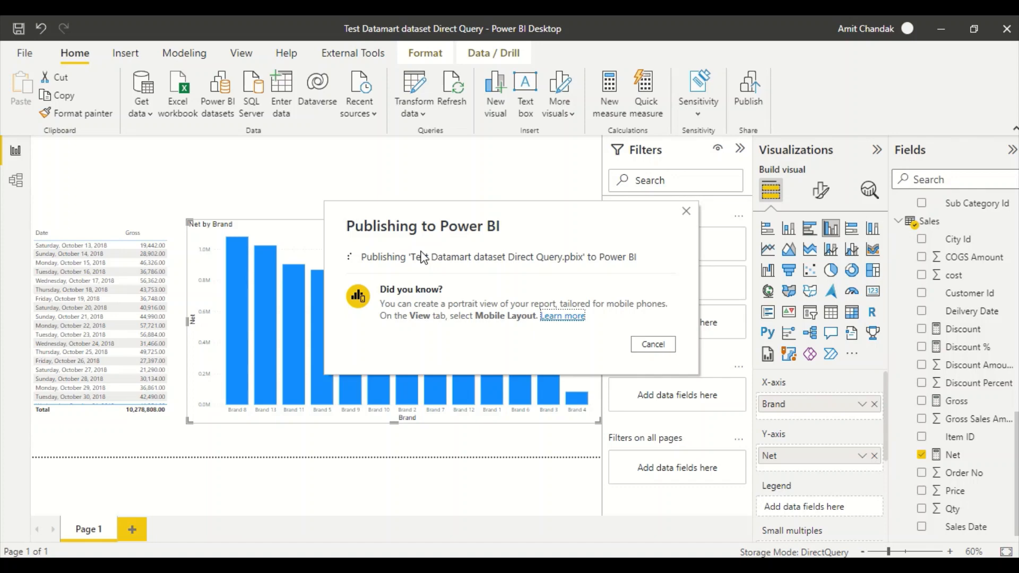
click(653, 368)
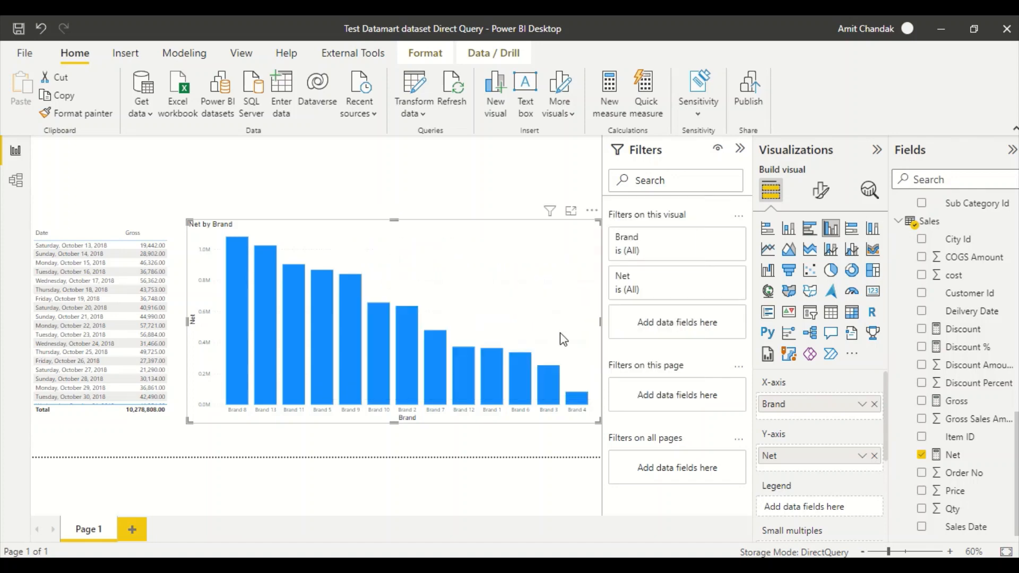
click(36, 57)
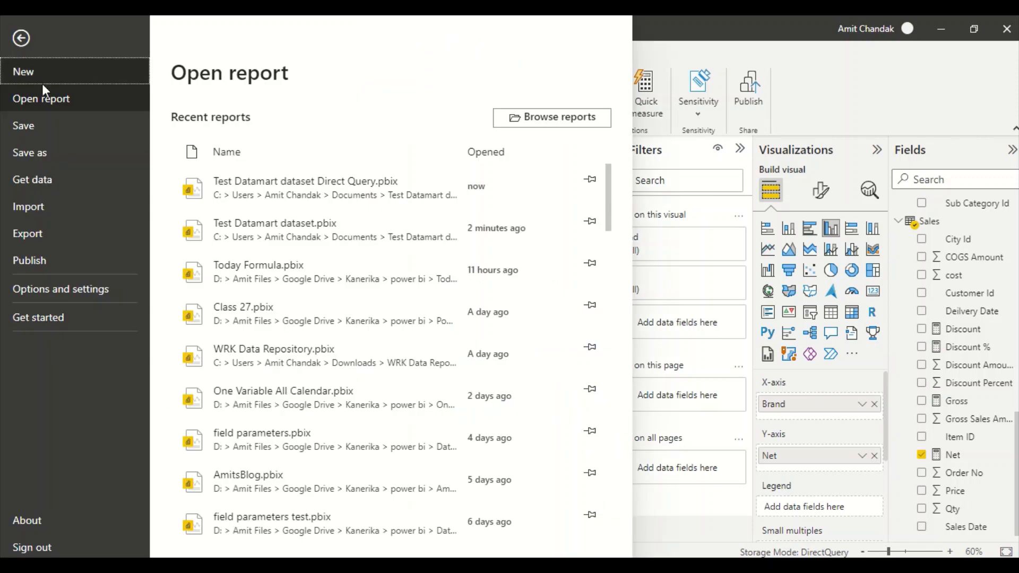
- Start a new report saving the current one, then switch to the browser's Demo 2 datamart report
click(38, 78)
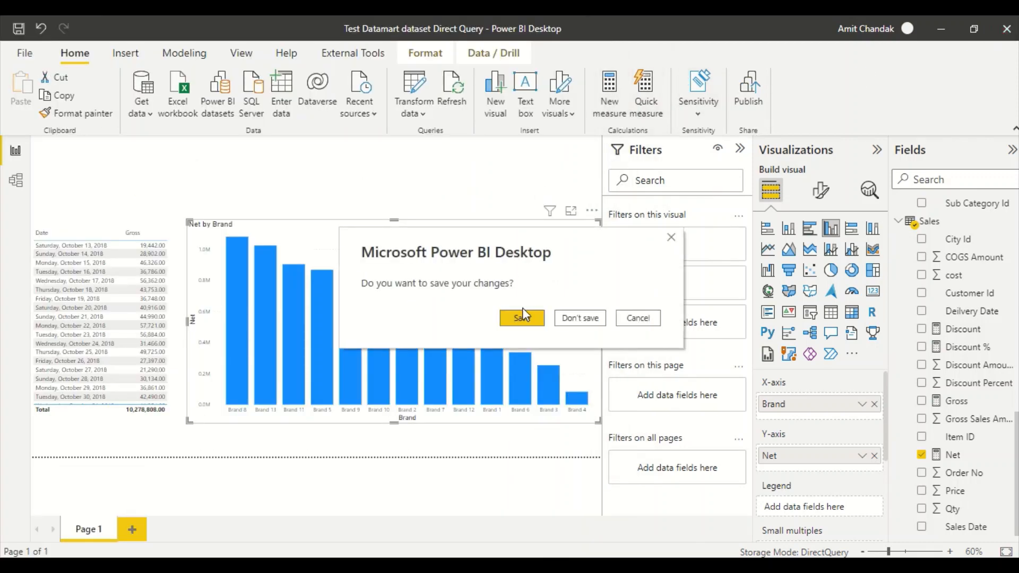
click(522, 319)
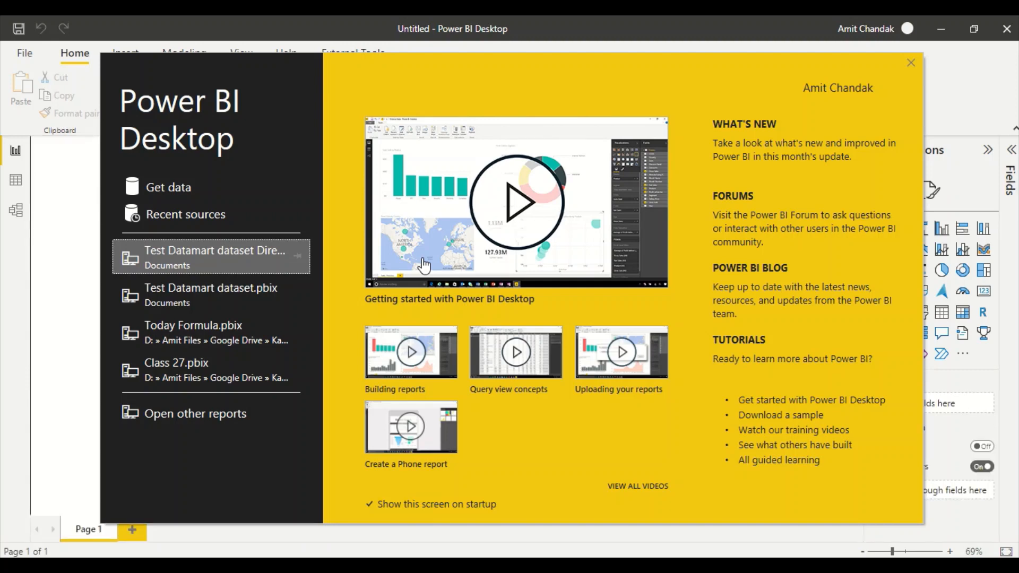
key(alt+Tab)
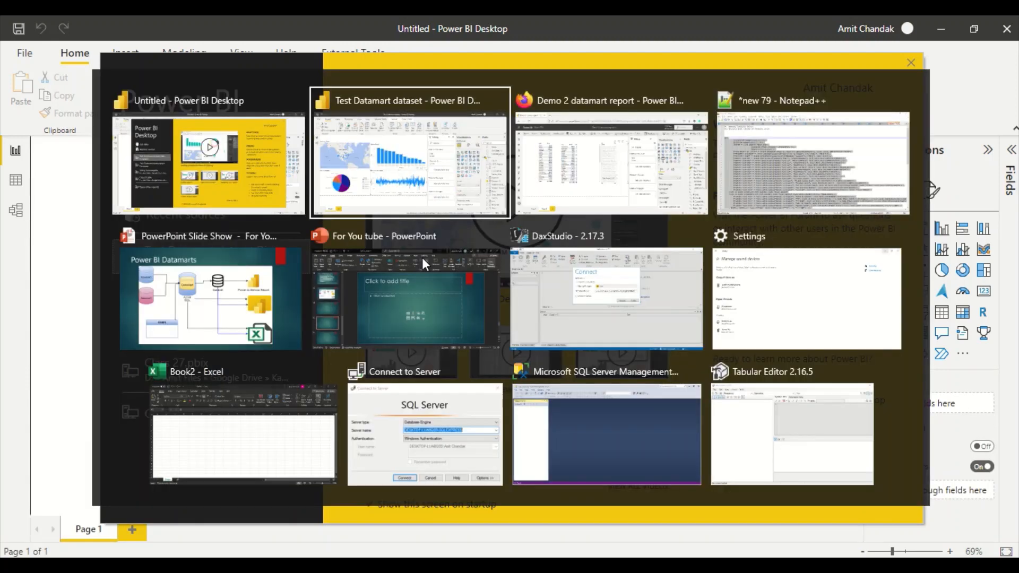
key(alt+Tab)
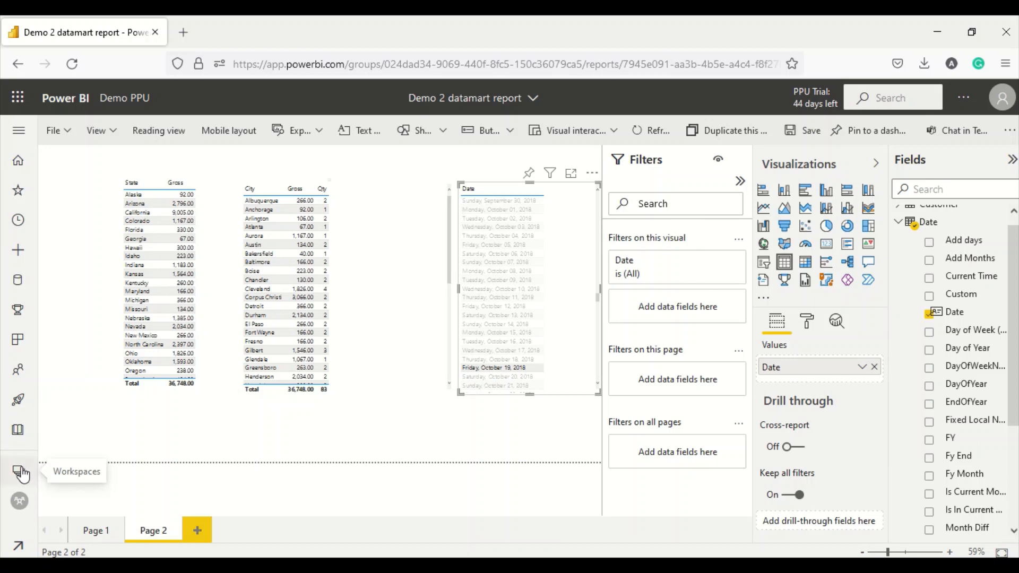
- Open the Demo PPU workspace, sorted by latest refresh and filtered to datamarts
click(21, 472)
click(107, 354)
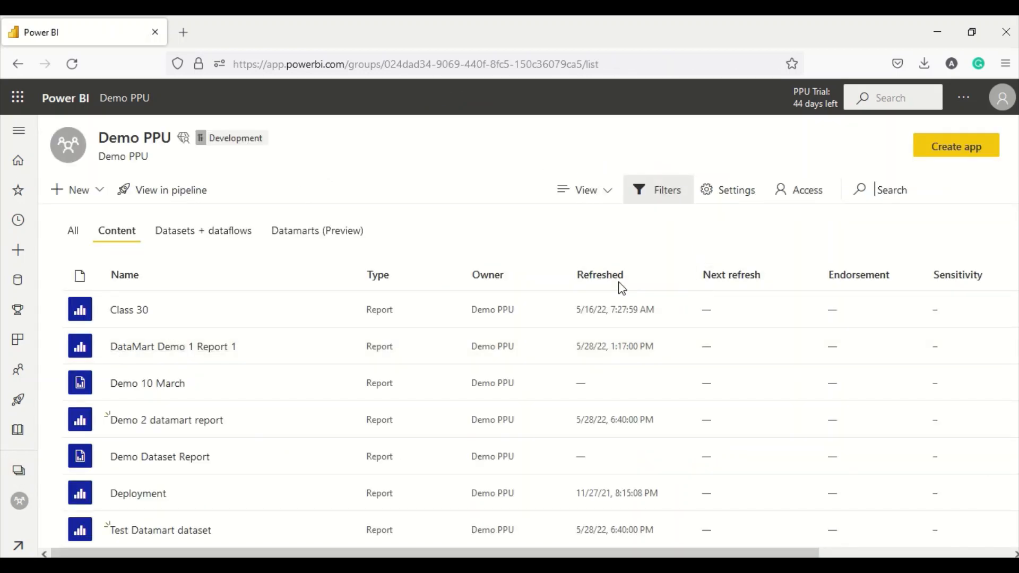
click(614, 287)
click(614, 286)
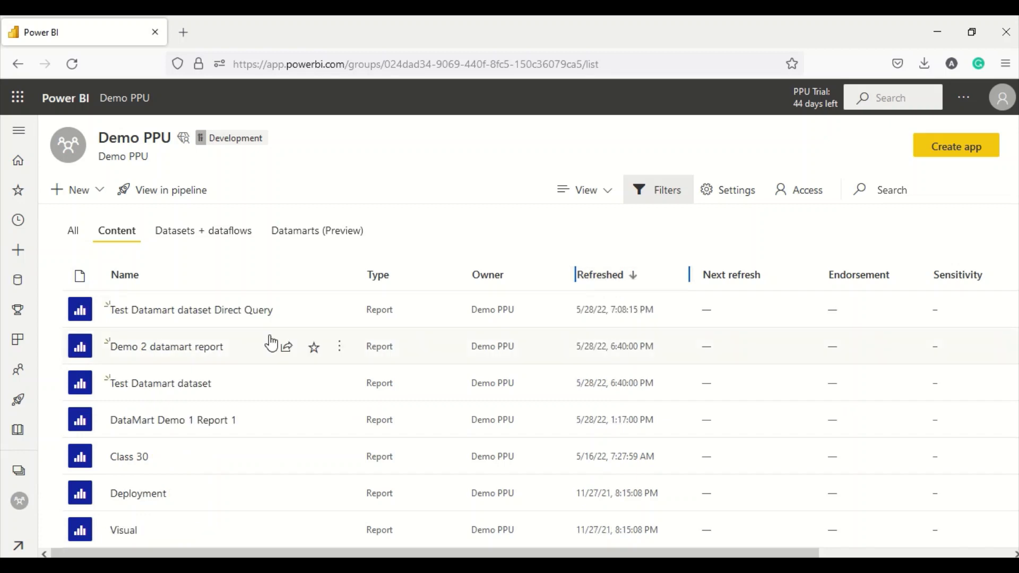
click(287, 238)
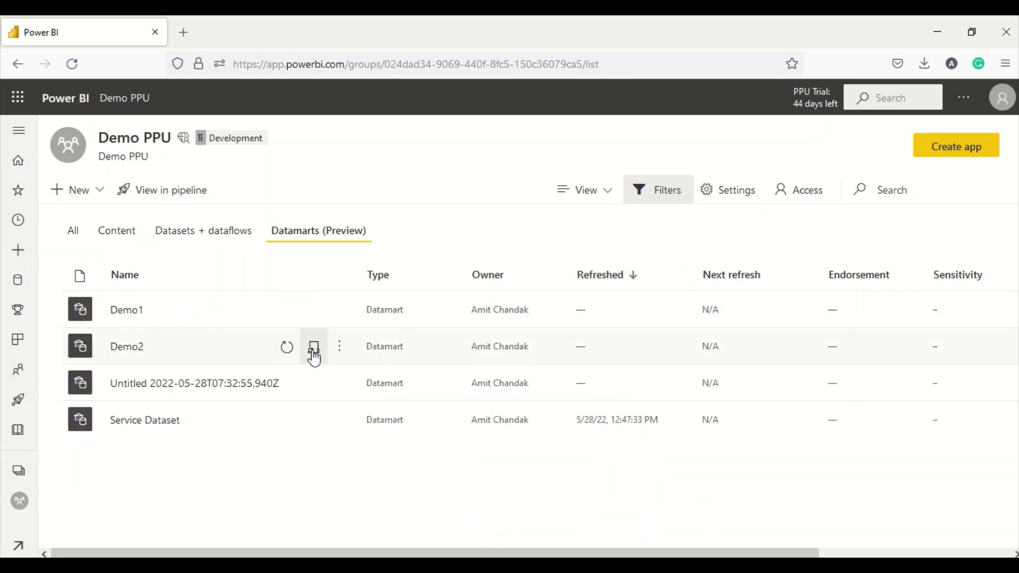
- Copy the Demo2 datamart's SQL connection string from its server settings and return to Power BI Desktop
click(339, 348)
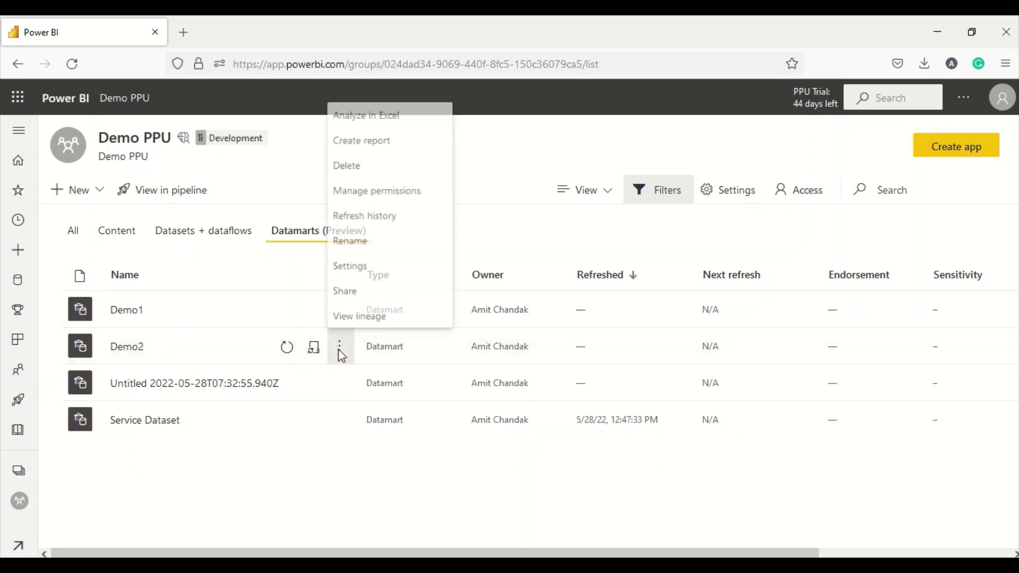
click(357, 265)
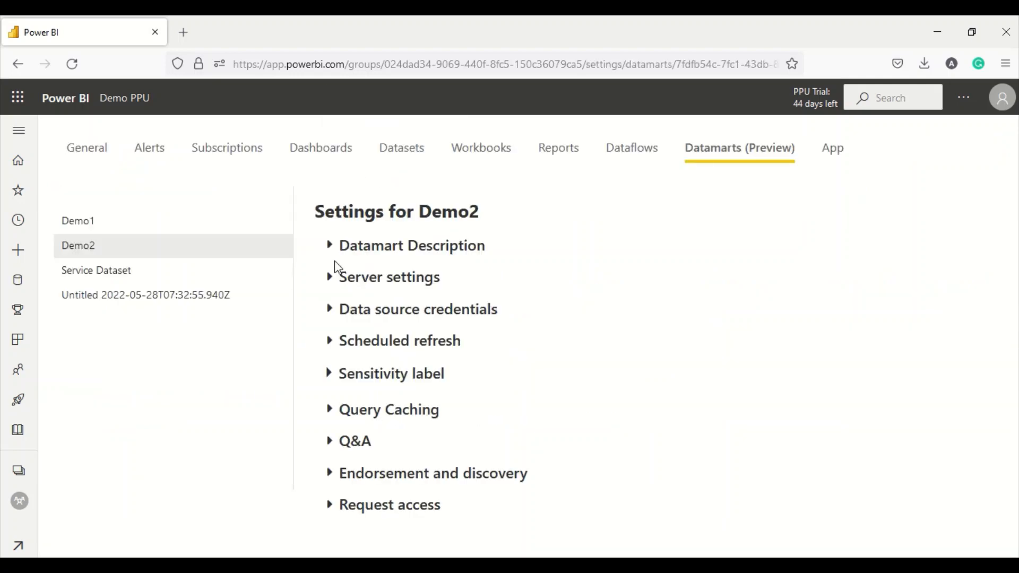
click(329, 278)
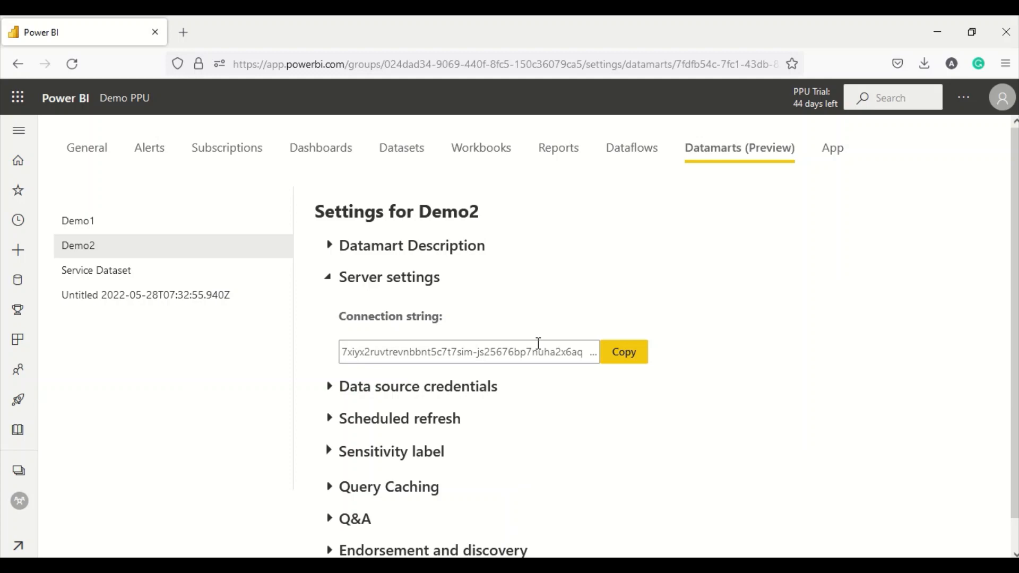
click(624, 361)
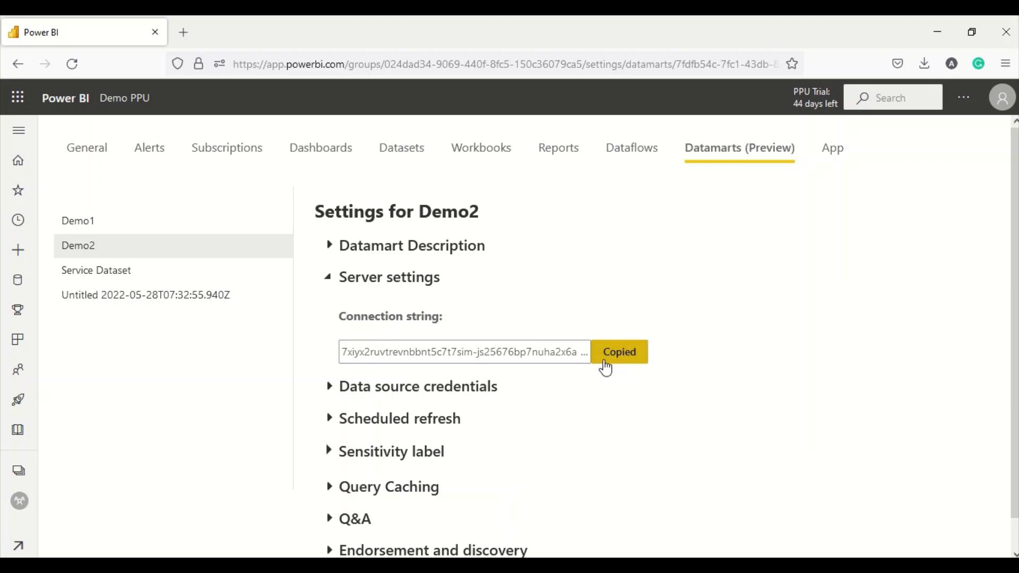
key(alt+Tab)
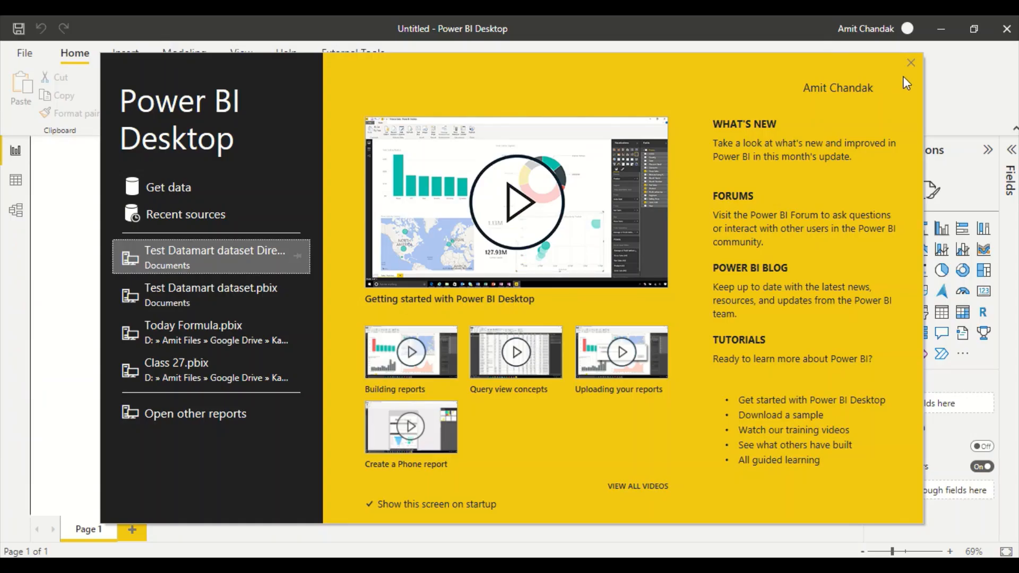
- In the blank report, search Get data for 'Azure S' and connect with Azure SQL database
click(911, 63)
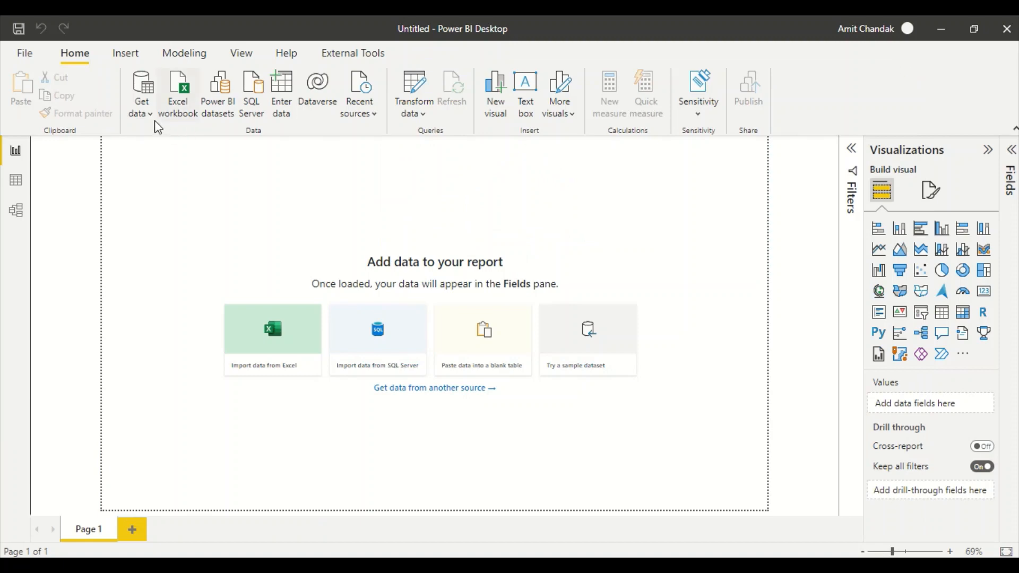
click(141, 111)
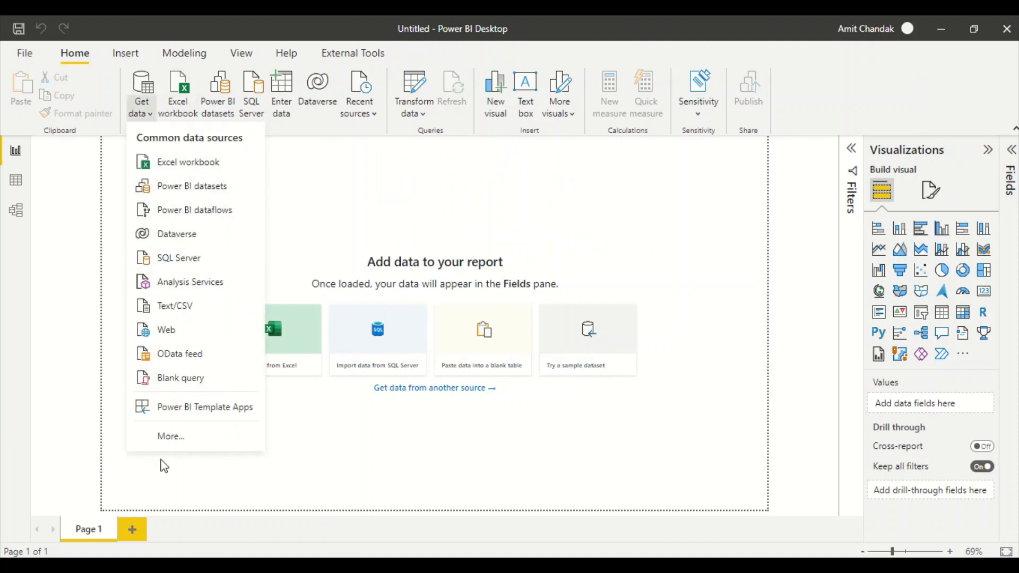
click(172, 441)
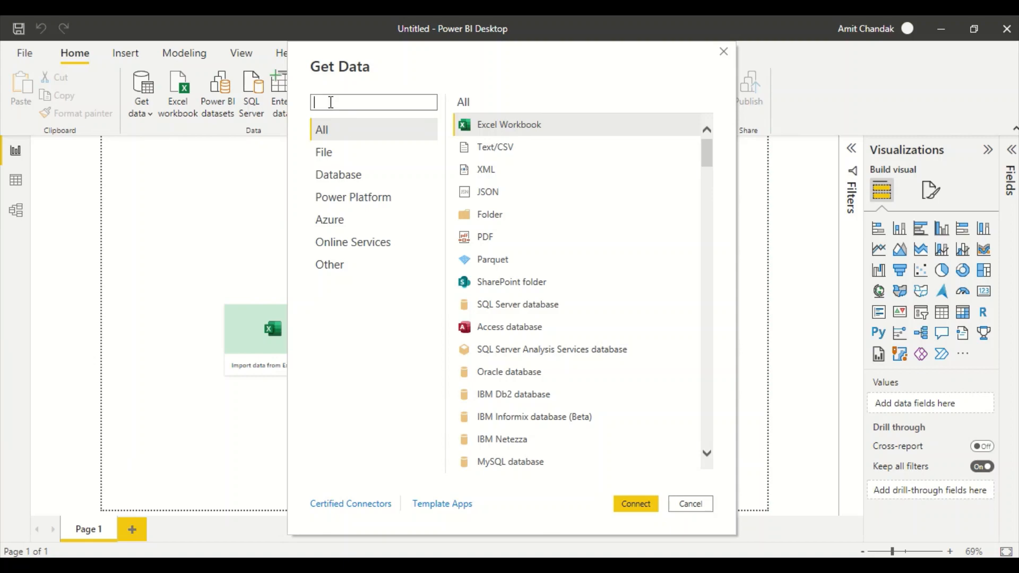
text(Azure SQL)
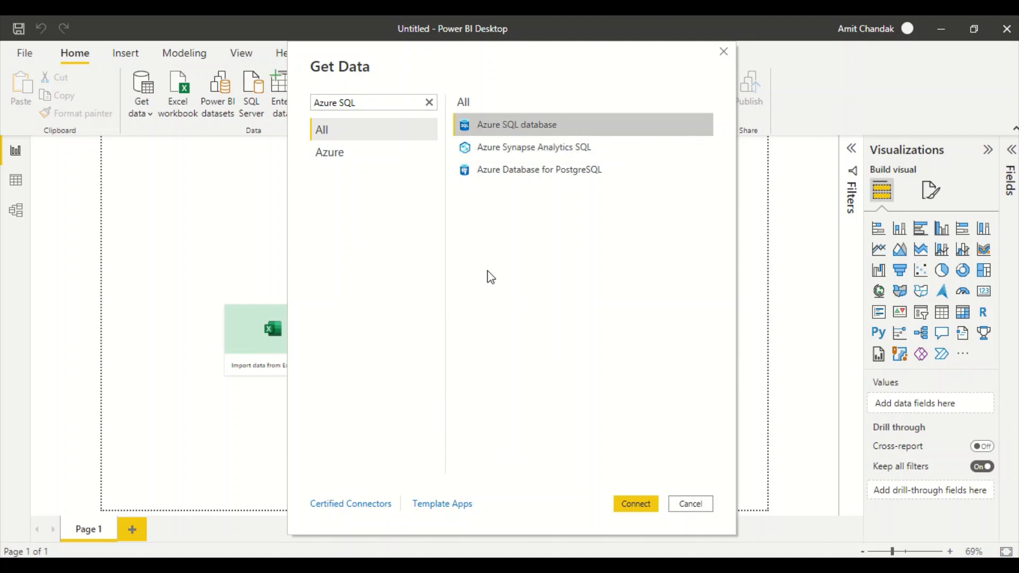
click(630, 503)
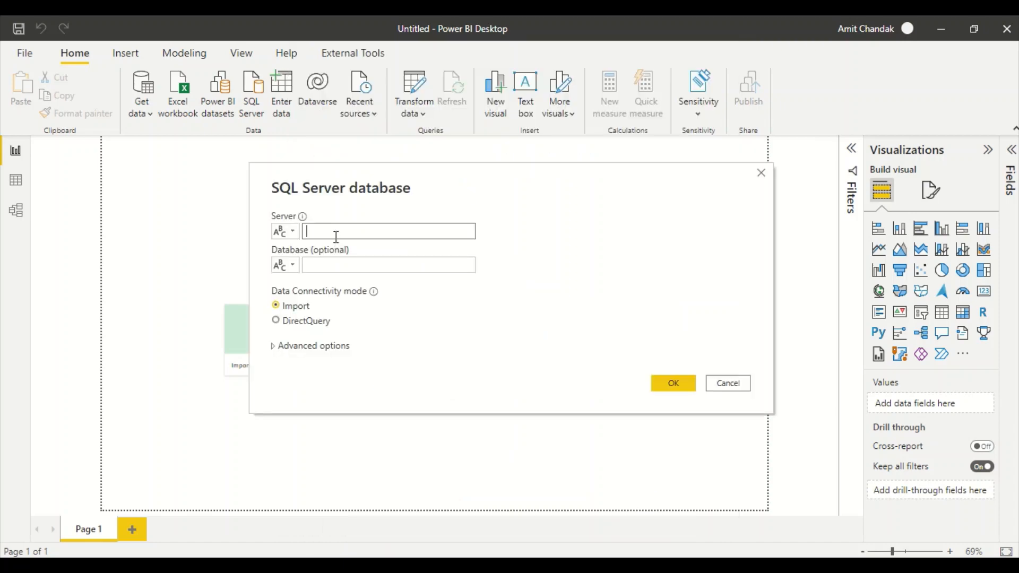
- Use the pasted Demo2 connection string as the server, signing in with a Microsoft account
key(ctrl+v)
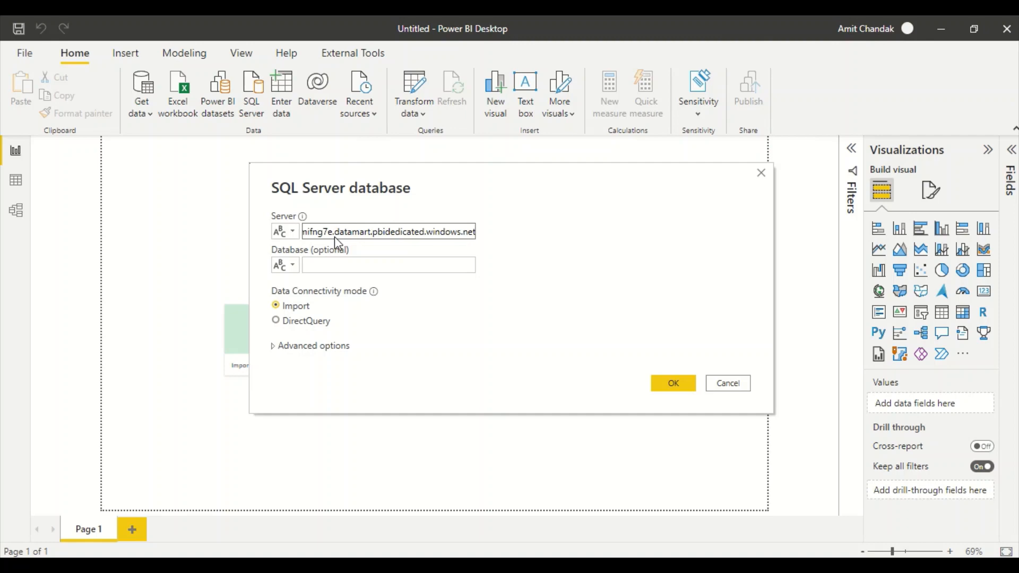
click(663, 383)
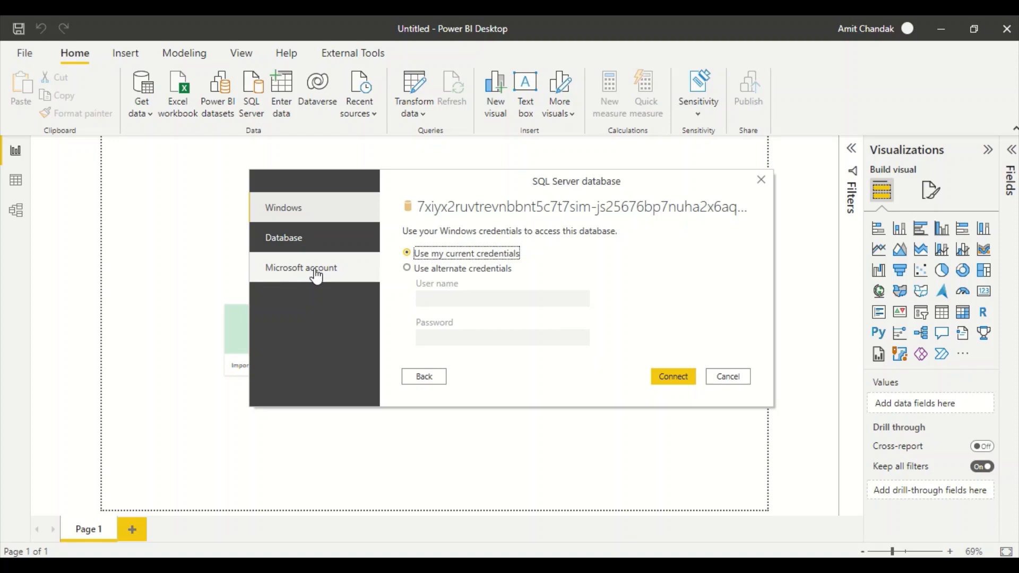
click(316, 273)
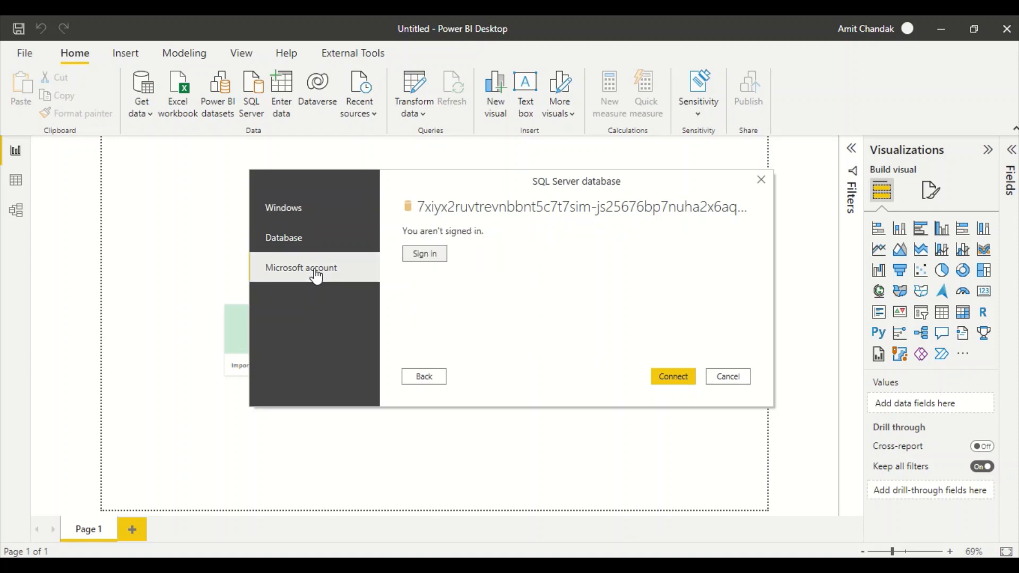
click(424, 254)
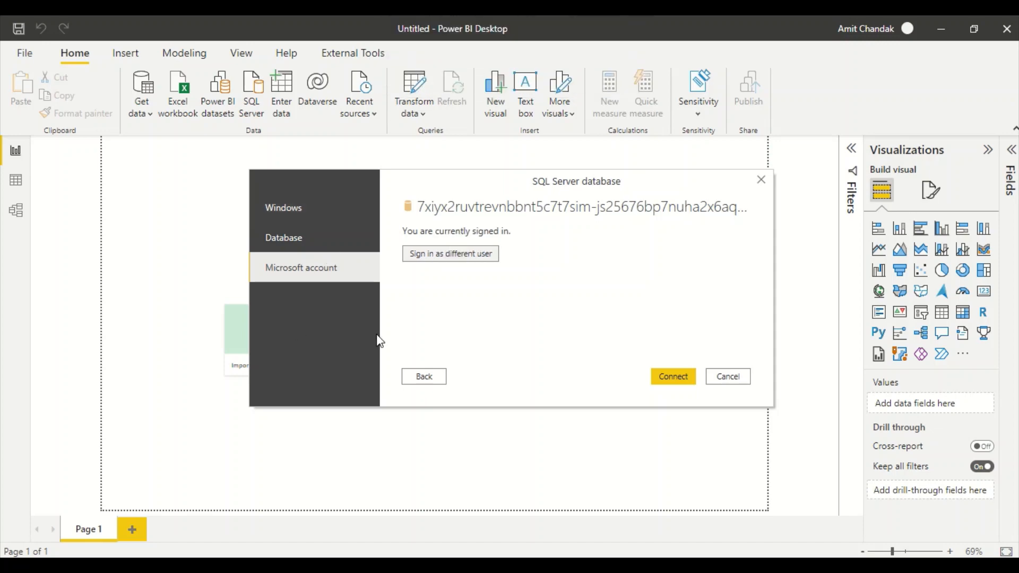
click(671, 380)
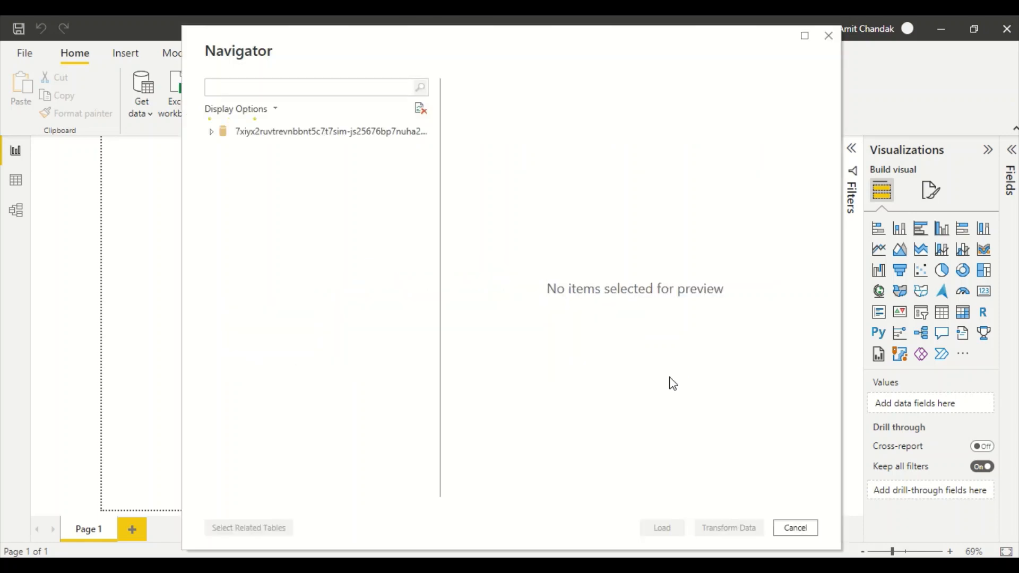
- Expand the datamart database and preview its metadata and model tables
click(215, 156)
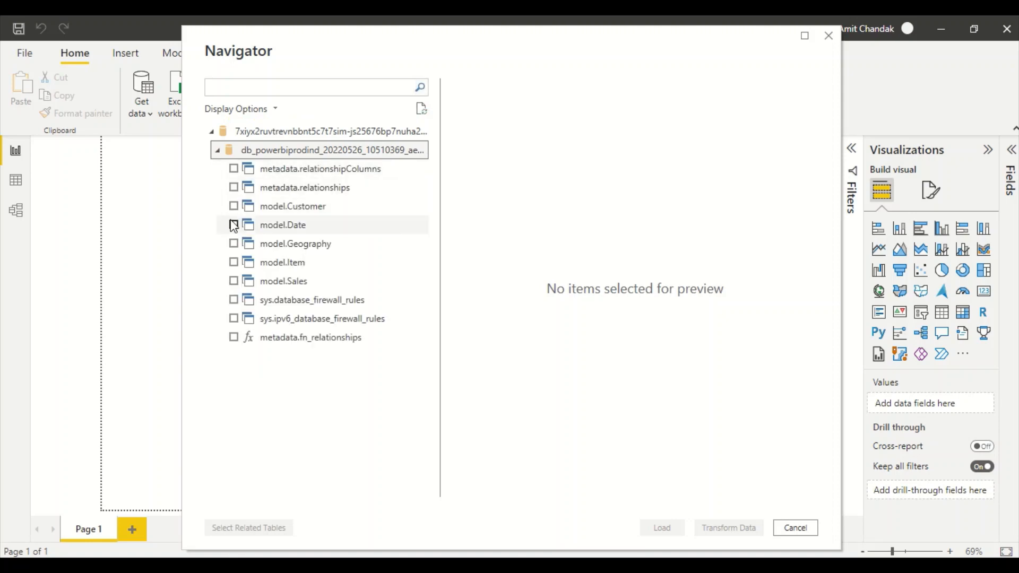
click(296, 170)
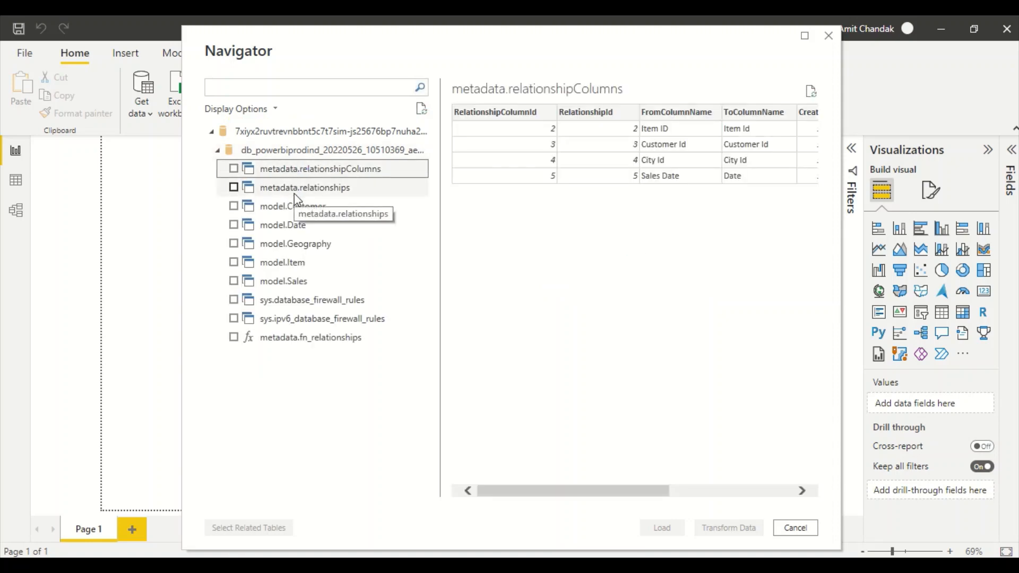
click(295, 194)
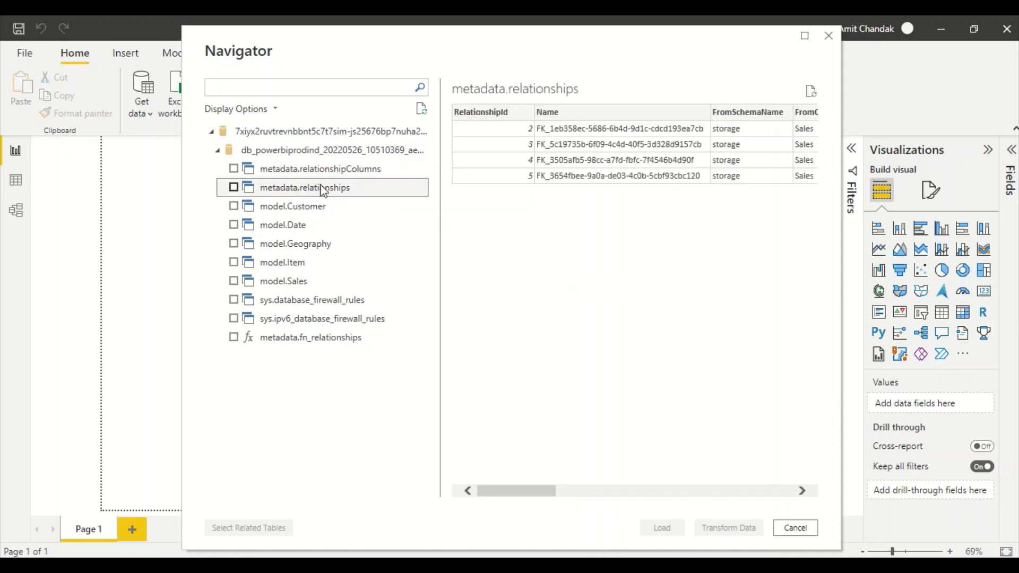
click(300, 208)
click(295, 225)
click(295, 247)
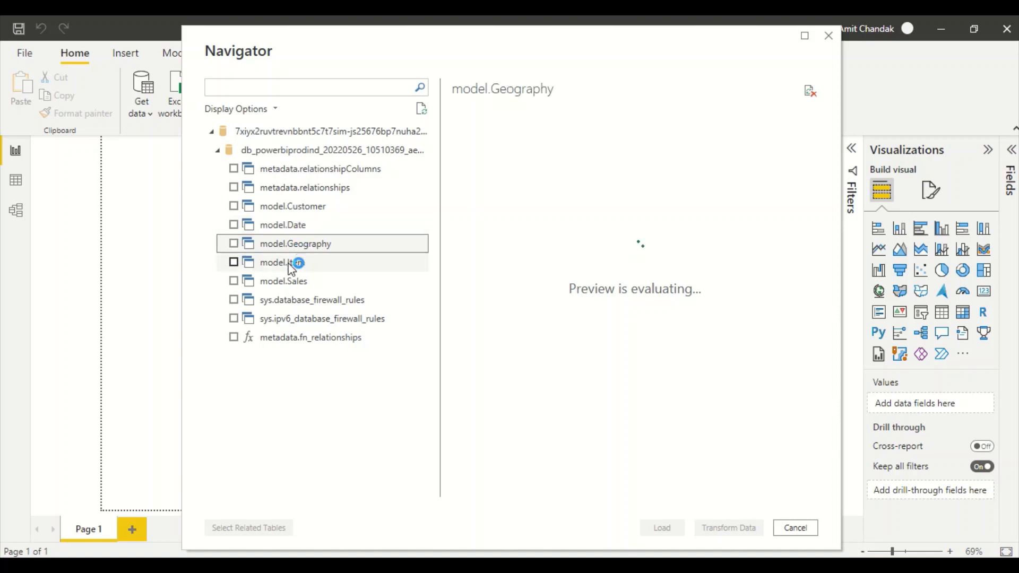
click(295, 263)
click(289, 283)
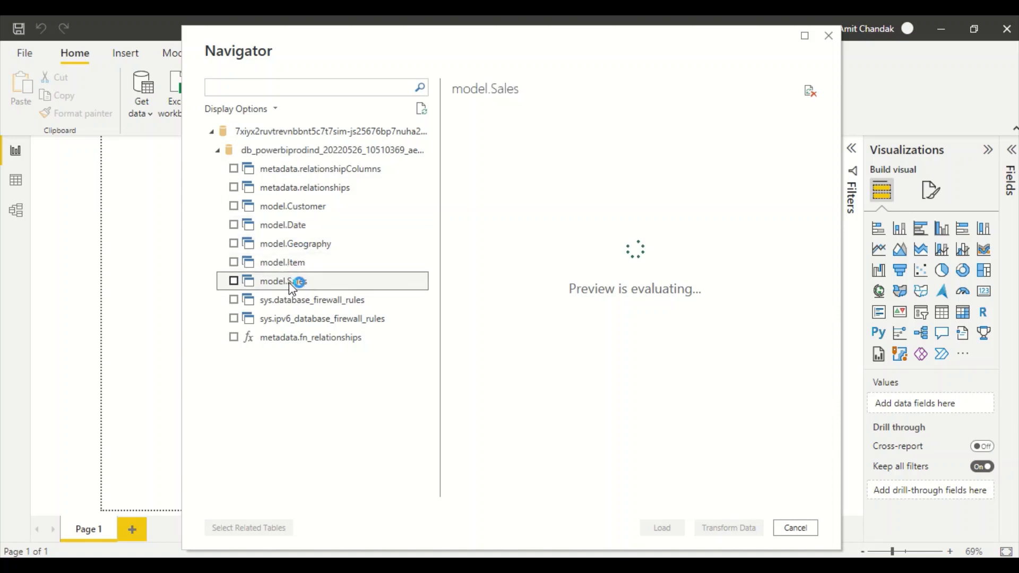
- Tick model.Customer, model.Date, model.Geography, model.Item and model.Sales and load them
click(233, 225)
click(234, 206)
click(234, 244)
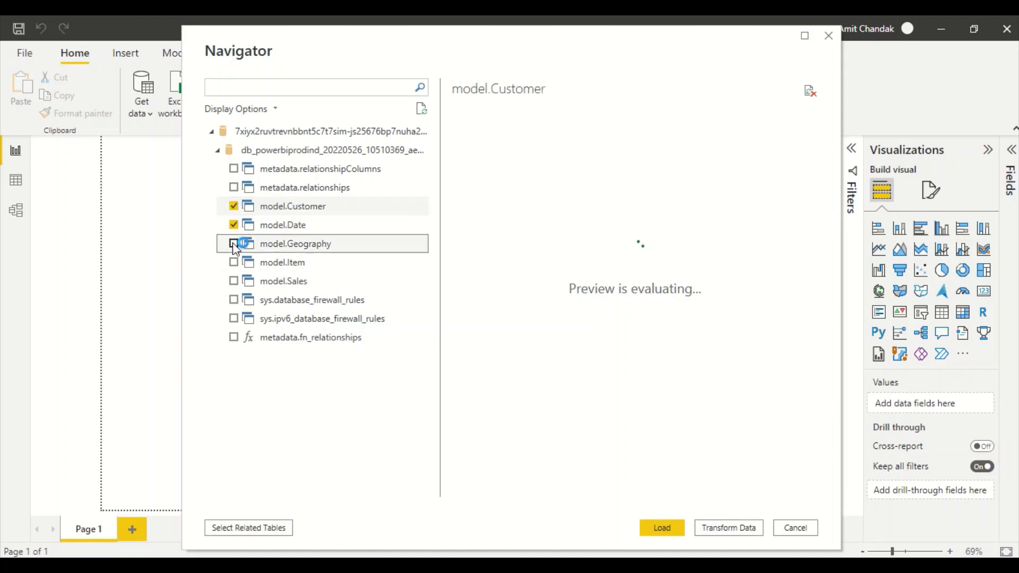
click(233, 262)
click(233, 281)
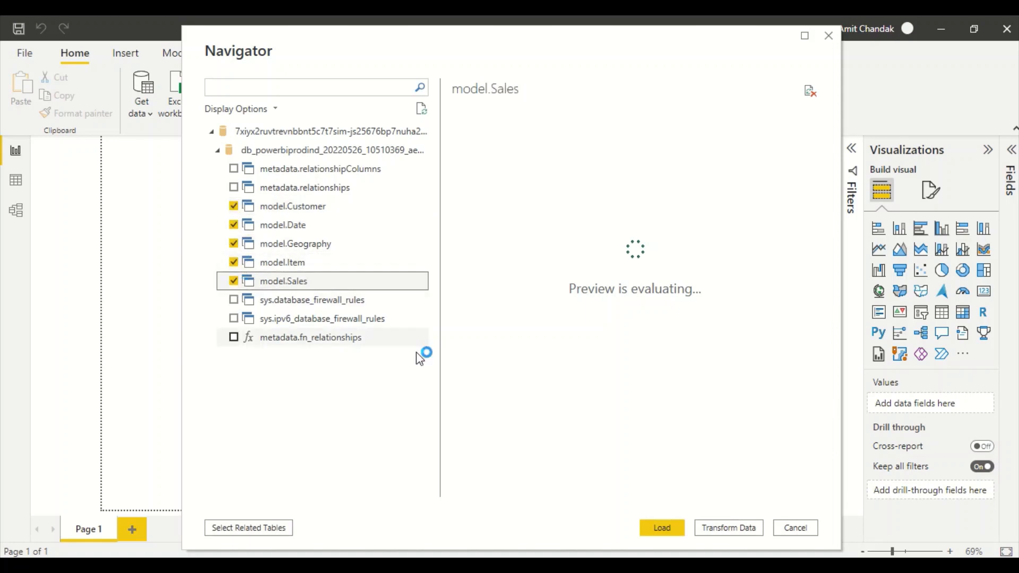
click(673, 526)
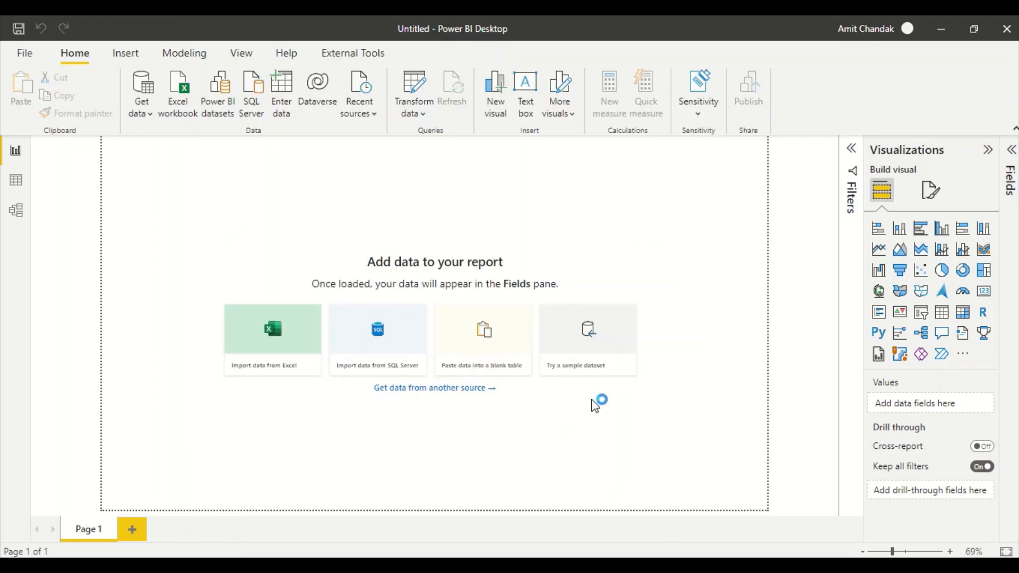
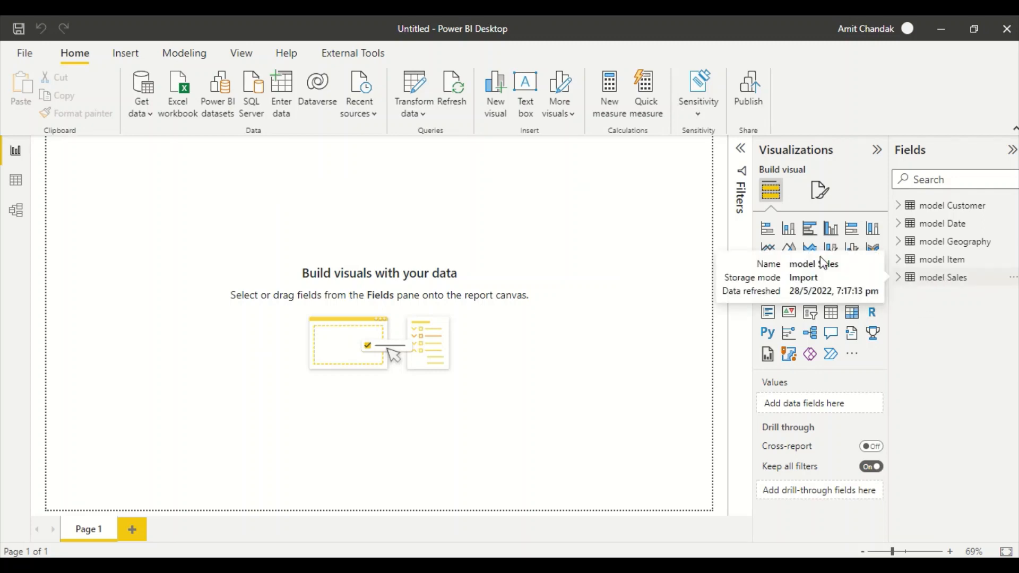
- In the model diagram, rearrange the table cards and link model Date's Date to model Sales' Sales Date
click(17, 210)
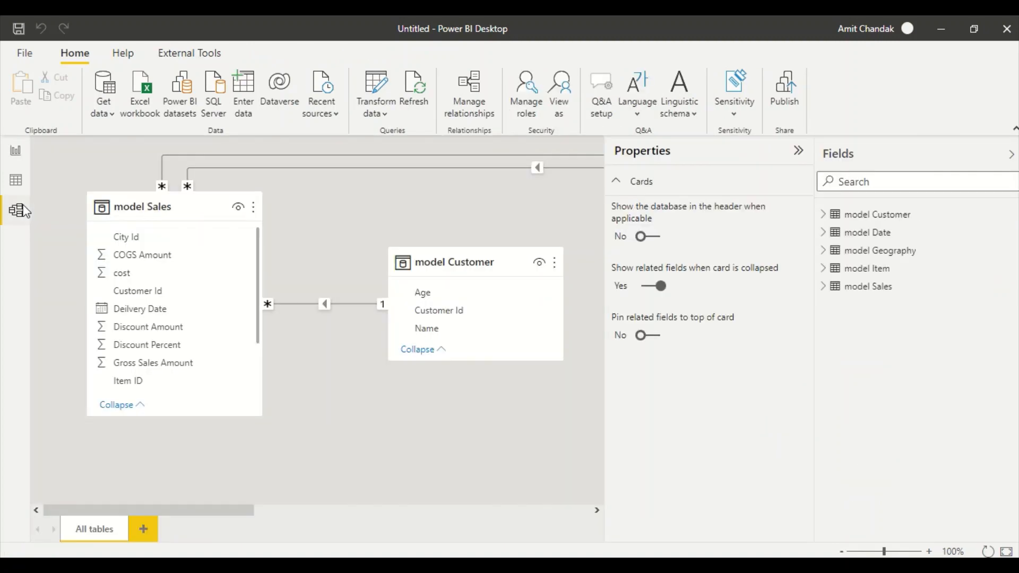
click(799, 152)
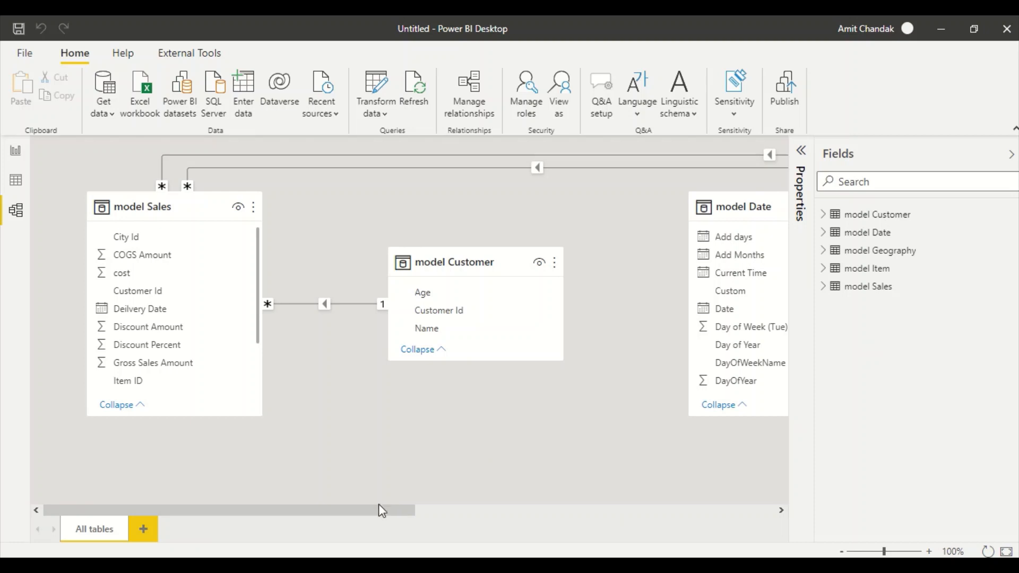
drag(380, 505, 577, 513)
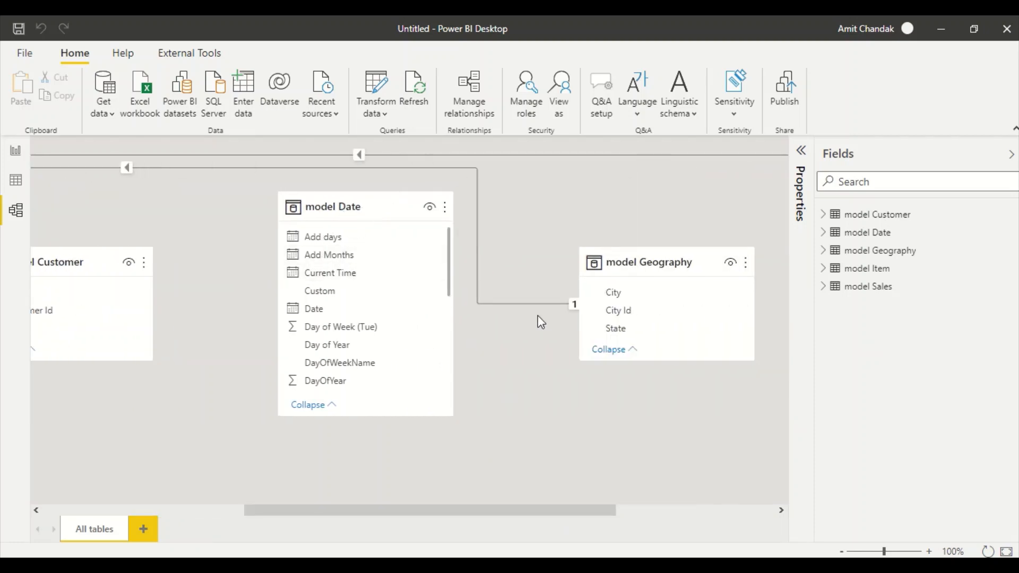
drag(355, 212, 179, 242)
drag(344, 509, 129, 493)
scroll(162, 332, down, 3)
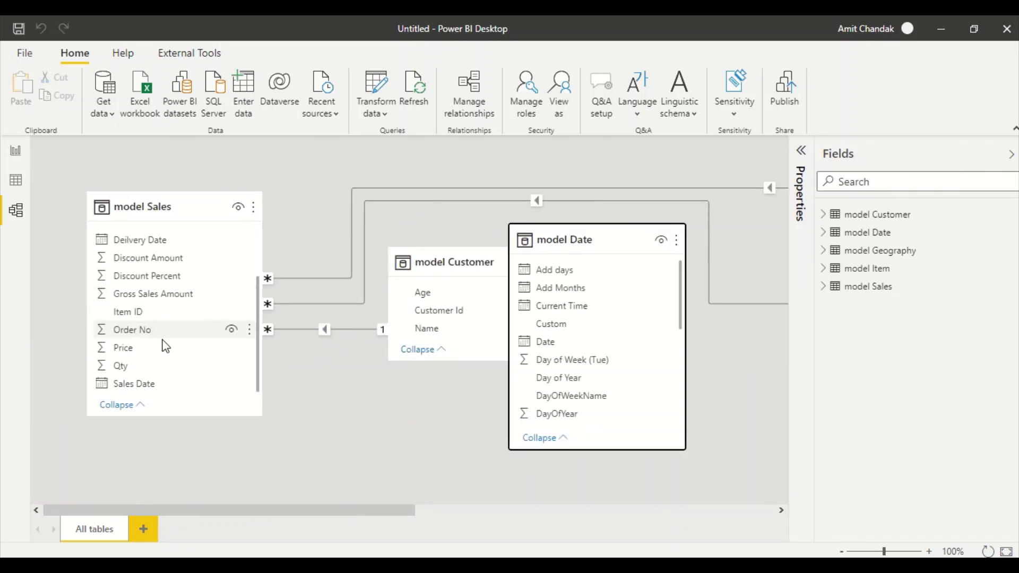
scroll(163, 329, up, 3)
scroll(215, 329, down, 3)
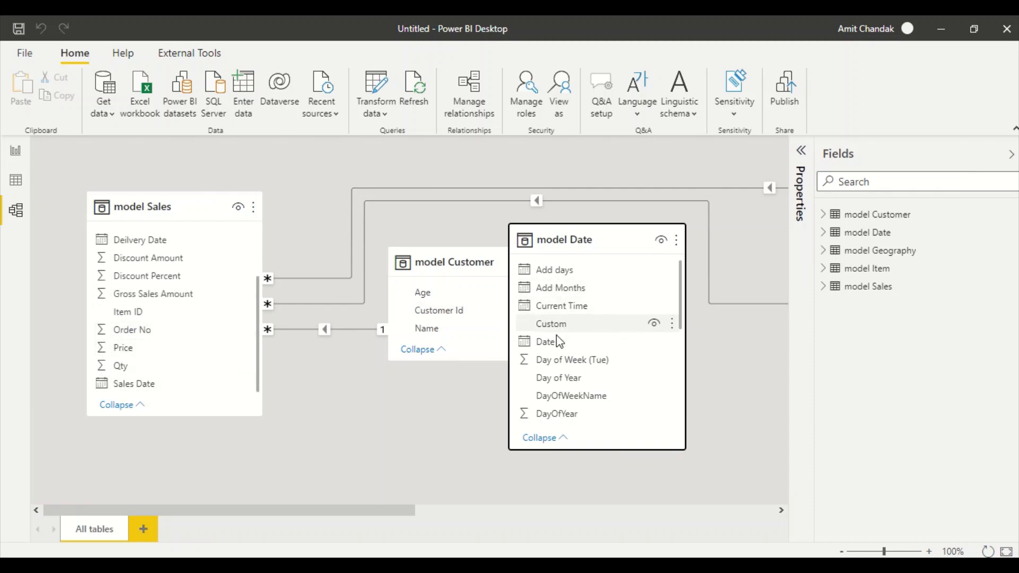
drag(555, 340, 162, 383)
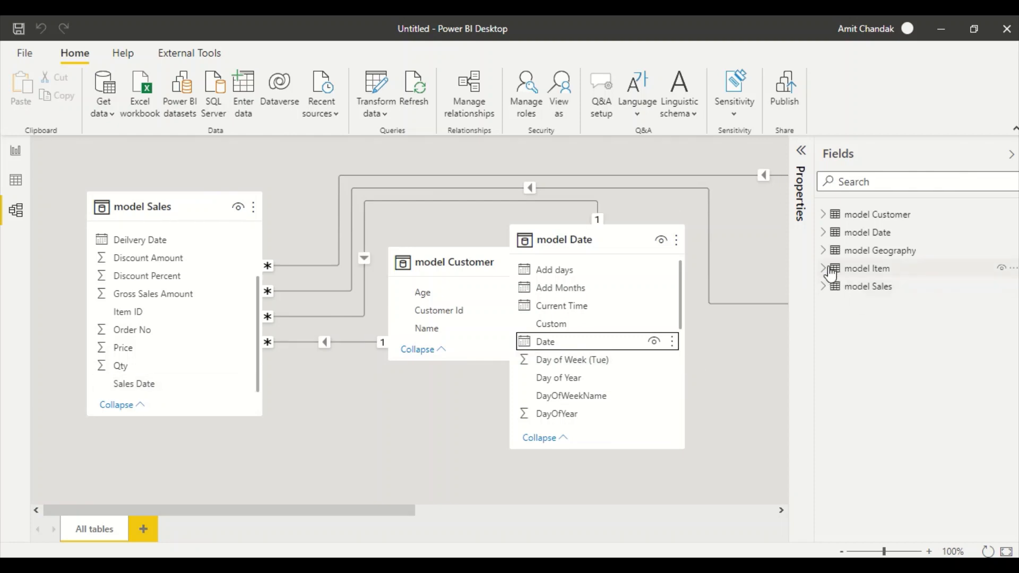
click(824, 232)
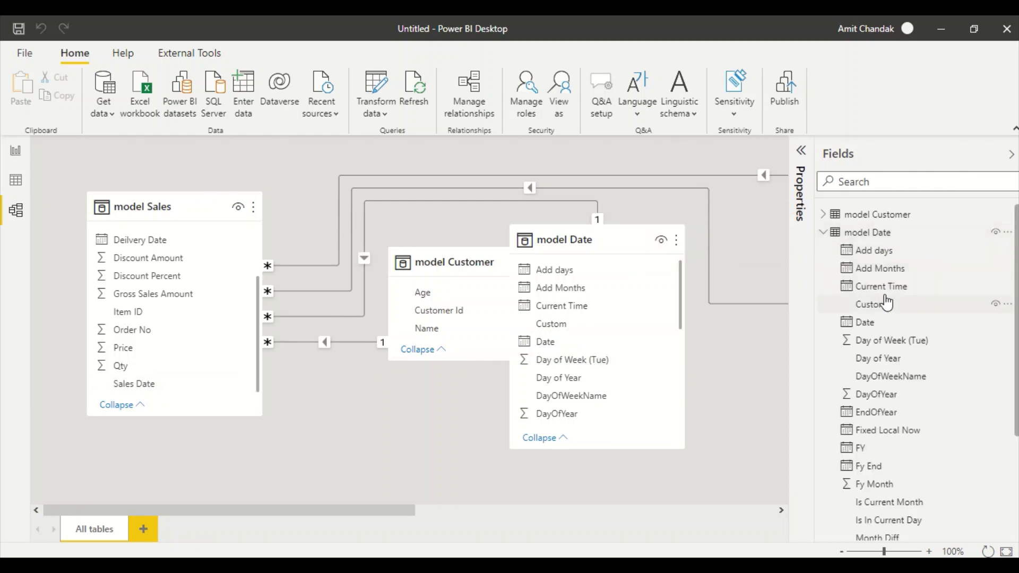
- Mark model Date as the date table using its Date column
right_click(863, 234)
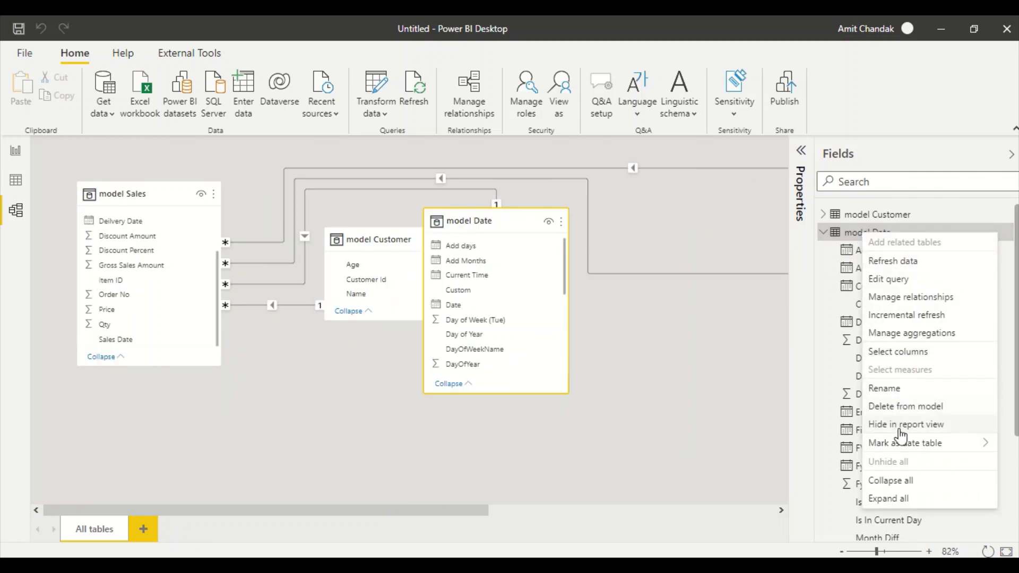
mouse_move(898, 454)
click(796, 445)
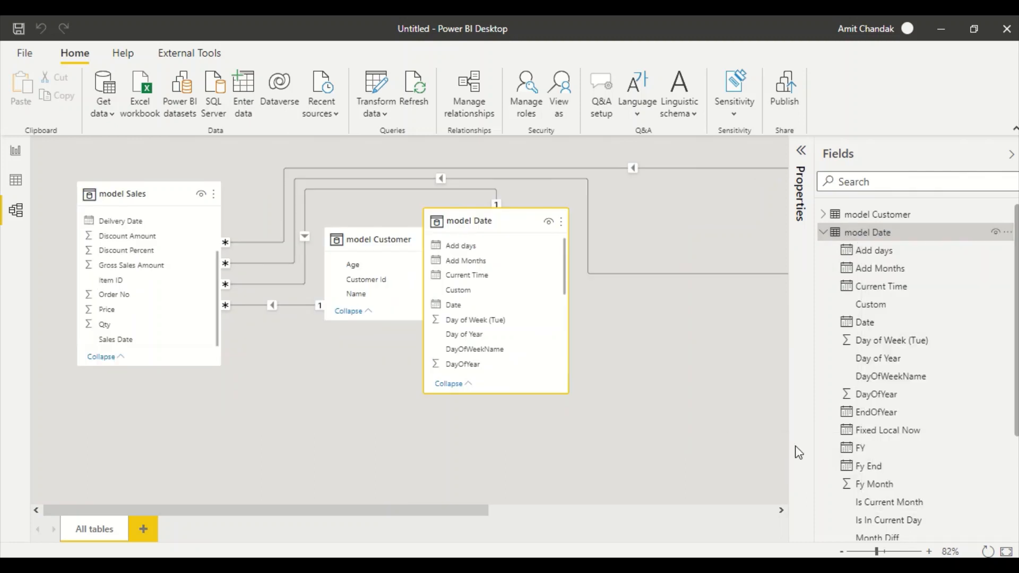
click(343, 276)
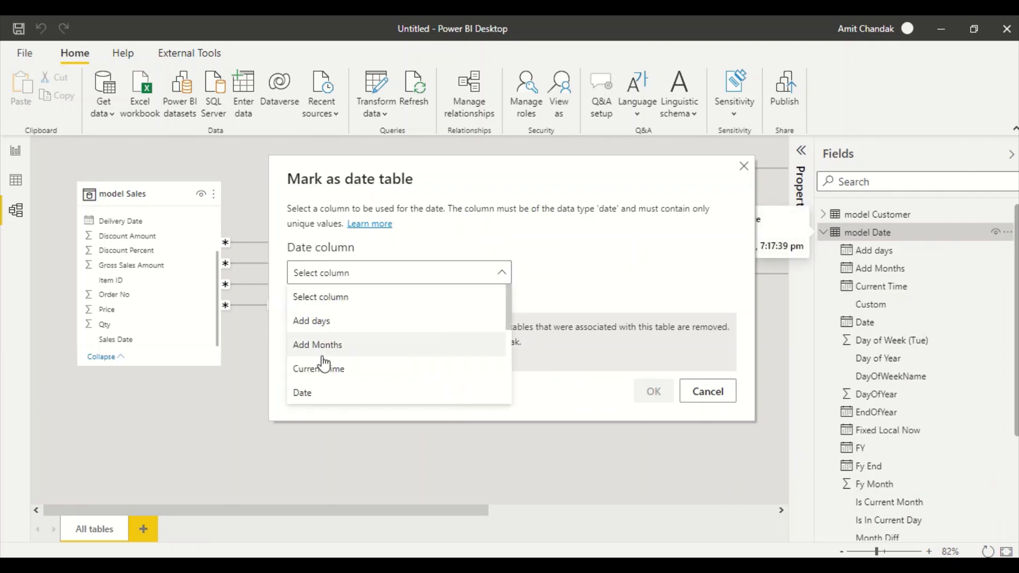
click(311, 393)
click(653, 391)
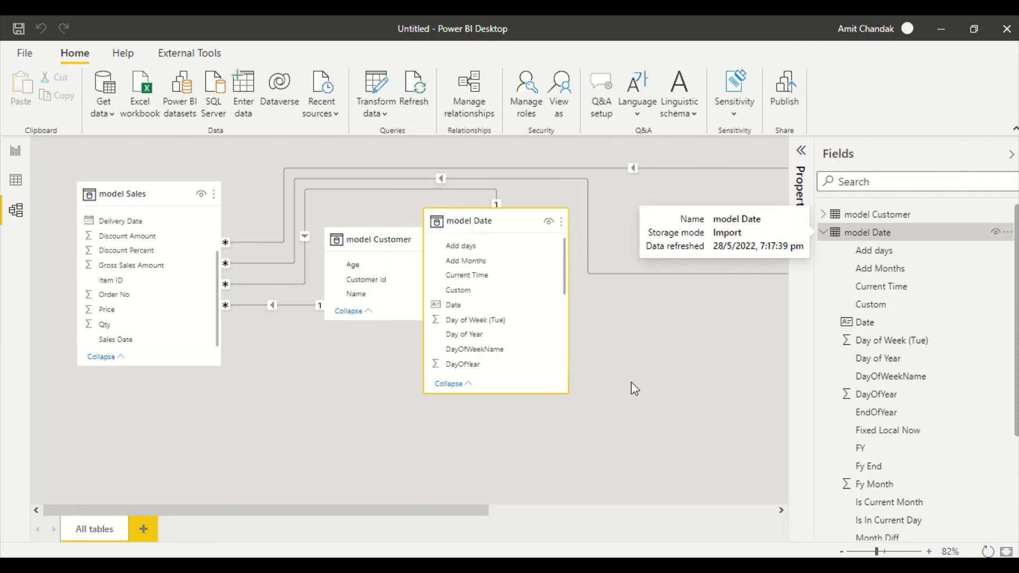
- Browse the rows of model Date, Geography, Item and Sales, then return to the report page
click(16, 180)
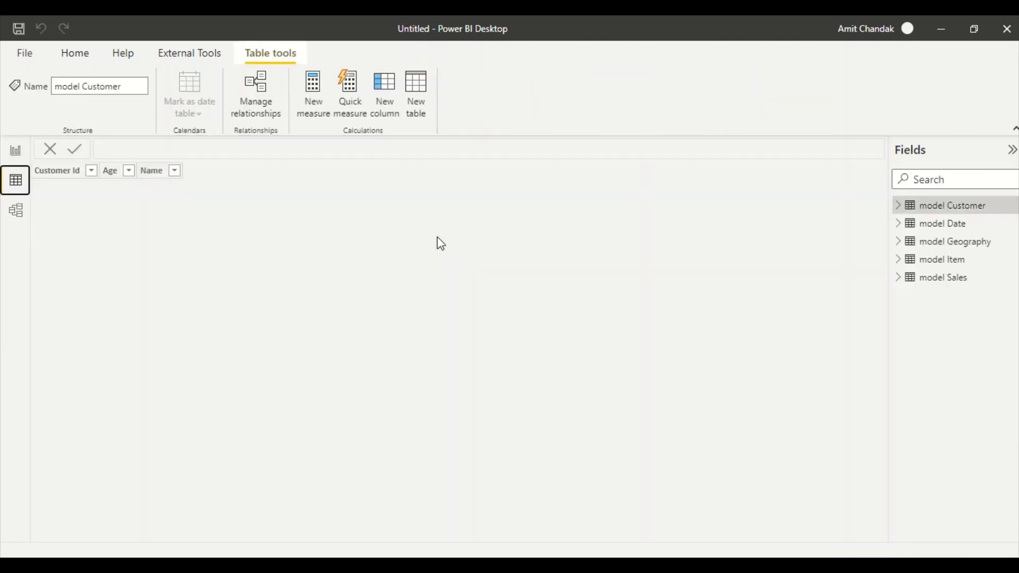
click(950, 223)
click(948, 241)
click(950, 259)
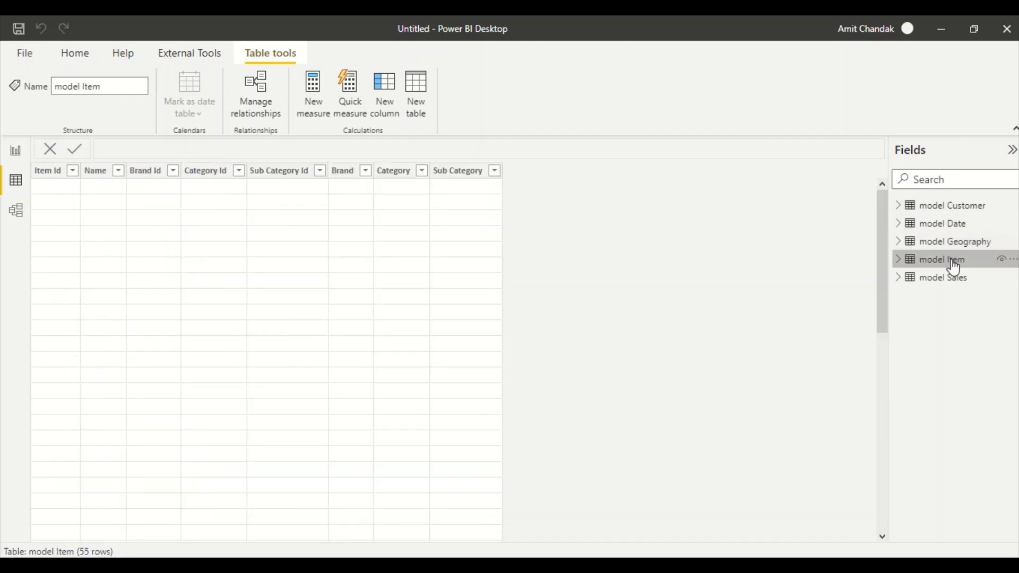
click(950, 277)
click(15, 185)
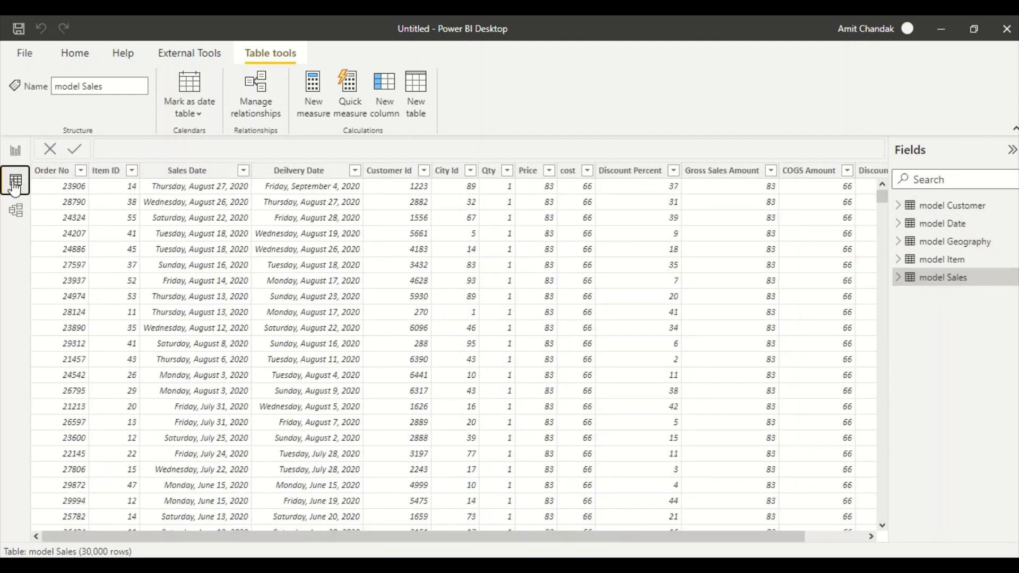
click(16, 150)
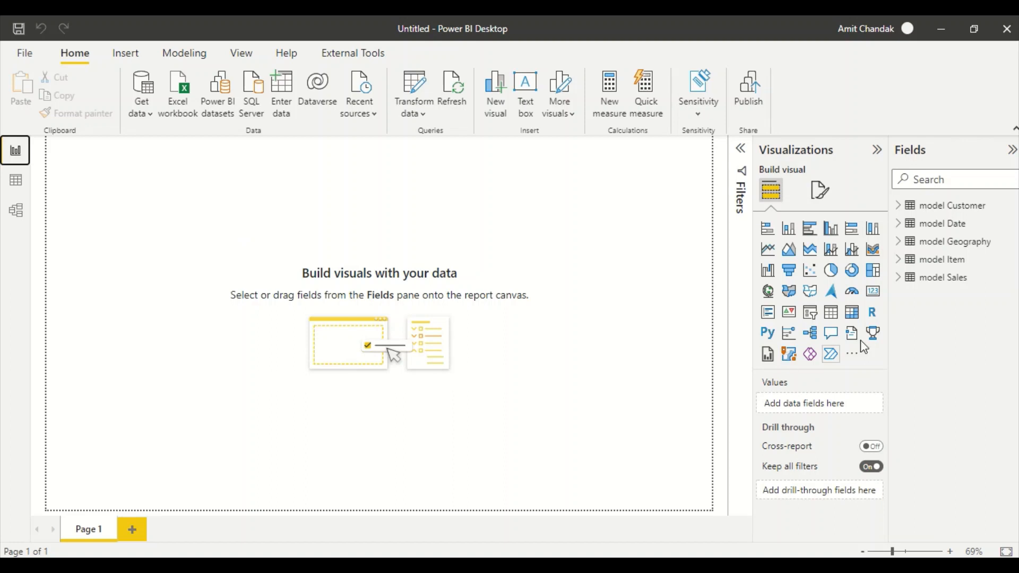
- Build an enlarged table of State with Gross Sales Amount on the page
click(899, 277)
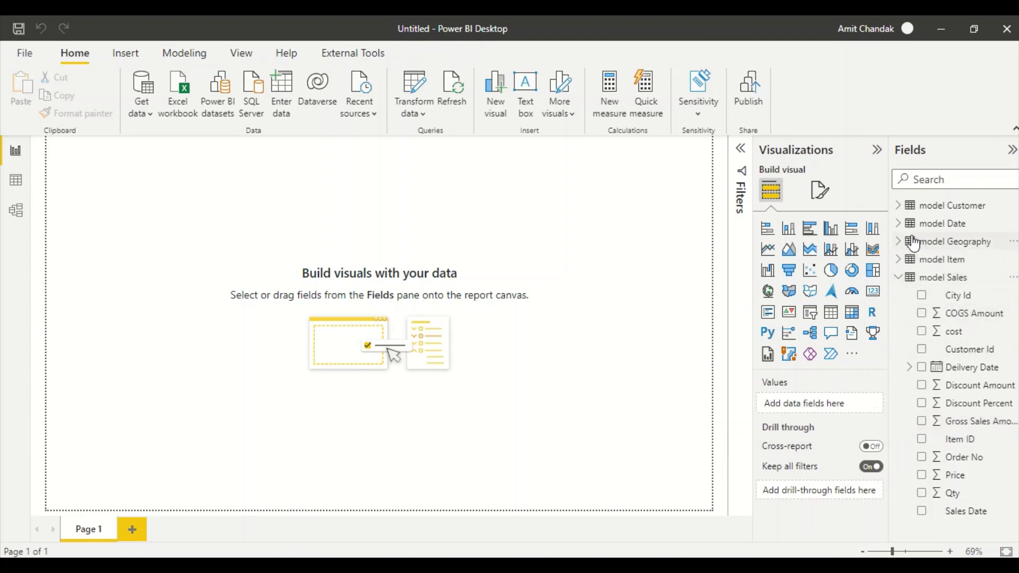
click(898, 242)
drag(955, 299, 202, 263)
click(831, 315)
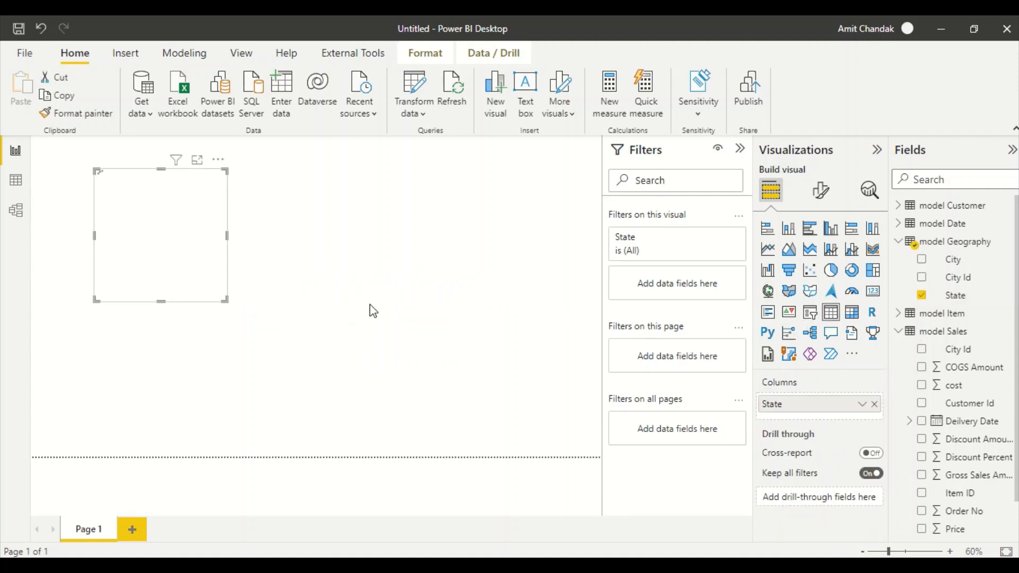
drag(226, 300, 378, 419)
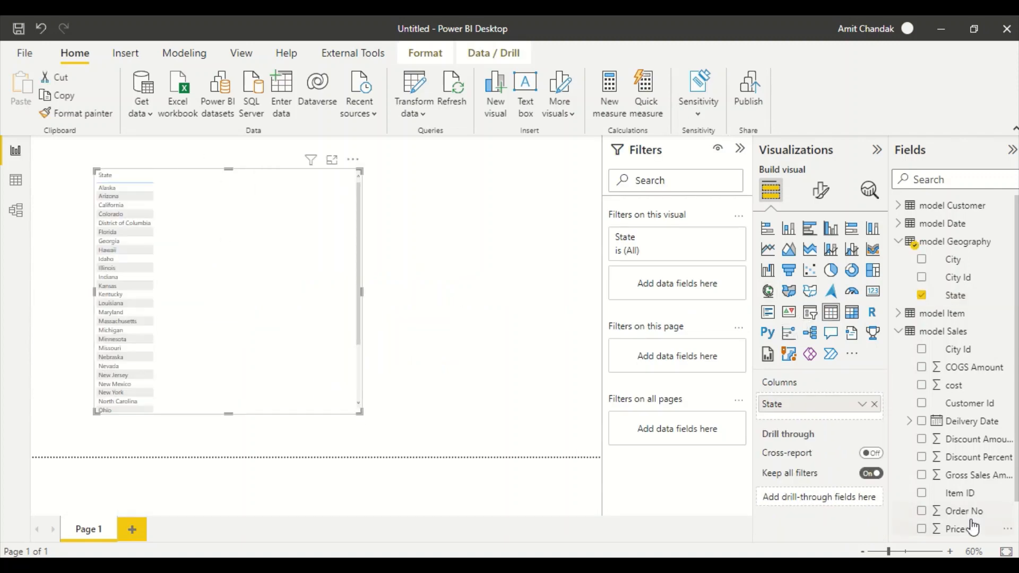
drag(968, 475, 270, 257)
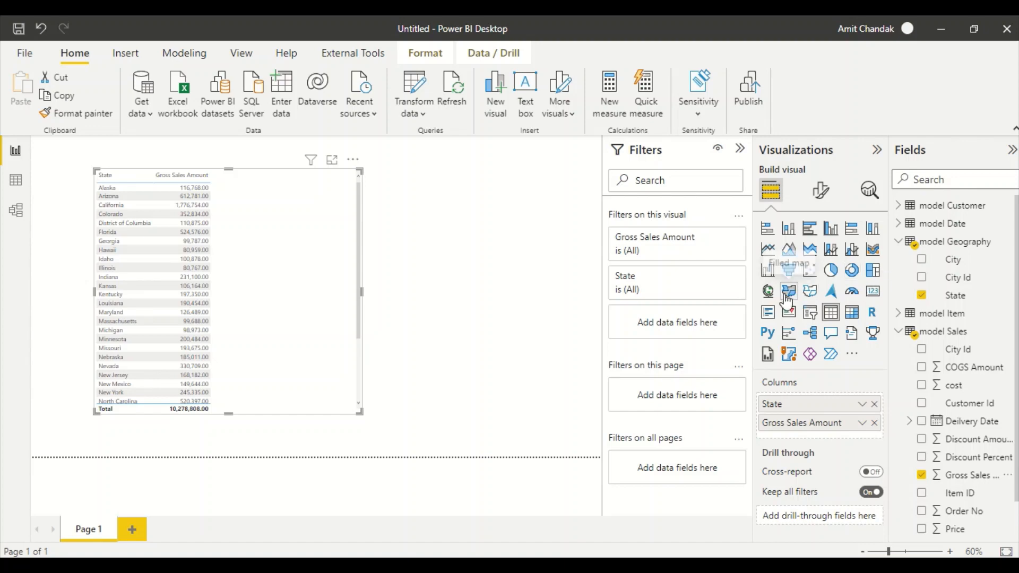
- Convert the table to a map, moved left and widened across the page
click(768, 291)
drag(318, 355, 238, 359)
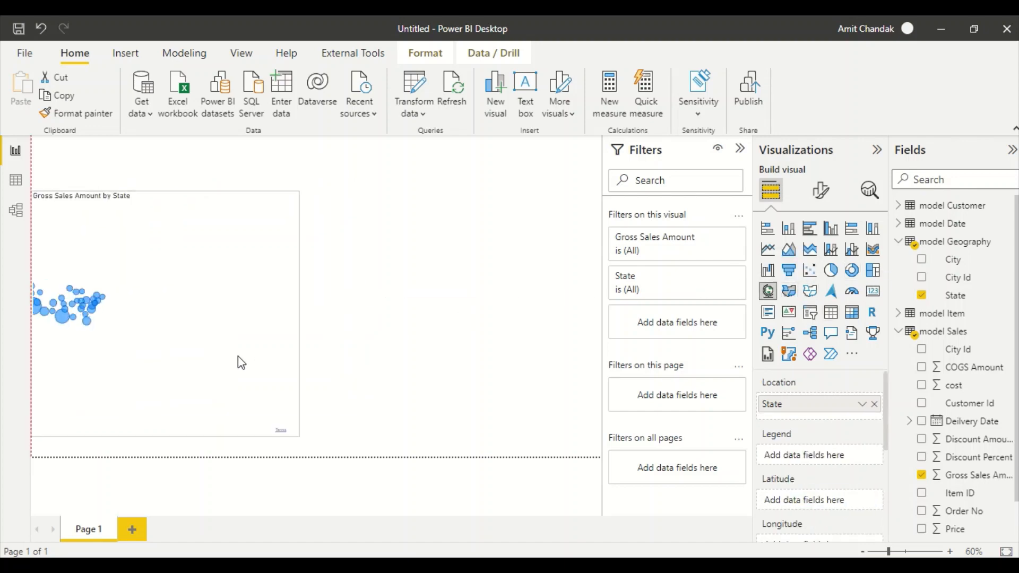
drag(295, 432, 586, 441)
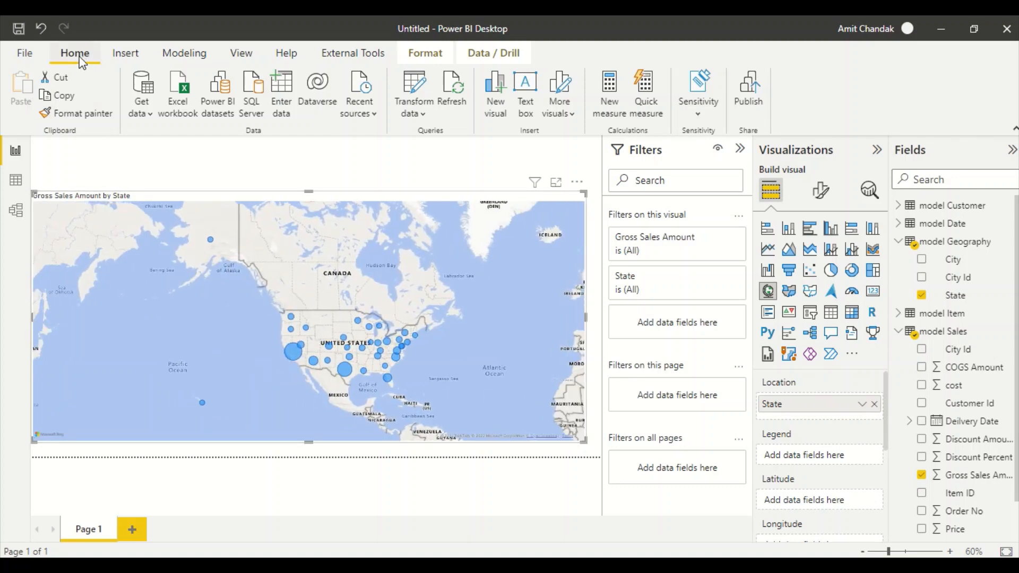
click(32, 59)
- Save the report as 'Test Datamart Sql Import test', adapting the existing Test Datamart file name
click(53, 150)
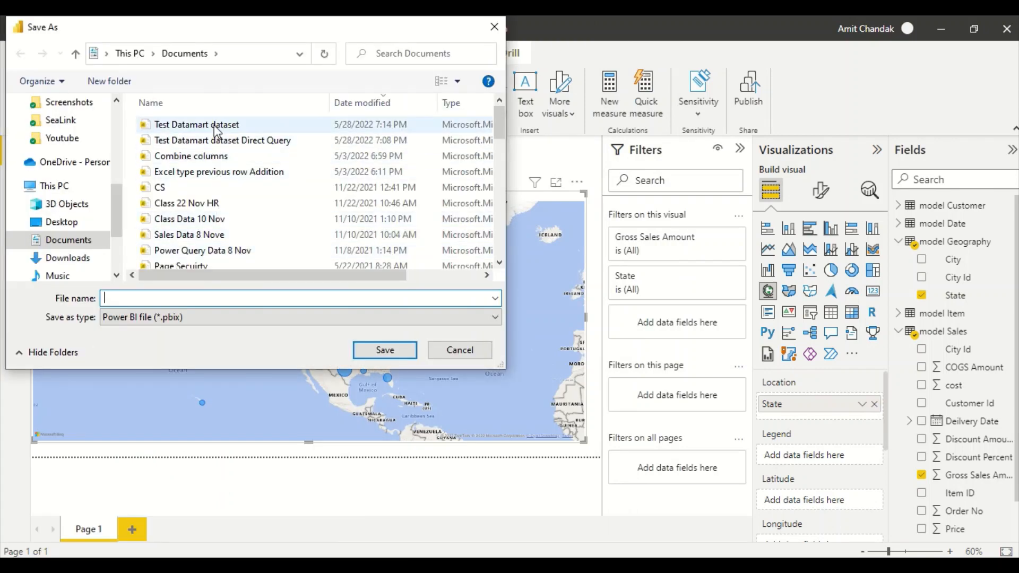
click(215, 125)
click(205, 299)
click(205, 299)
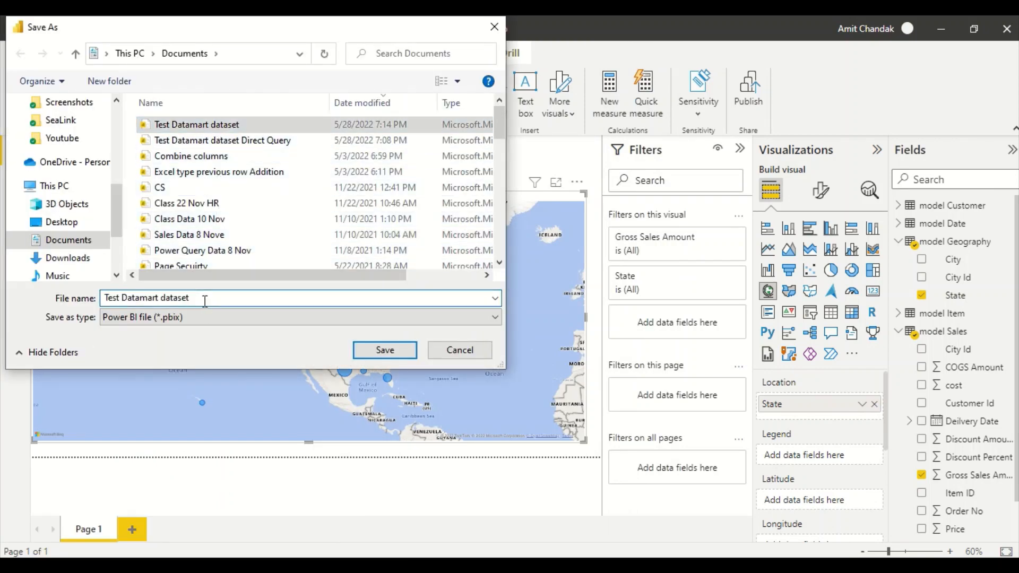
text(impo)
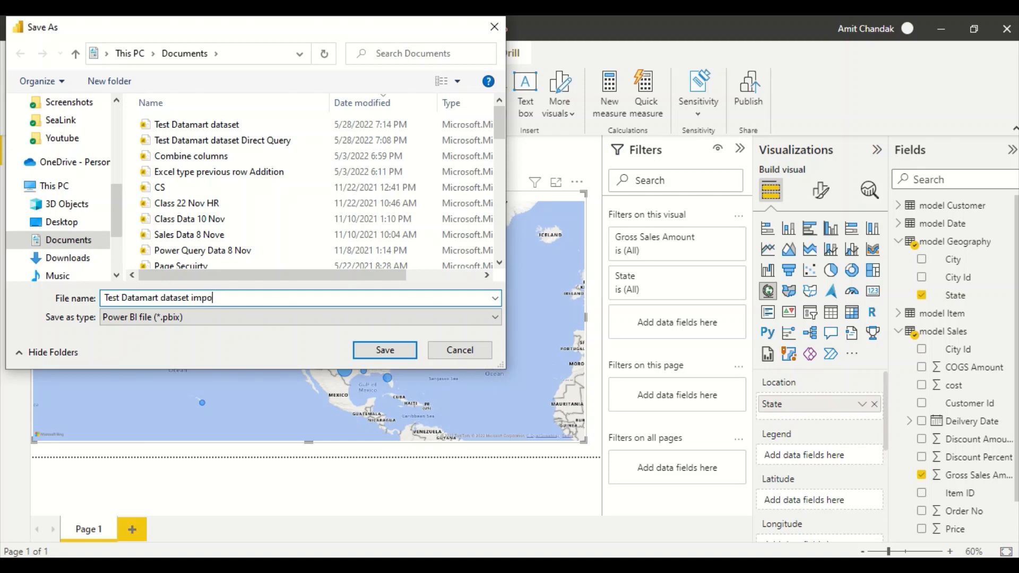
key(BackSpace)
key(BackSpace)
key(BackSpace)
key(BackSpace)
key(BackSpace)
key(BackSpace)
key(BackSpace)
key(BackSpace)
key(BackSpace)
key(BackSpace)
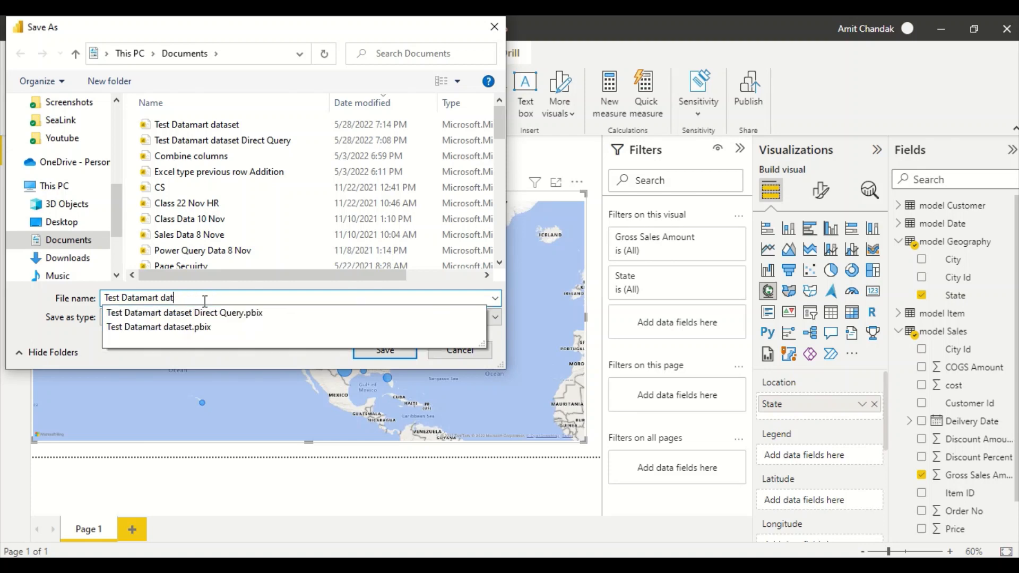
text(Sql Import test)
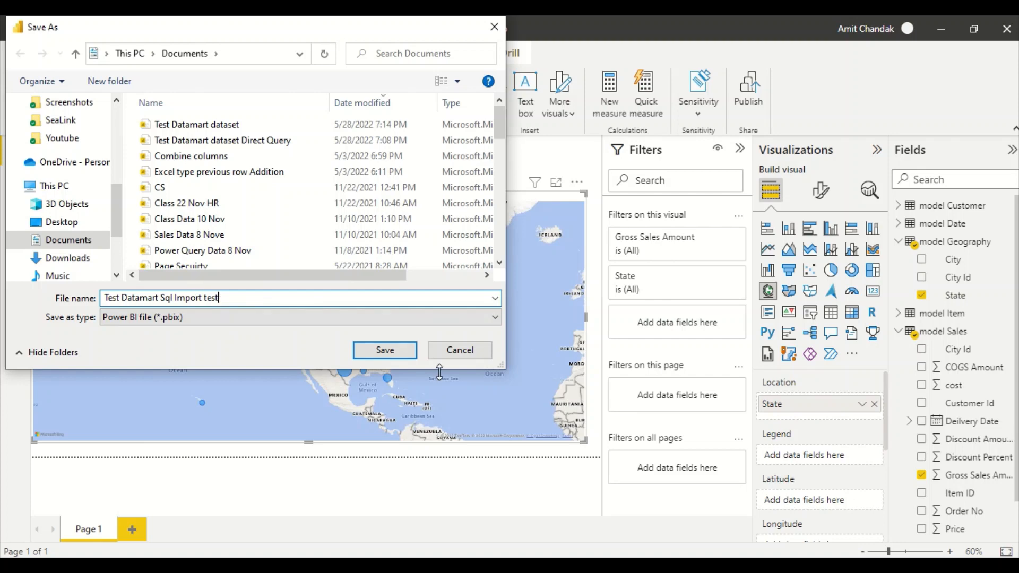
click(384, 350)
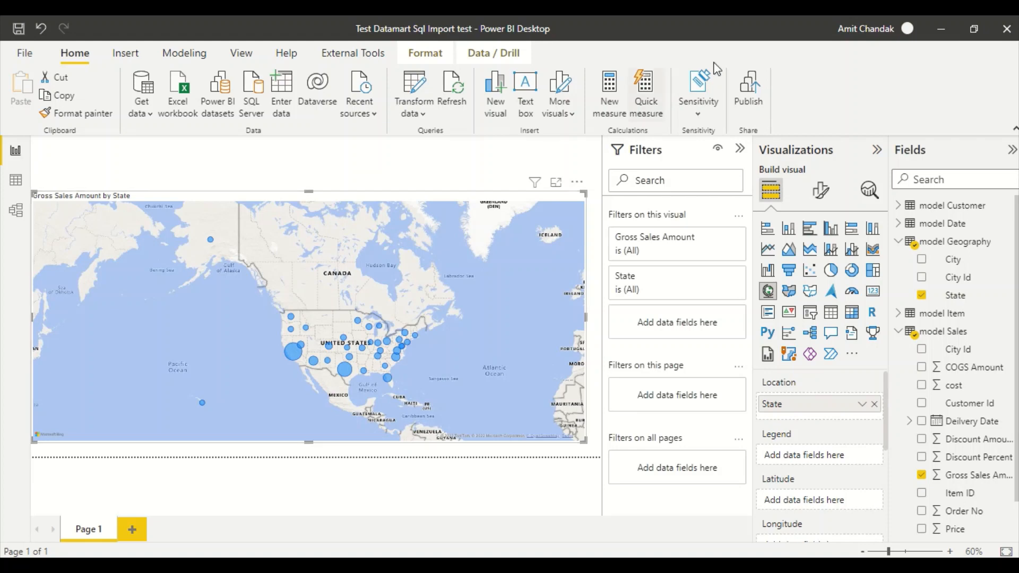
- Publish the report to the Demo PPU workspace and close the success message
click(753, 87)
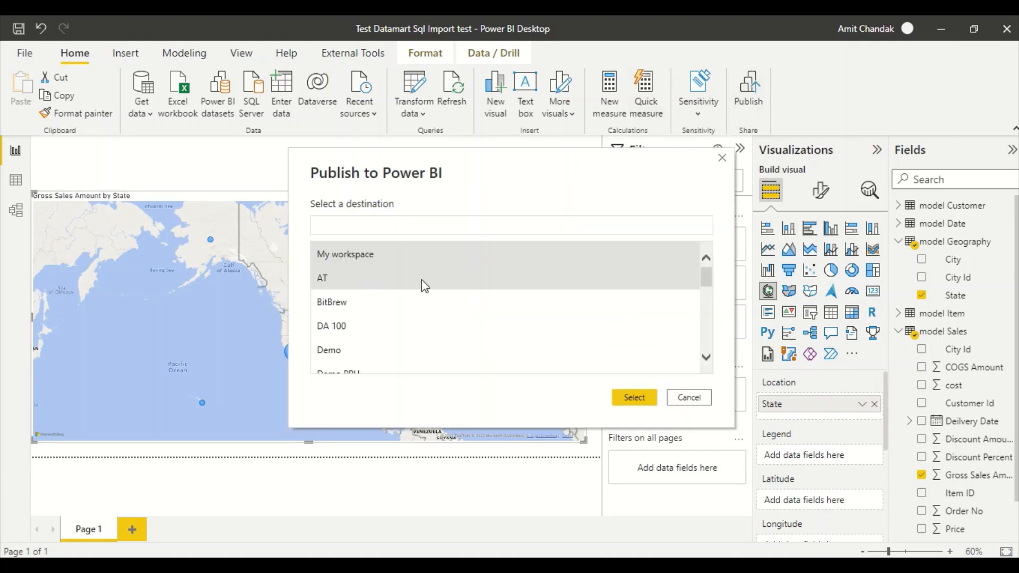
scroll(382, 298, down, 1)
click(347, 356)
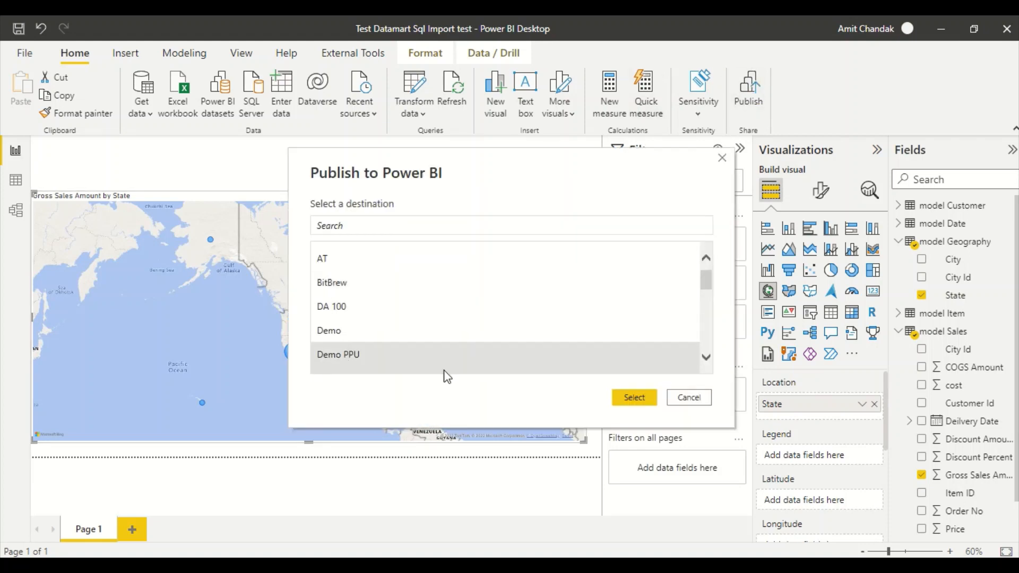
click(620, 395)
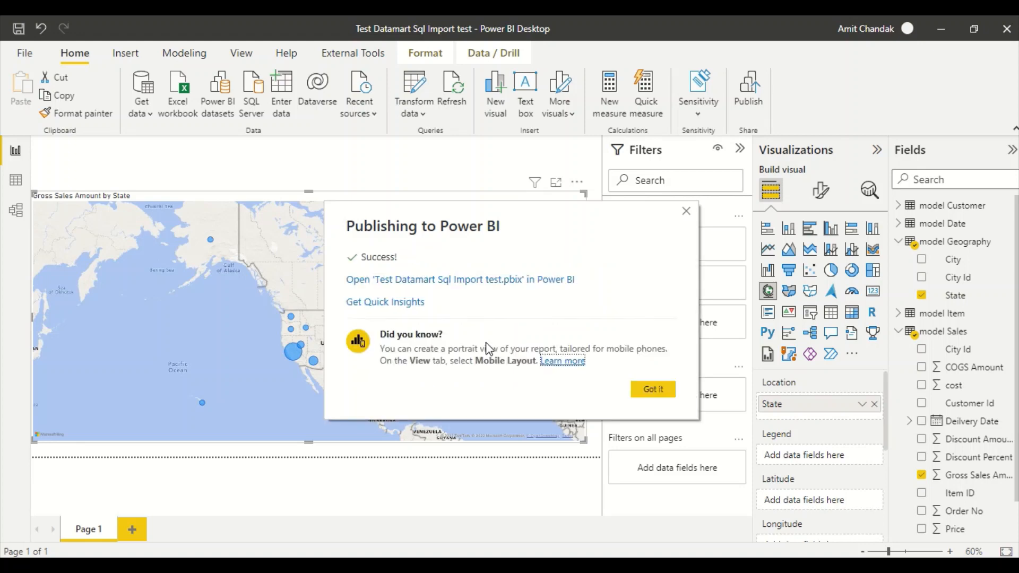
click(657, 389)
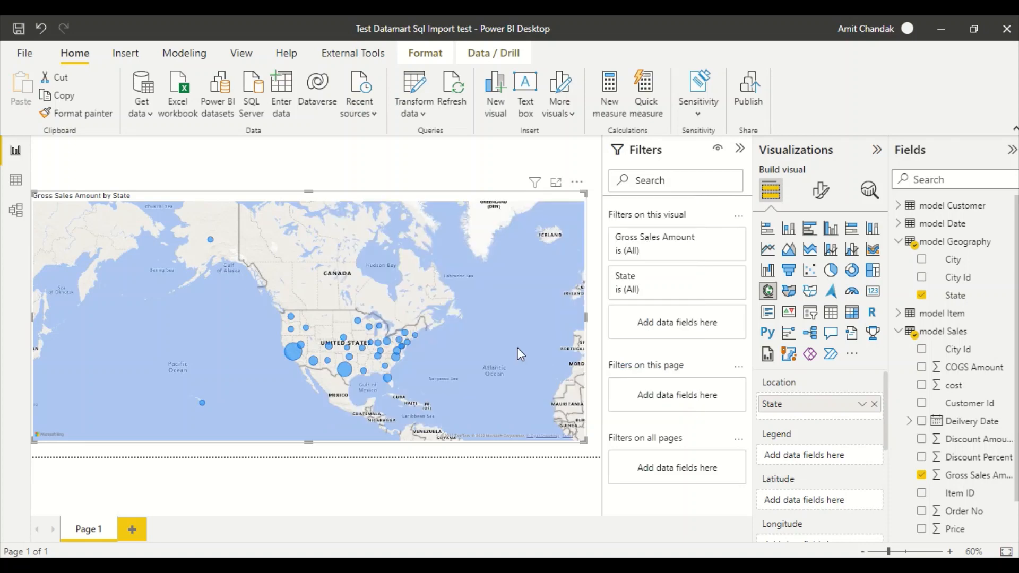
- Start a new blank report and close the welcome screen
click(26, 55)
click(51, 80)
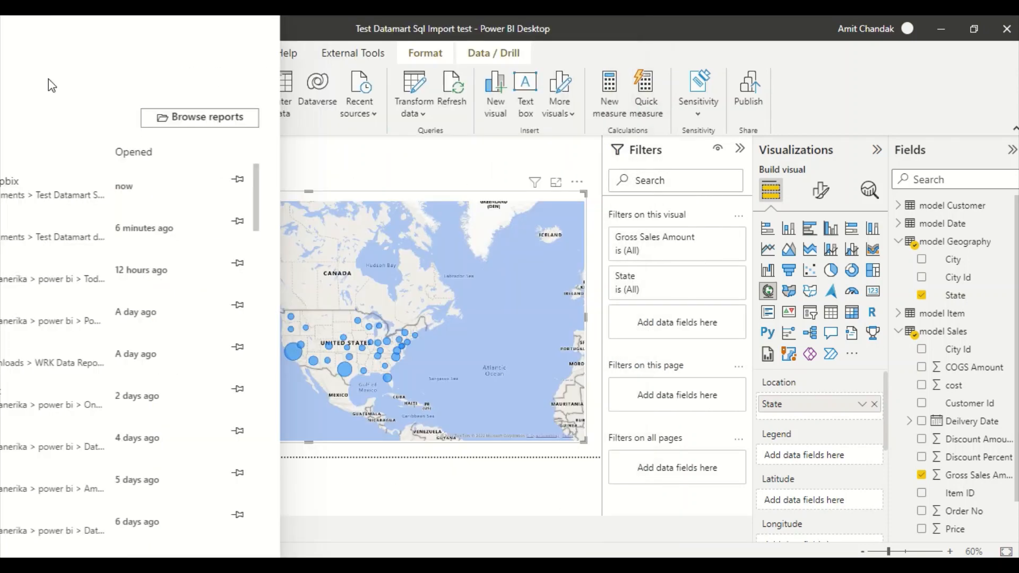
click(1007, 29)
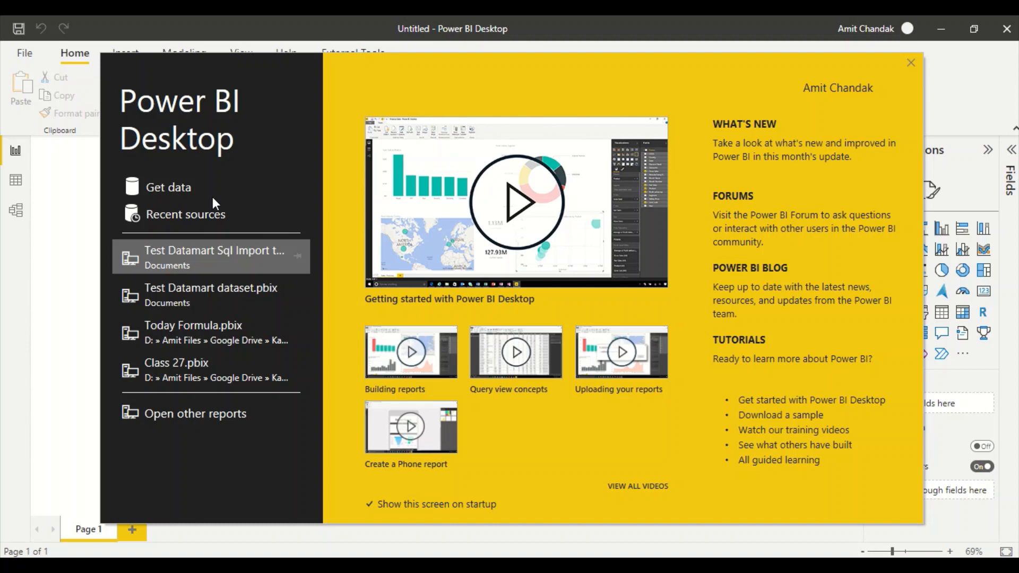
click(172, 188)
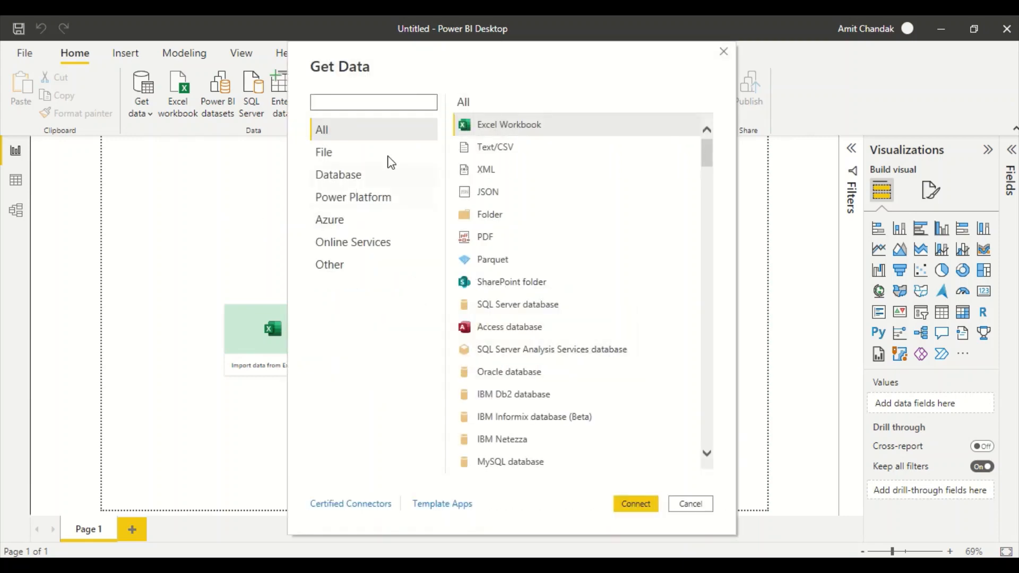
- Connect to Azure SQL database with the pasted datamart server address in DirectQuery mode
text(azure SQL)
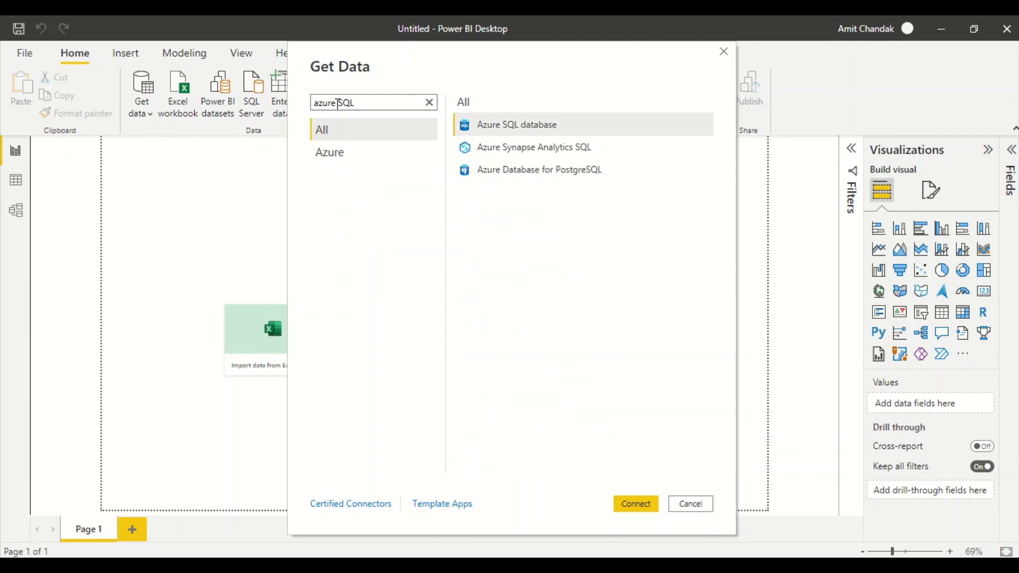
click(634, 504)
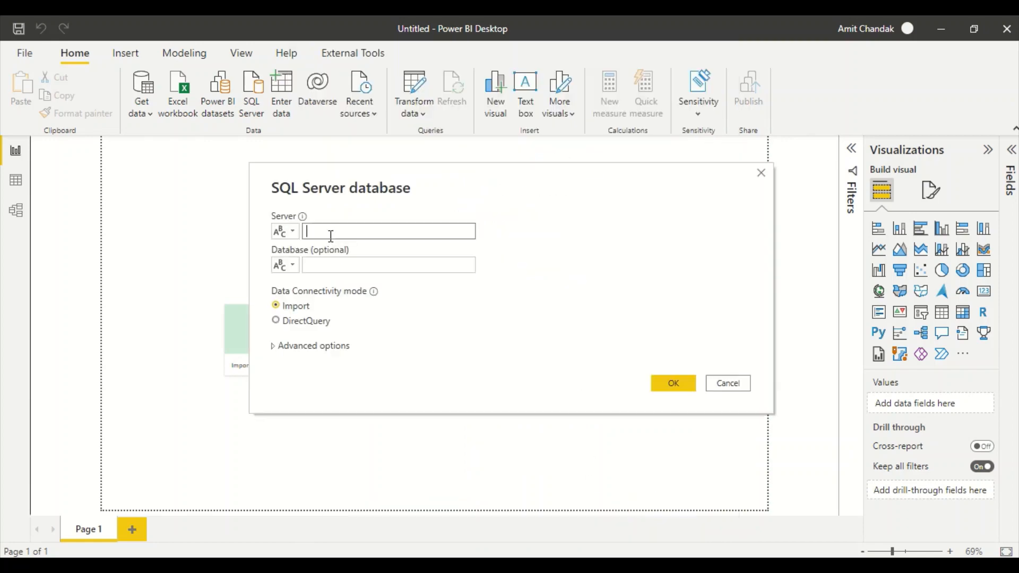
key(ctrl+v)
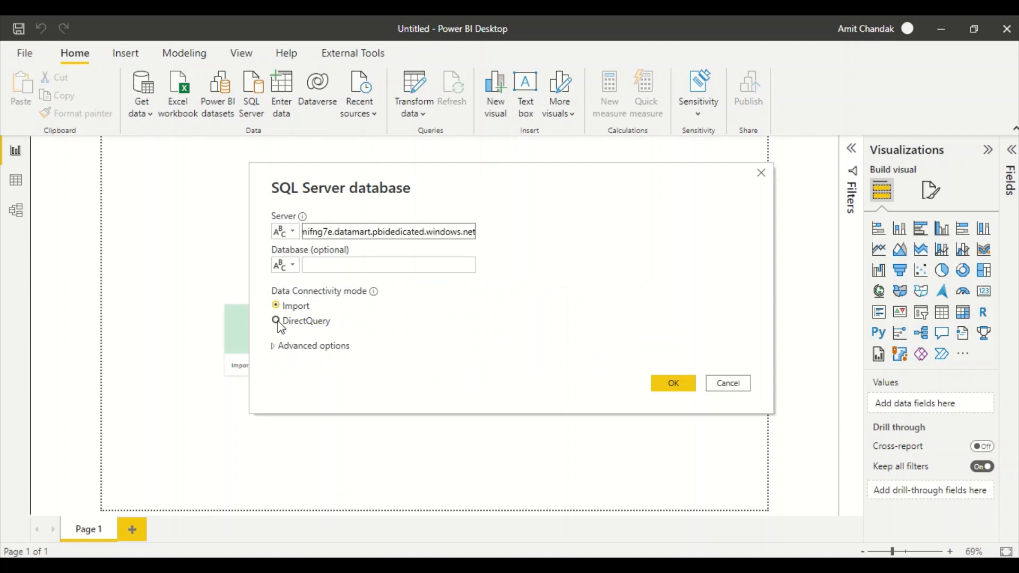
click(277, 321)
click(667, 388)
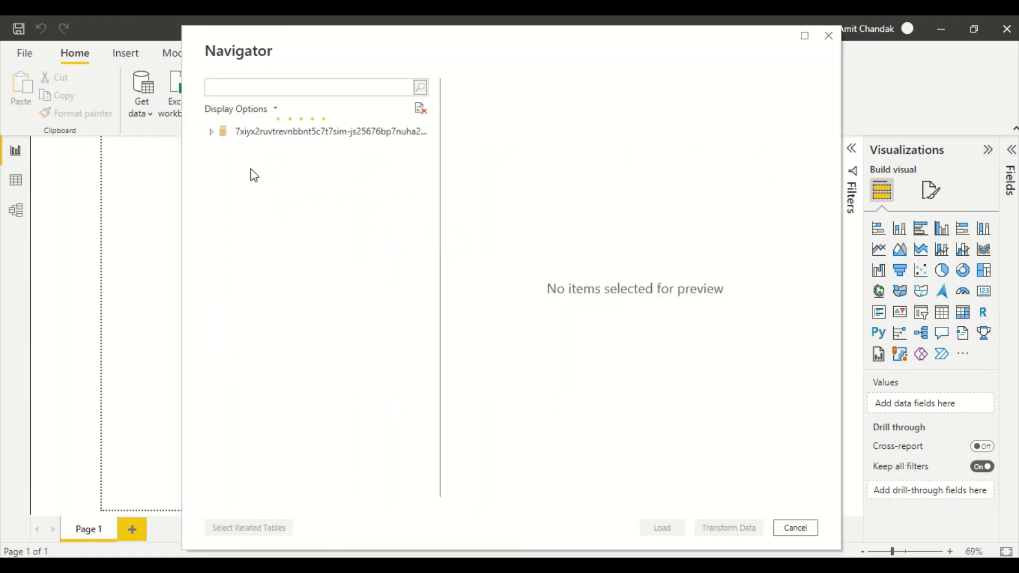
- Expand the datamart database and load model.Customer, model.Date, model.Geography, model.Item and model.Sales
click(212, 132)
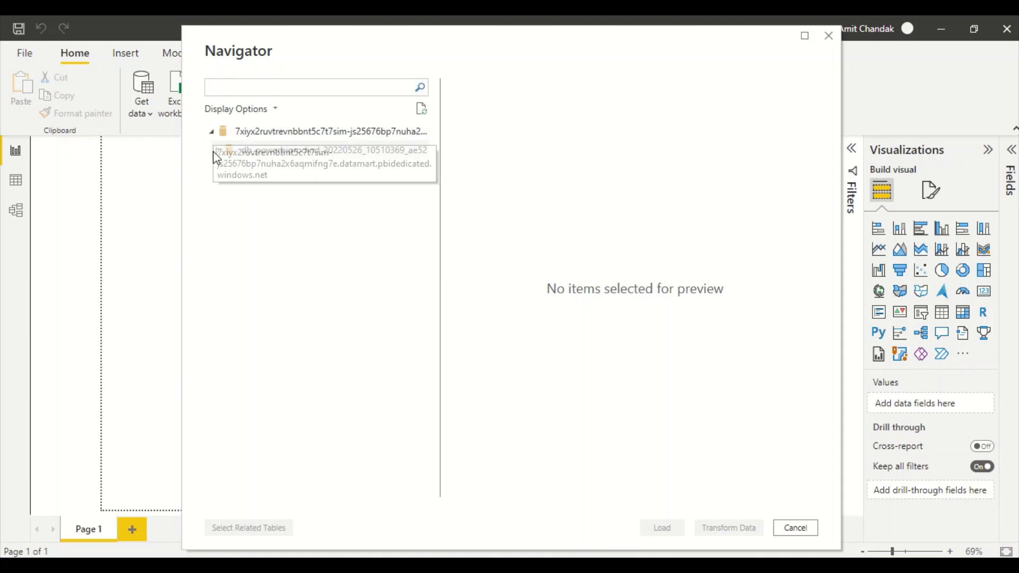
click(217, 151)
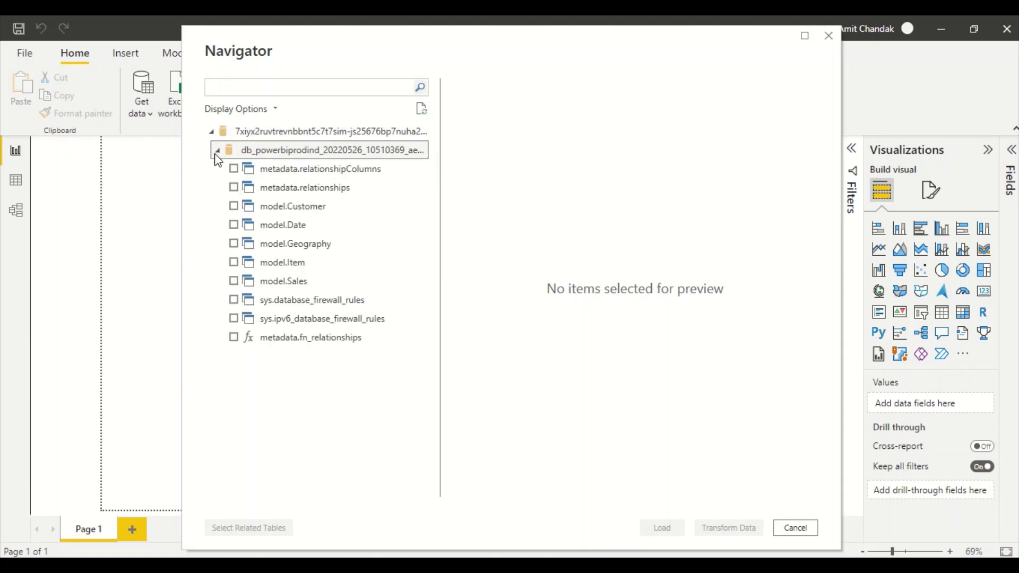
click(233, 206)
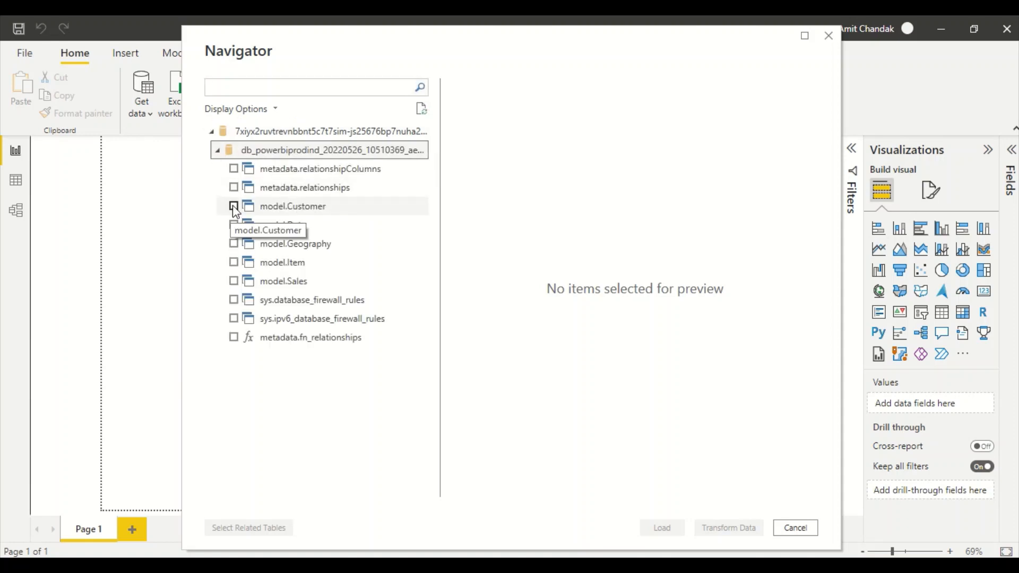
click(233, 225)
click(234, 244)
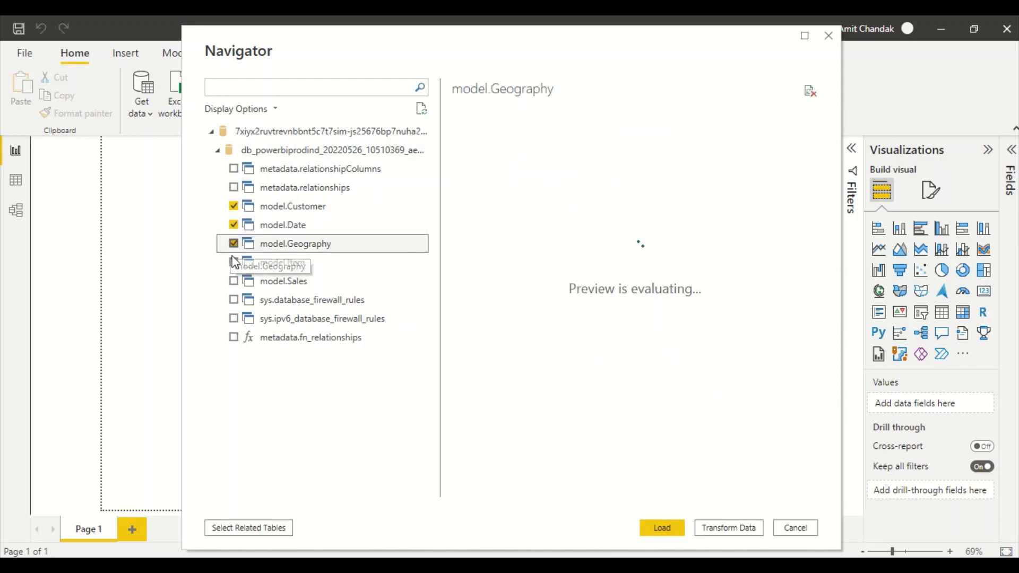
click(233, 262)
click(235, 287)
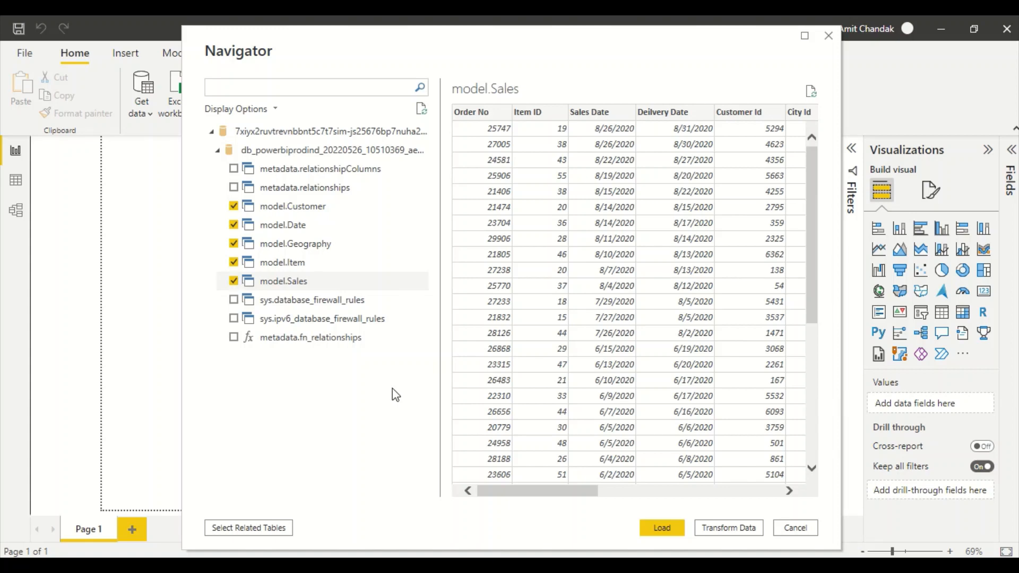
click(662, 528)
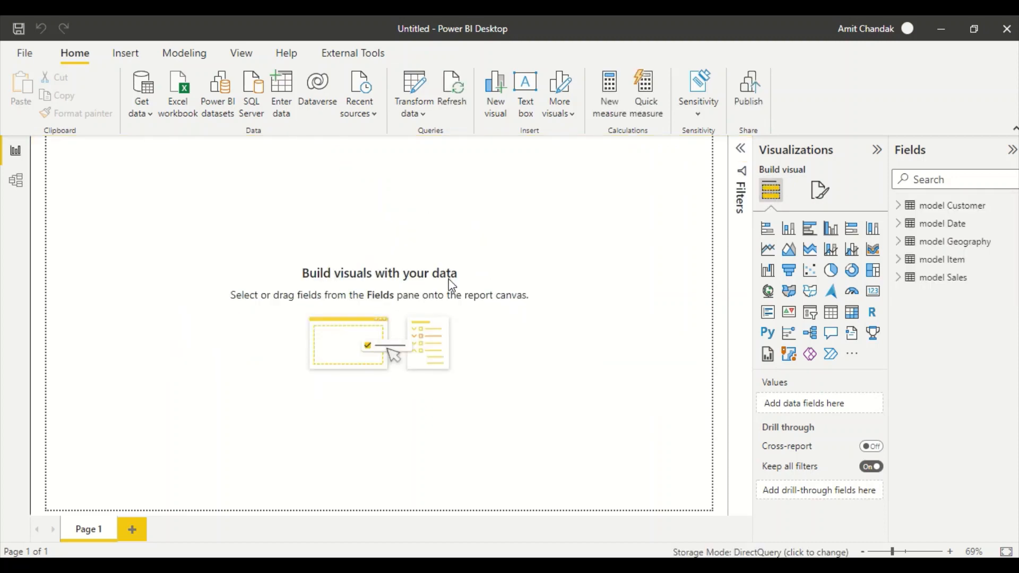
- In the model diagram with side panes collapsed, relate model Sales to model Item on Item ID
click(16, 181)
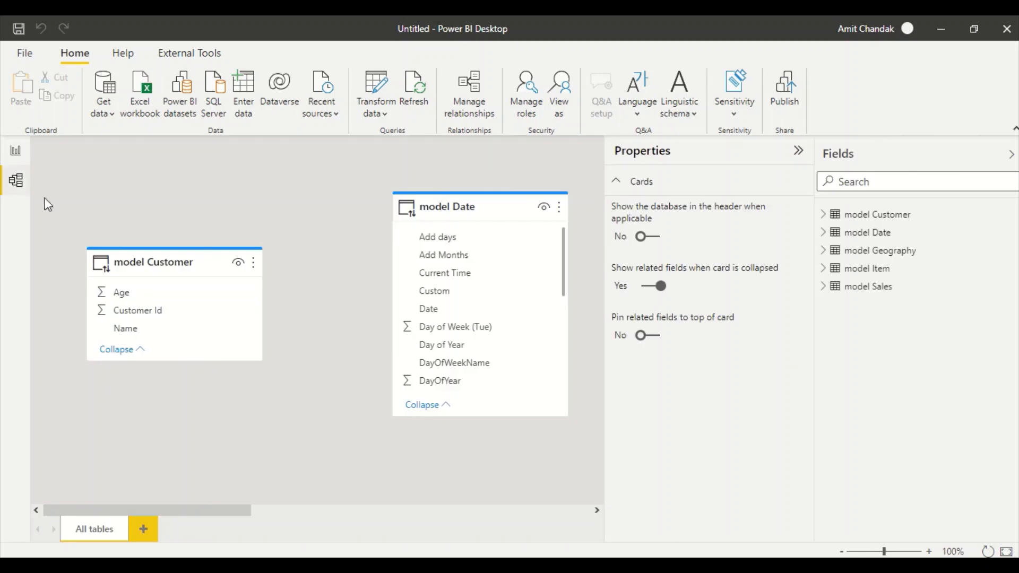
click(798, 153)
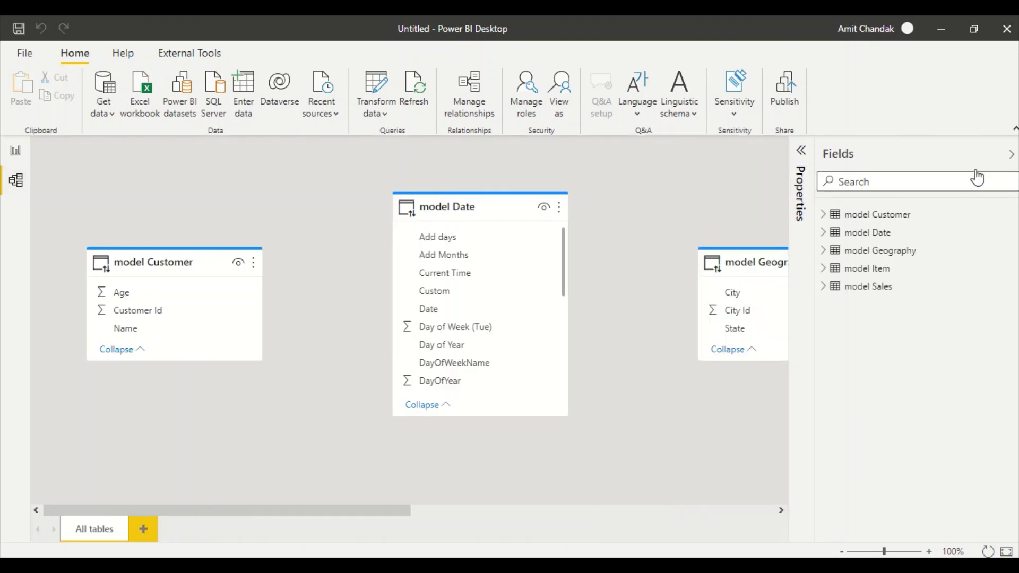
click(1008, 159)
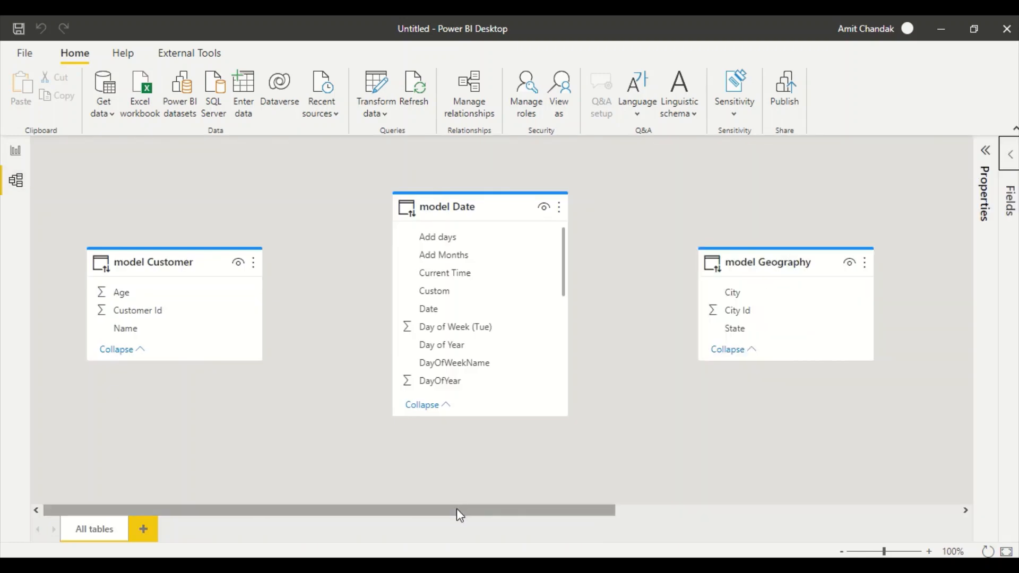
drag(457, 512, 817, 506)
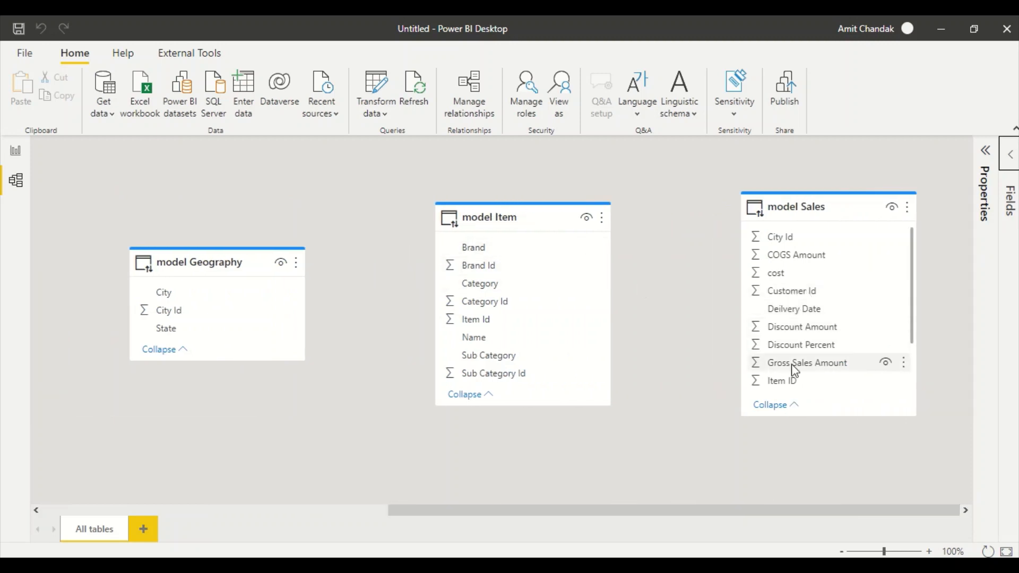
drag(791, 383, 498, 316)
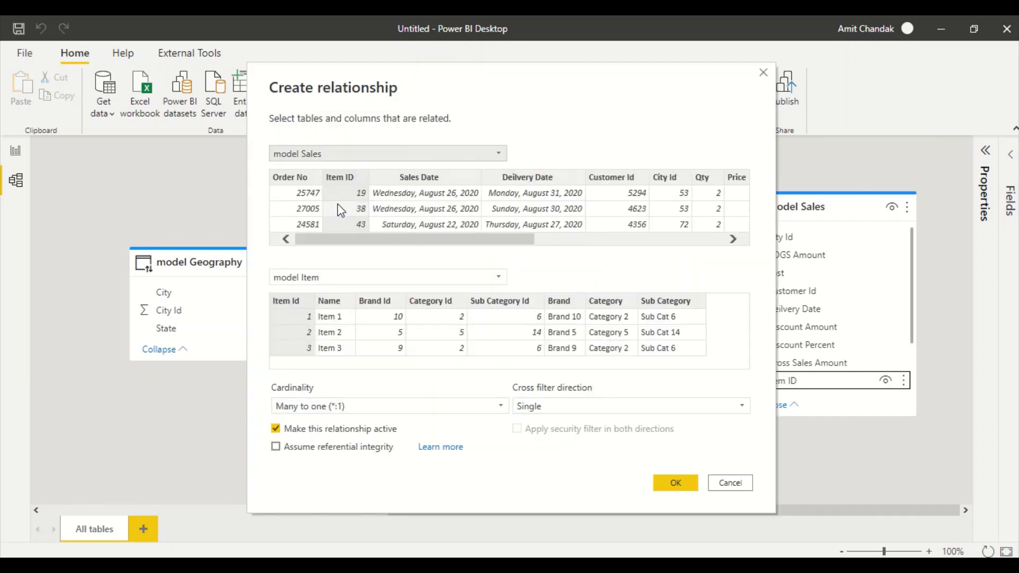
click(675, 482)
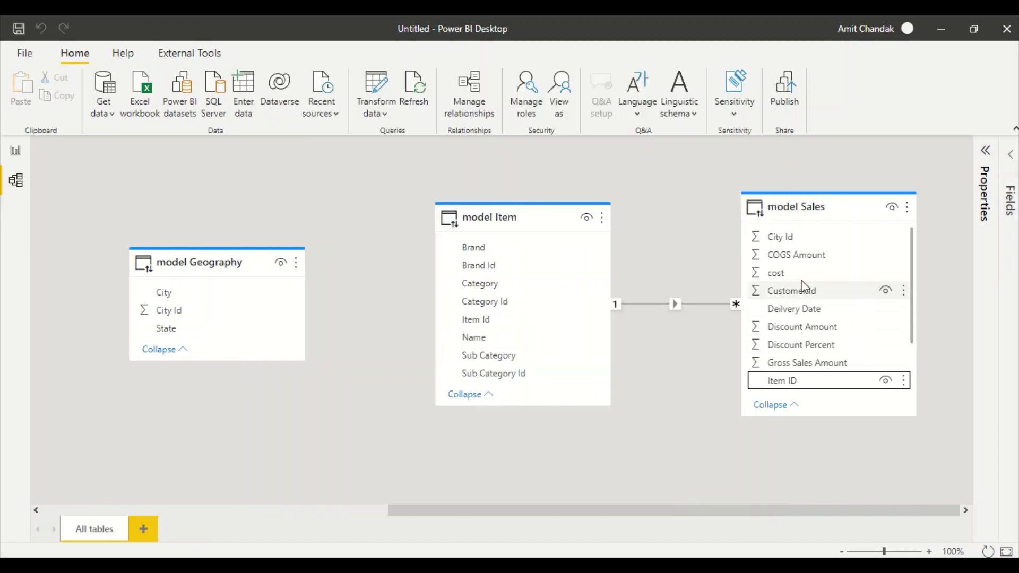
- Relate model Sales to model Geography on City Id and to model Date on Sales Date
drag(756, 248, 184, 314)
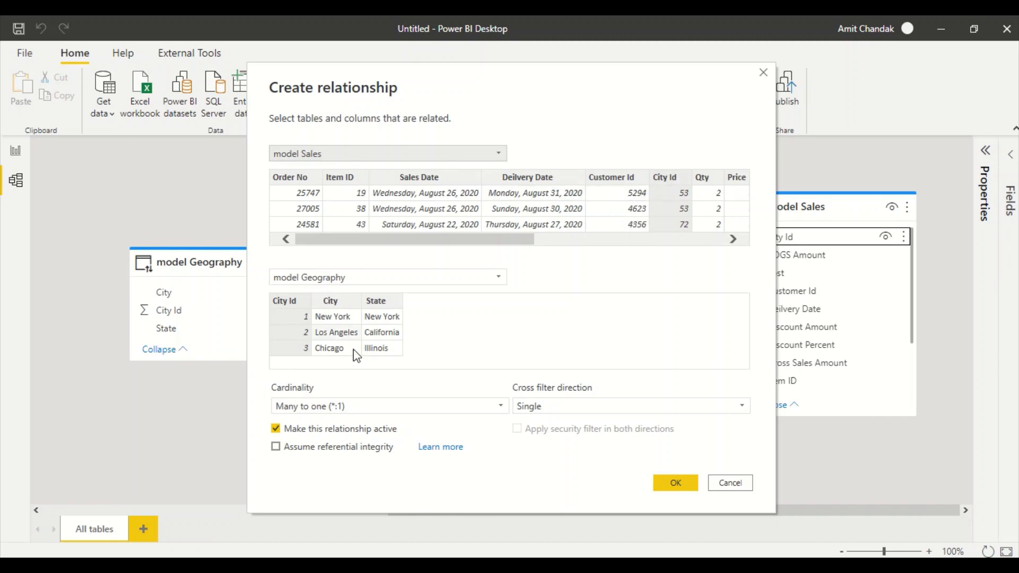
click(673, 483)
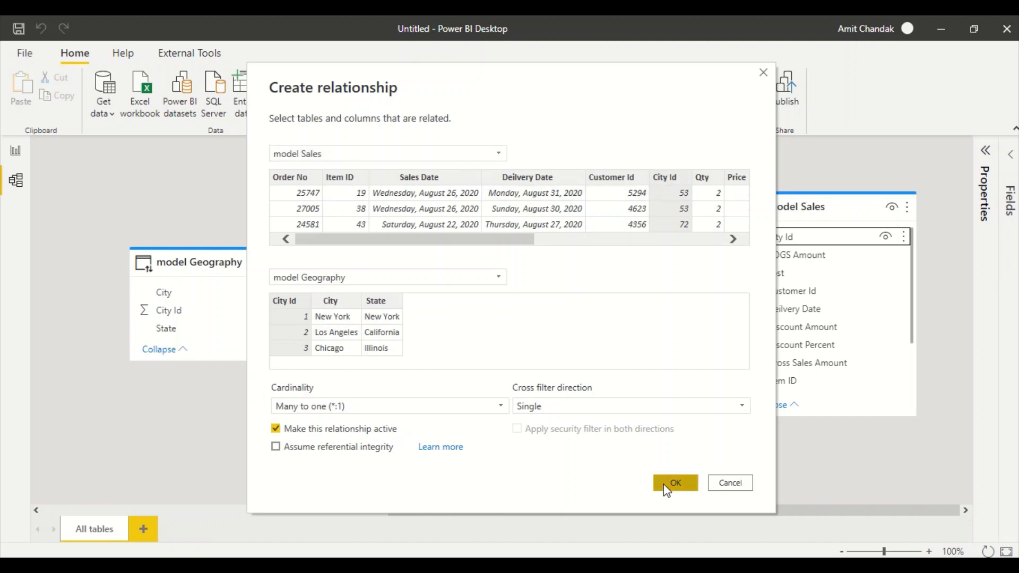
drag(818, 218, 521, 226)
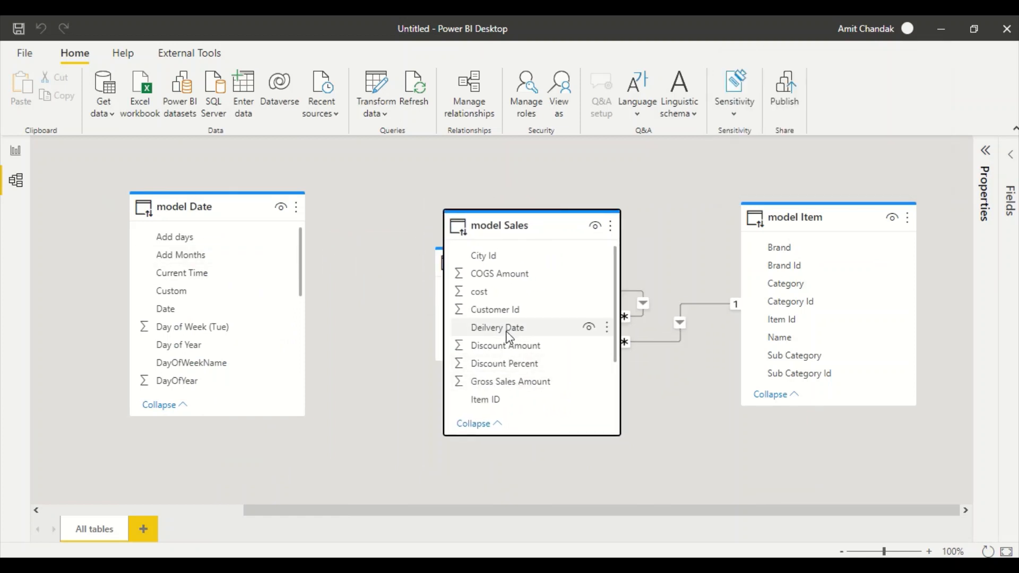
scroll(509, 342, down, 4)
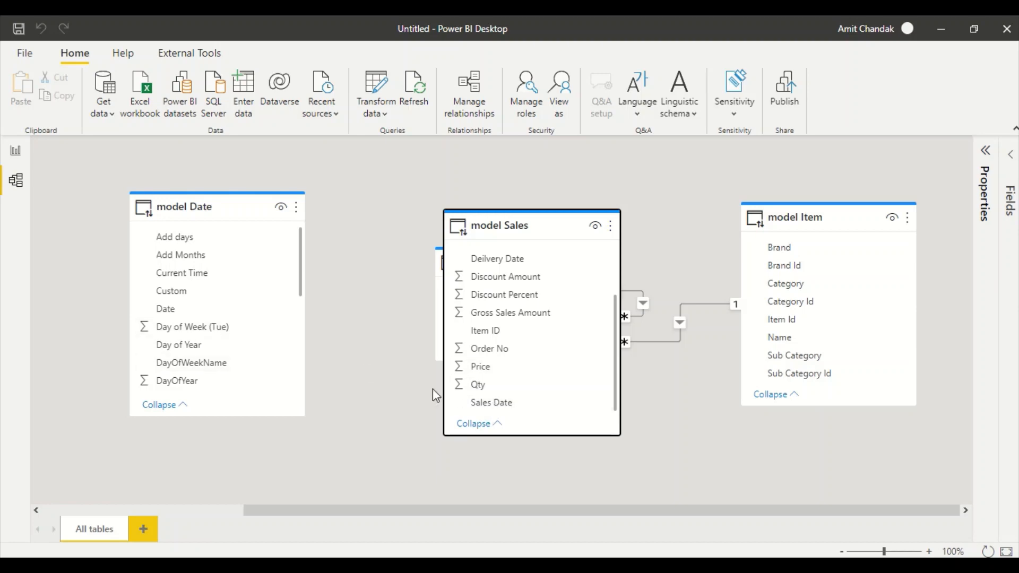
drag(477, 406, 188, 314)
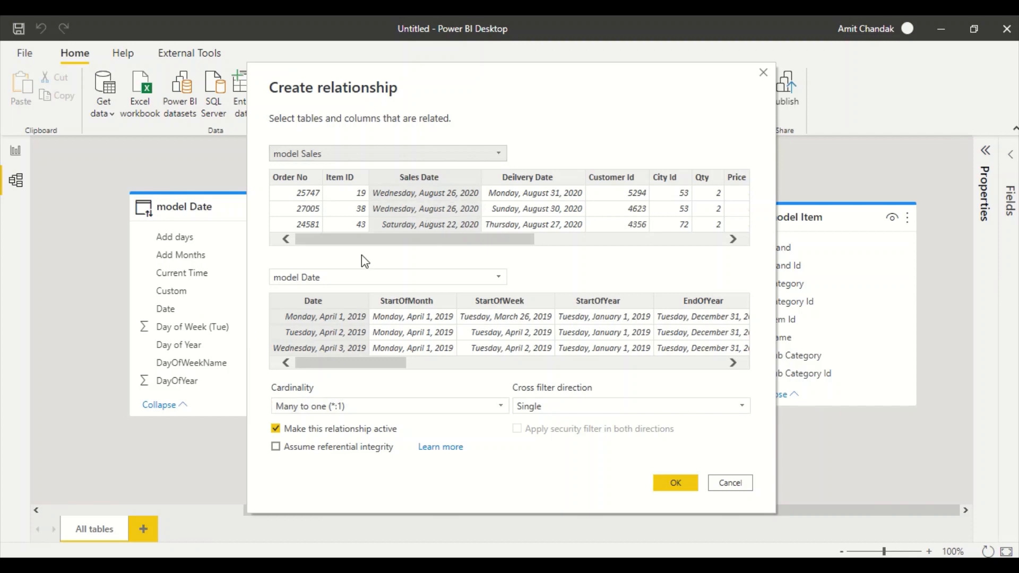
click(685, 490)
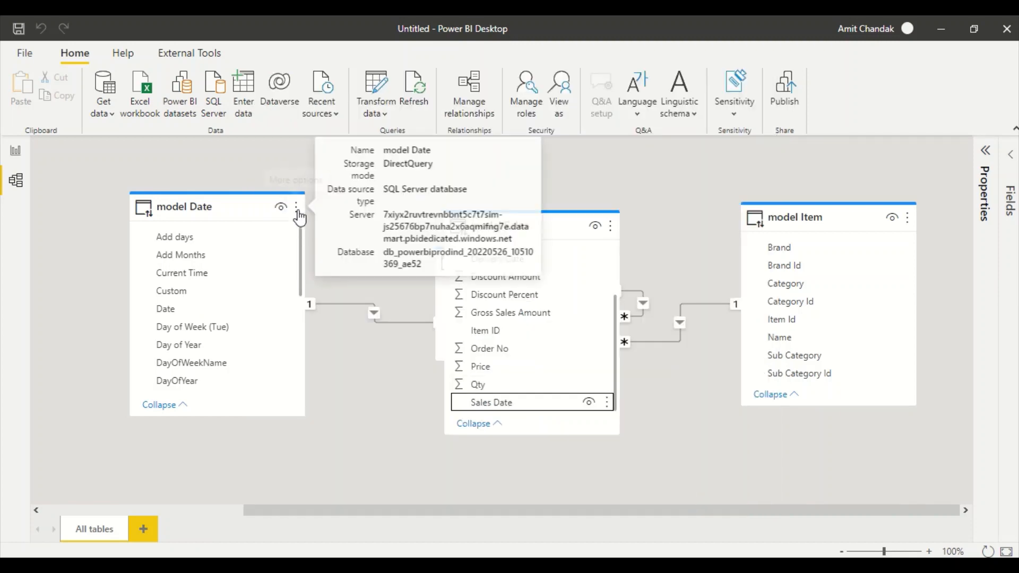
click(297, 211)
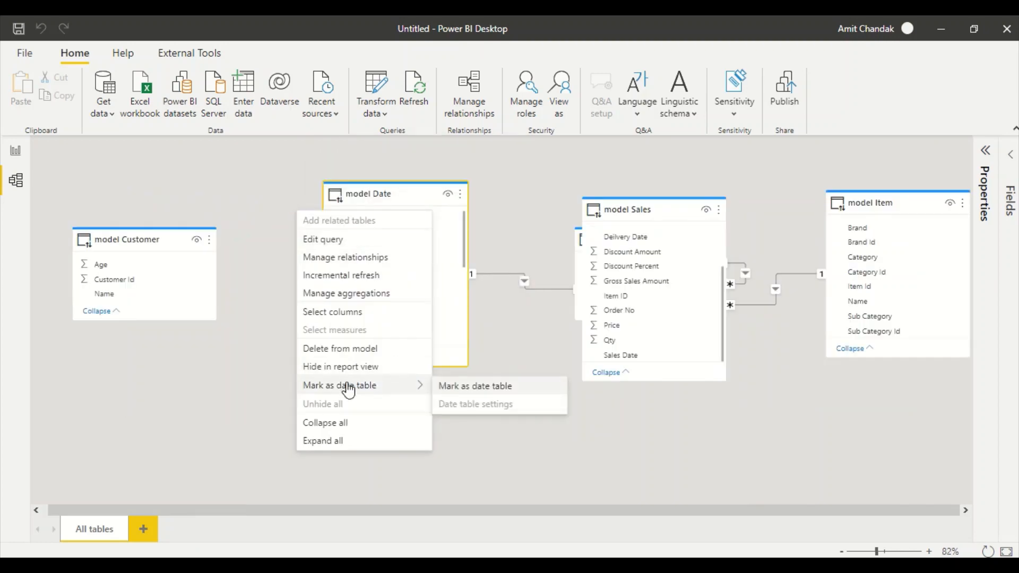
- Mark model Date as the date table using its Date column
click(457, 388)
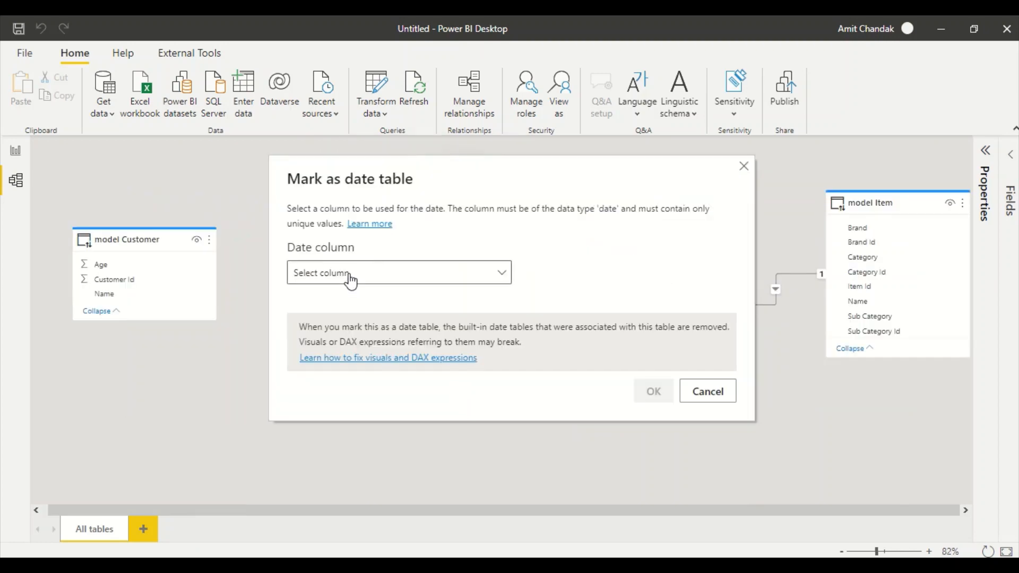
click(342, 274)
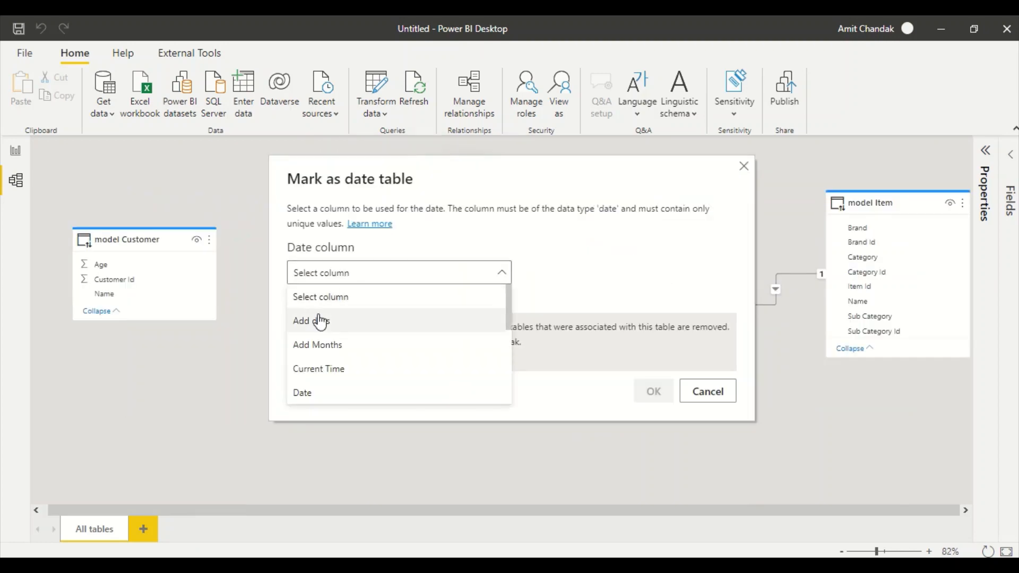
click(305, 391)
click(652, 390)
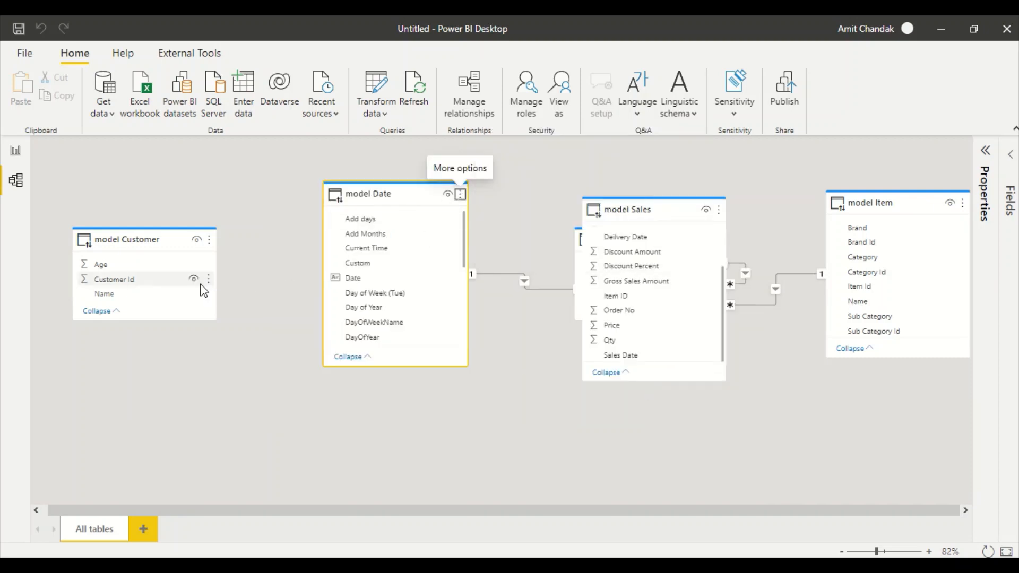
- Relate model Sales to model Customer on Customer Id, then switch to the report page
drag(641, 210, 325, 315)
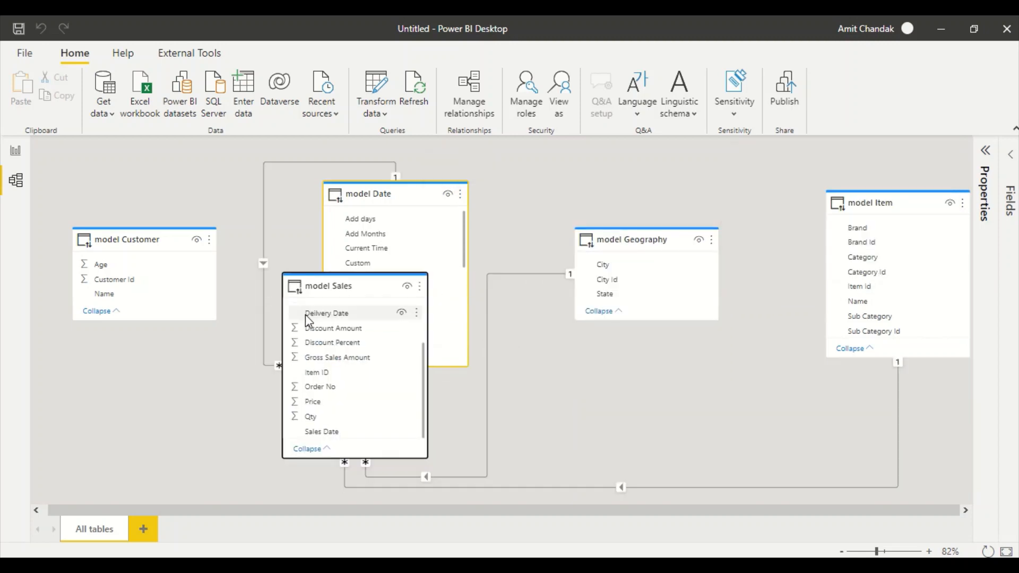
scroll(346, 362, up, 3)
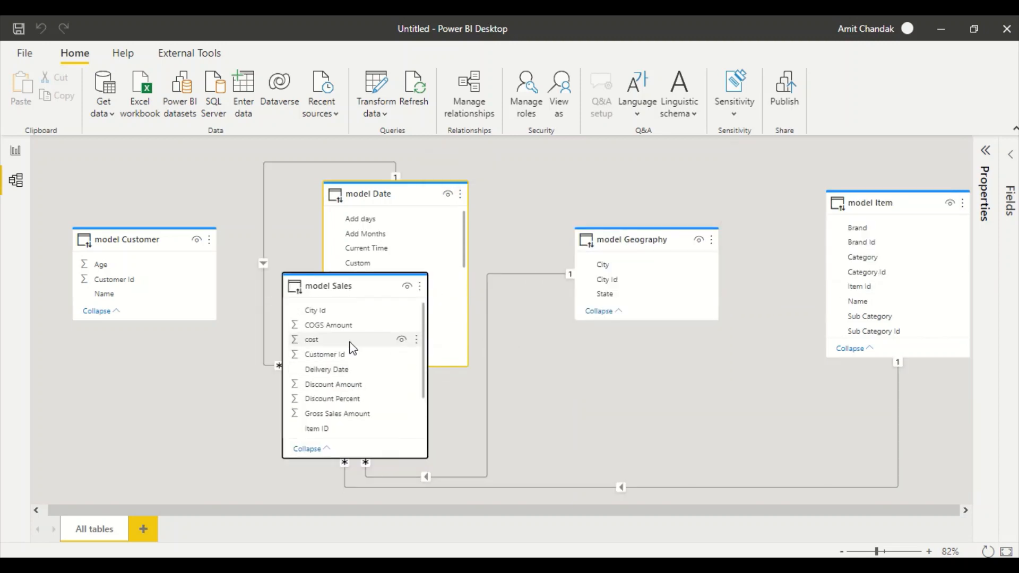
drag(334, 358, 158, 280)
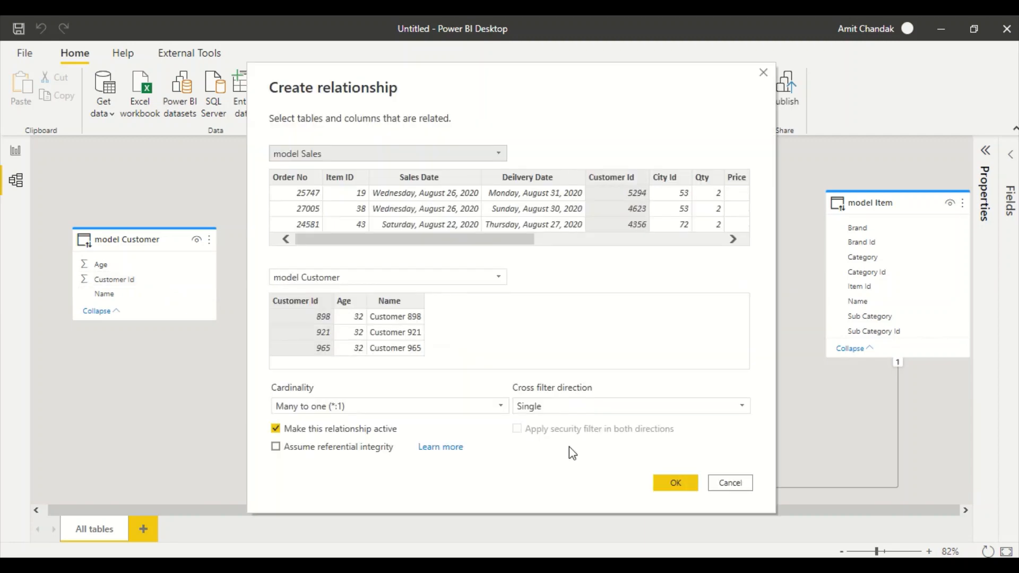
click(675, 482)
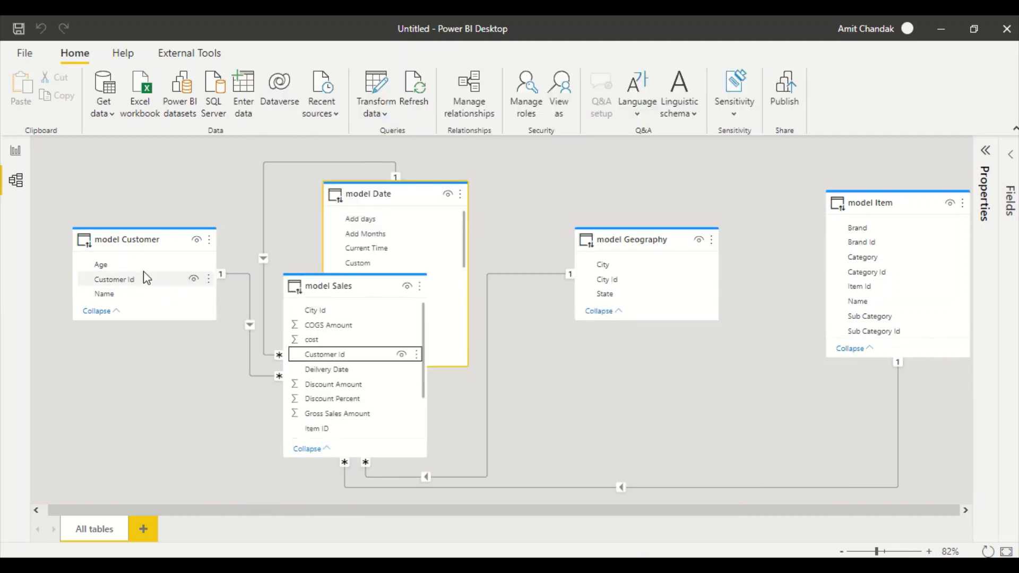
click(16, 153)
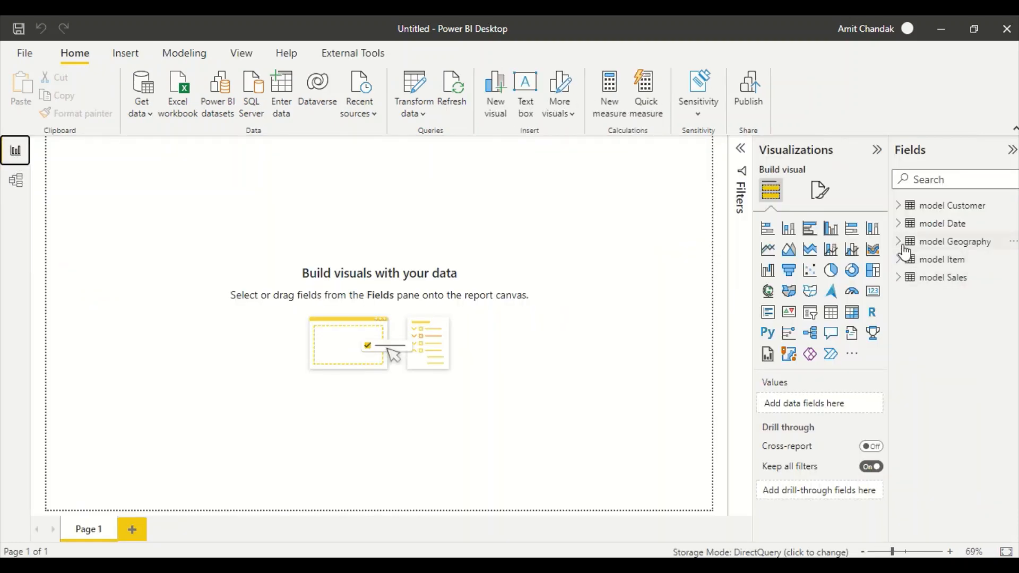
- Build an enlarged table of State with Gross Sales Amount
click(900, 243)
drag(955, 293, 216, 268)
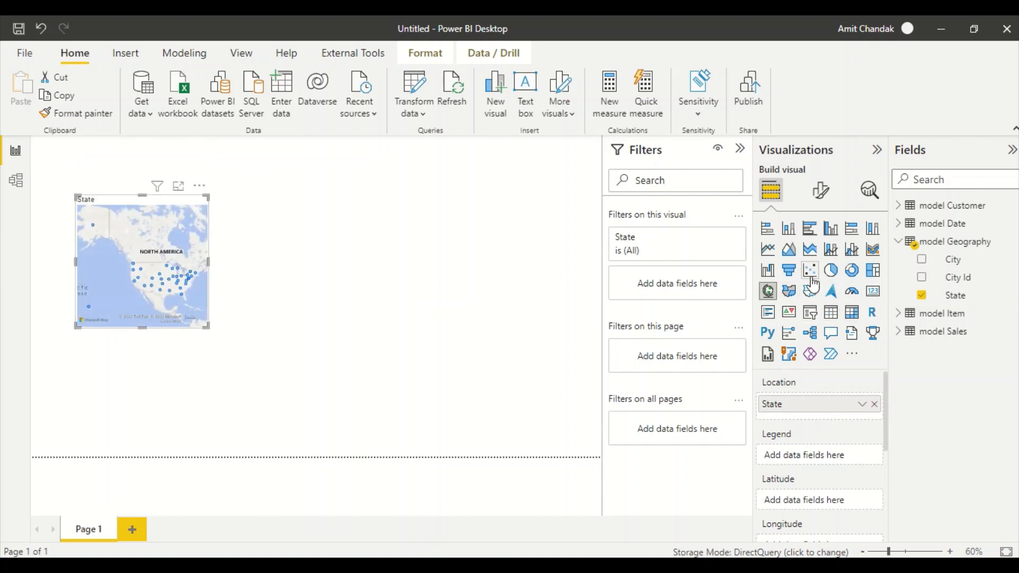
click(829, 315)
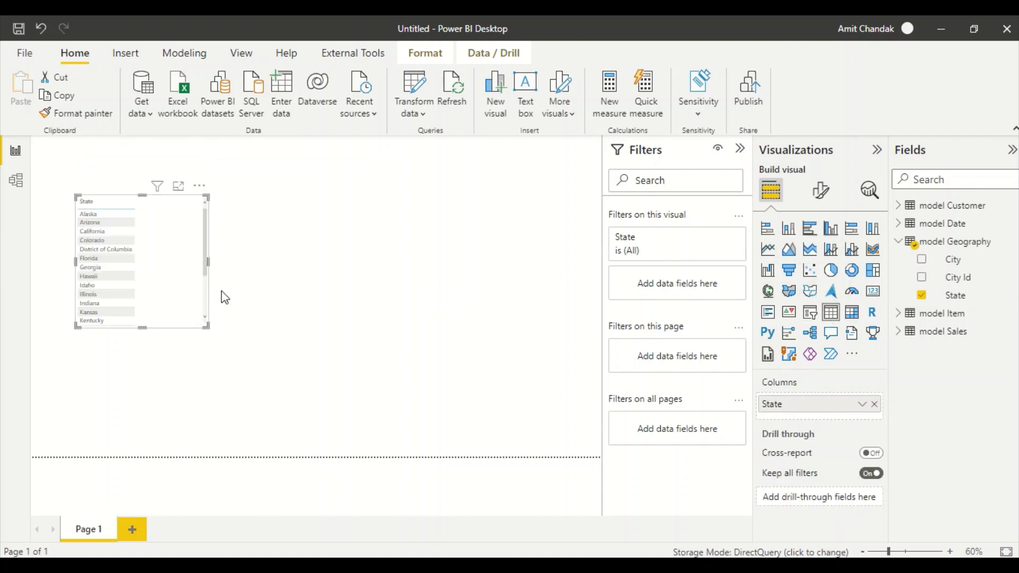
drag(207, 326, 457, 411)
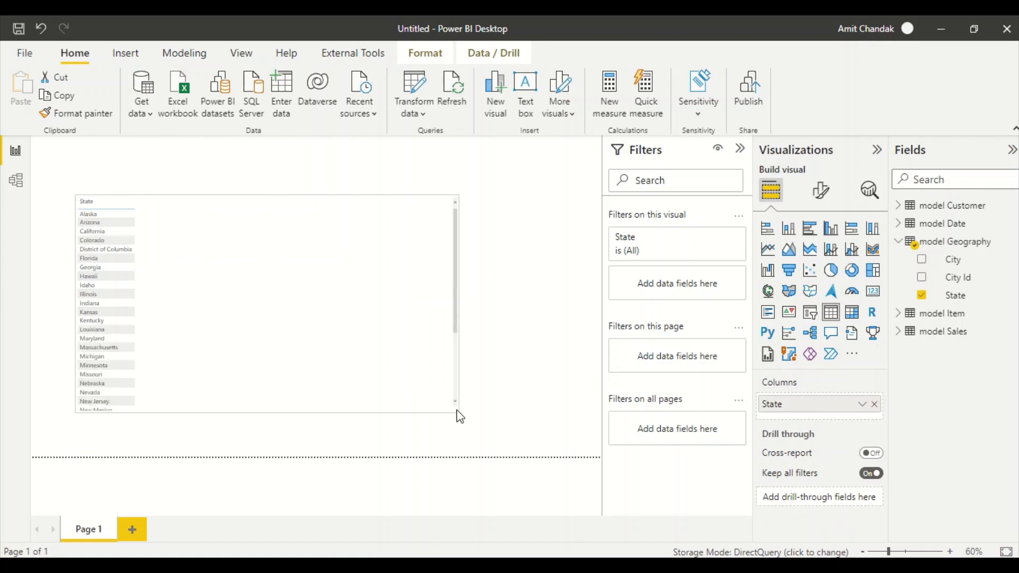
click(897, 332)
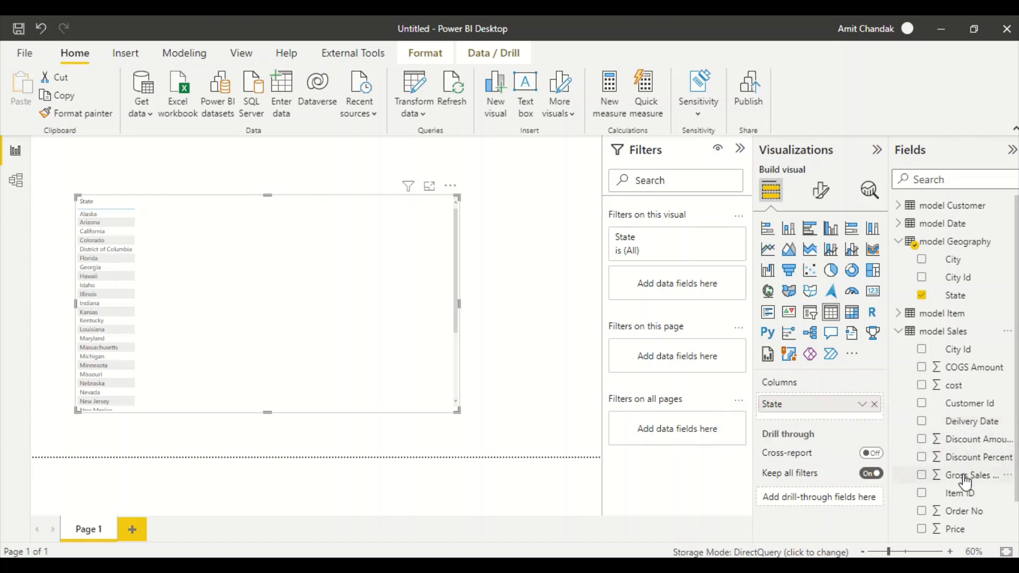
drag(965, 476, 268, 262)
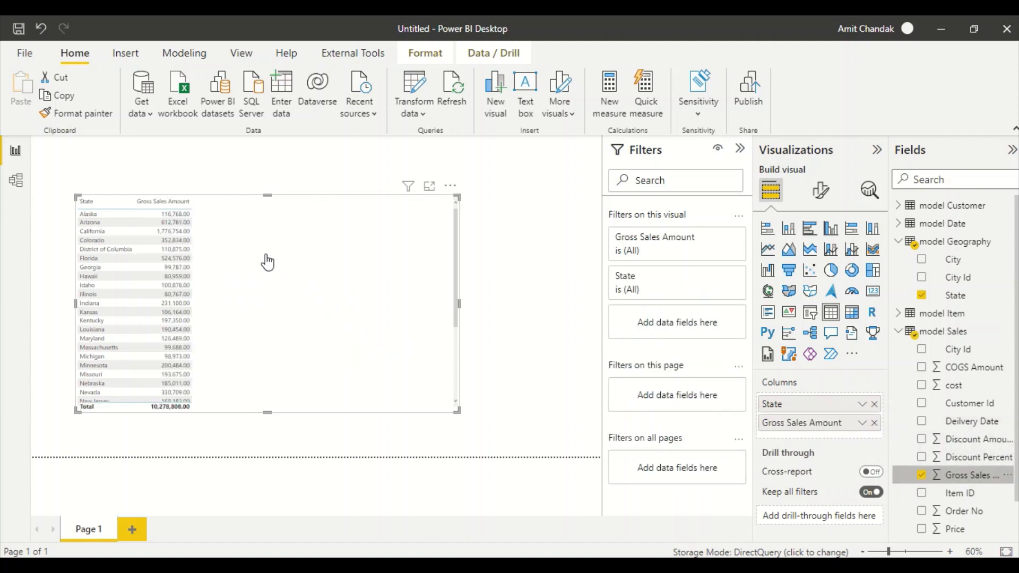
- Convert the table into an enlarged filled map, then try a shape map
click(790, 295)
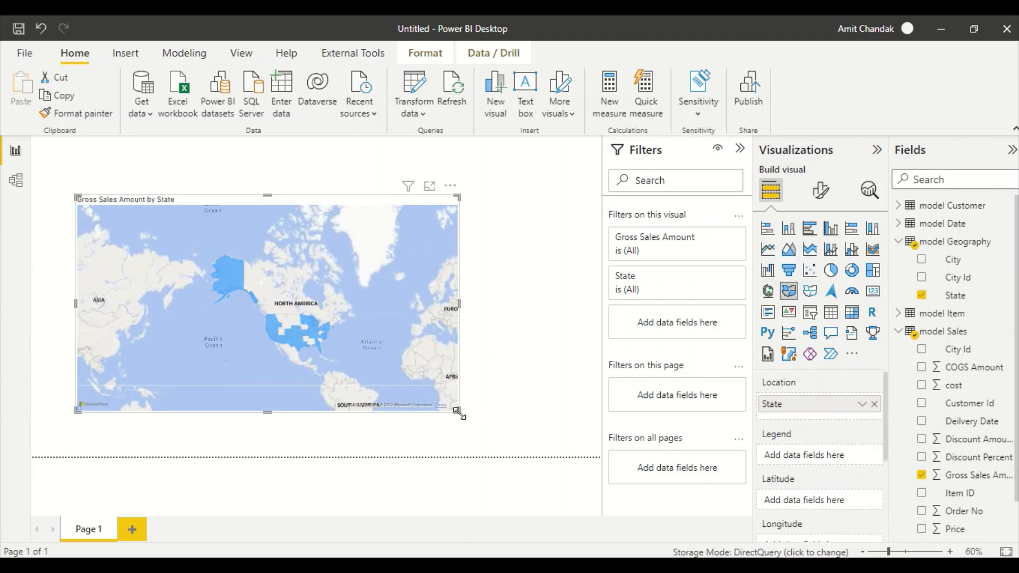
drag(456, 410, 594, 455)
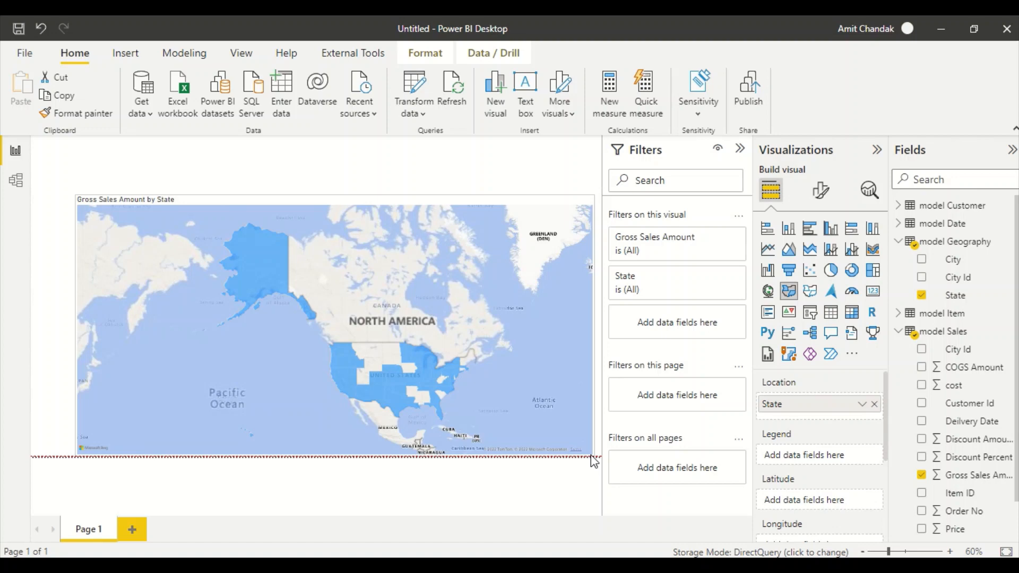
click(810, 292)
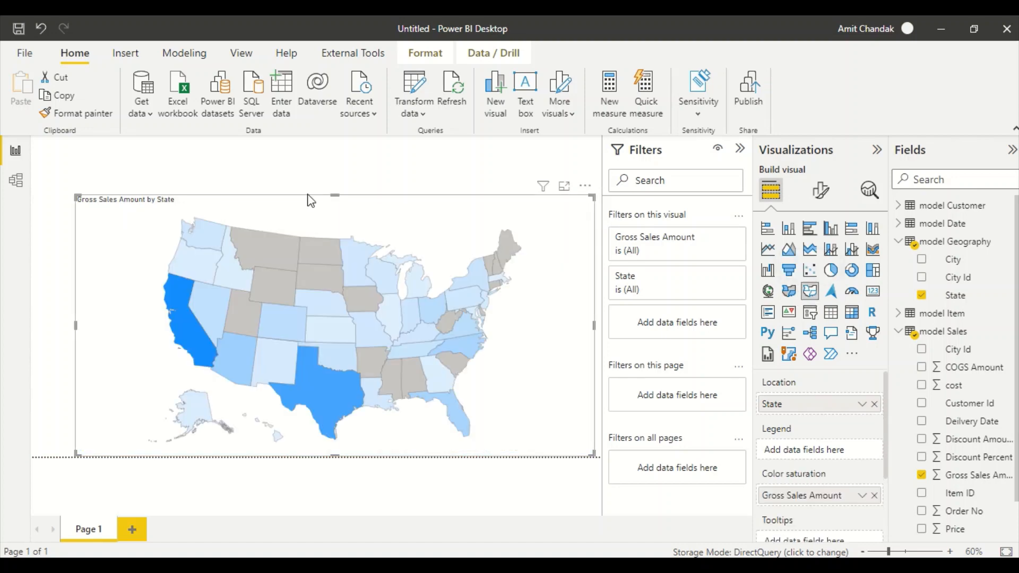
- Save the report under a new name, 'Test Datamart Sql Direct Query test'
click(33, 54)
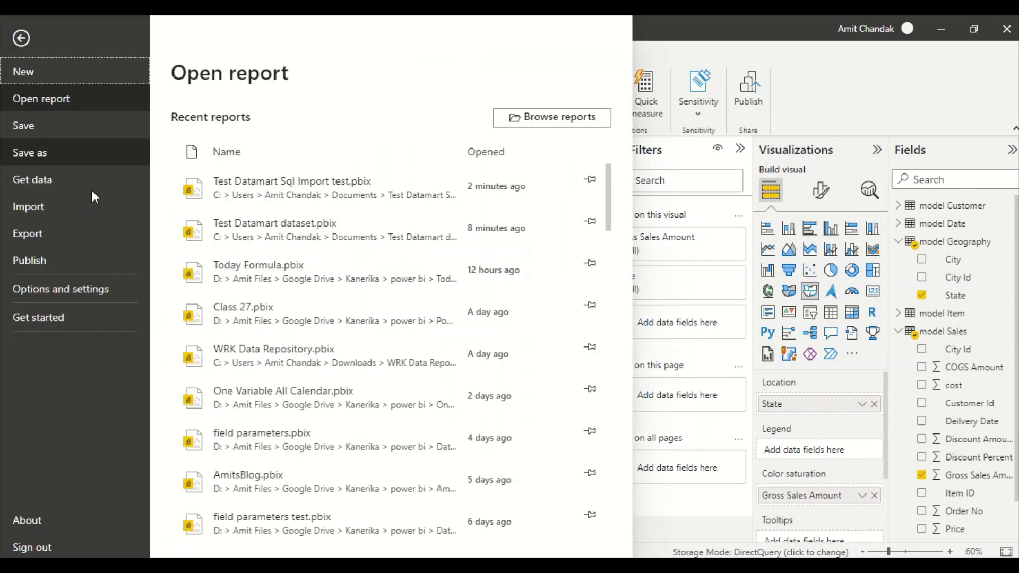
click(44, 154)
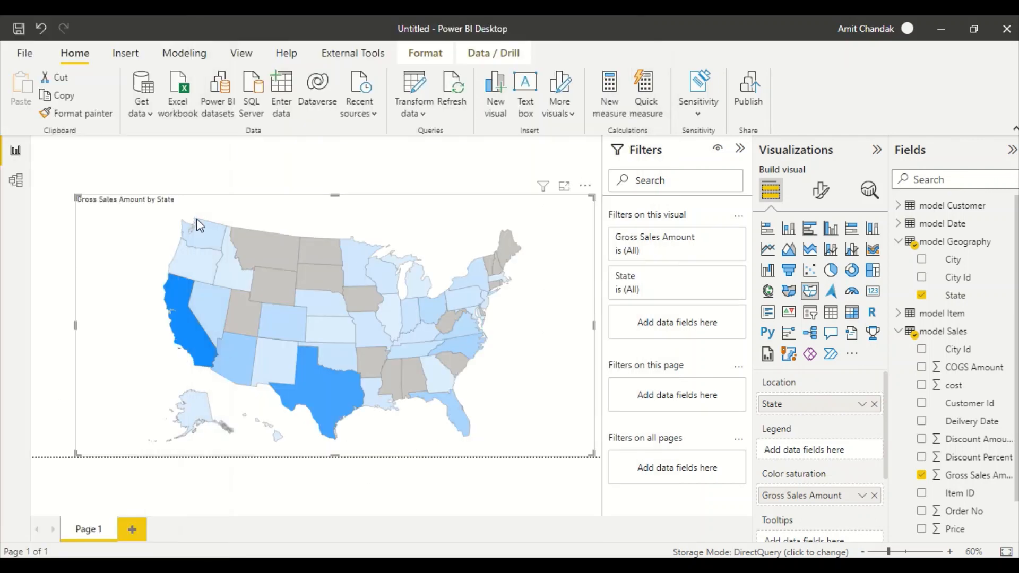
click(220, 126)
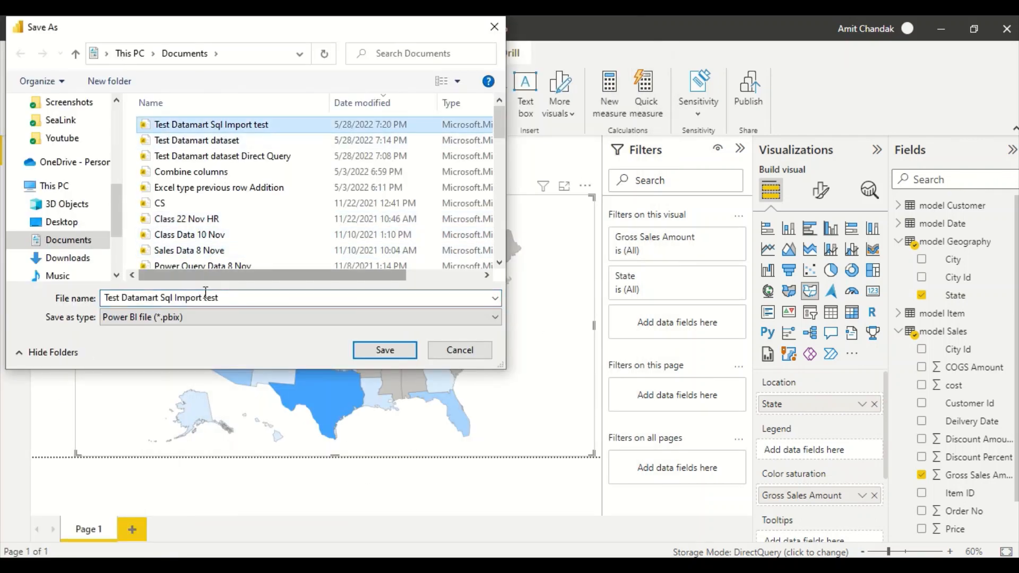
double_click(182, 297)
text(Direct Query)
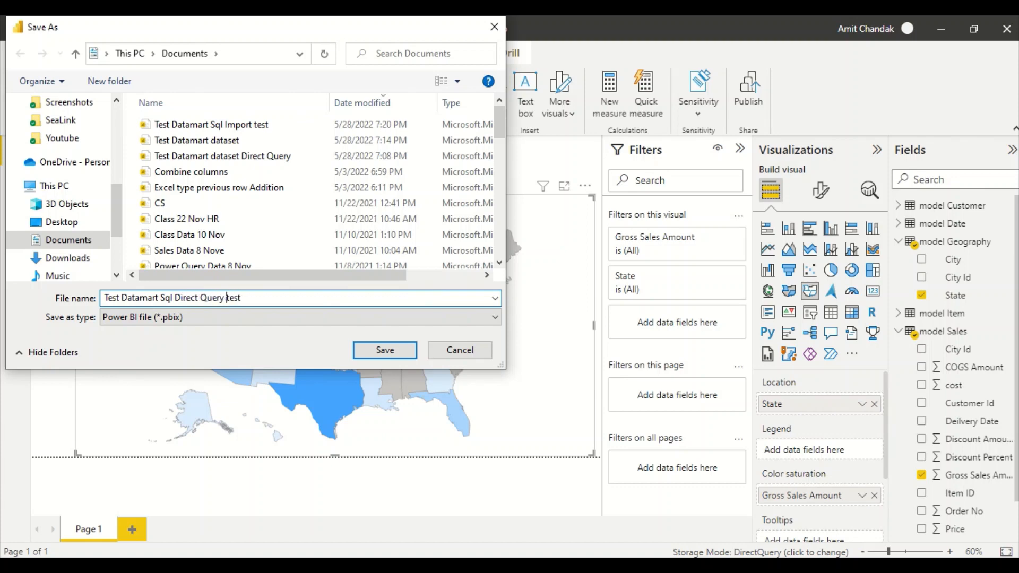
click(392, 357)
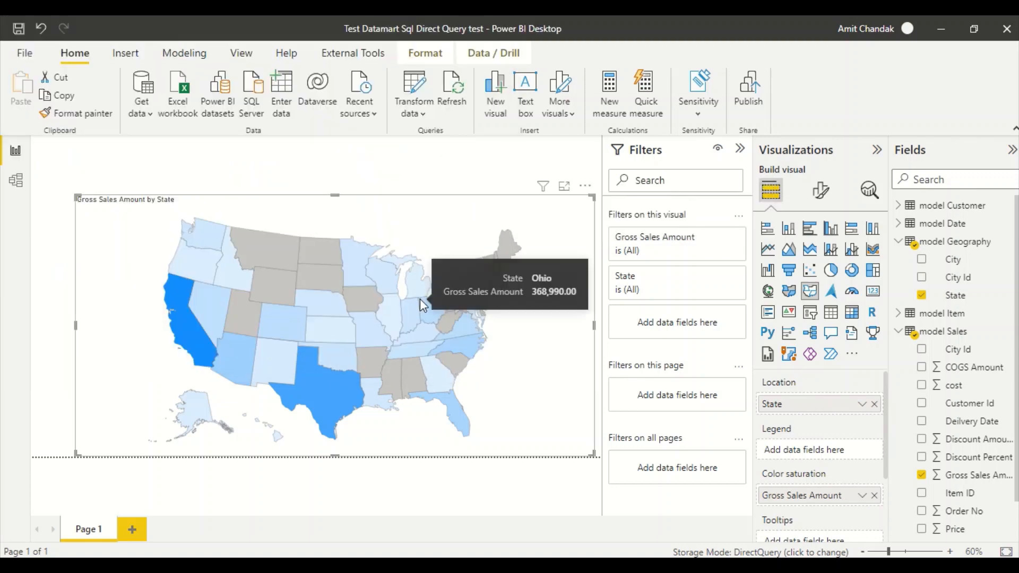
- Publish the report to the chosen Power BI workspace
click(748, 104)
scroll(361, 318, down, 1)
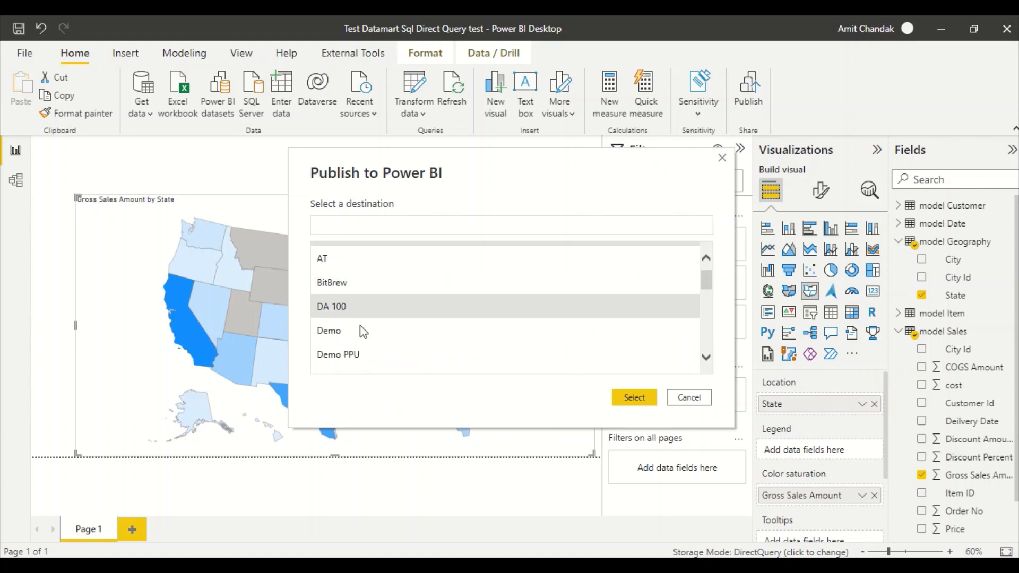
click(634, 399)
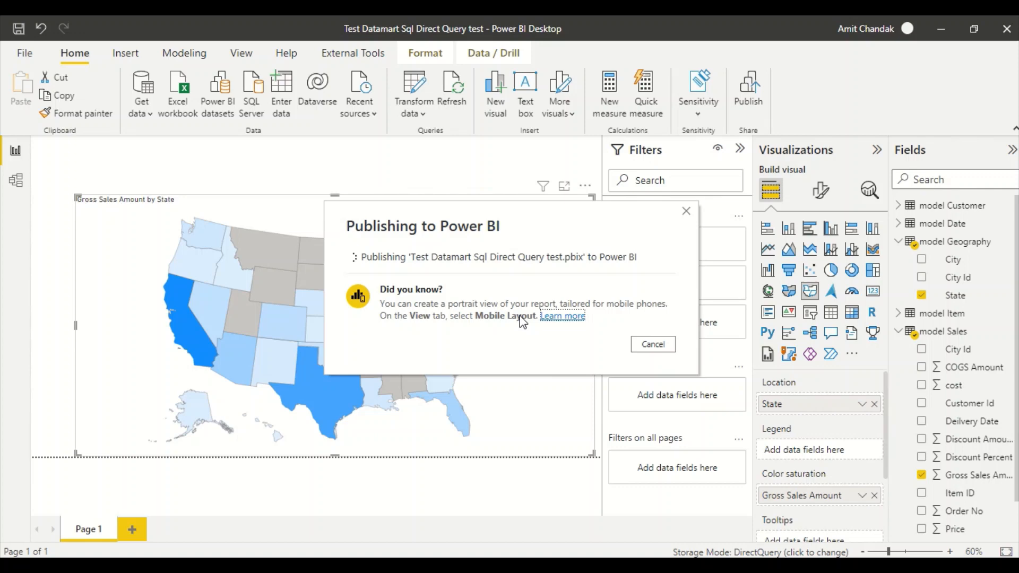
click(649, 369)
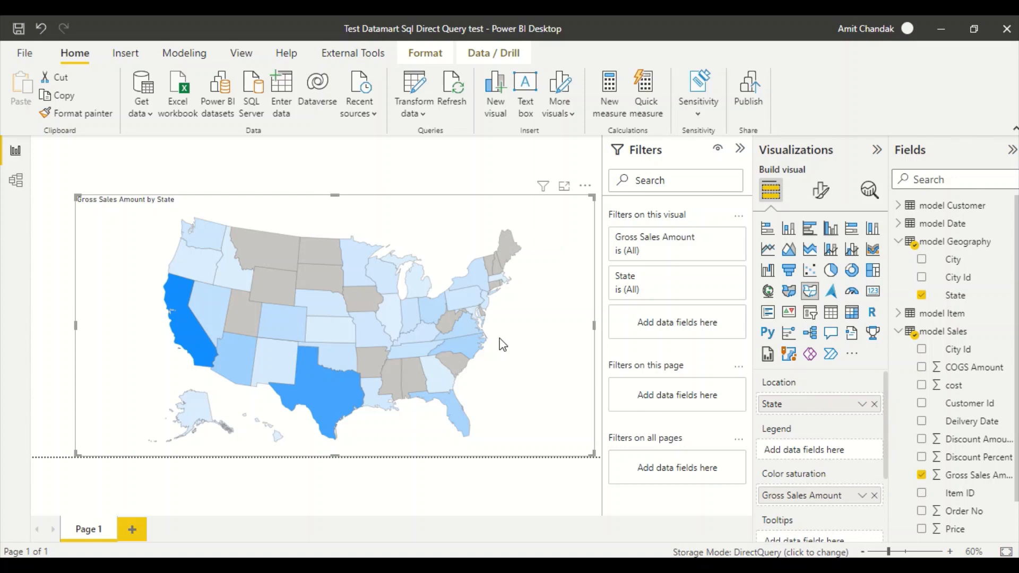
- Connect SSMS to the datamart server using Azure Active Directory - Universal with MFA
key(alt+Tab)
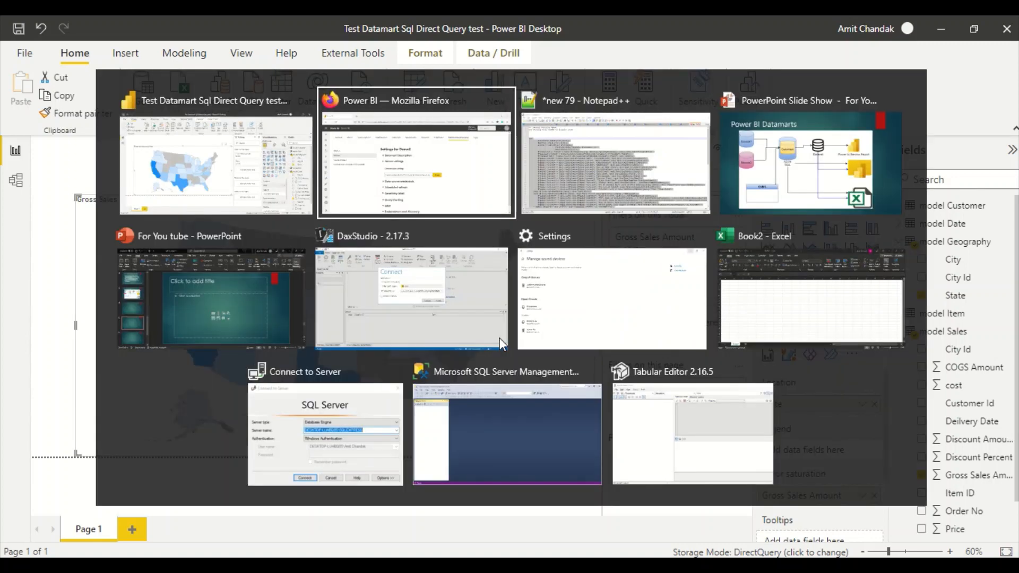
key(Tab)
key(Tab)
key(Tab)
key(Tab)
key(Tab)
key(Tab)
key(Tab)
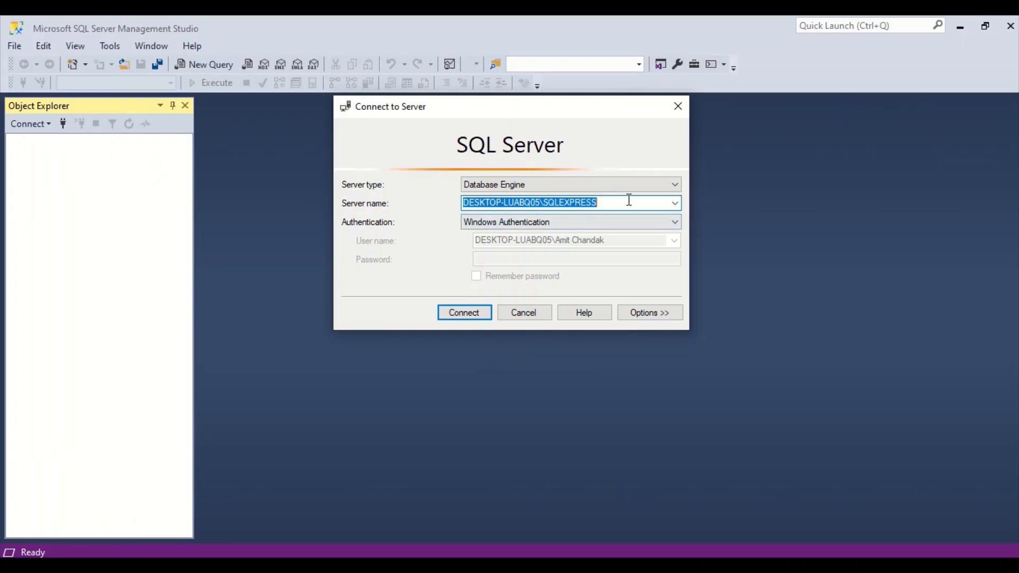
key(ctrl+v)
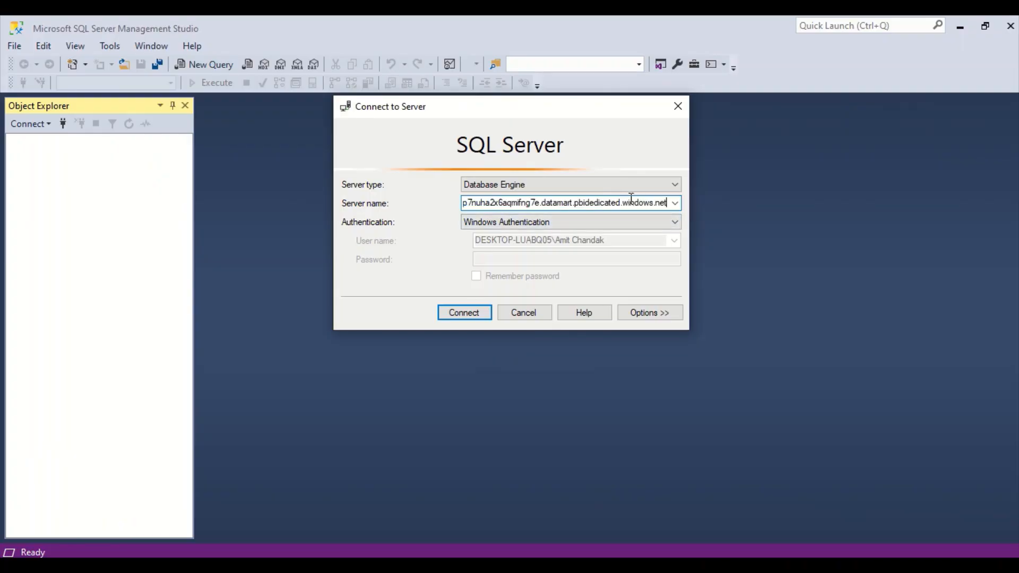
click(662, 188)
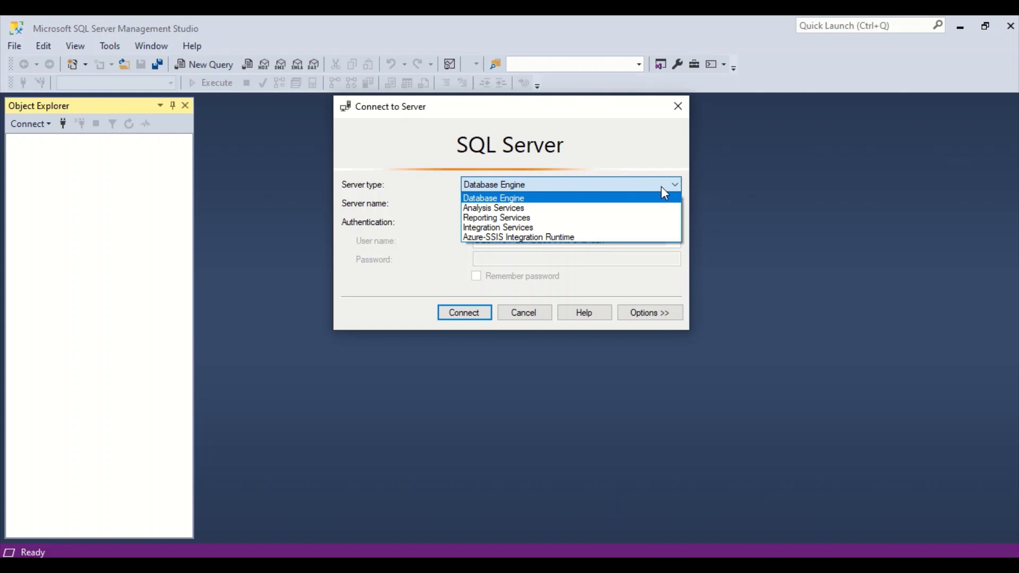
click(661, 187)
click(531, 223)
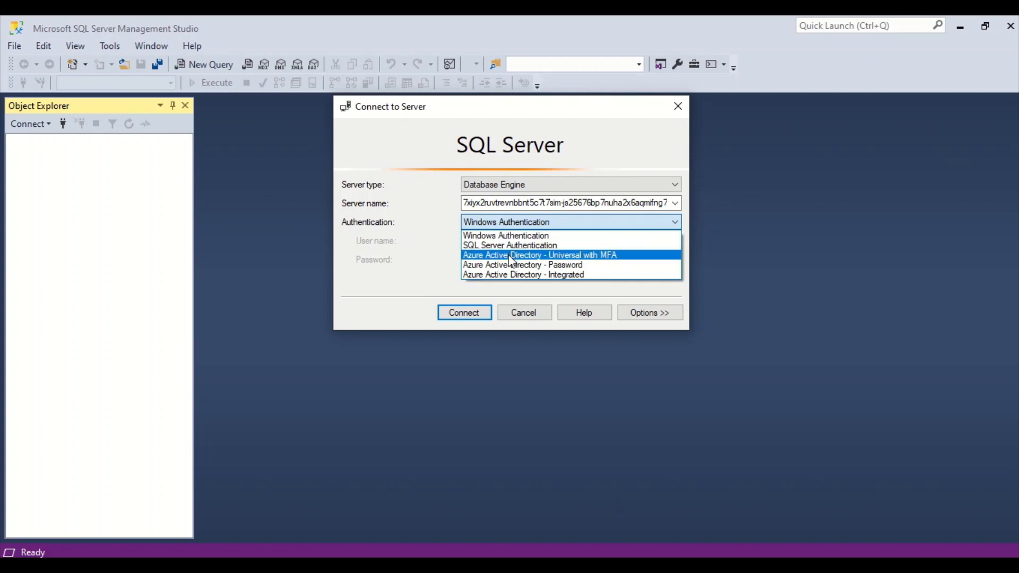
click(511, 255)
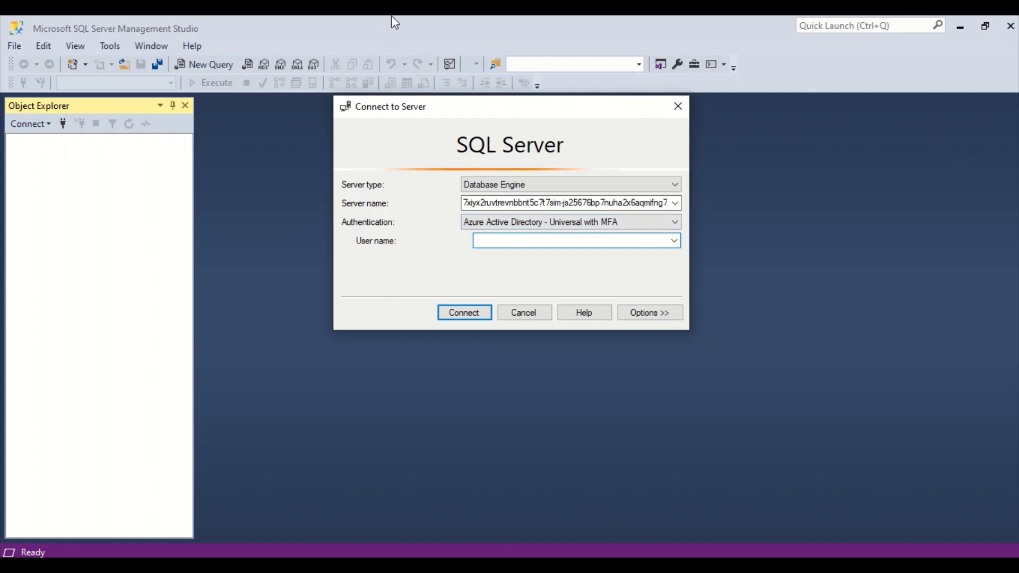
click(402, 43)
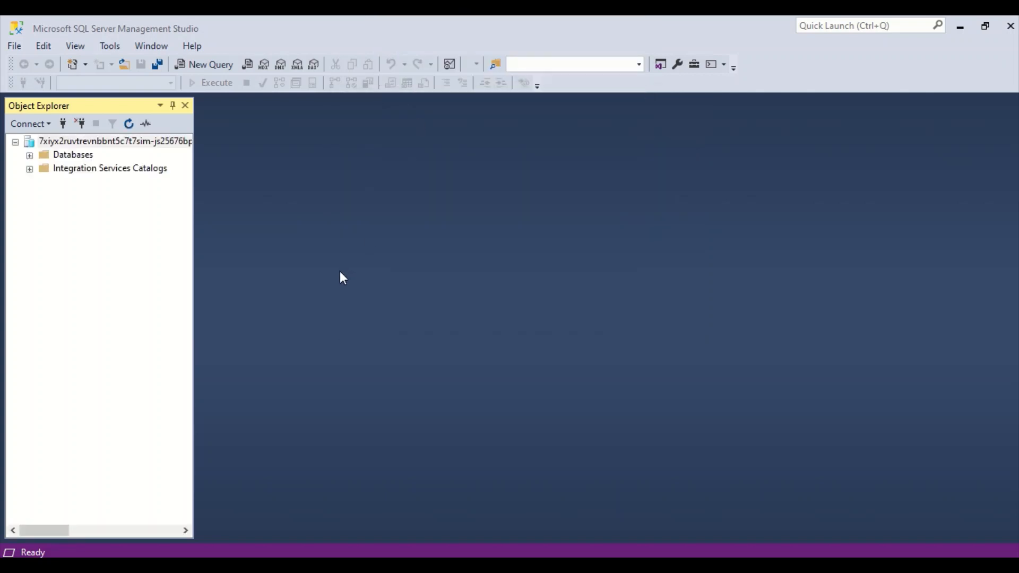
- Expand the datamart database's Tables and Views and select the model.Customer view
click(30, 155)
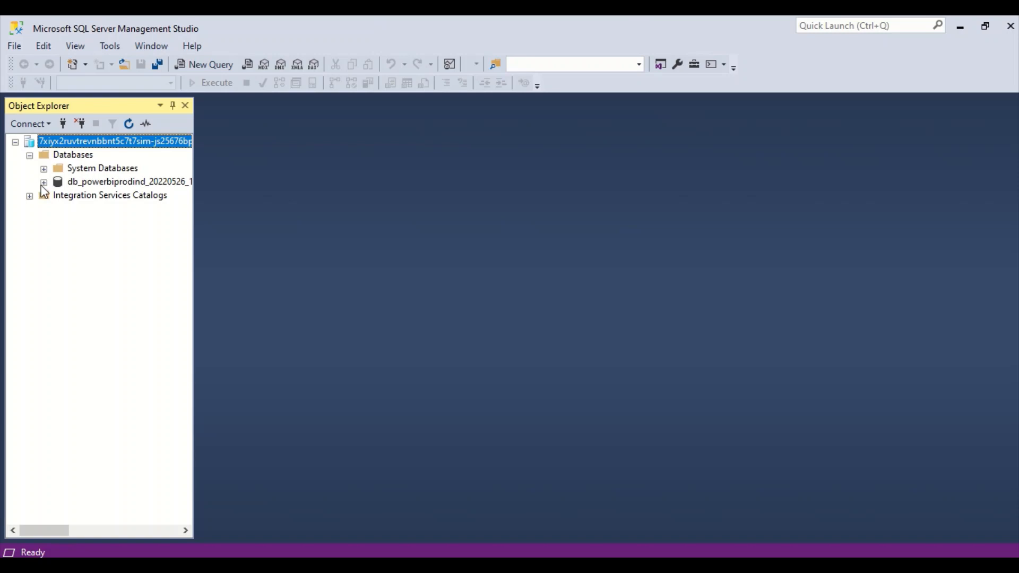
click(44, 182)
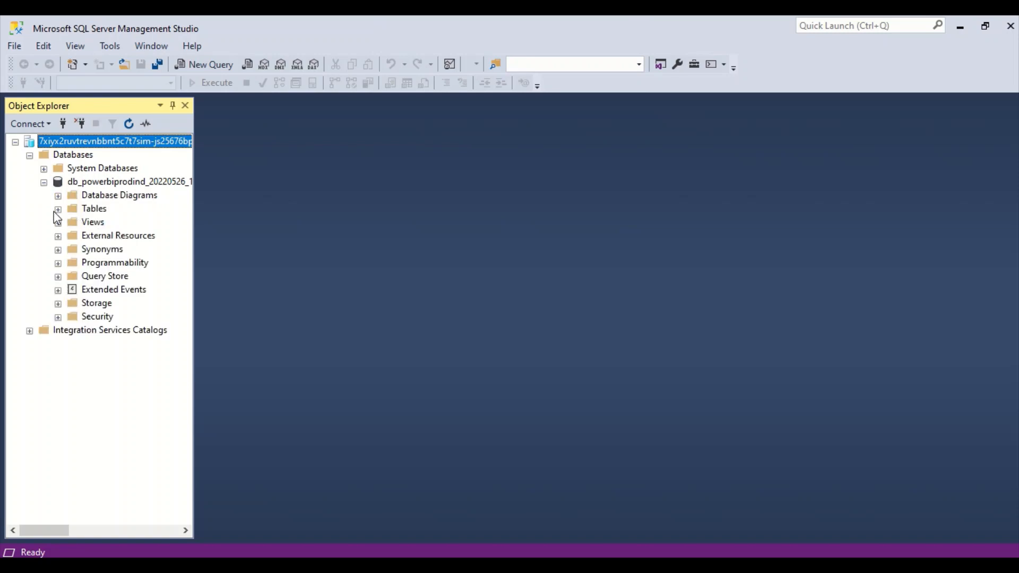
click(58, 210)
click(58, 222)
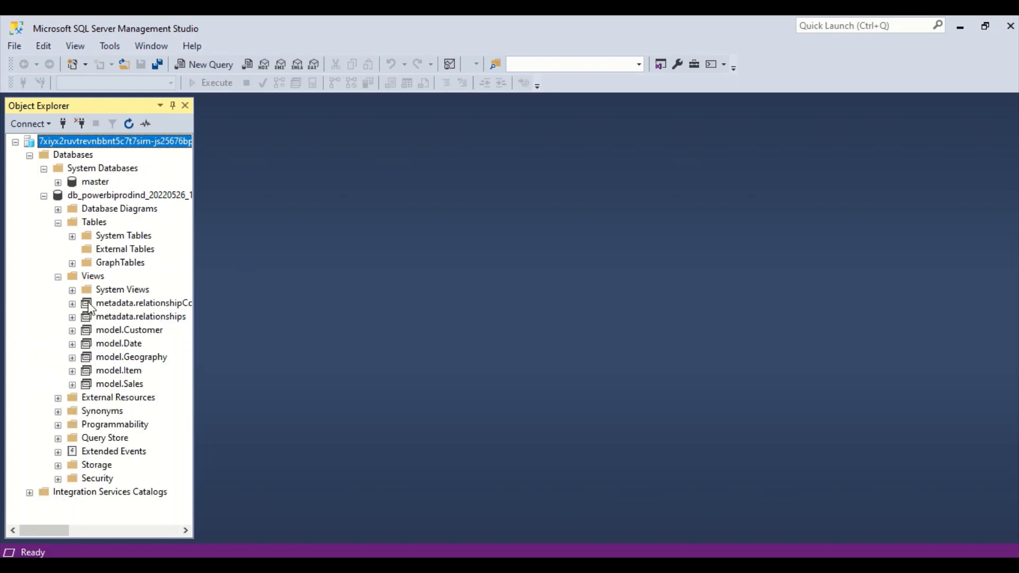
click(125, 331)
right_click(125, 331)
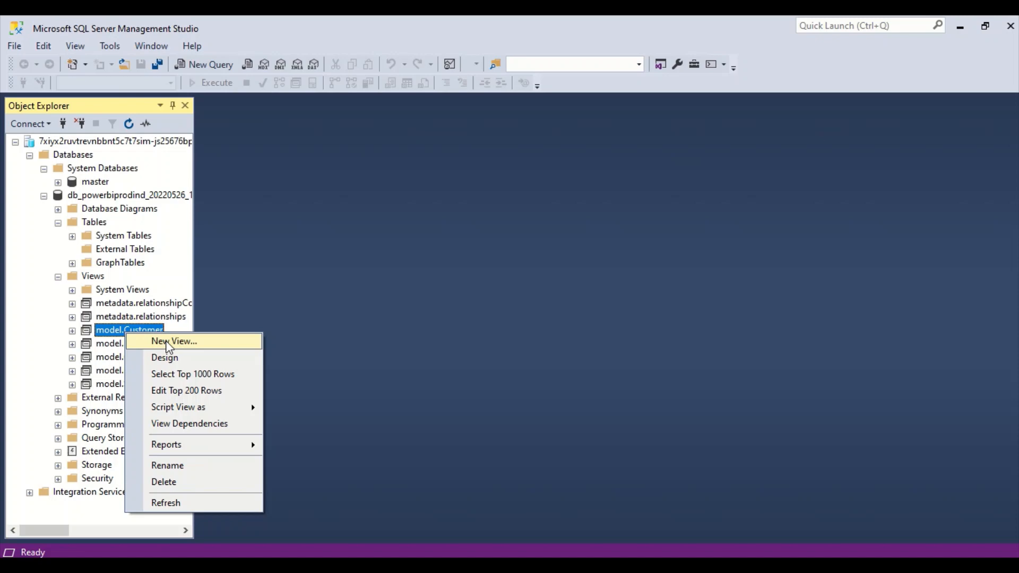
- Query the top 1000 rows of model.Customer, then write CREATE VIEW model.test1 AS SELECT * FROM
click(182, 376)
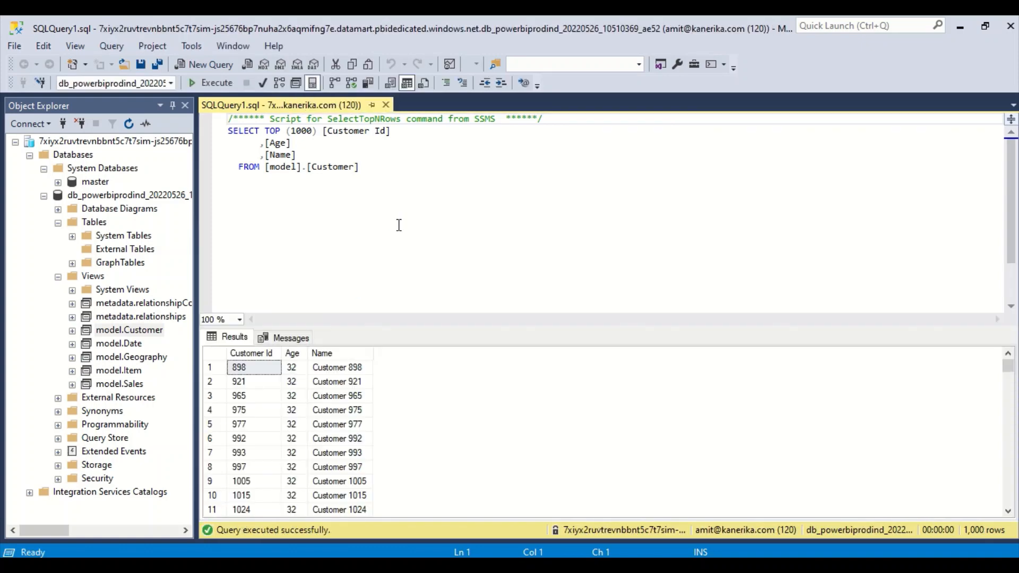
click(401, 181)
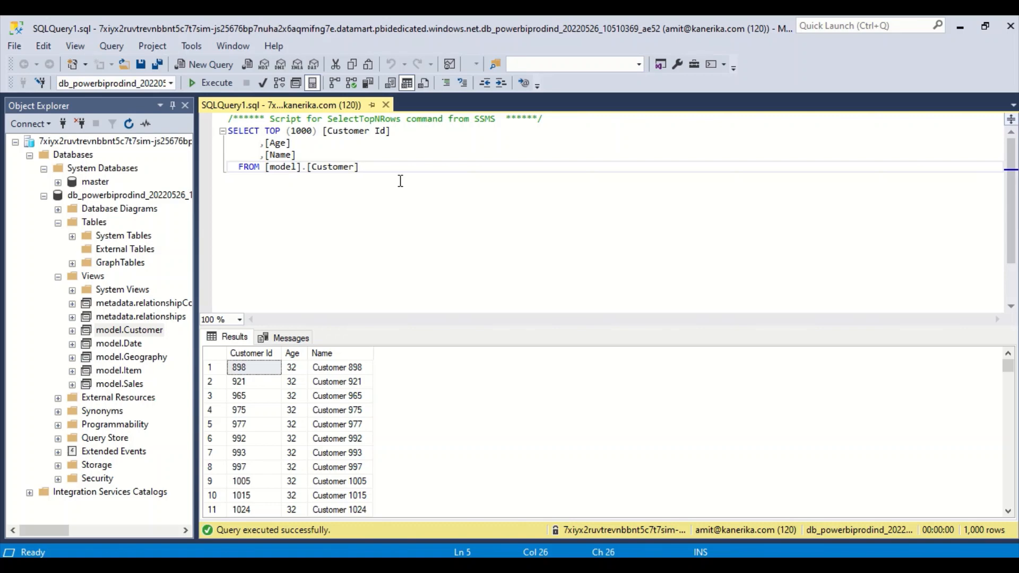
key(Return)
key(Return)
text(creat)
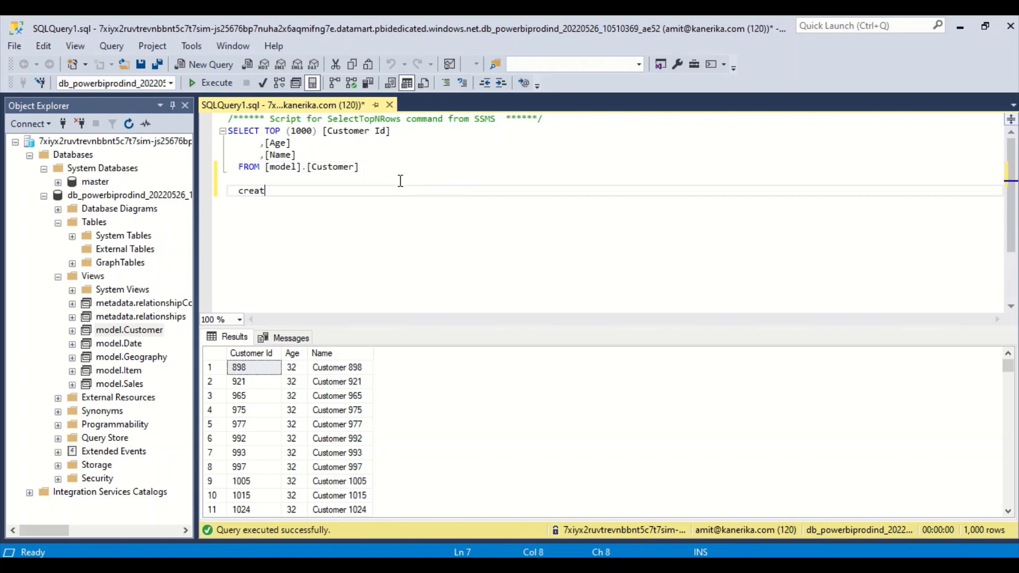
text(e view model.)
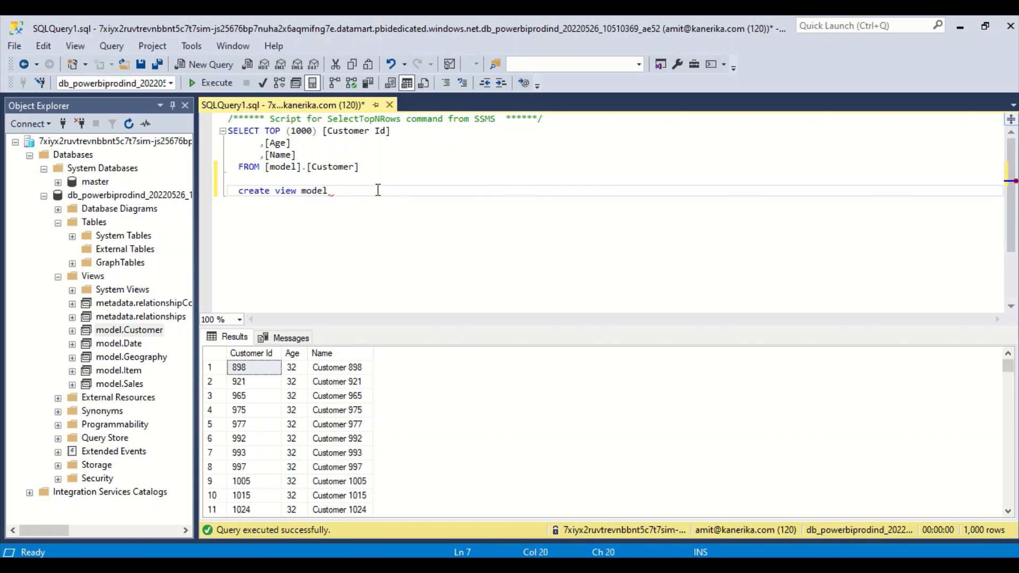
text(text)
key(BackSpace)
key(BackSpace)
text(st1 as)
key(Return)
text(sele)
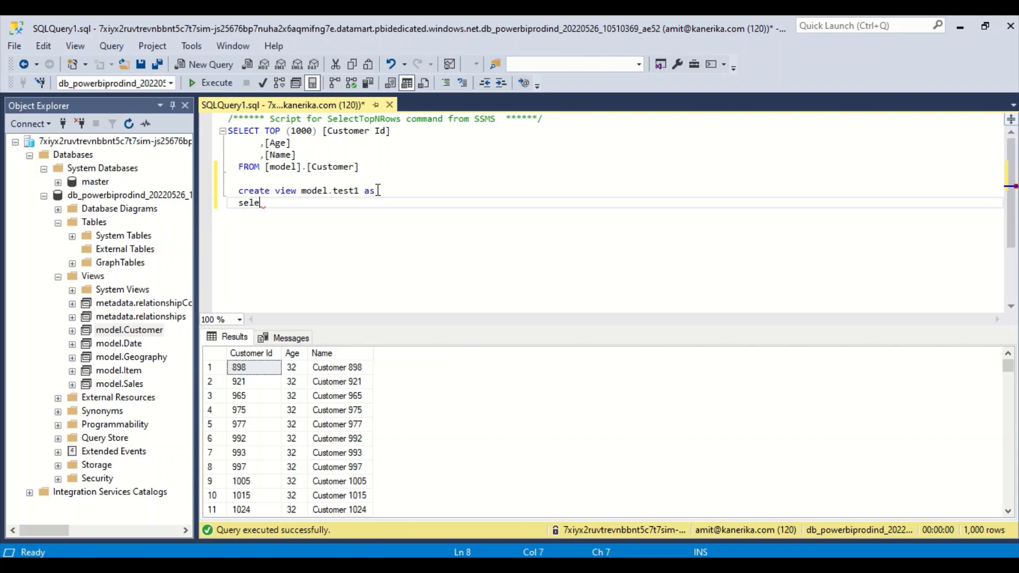
text(ct * from)
- Finish the statement with [model].[Customer] and execute it, hitting the CREATE VIEW permission error
drag(391, 167, 266, 171)
key(ctrl+c)
click(322, 205)
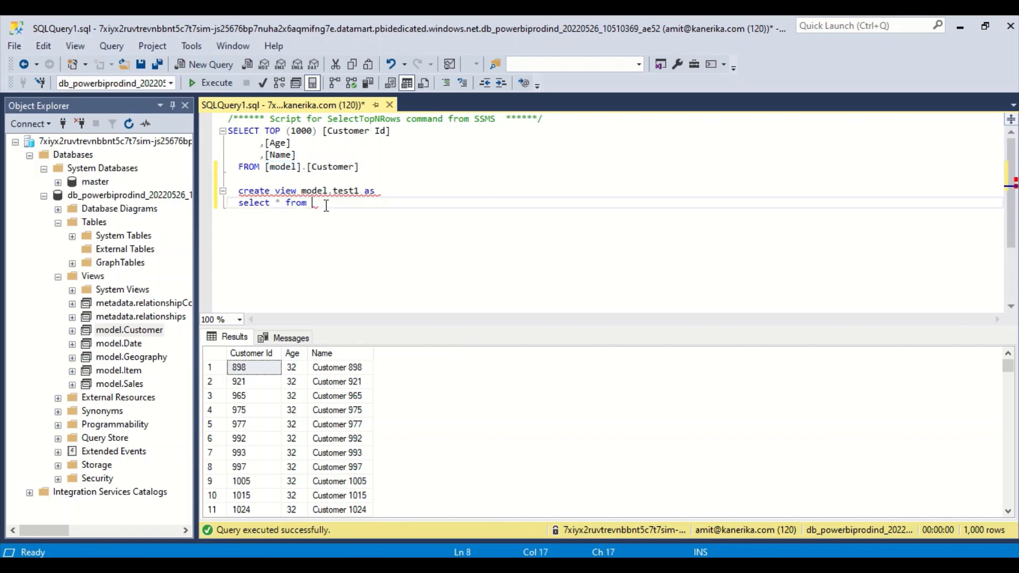
key(ctrl+v)
drag(422, 207, 227, 192)
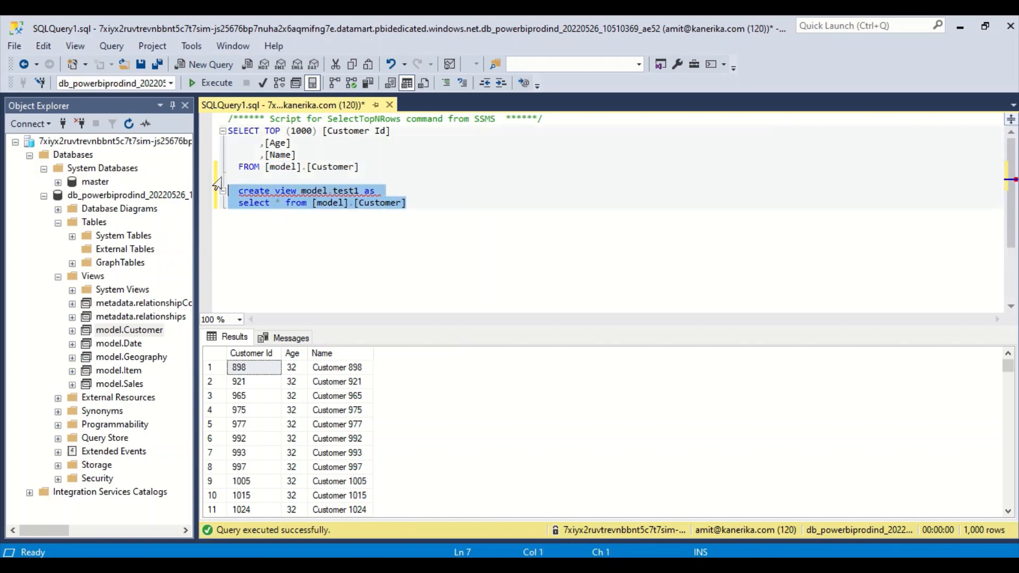
click(212, 83)
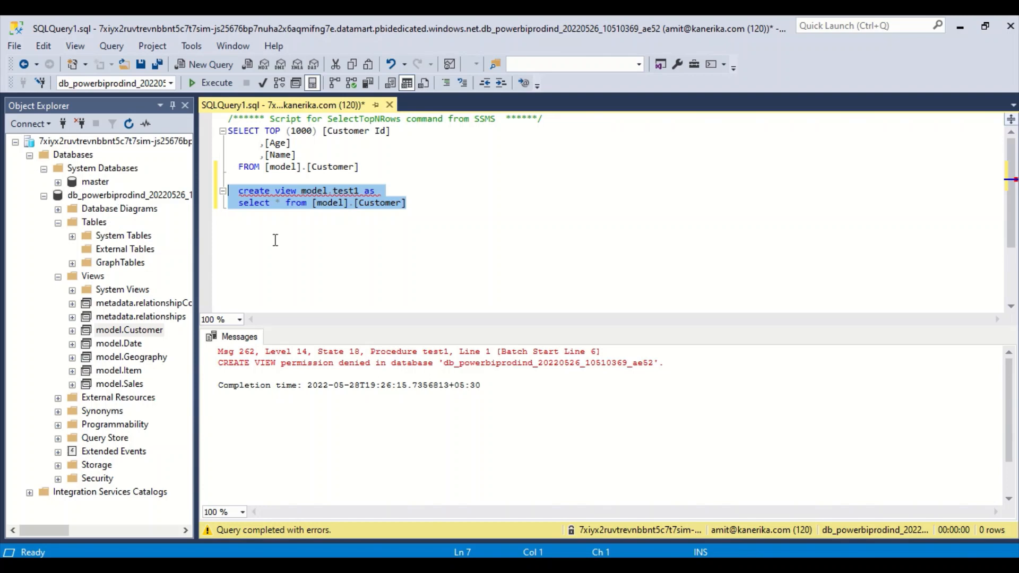
key(alt+Tab)
key(alt+Tab)
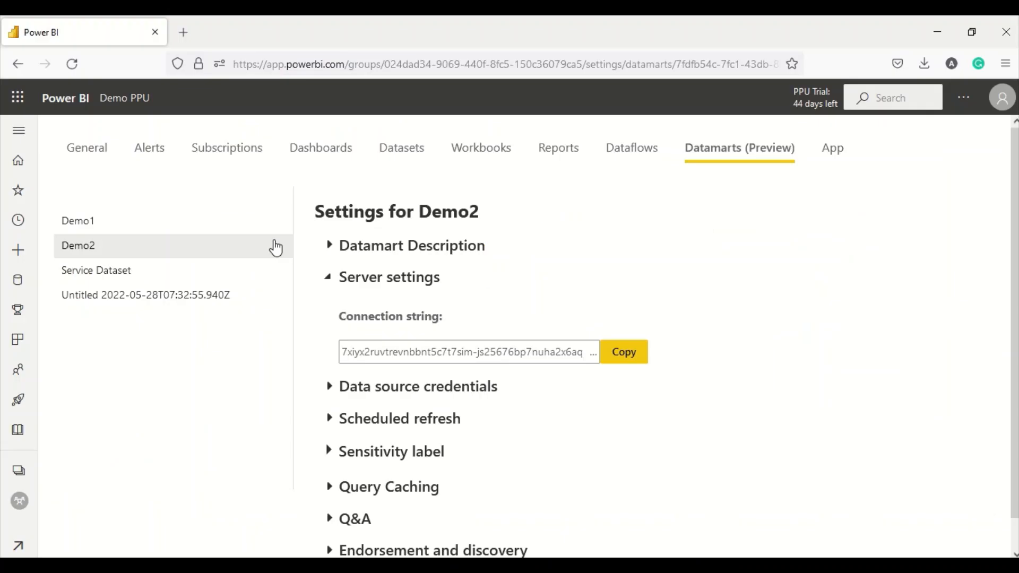
- Copy the Workspace Connection URL from the Demo PPU workspace's Premium settings
click(18, 471)
click(123, 352)
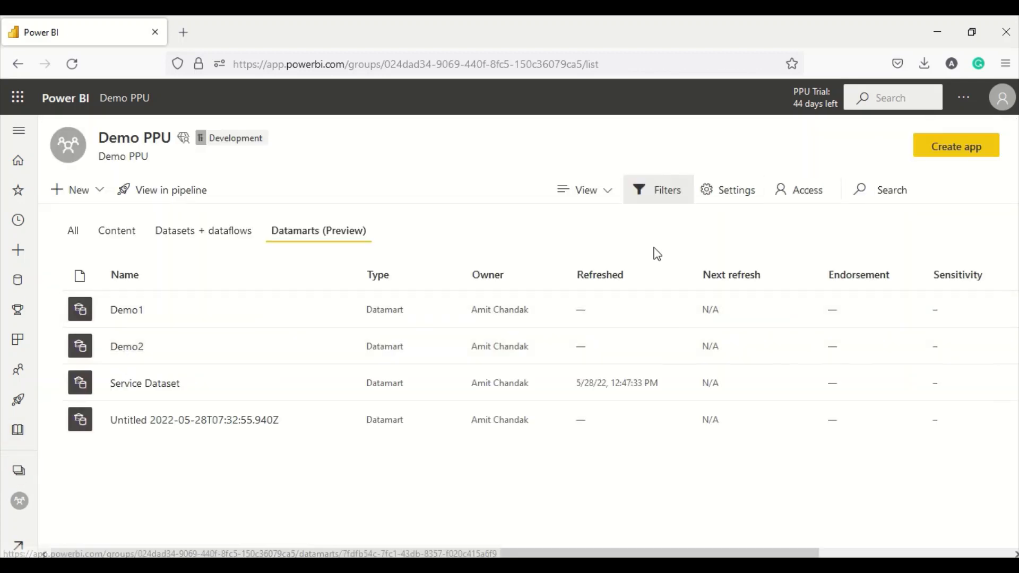
click(728, 197)
scroll(752, 257, down, 2)
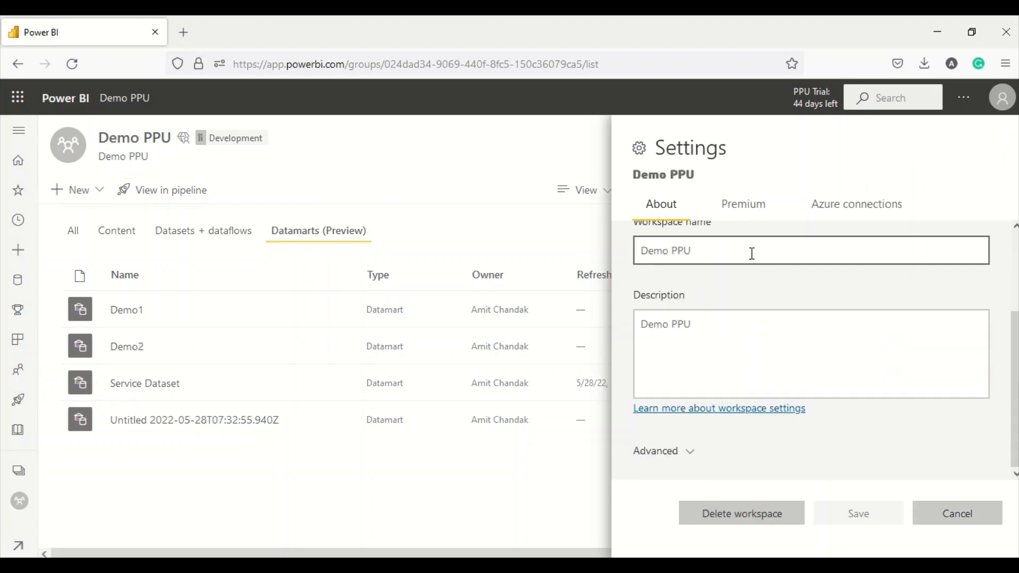
click(728, 213)
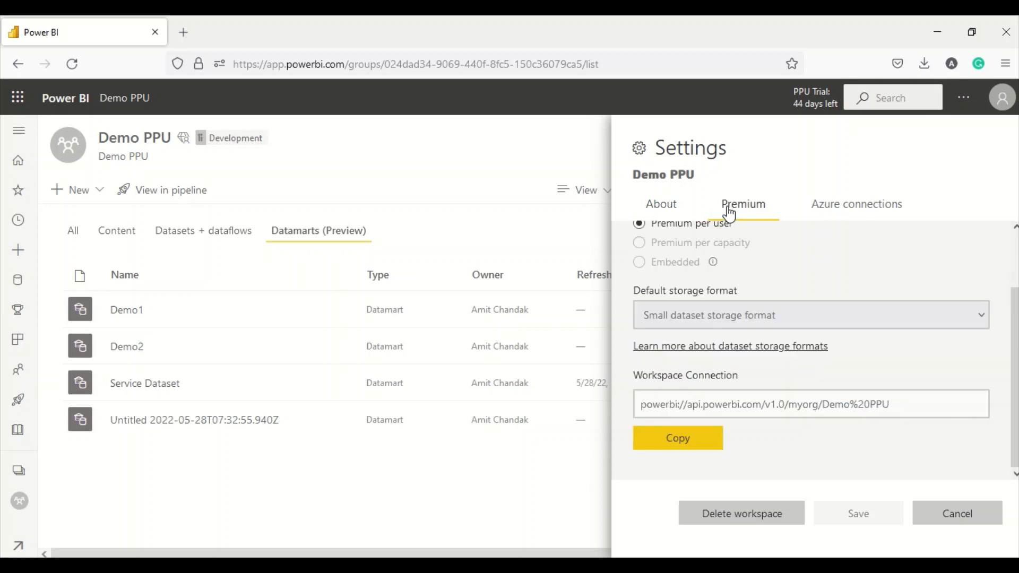
click(694, 440)
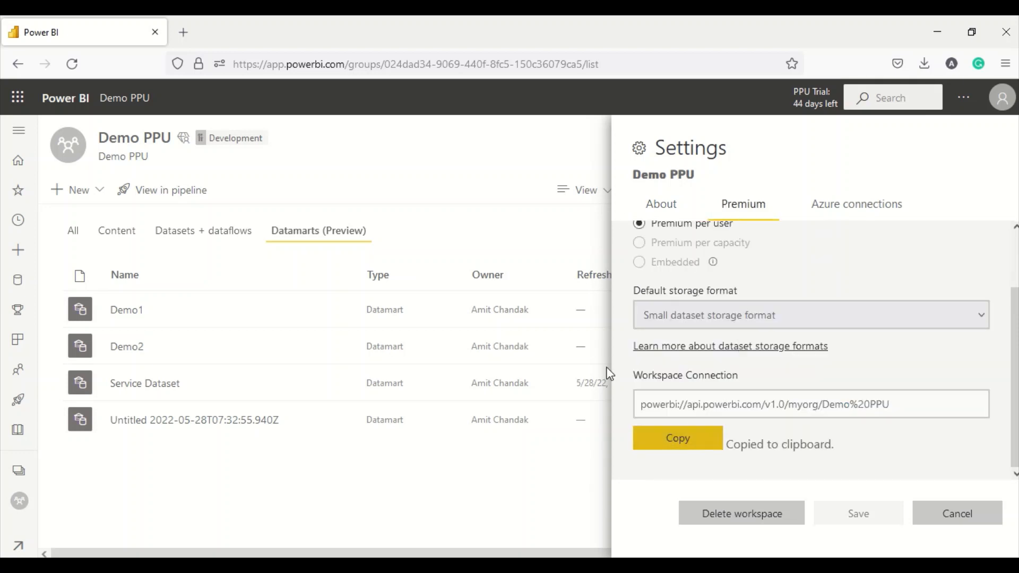
key(alt+Tab)
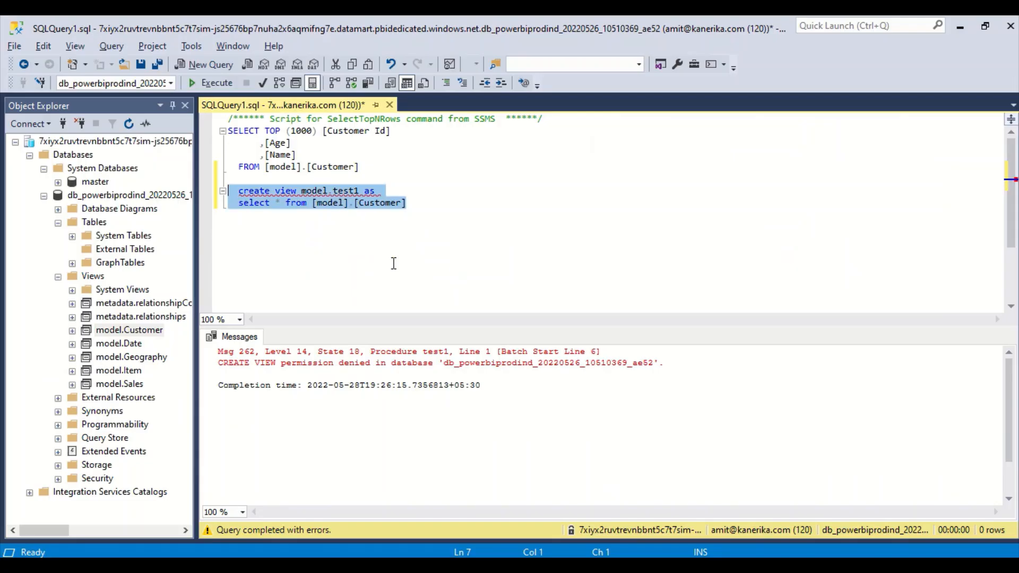
- Connect as Analysis Services to the pasted Demo PPU URL with Azure AD MFA and expand Databases
click(15, 142)
click(64, 124)
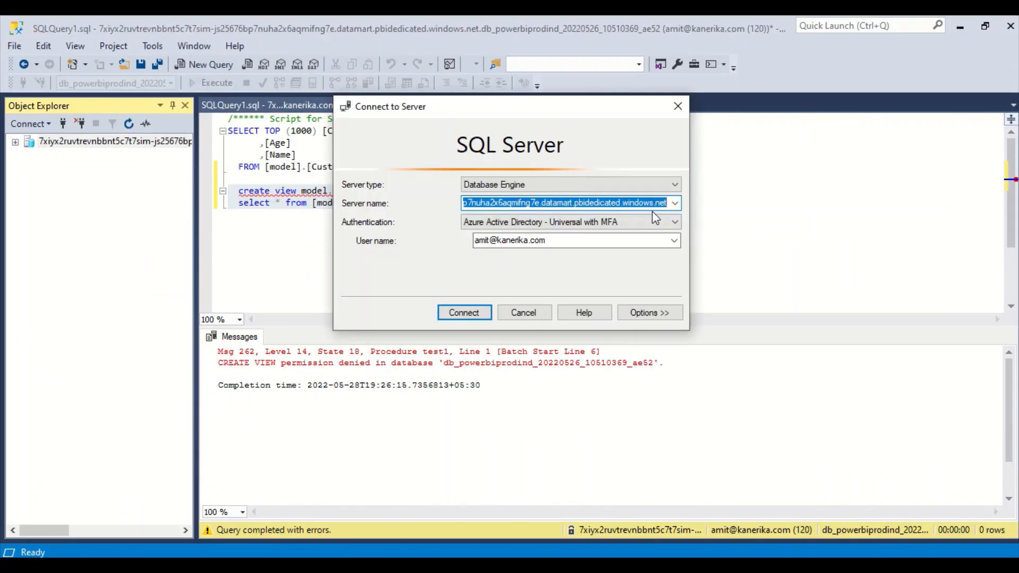
click(622, 187)
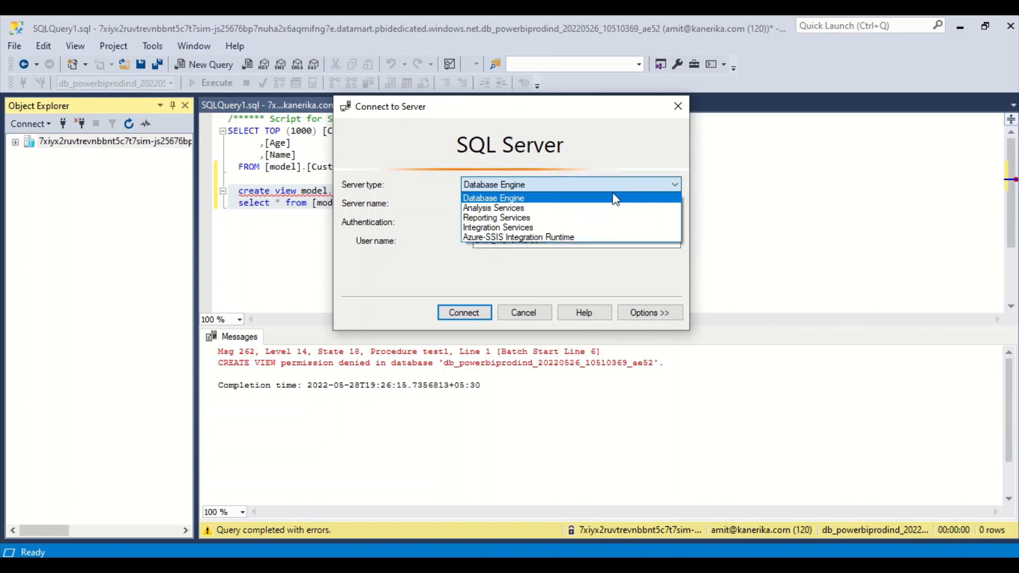
click(566, 209)
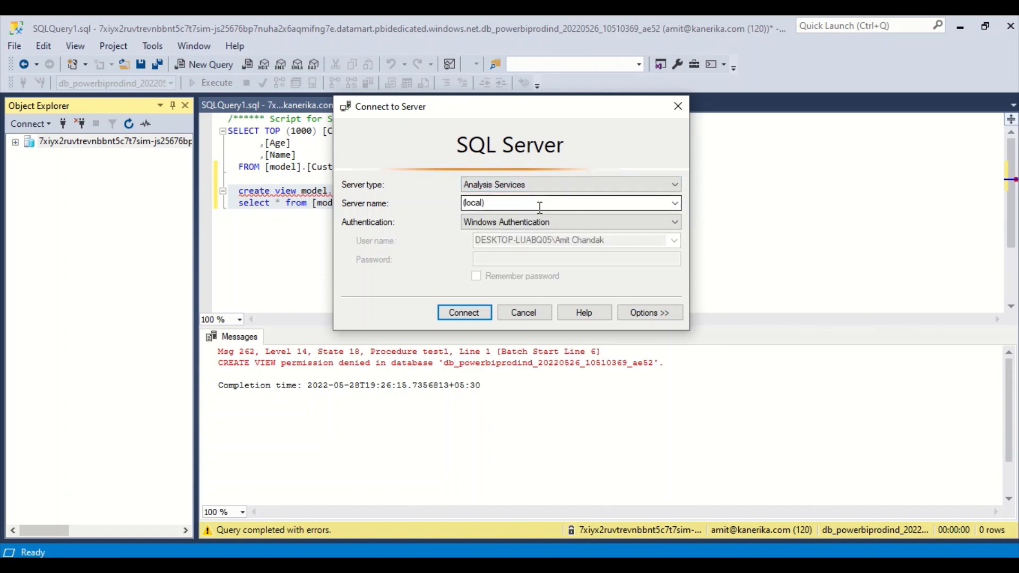
key(Tab)
key(ctrl+v)
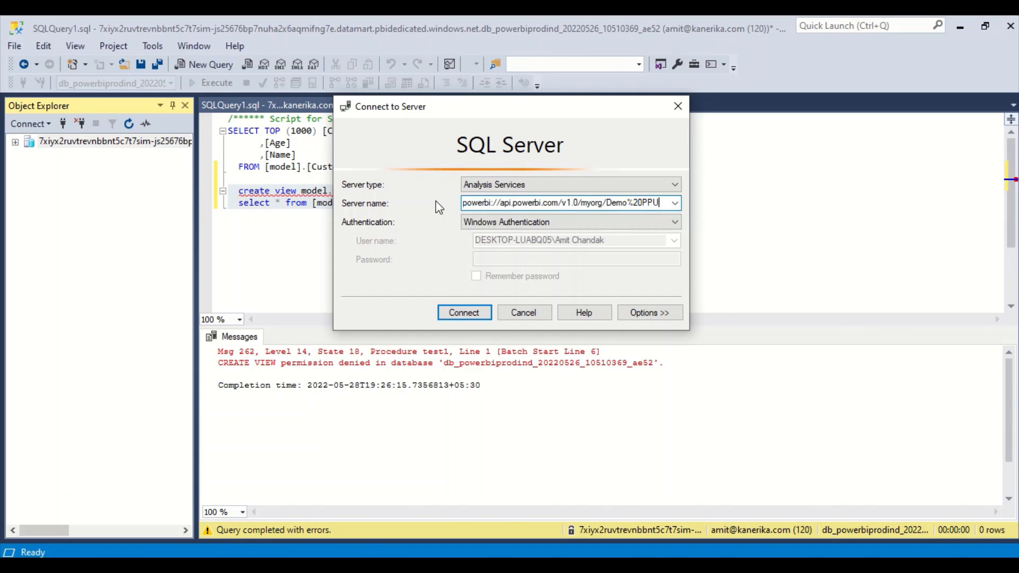
click(520, 222)
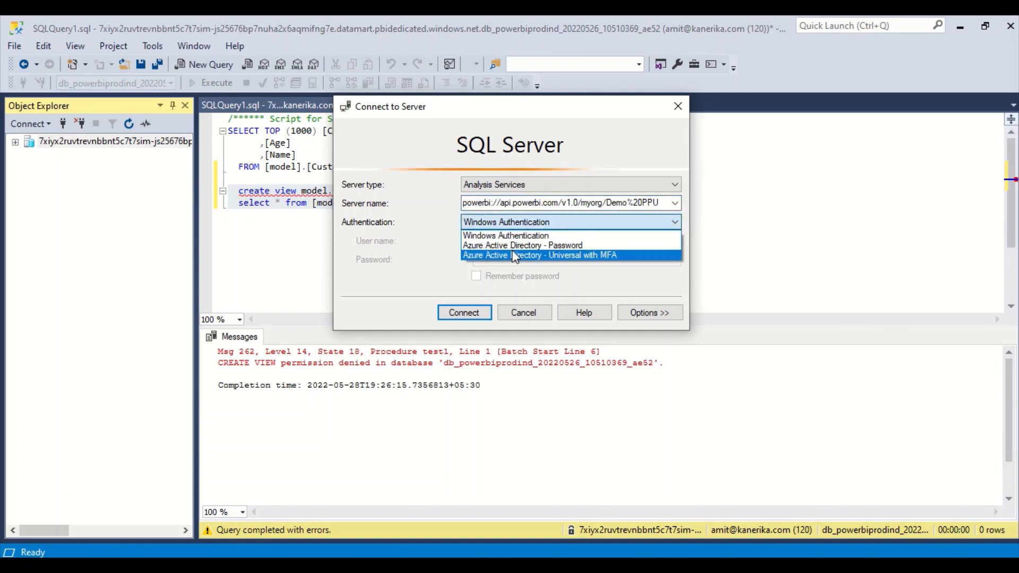
click(513, 255)
click(511, 240)
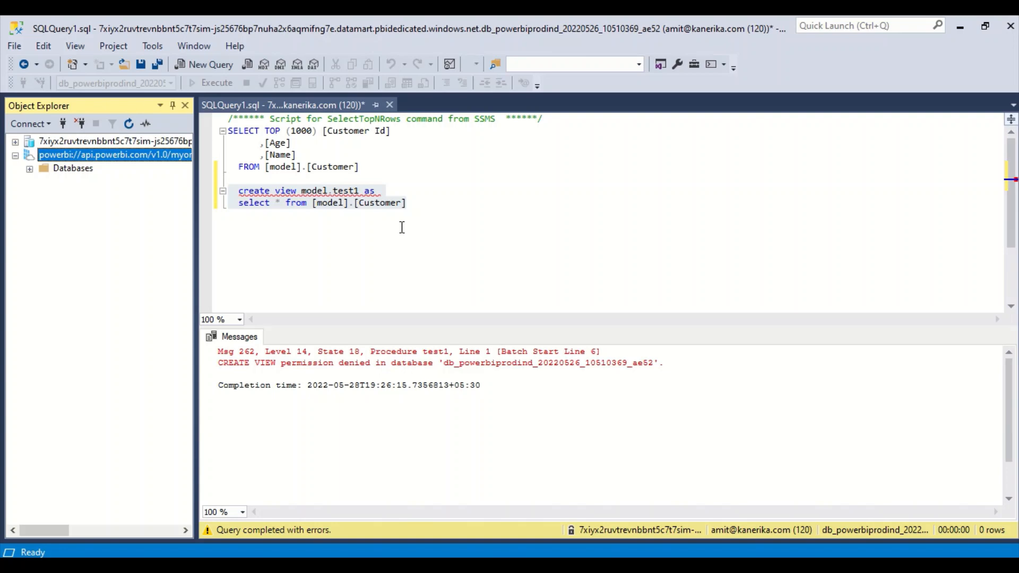
click(29, 170)
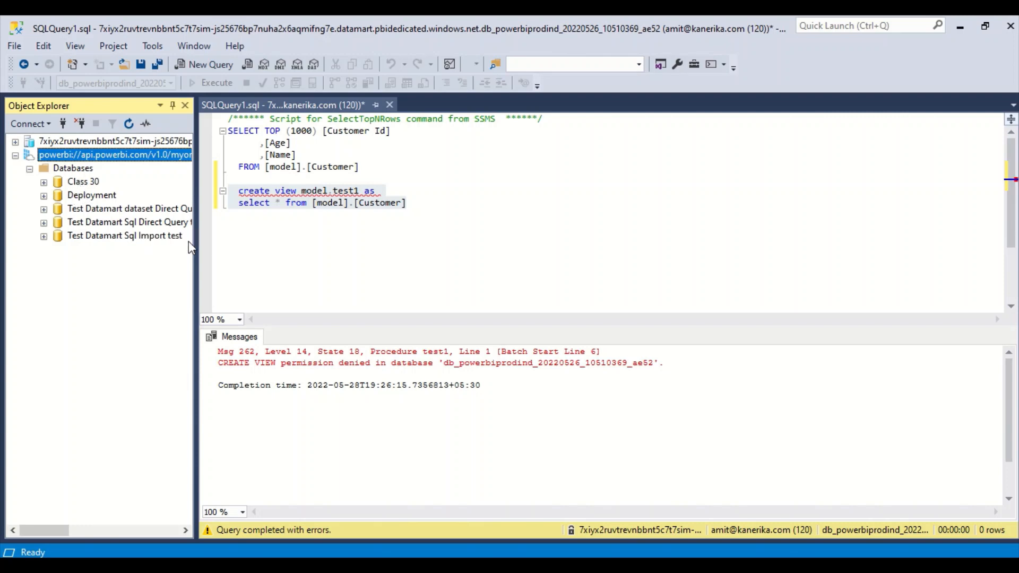
drag(196, 247, 259, 246)
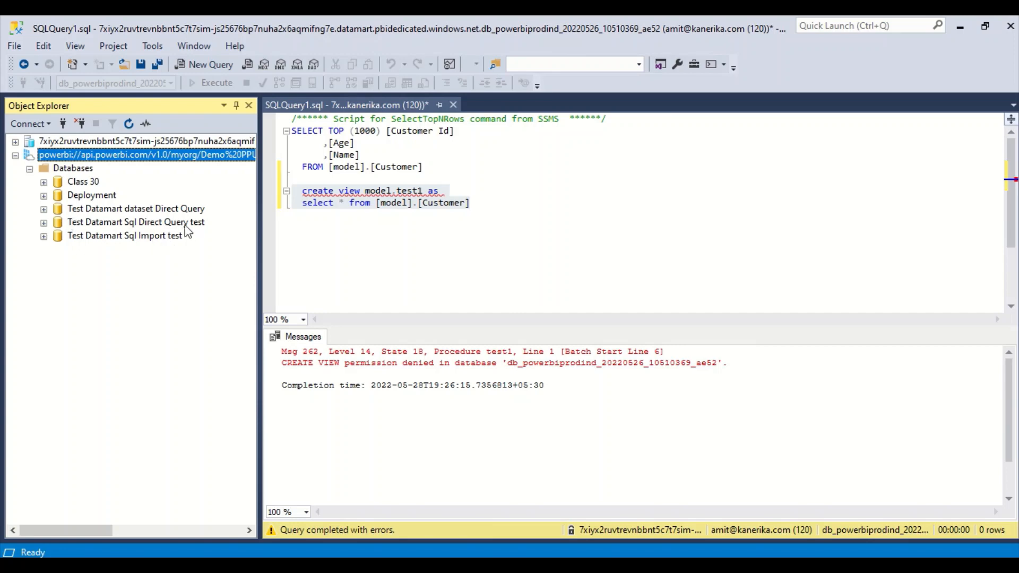
key(alt+Tab)
key(alt+Tab)
key(alt+Tab)
key(alt+Tab)
key(alt+Tab)
key(alt+Tab)
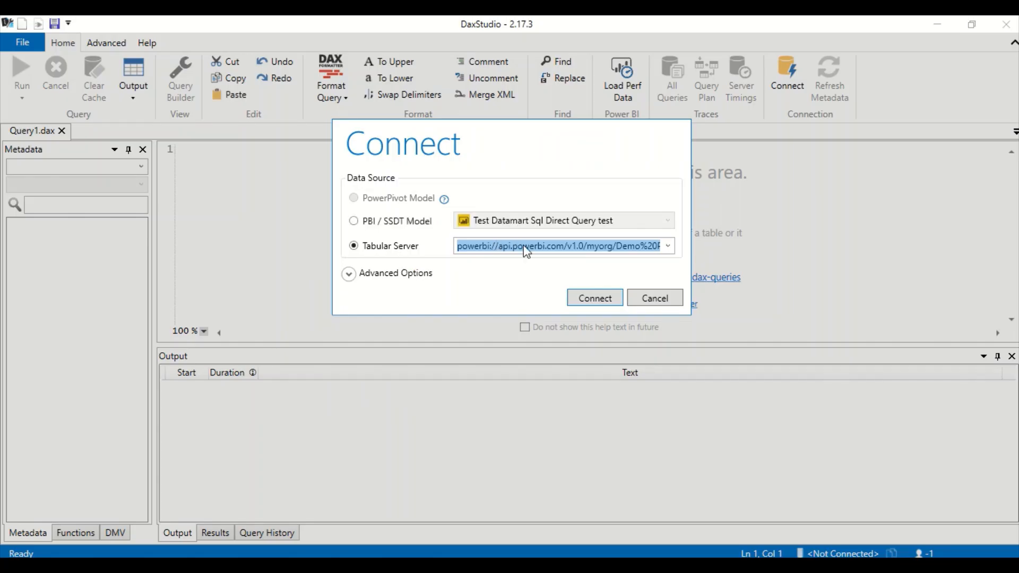
click(593, 247)
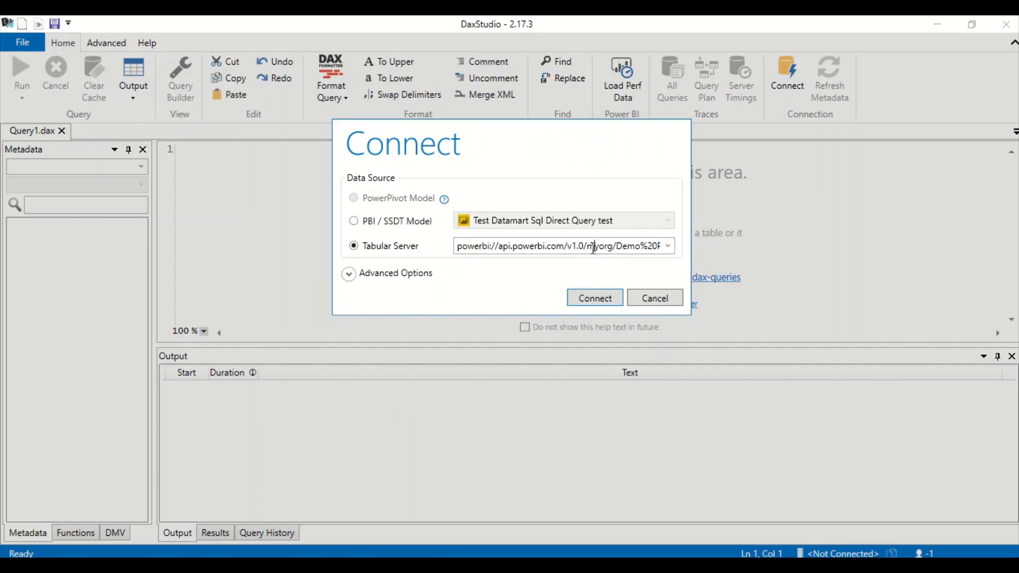
drag(625, 247, 667, 250)
click(607, 246)
double_click(608, 247)
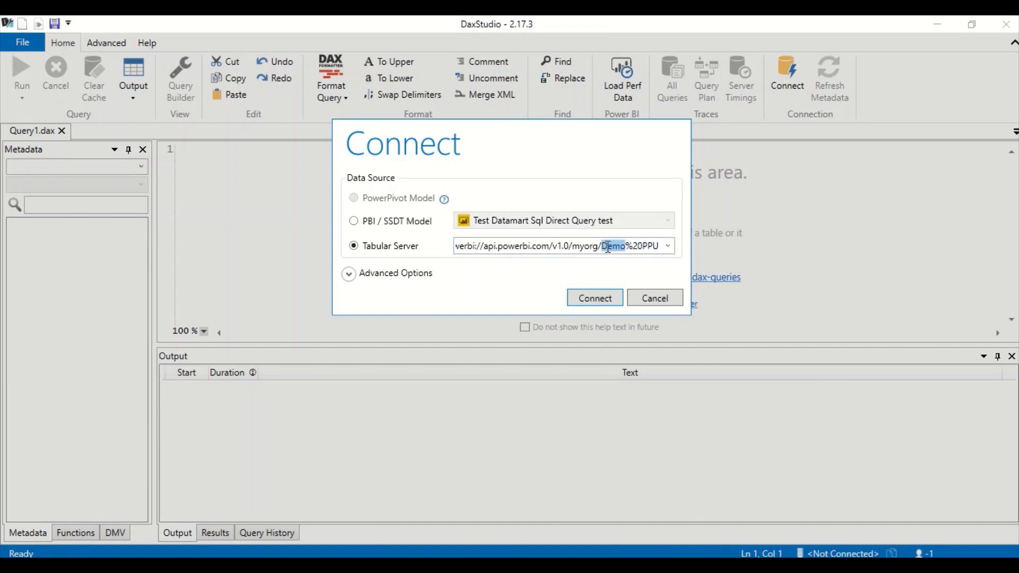
key(ctrl+a)
key(ctrl+c)
key(BackSpace)
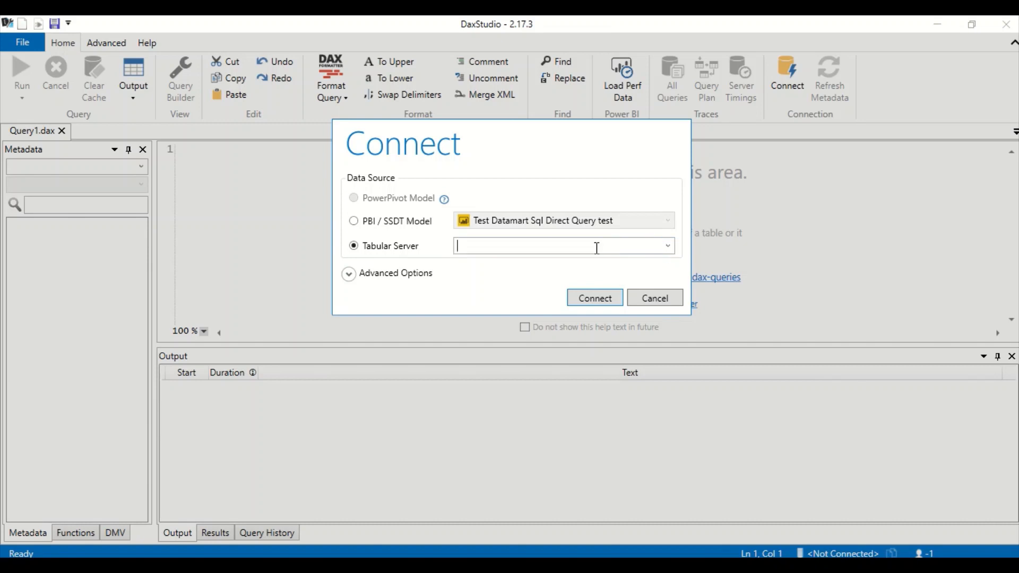
right_click(596, 248)
click(635, 292)
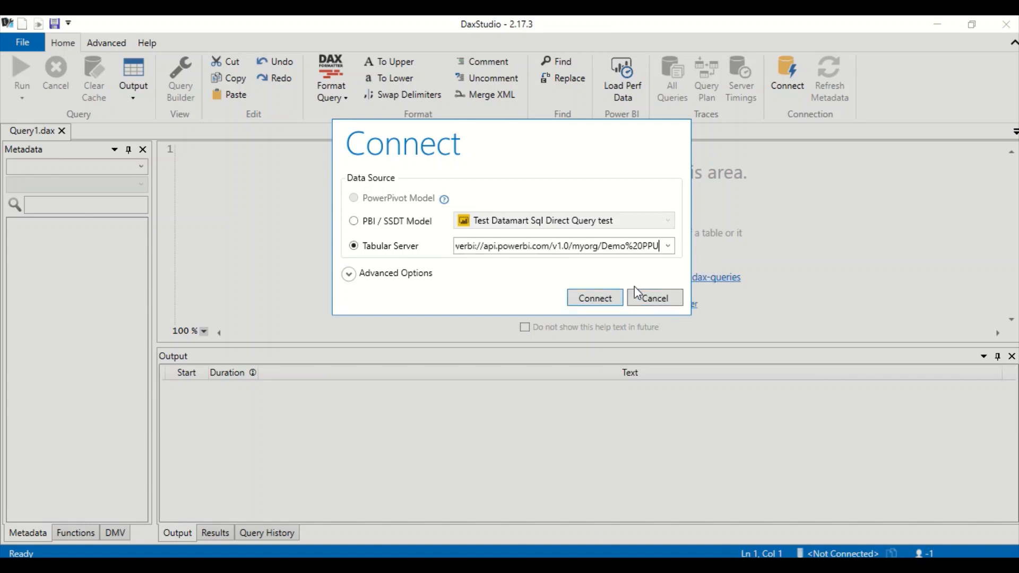
click(590, 299)
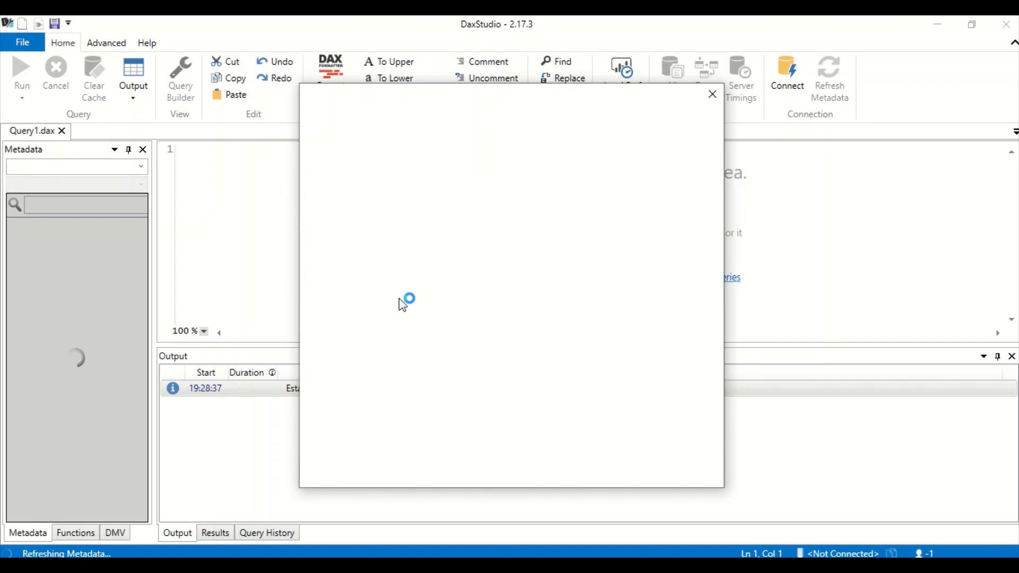
mouse_move(434, 38)
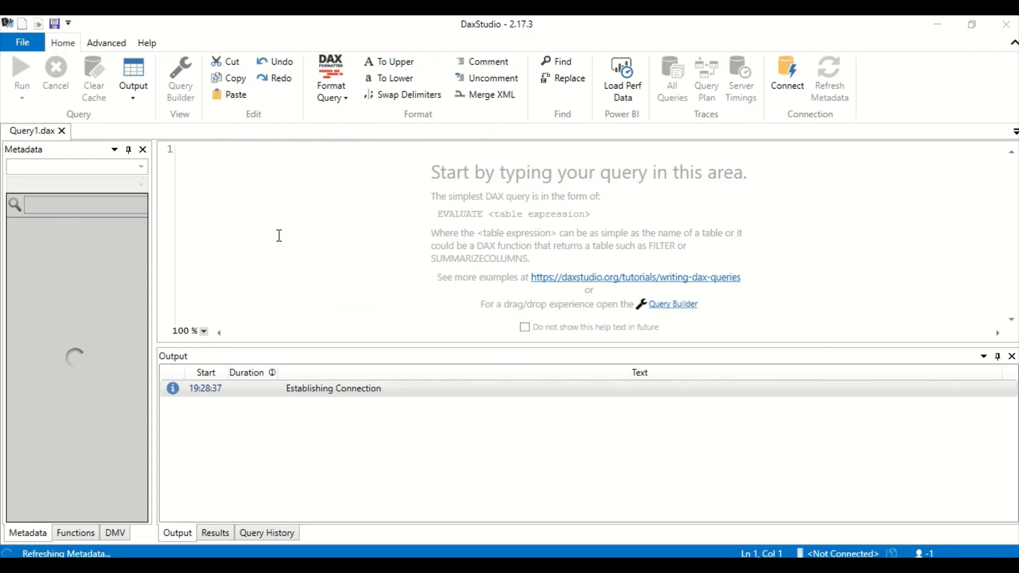
- Switch to the Demo2 database and preview the Customer table's rows in Results
click(141, 167)
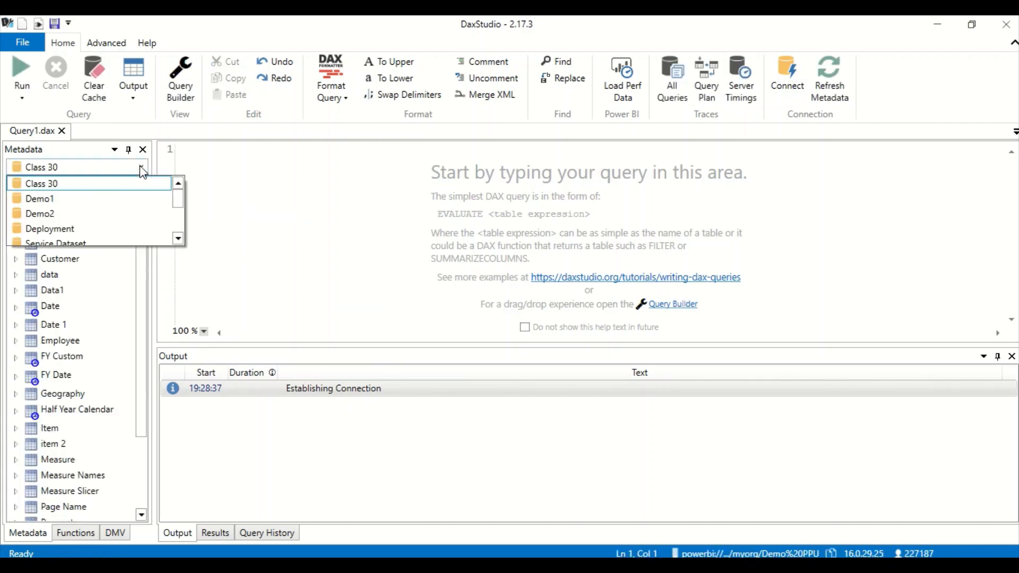
click(72, 212)
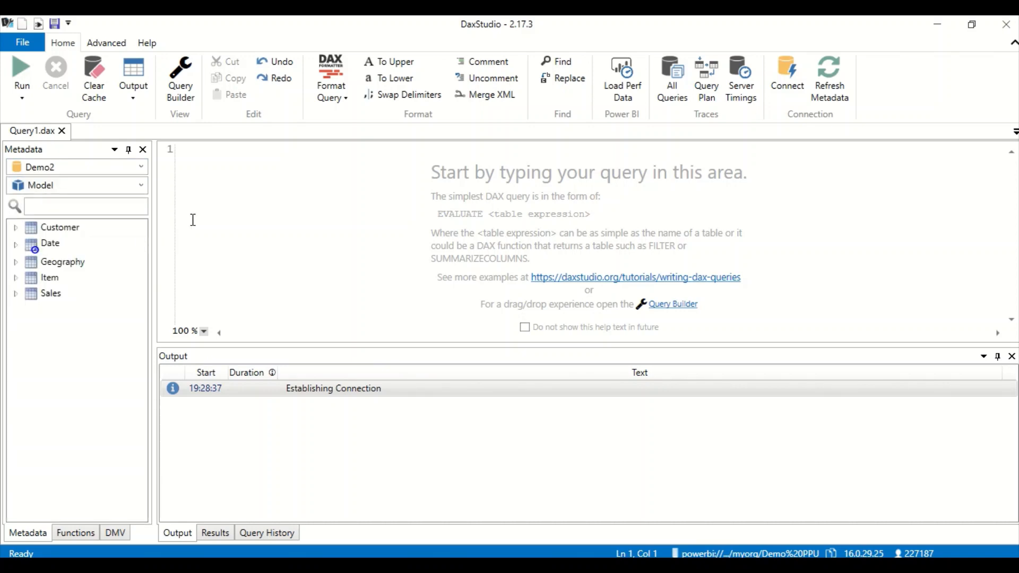
click(67, 231)
right_click(66, 230)
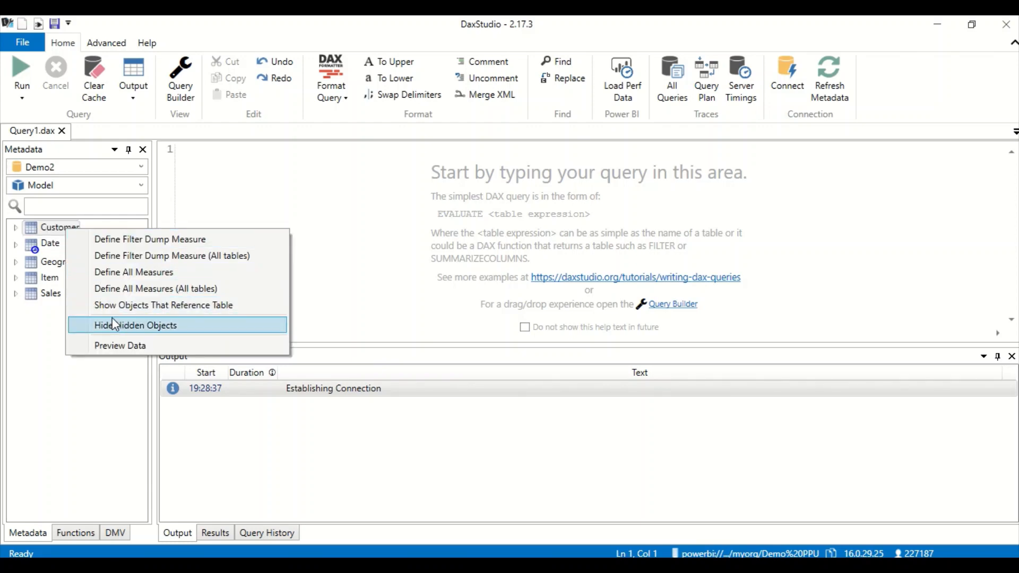
click(114, 346)
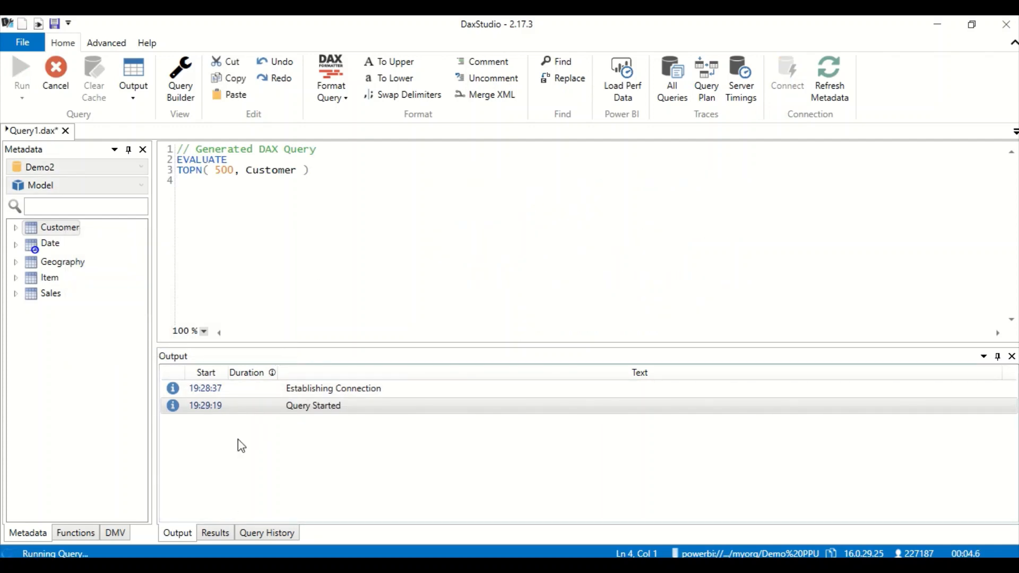
drag(334, 187, 167, 155)
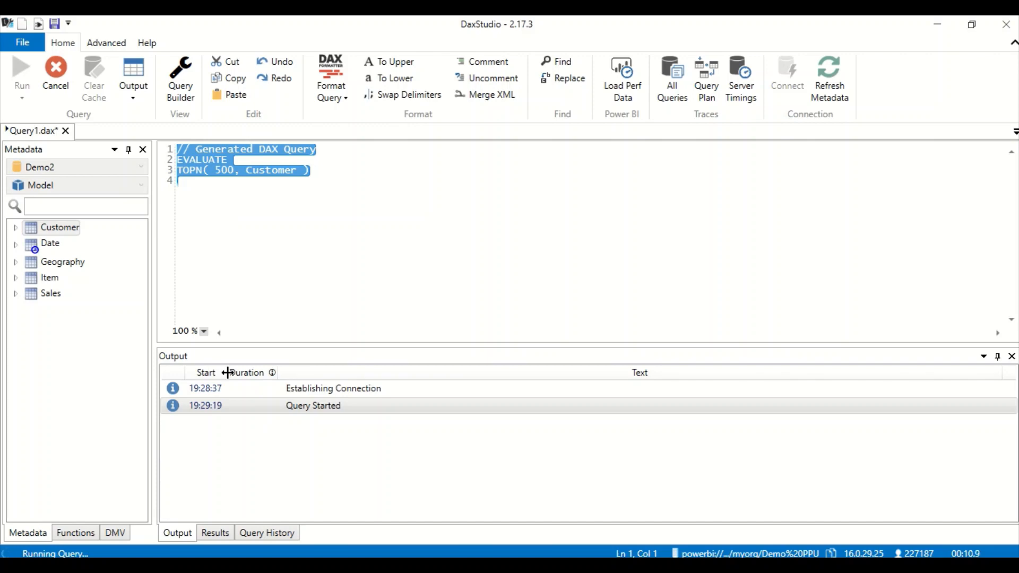
click(216, 534)
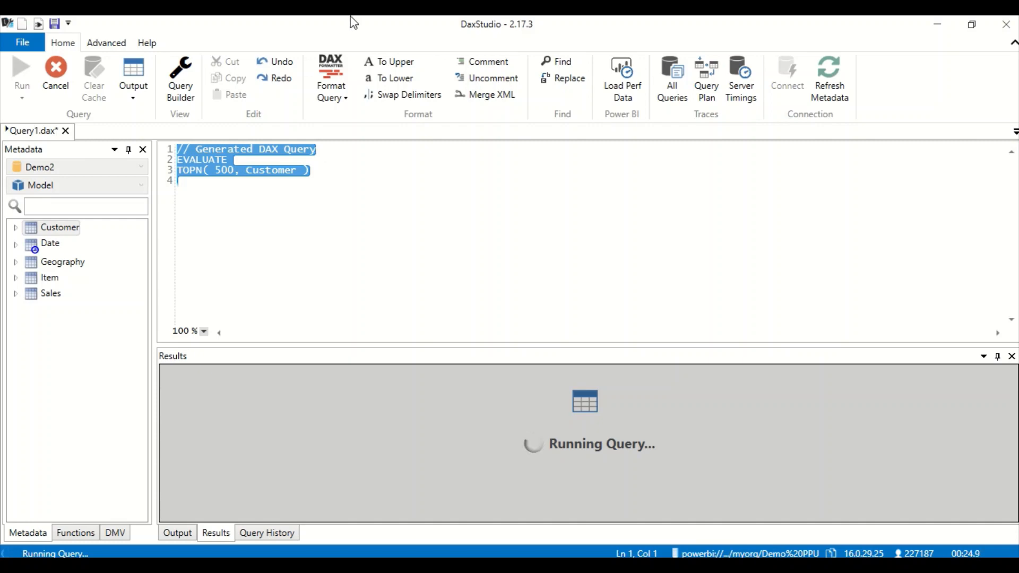
mouse_move(392, 23)
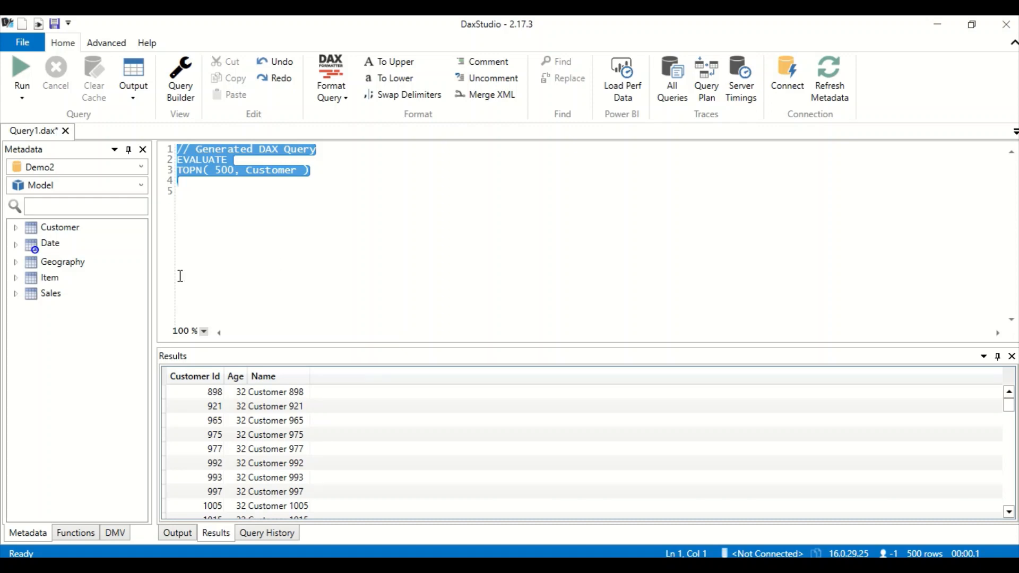
- Preview the Sales table with EVALUATE TOPN(500, Sales)
right_click(49, 297)
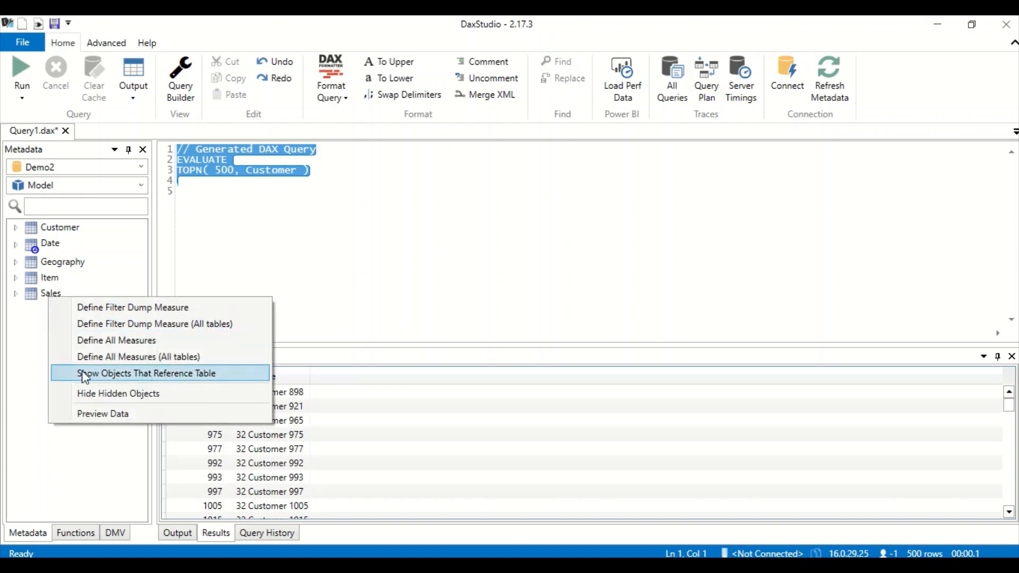
click(93, 413)
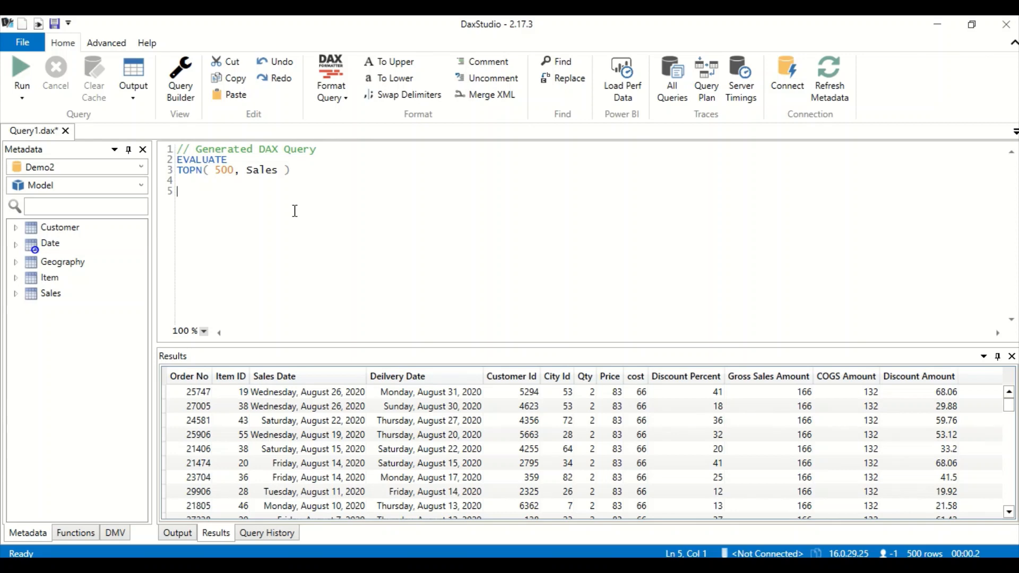
key(alt+Tab)
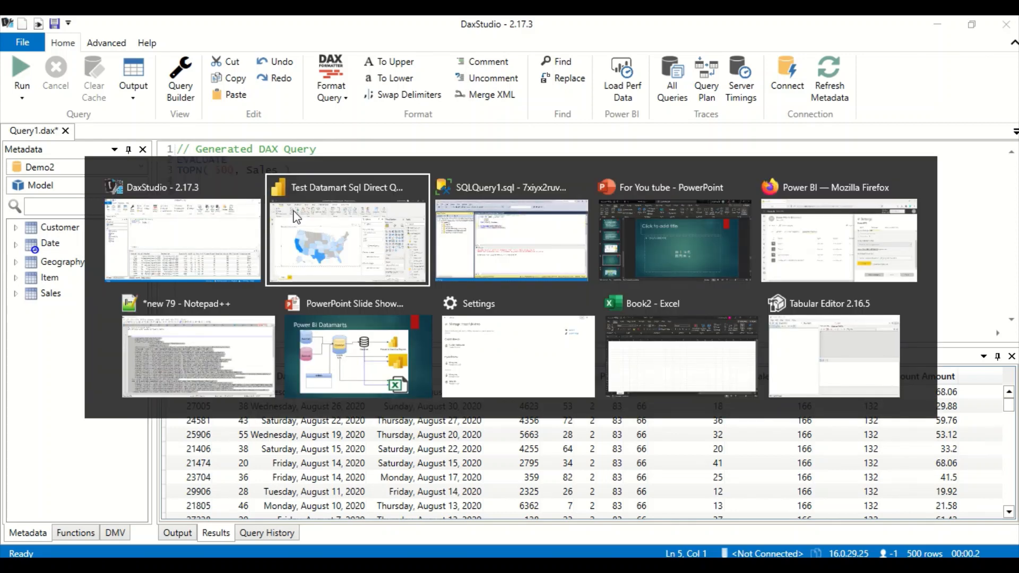
- Open Demo2 from the Demo PPU workspace server via Open From DB, getting a 'doesn't exist' error
key(alt+Tab)
key(alt+Tab)
key(alt+Tab)
key(alt+Tab)
key(alt+Tab)
key(alt+Tab)
key(alt+Tab)
key(alt+Tab)
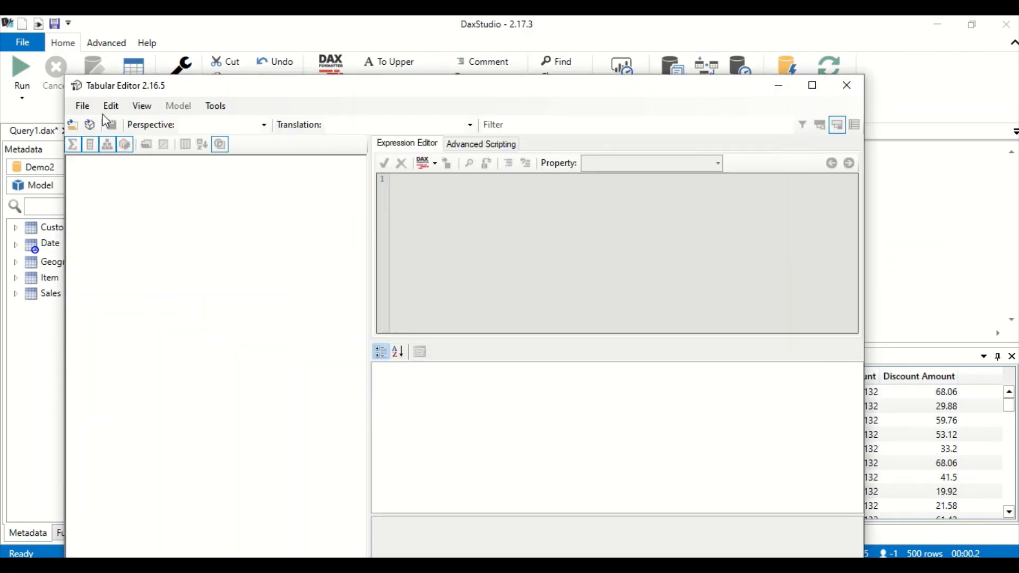
click(85, 108)
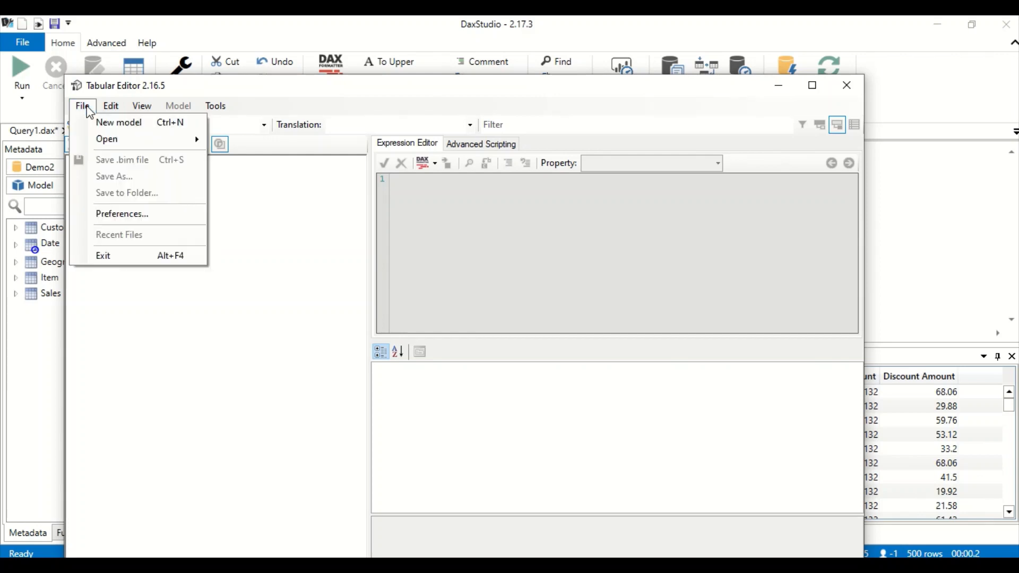
mouse_move(125, 139)
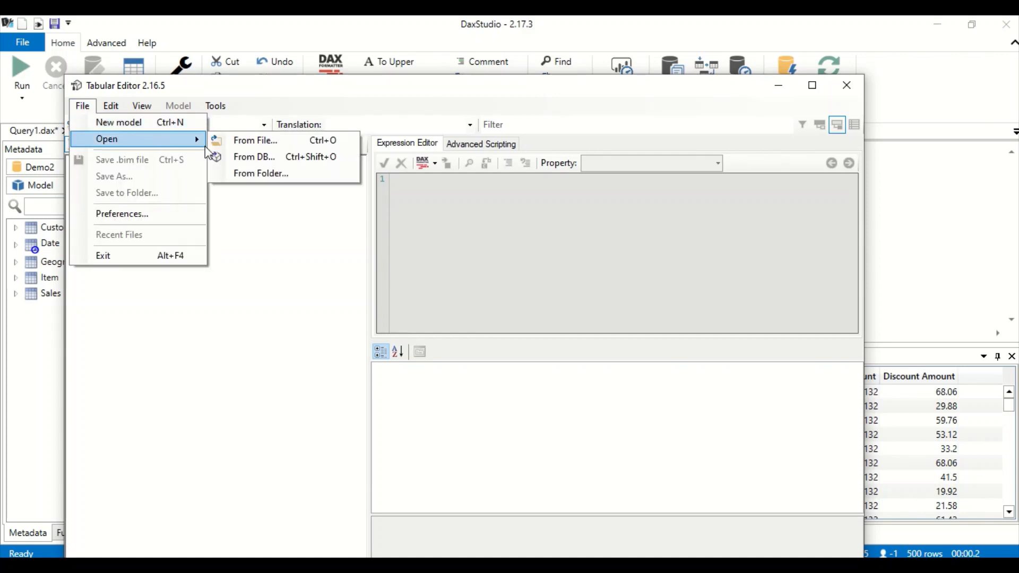
click(241, 157)
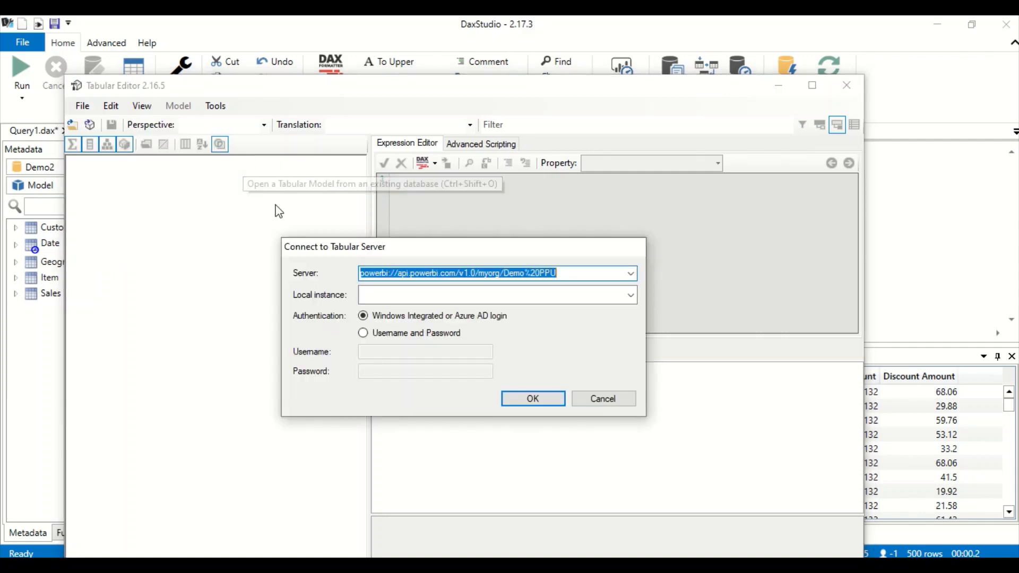
click(364, 334)
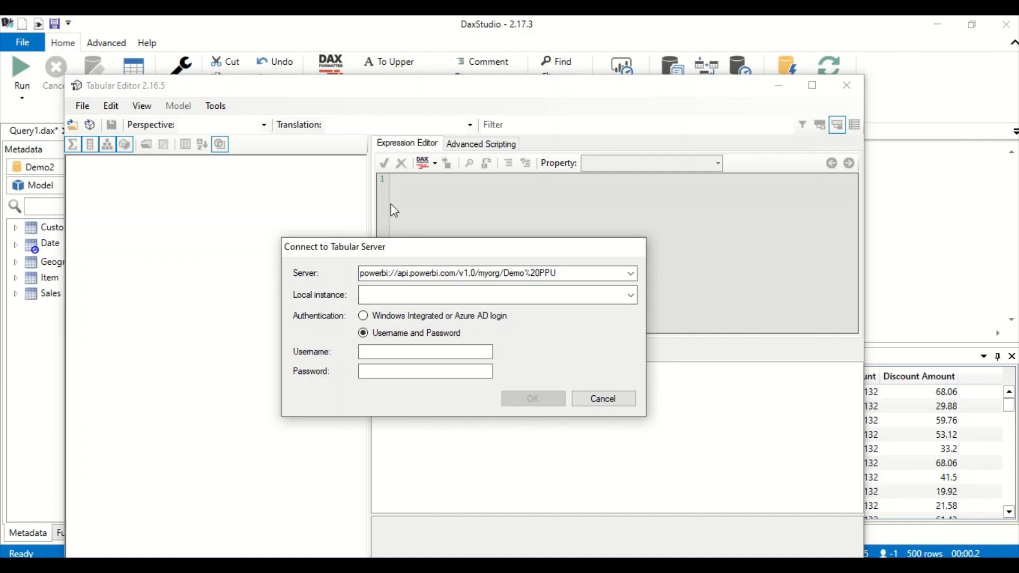
mouse_move(400, 34)
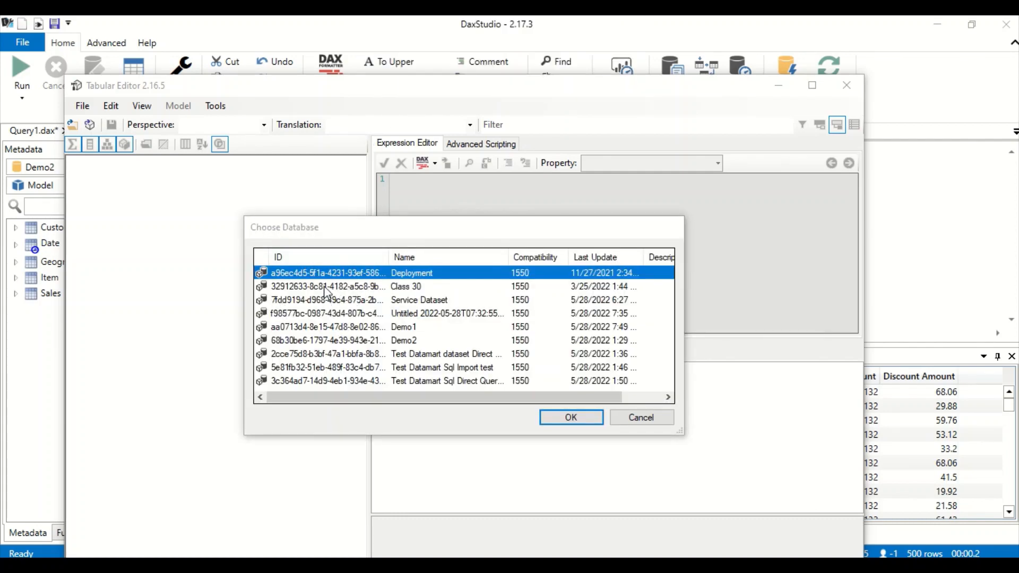
click(324, 285)
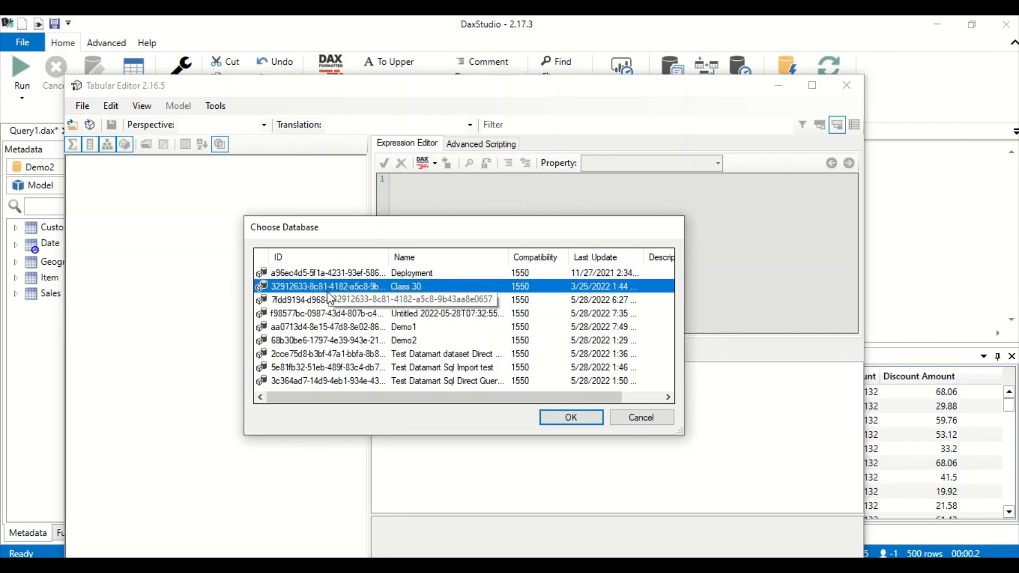
click(340, 342)
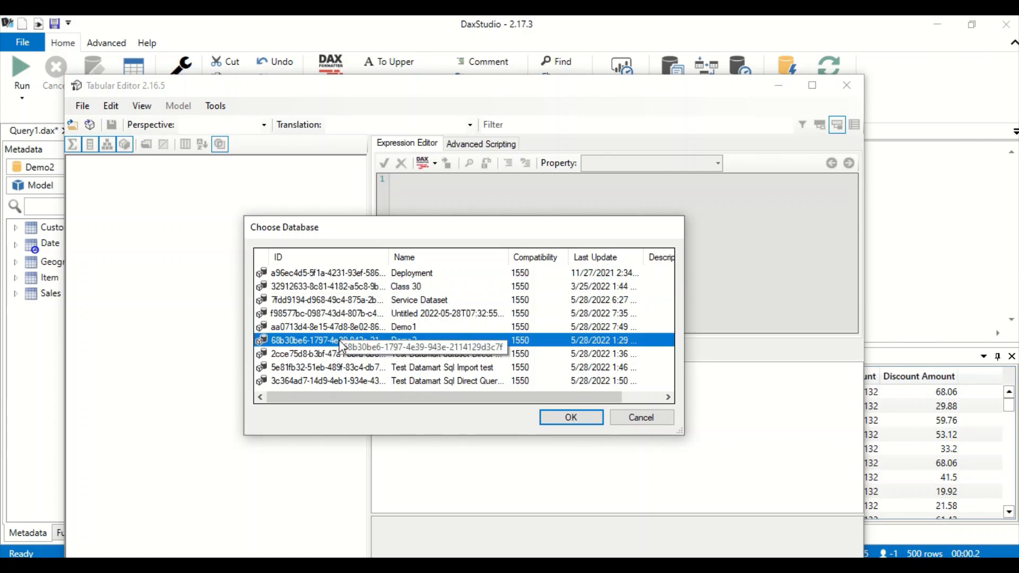
click(565, 418)
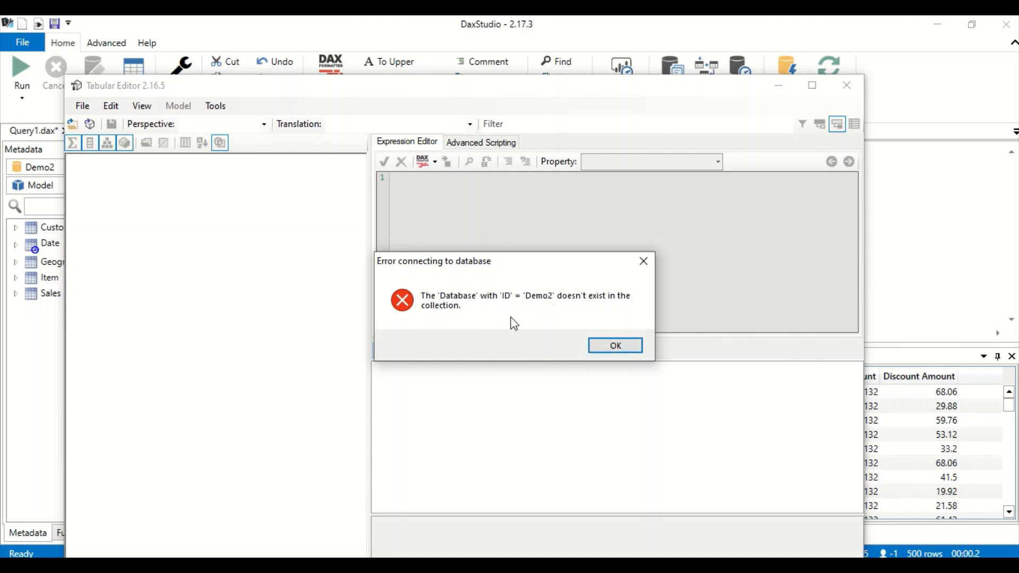
- Dismiss the error, open the Class 30 database from the workspace server, and expand its Tables folder
click(611, 345)
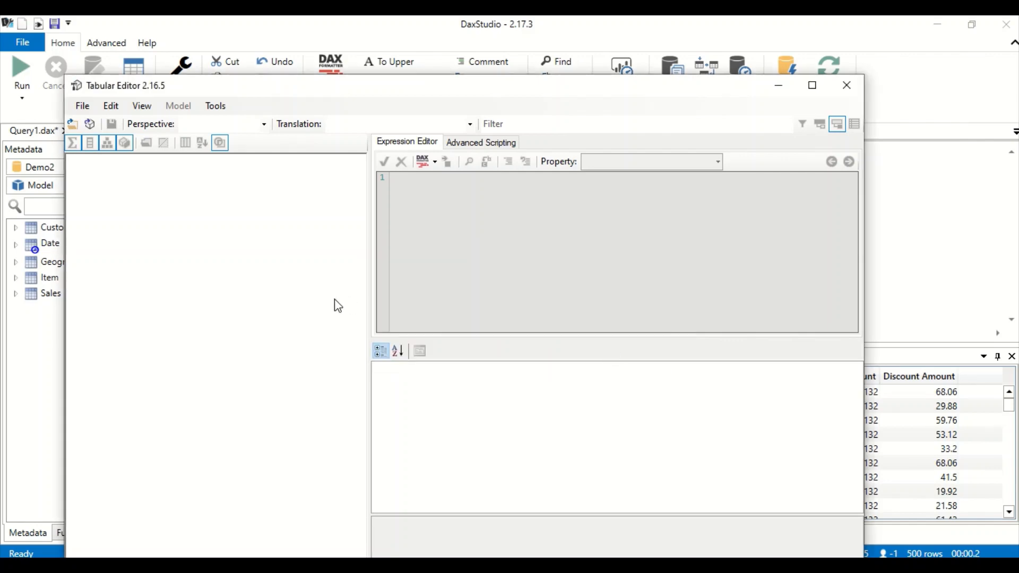
click(90, 124)
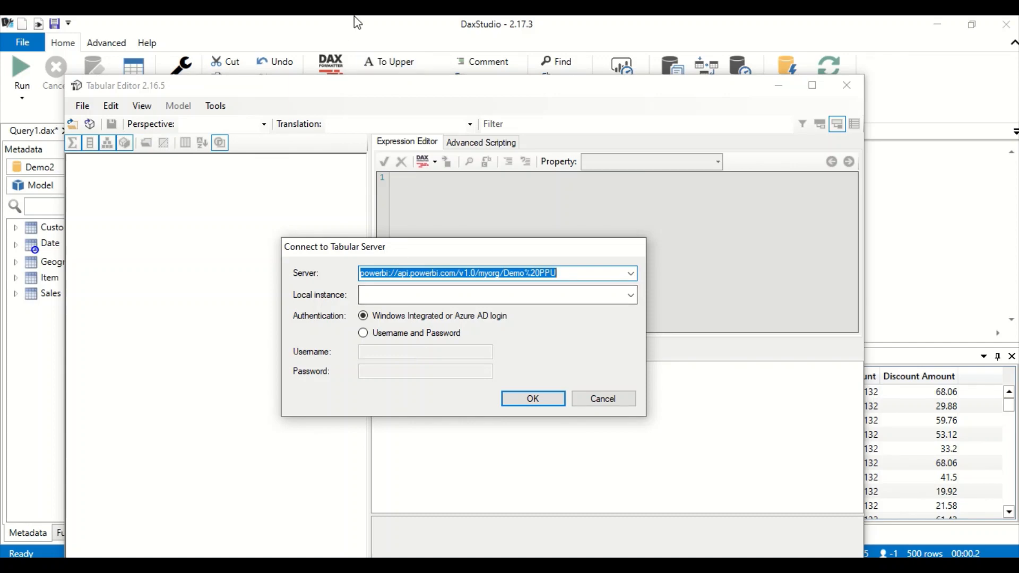
mouse_move(373, 31)
key(Return)
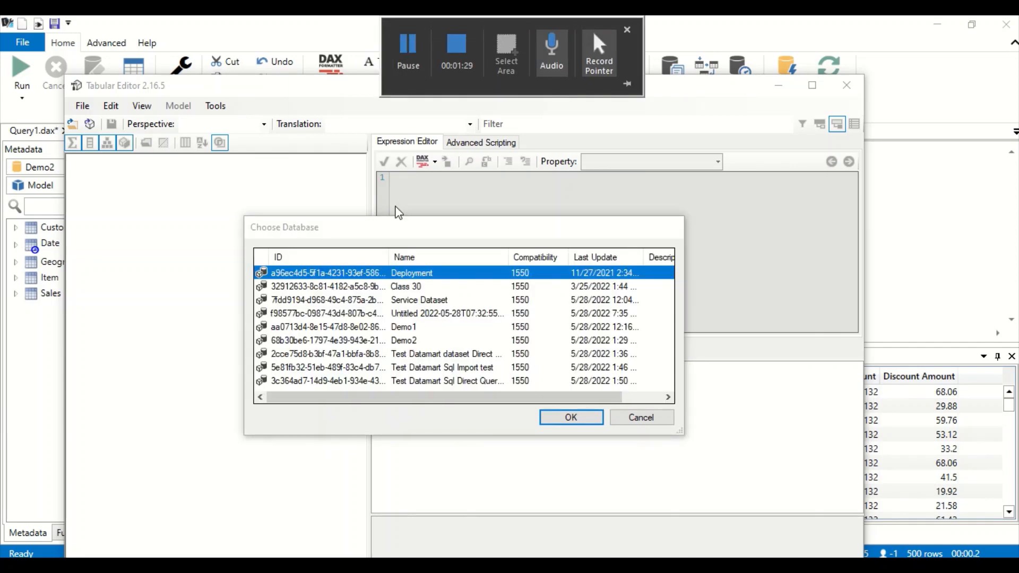
click(334, 287)
click(552, 415)
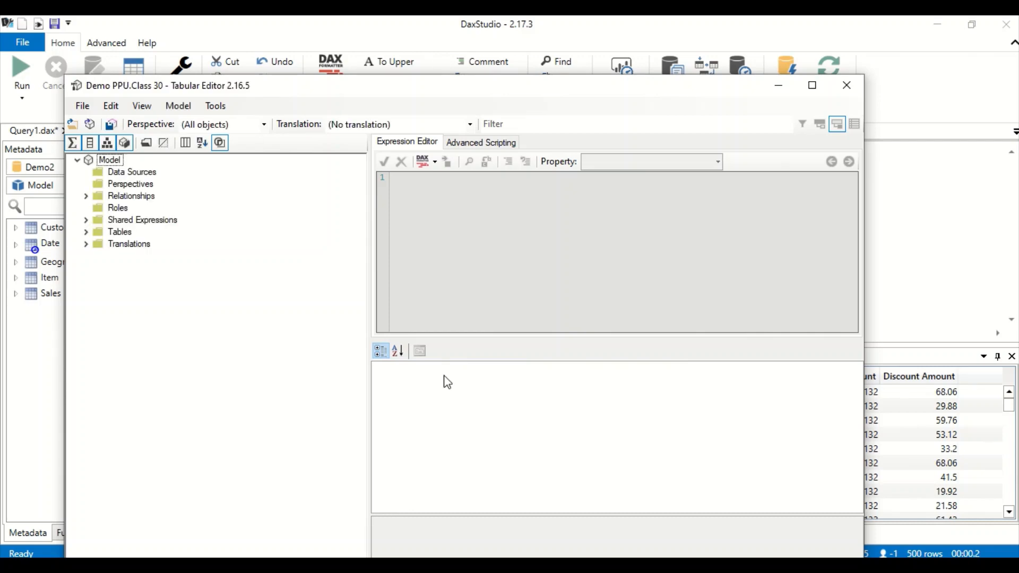
click(86, 233)
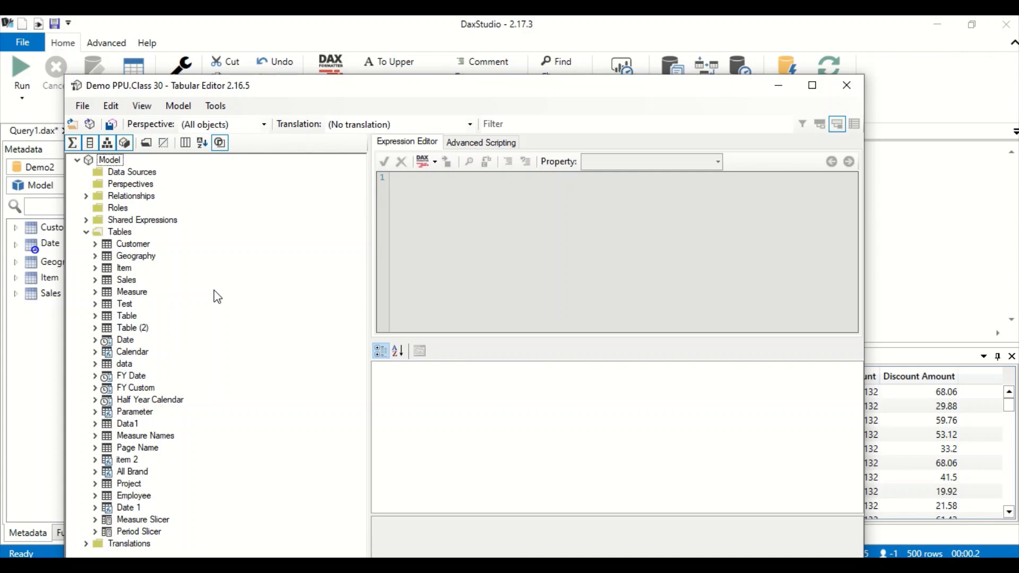
- In Excel, insert a PivotTable from the Demo2 dataset via Data > Get Data > From Power BI
key(alt+Tab)
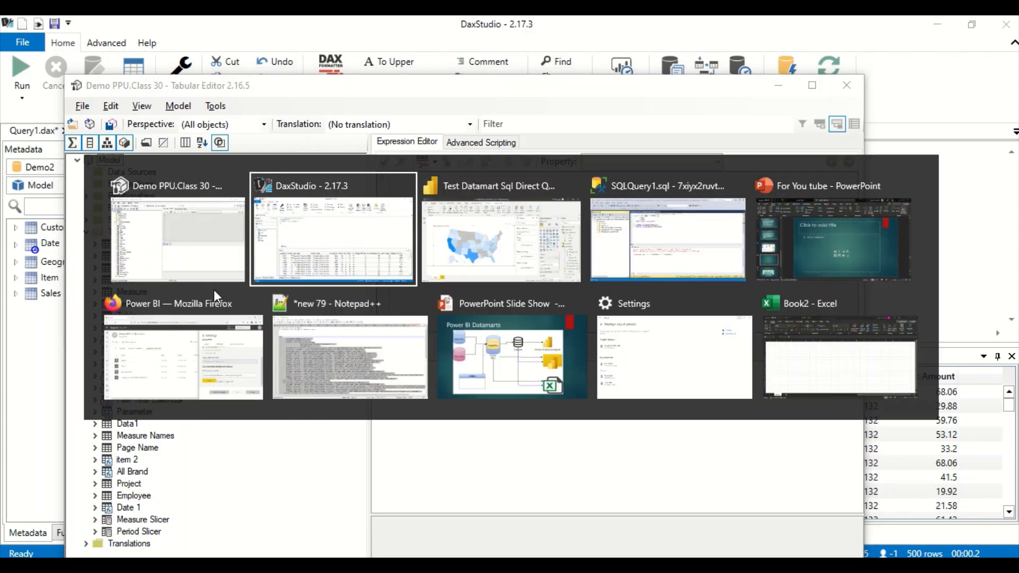
key(alt+Tab)
key(alt+Tab)
key(alt+Tab)
key(alt+Tab)
key(alt+Tab)
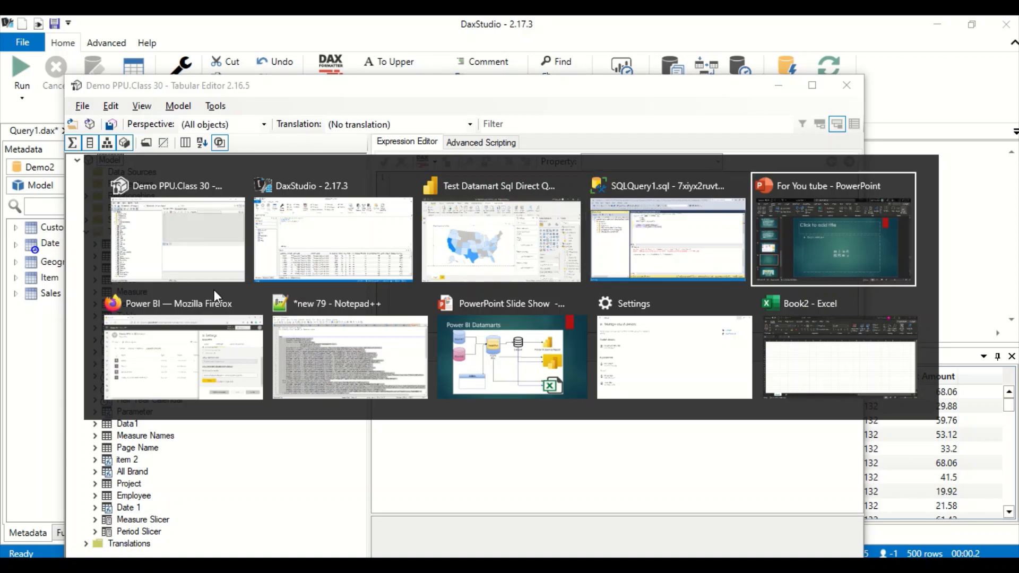
key(alt+Tab)
key(alt+Tab)
key(alt+Tab)
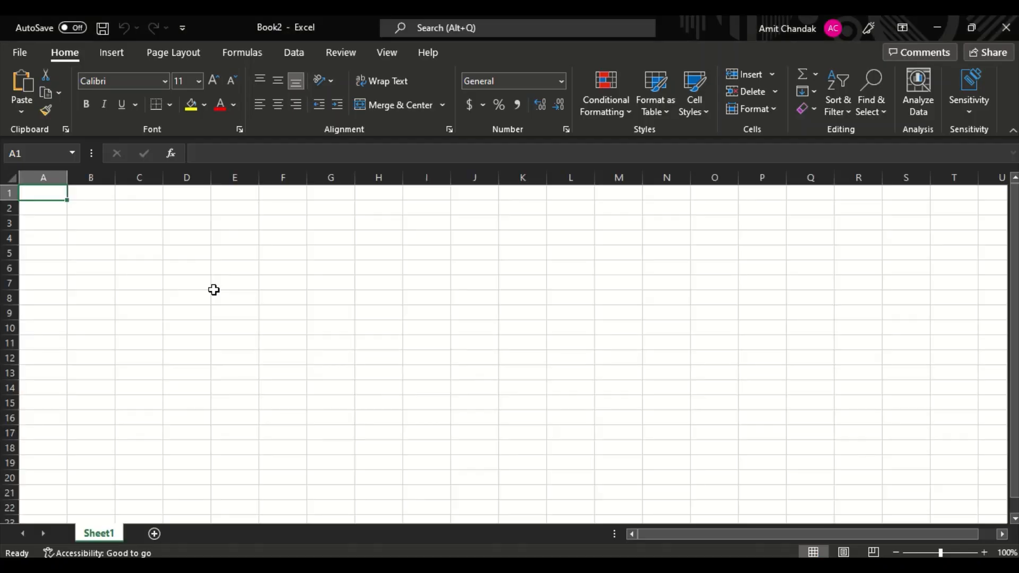
click(27, 56)
click(23, 59)
click(289, 53)
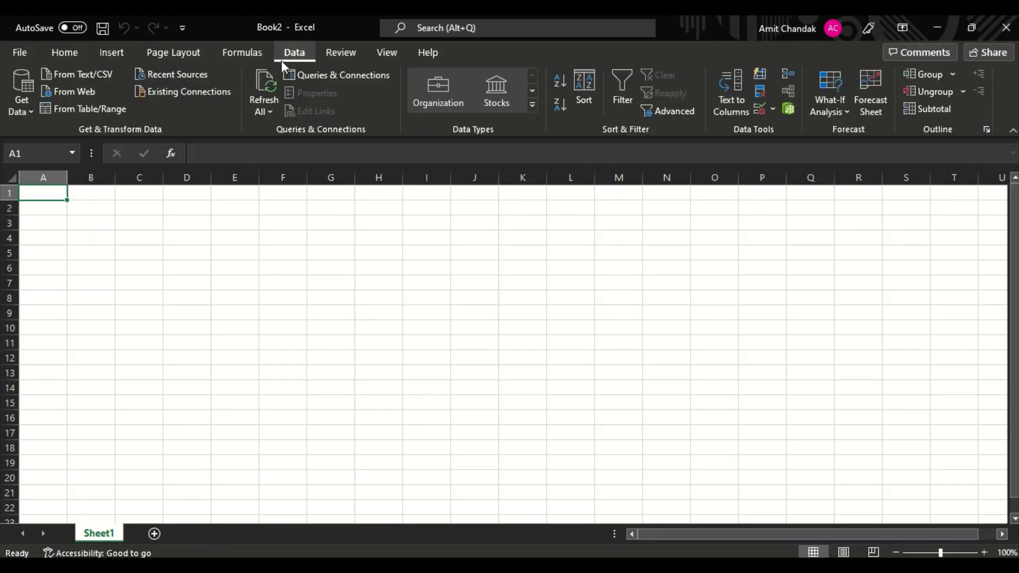
click(24, 113)
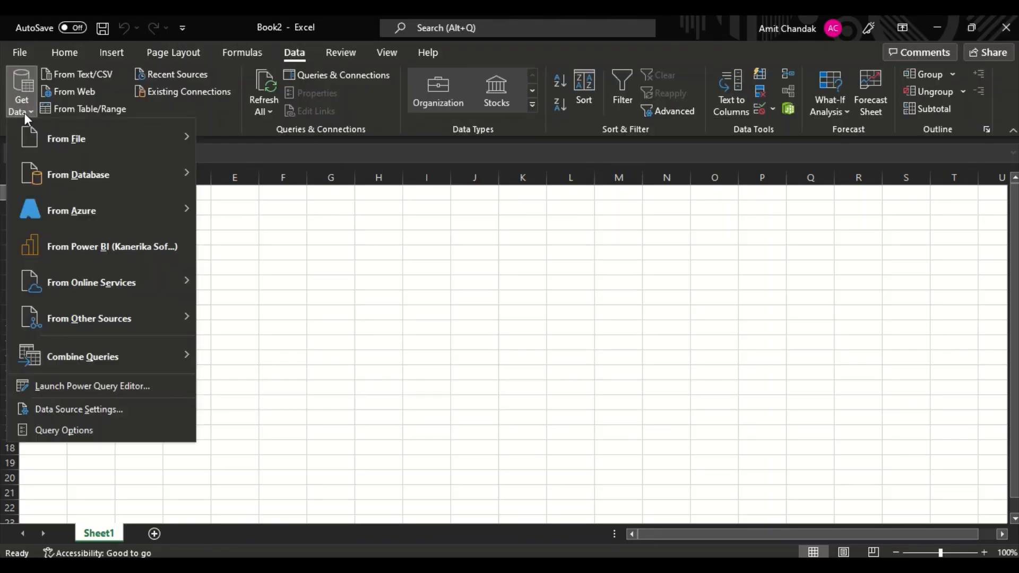
click(83, 243)
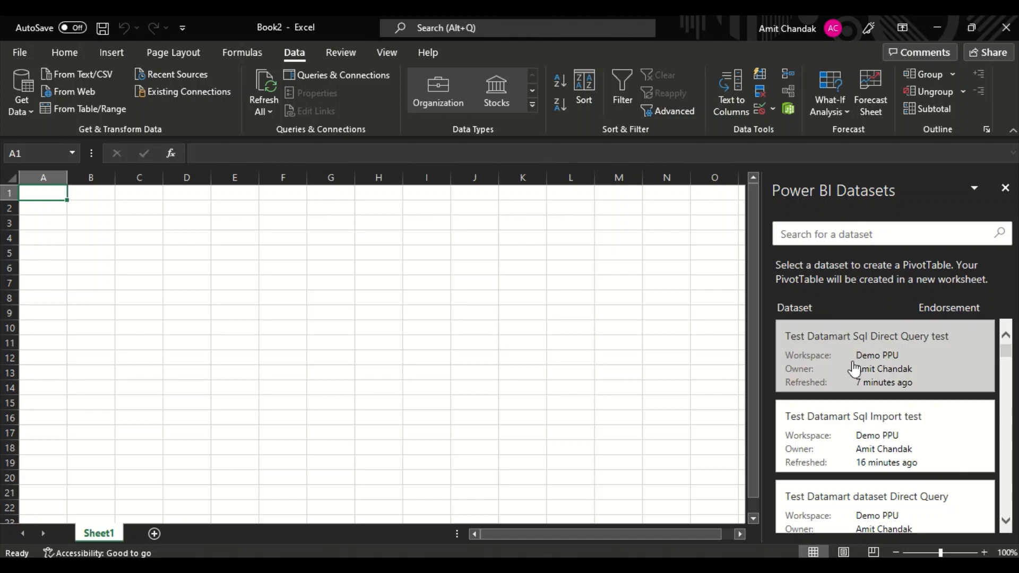
scroll(858, 403, down, 1)
scroll(863, 416, down, 2)
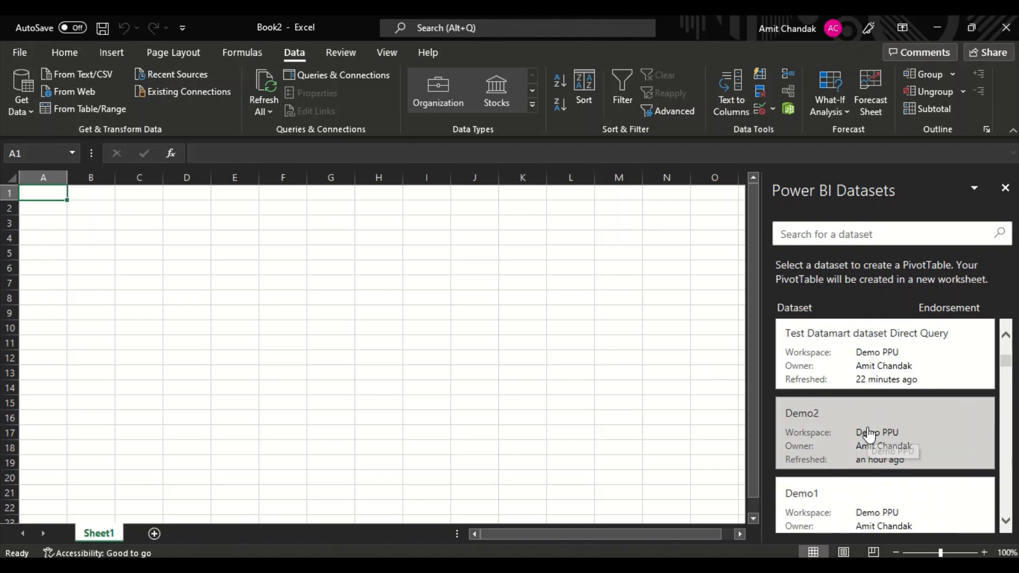
click(868, 432)
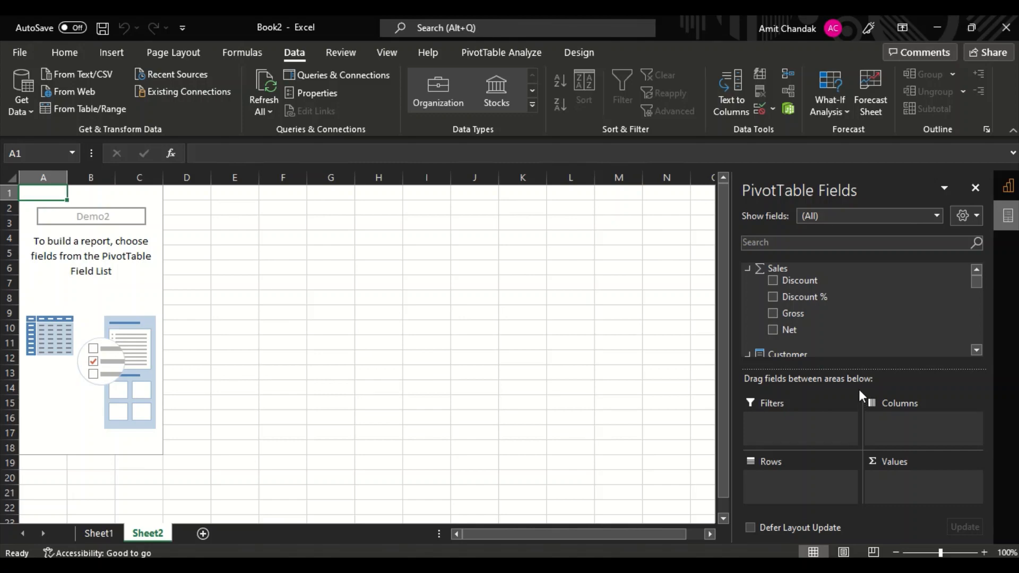
- Put State on the PivotTable rows and Net sales in the Values area
scroll(849, 317, down, 1)
scroll(849, 317, down, 2)
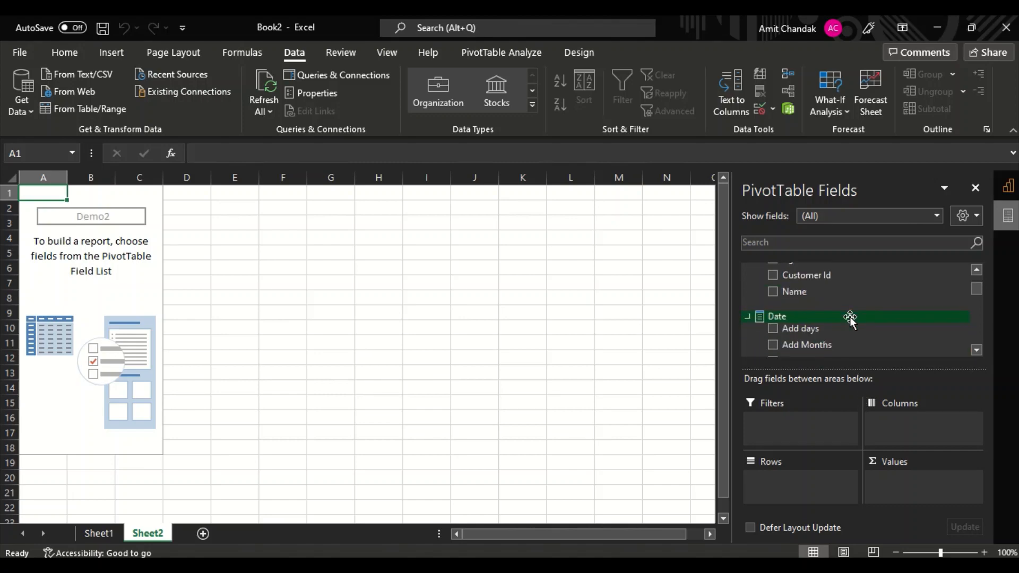
scroll(849, 321, down, 5)
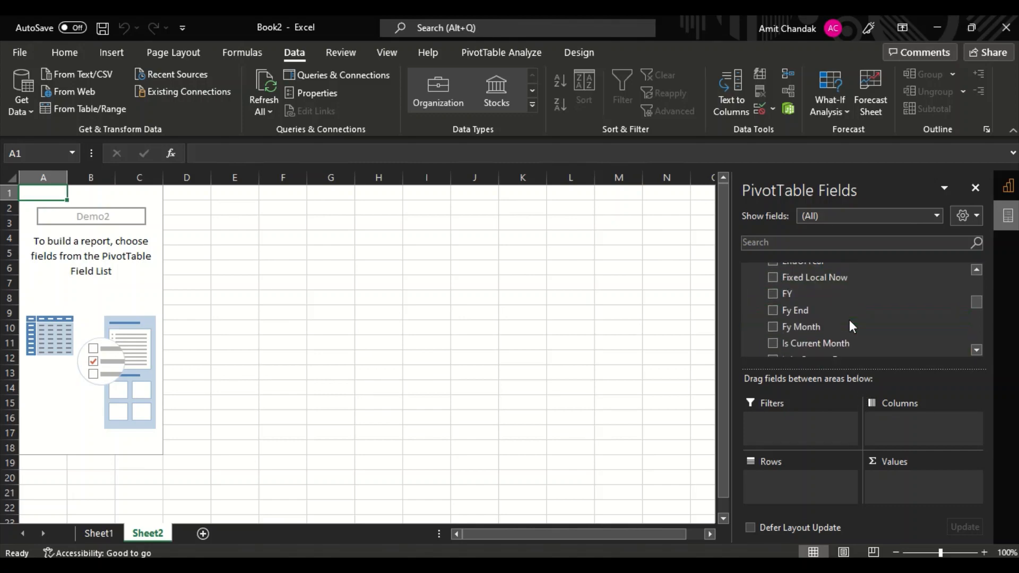
scroll(849, 320, down, 6)
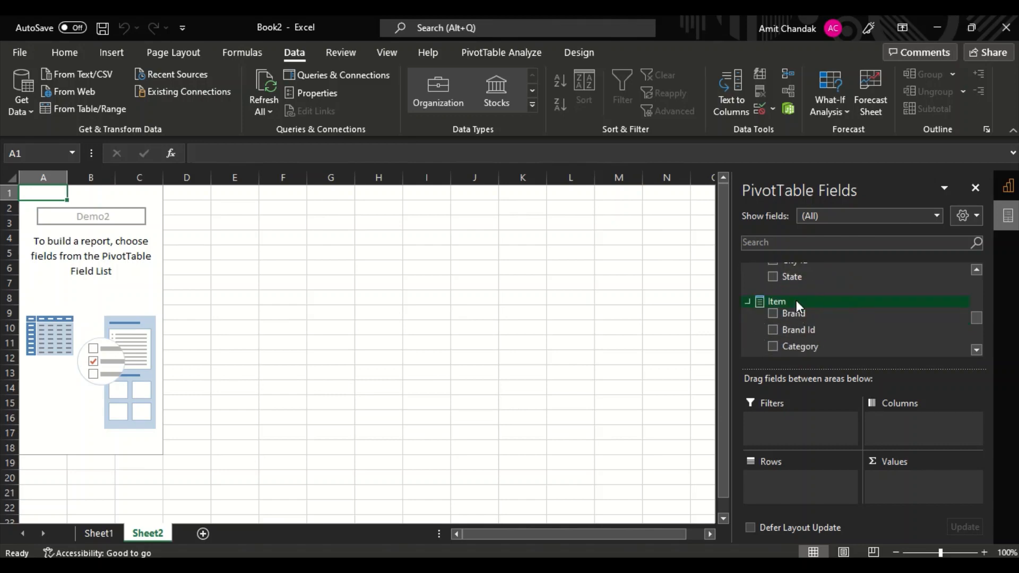
drag(795, 273, 790, 482)
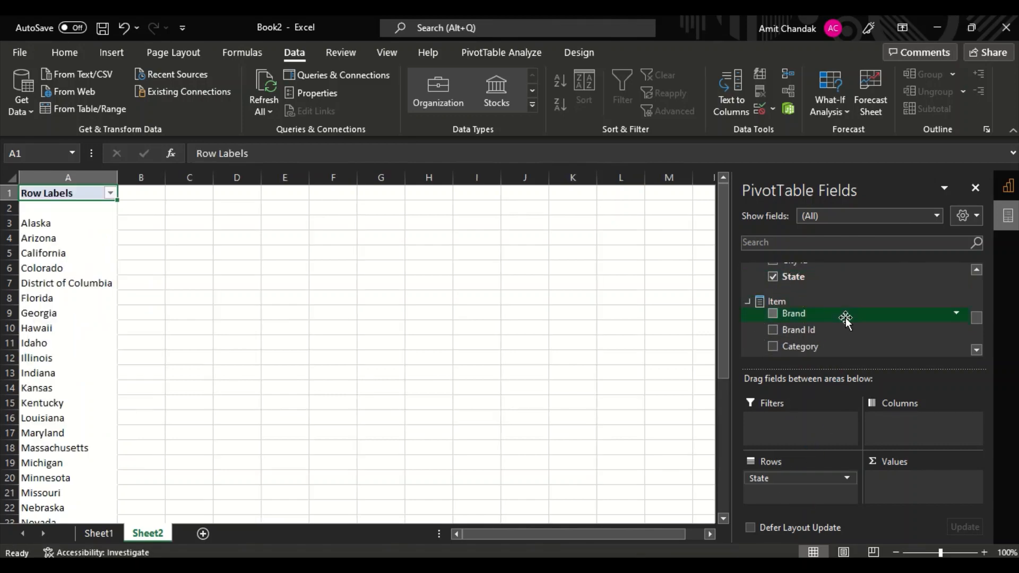
scroll(845, 321, up, 4)
scroll(844, 318, up, 10)
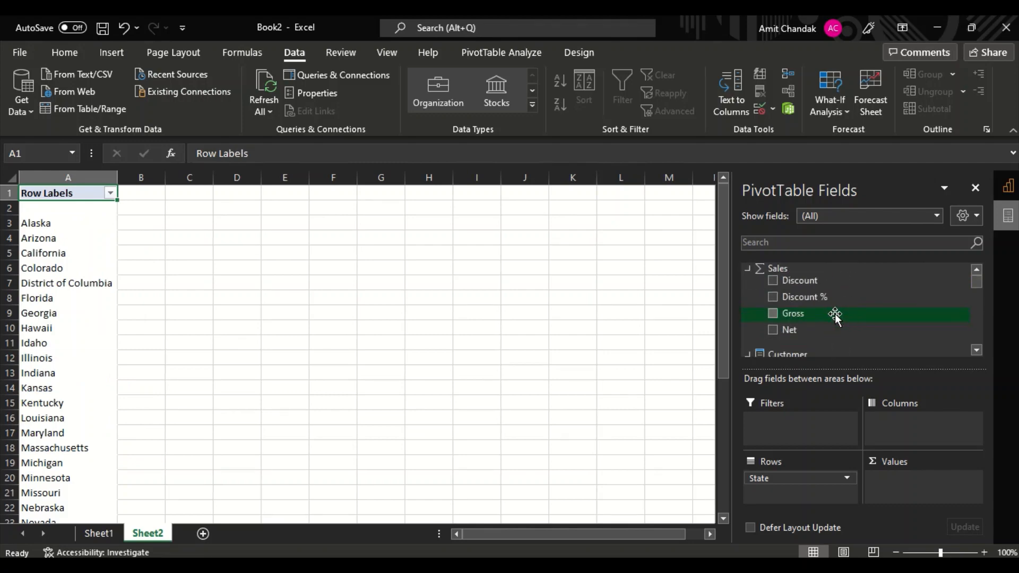
drag(798, 330, 899, 487)
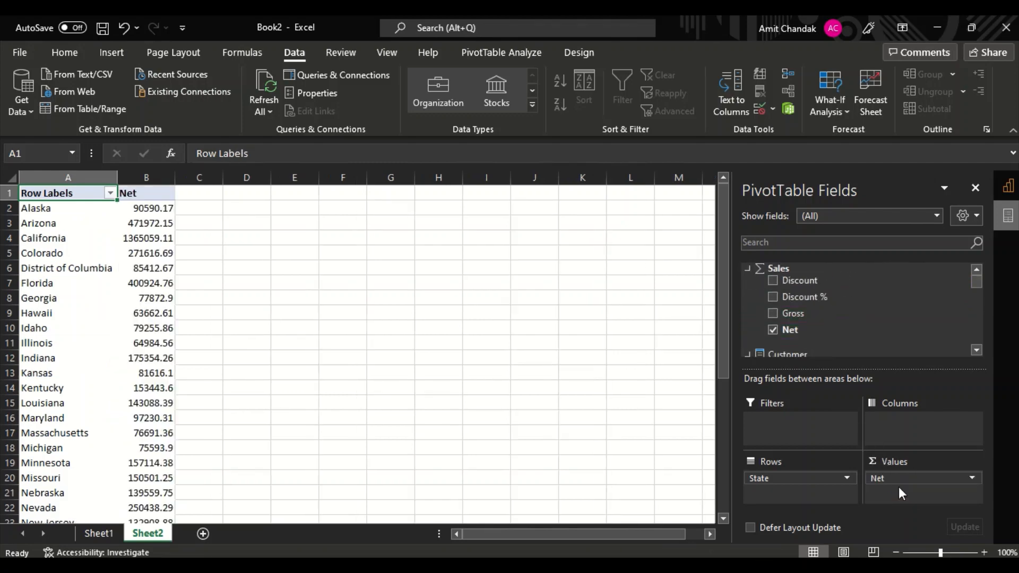
- Add Gross sales to the PivotTable values, then go back to Power BI Desktop
scroll(197, 363, down, 7)
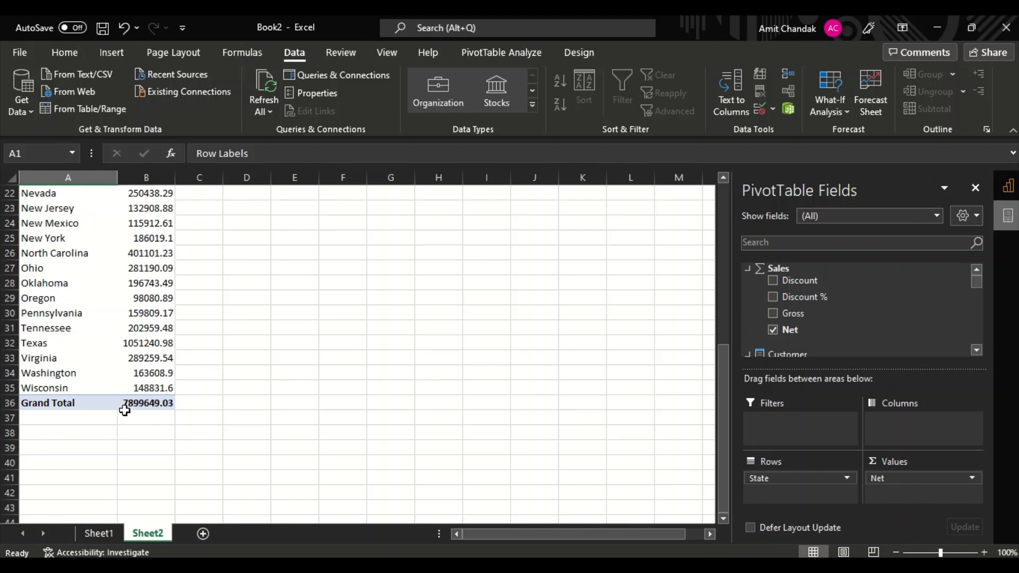
scroll(529, 356, up, 6)
drag(788, 313, 896, 509)
scroll(276, 340, down, 7)
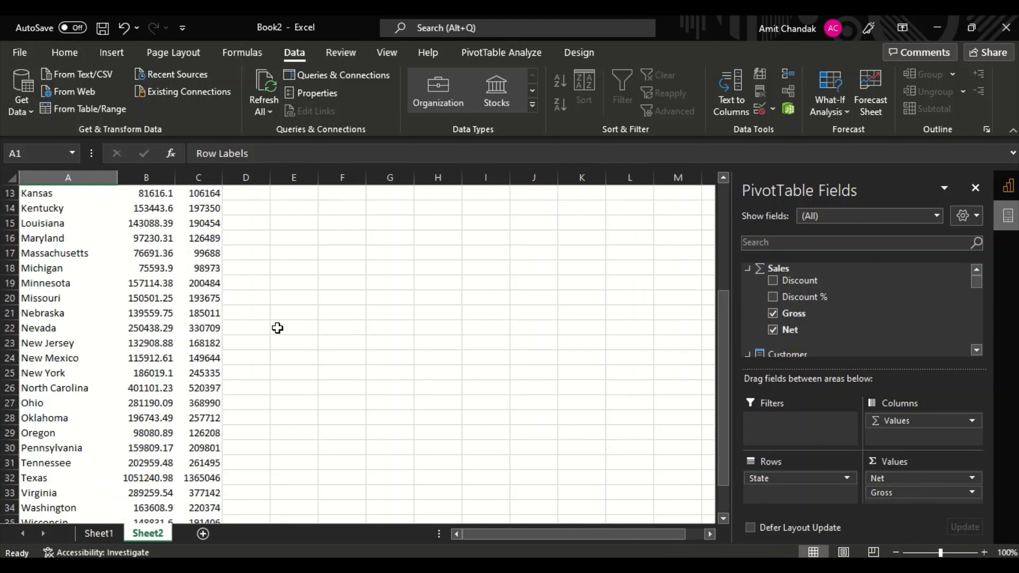
scroll(350, 337, up, 8)
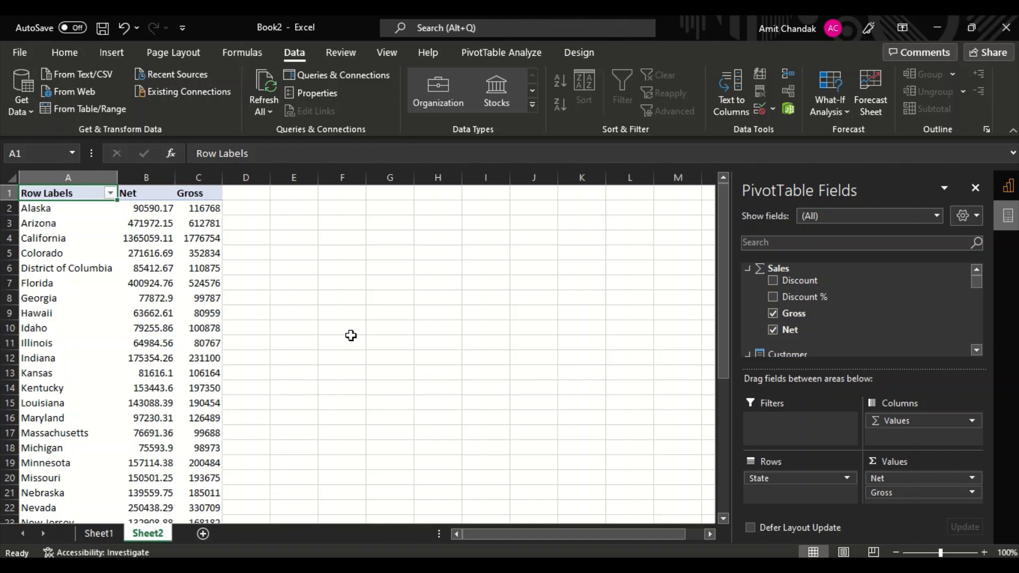
key(alt+Tab)
key(alt+Tab)
key(alt+Tab)
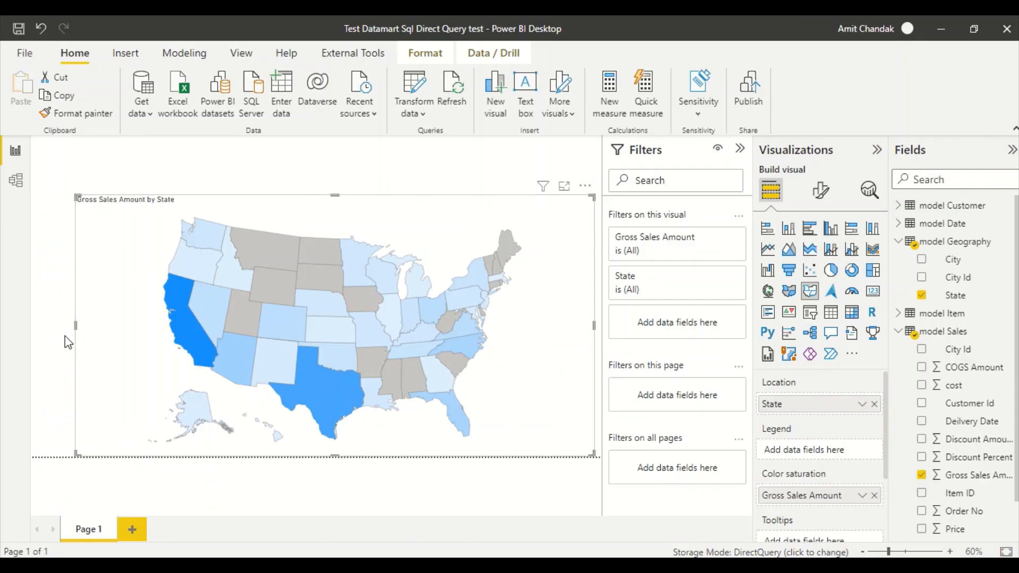
- Sort Demo PPU's reports newest-refreshed first and open Test Datamart Sql Direct Query test
key(alt+Tab)
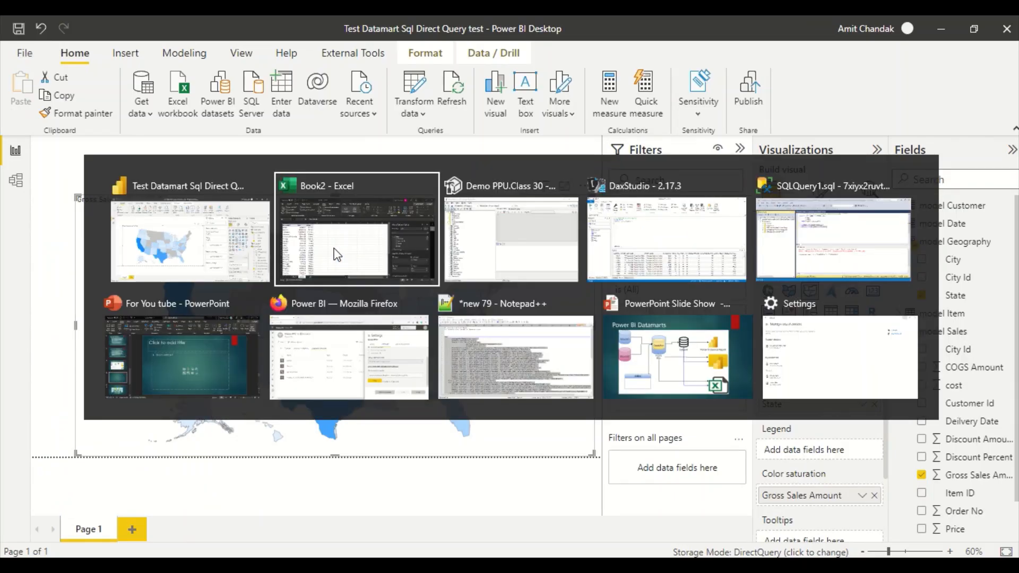
key(alt+Tab)
key(alt+Tab)
key(alt+Tab)
key(alt+Tab)
key(alt+Tab)
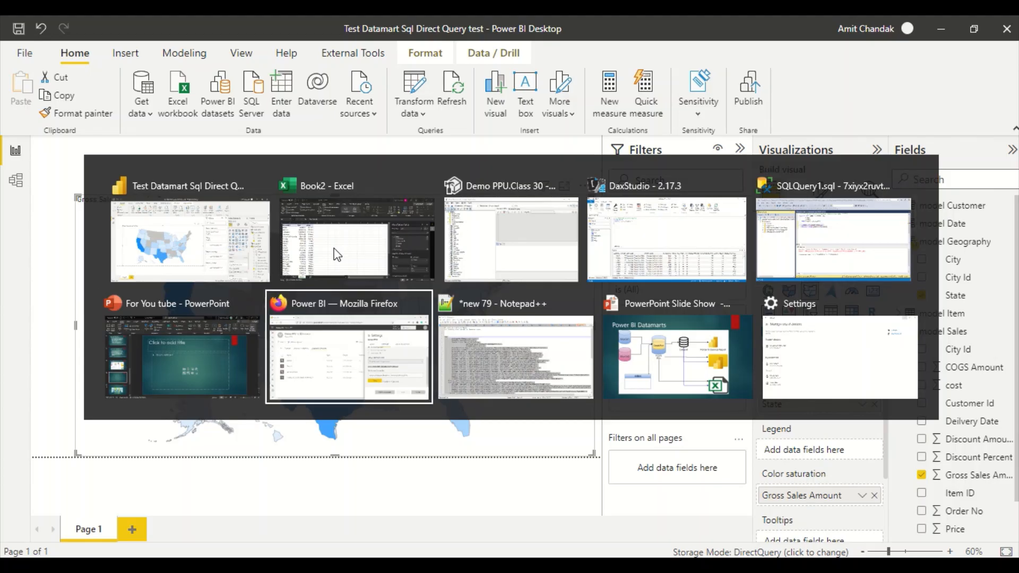
click(499, 187)
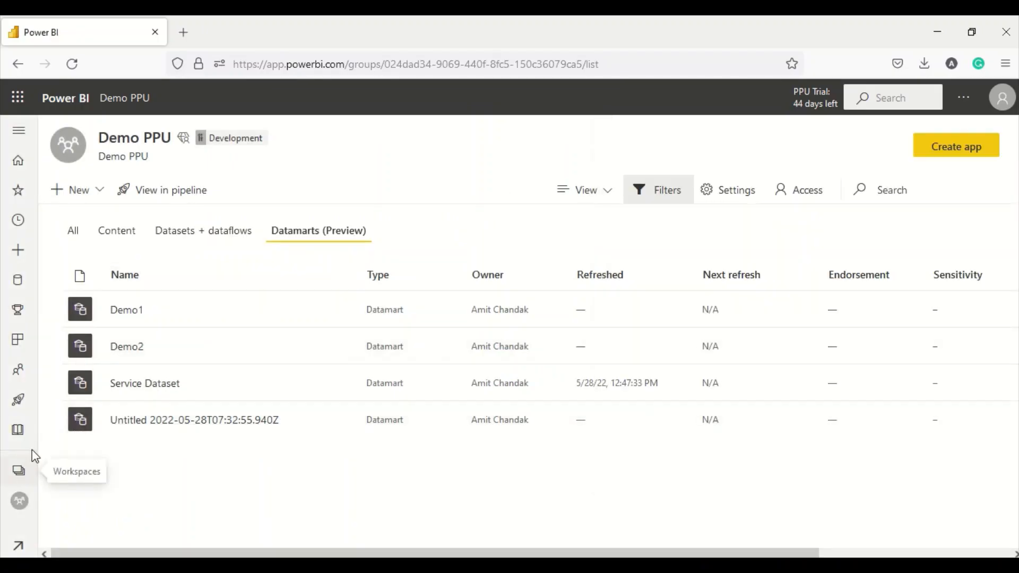
click(112, 234)
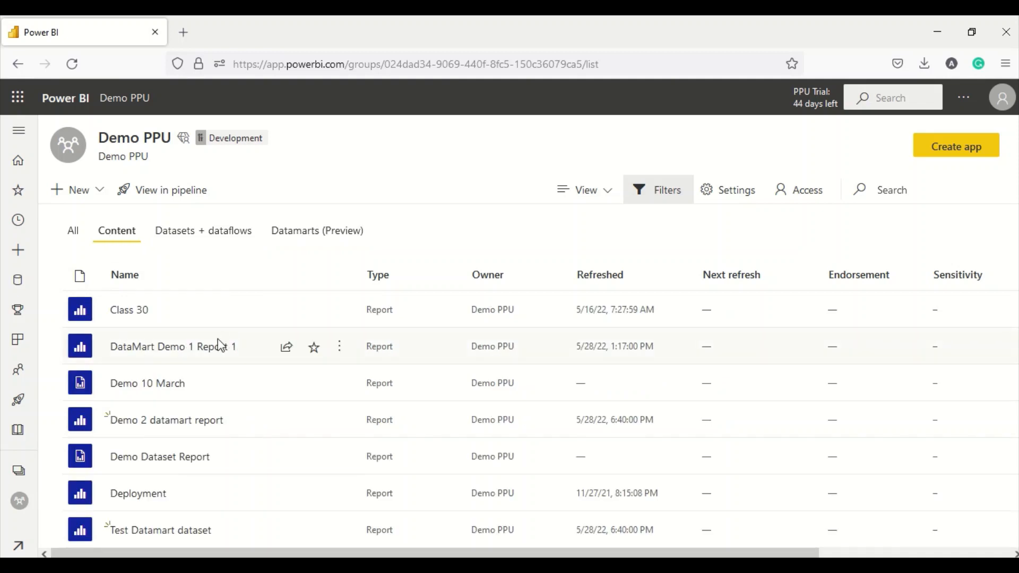
click(607, 281)
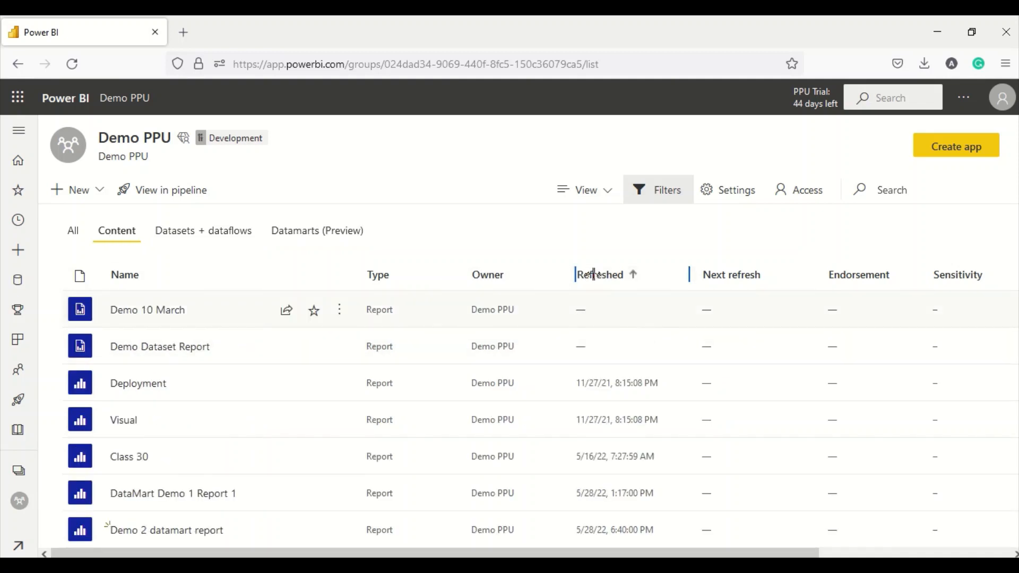
click(607, 278)
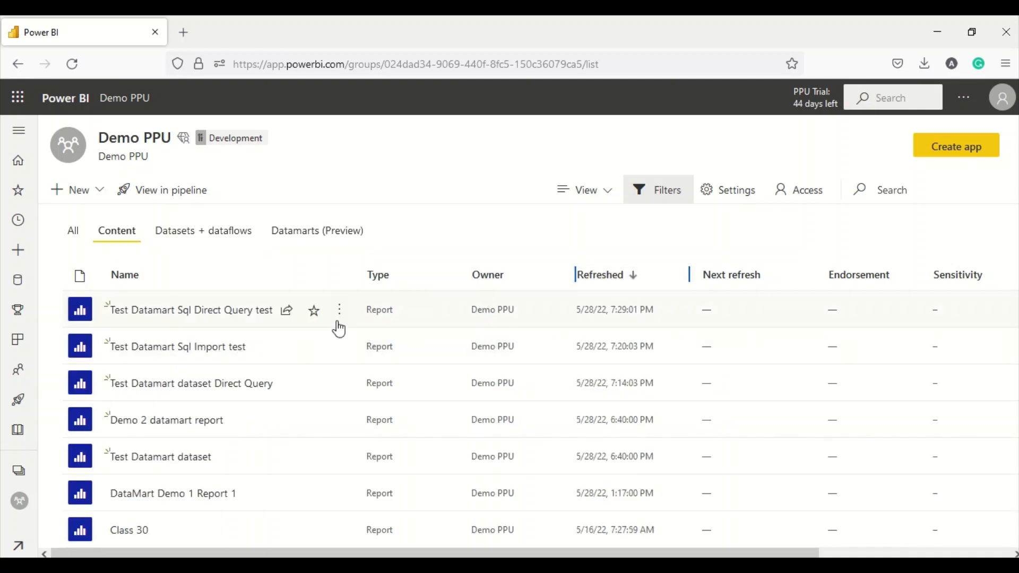
click(208, 319)
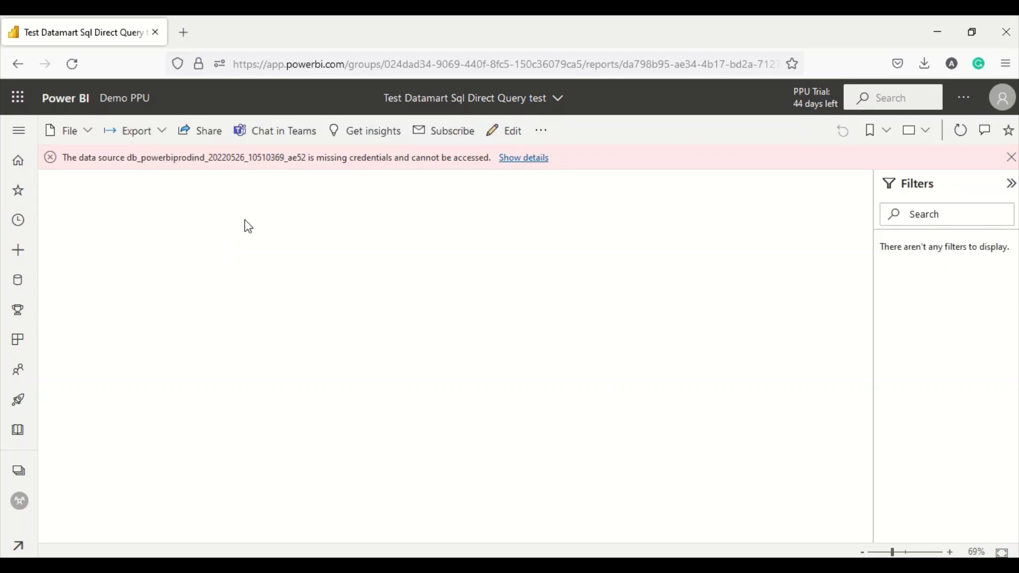
- Back in Demo PPU, sort by newest refresh and open the Test Datamart Sql Import test report
click(19, 471)
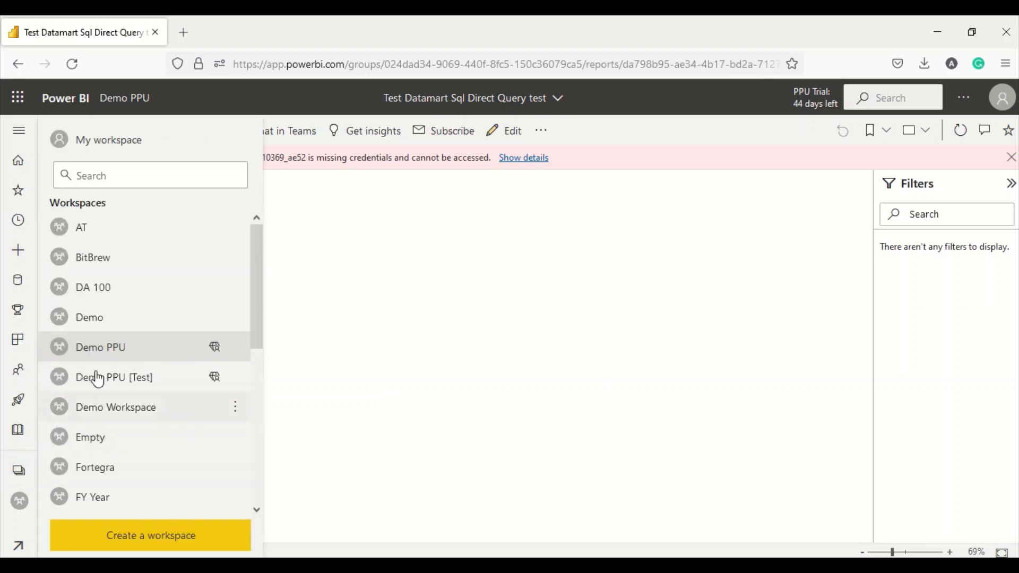
click(110, 351)
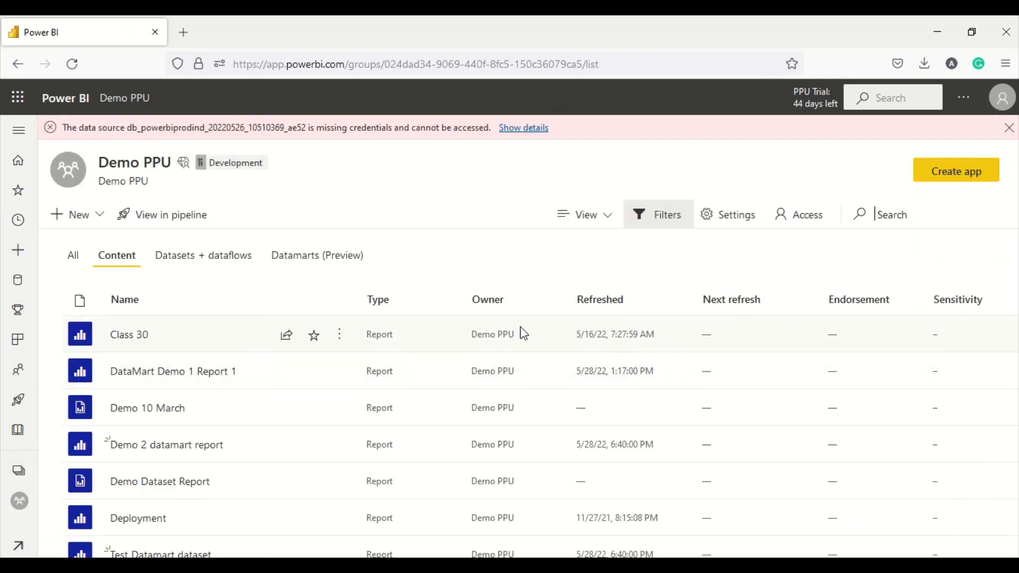
click(612, 303)
click(611, 302)
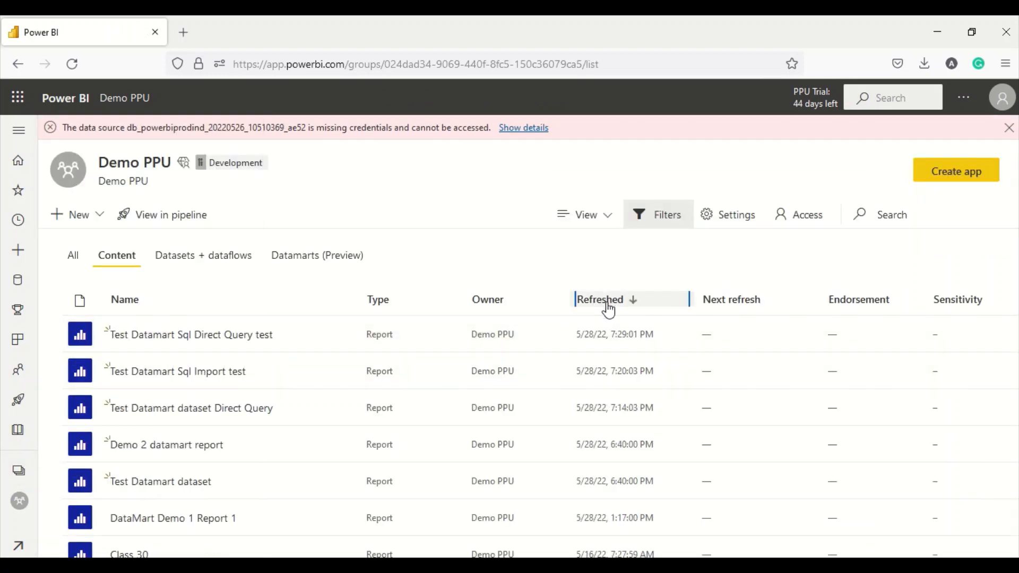
click(190, 375)
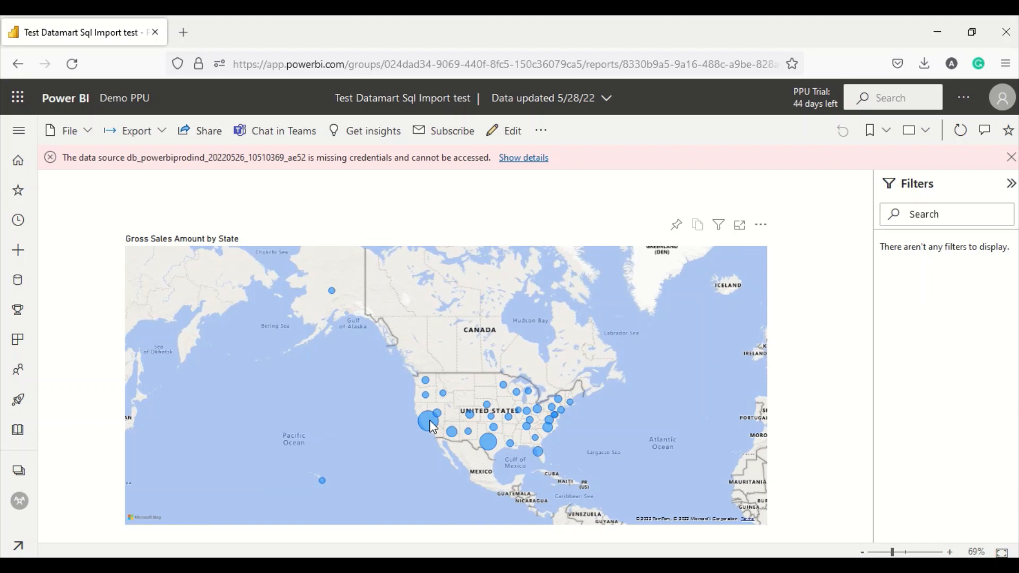
- Open the Test Datamart dataset Direct Query report and cross-filter Oct 18, Oct 23 2018 and Brand 8
click(19, 472)
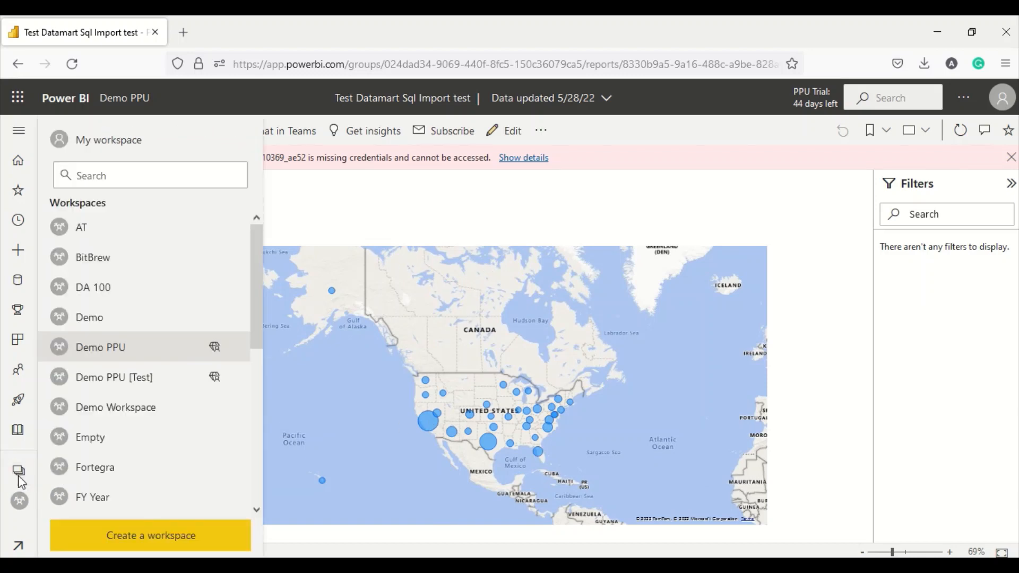
click(112, 354)
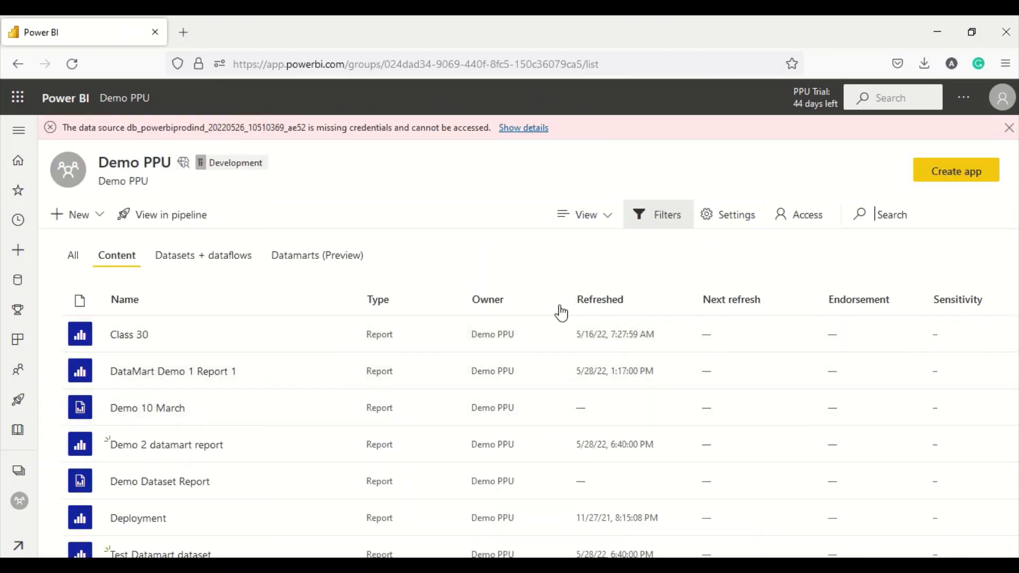
click(616, 304)
click(610, 308)
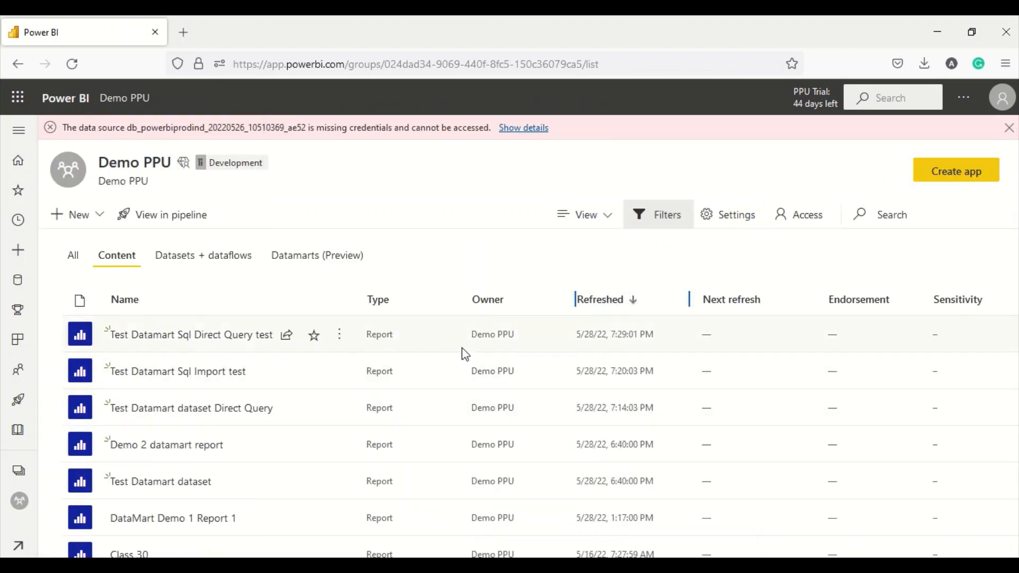
click(191, 409)
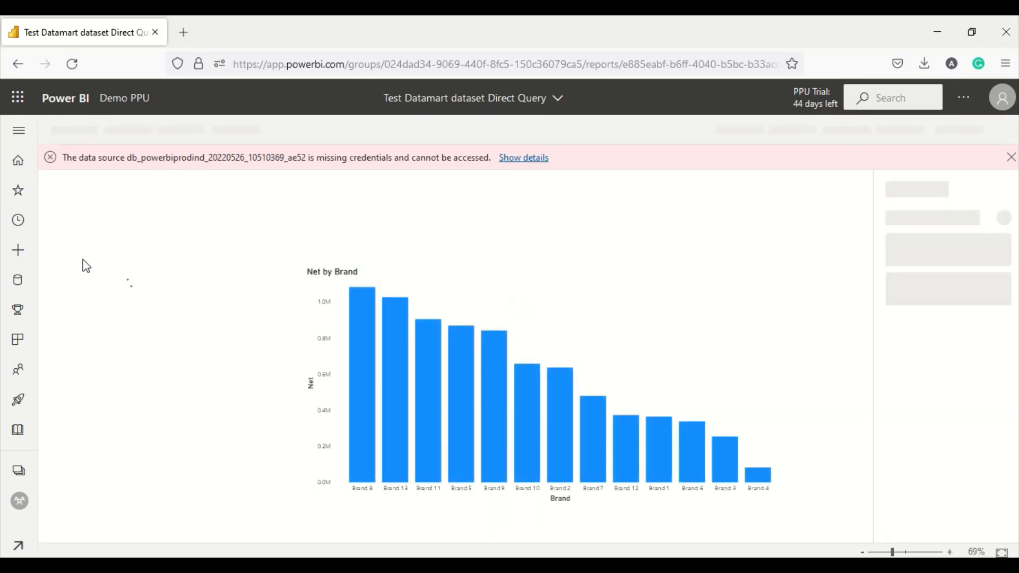
click(161, 351)
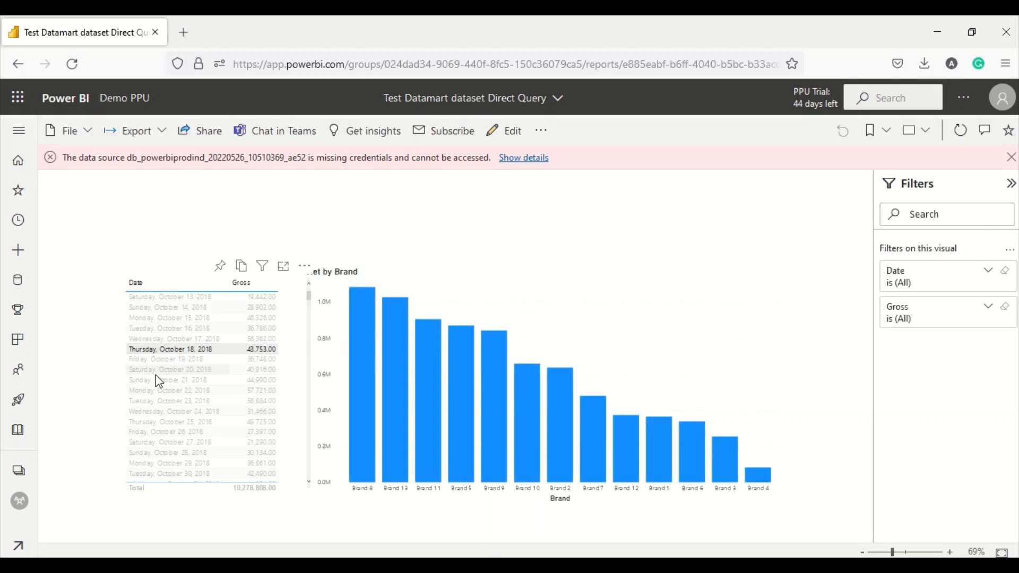
click(156, 405)
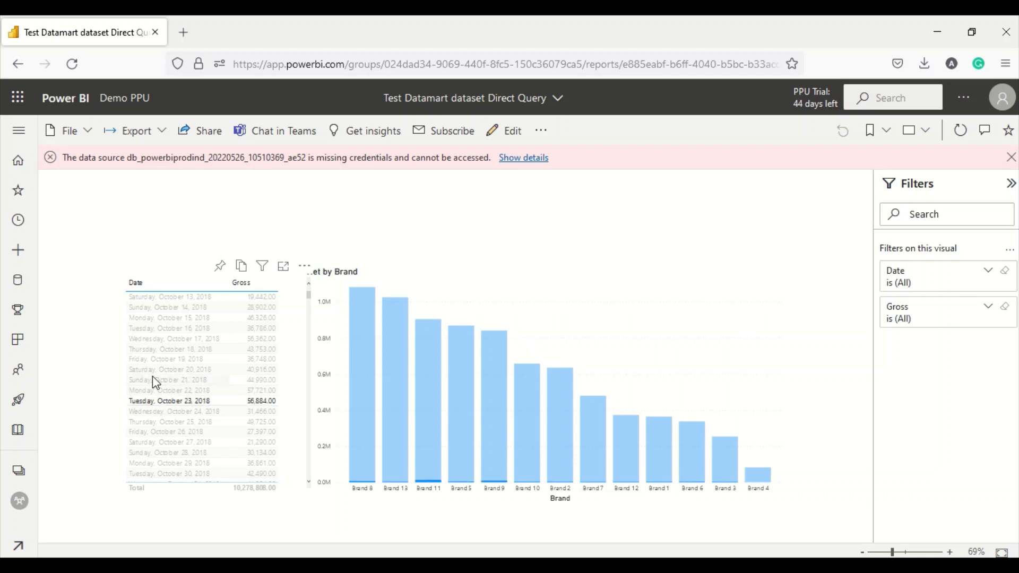
click(370, 388)
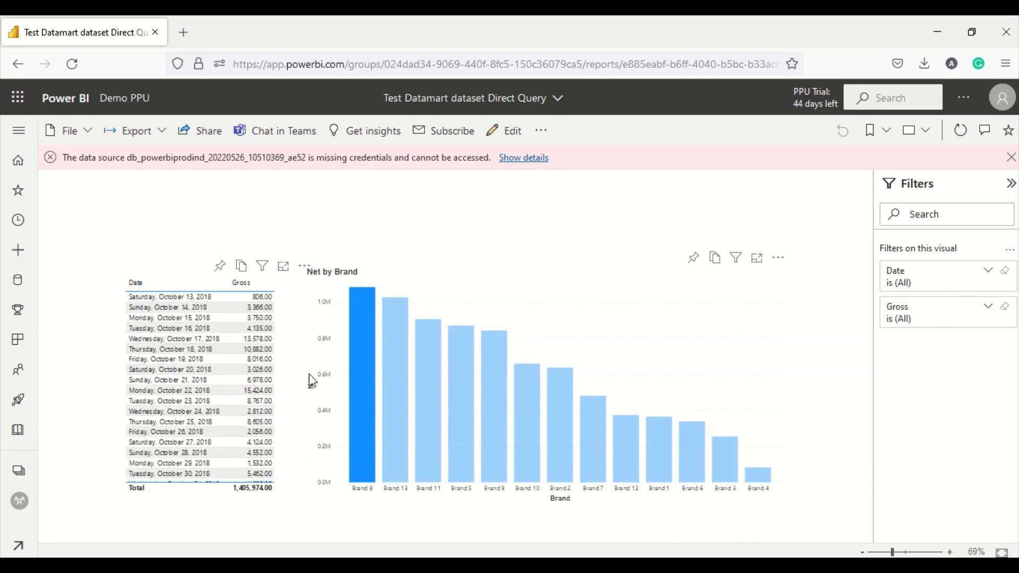
click(25, 471)
click(104, 355)
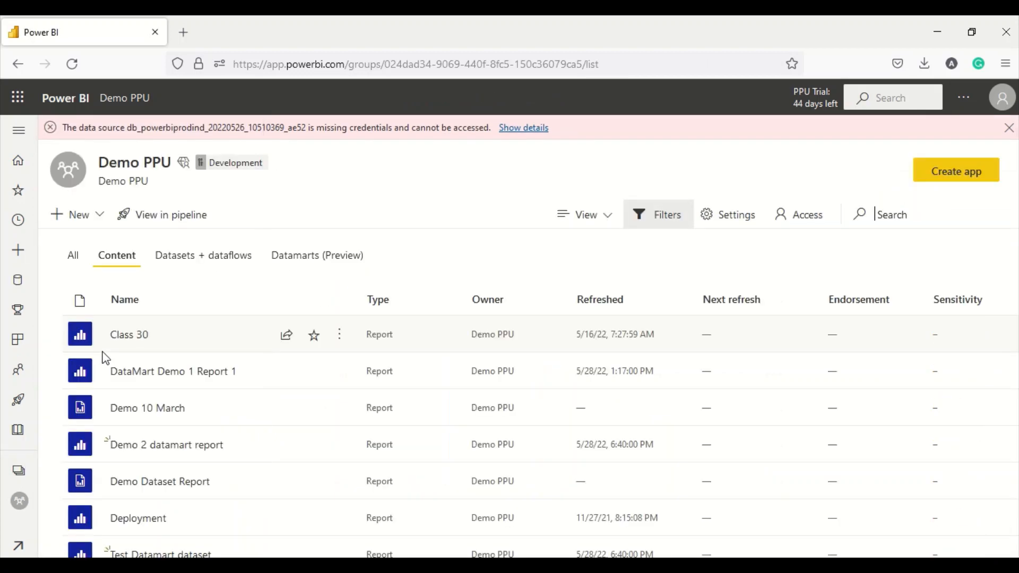
- Open the Demo 2 datamart report and filter it to January 5 and January 8, 2018
click(590, 306)
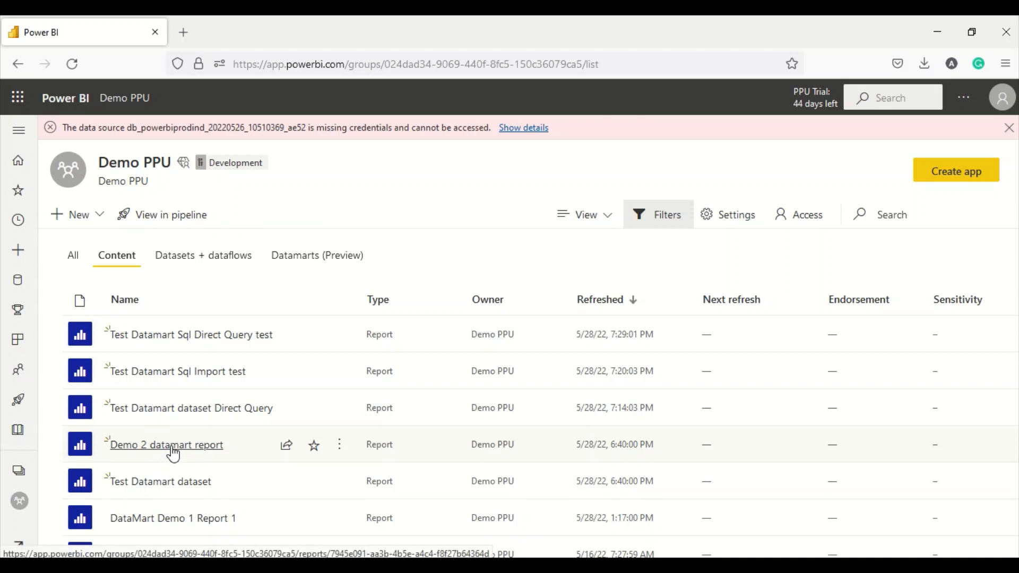
click(172, 451)
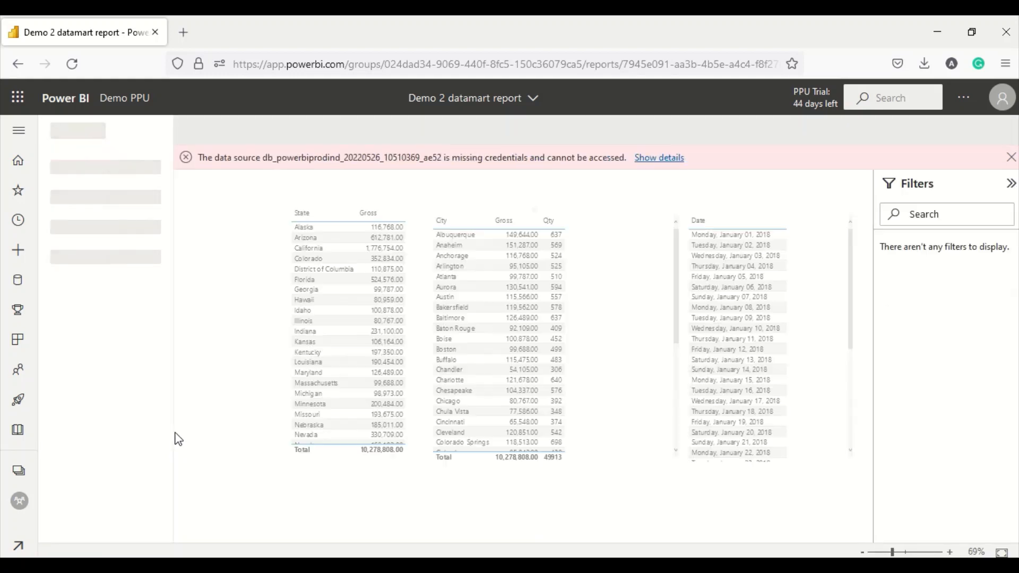
click(735, 277)
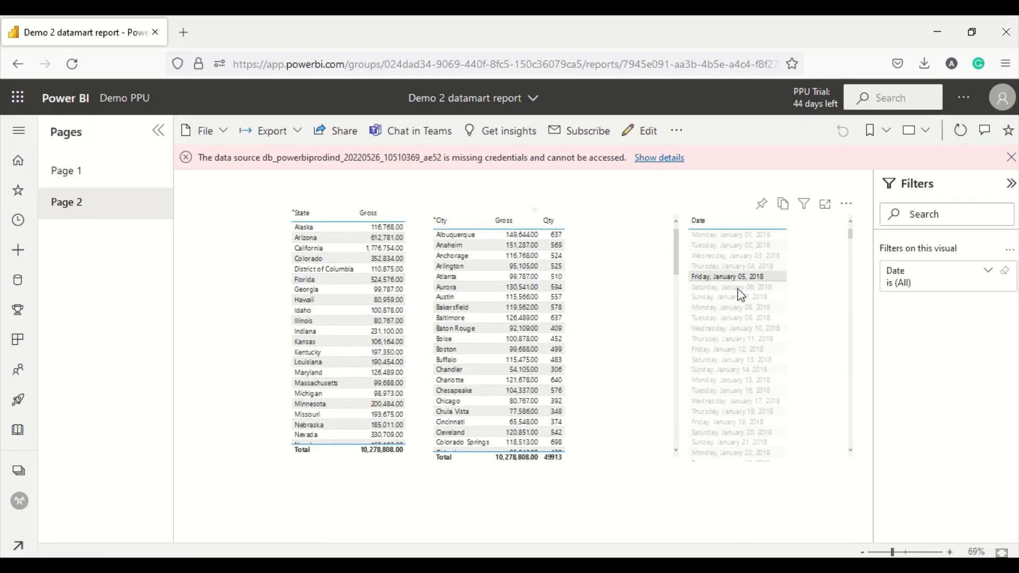
click(736, 308)
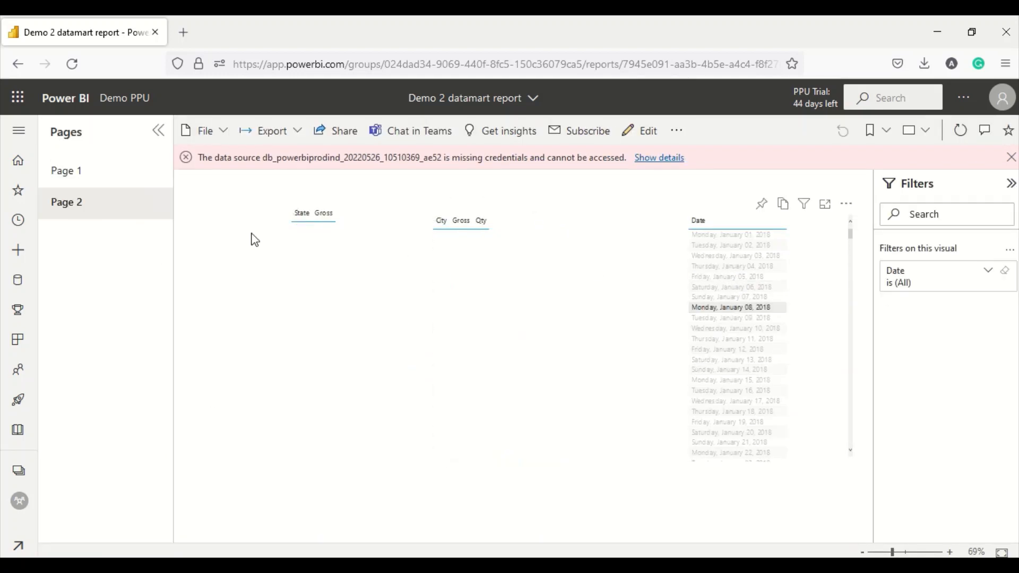
- On Page 1, filter the tables to October 22, 2018, then go to the Demo PPU workspace
click(83, 179)
click(327, 290)
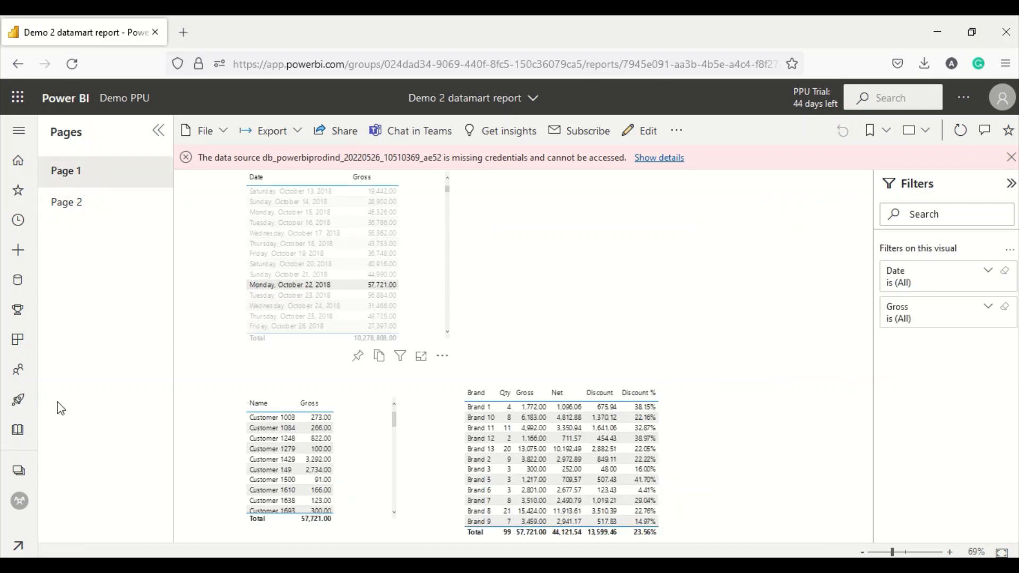
click(18, 470)
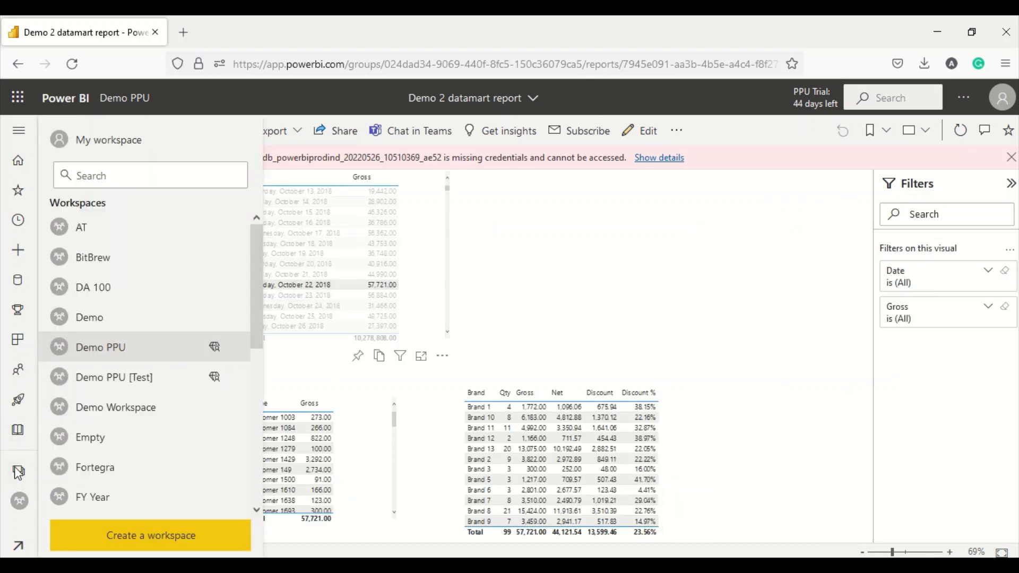
click(101, 347)
- Open the Direct Query test dataset's settings from Datasets + dataflows and start editing its credentials
click(196, 262)
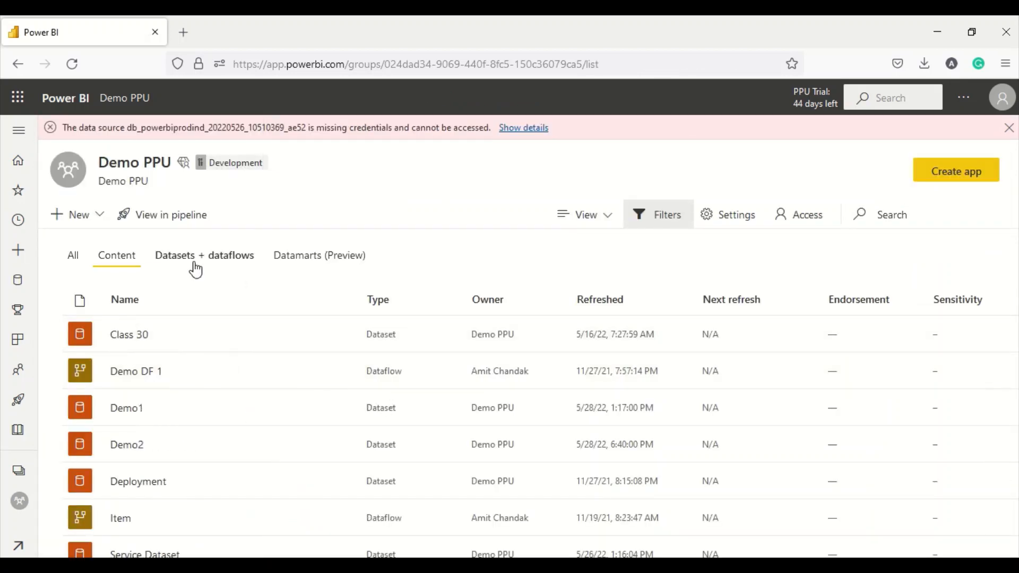
click(593, 303)
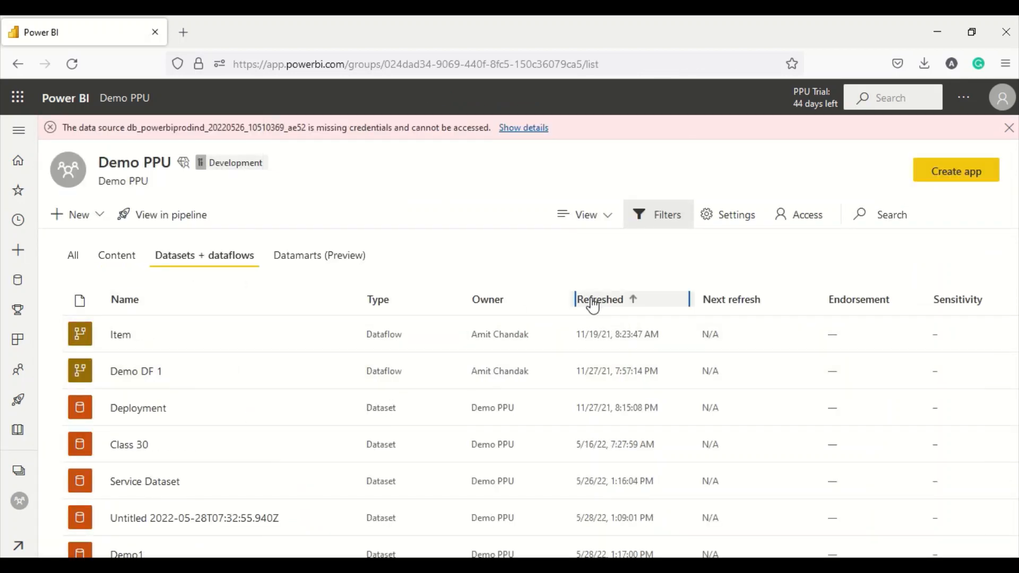
click(593, 303)
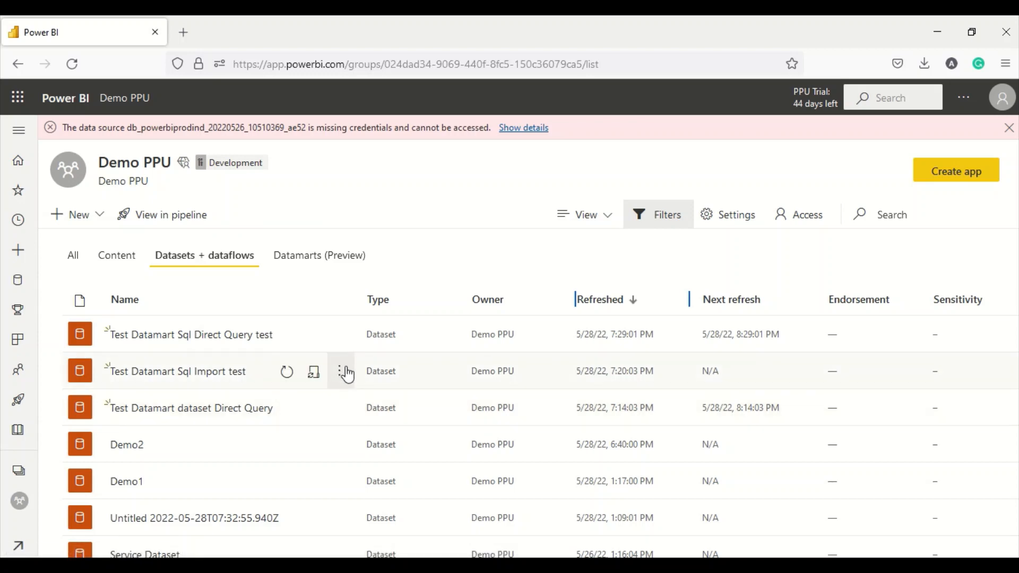
click(341, 336)
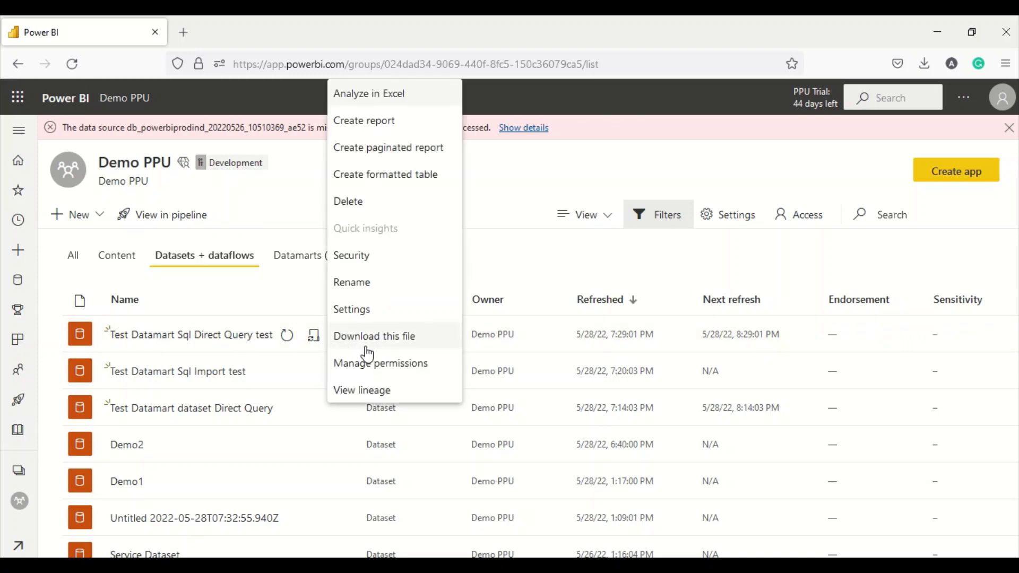
click(360, 317)
scroll(362, 321, down, 4)
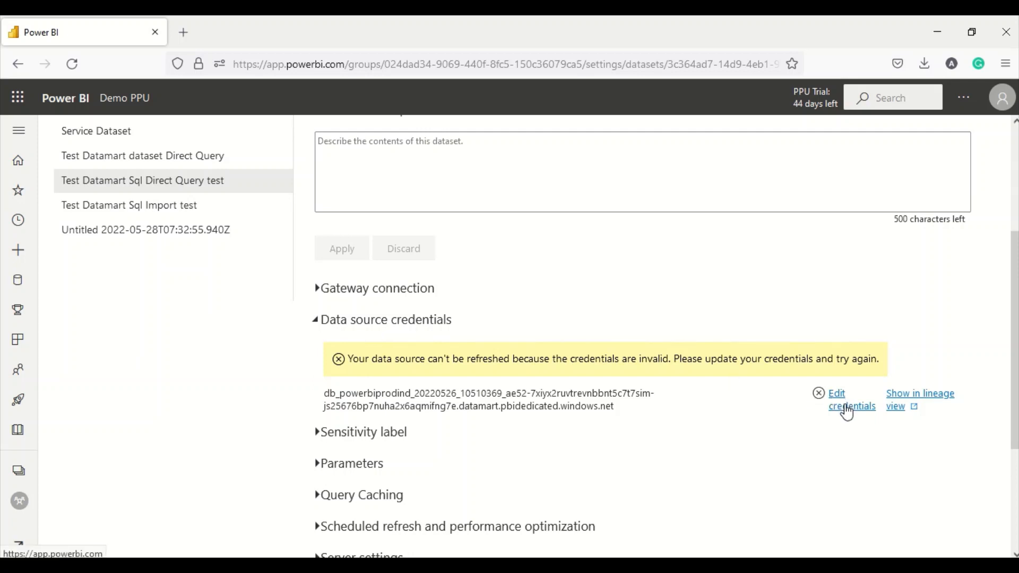
click(847, 408)
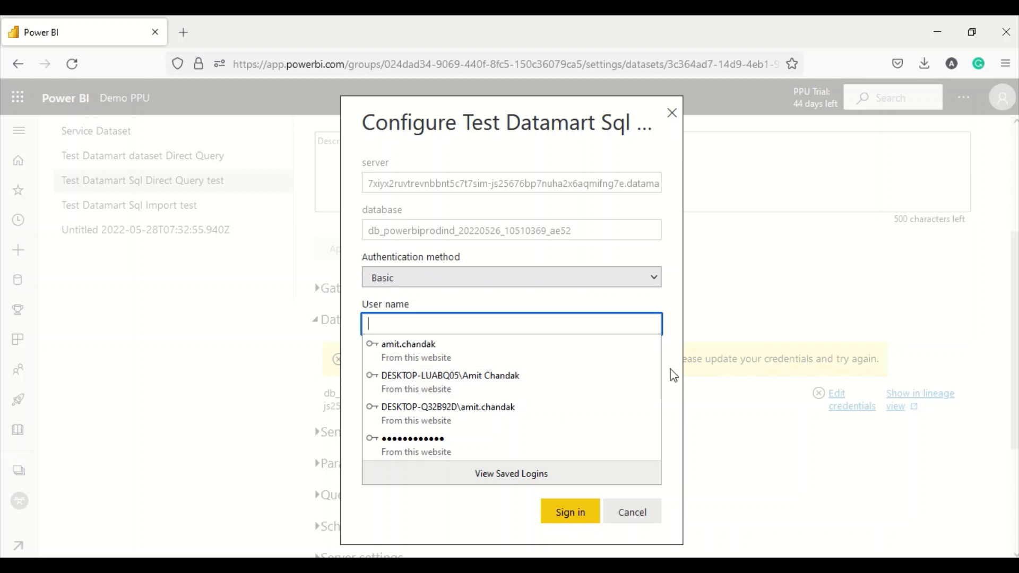
- Set authentication to OAuth2 and privacy level to Organizational, then sign in
click(550, 279)
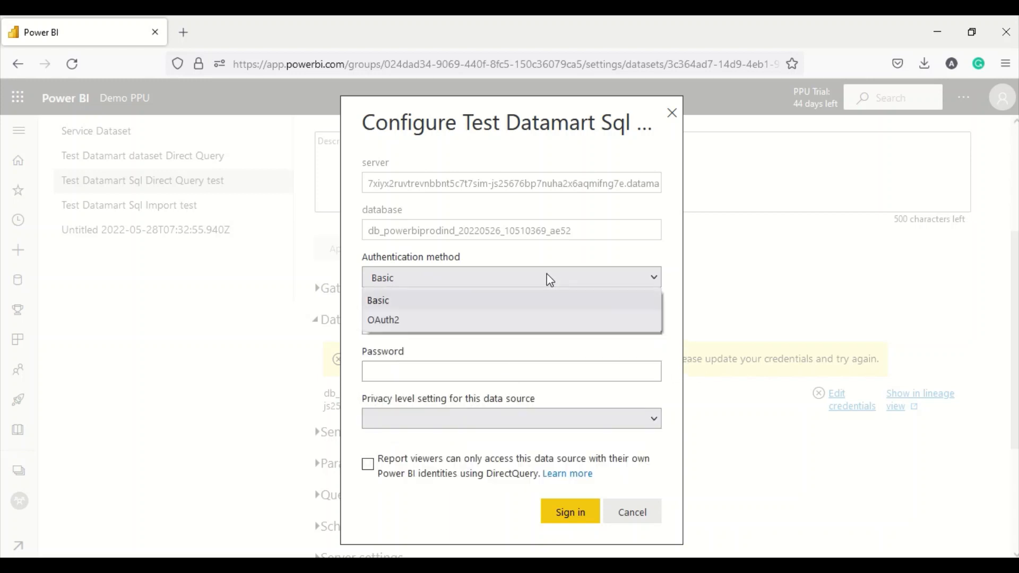
click(427, 320)
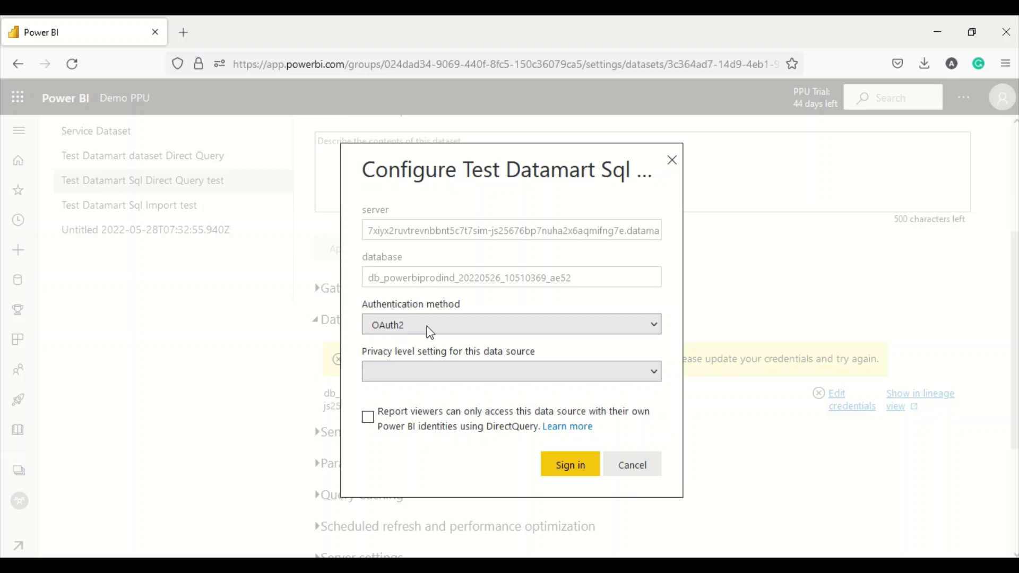
click(423, 379)
click(398, 456)
click(545, 471)
mouse_move(378, 22)
click(401, 48)
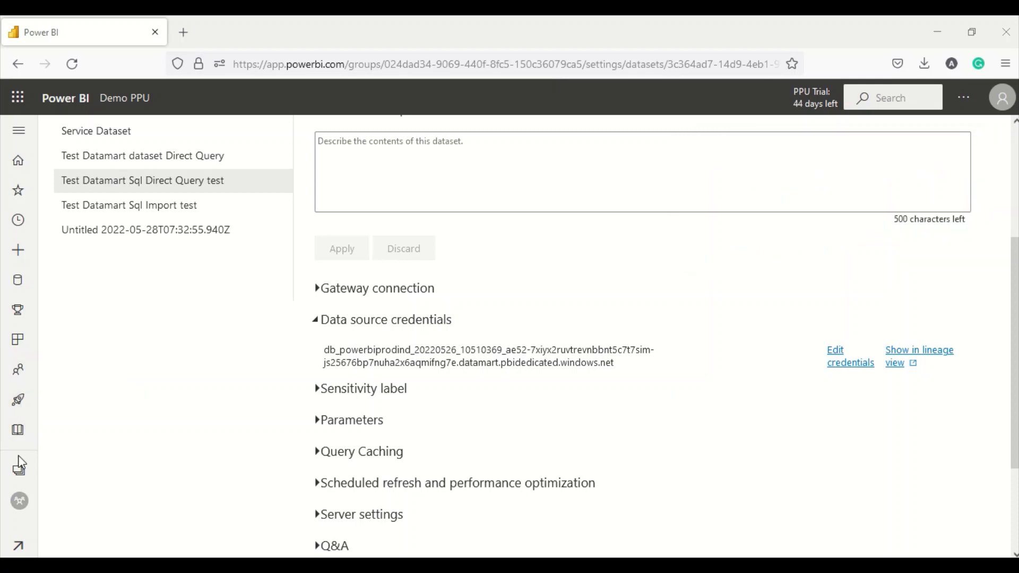
click(18, 469)
- Open the newest-refreshed Test Datamart Sql Direct Query test report to view its state map, then return
click(114, 350)
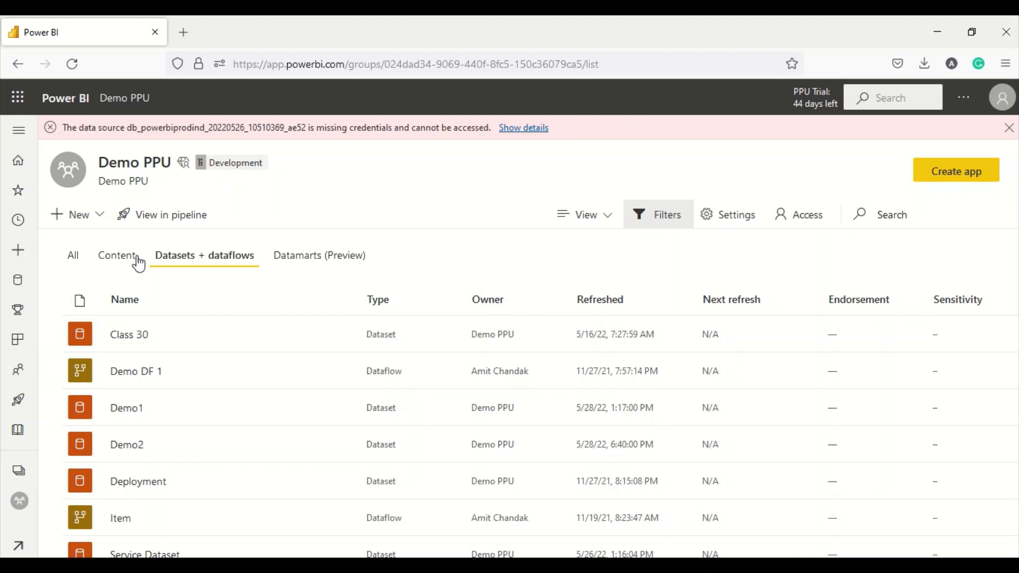
click(118, 257)
click(592, 305)
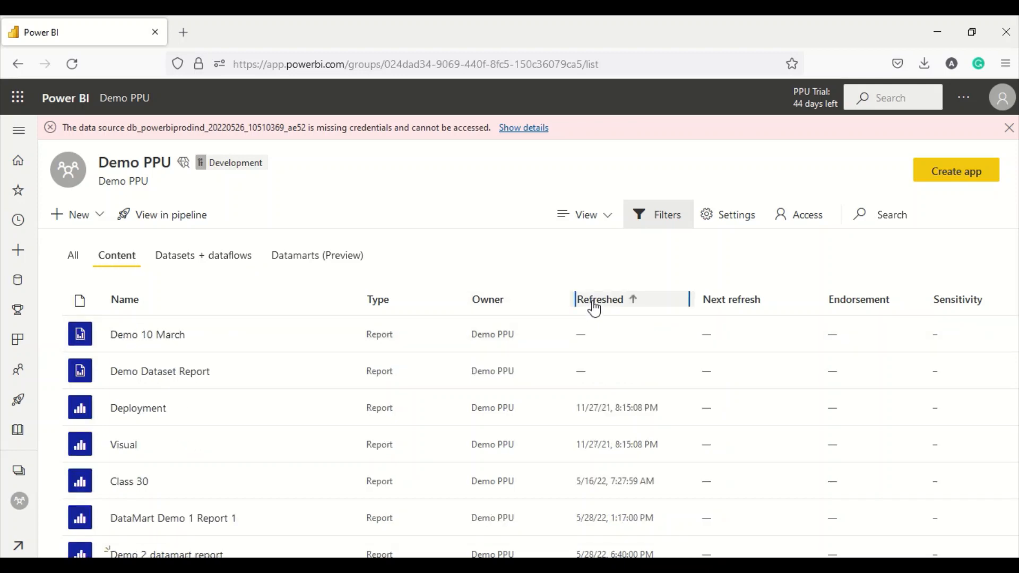
click(592, 306)
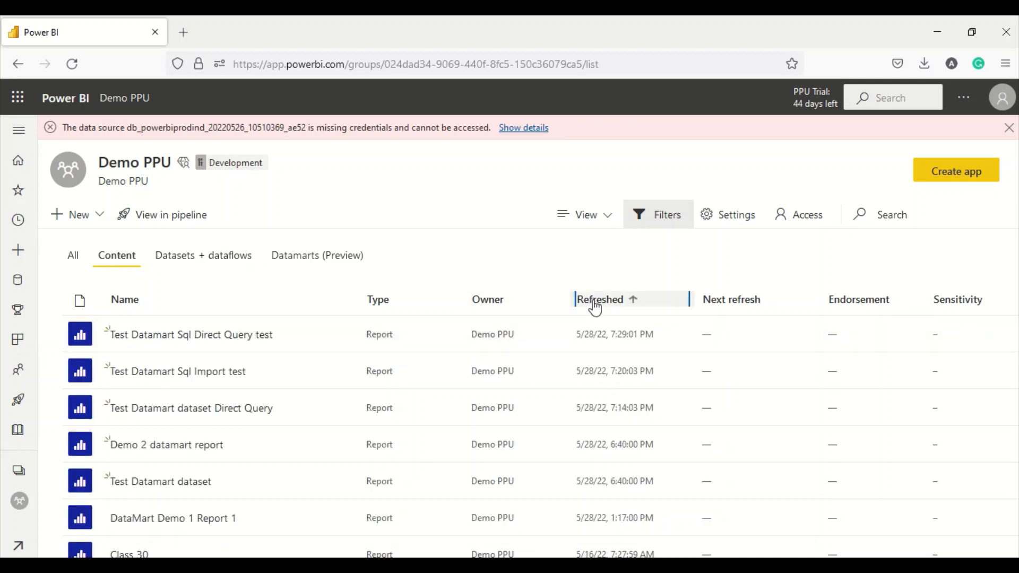
click(184, 336)
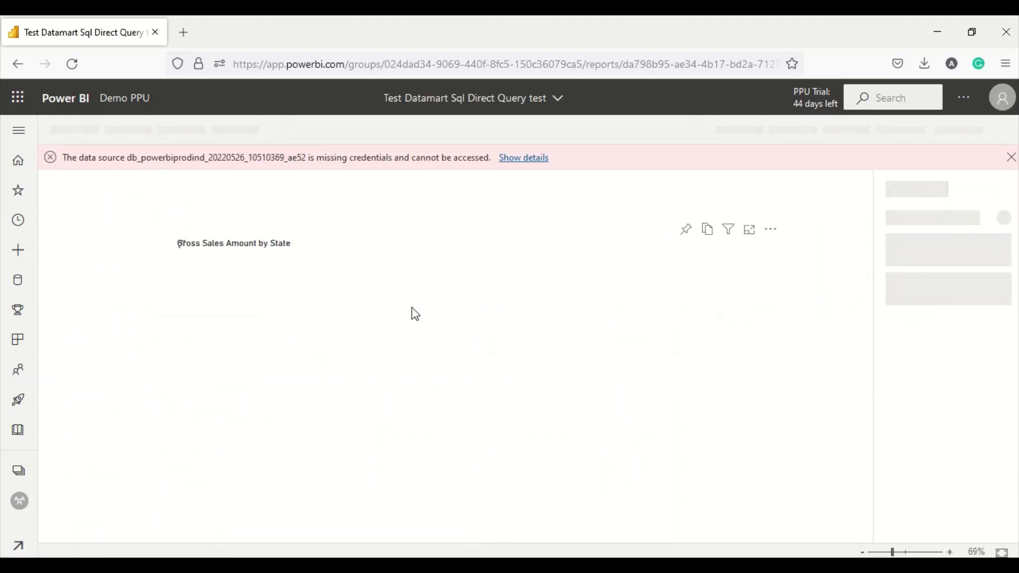
mouse_move(510, 309)
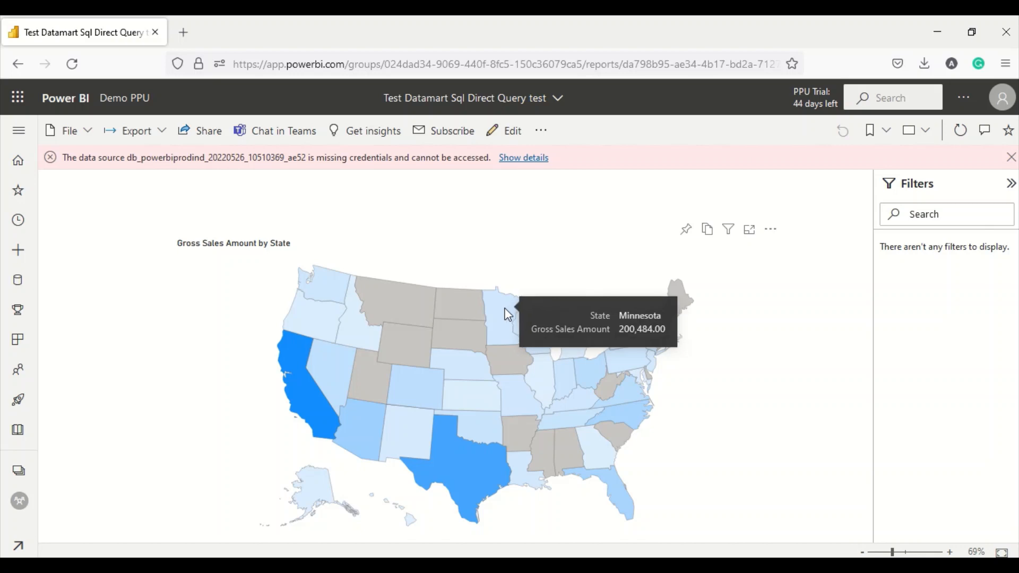
click(19, 475)
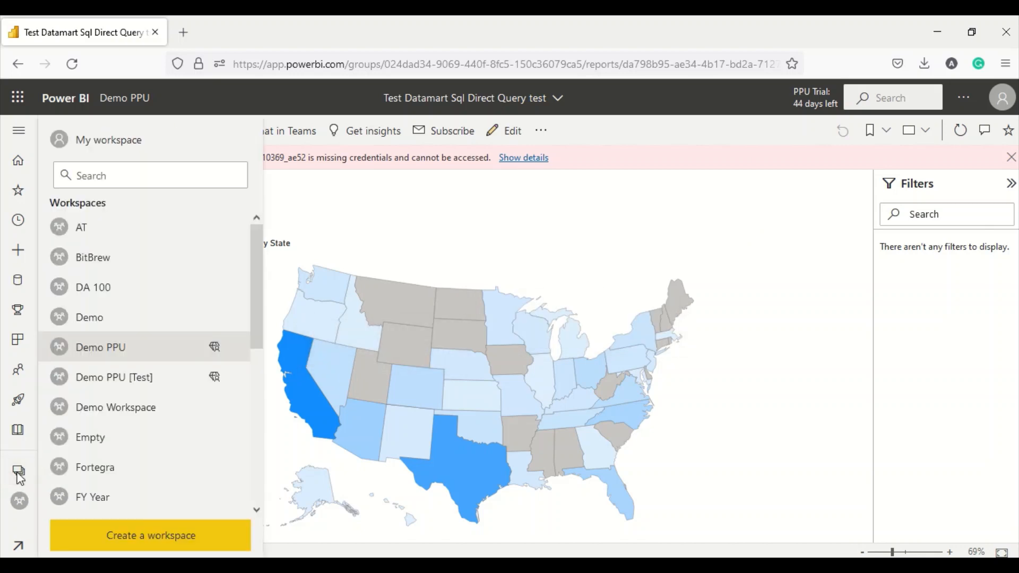
click(114, 348)
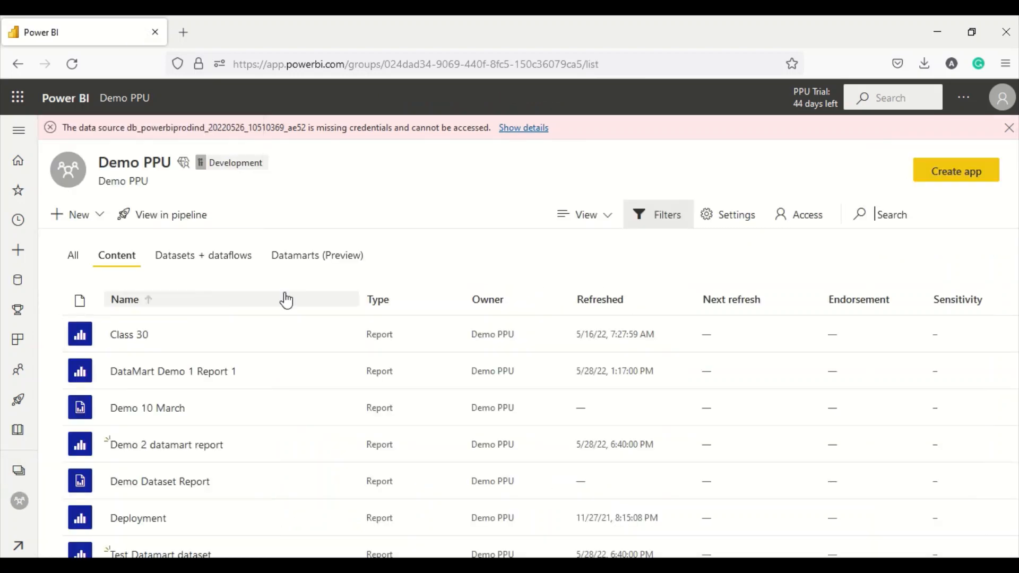
- Open the Demo2 datamart, preview its Sales table and start a new SQL query
click(310, 262)
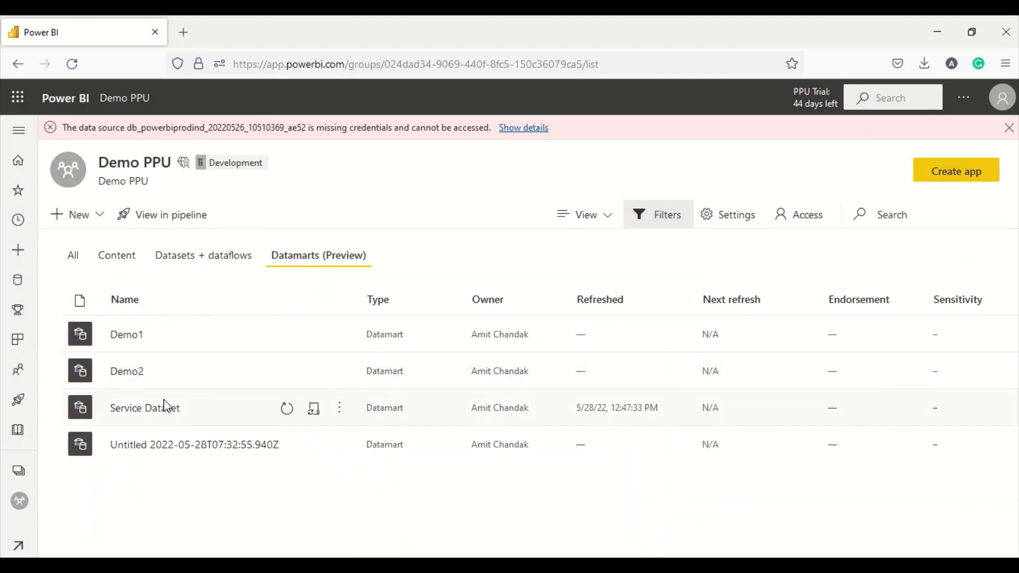
click(130, 374)
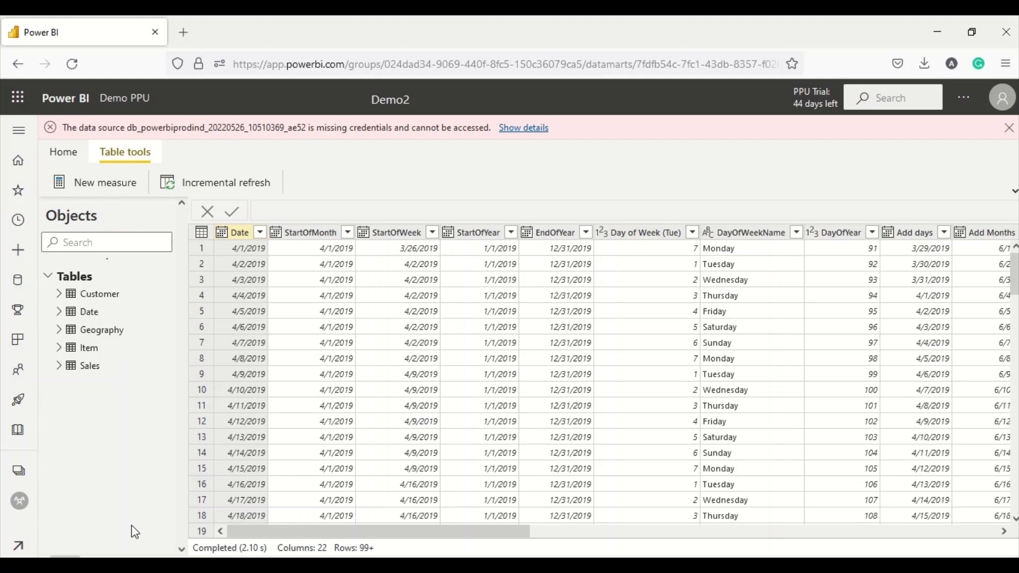
click(85, 366)
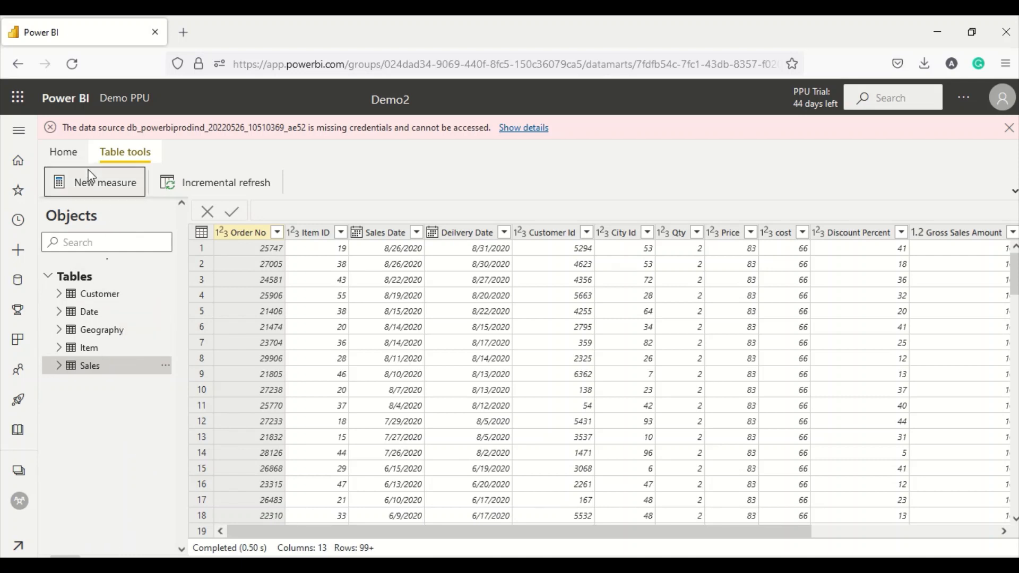
click(64, 153)
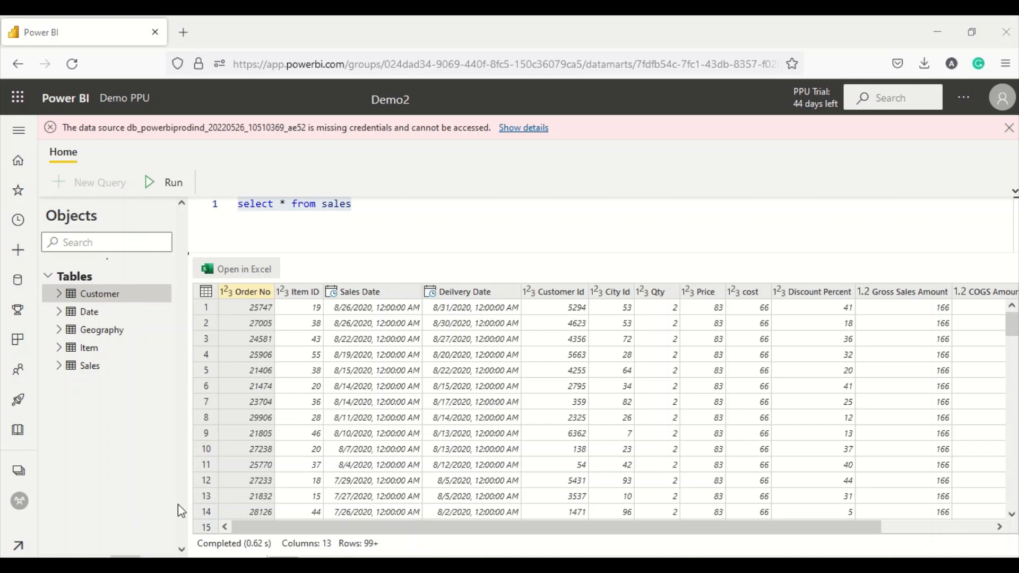
- Rewrite the query as 'Create view demosales as select * from sales' and run it
click(387, 211)
drag(389, 210, 189, 218)
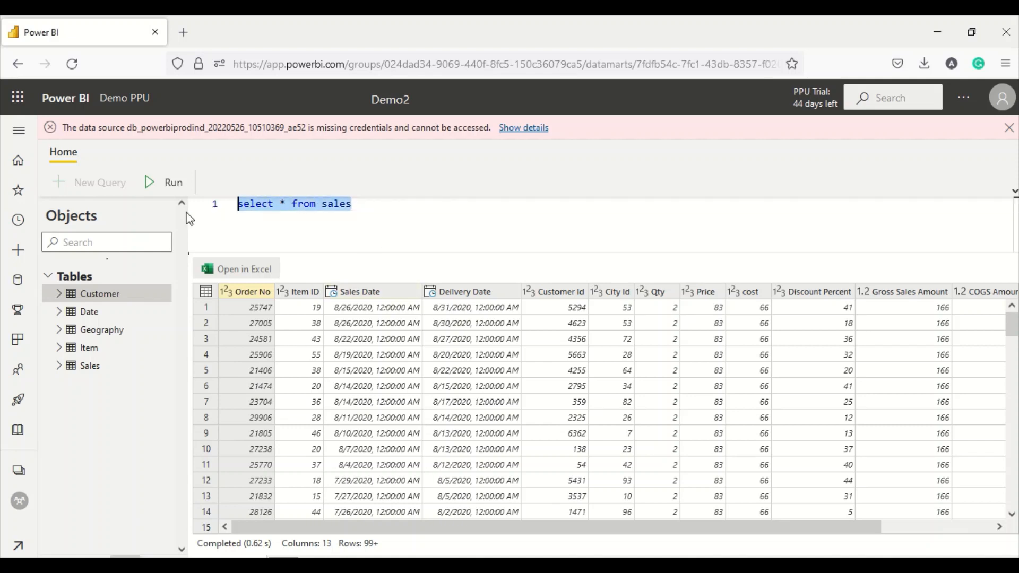
key(Left)
text(Create)
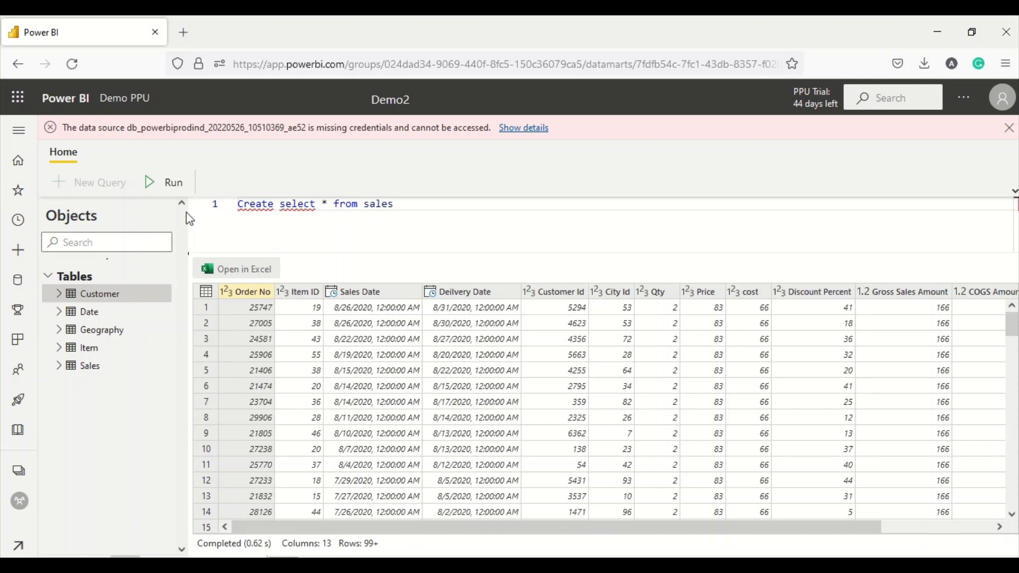
text( vide)
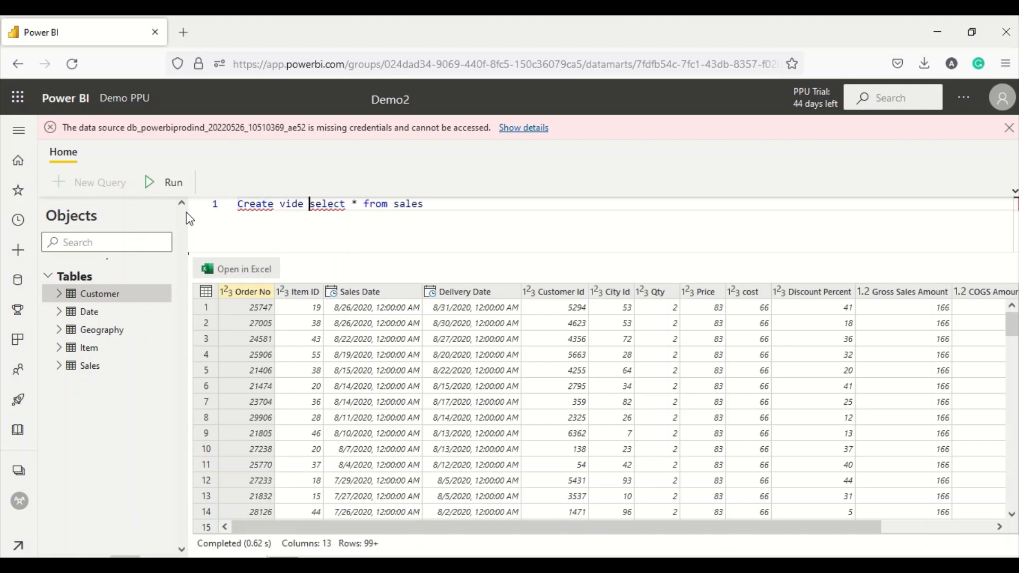
key(BackSpace)
key(BackSpace)
text(ew demosales a)
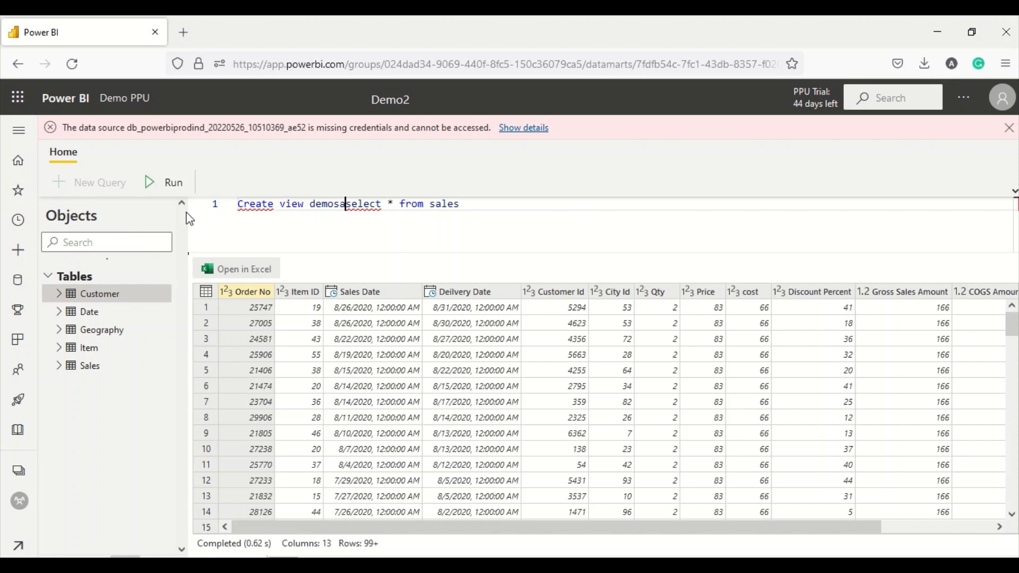
text(s)
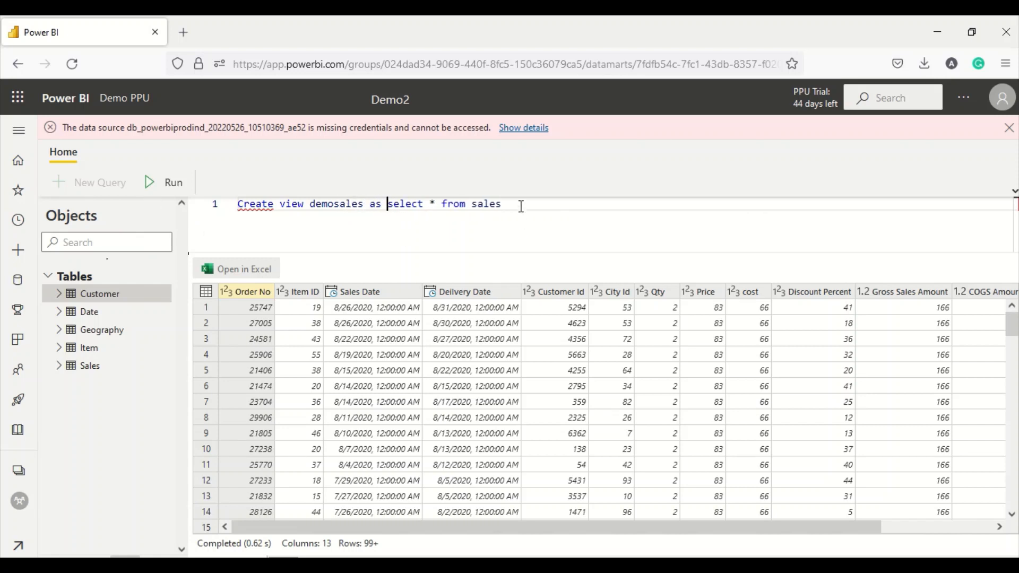
drag(520, 205, 222, 202)
click(160, 186)
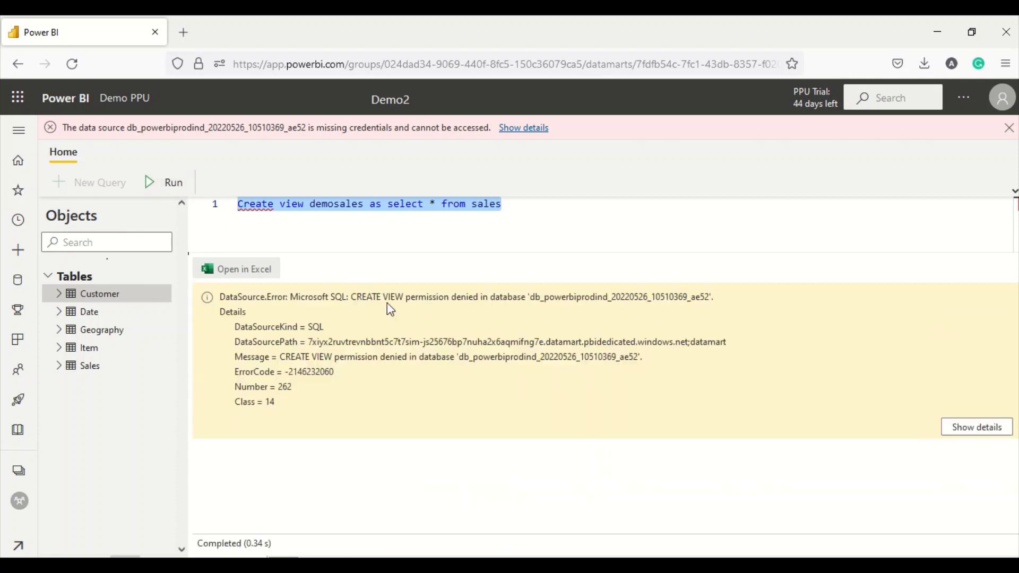